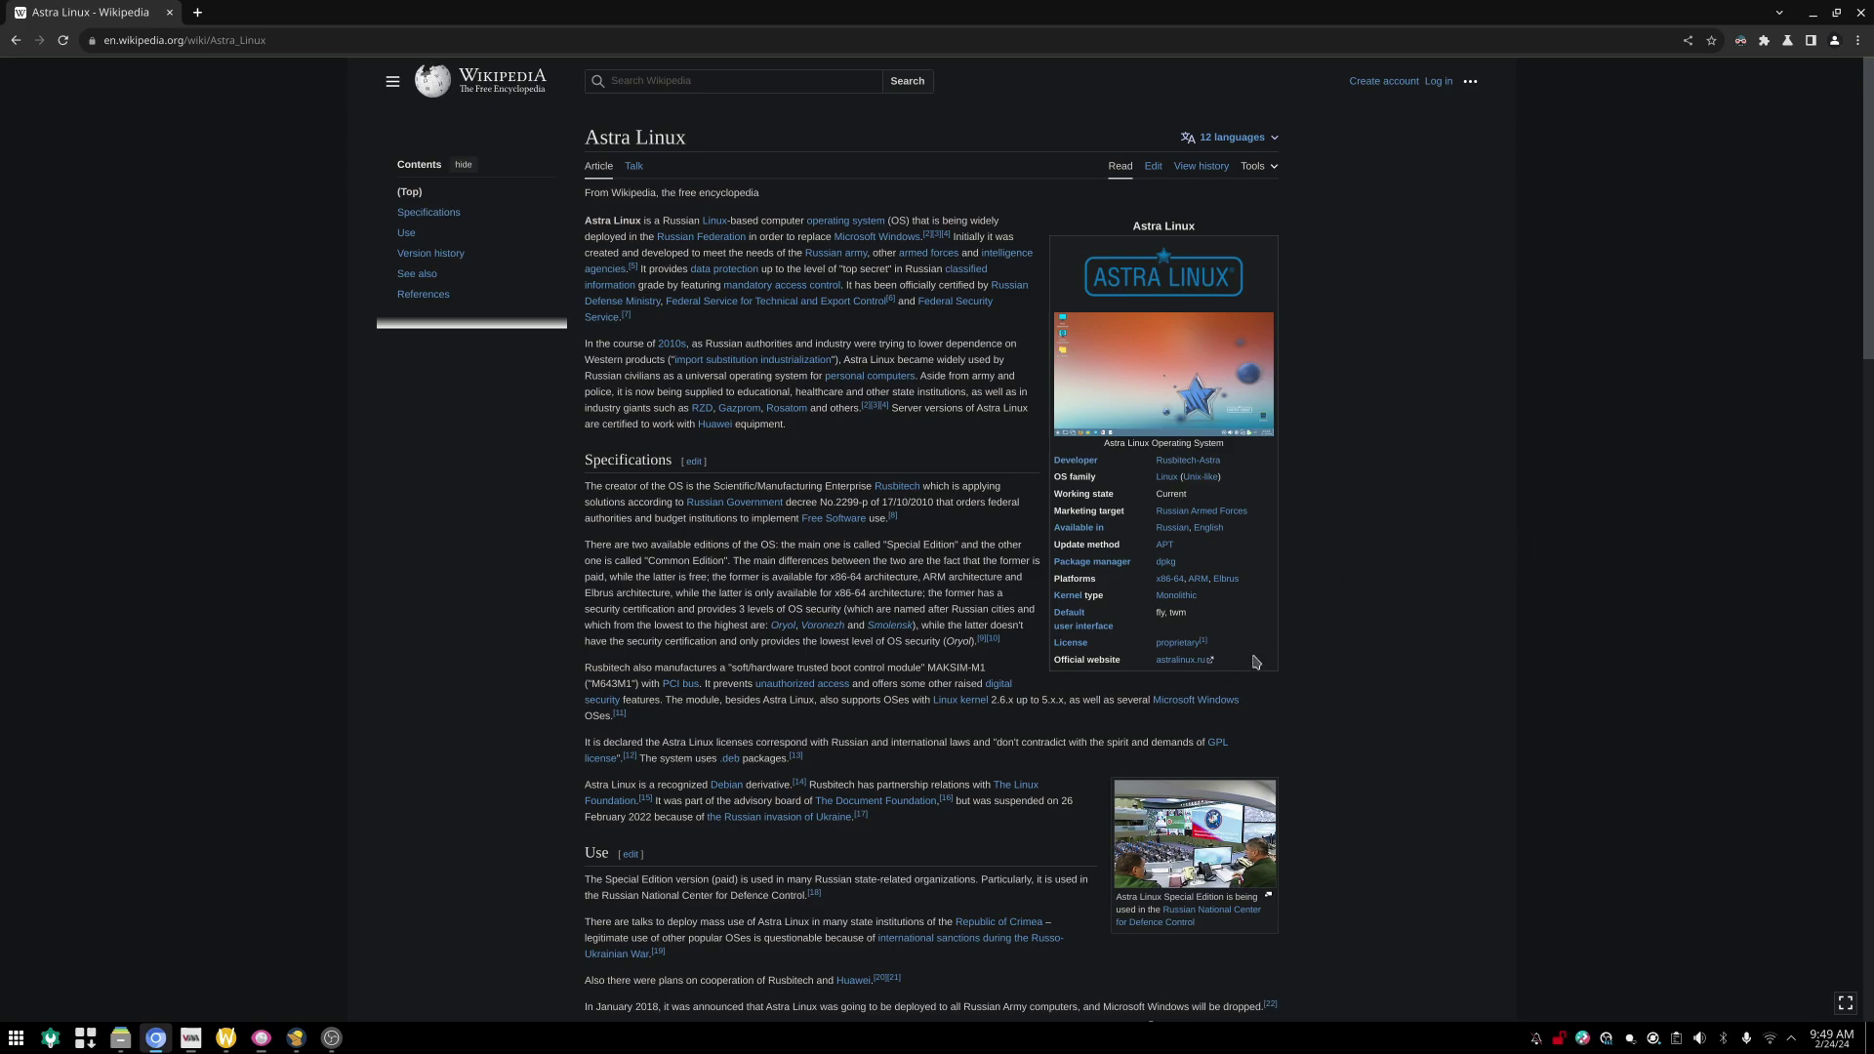
Step: Open astralinux.ru in a new tab, then return to the Wikipedia article and scroll its tables
{"action": "middle_click", "coordinate": [1181, 660]}
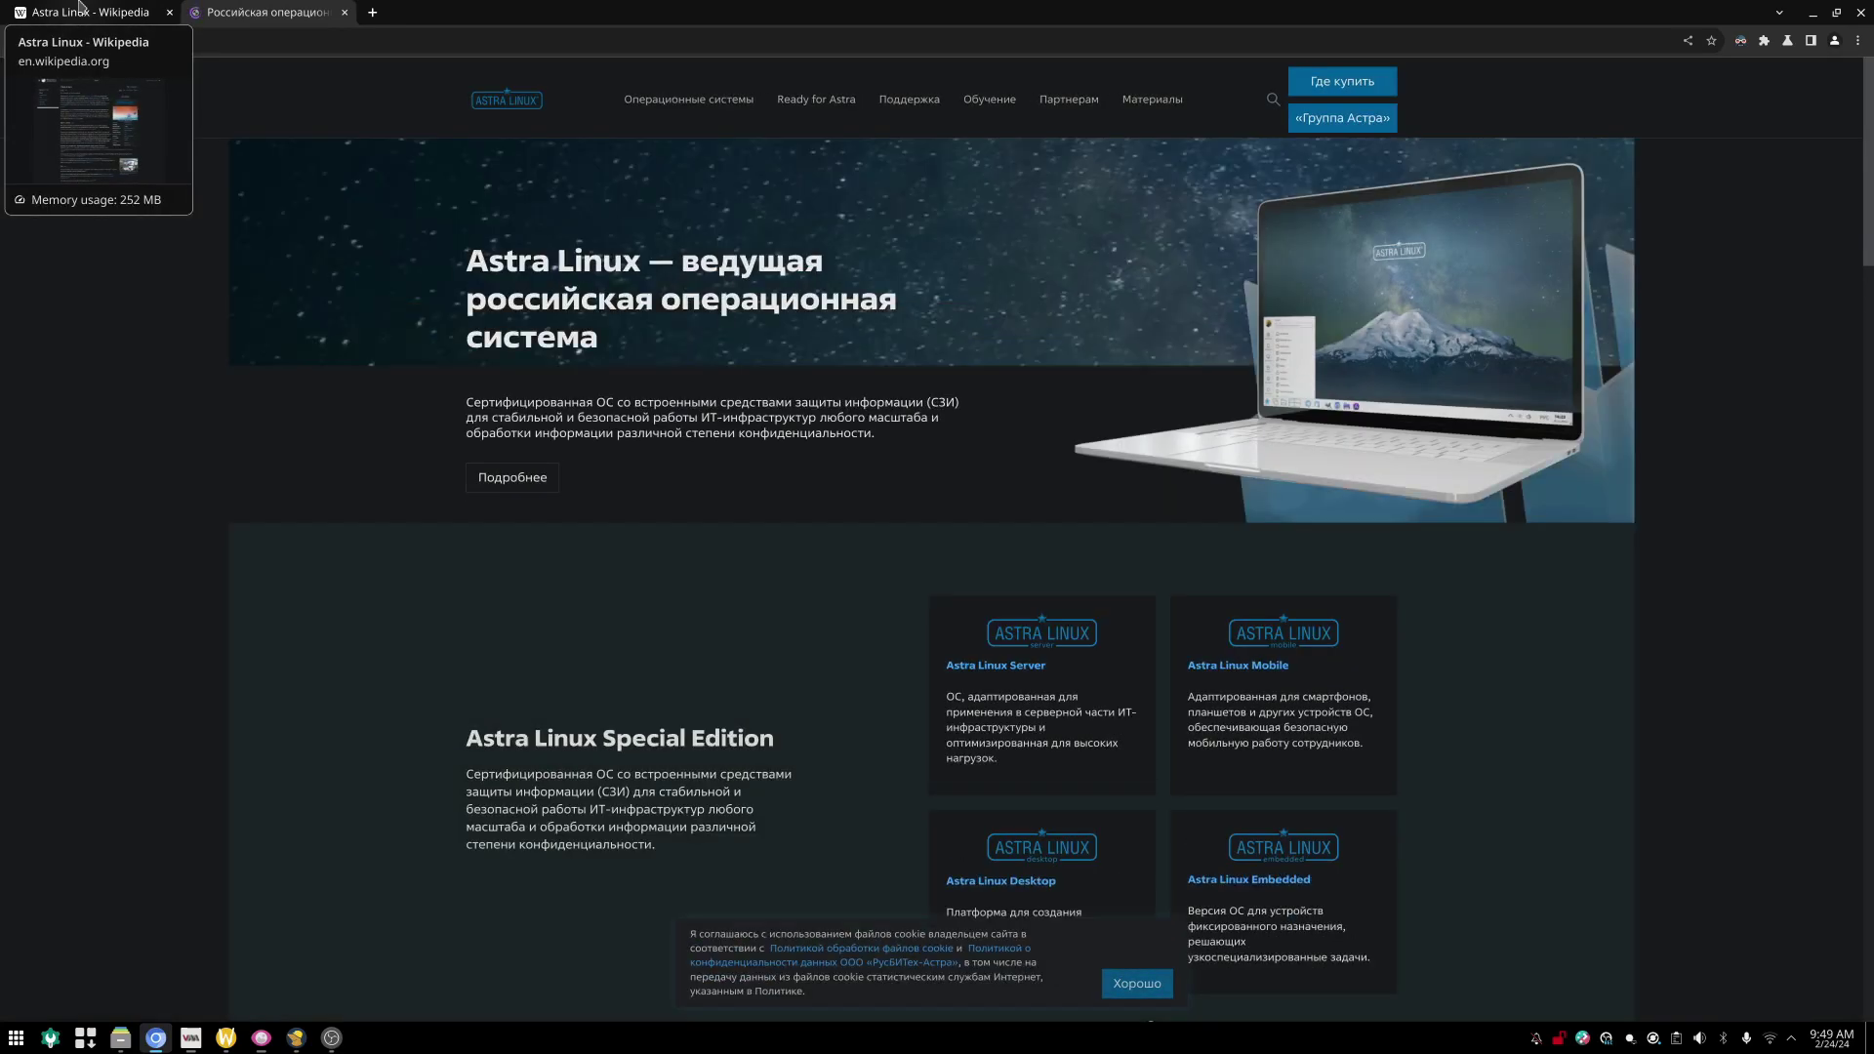
{"action": "left_click", "coordinate": [80, 5]}
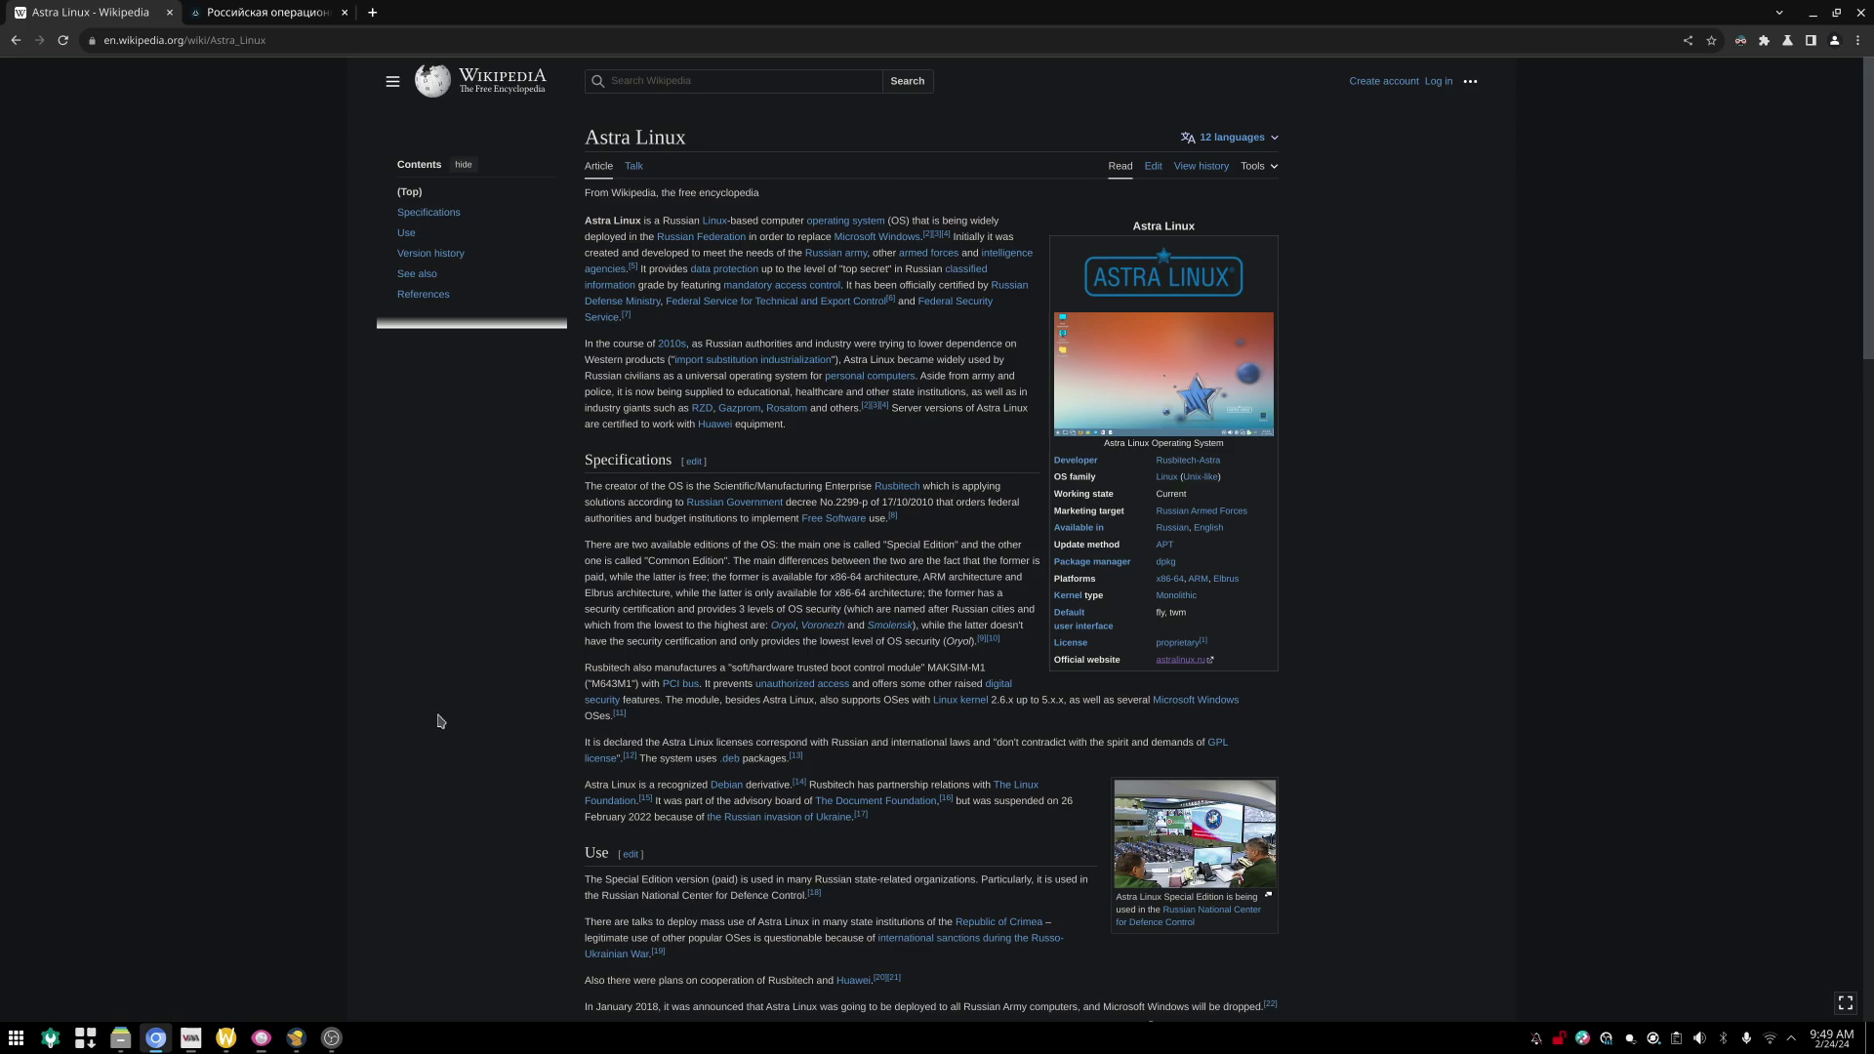
{"action": "scroll", "coordinate": [438, 722], "scroll_direction": "down", "scroll_amount": 1}
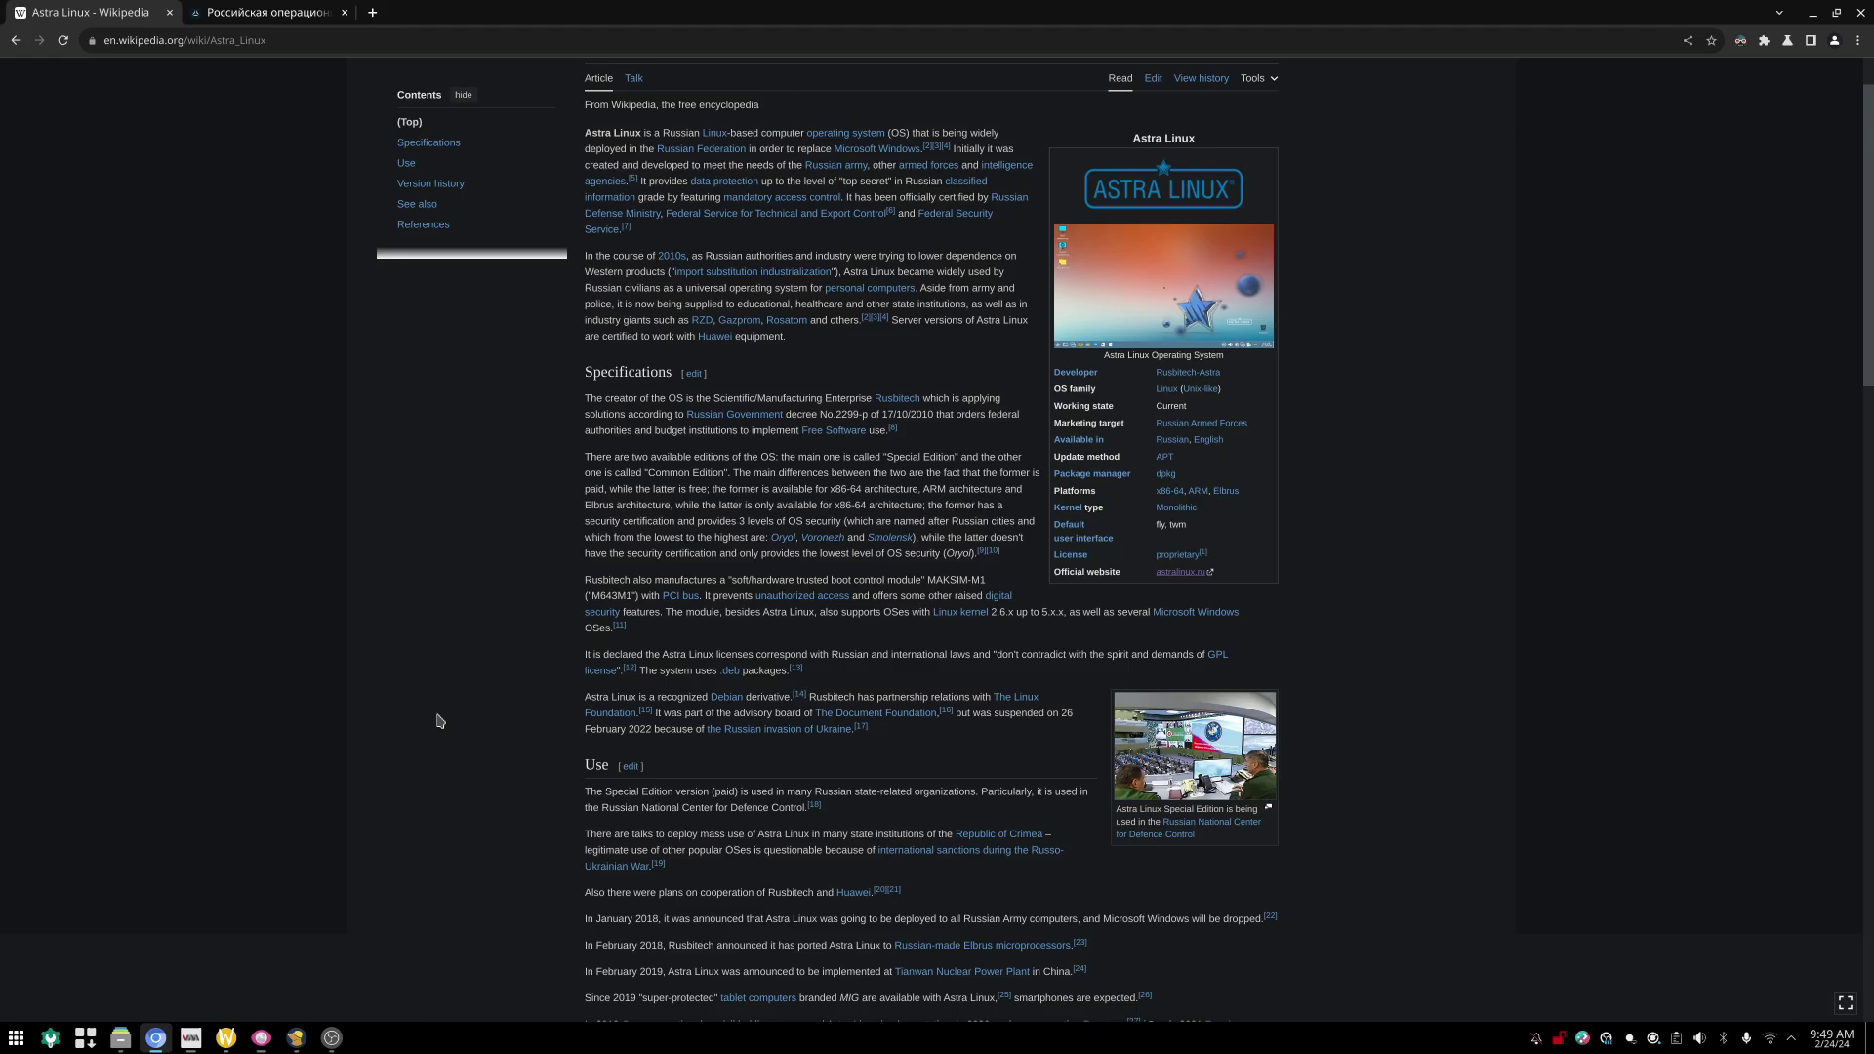
{"action": "scroll", "coordinate": [438, 721], "scroll_direction": "down", "scroll_amount": 3}
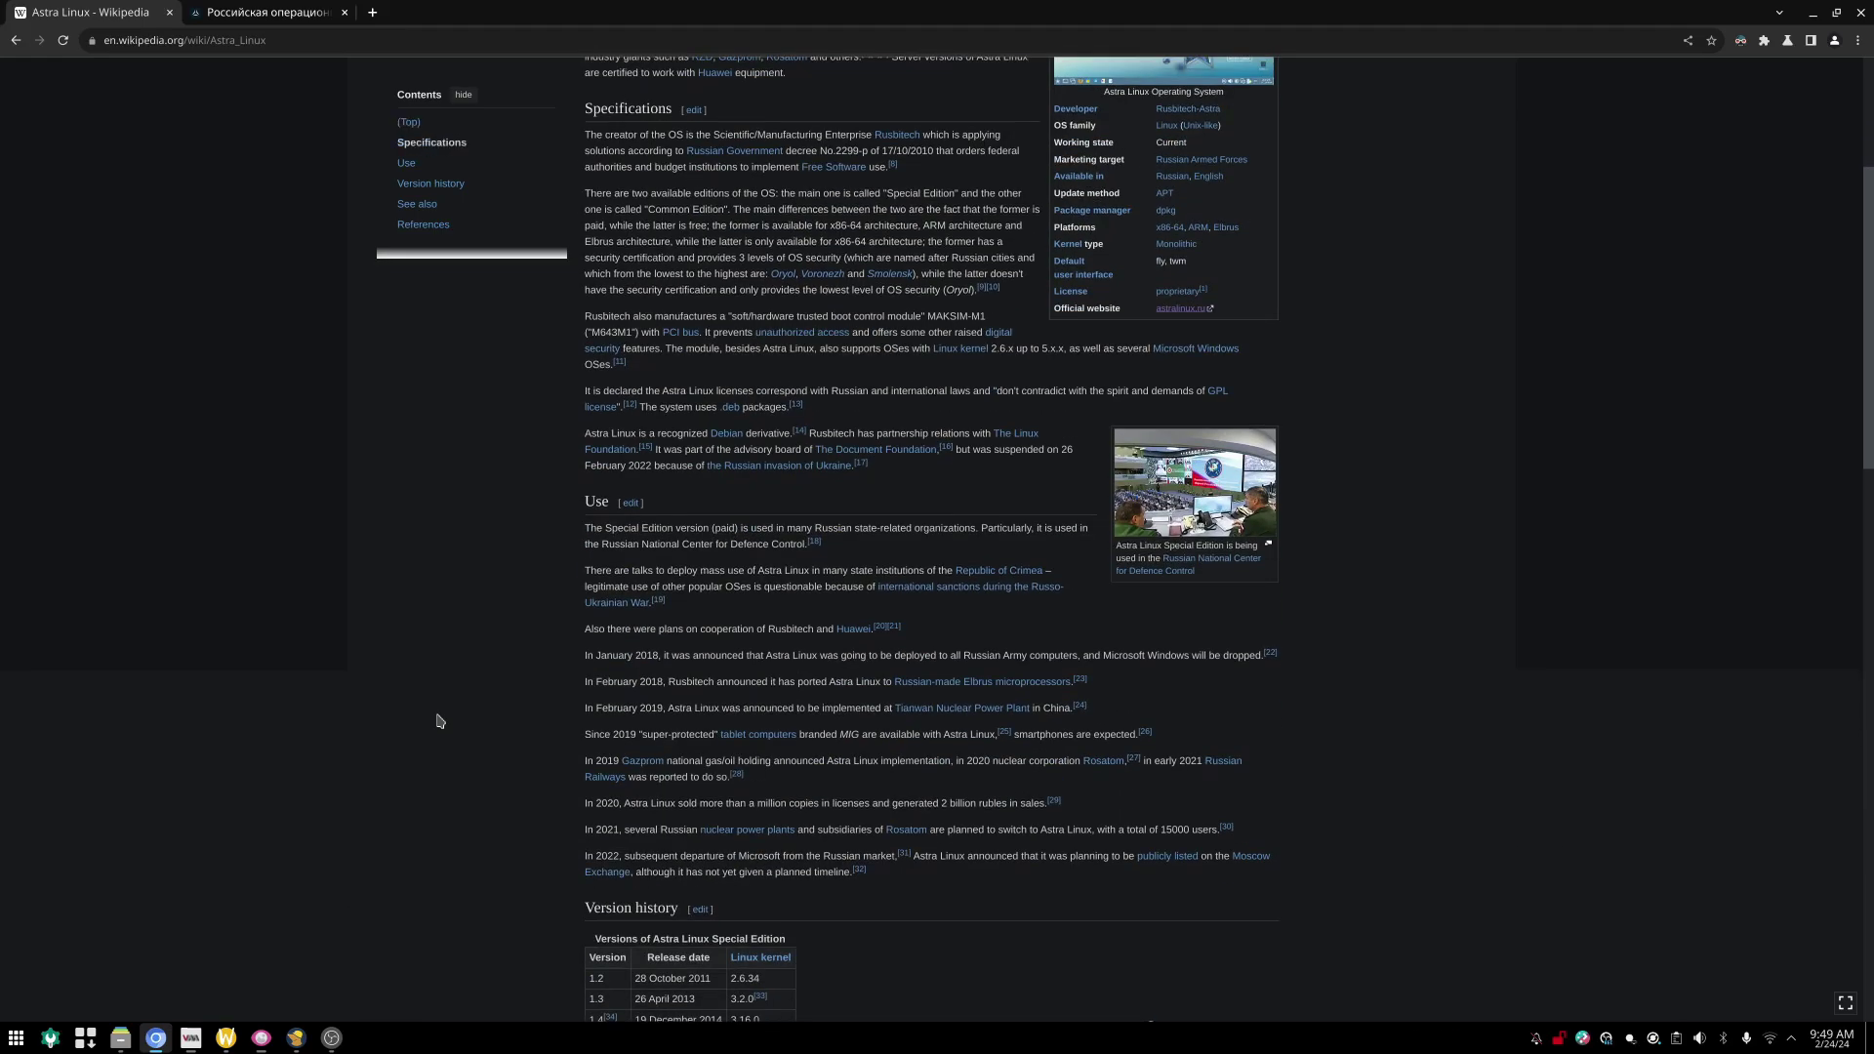
{"action": "scroll", "coordinate": [438, 721], "scroll_direction": "down", "scroll_amount": 5}
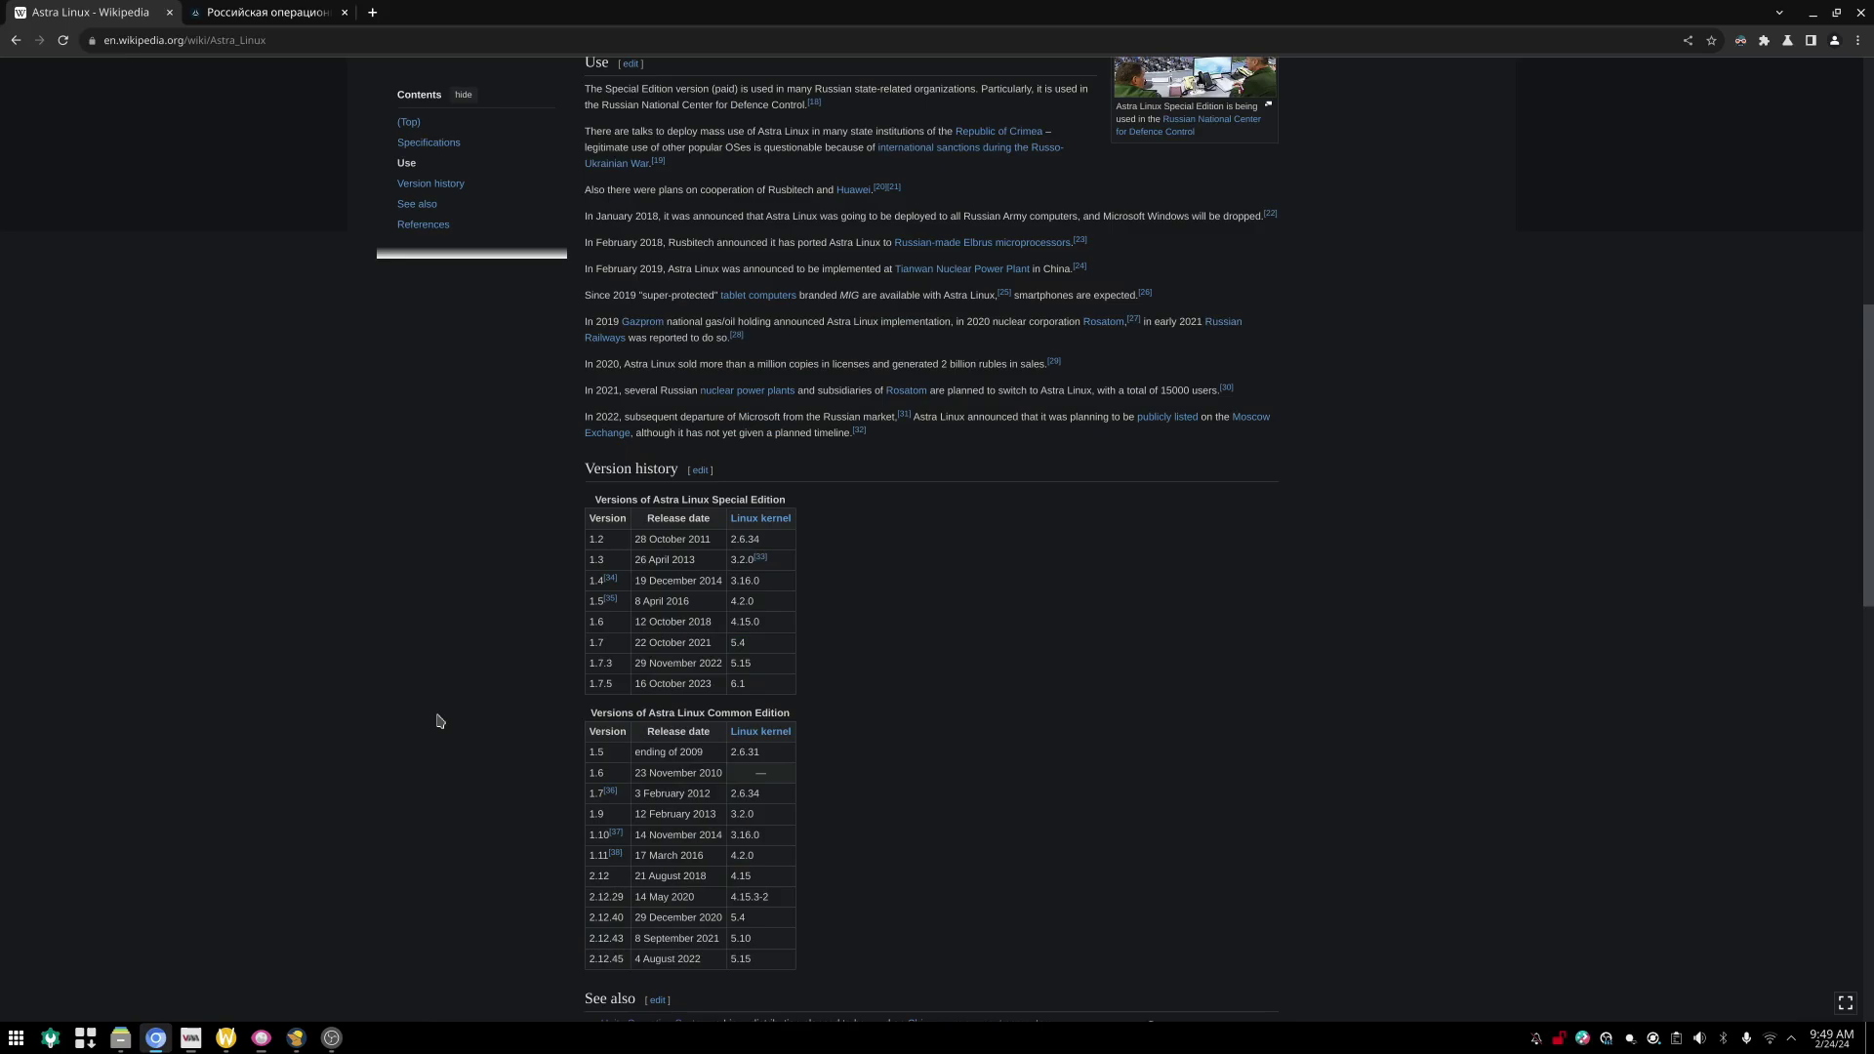
{"action": "scroll", "coordinate": [439, 721], "scroll_direction": "up", "scroll_amount": 8}
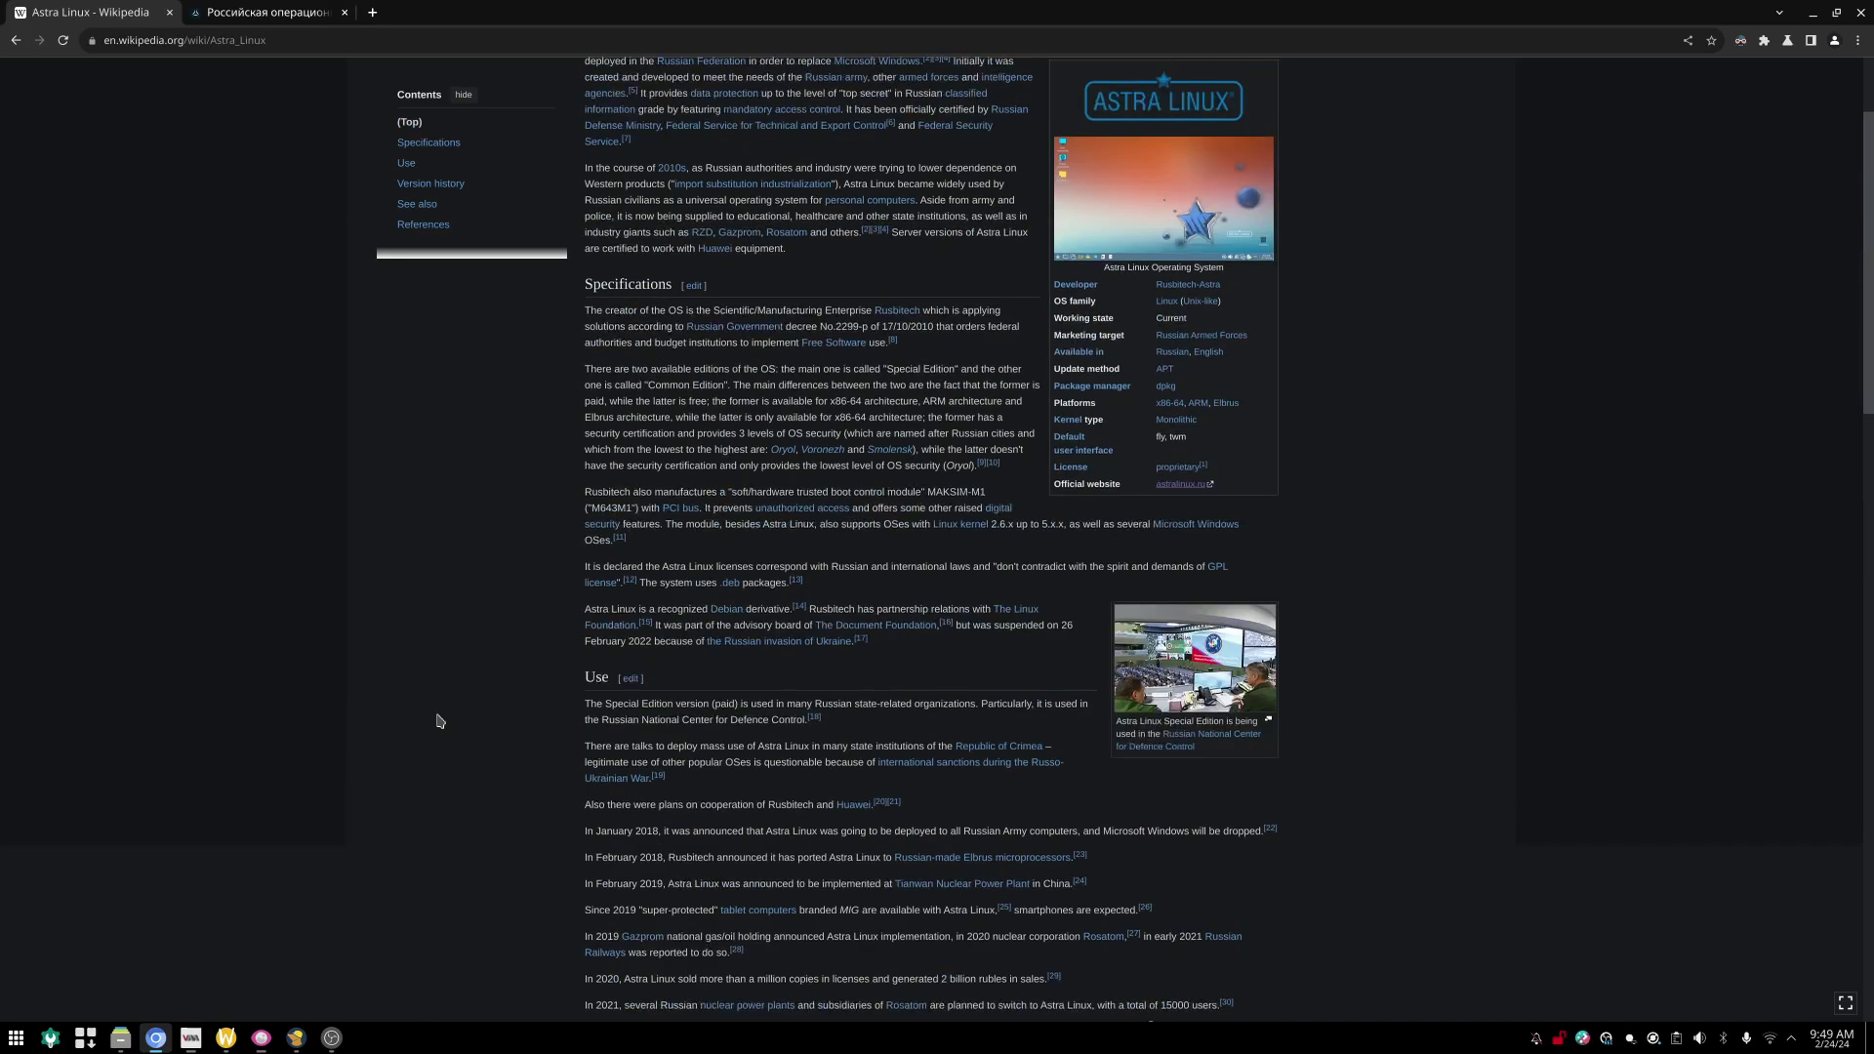
{"action": "scroll", "coordinate": [1436, 559], "scroll_direction": "down", "scroll_amount": 6}
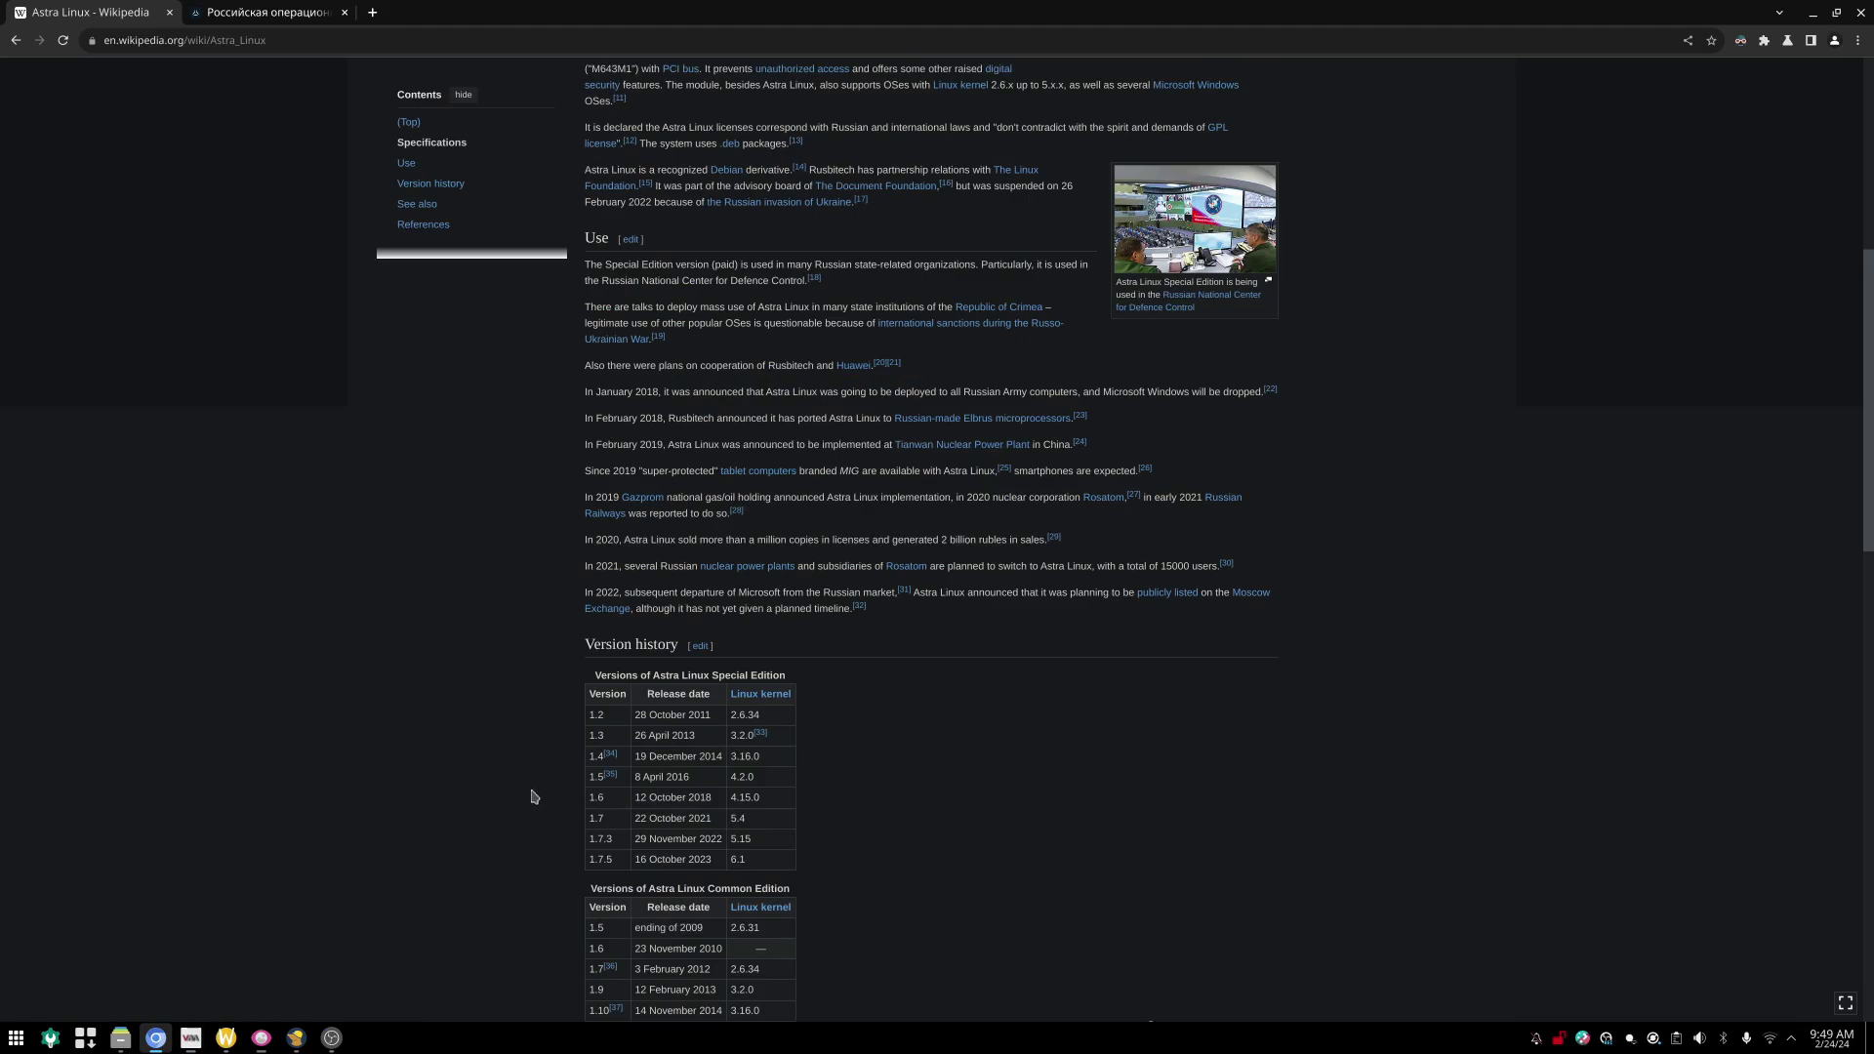
Step: Bring up the installer virtual machine and choose English in the boot language menu
{"action": "left_click", "coordinate": [190, 1037]}
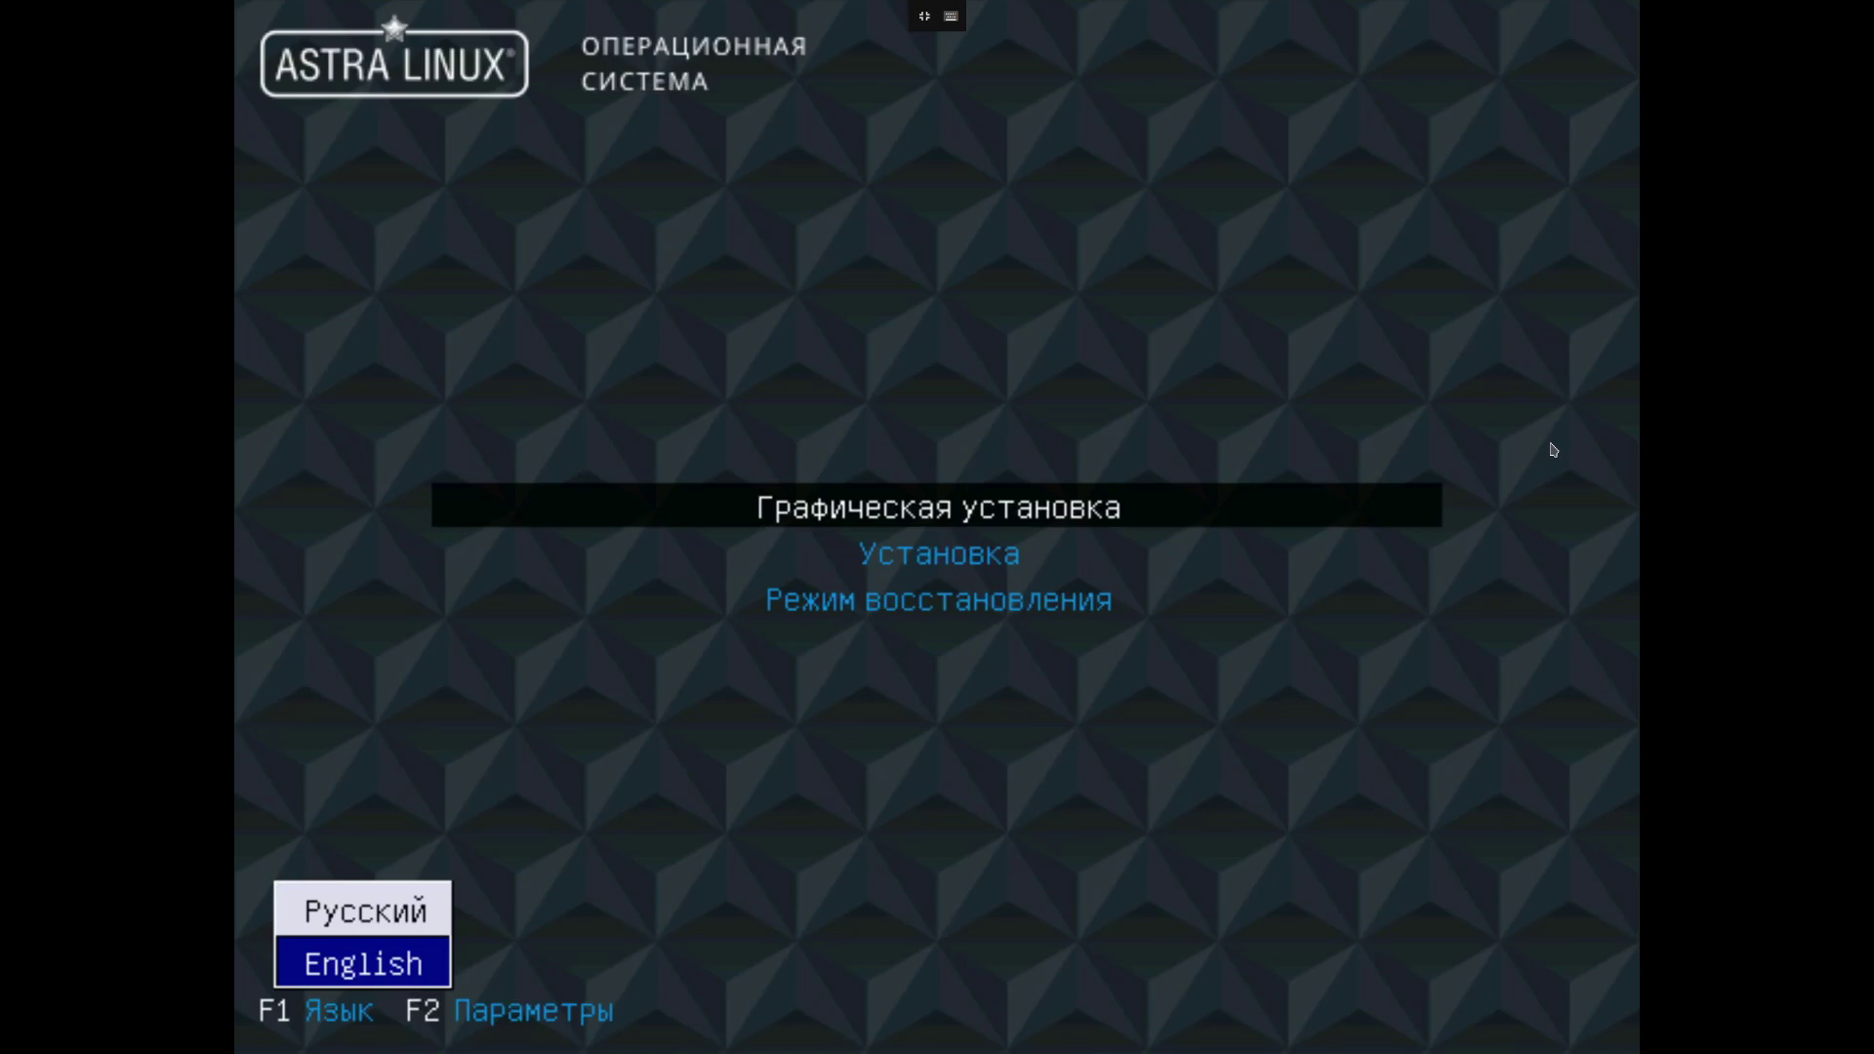
{"action": "key", "text": "Up"}
{"action": "key", "text": "Down"}
{"action": "key", "text": "Return"}
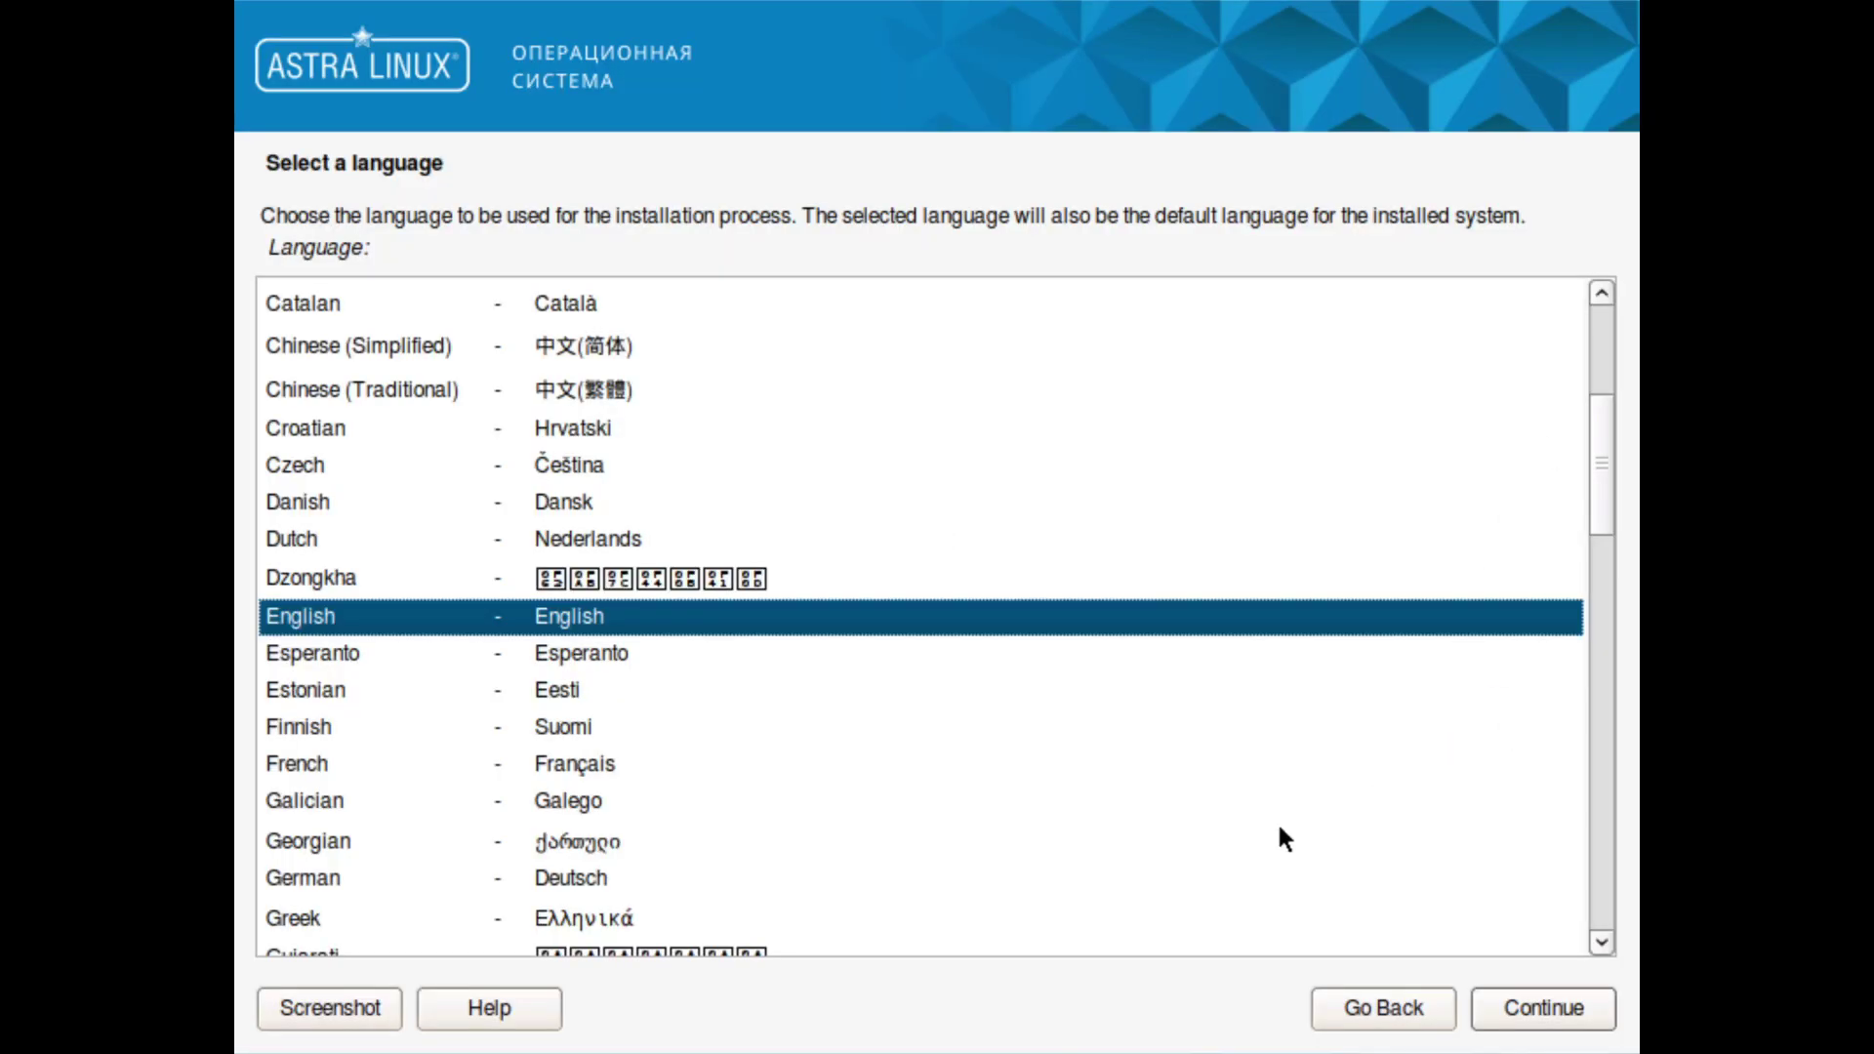
Step: Accept English, the United States locale and the licence agreement after scrolling the EULA
{"action": "left_click", "coordinate": [1537, 1002]}
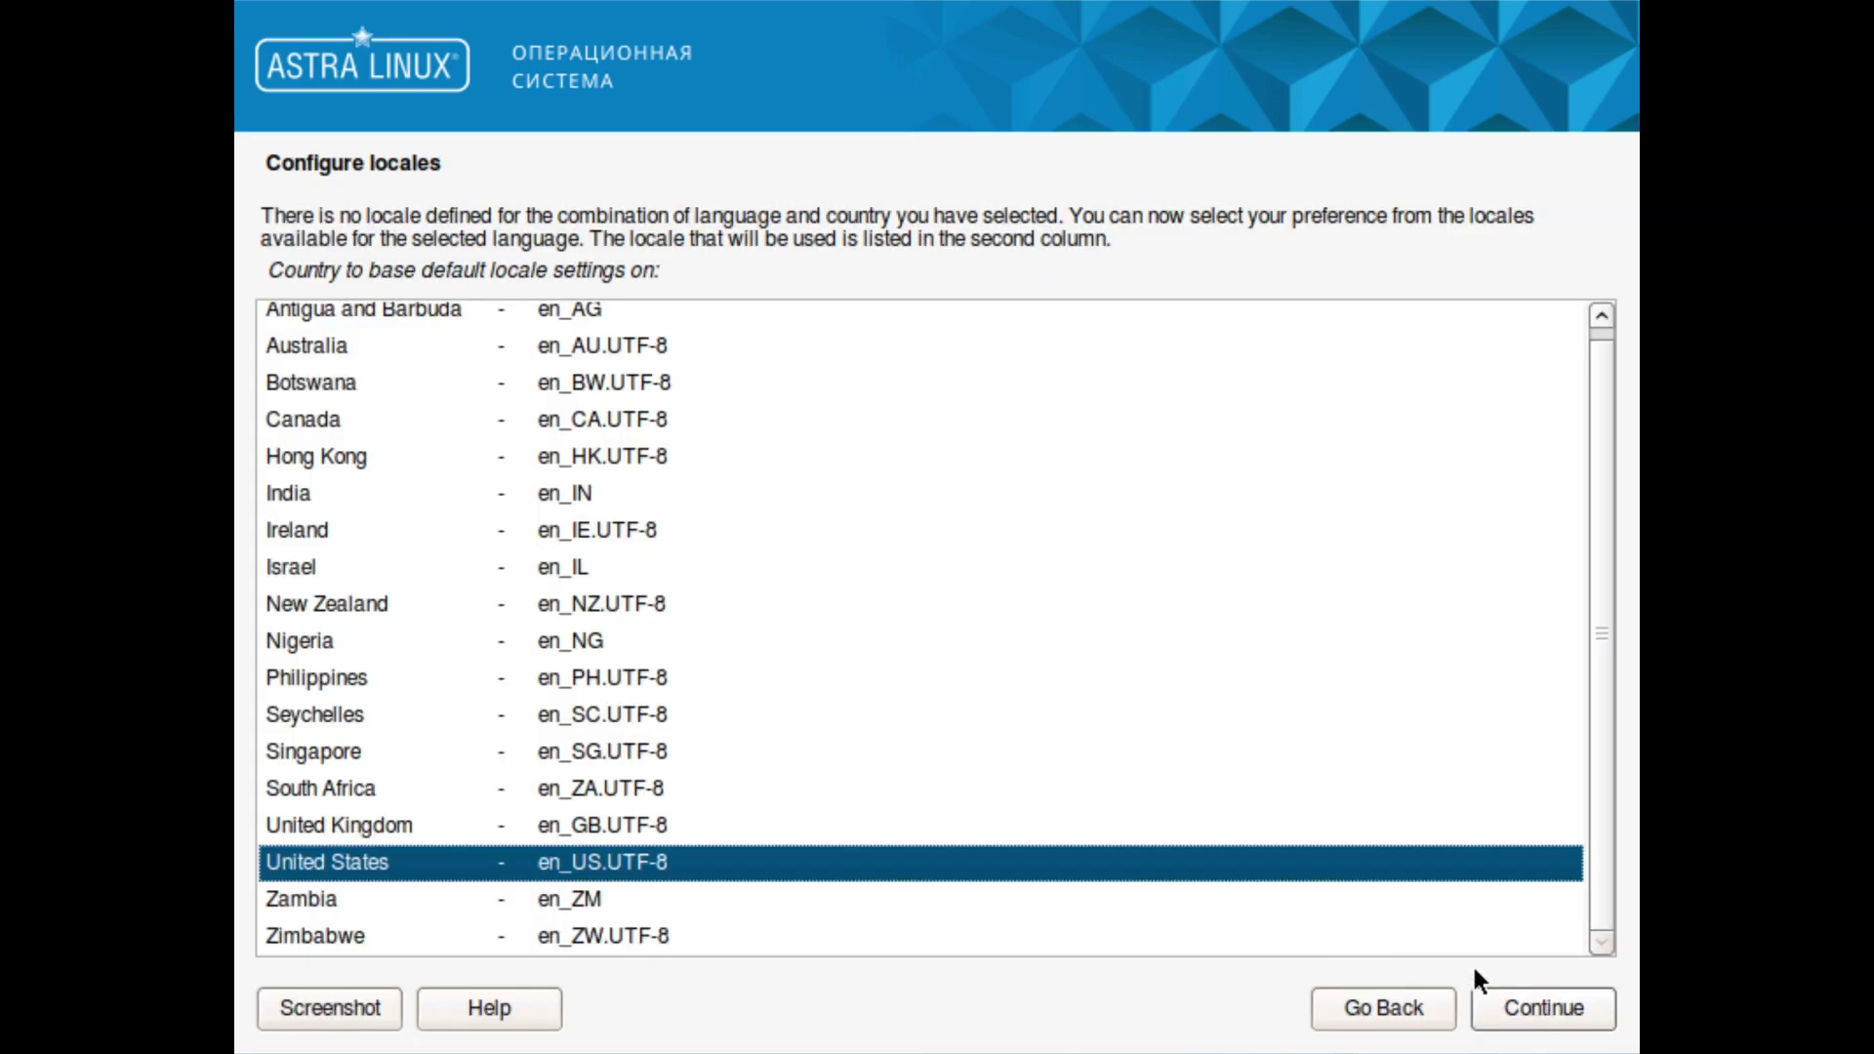
{"action": "left_click", "coordinate": [1532, 1009]}
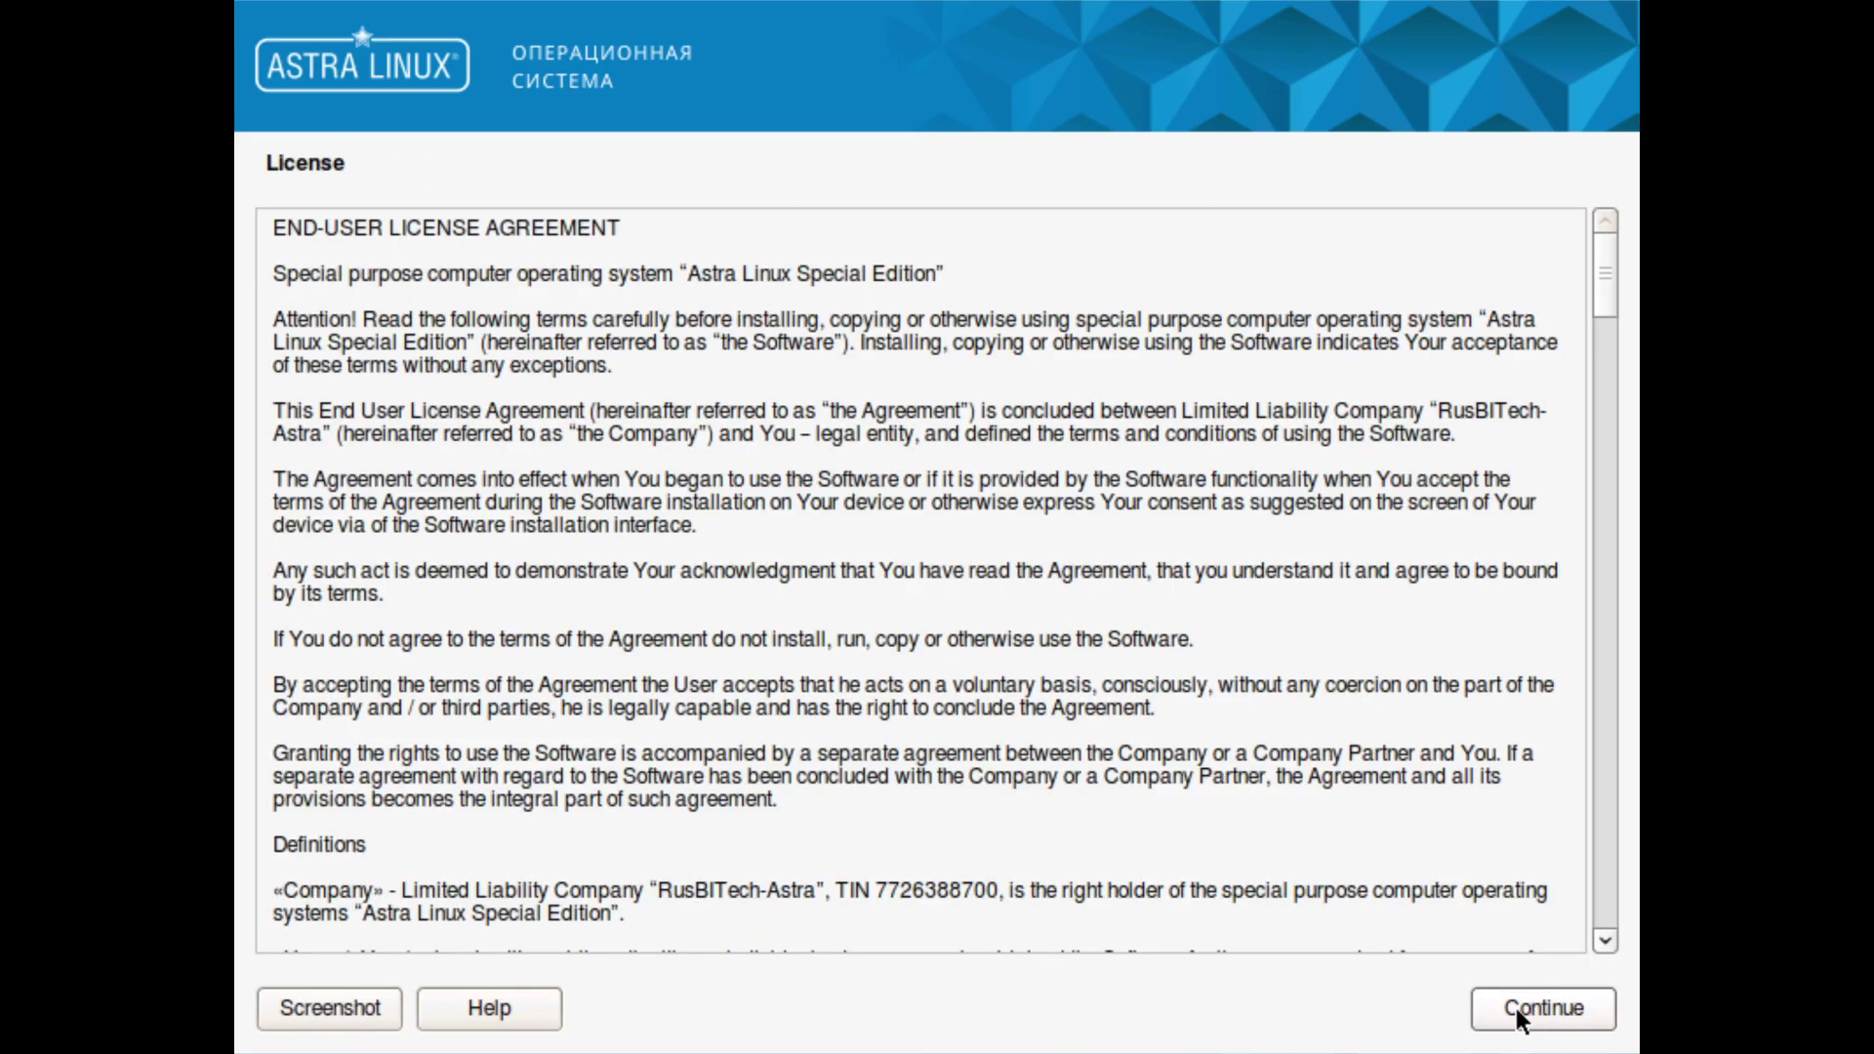
{"action": "scroll", "coordinate": [1413, 894], "scroll_direction": "down", "scroll_amount": 4}
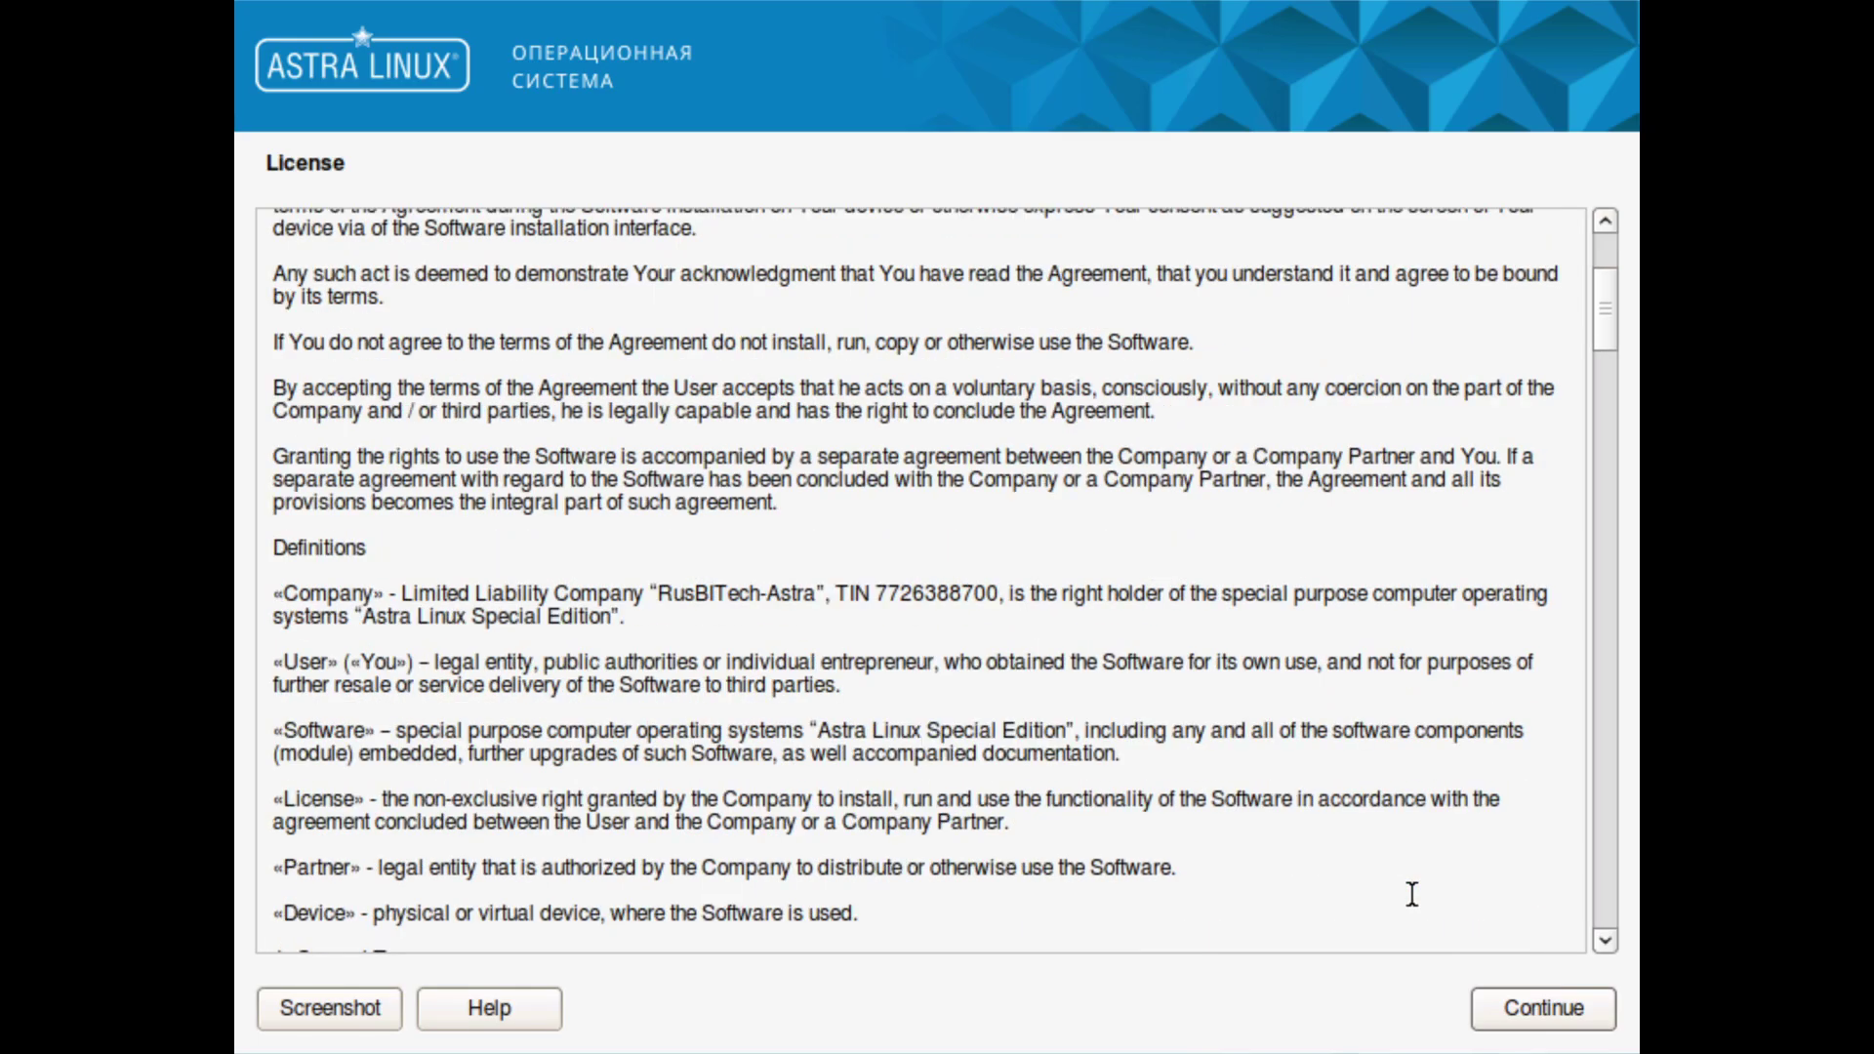
{"action": "scroll", "coordinate": [1413, 894], "scroll_direction": "up", "scroll_amount": 4}
{"action": "scroll", "coordinate": [1415, 891], "scroll_direction": "down", "scroll_amount": 20}
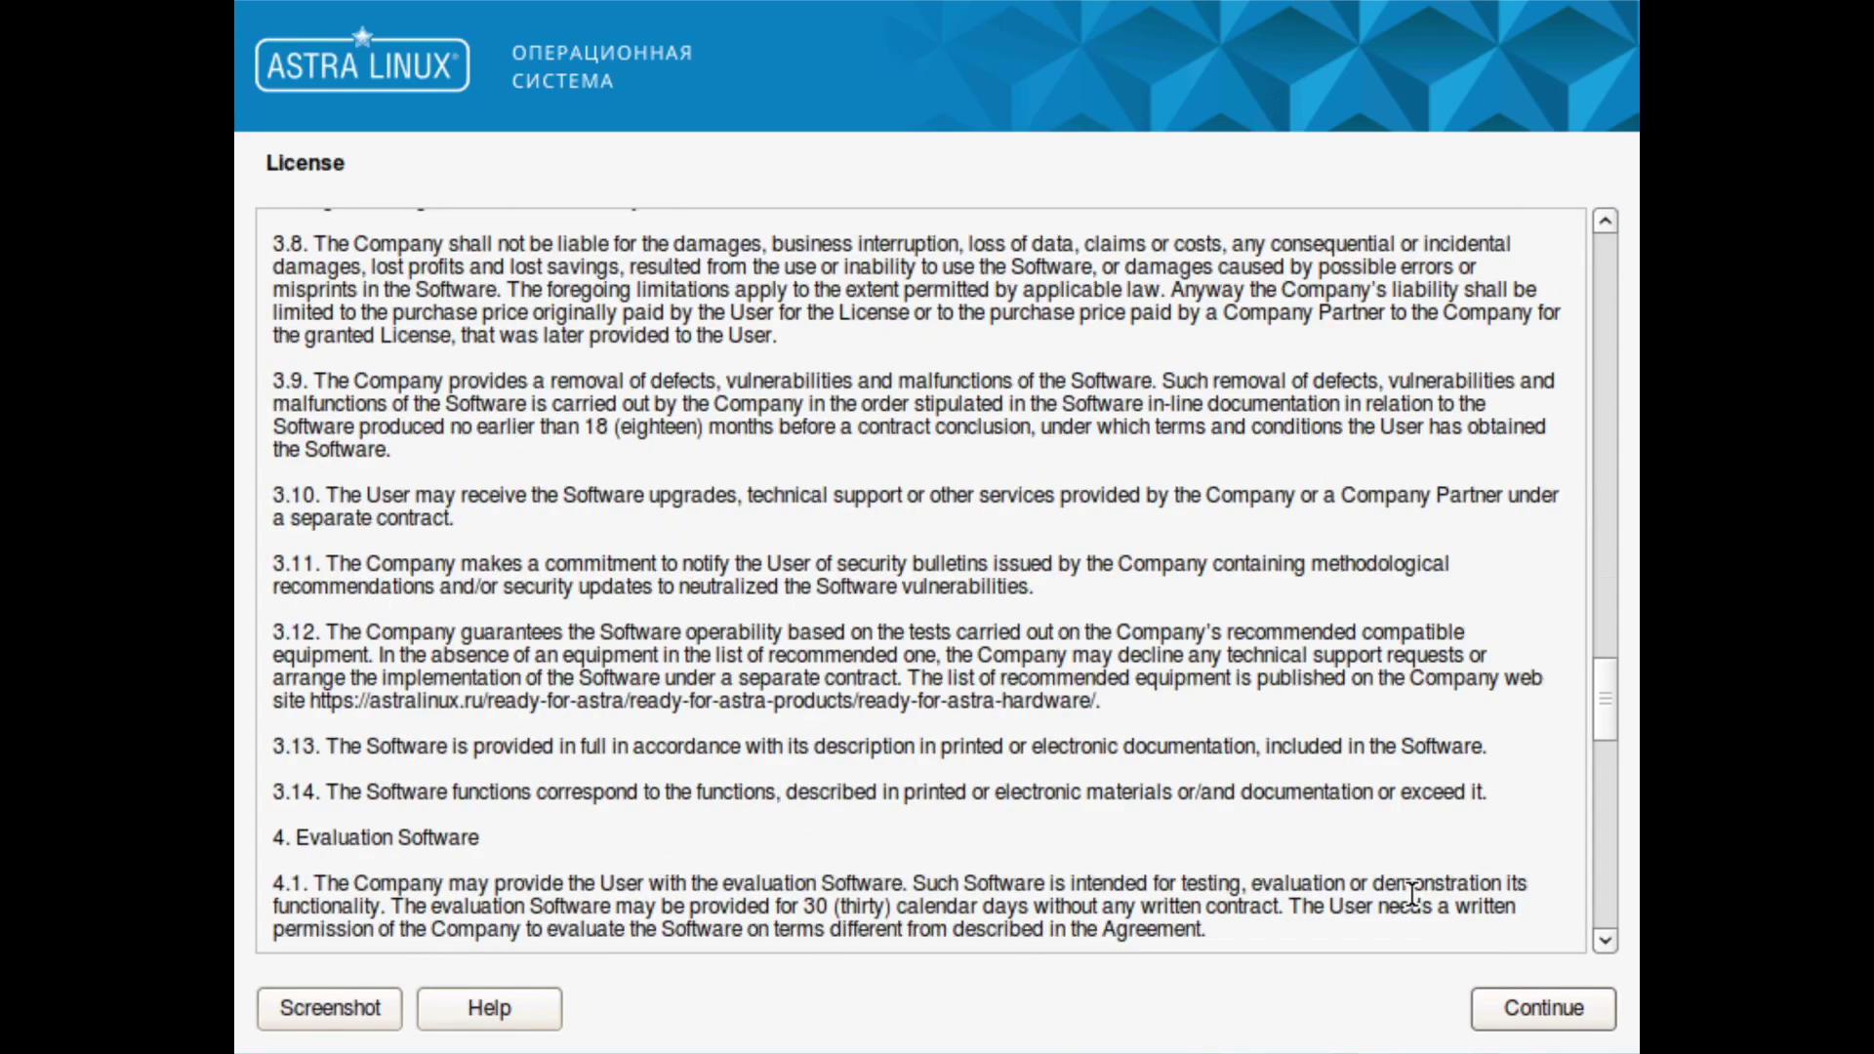
{"action": "left_click", "coordinate": [1562, 1009]}
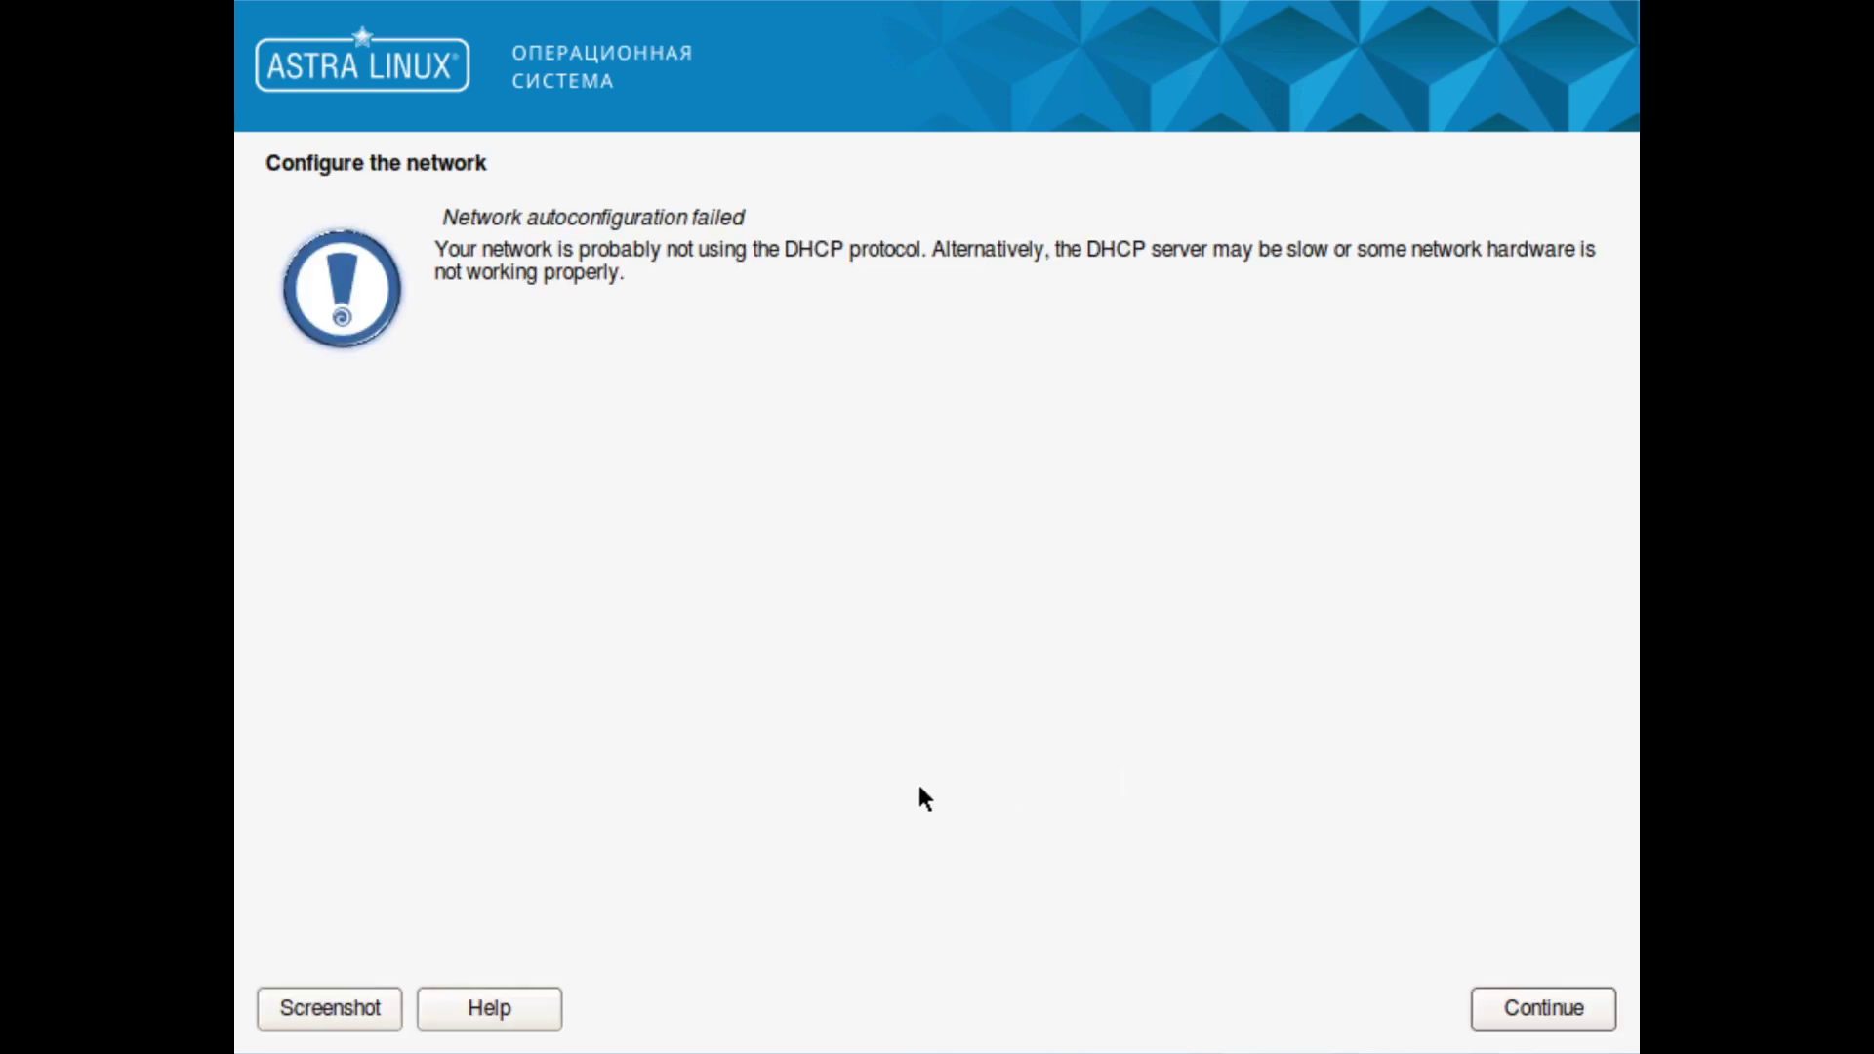
Step: Skip network configuration and keep the default hostname astra
{"action": "left_click", "coordinate": [1549, 1006]}
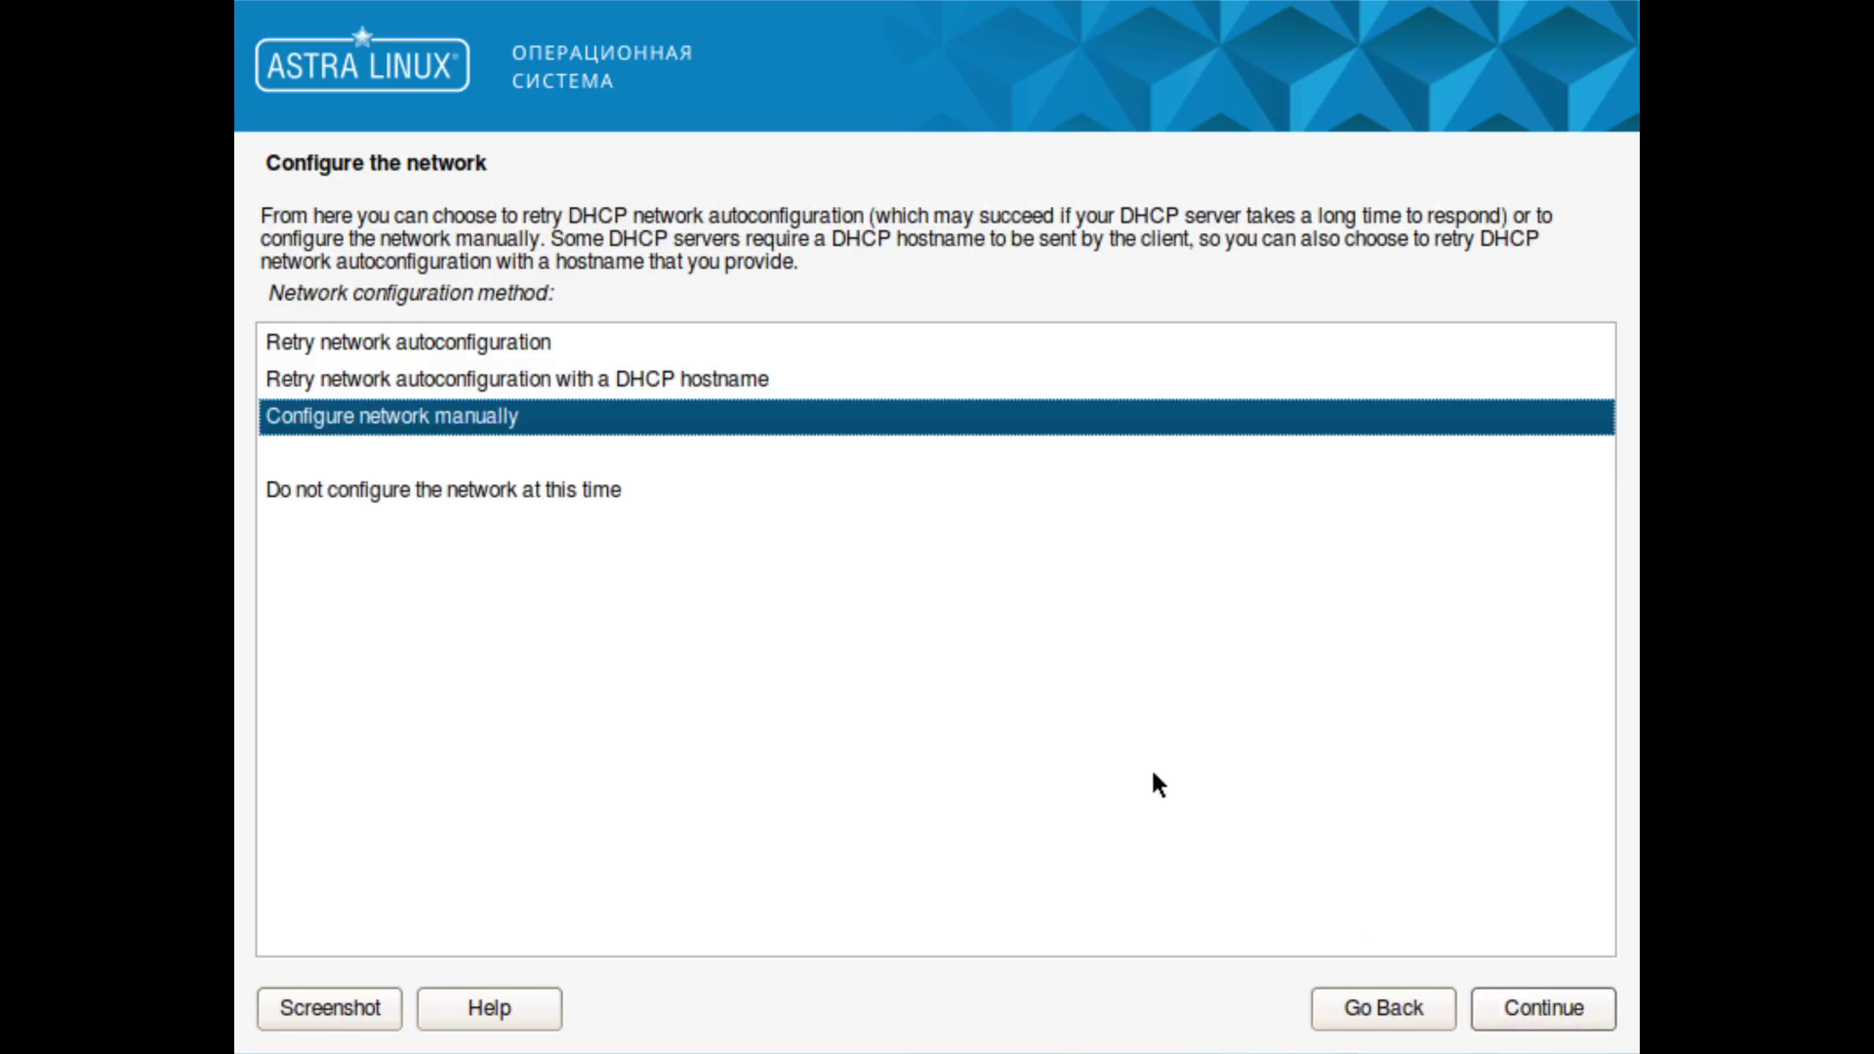
{"action": "left_click", "coordinate": [719, 498]}
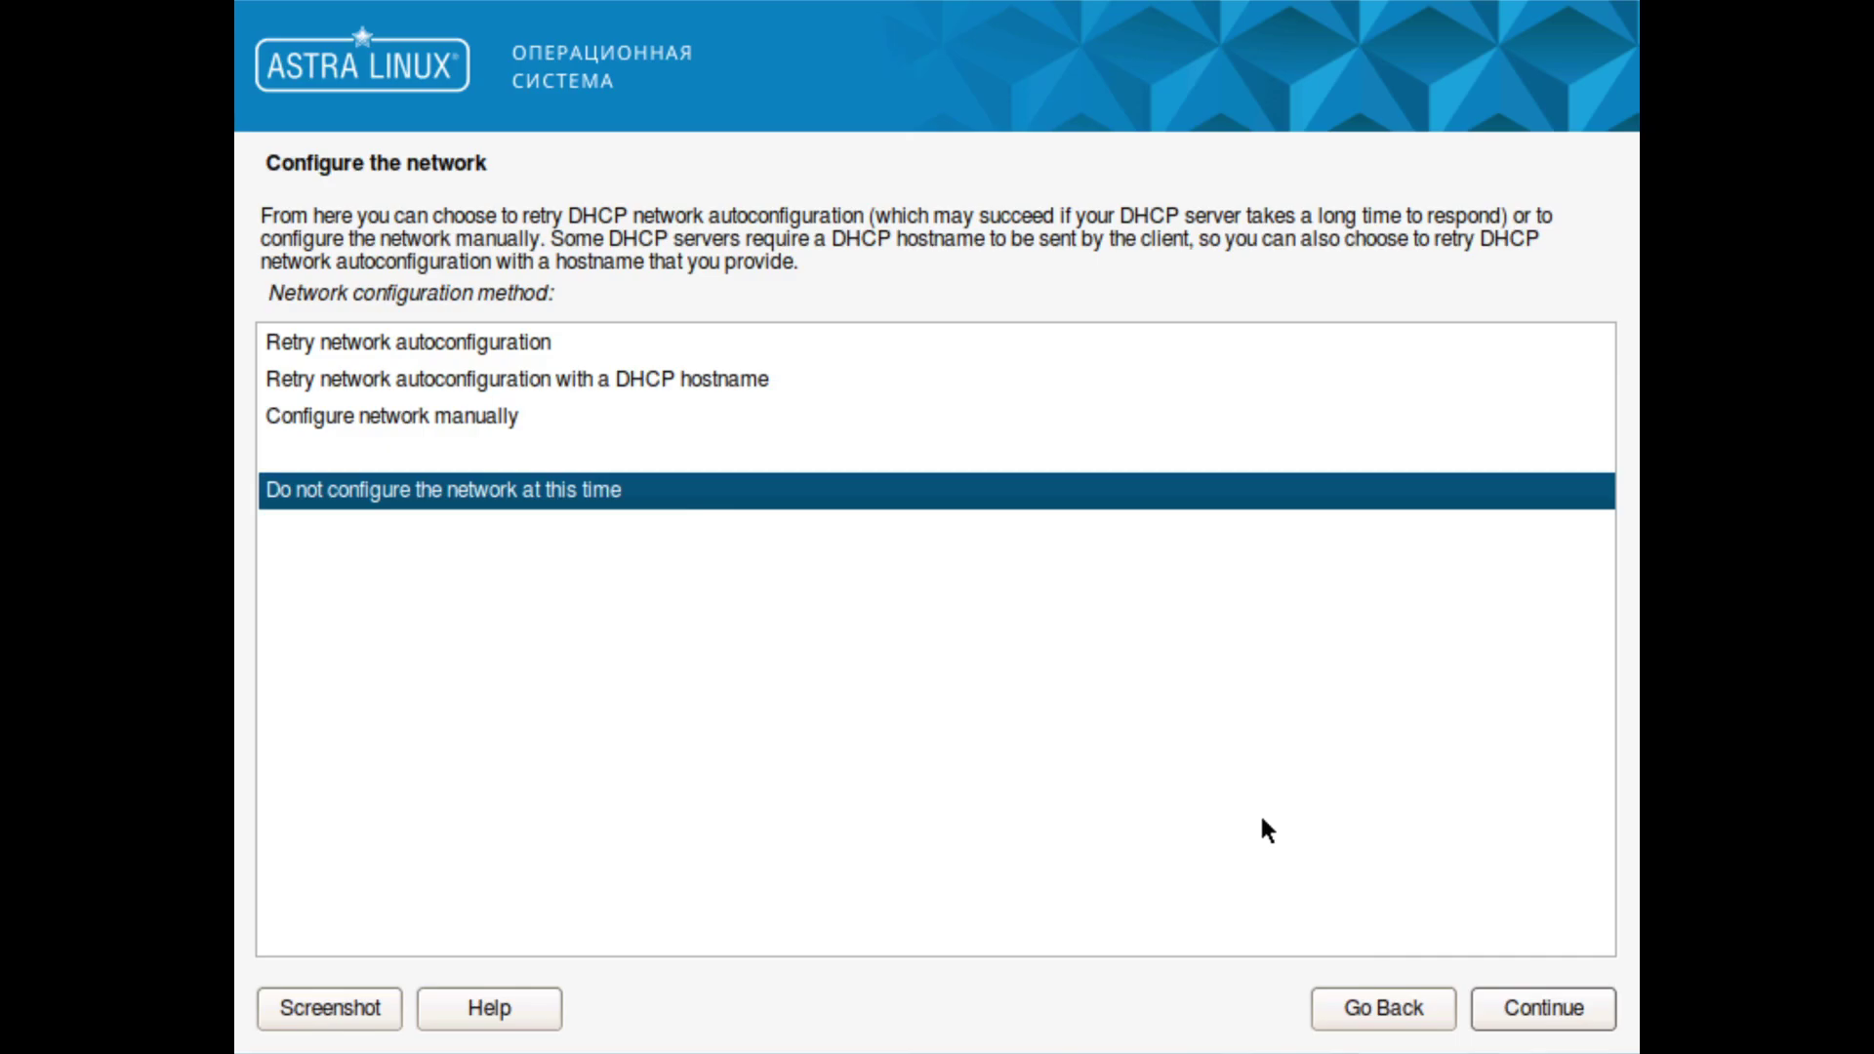
{"action": "left_click", "coordinate": [1555, 999]}
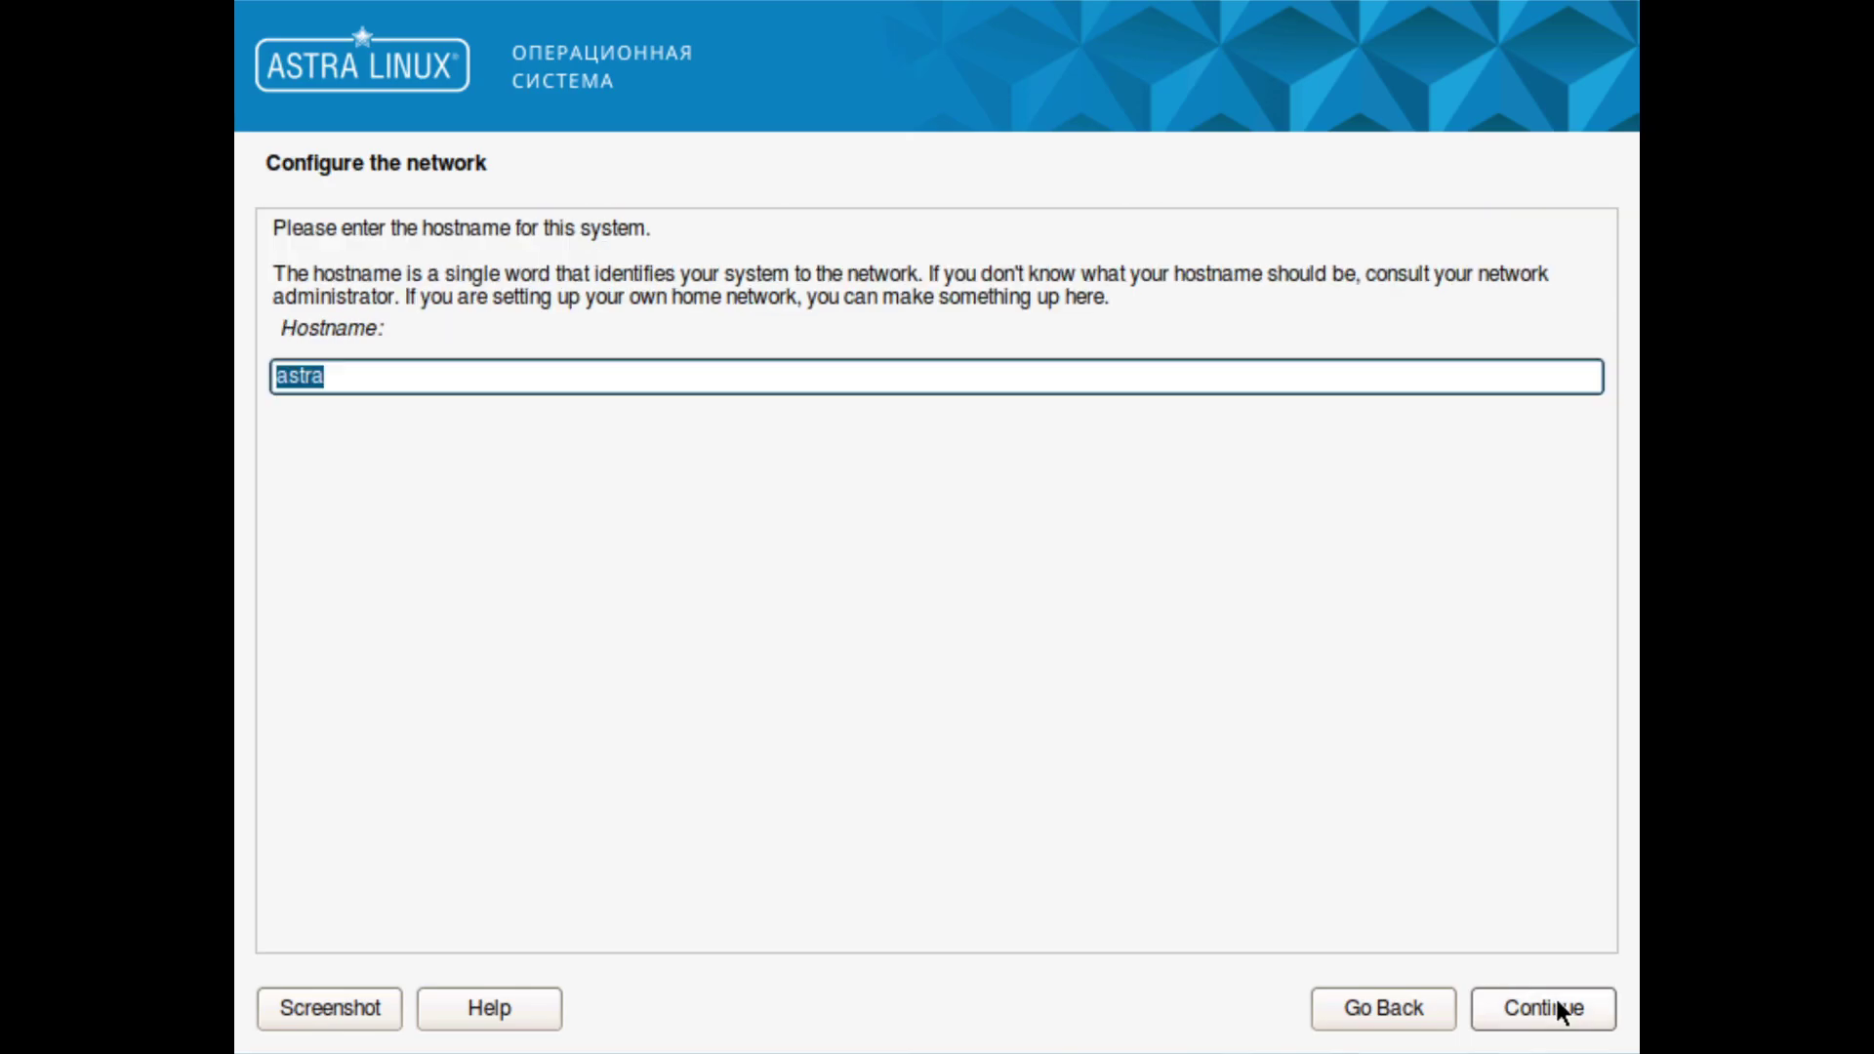
{"action": "left_click", "coordinate": [1556, 998]}
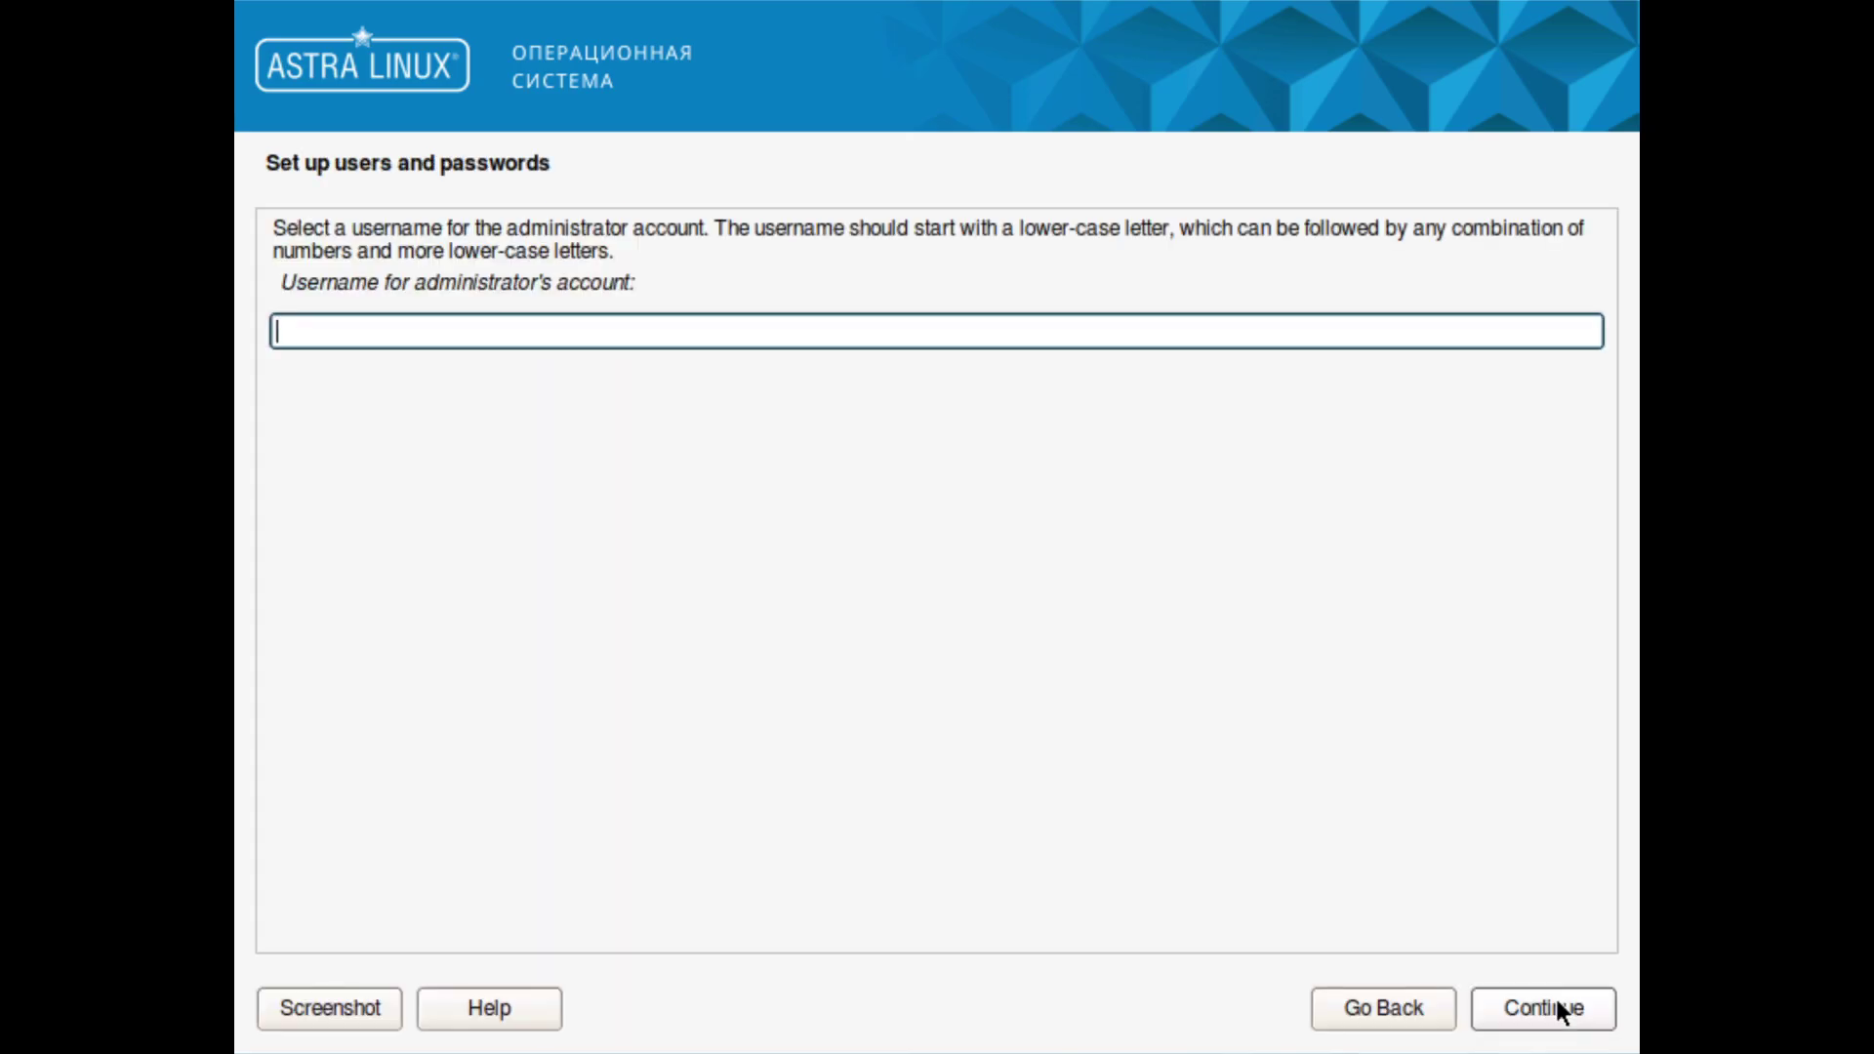
Step: Enter the administrator username and a four-character password in both password fields
{"action": "type", "text": "gosh"}
{"action": "left_click", "coordinate": [1556, 999]}
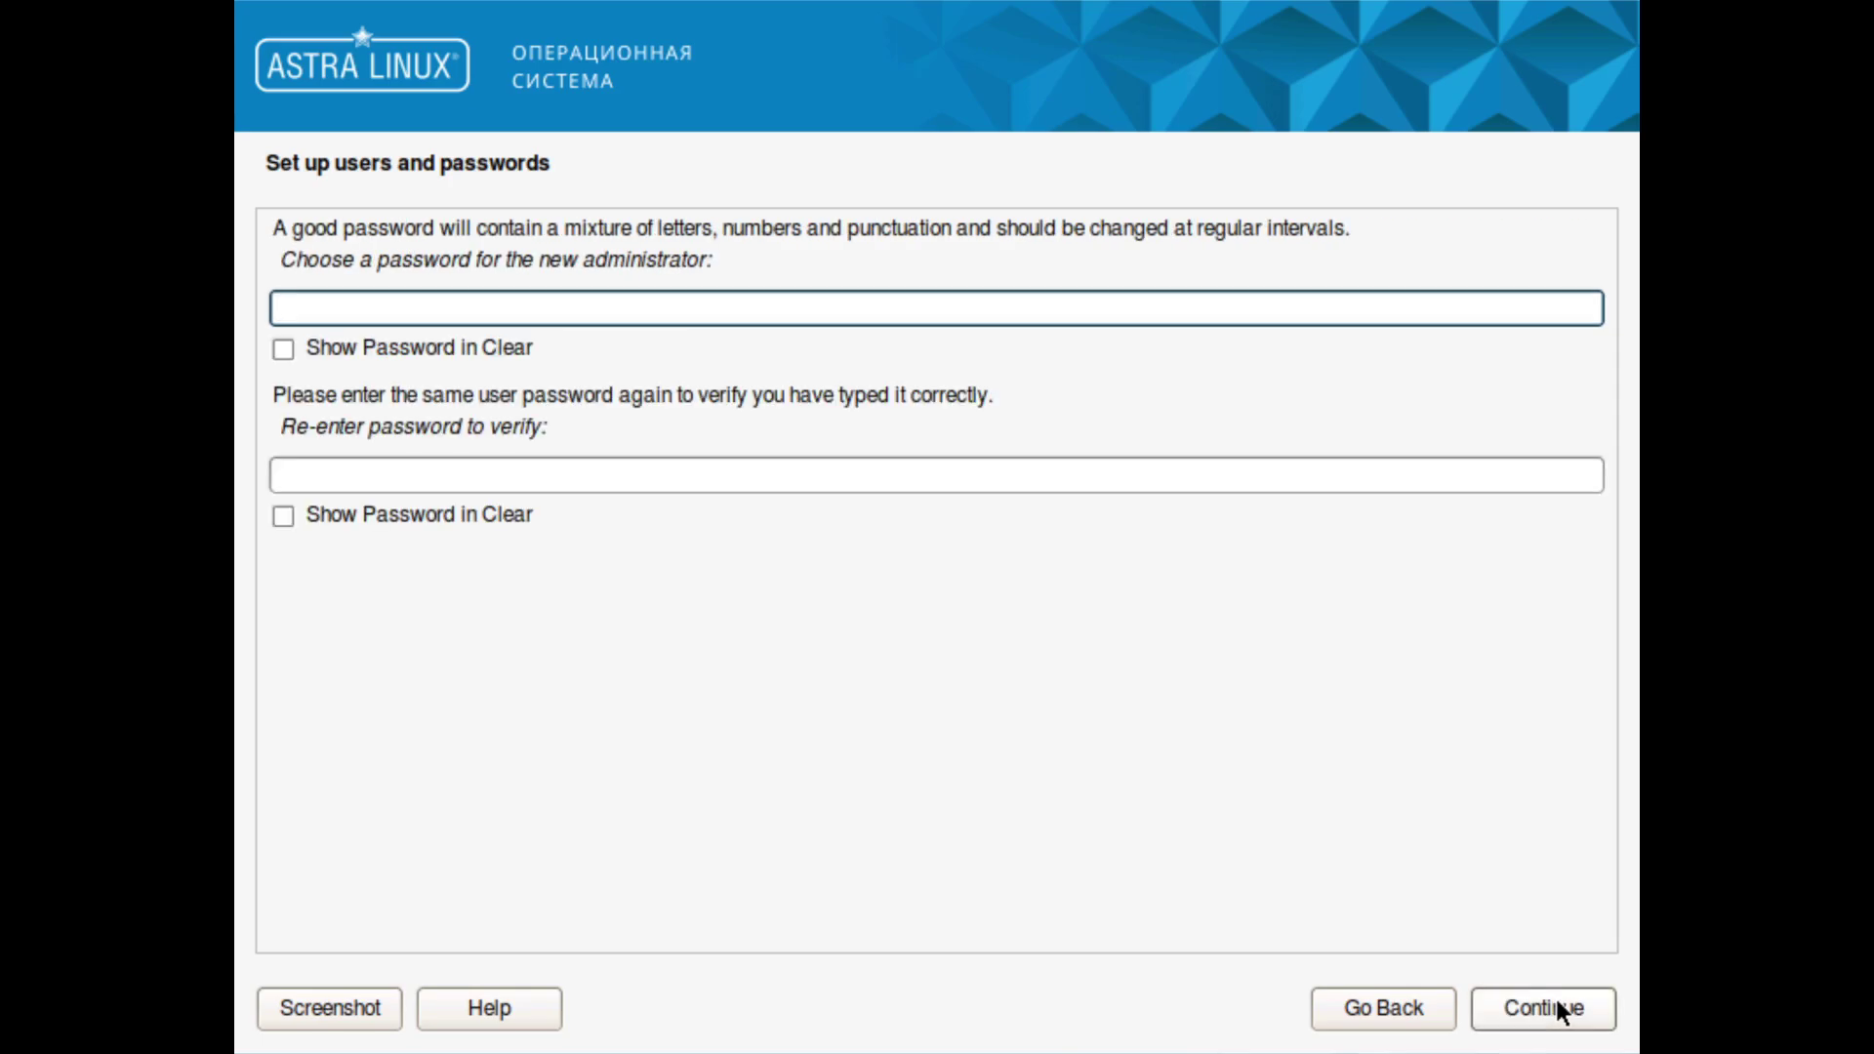
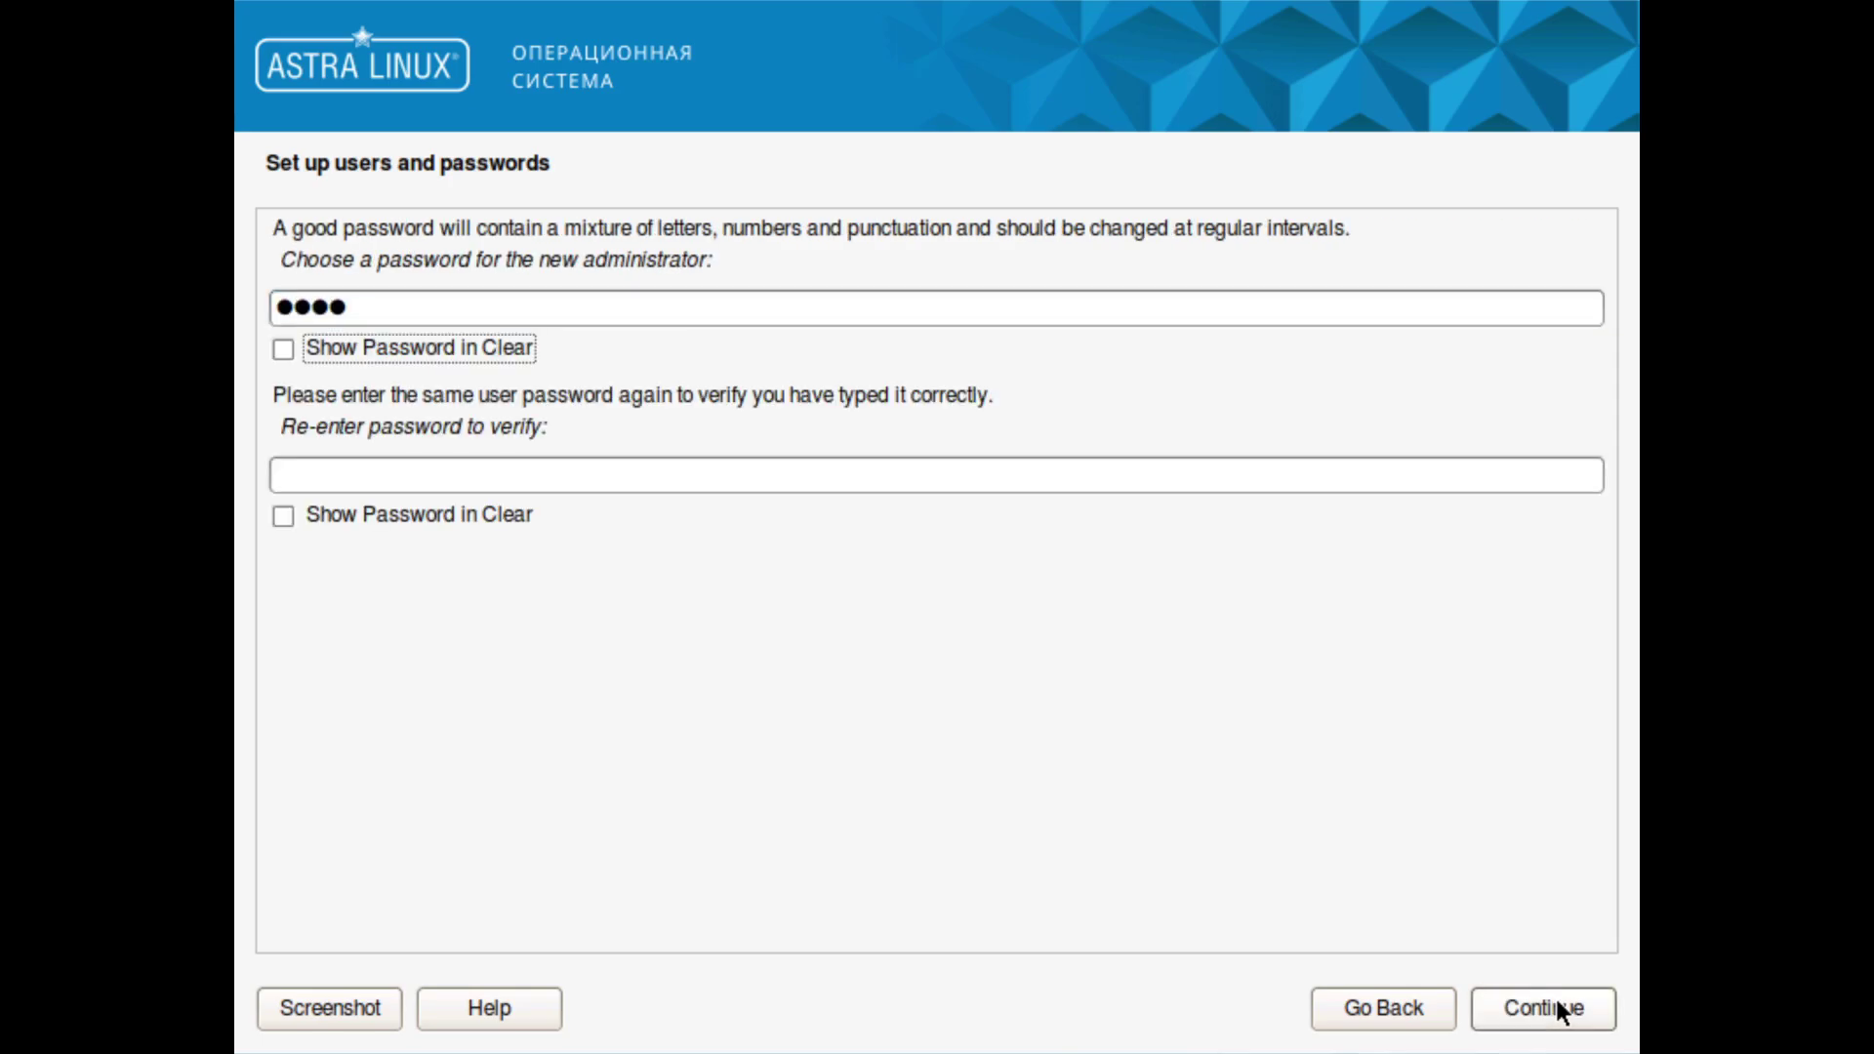
{"action": "key", "text": "Tab"}
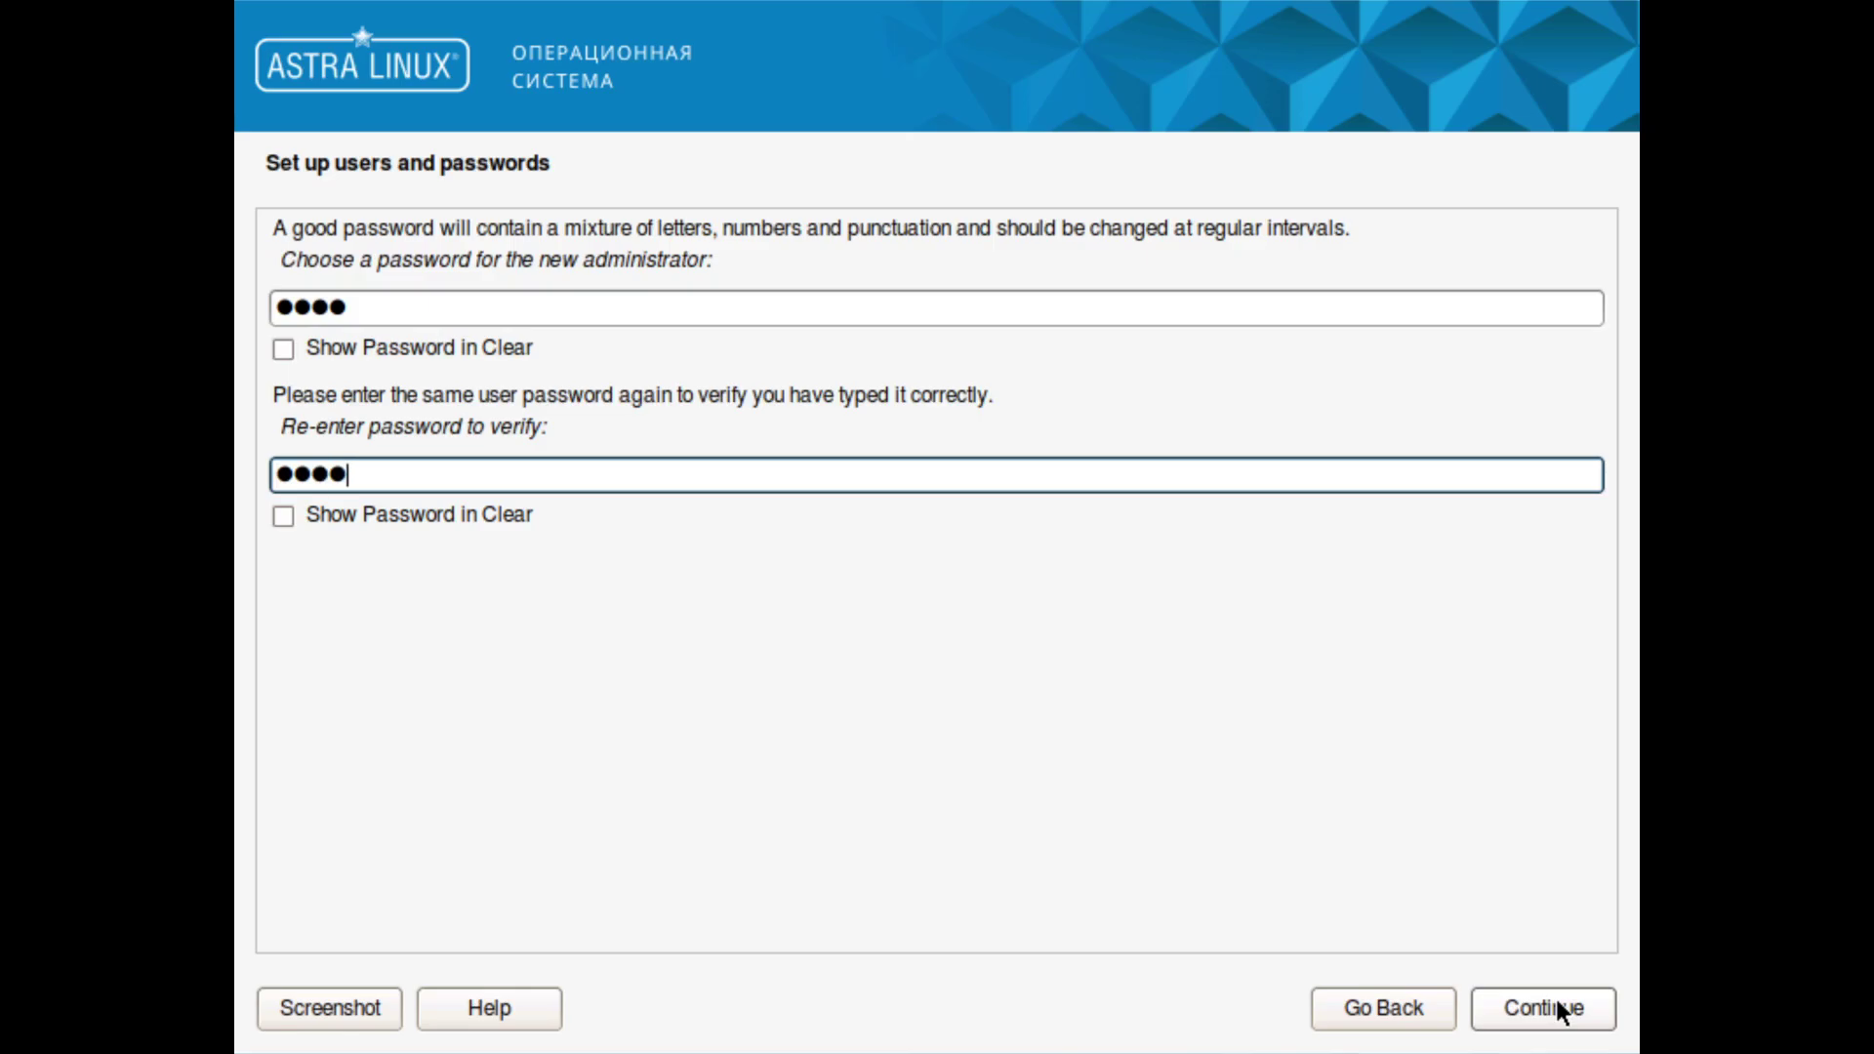
{"action": "left_click", "coordinate": [1557, 999]}
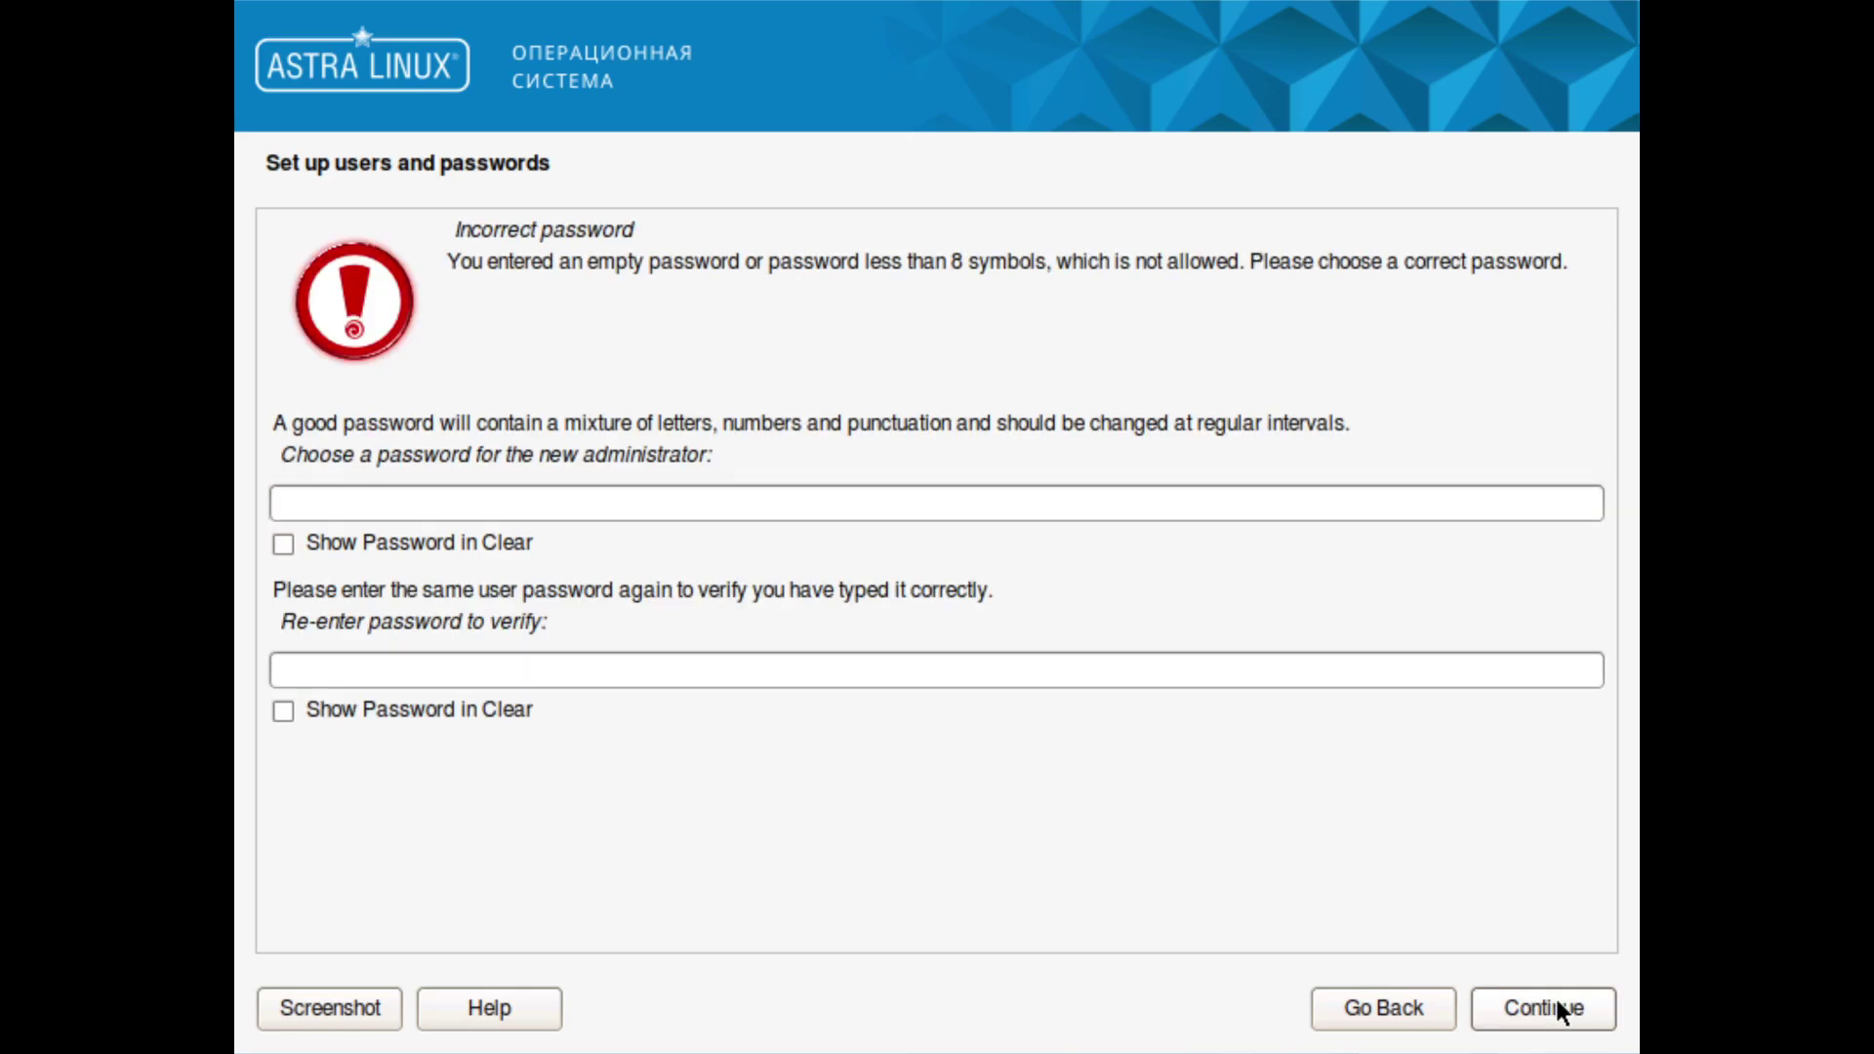
Step: Re-enter an eight-character administrator password in both fields and continue
{"action": "left_click", "coordinate": [1084, 494]}
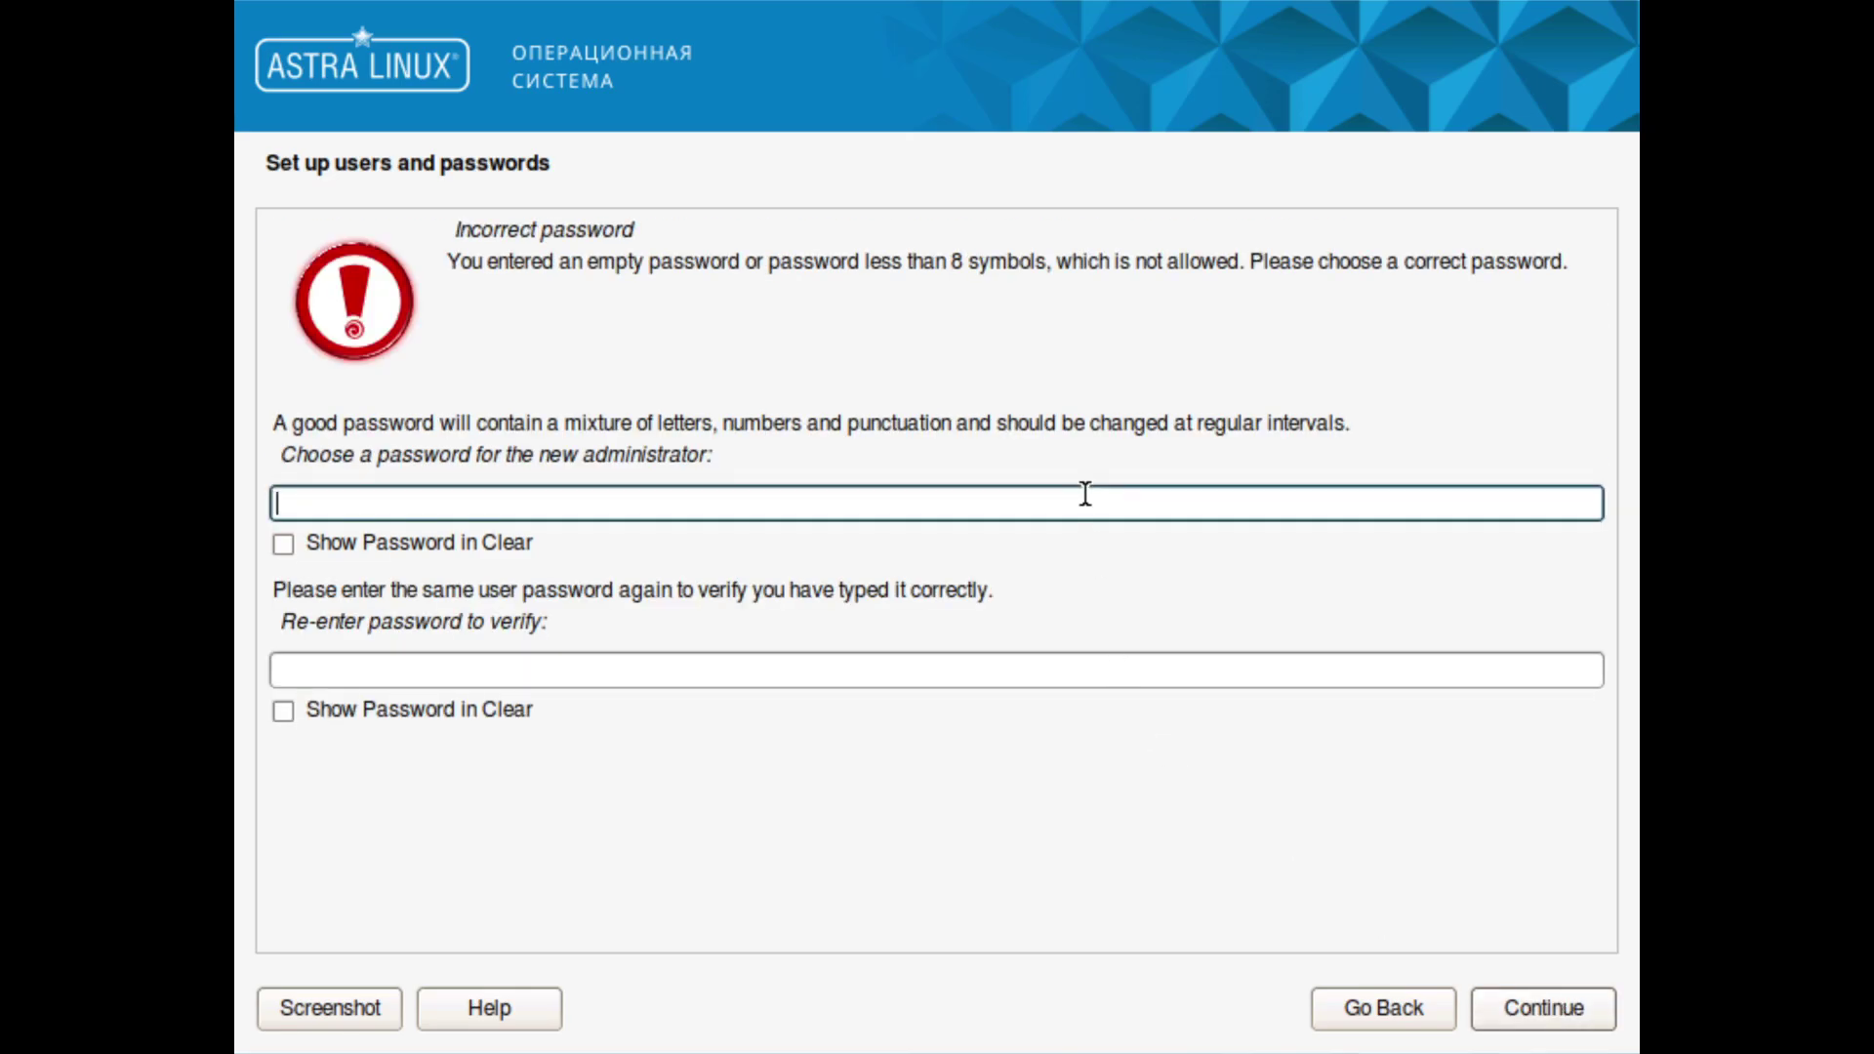
{"action": "key", "text": "Tab"}
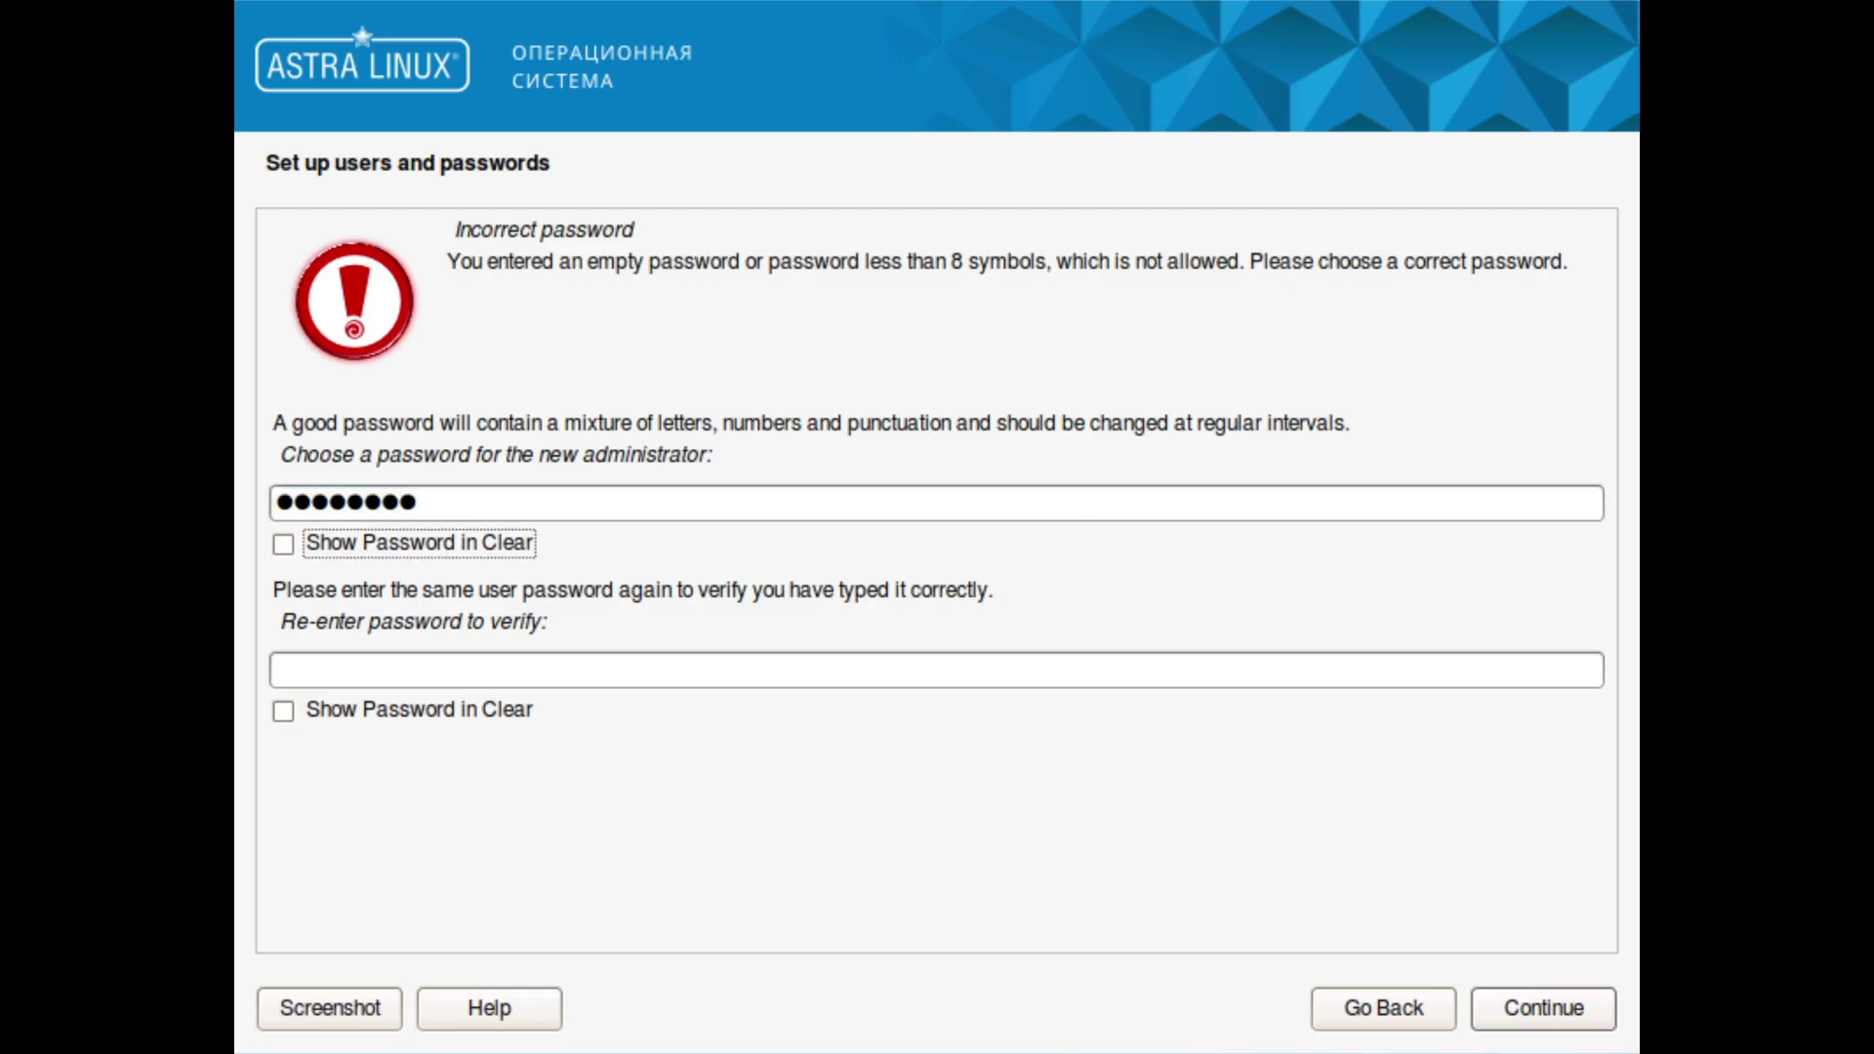
{"action": "key", "text": "Tab"}
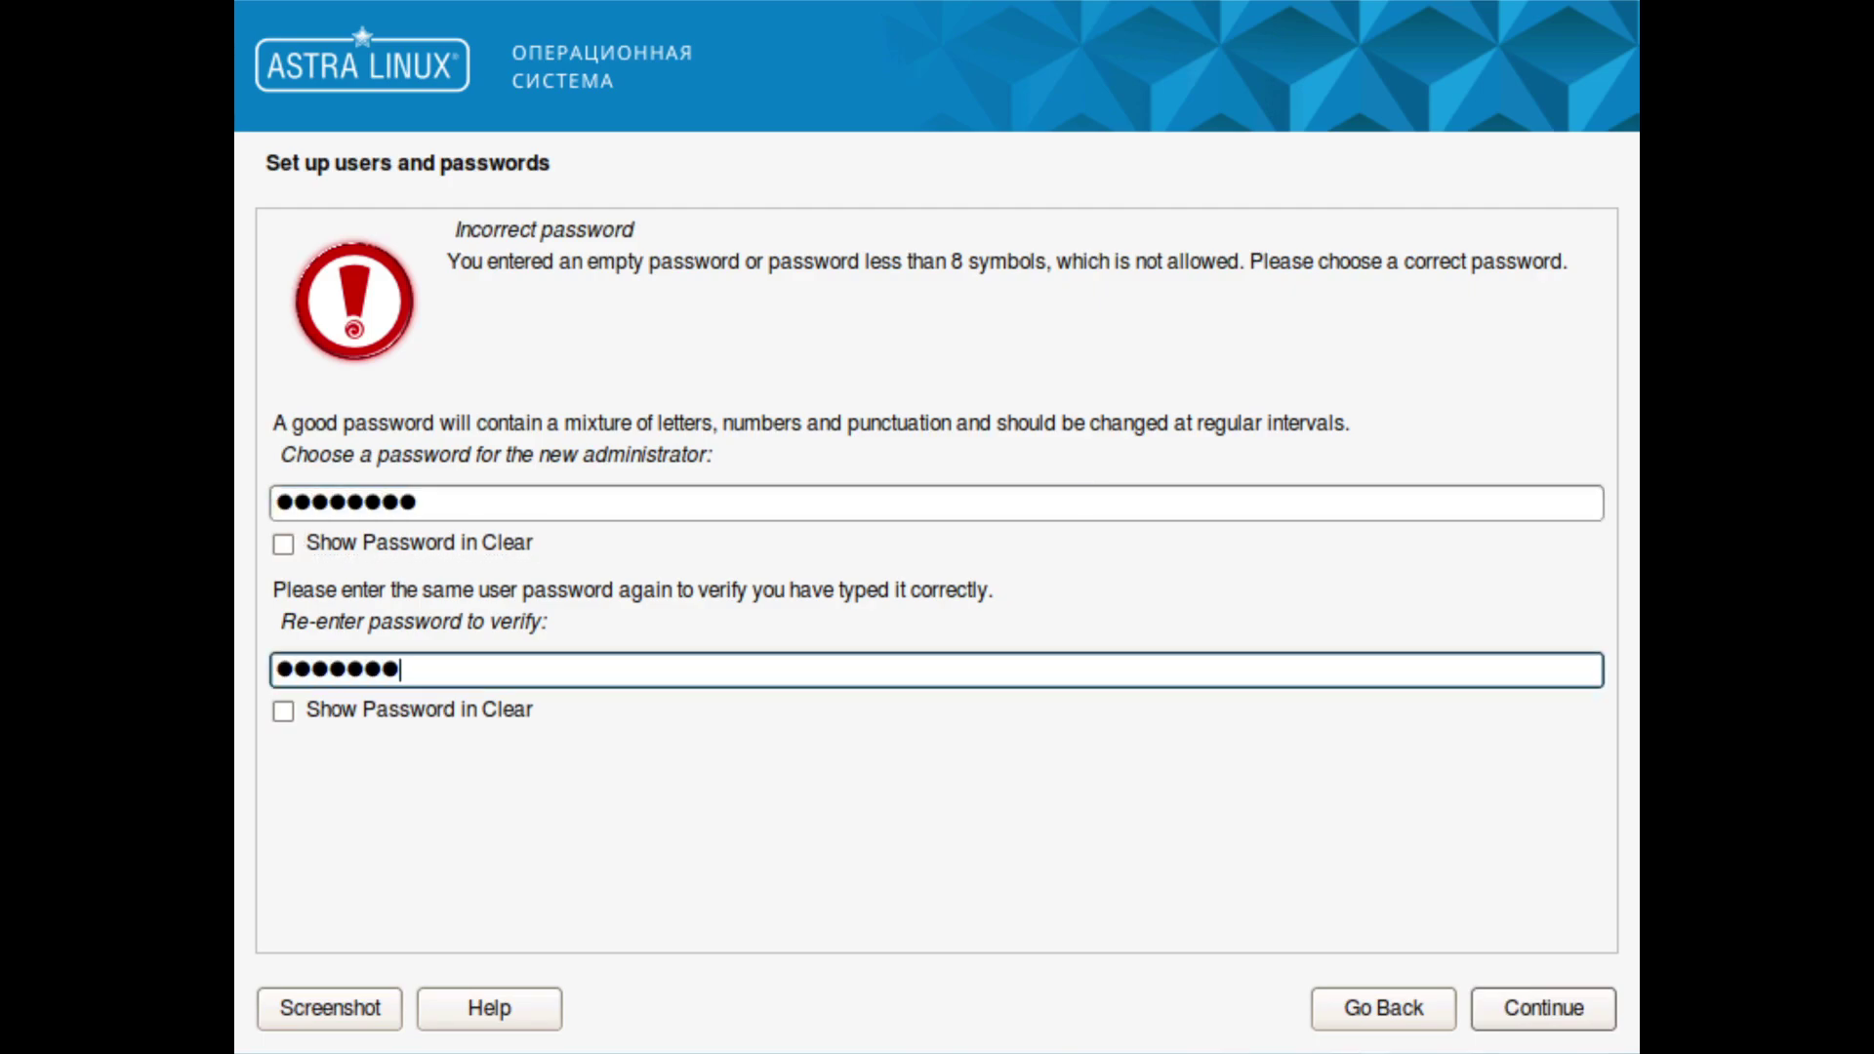
{"action": "left_click", "coordinate": [1540, 1015]}
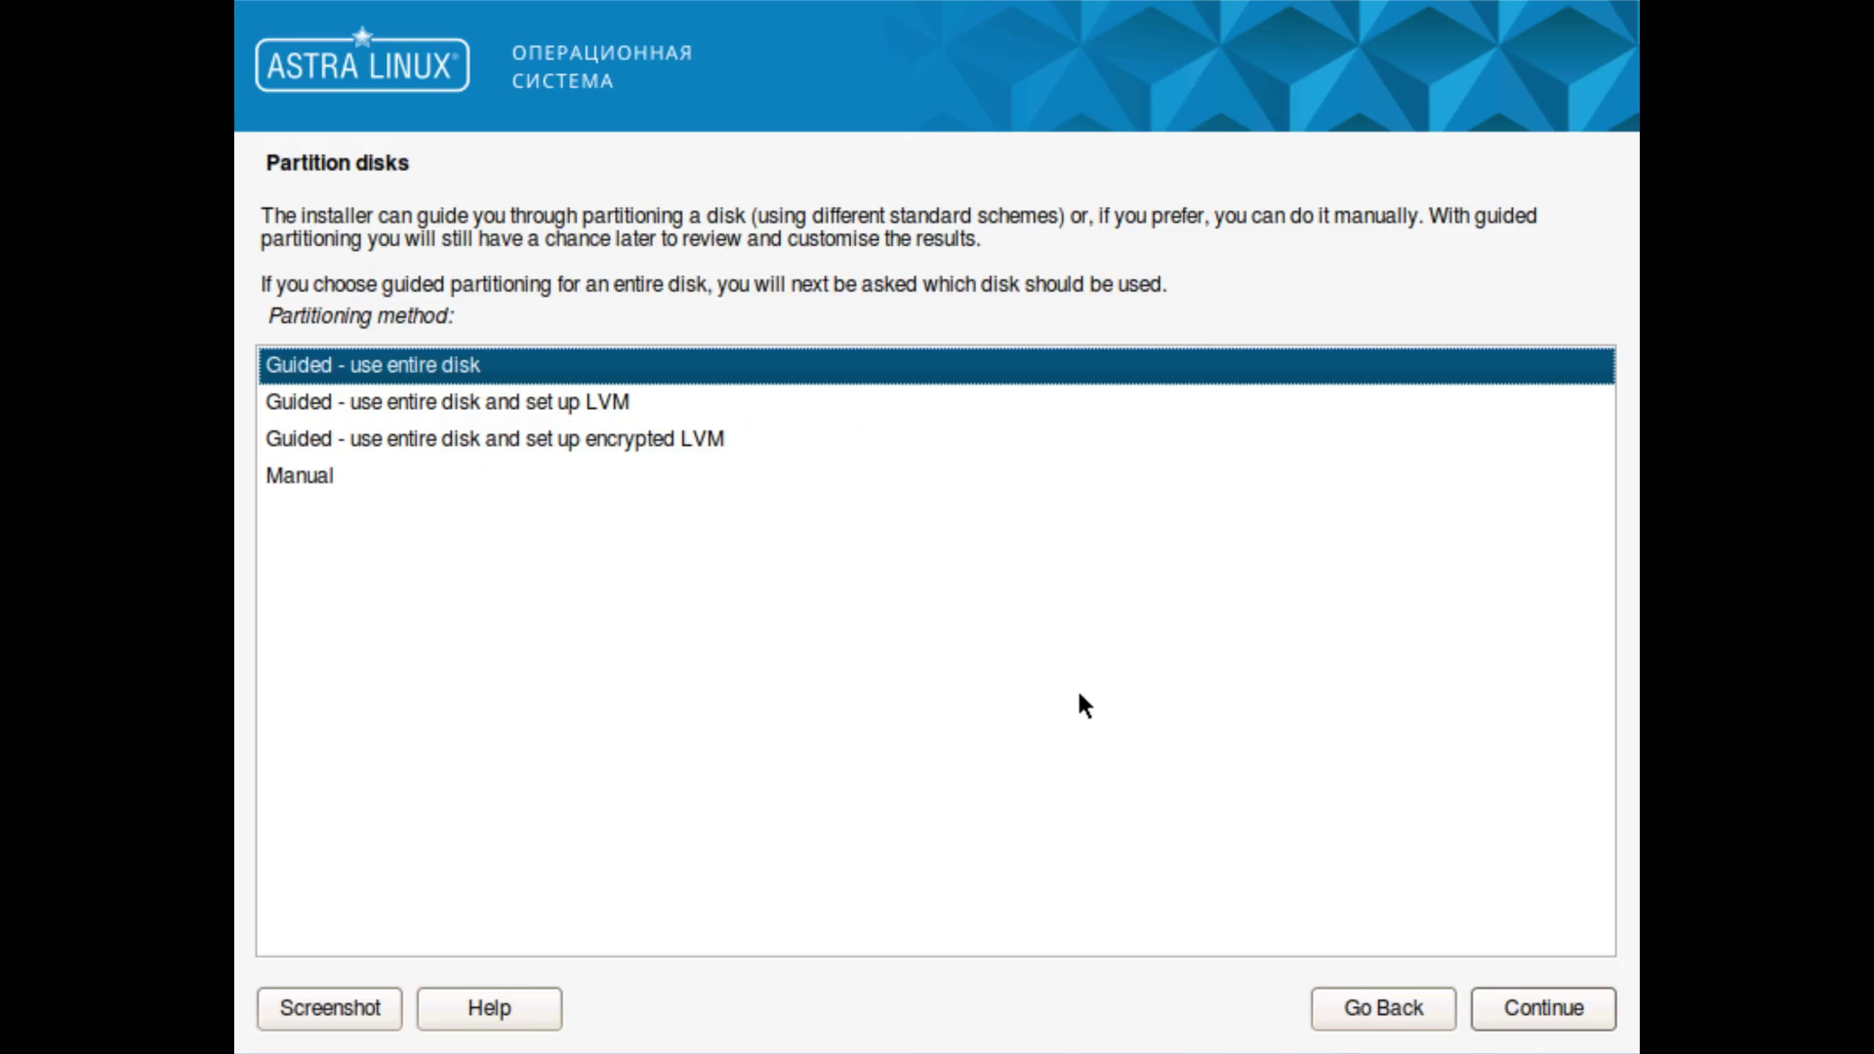
Step: Guided-partition the 107.4 GB virtual disk with all files in one partition and write the changes
{"action": "left_click", "coordinate": [1540, 999]}
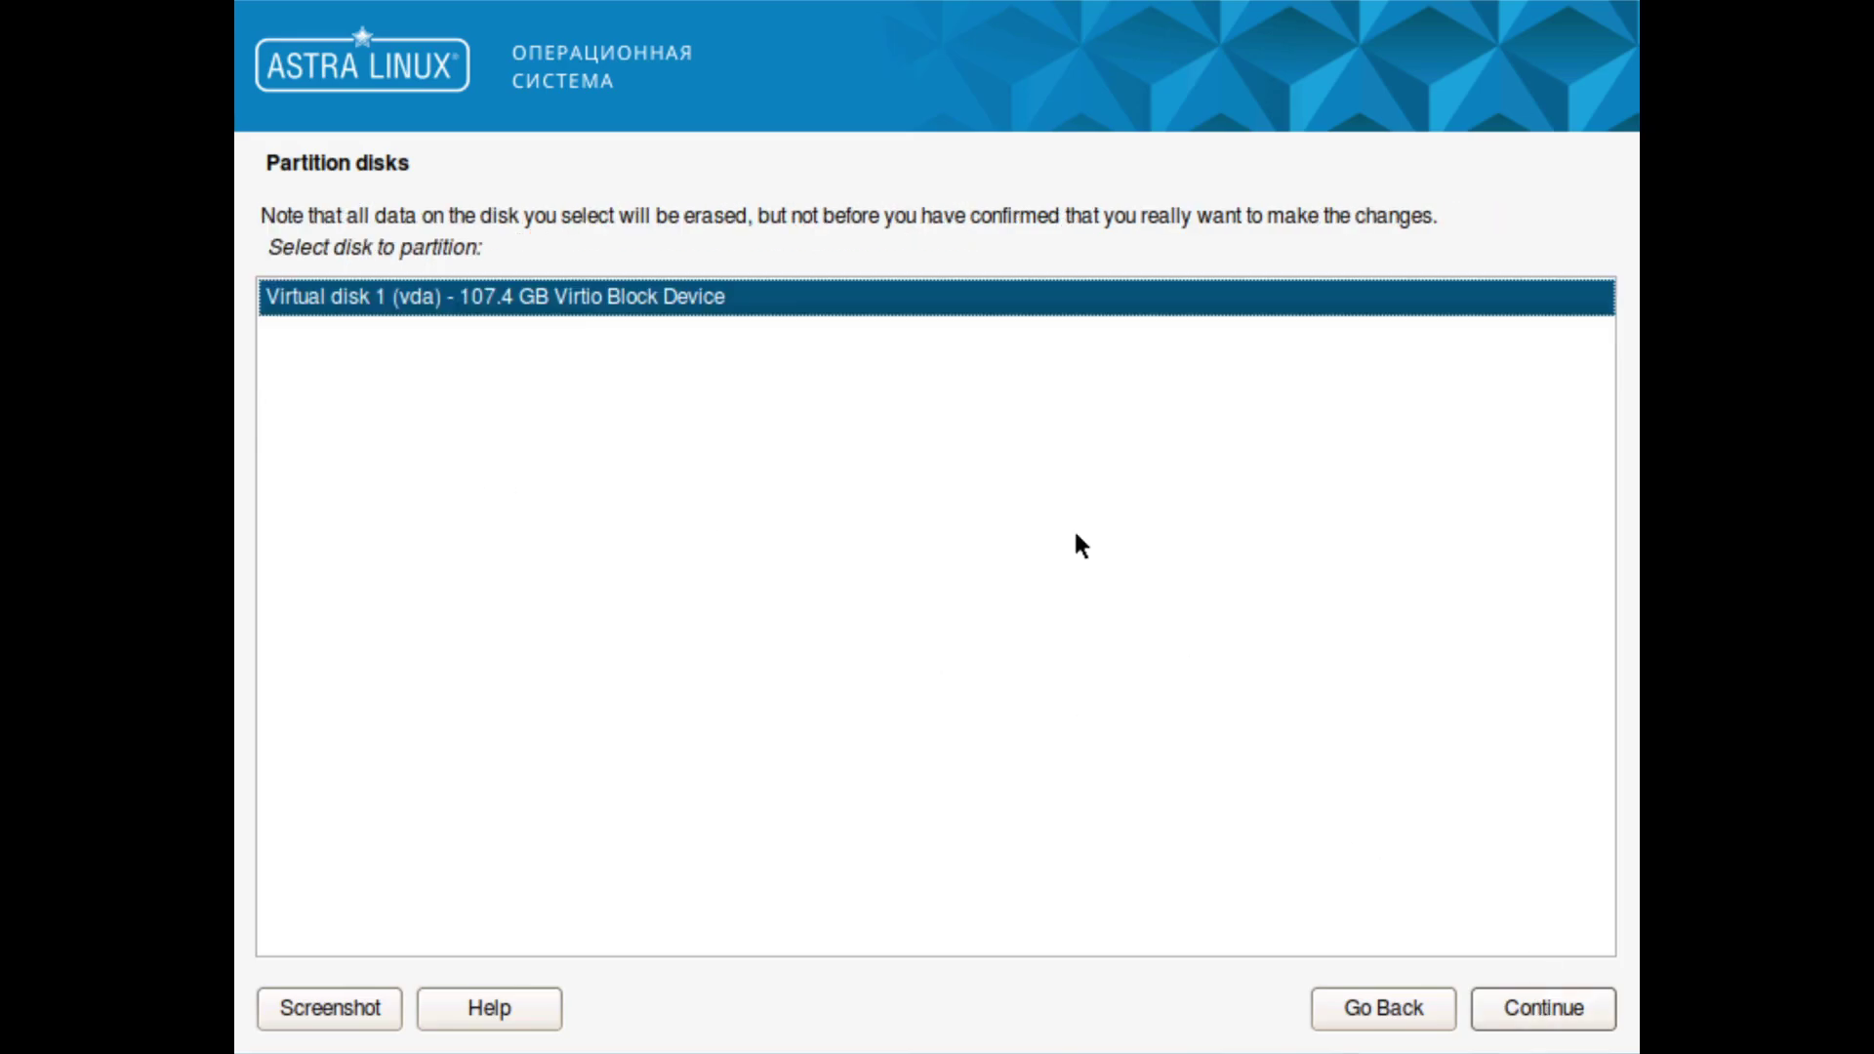
{"action": "left_click", "coordinate": [1556, 1011]}
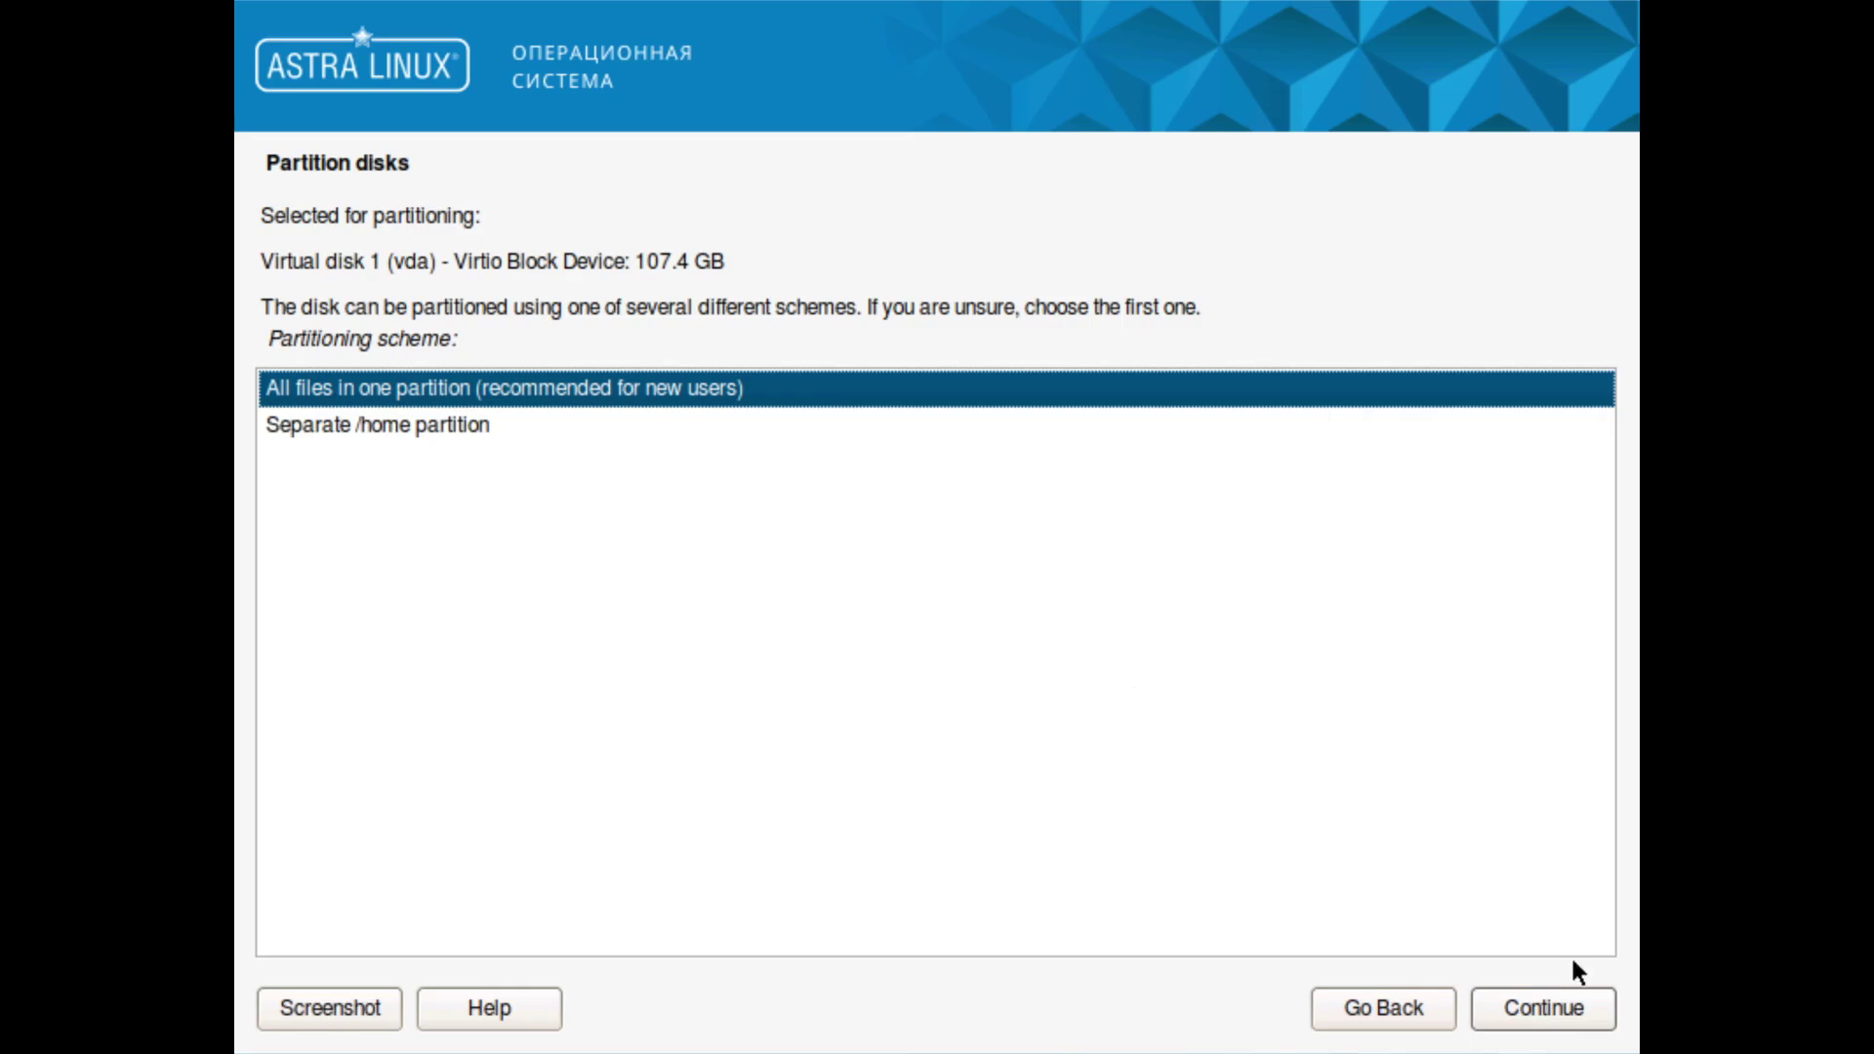
{"action": "left_click", "coordinate": [1545, 996]}
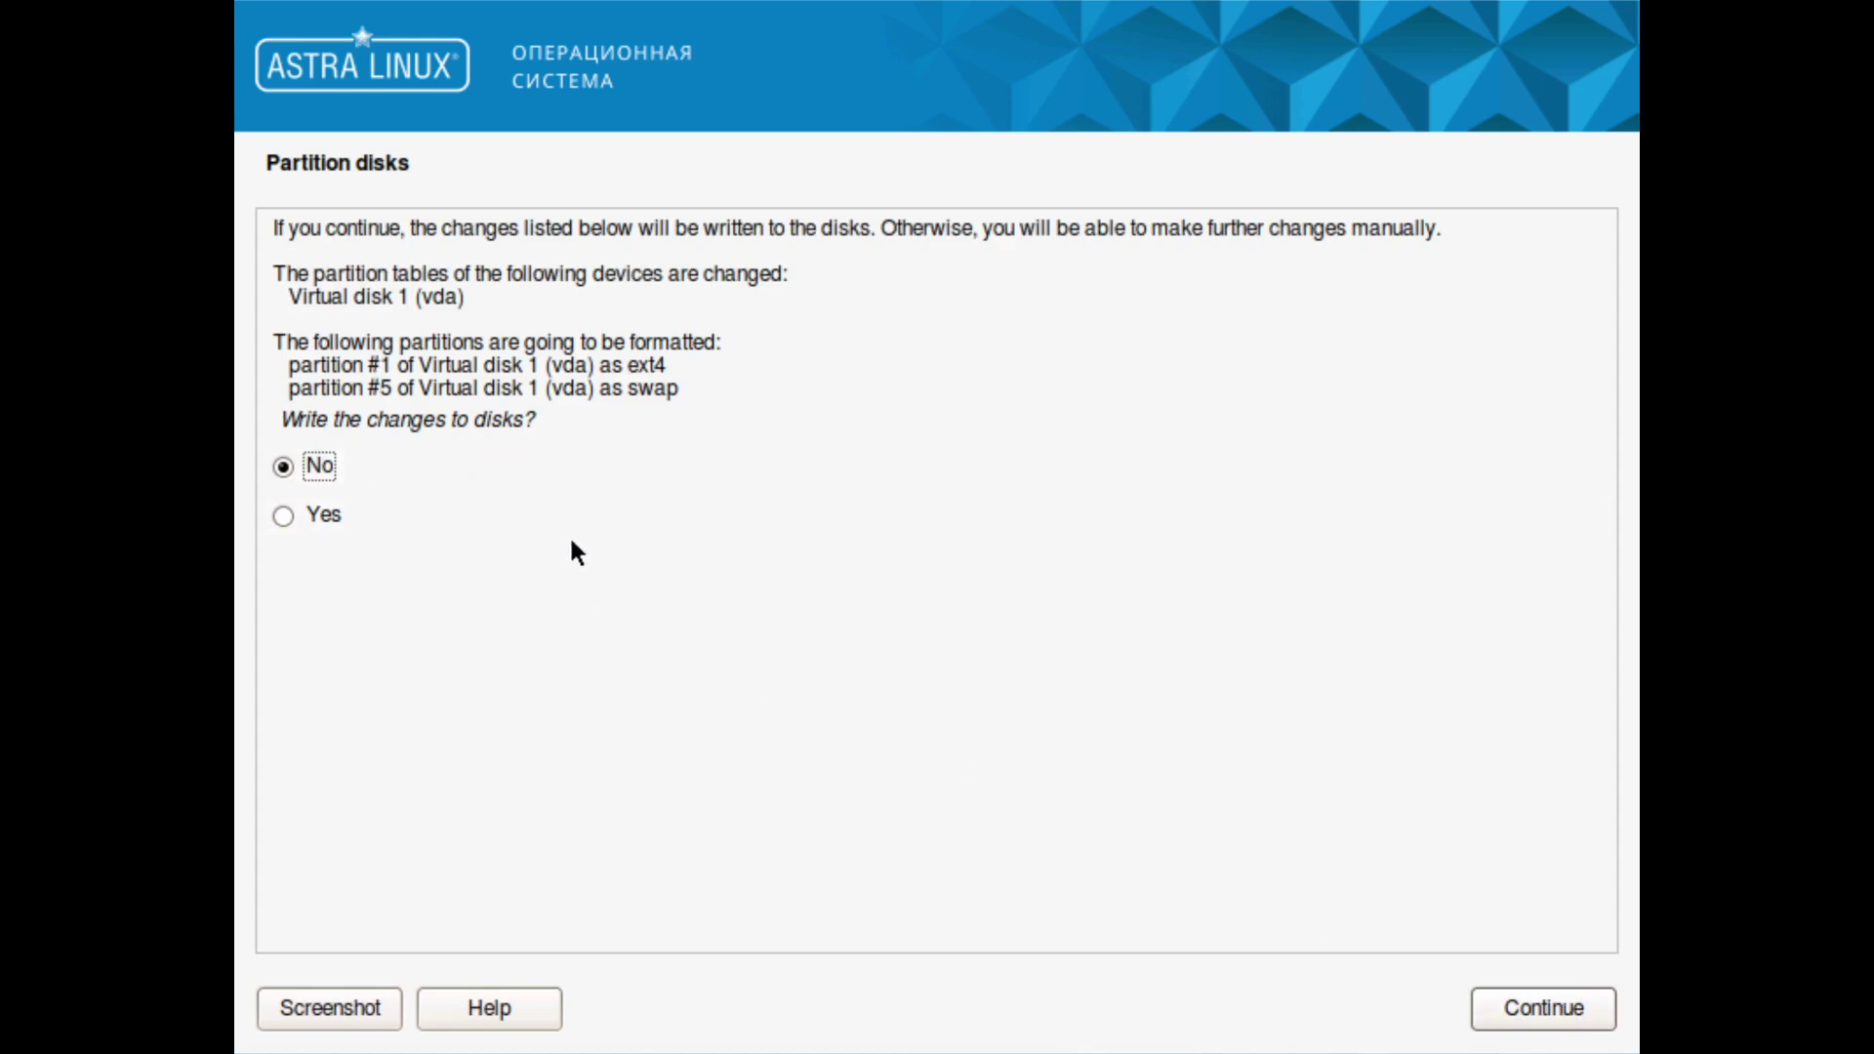
{"action": "left_click", "coordinate": [409, 522]}
{"action": "left_click_drag", "start_coordinate": [637, 365], "coordinate": [668, 367]}
{"action": "left_click", "coordinate": [1528, 1023]}
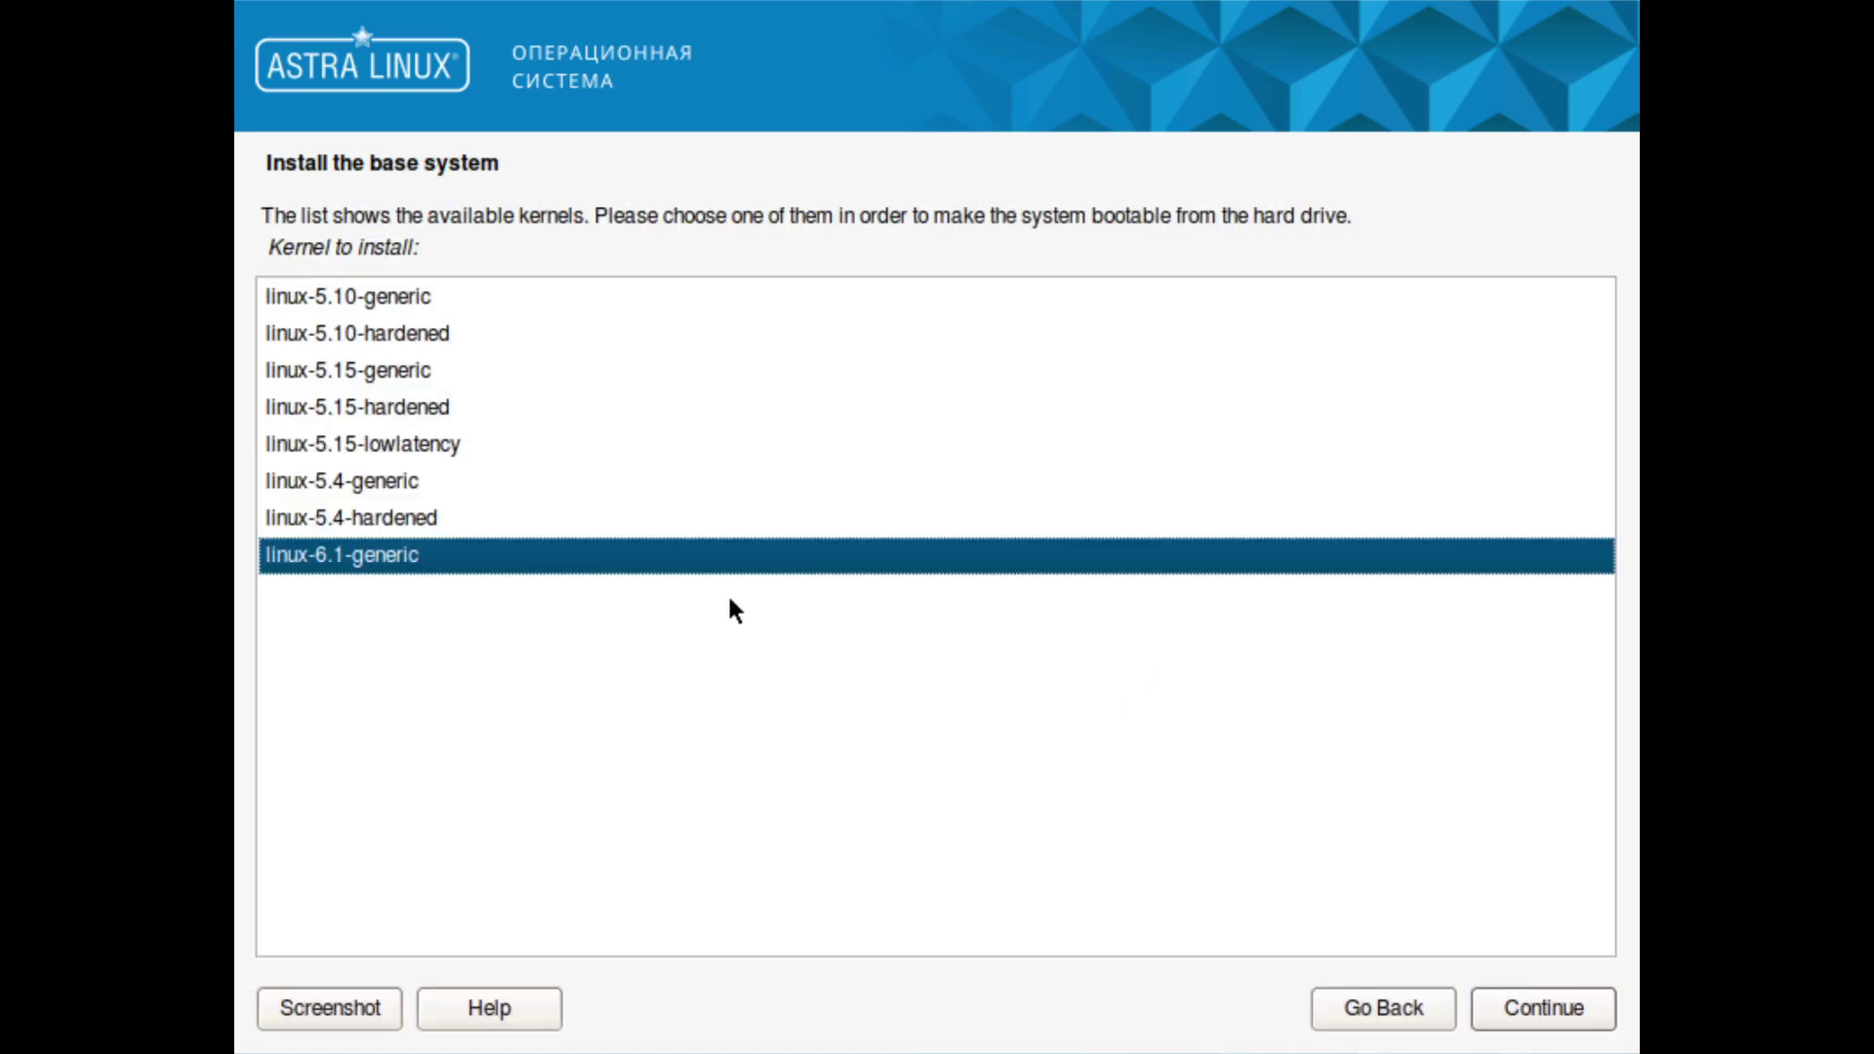
Step: Install the linux-6.1-generic kernel and the checked software collections plus Games
{"action": "left_click", "coordinate": [1545, 1007]}
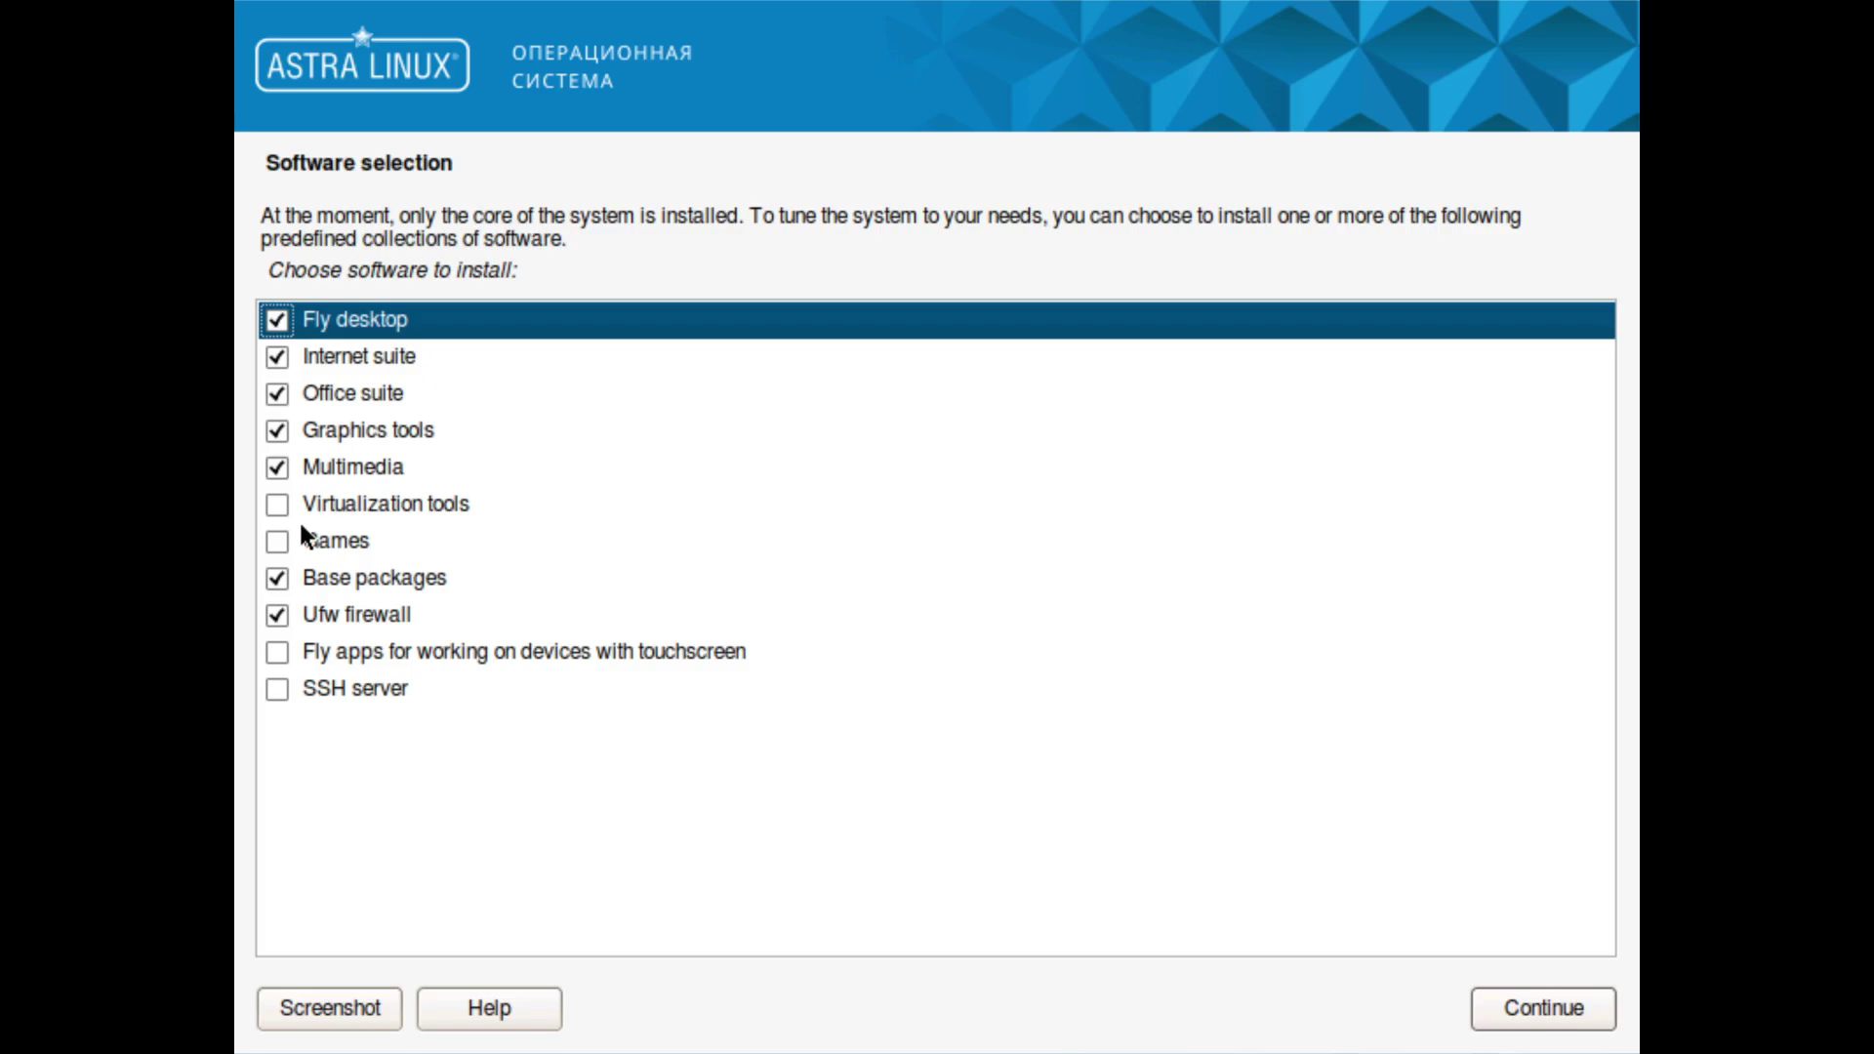
{"action": "left_click", "coordinate": [277, 542]}
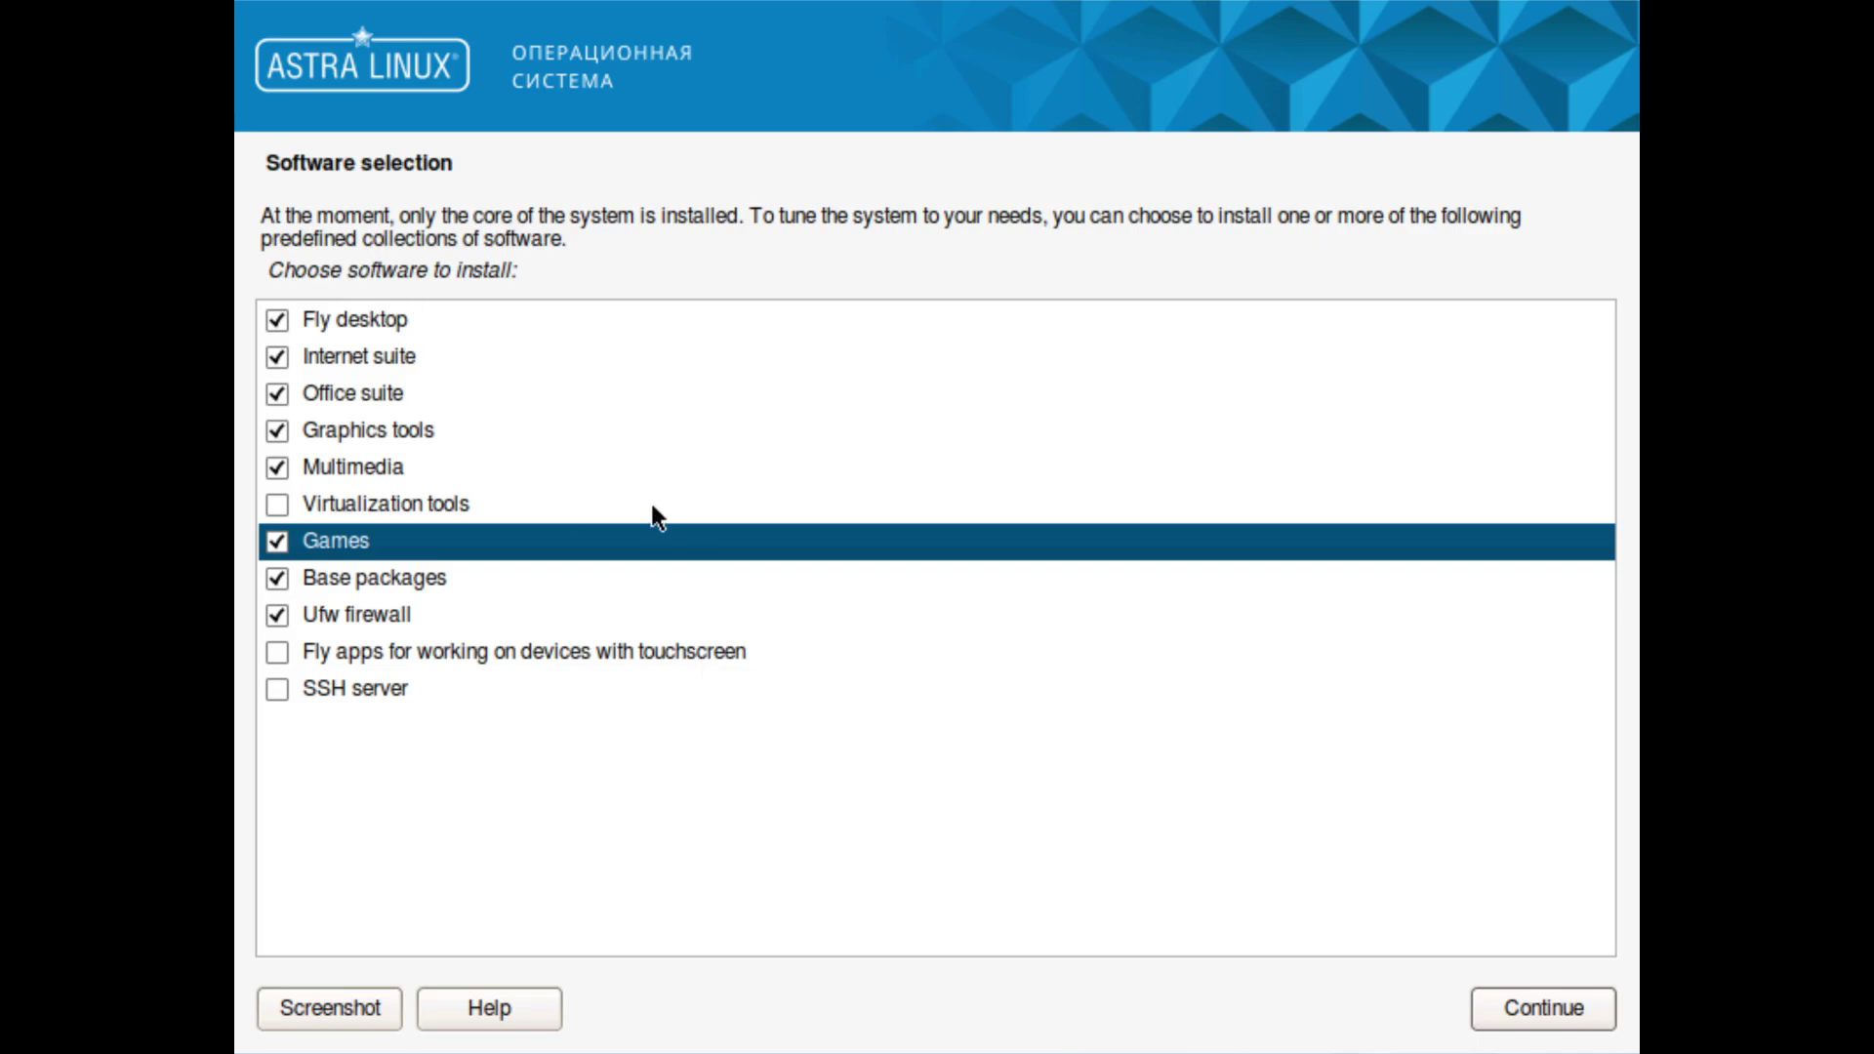
{"action": "left_click", "coordinate": [1524, 1009]}
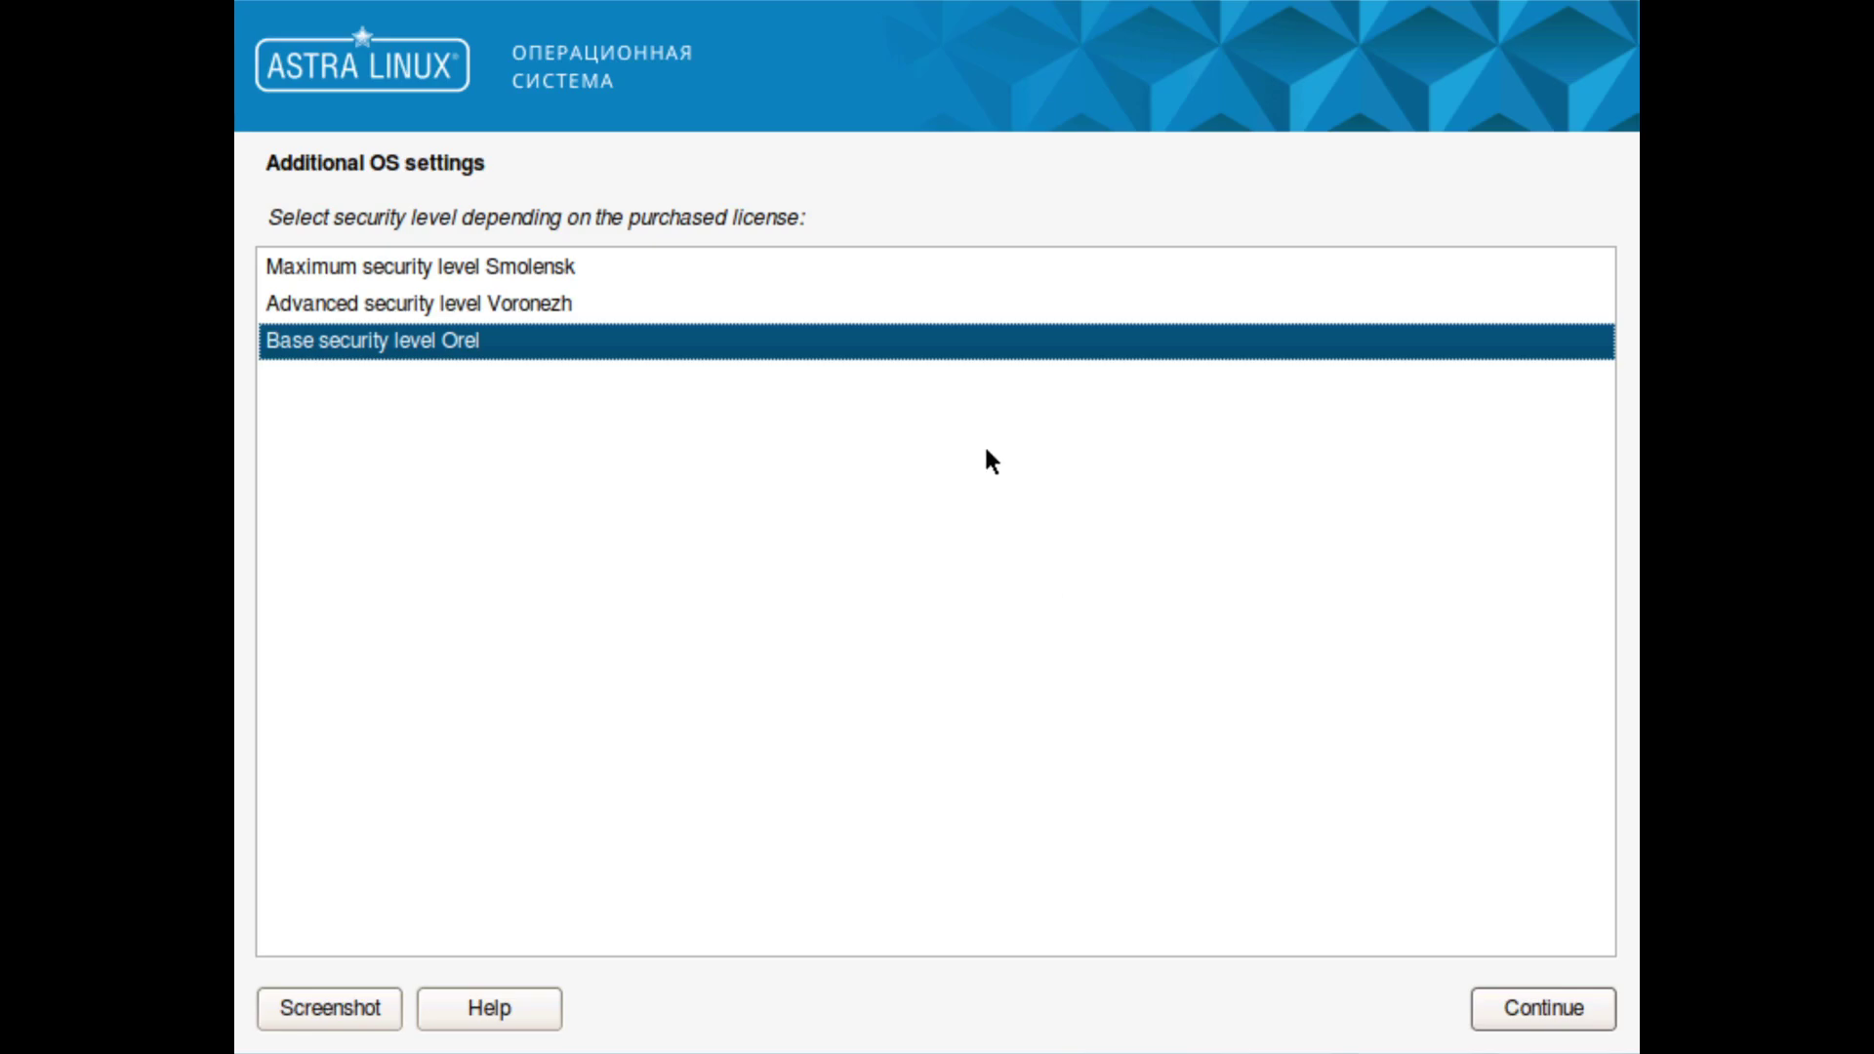
Step: Try the Smolensk and Voronezh security levels, then keep Orel and continue
{"action": "left_click", "coordinate": [573, 277]}
{"action": "left_click", "coordinate": [580, 311]}
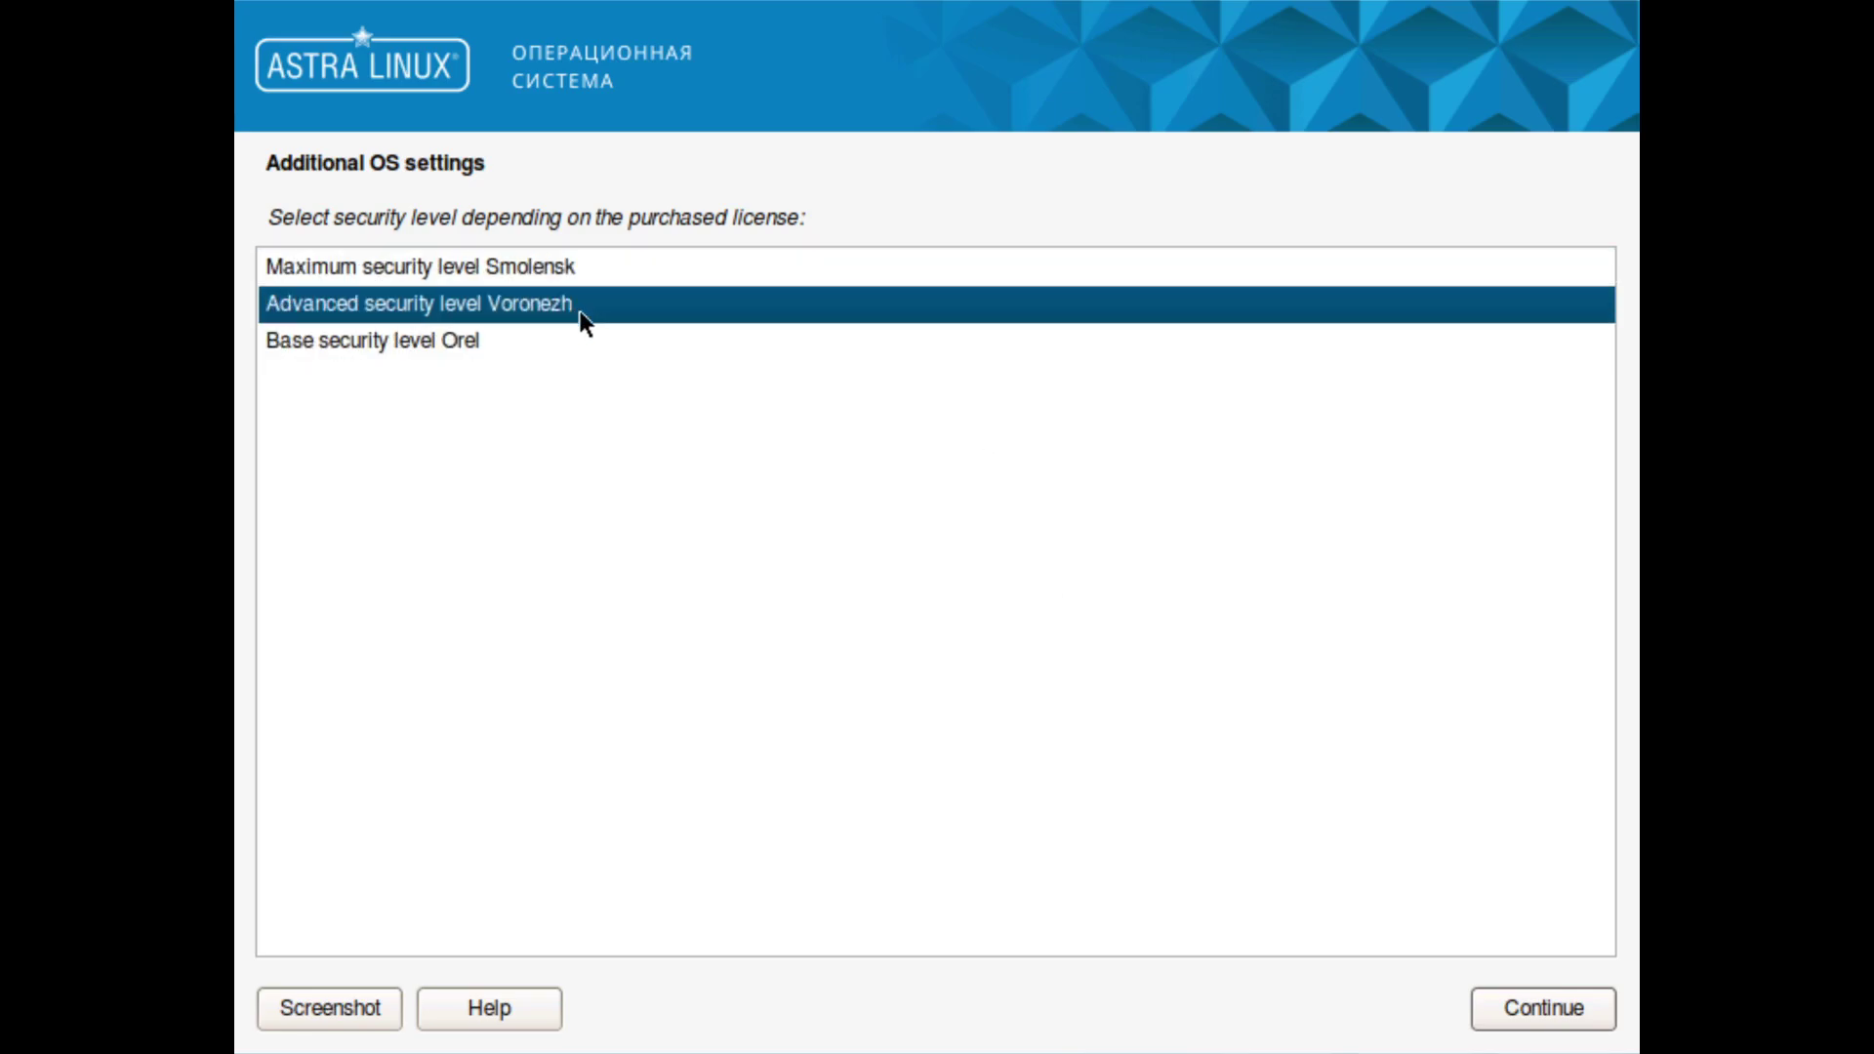
{"action": "left_click", "coordinate": [739, 350]}
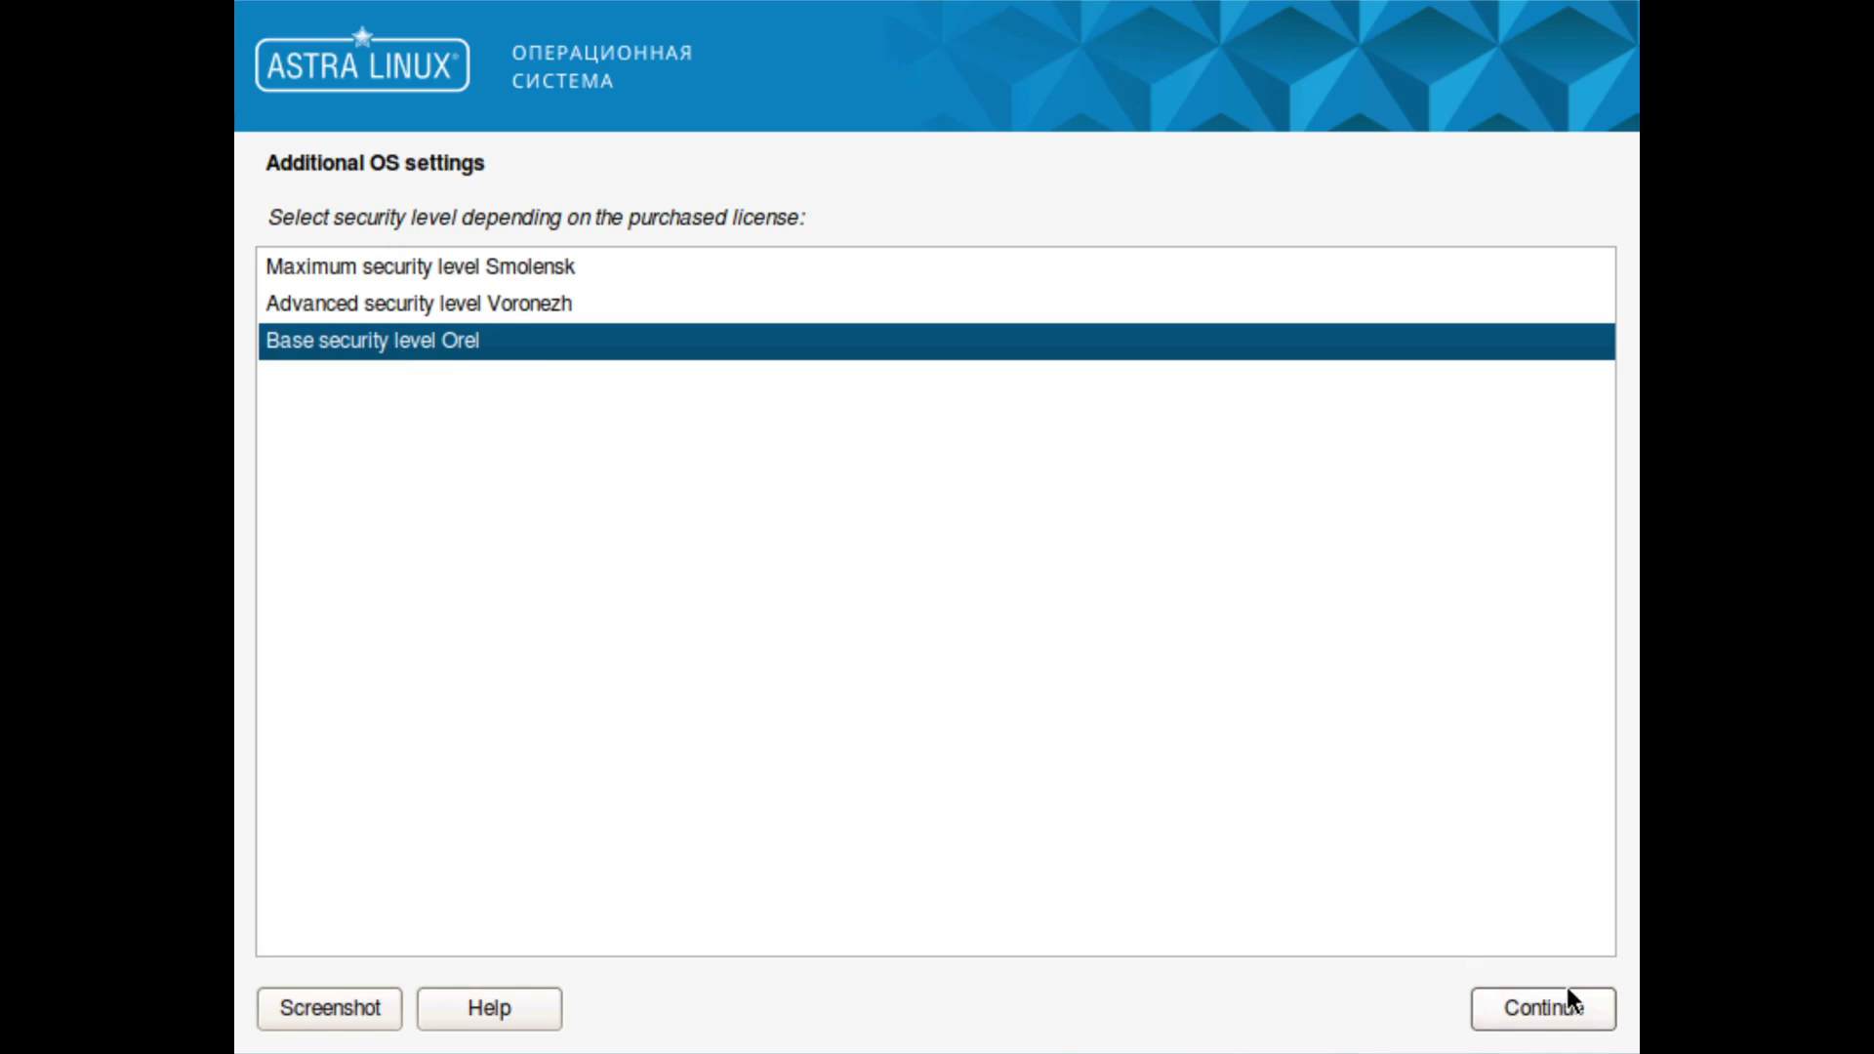
{"action": "left_click", "coordinate": [1504, 1011]}
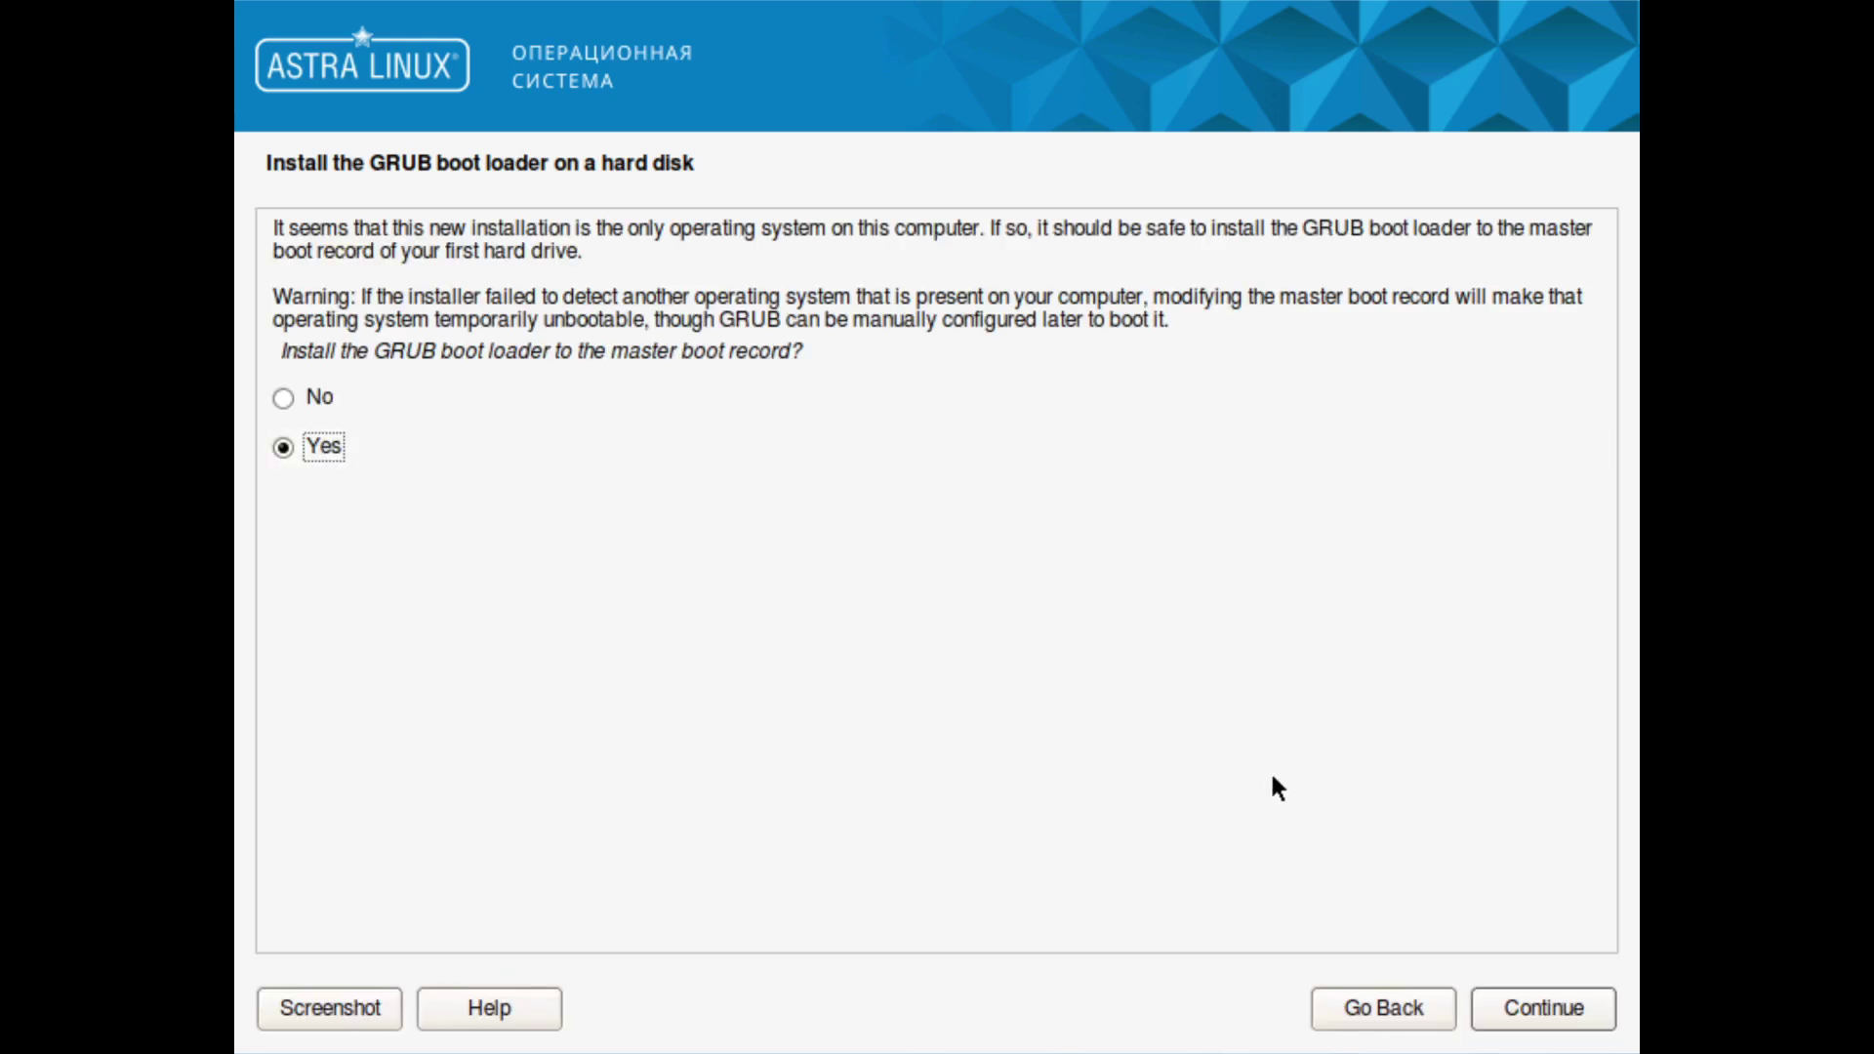
Step: Install GRUB to the master boot record with an eight-digit password and finish installation
{"action": "left_click", "coordinate": [1528, 996]}
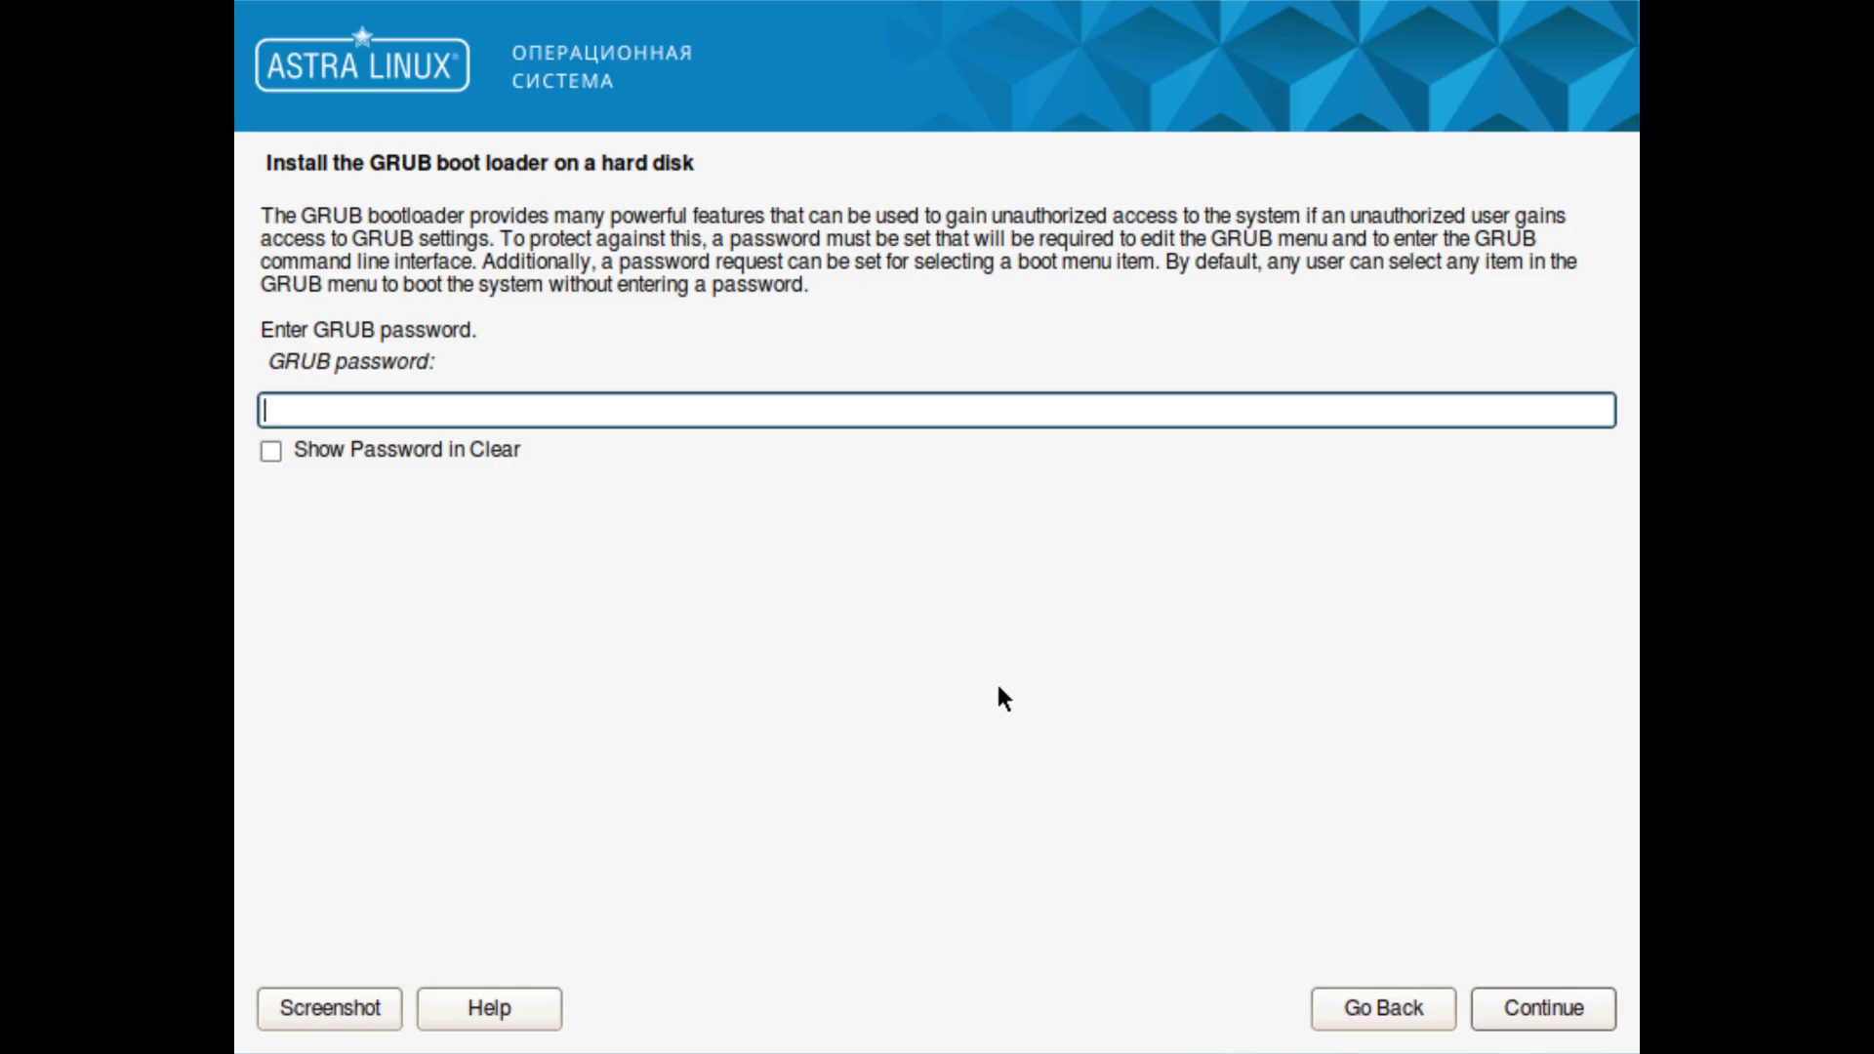
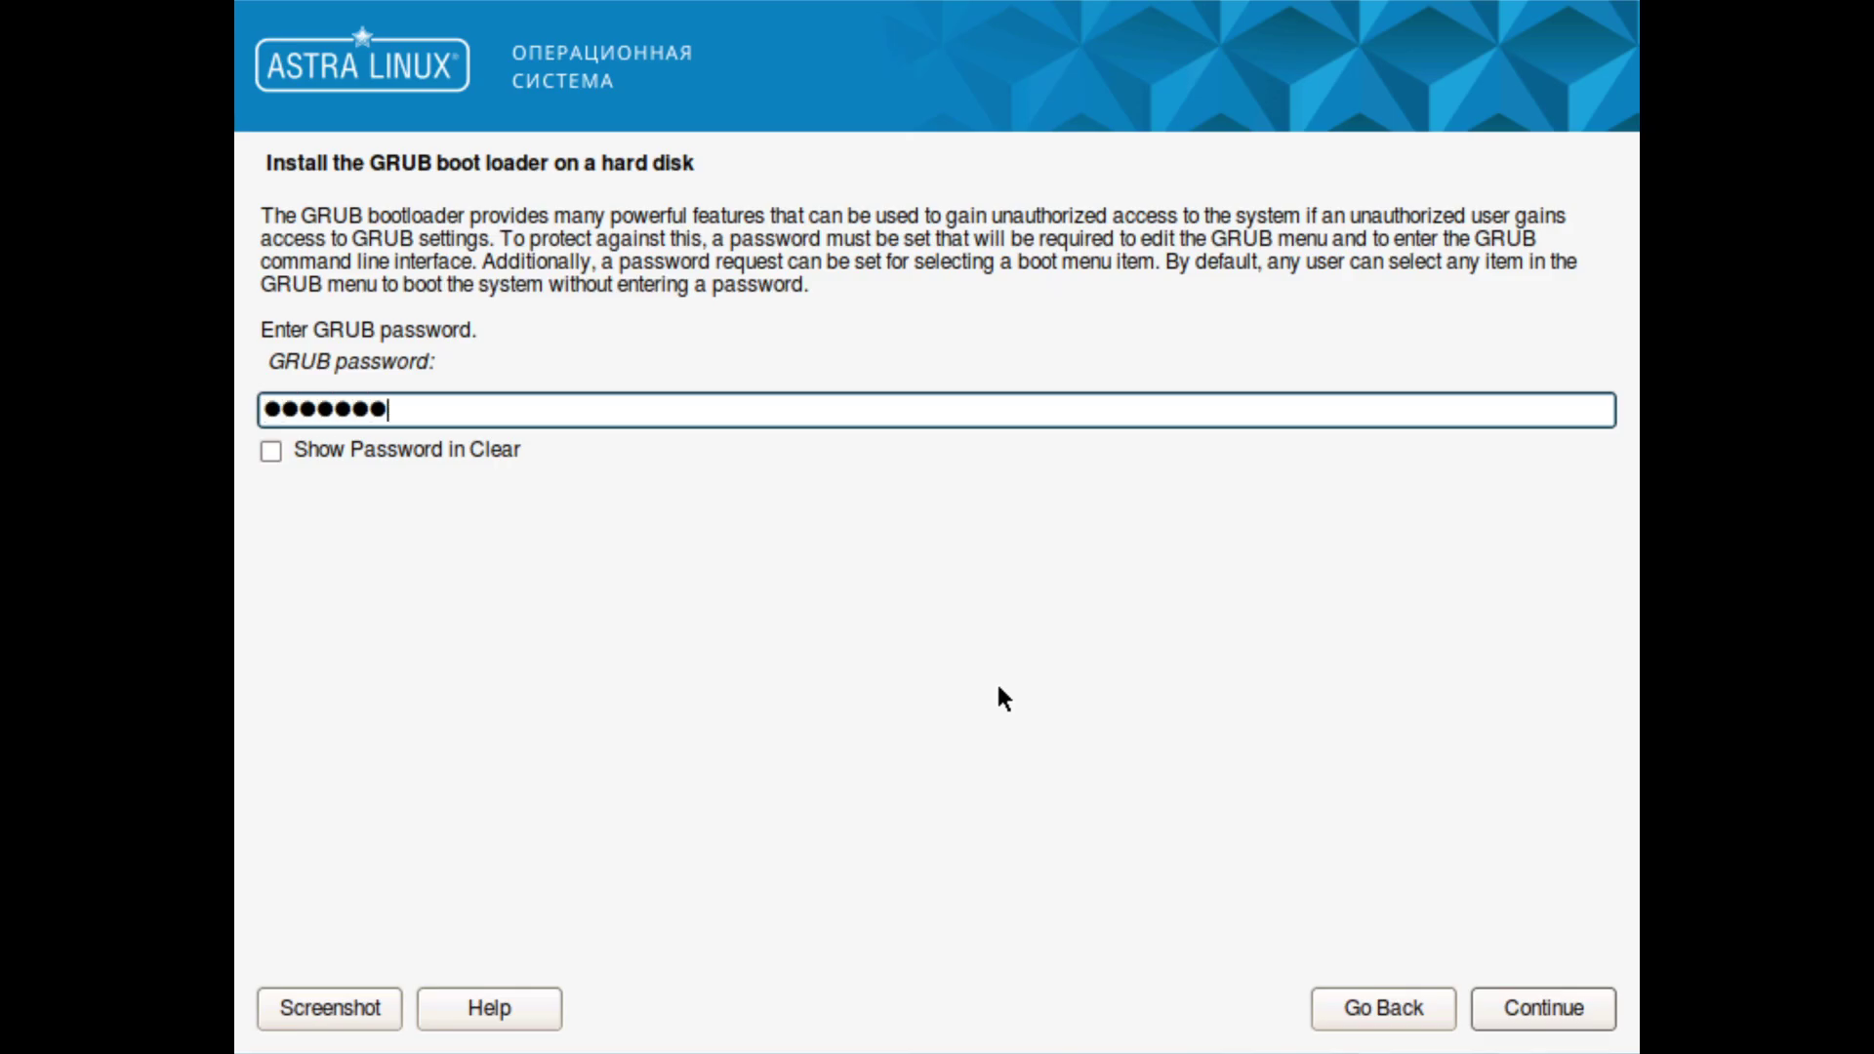
{"action": "left_click", "coordinate": [1553, 1010]}
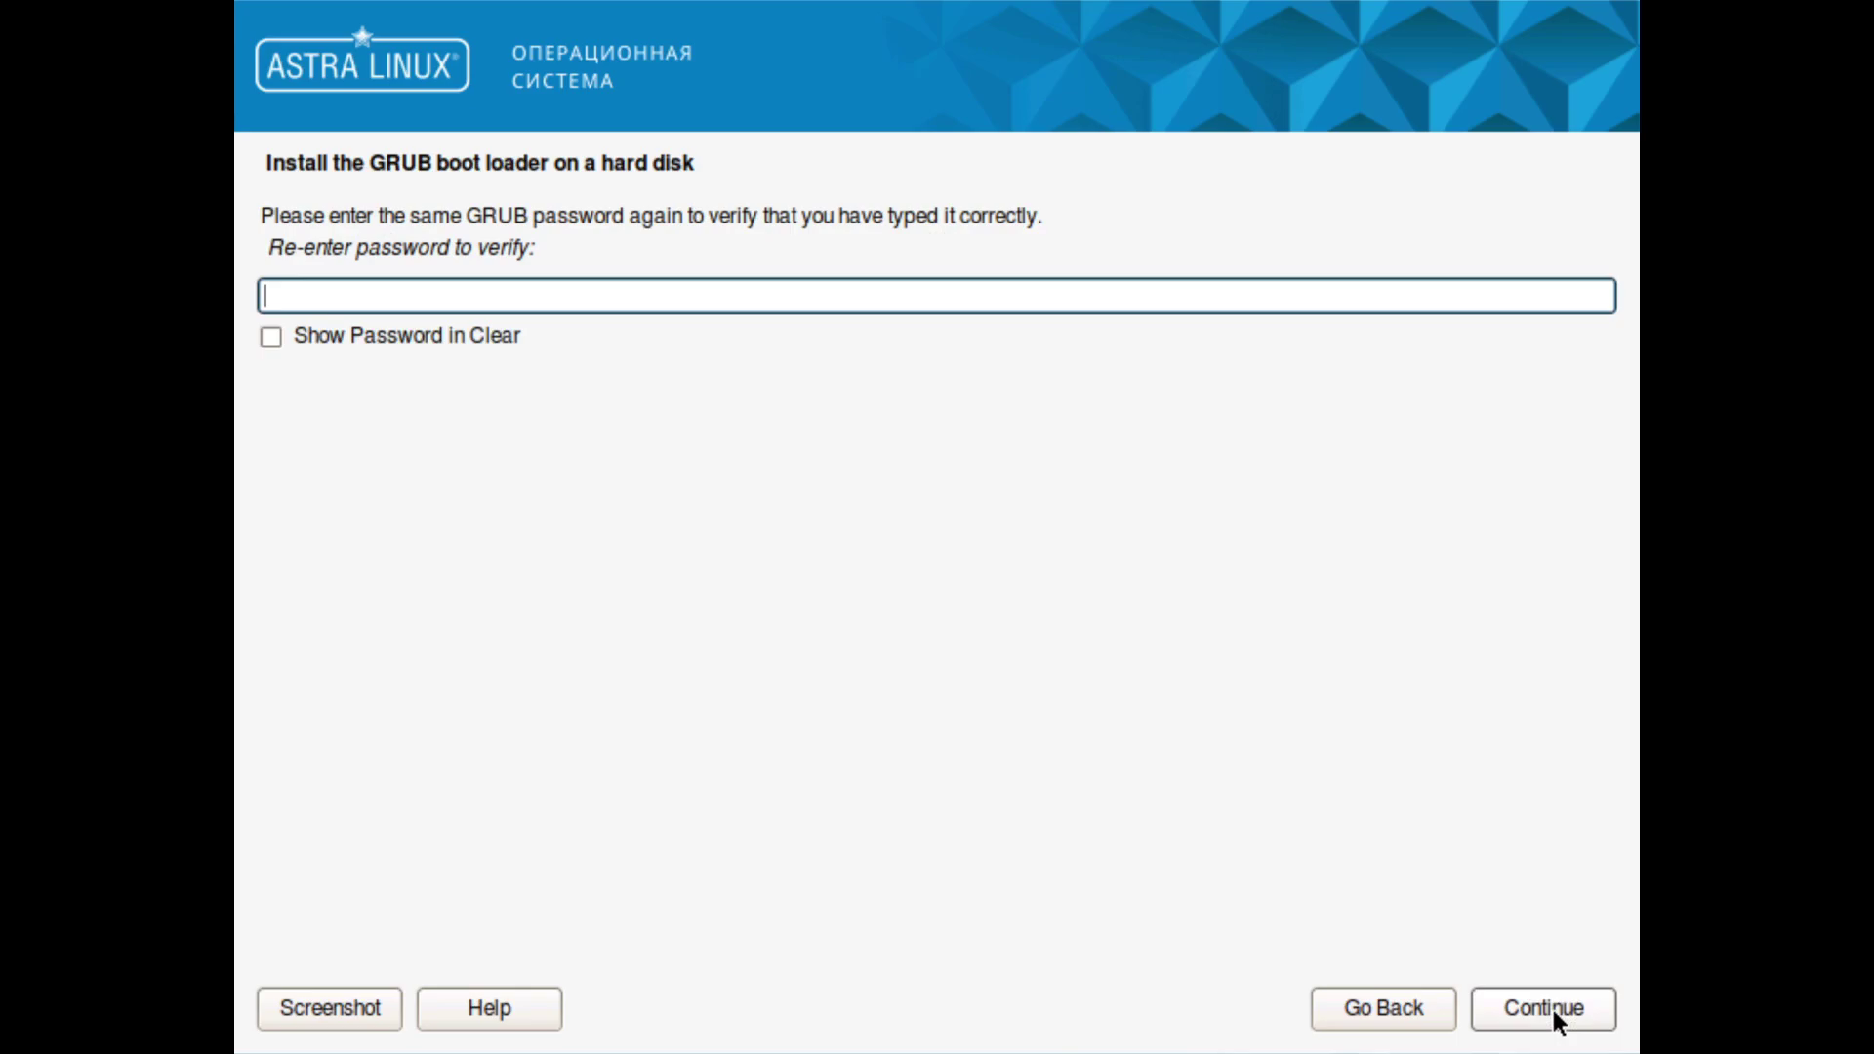
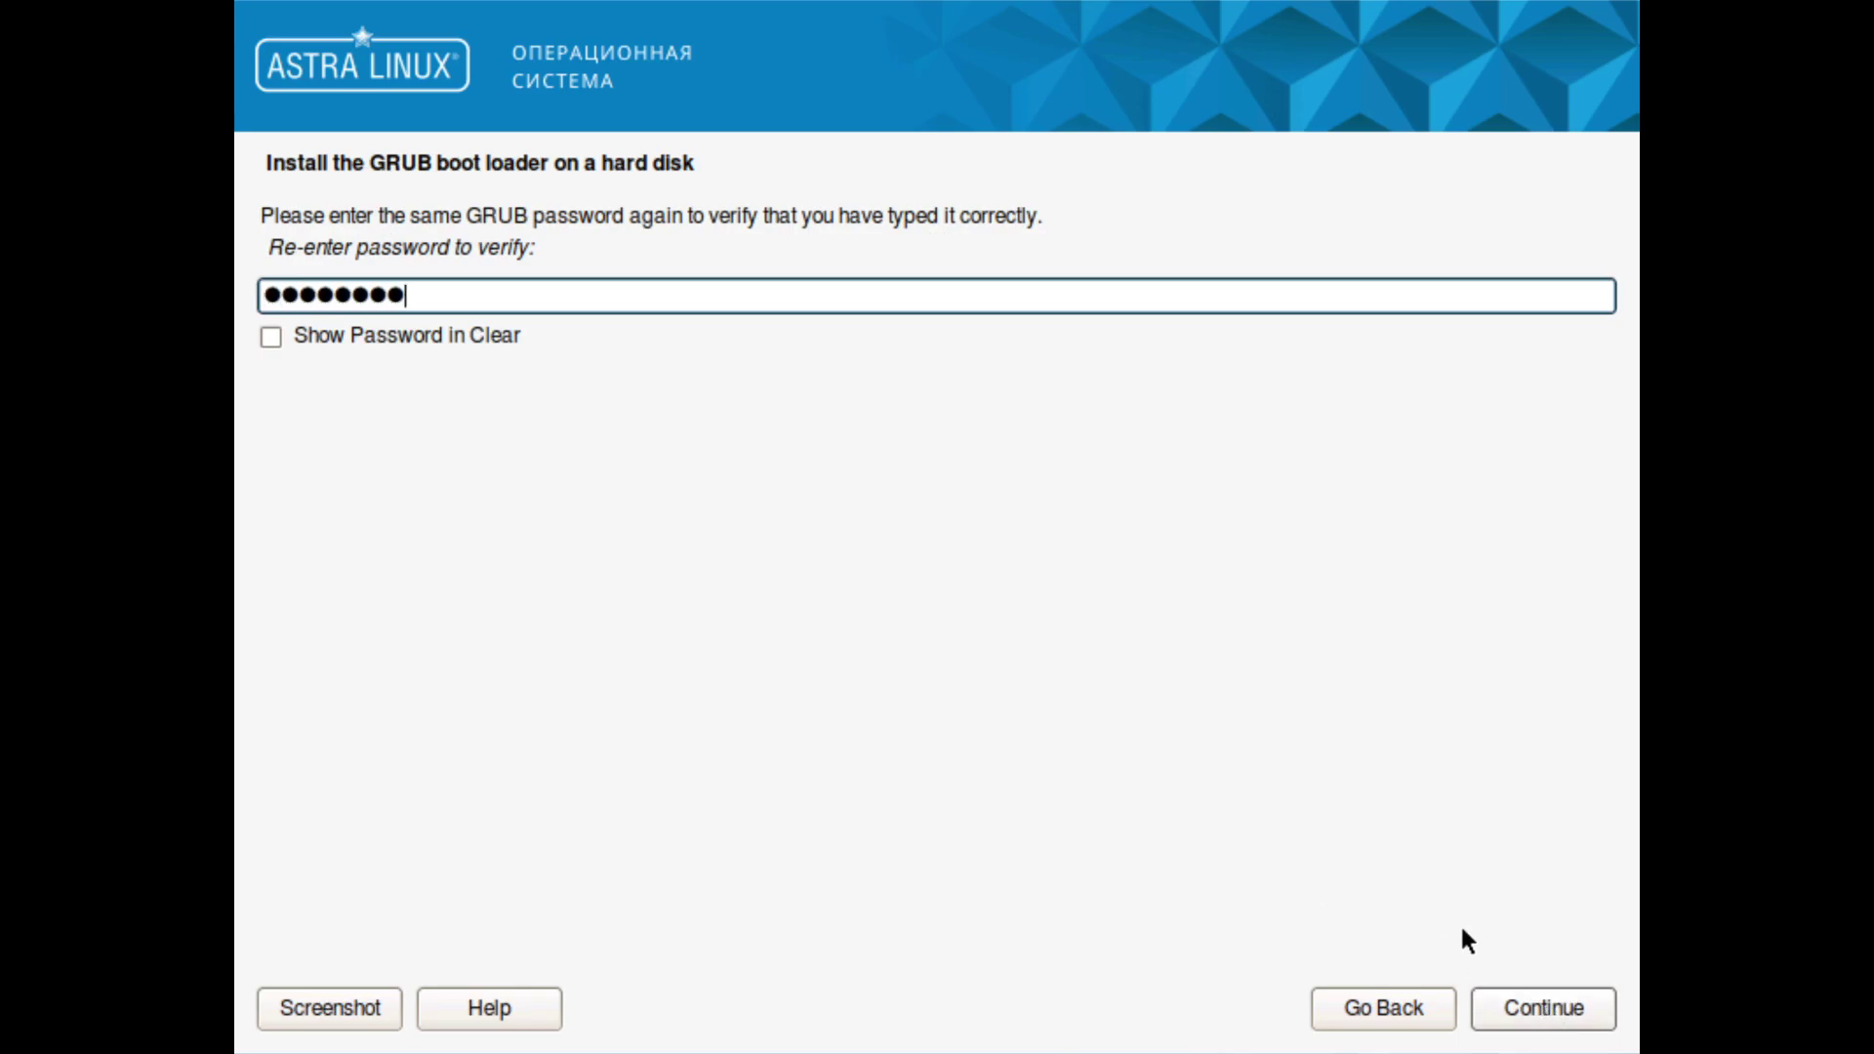
{"action": "left_click", "coordinate": [1542, 1017]}
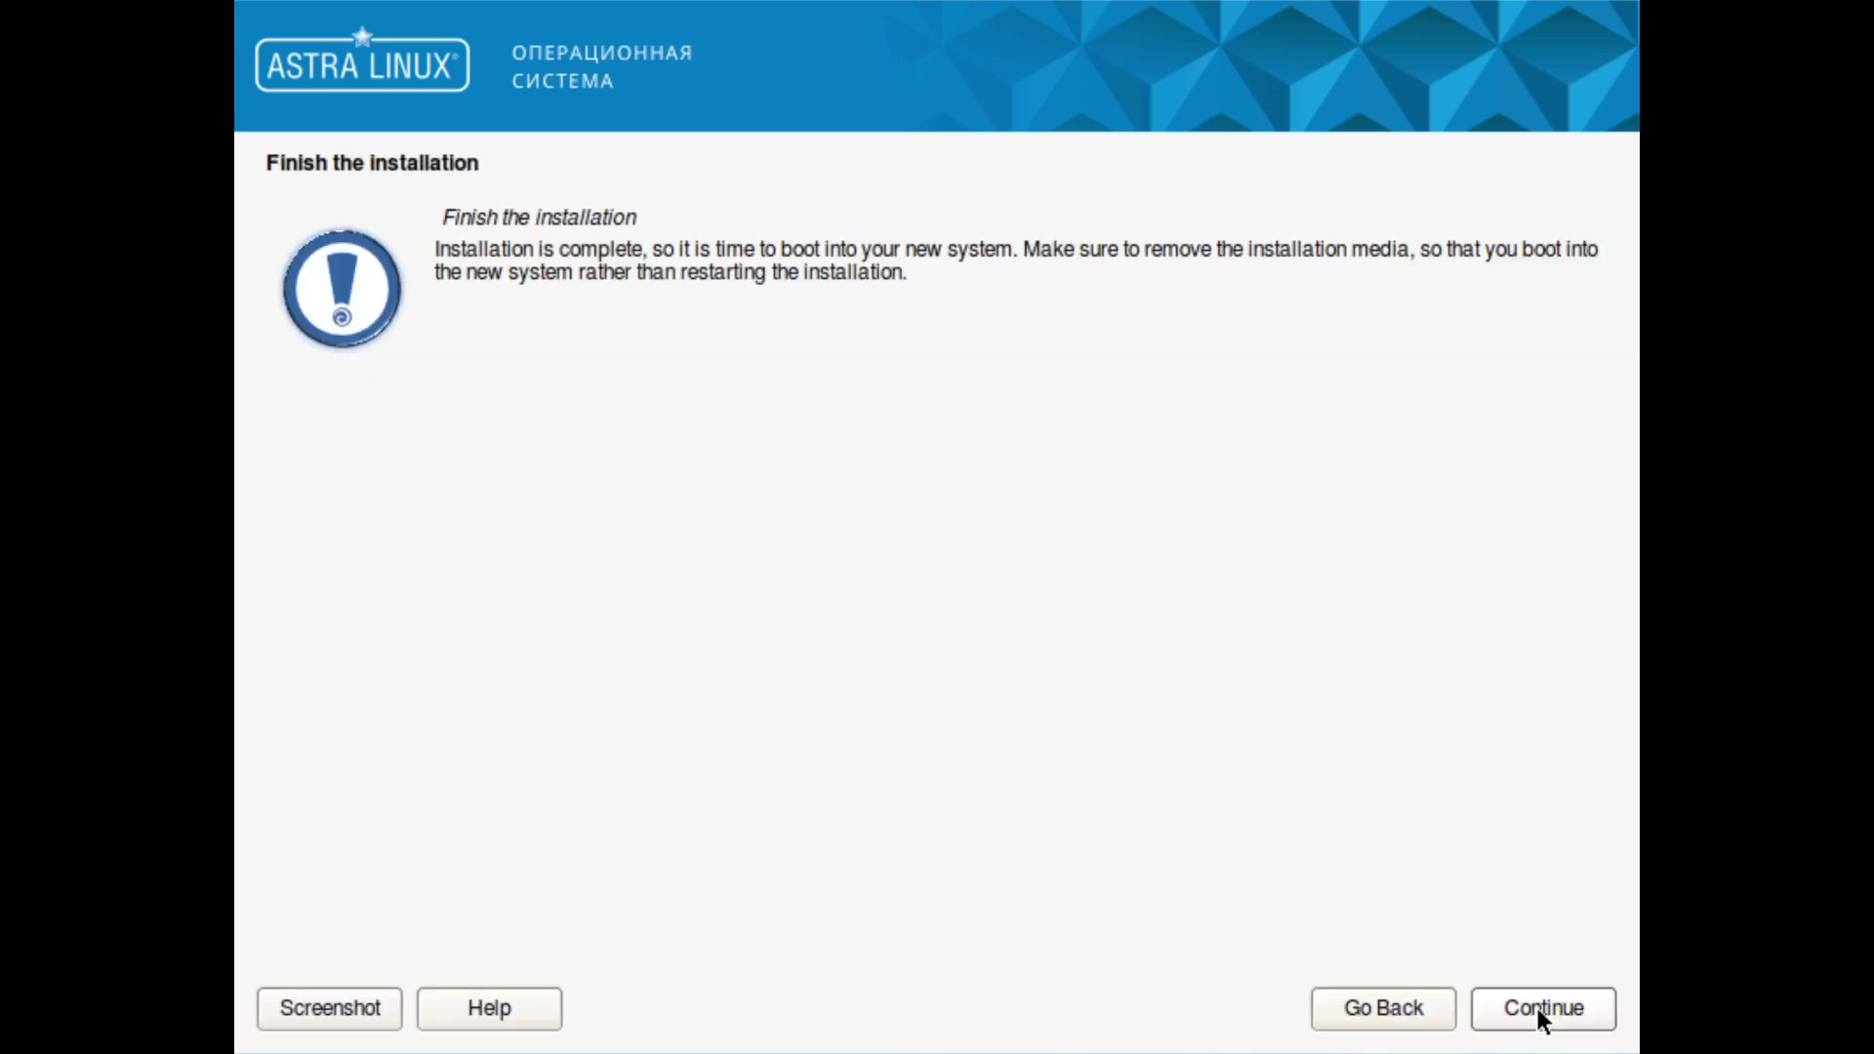
{"action": "left_click", "coordinate": [1537, 1005]}
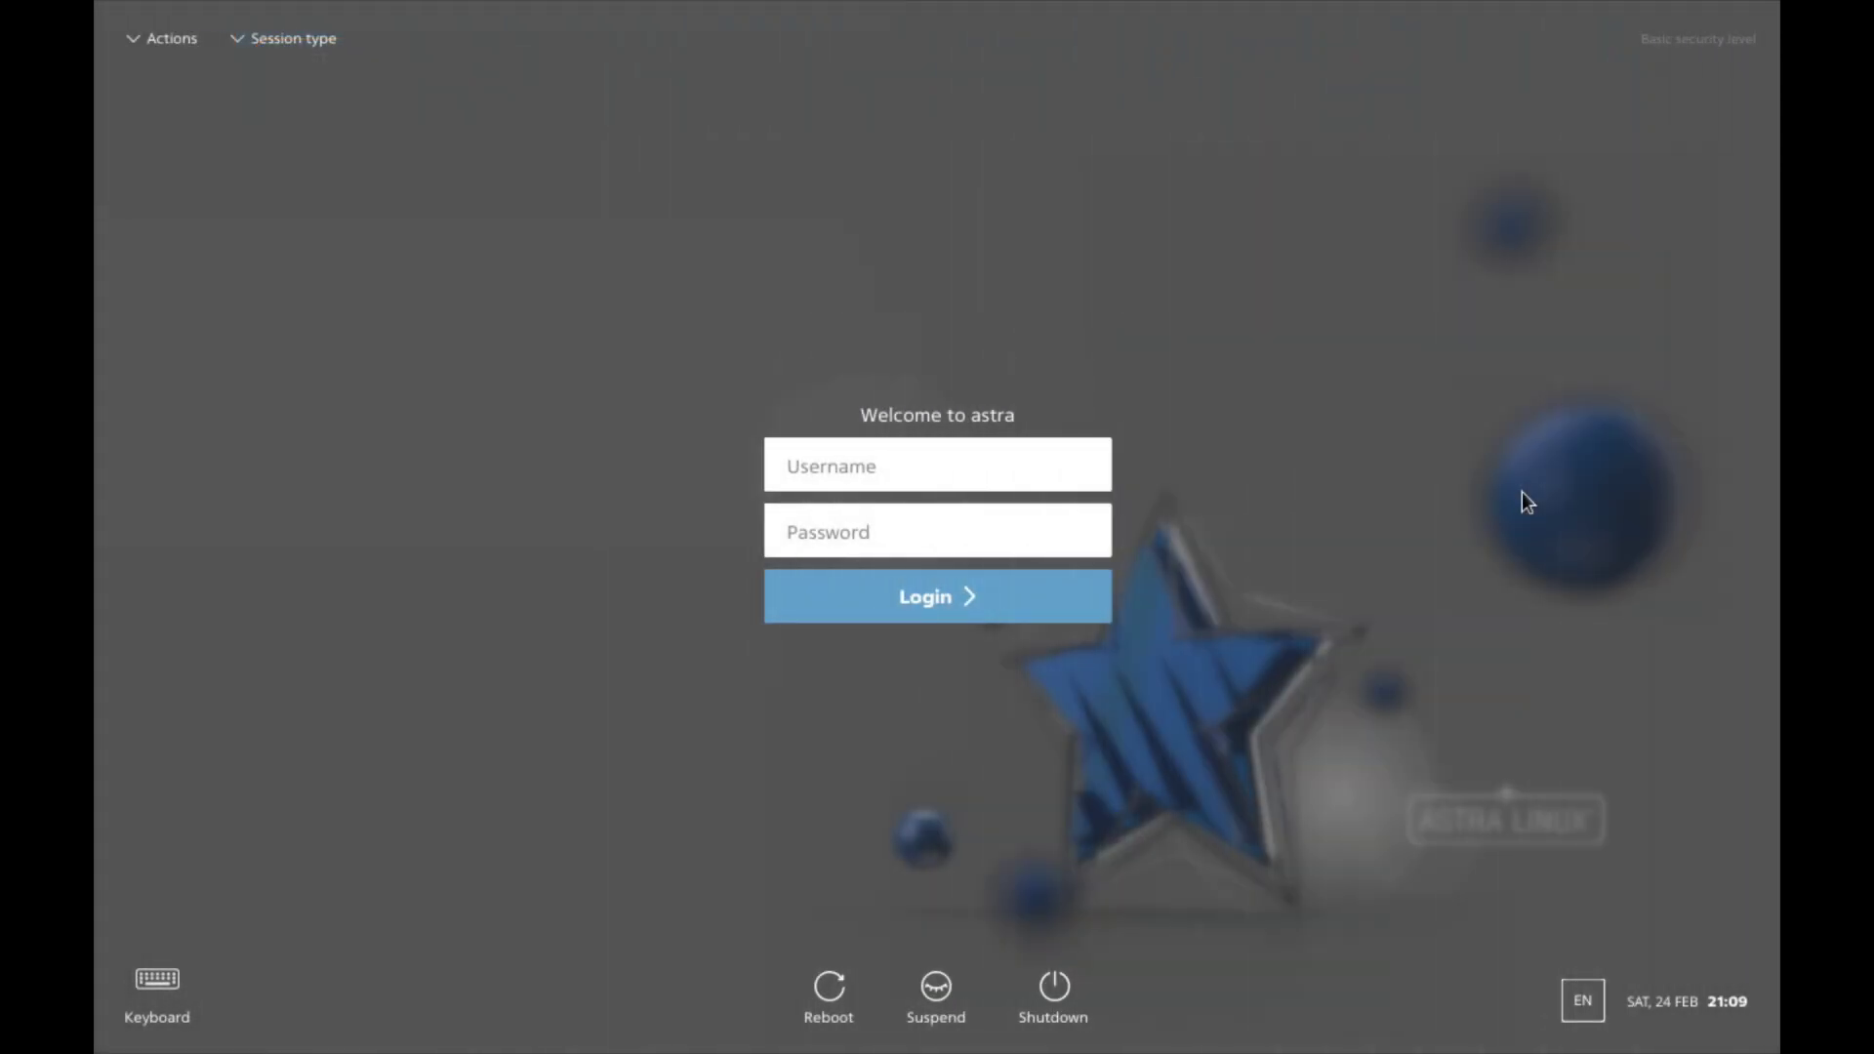
Step: Enter the administrator username and password on the login screen
{"action": "left_click", "coordinate": [1025, 455]}
{"action": "type", "text": "gosh"}
{"action": "key", "text": "Tab"}
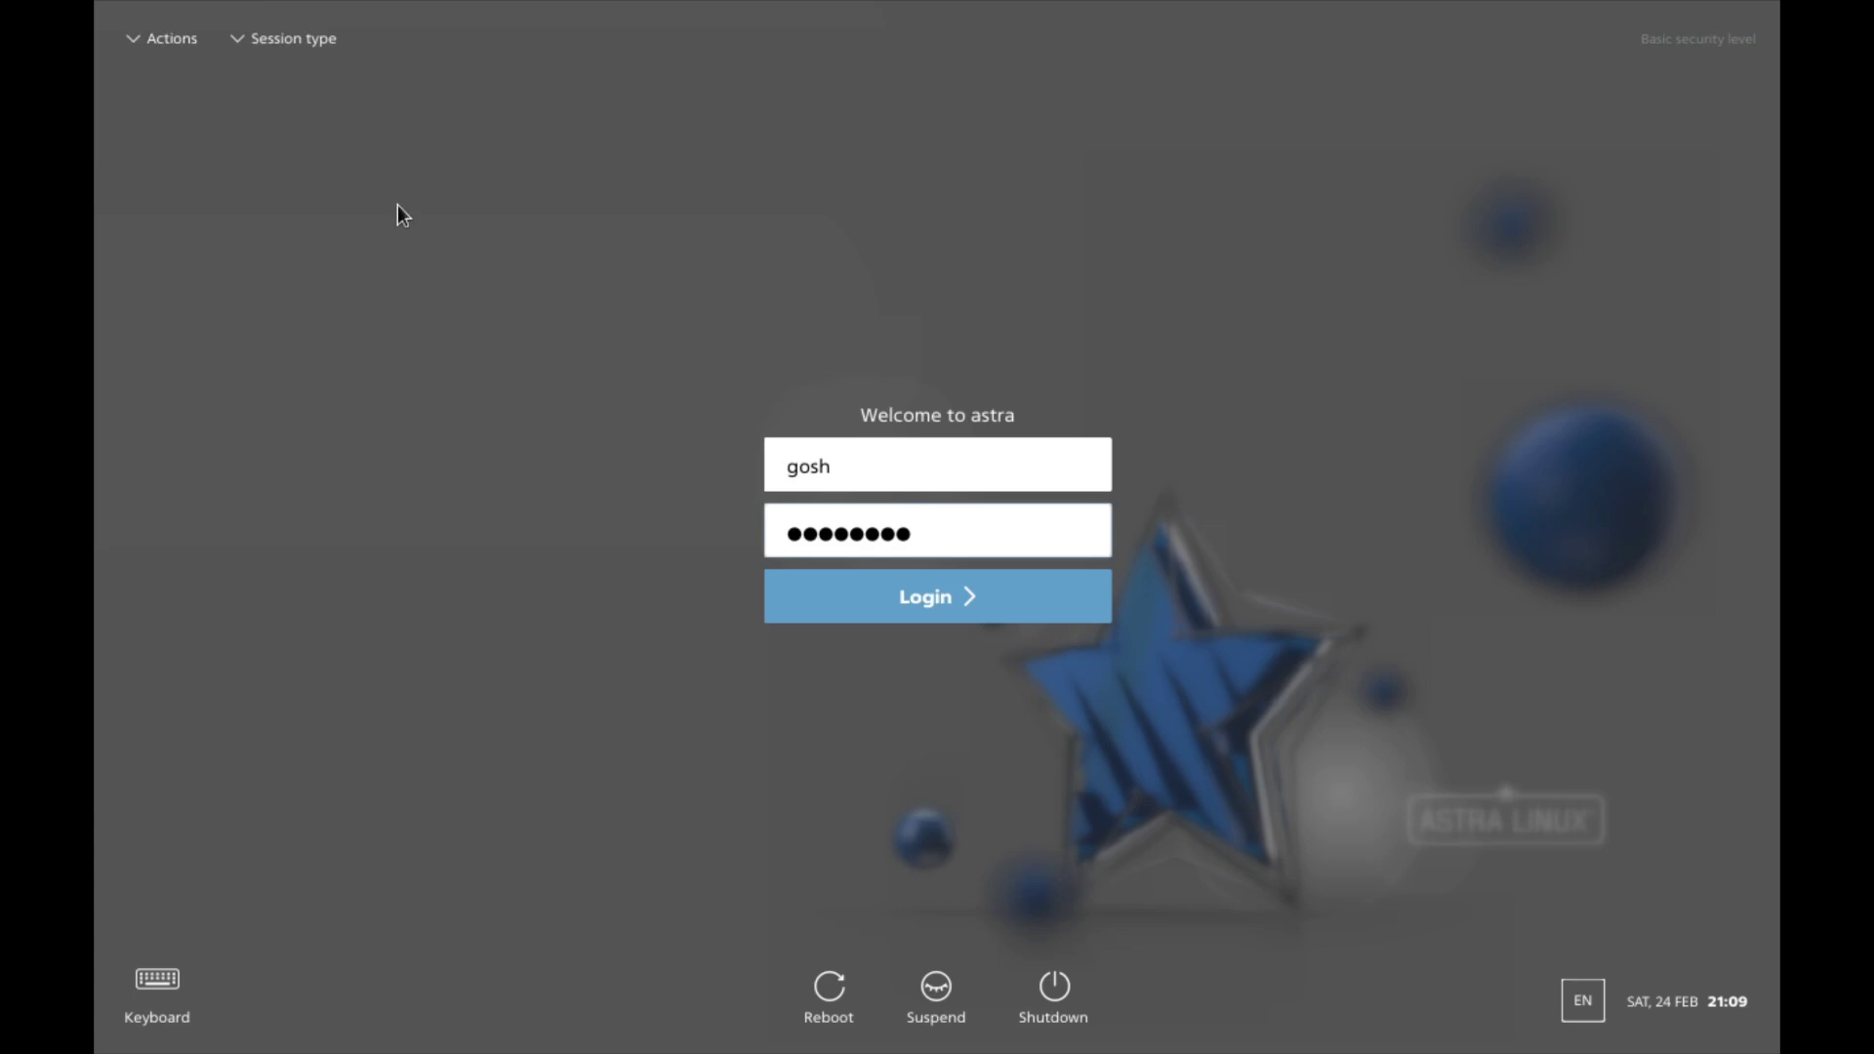
Step: Look through the Actions and Session type menus, then log in
{"action": "left_click", "coordinate": [161, 40]}
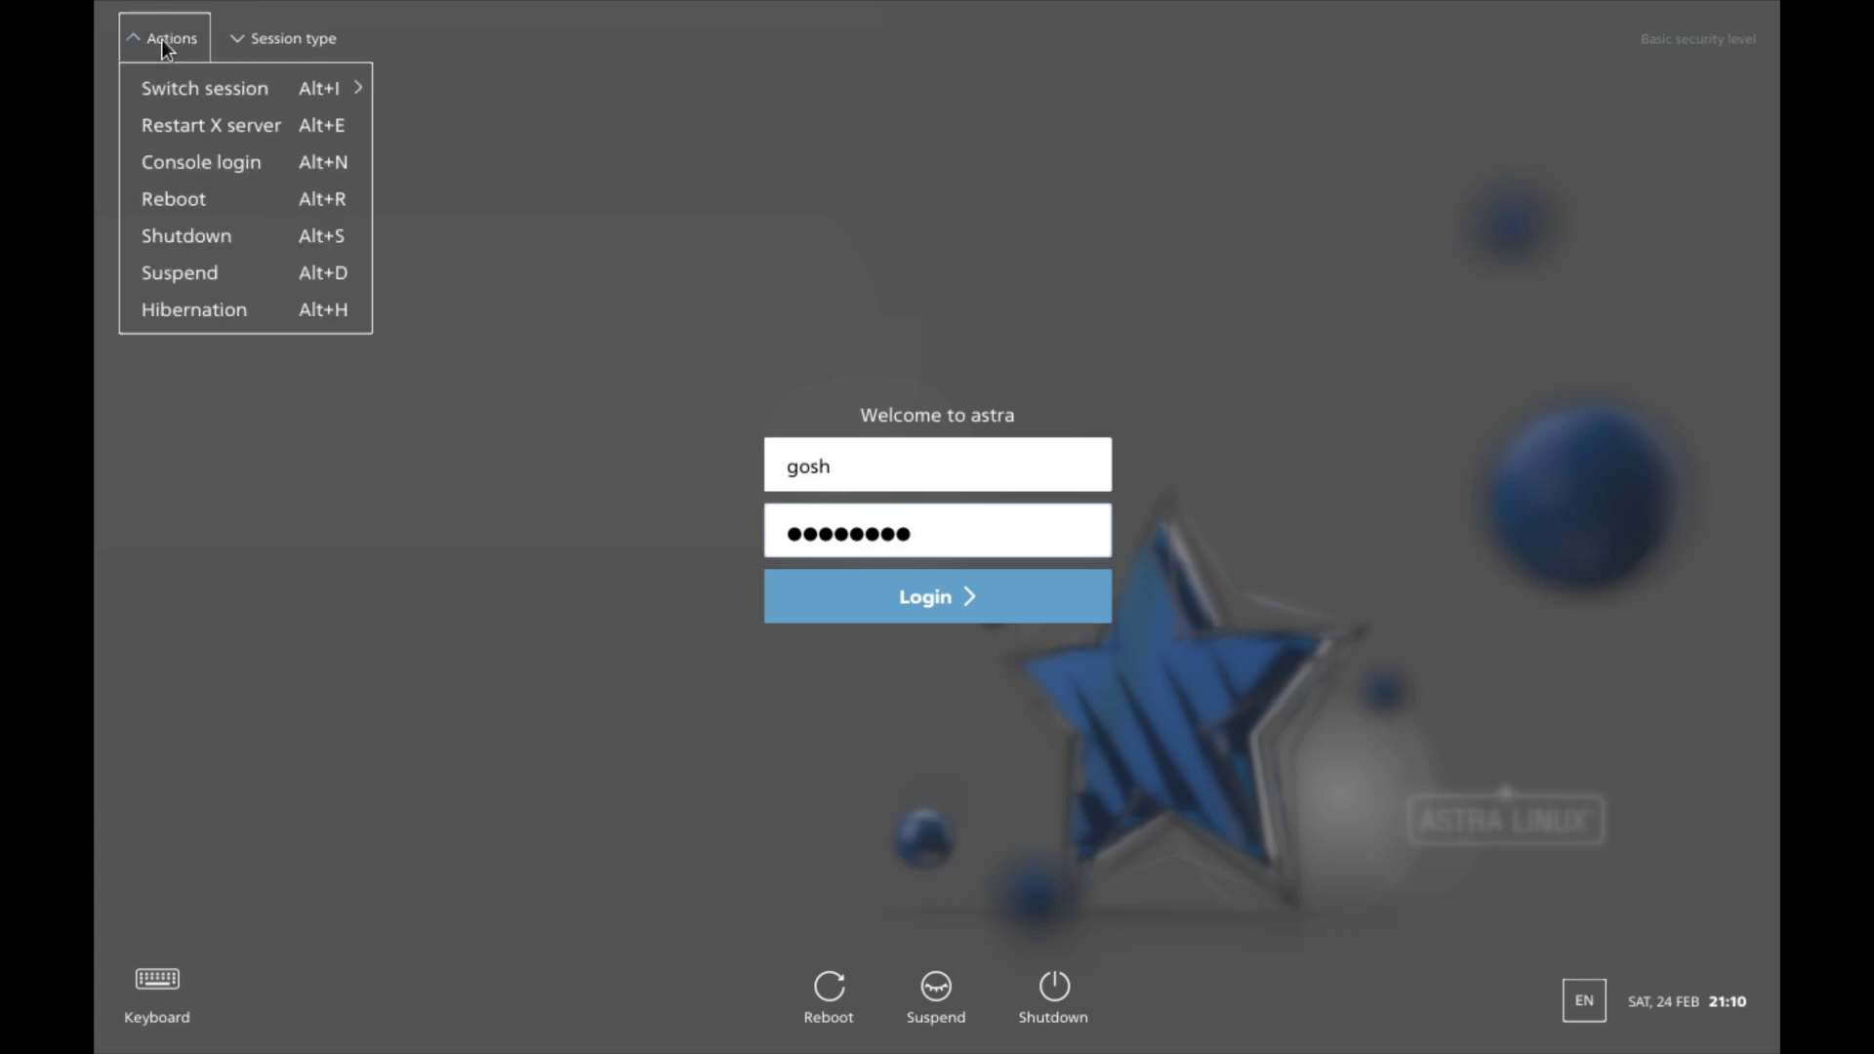
{"action": "mouse_move", "coordinate": [289, 101]}
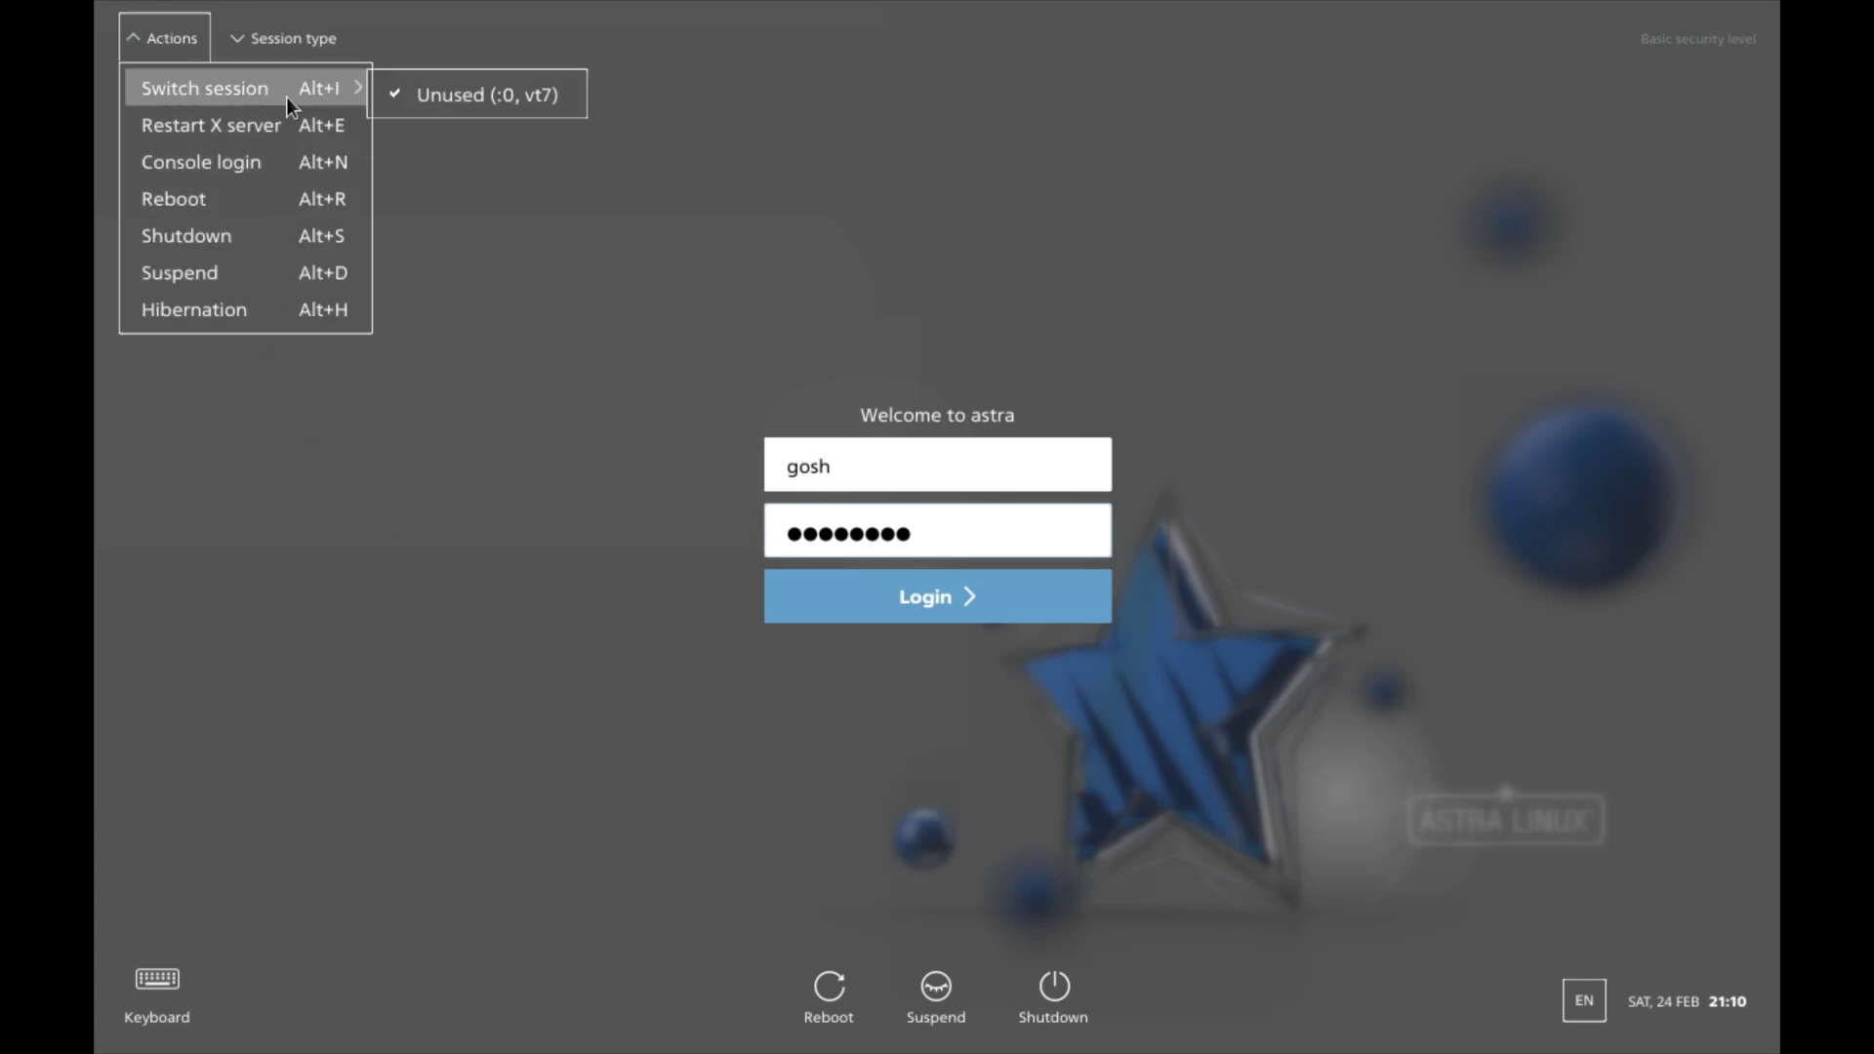
{"action": "left_click", "coordinate": [284, 31]}
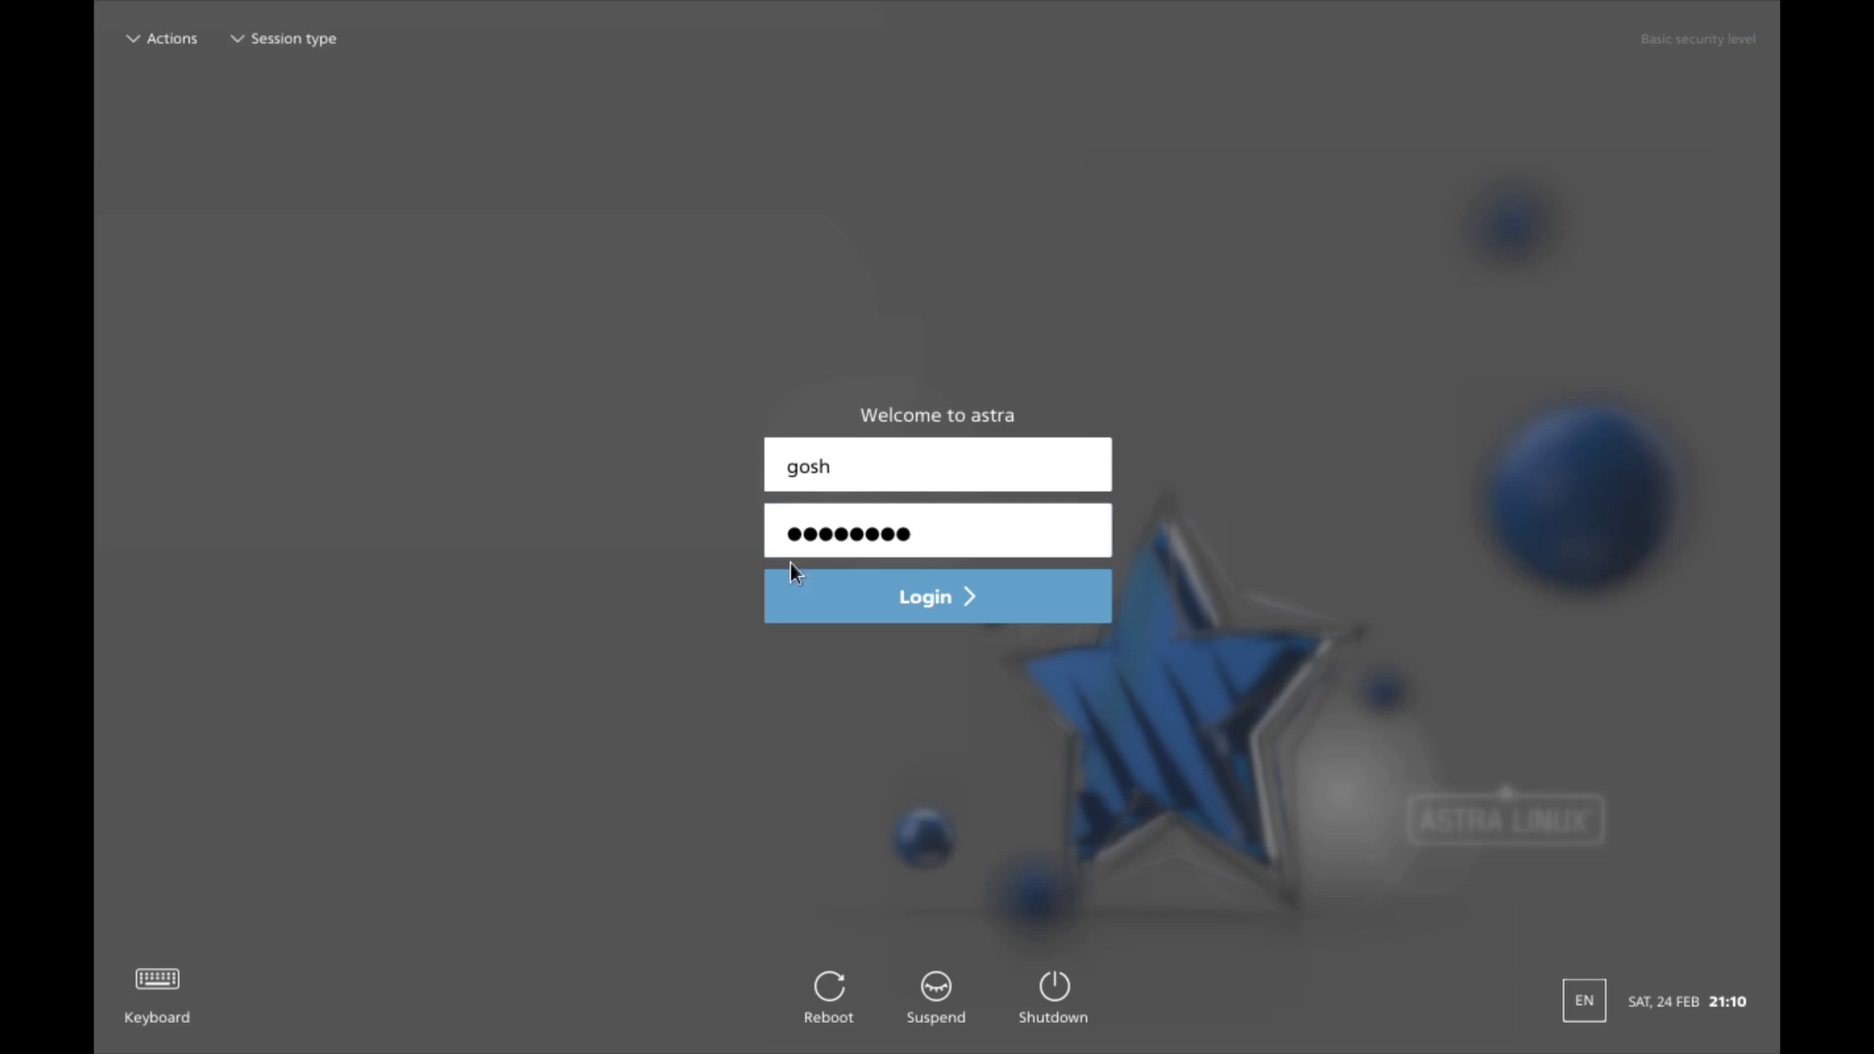
{"action": "left_click", "coordinate": [859, 591]}
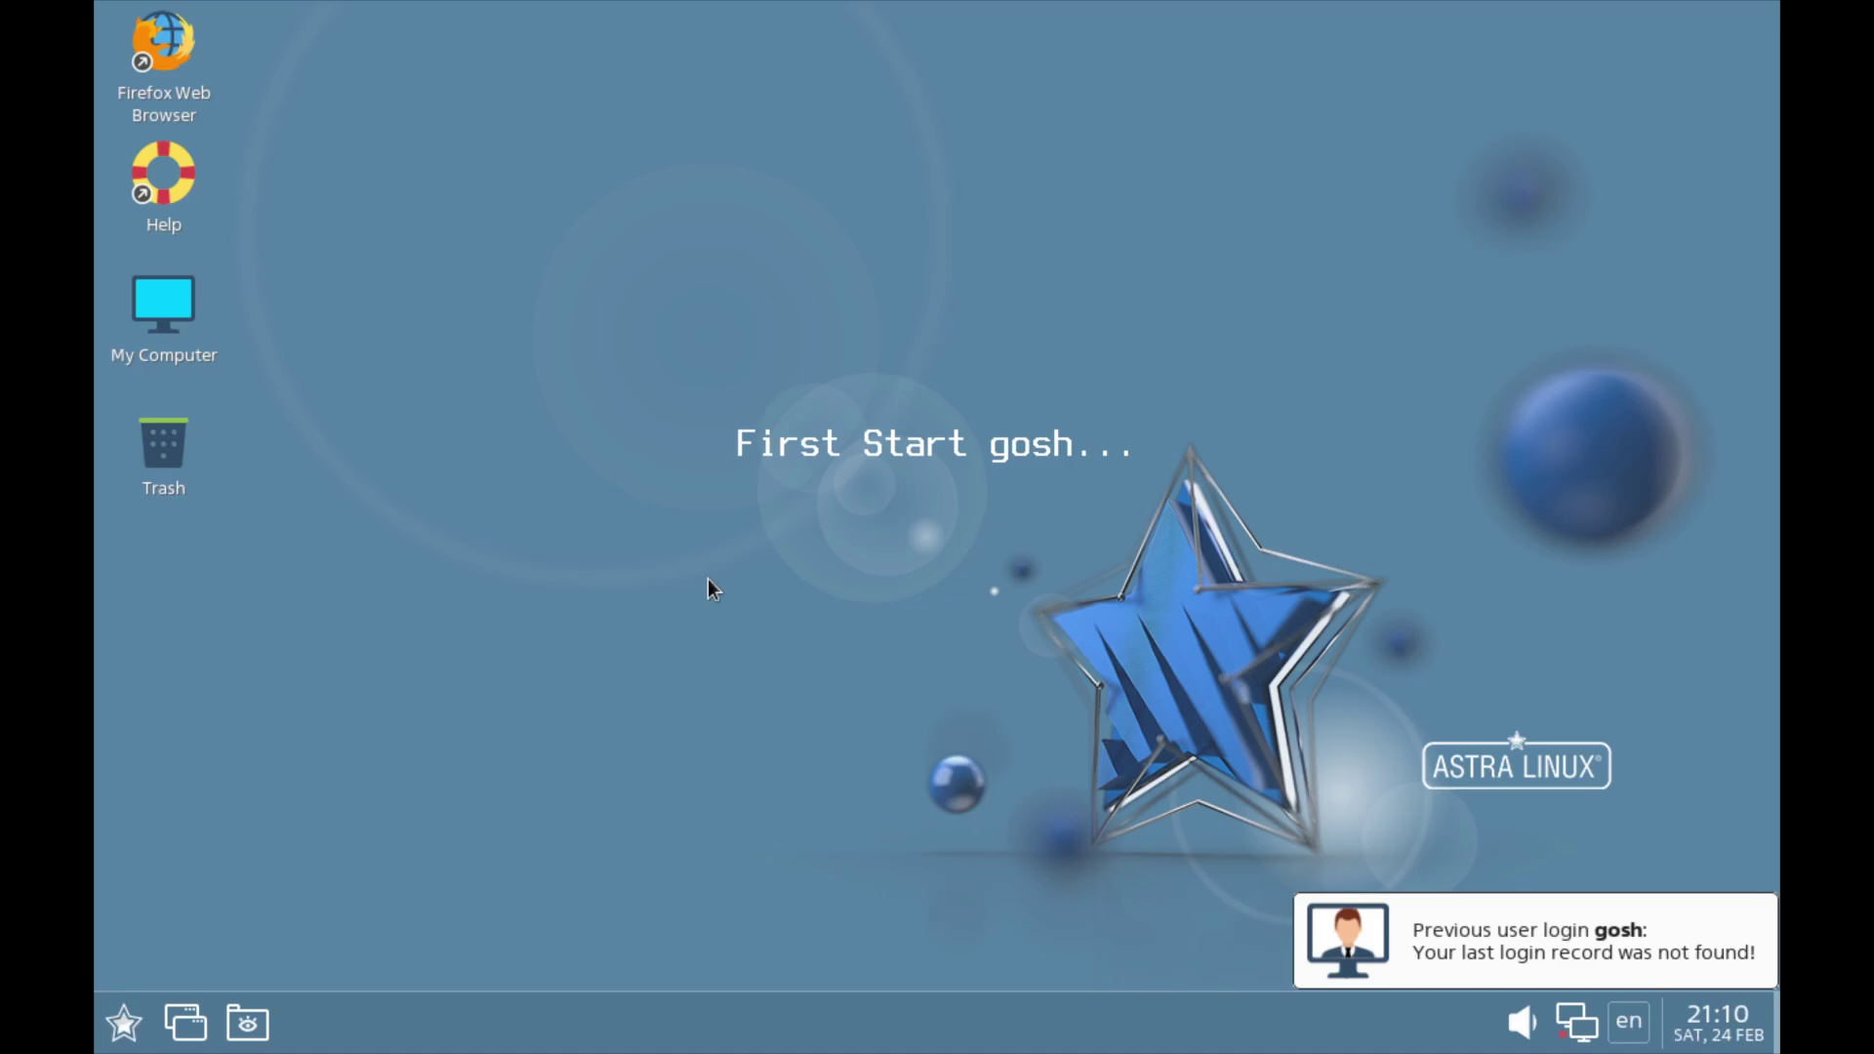
{"action": "right_click", "coordinate": [660, 599]}
{"action": "left_click", "coordinate": [537, 591]}
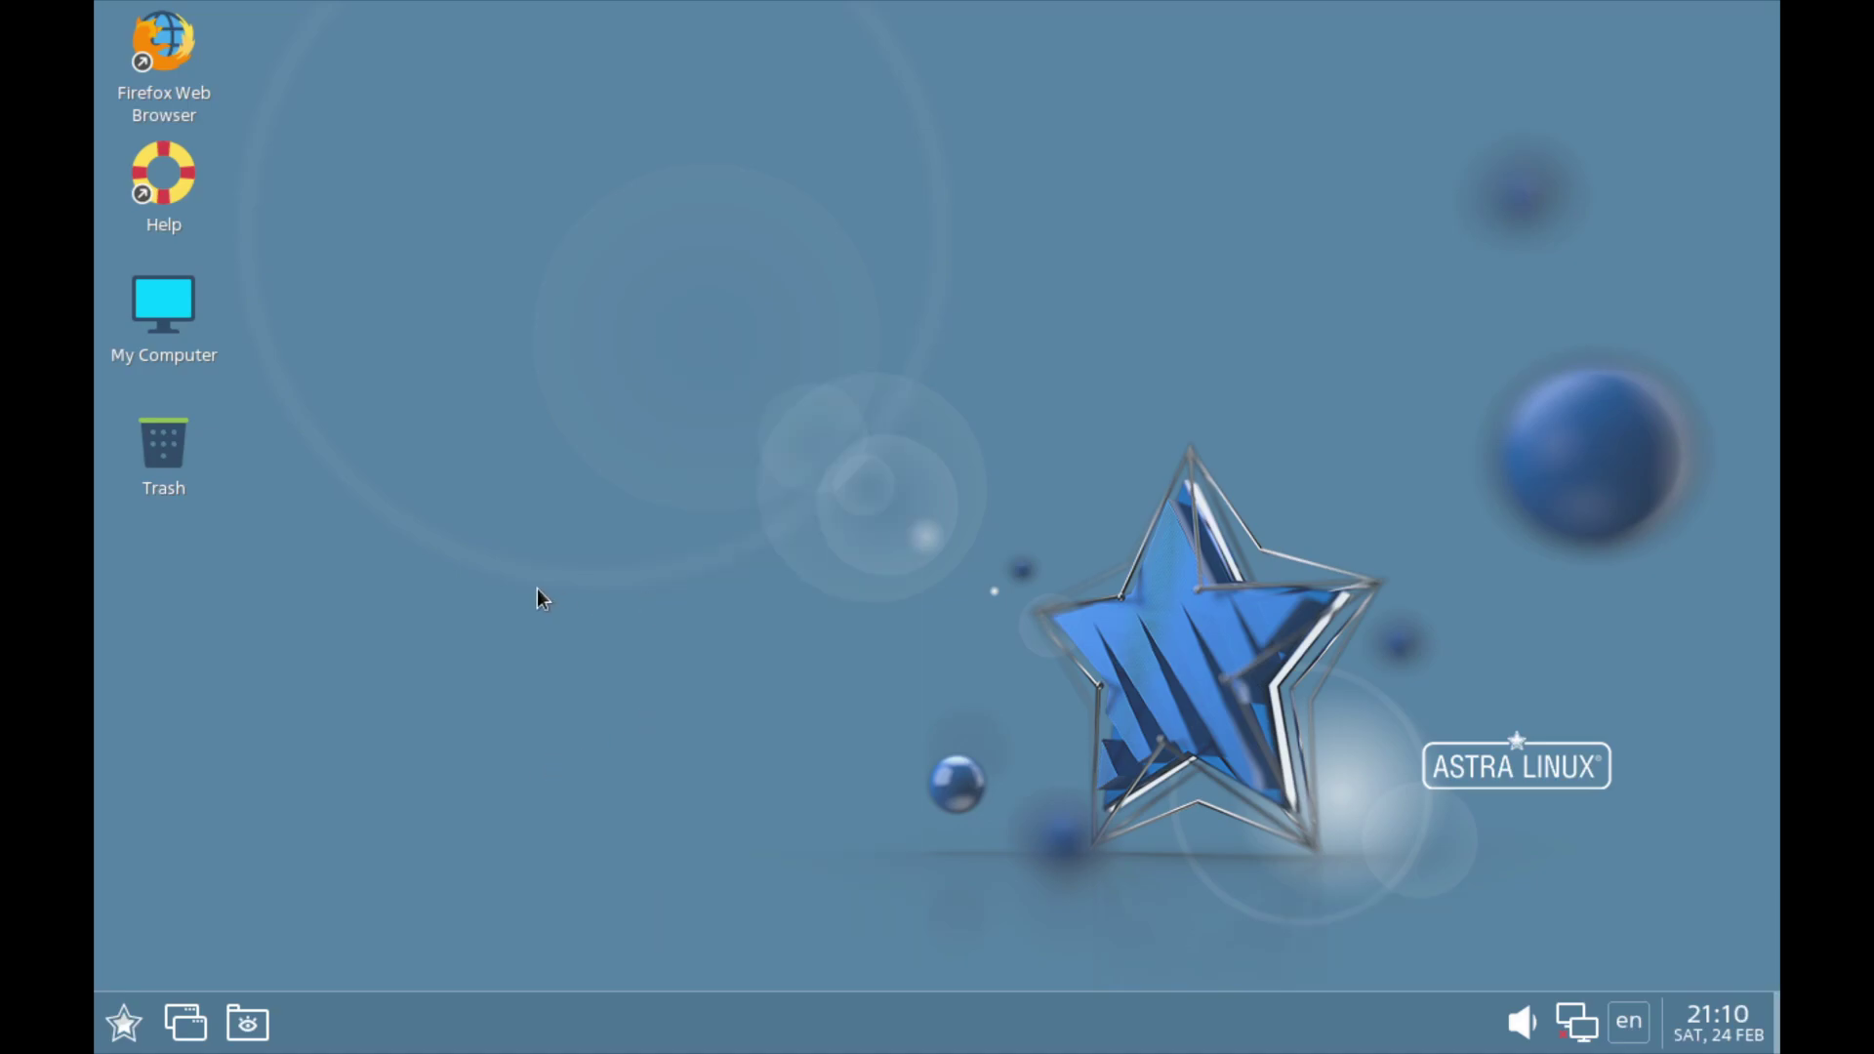
{"action": "left_click", "coordinate": [125, 1022]}
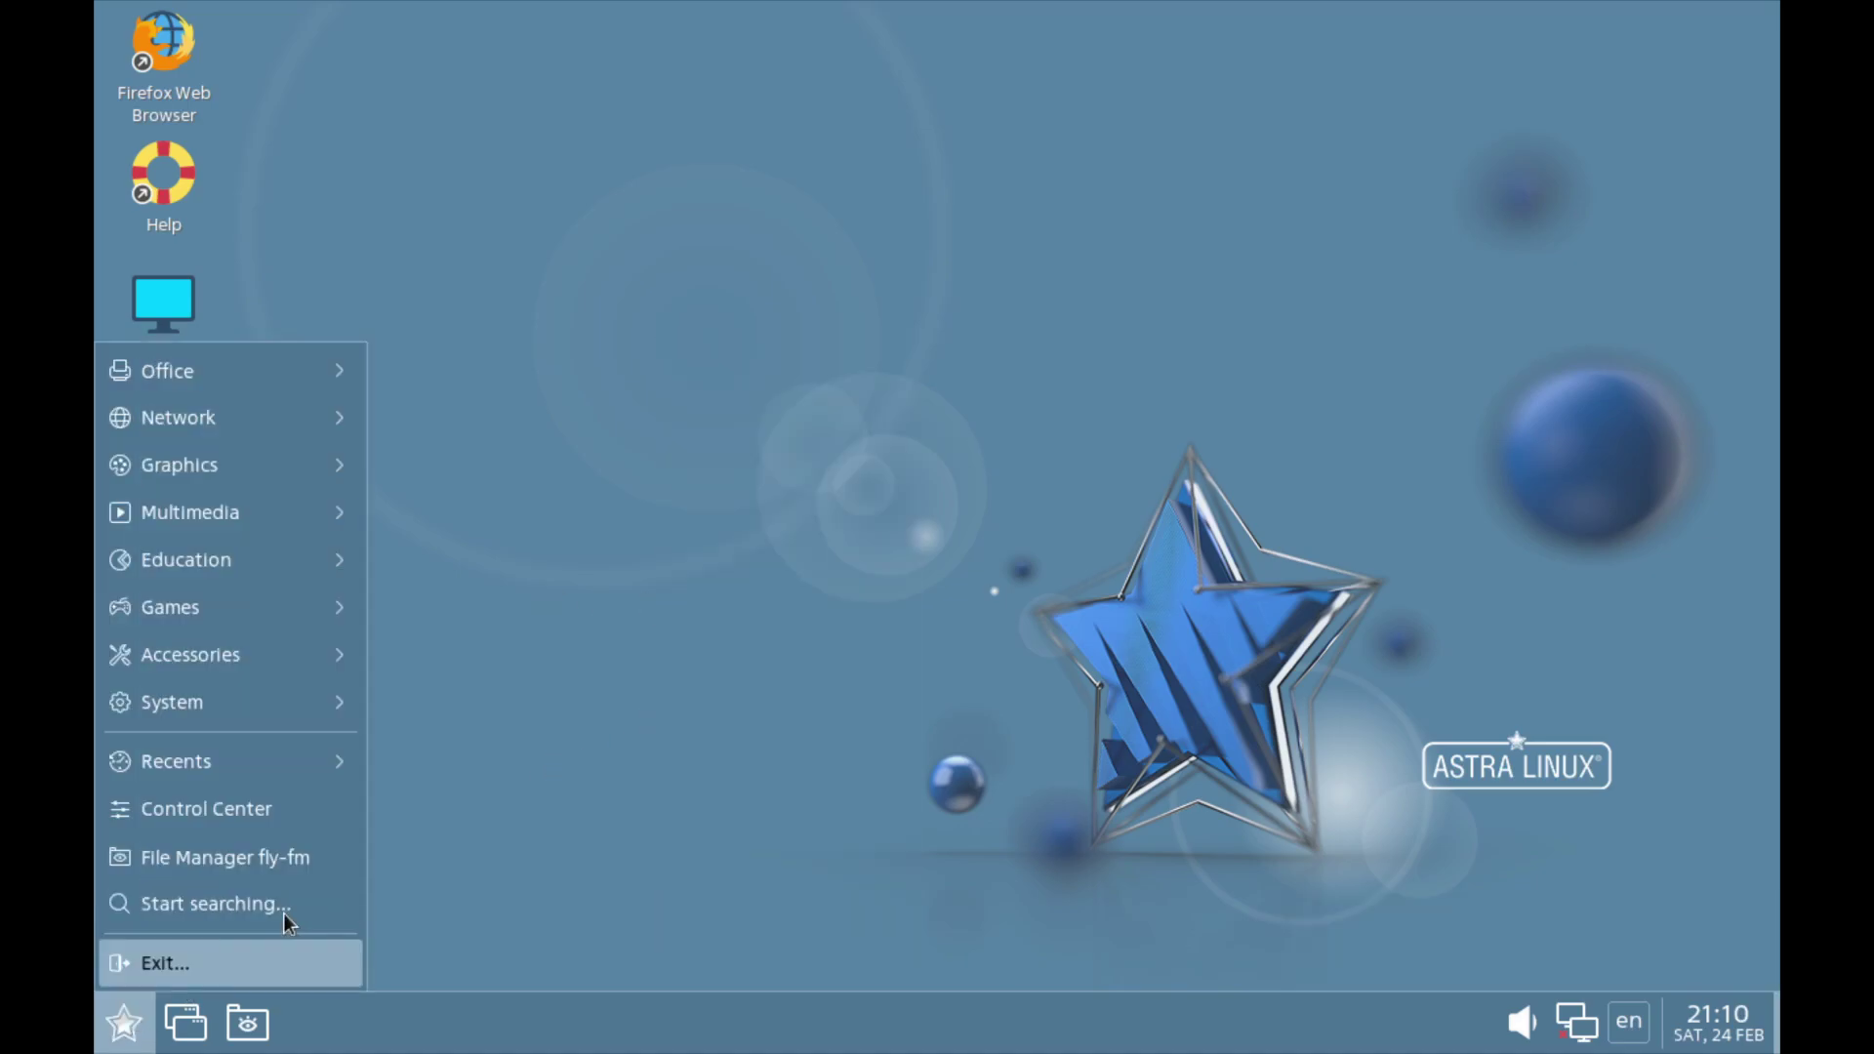
{"action": "left_click", "coordinate": [290, 864]}
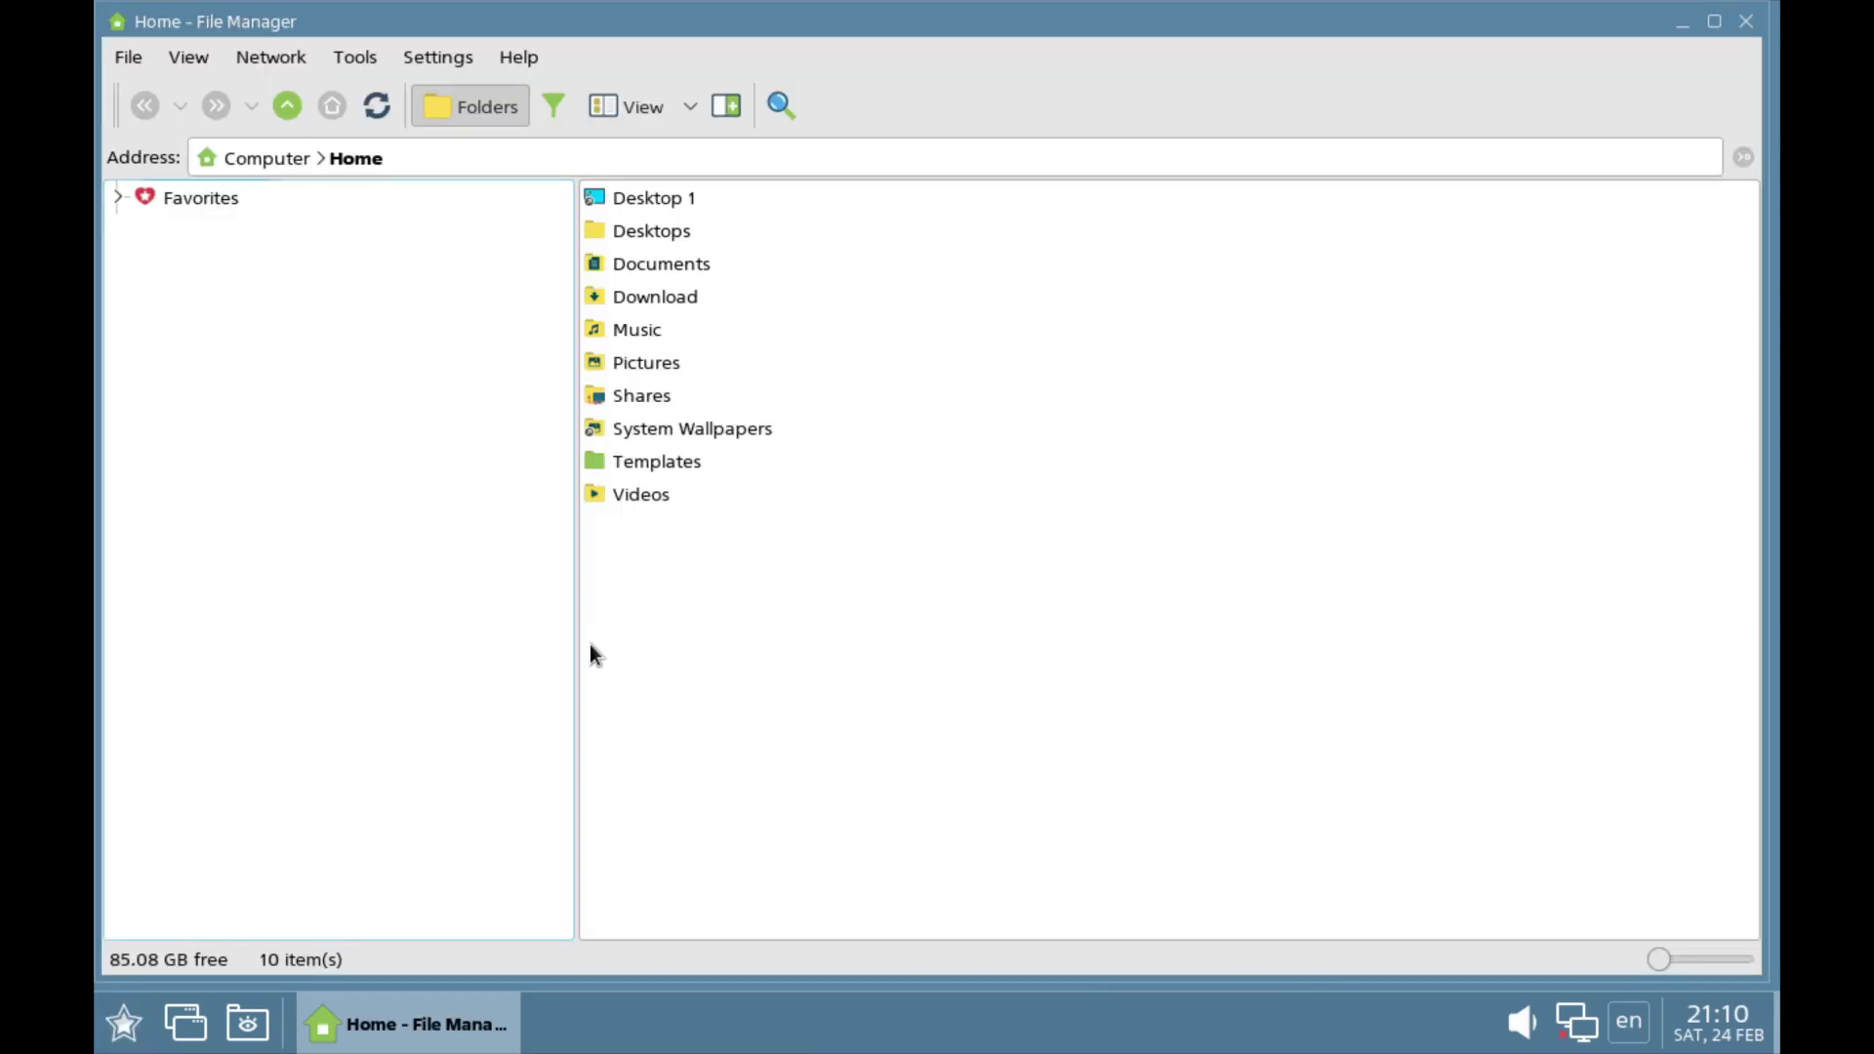
{"action": "left_click", "coordinate": [535, 61]}
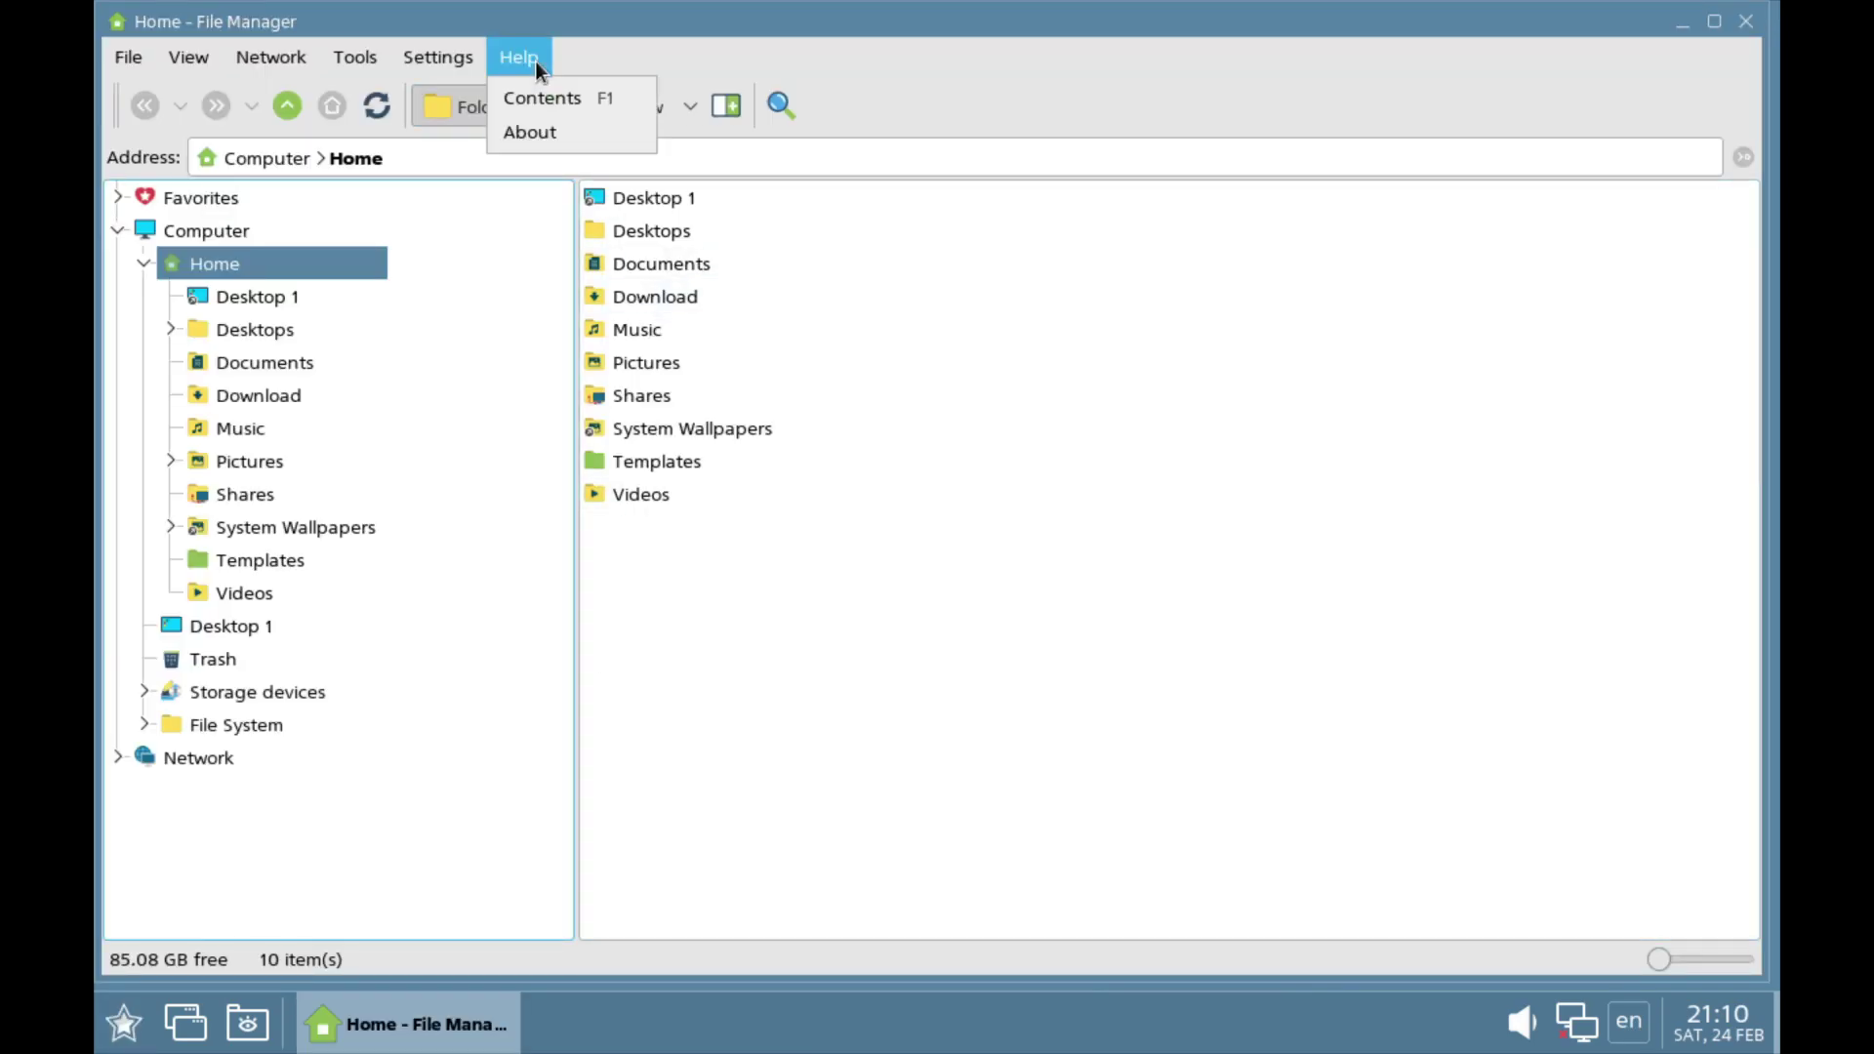
{"action": "left_click", "coordinate": [572, 128]}
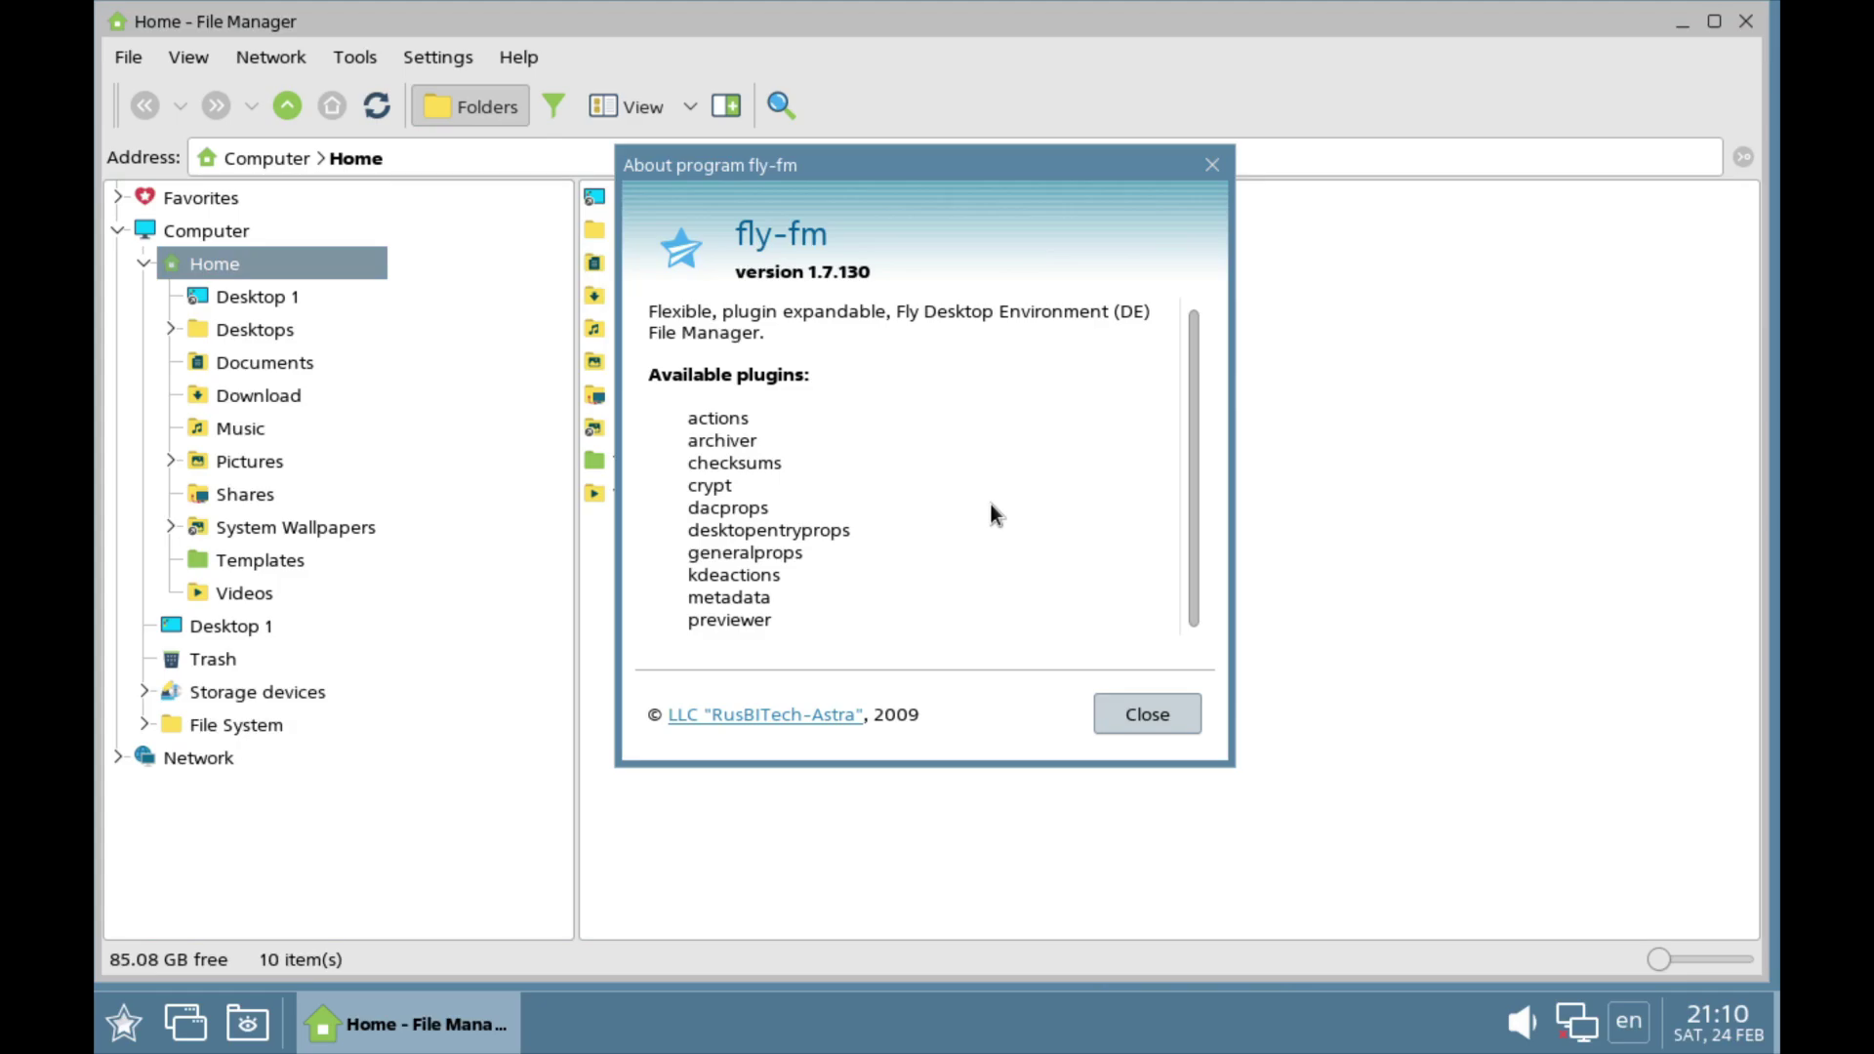
{"action": "left_click", "coordinate": [1163, 719]}
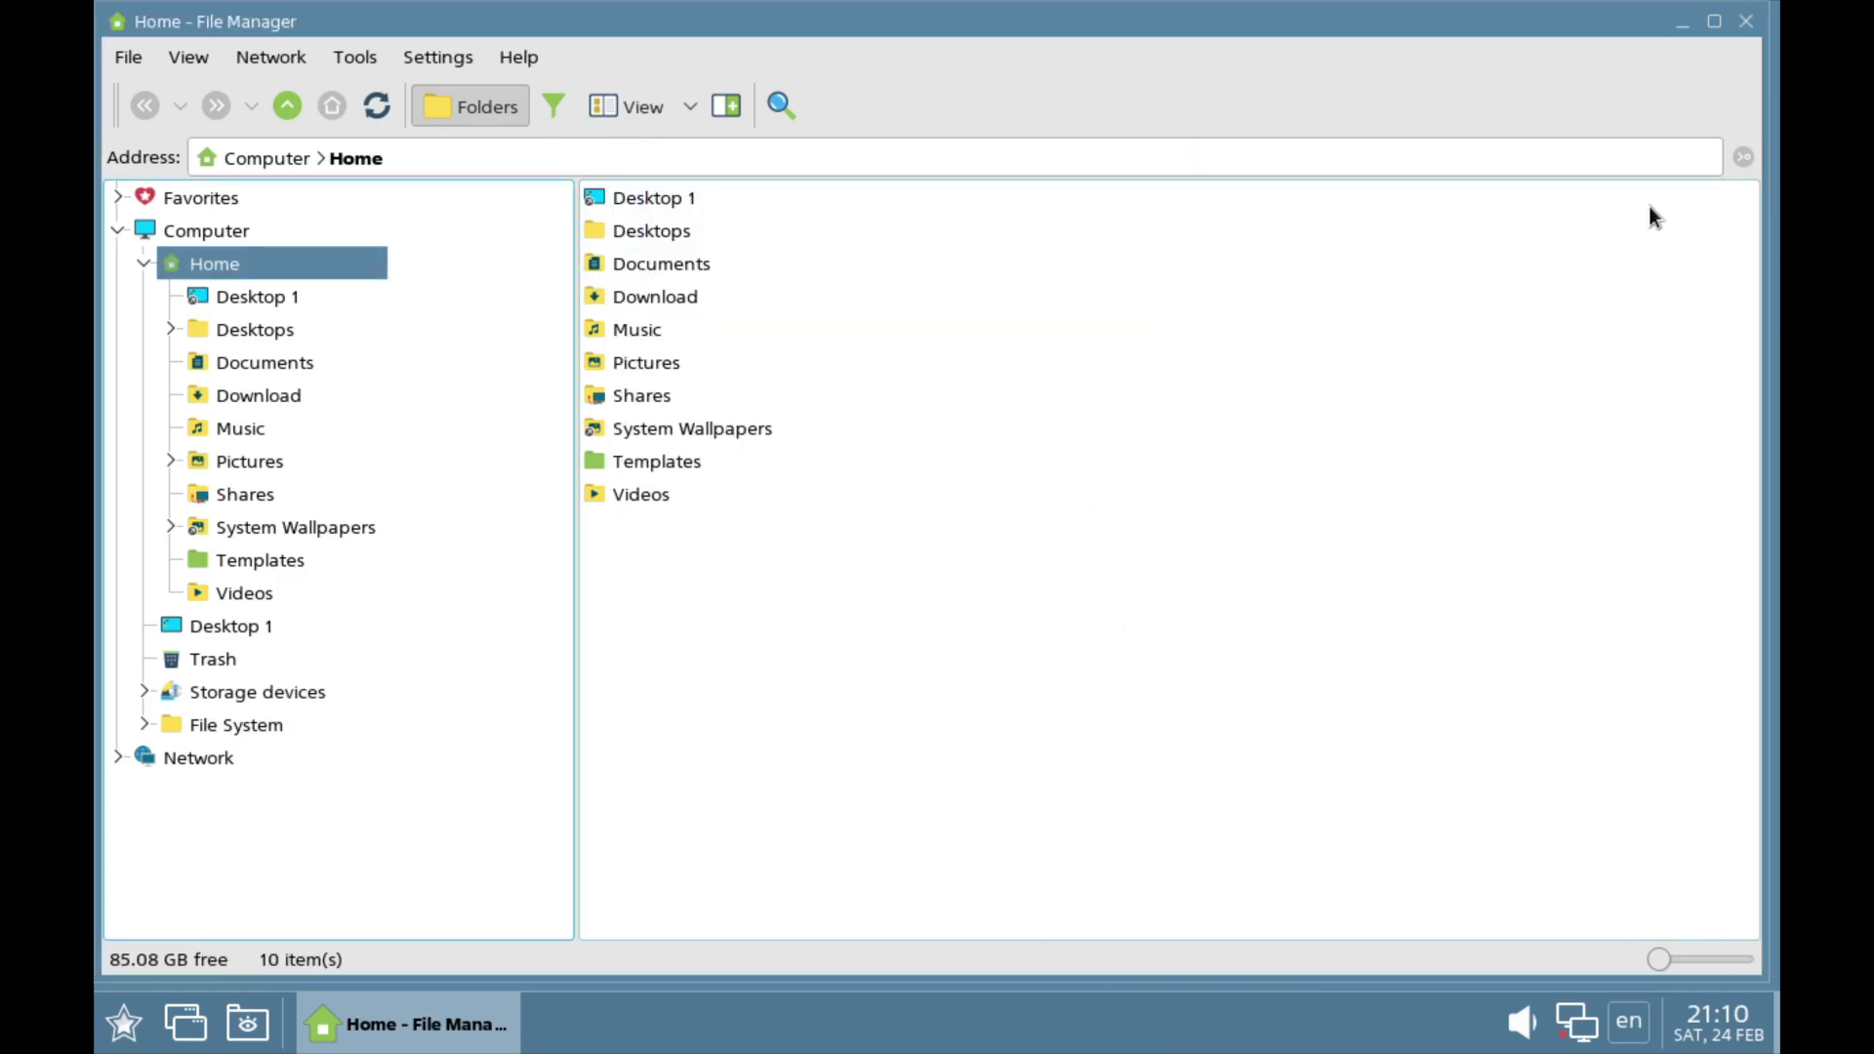
{"action": "left_click", "coordinate": [1747, 25]}
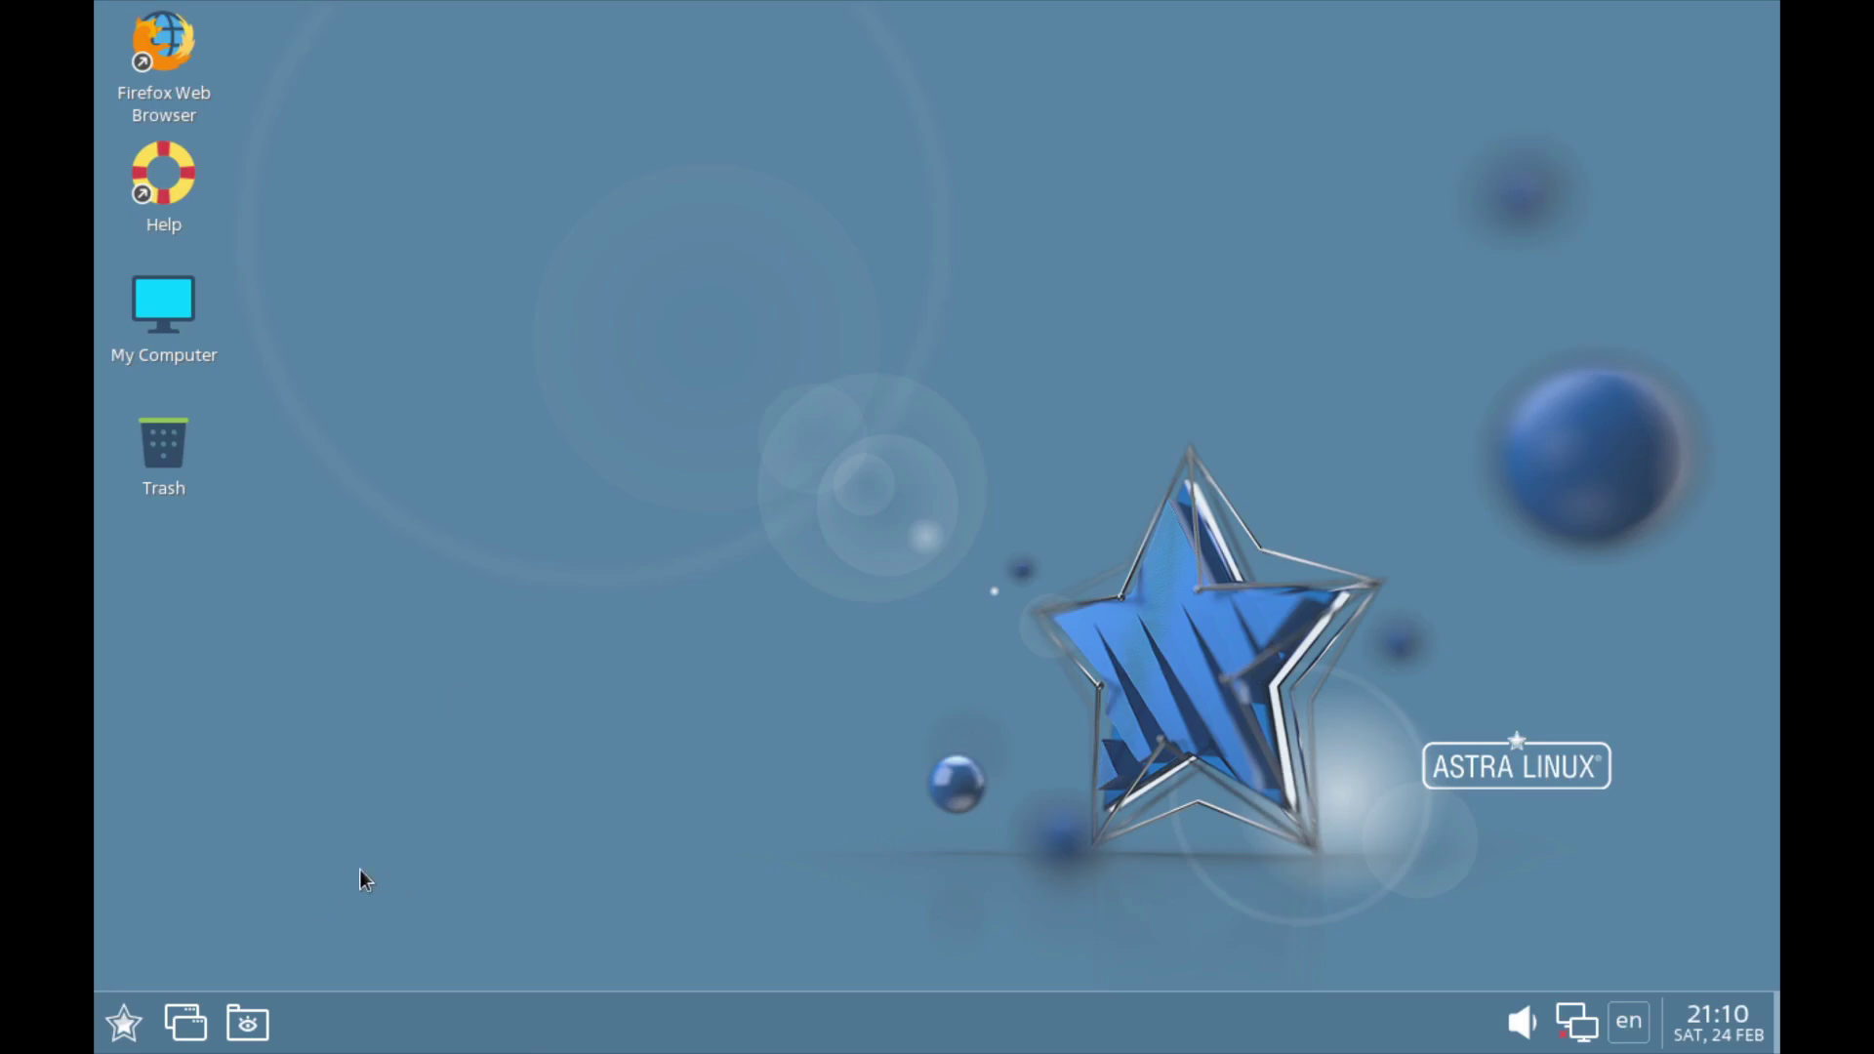
Step: Launch Control Center from the Start menu and open Screen settings by searching 're'
{"action": "left_click", "coordinate": [107, 1039]}
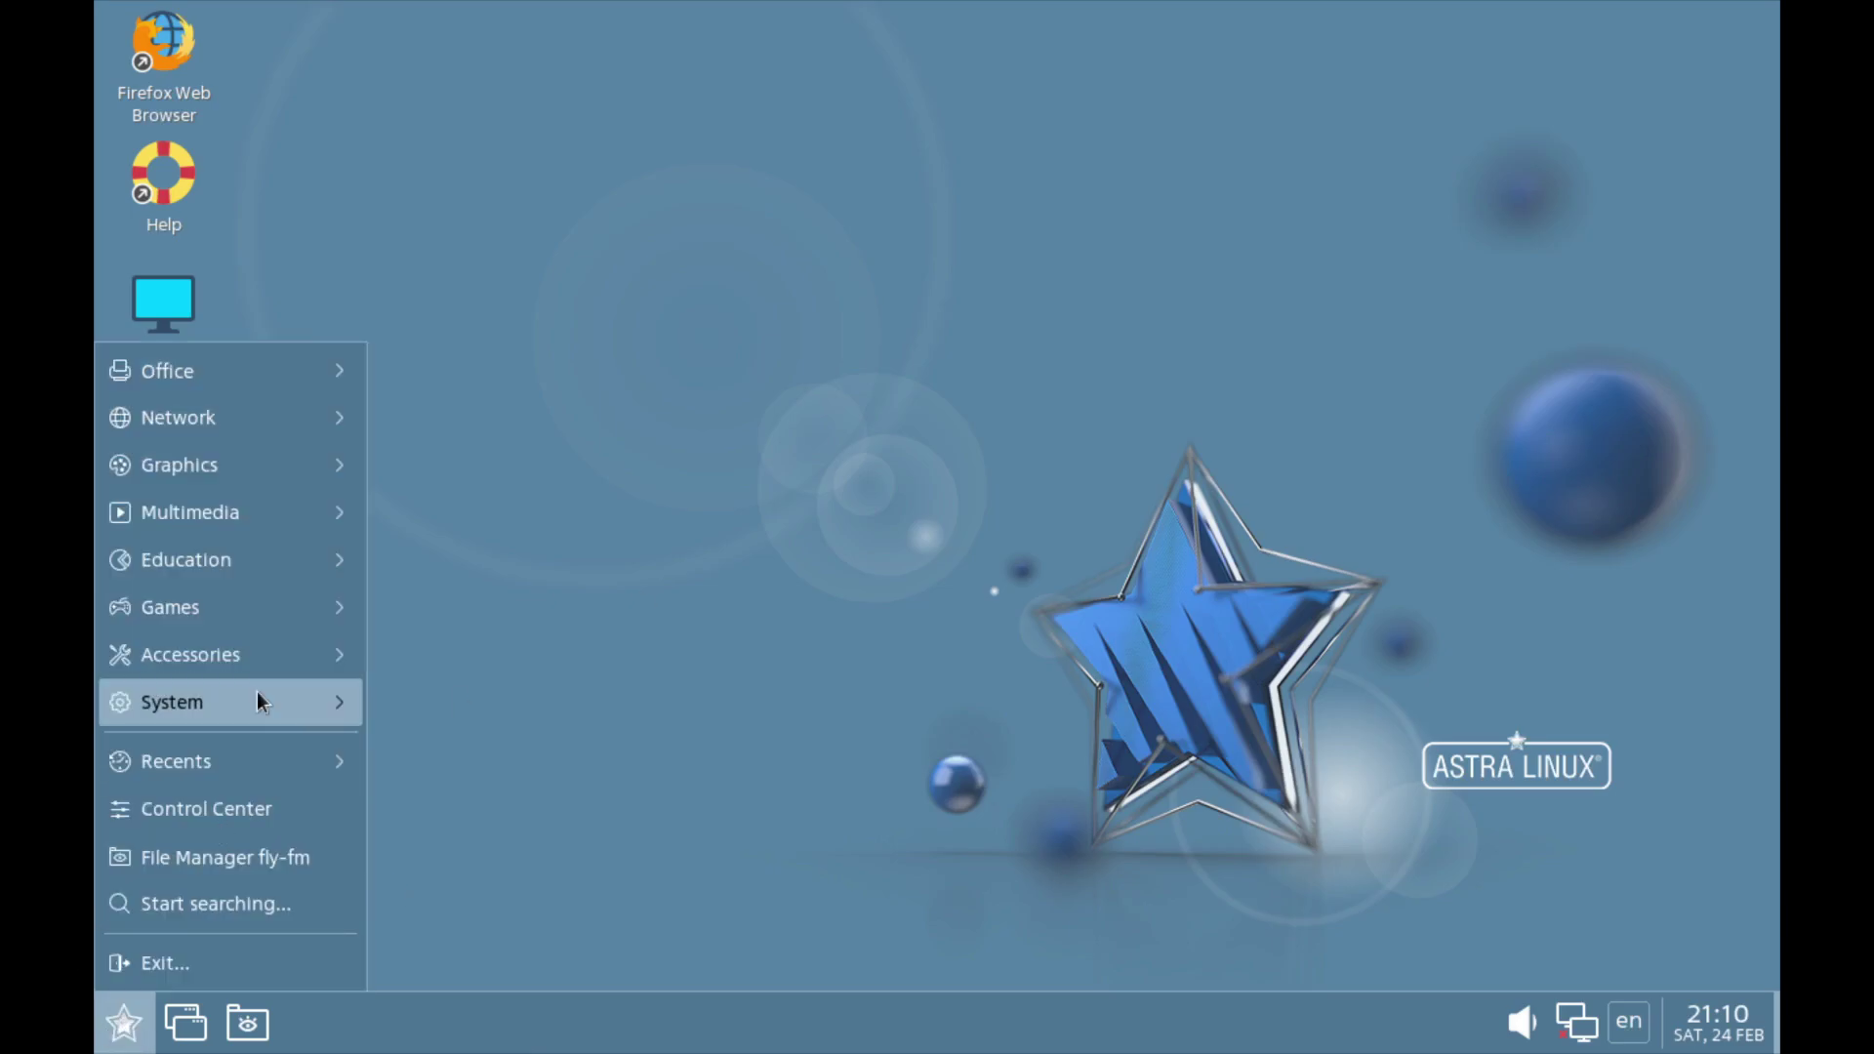
{"action": "mouse_move", "coordinate": [256, 693]}
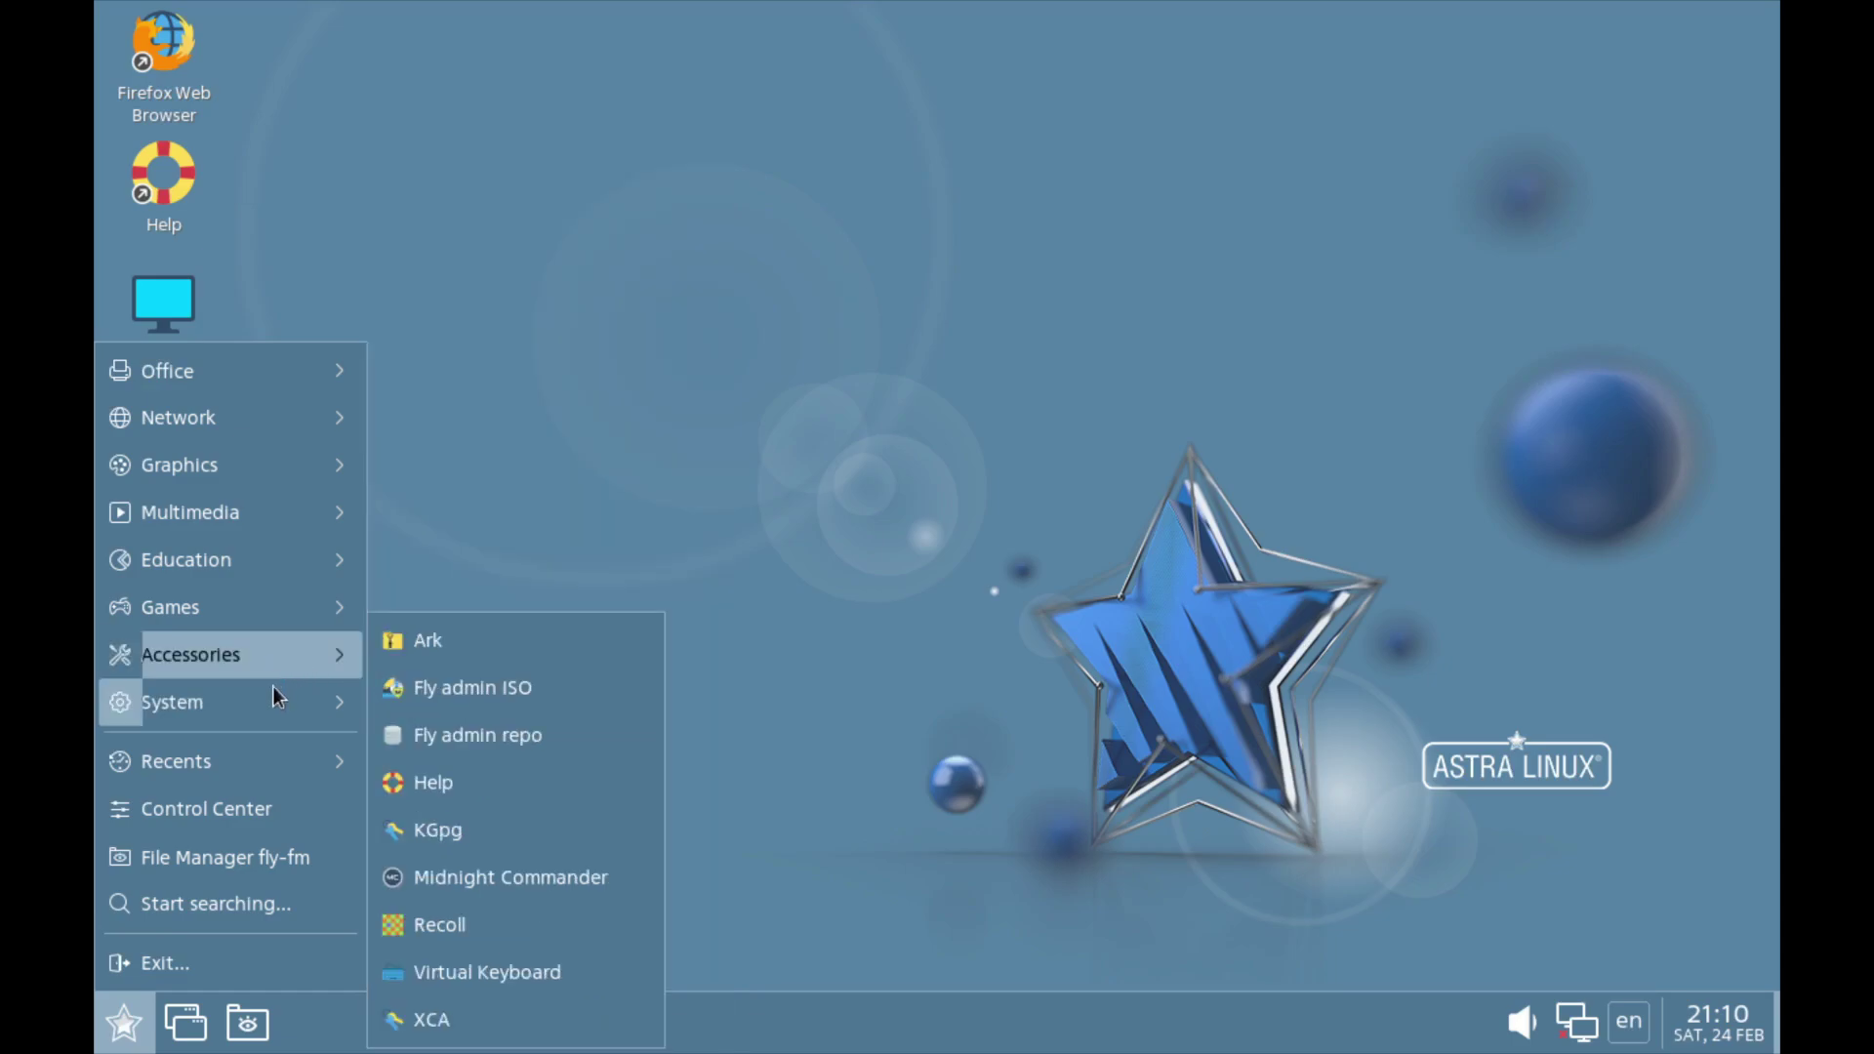
{"action": "left_click", "coordinate": [243, 812]}
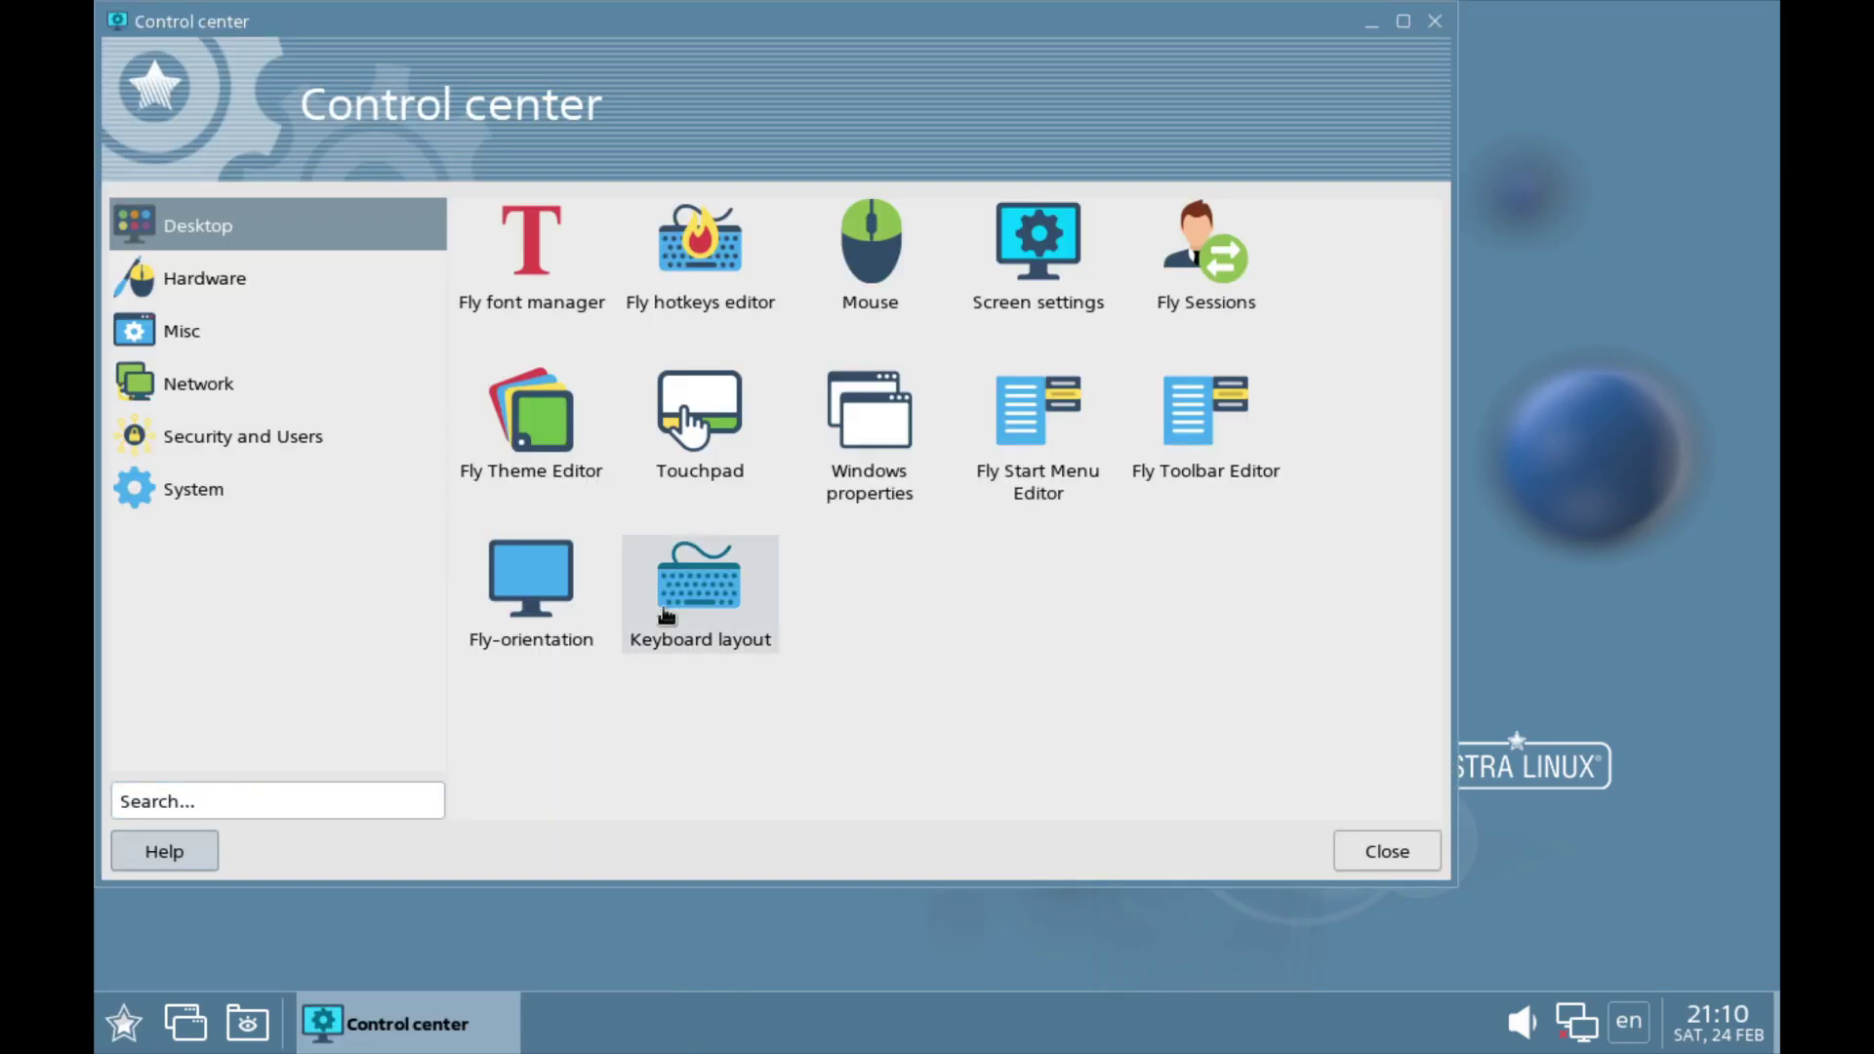
{"action": "type", "text": "re"}
{"action": "left_click", "coordinate": [530, 257]}
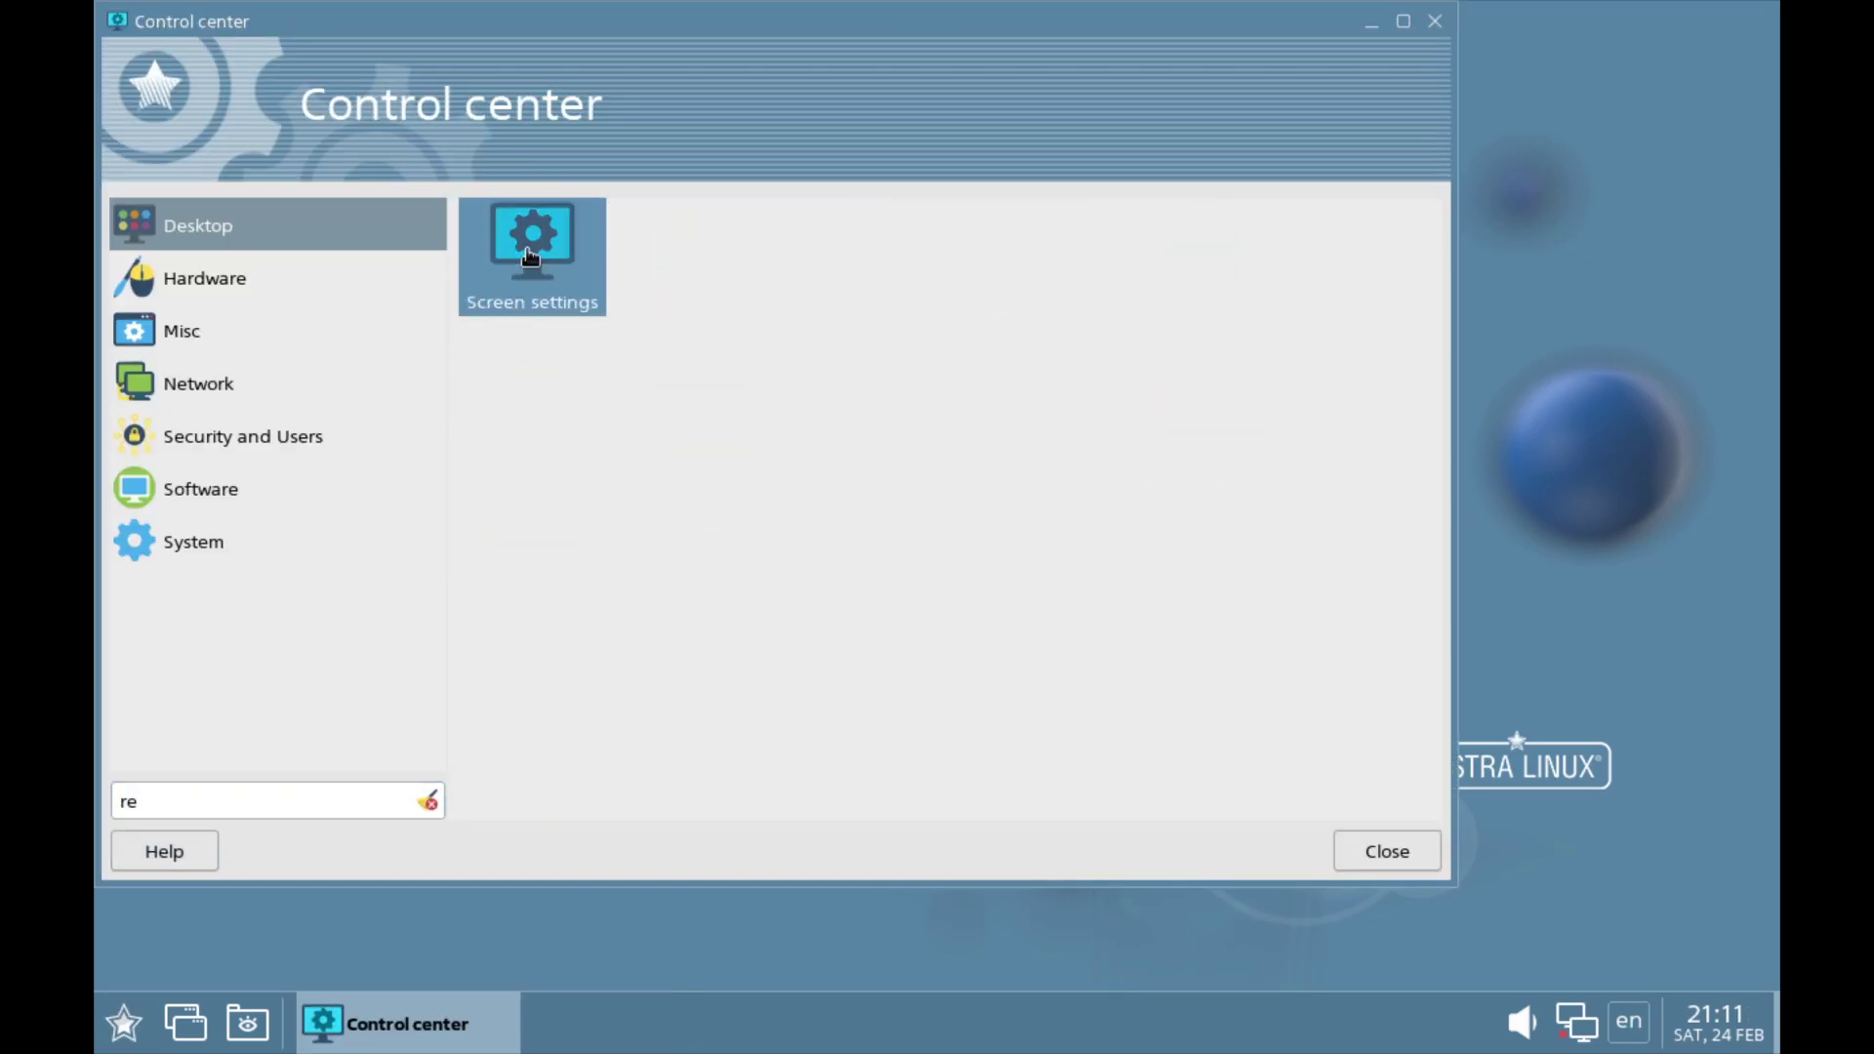
{"action": "double_click", "coordinate": [530, 257]}
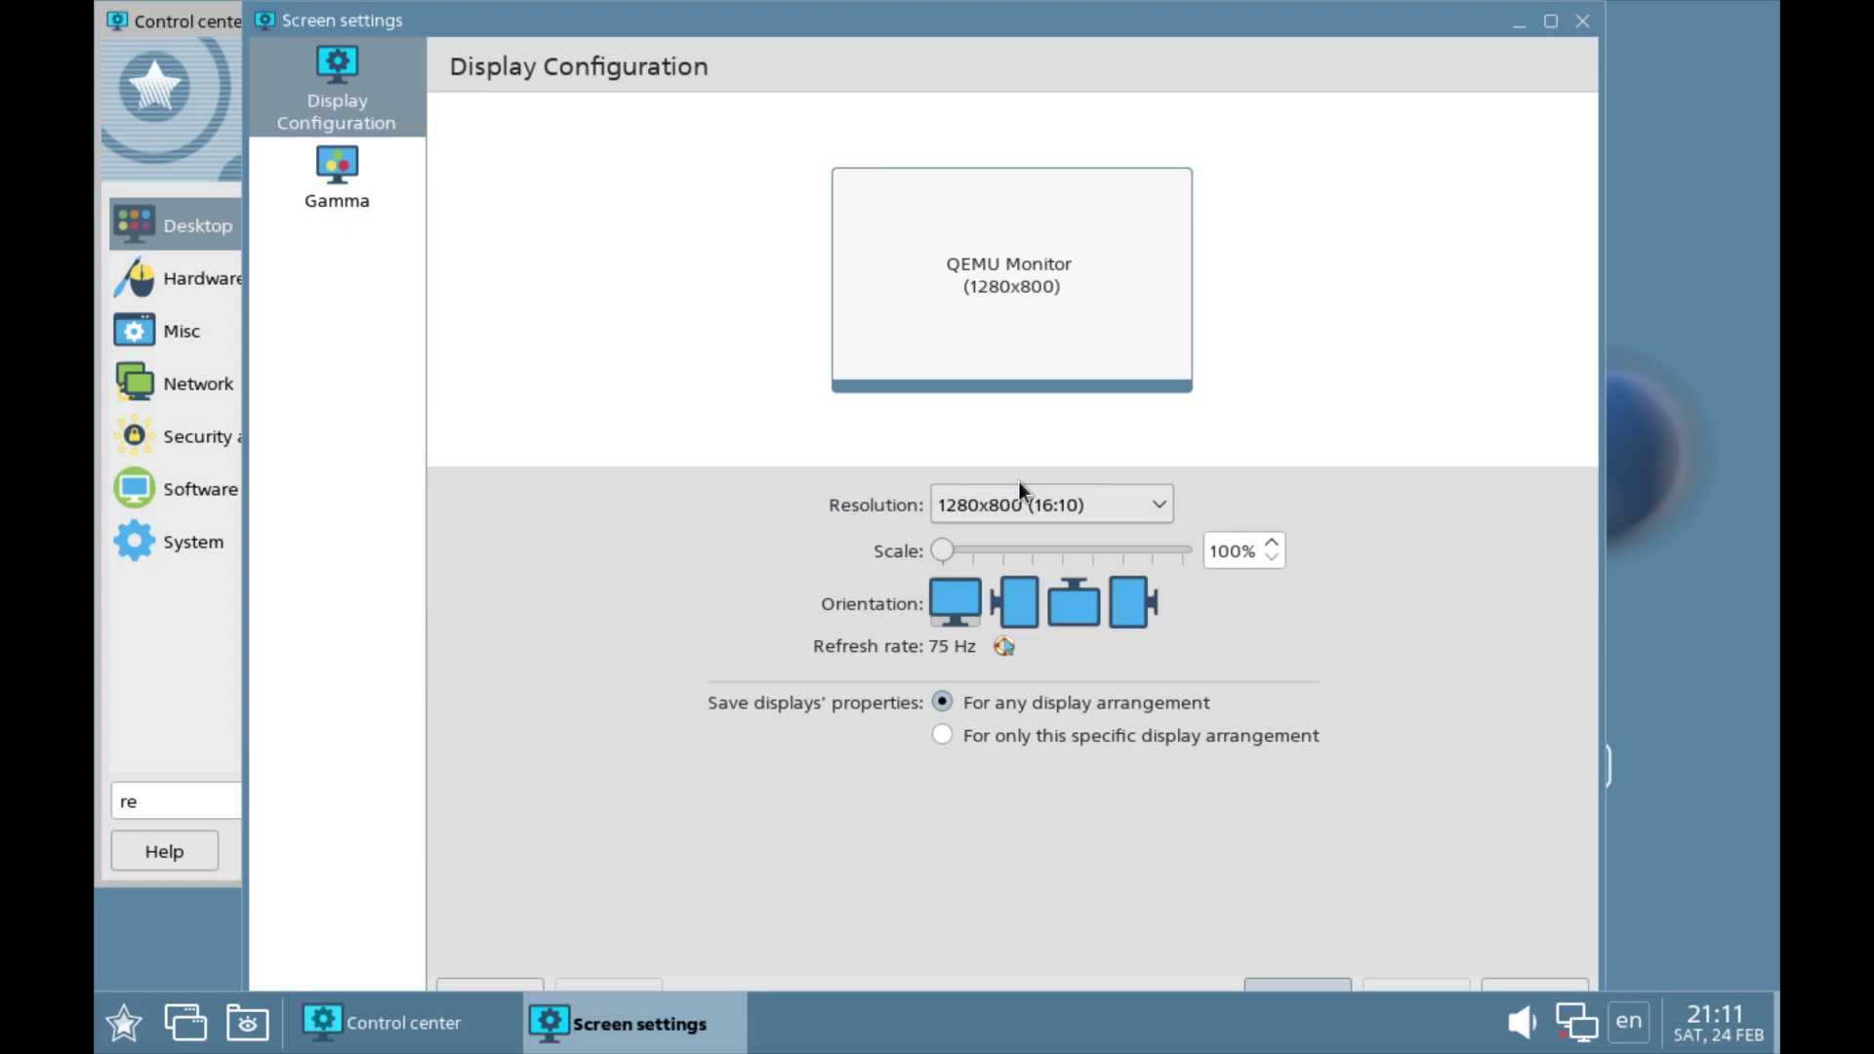
Step: Set the resolution to 1920x1080 (16:9), apply it and close Screen settings
{"action": "left_click", "coordinate": [1017, 484]}
{"action": "left_click", "coordinate": [1015, 482]}
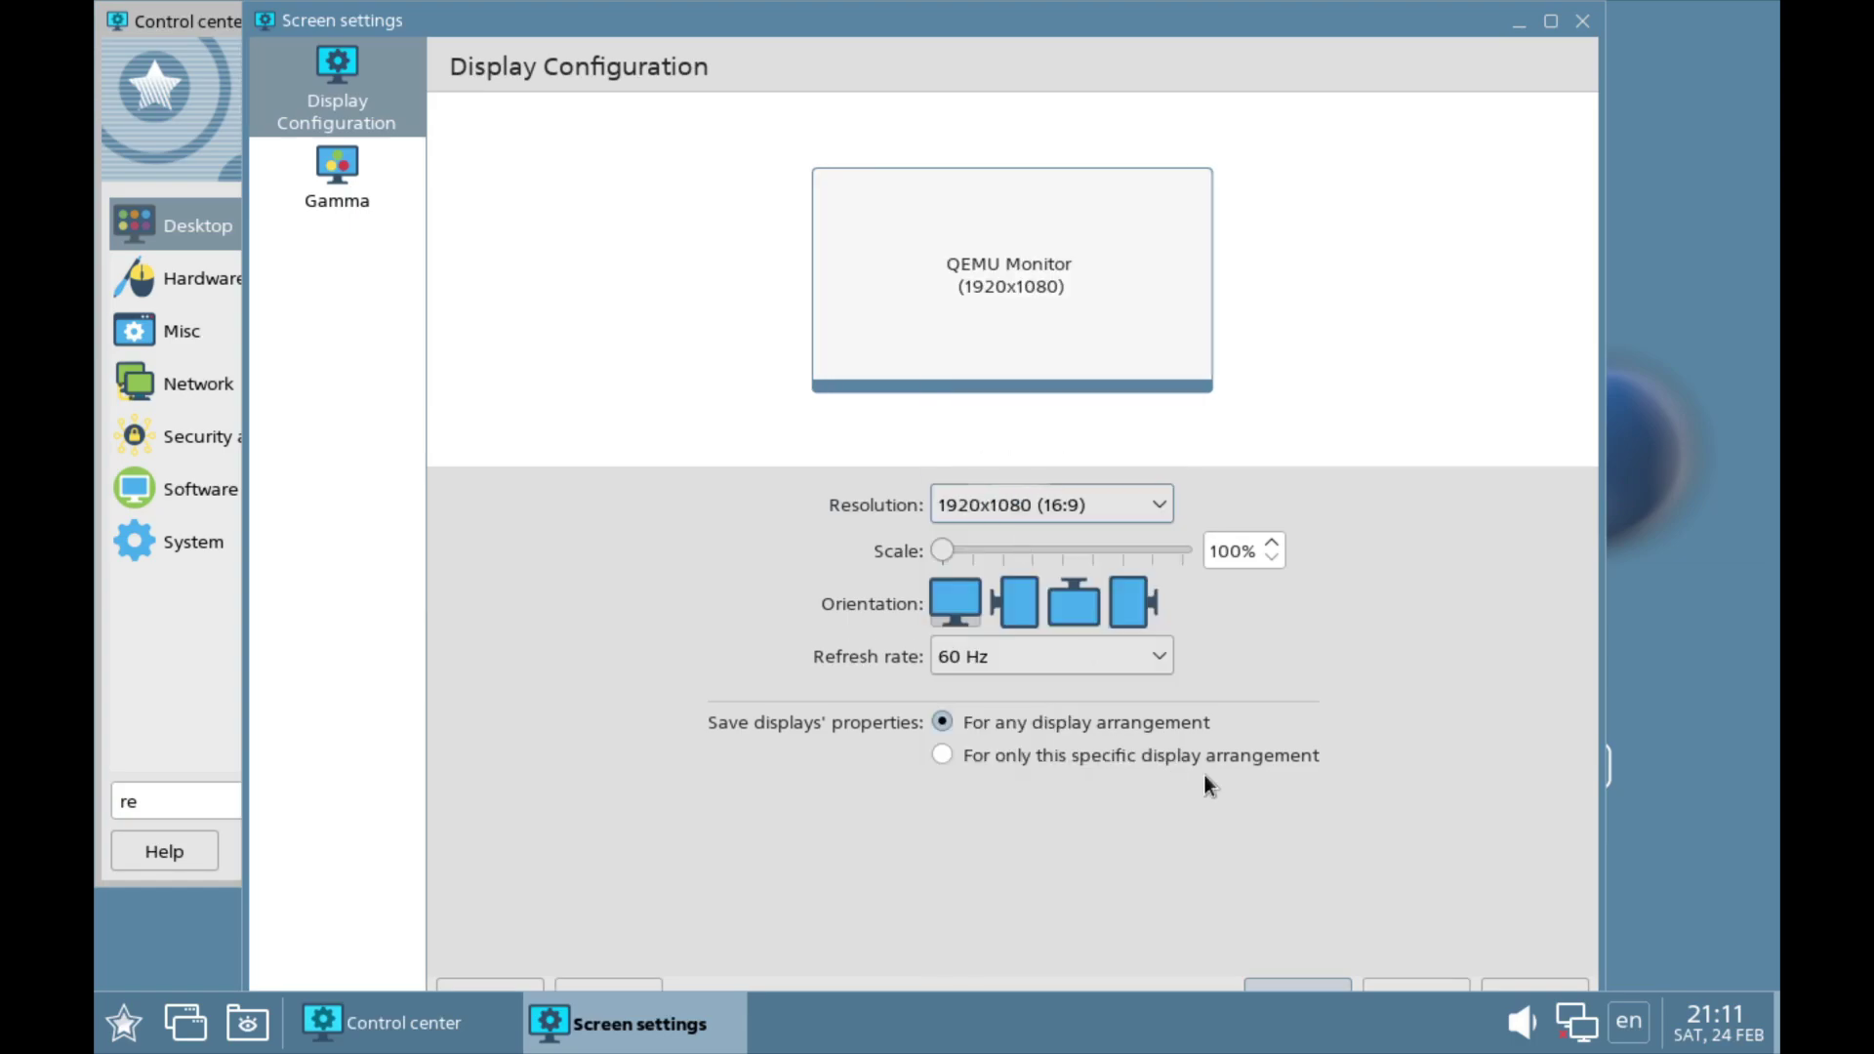
{"action": "left_click", "coordinate": [1308, 982]}
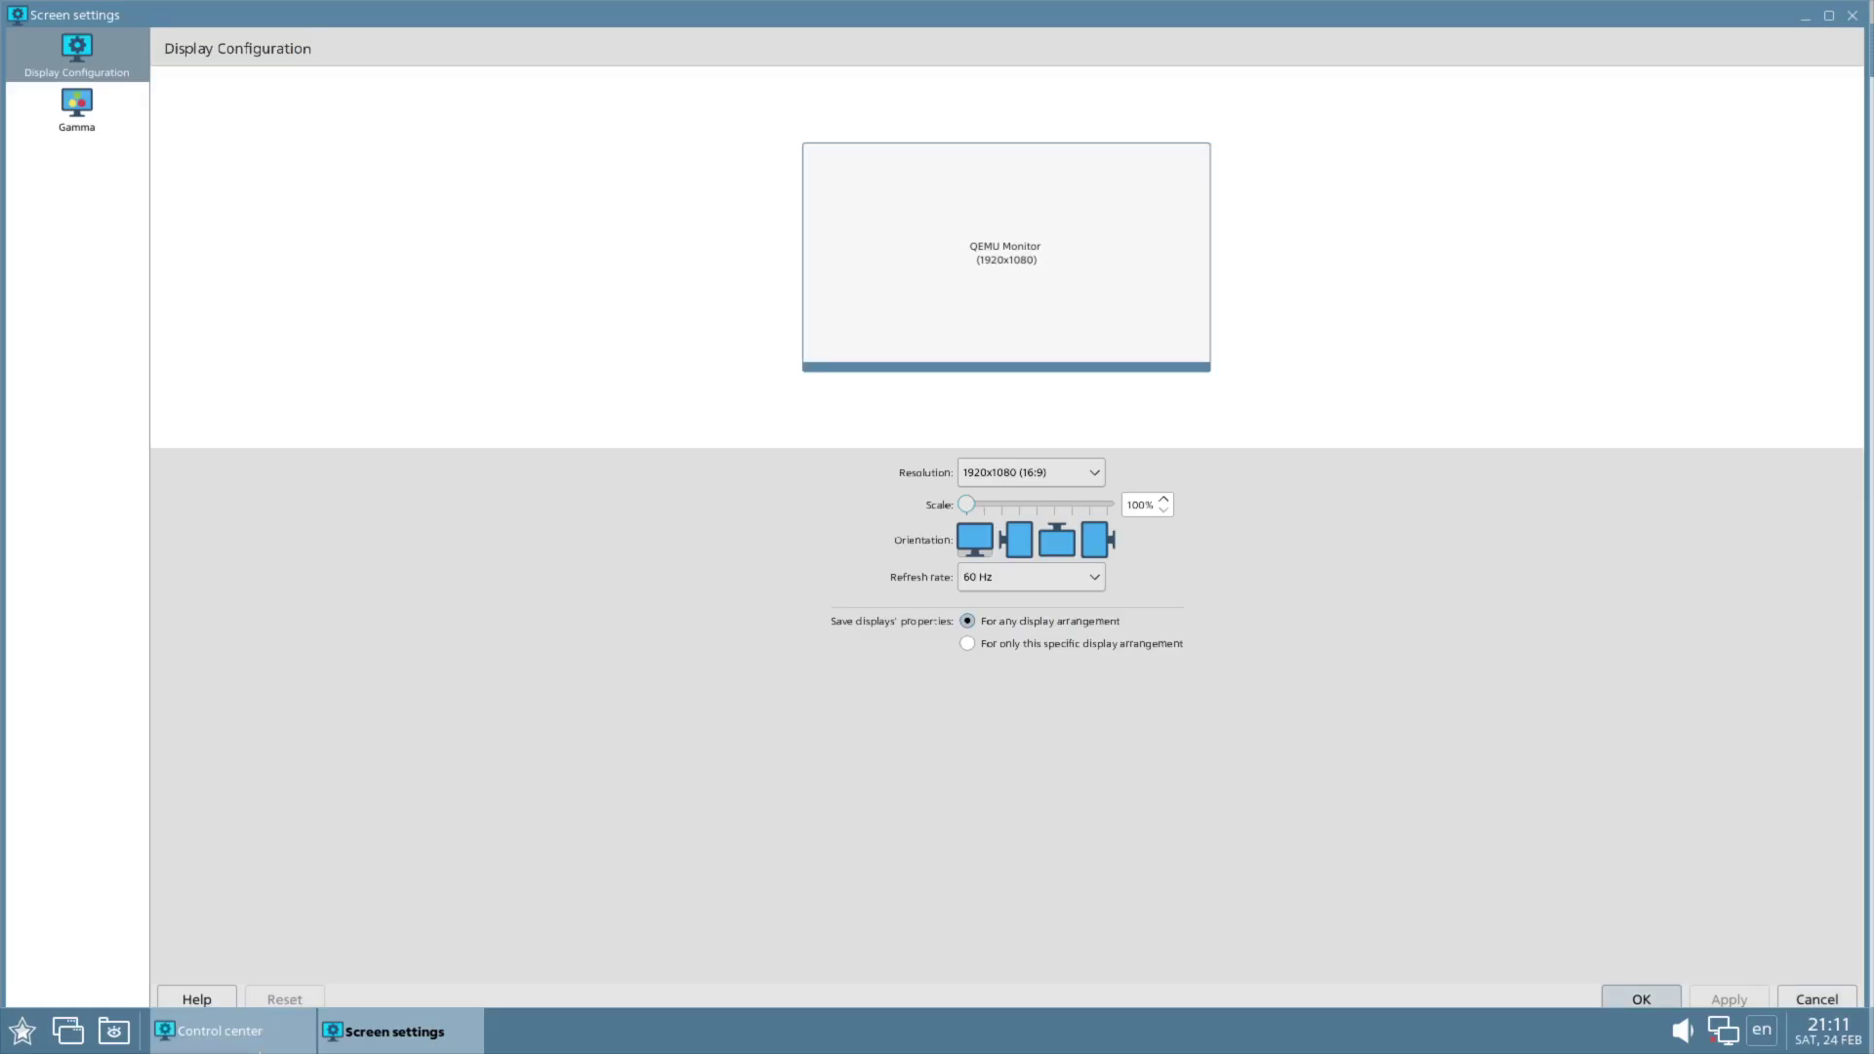
{"action": "left_click", "coordinate": [274, 1041]}
{"action": "left_click", "coordinate": [275, 1041]}
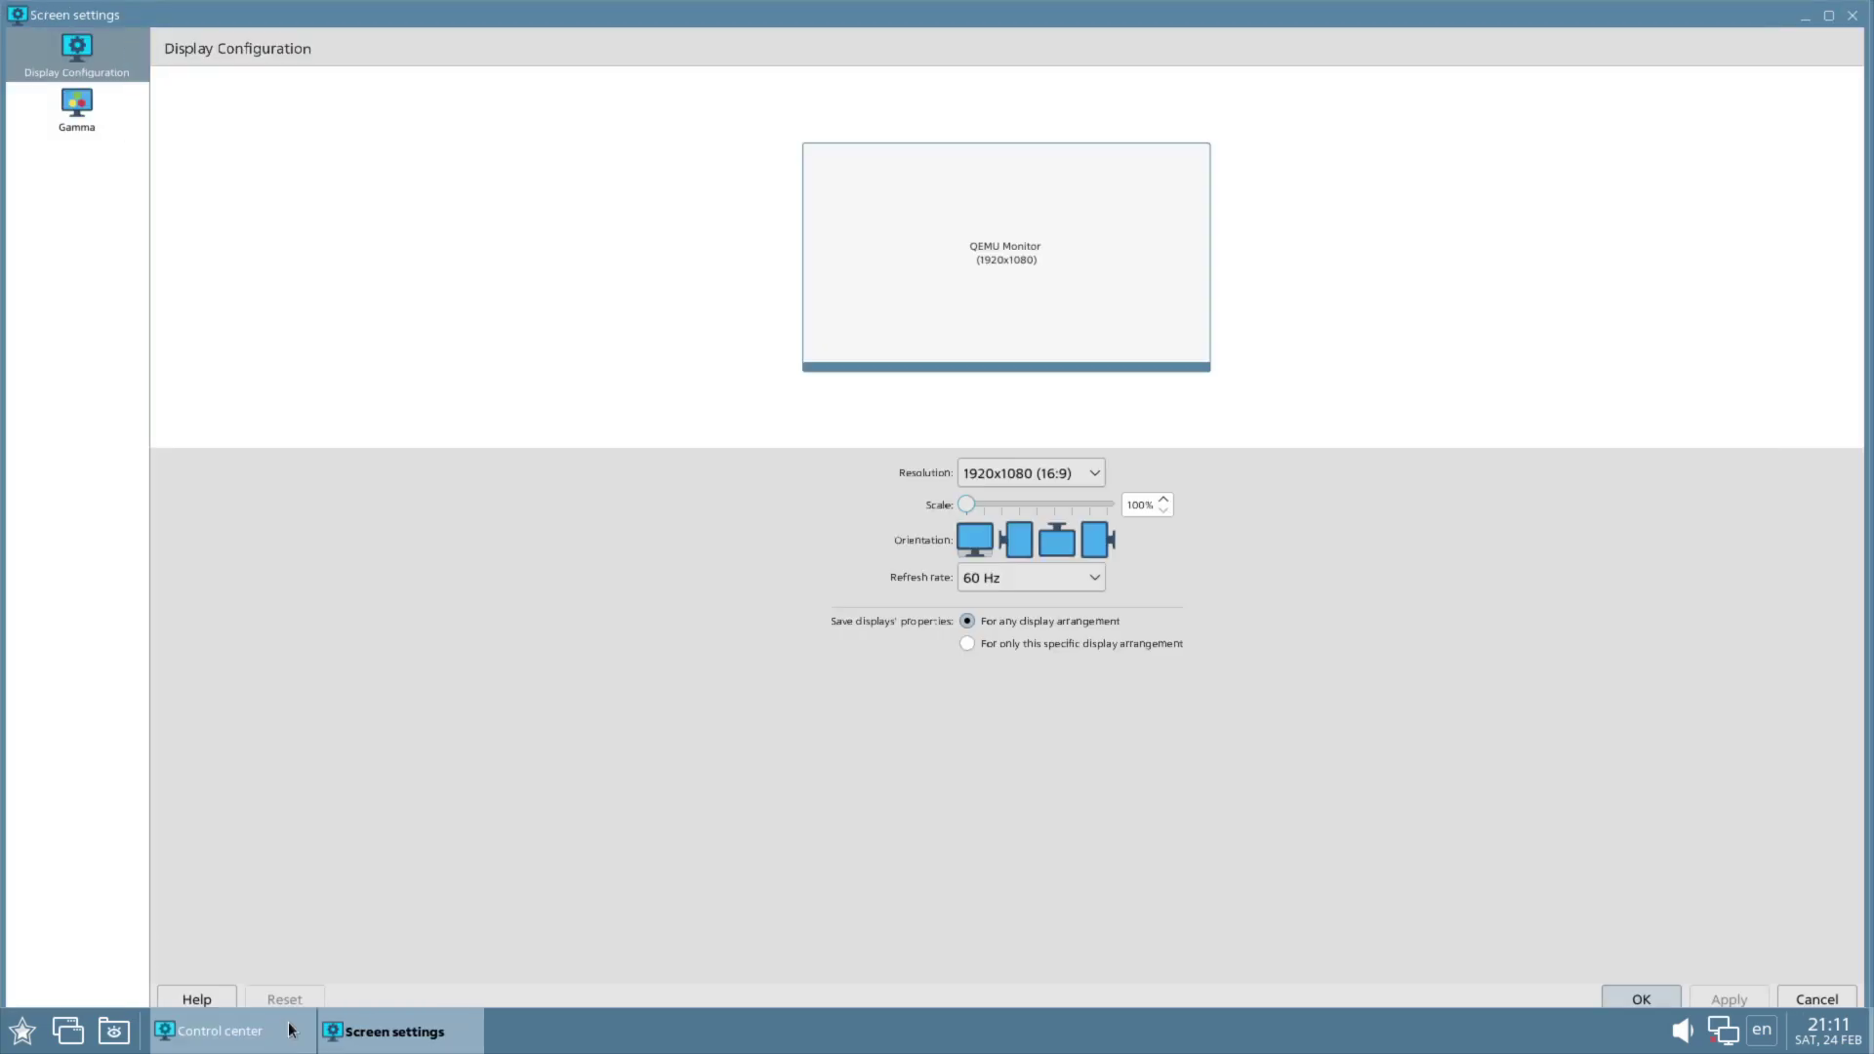
{"action": "left_click", "coordinate": [1853, 16]}
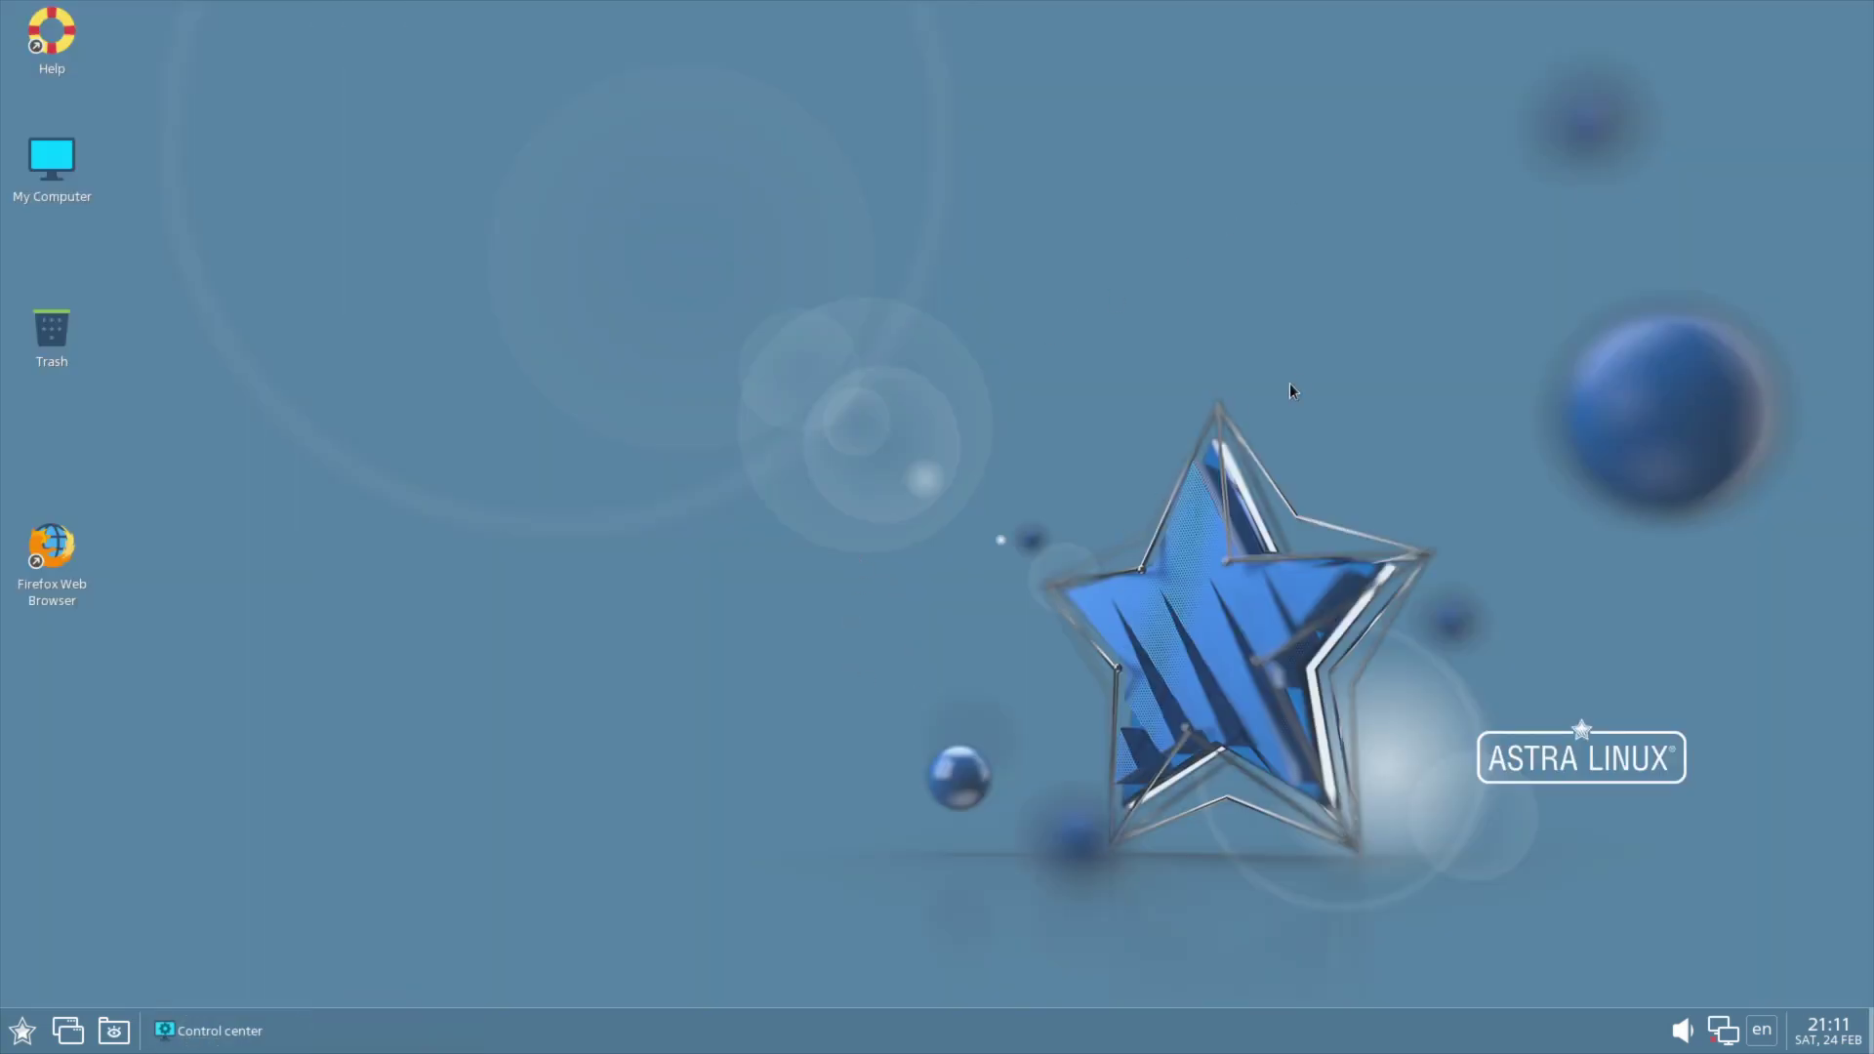
Step: Close the Control Center, then show the start menu's Office submenu with LibreOffice, GoldenDict and Kate
{"action": "left_click", "coordinate": [214, 1031]}
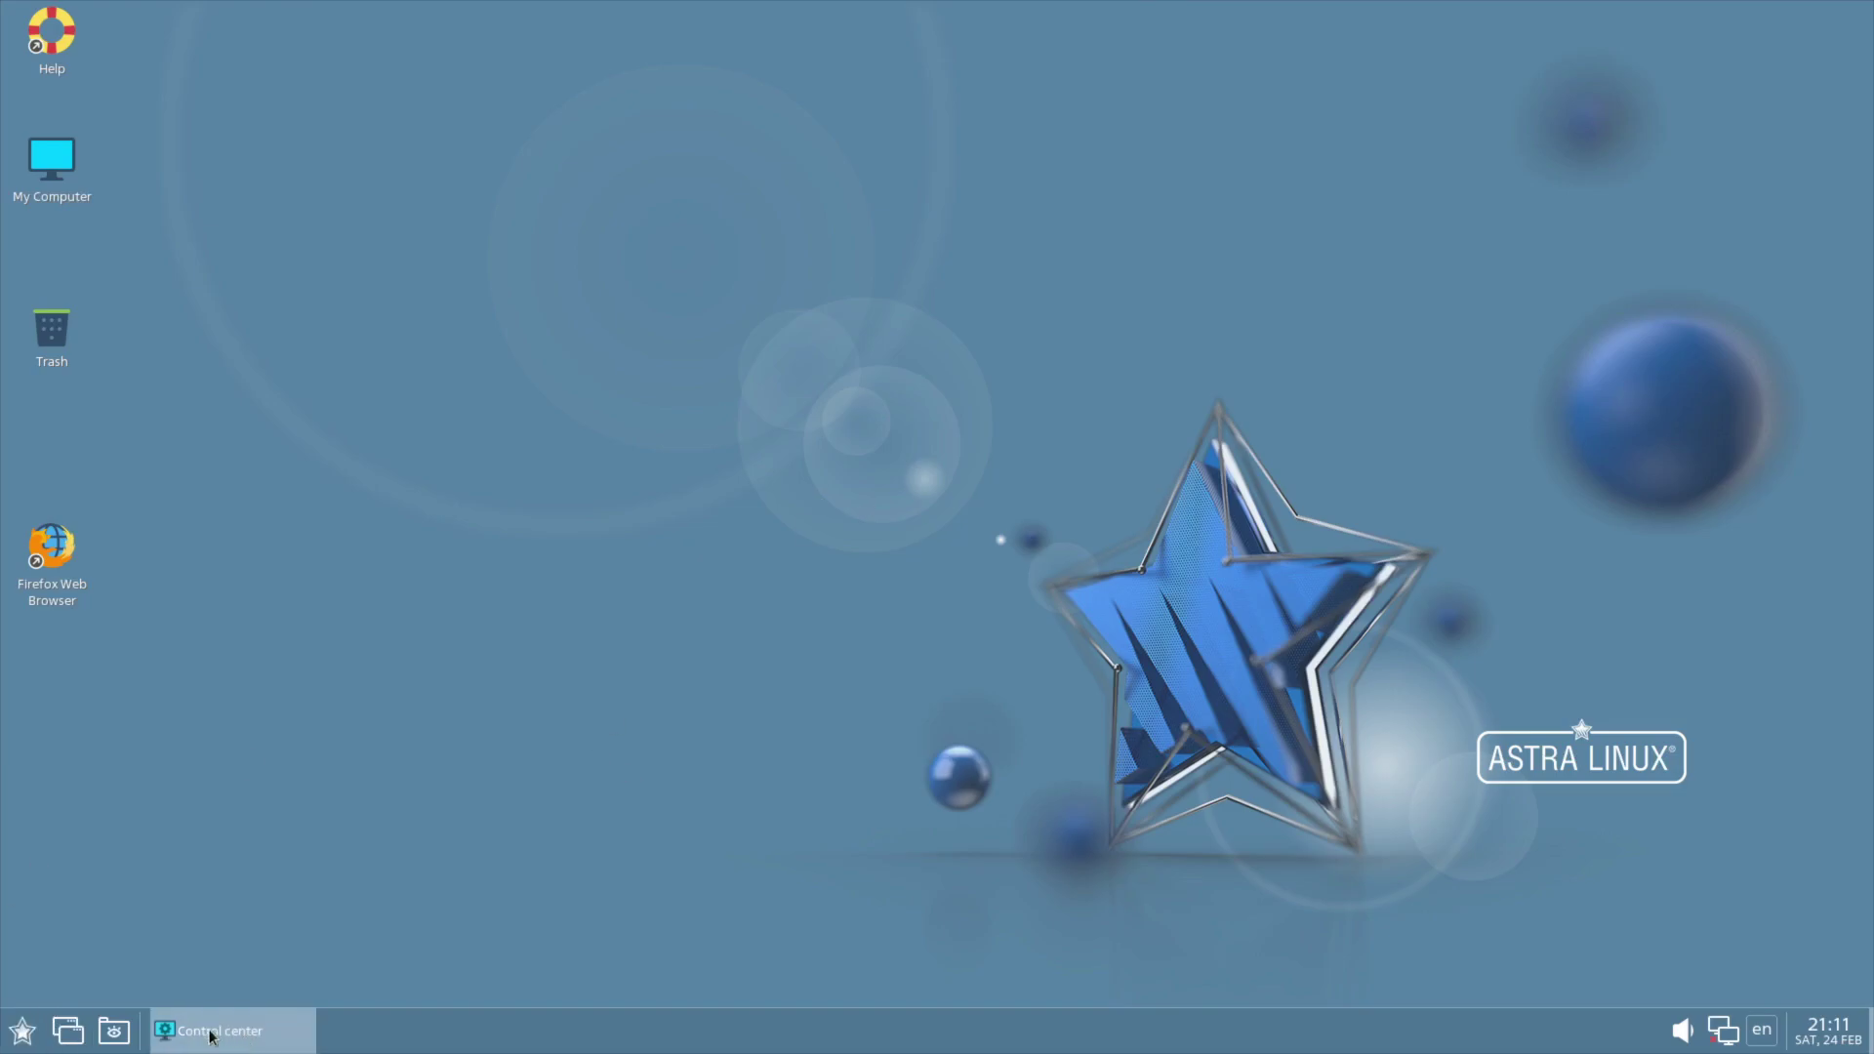
{"action": "left_click", "coordinate": [1863, 12]}
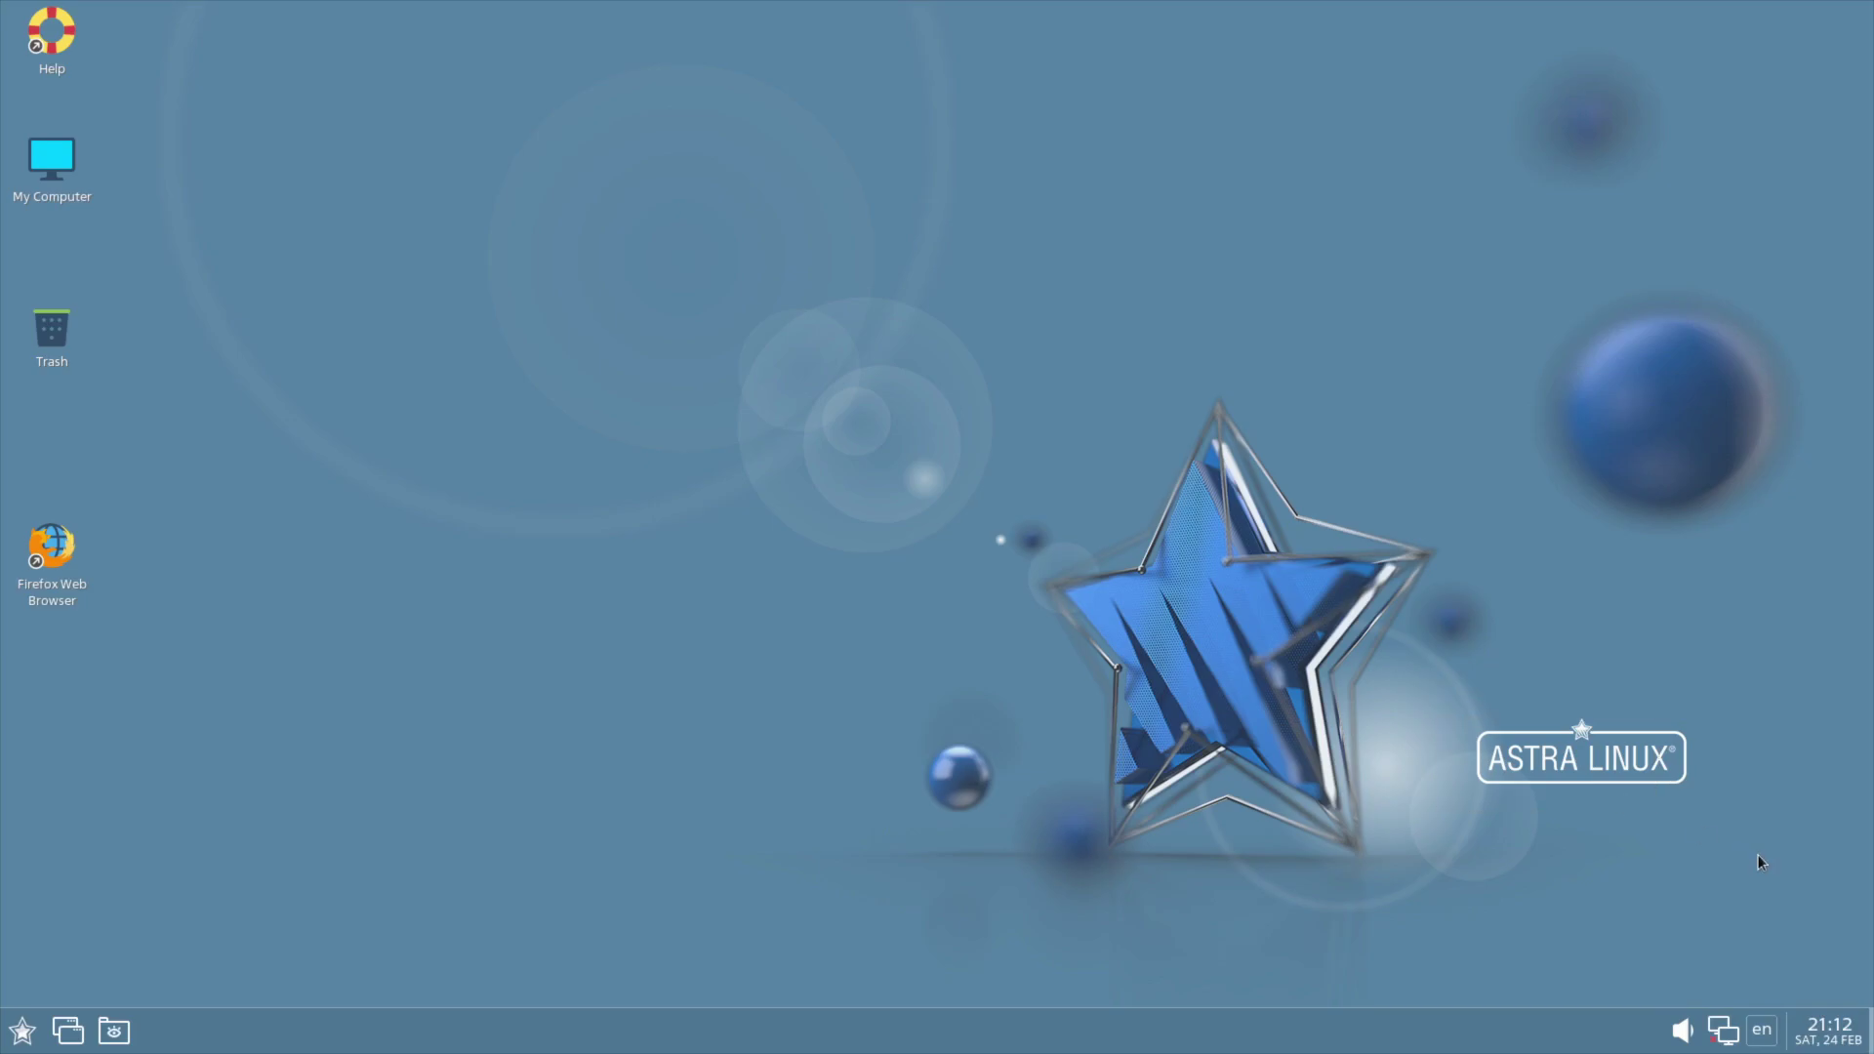
{"action": "left_click_drag", "start_coordinate": [1758, 851], "coordinate": [1415, 724]}
{"action": "left_click", "coordinate": [21, 1041]}
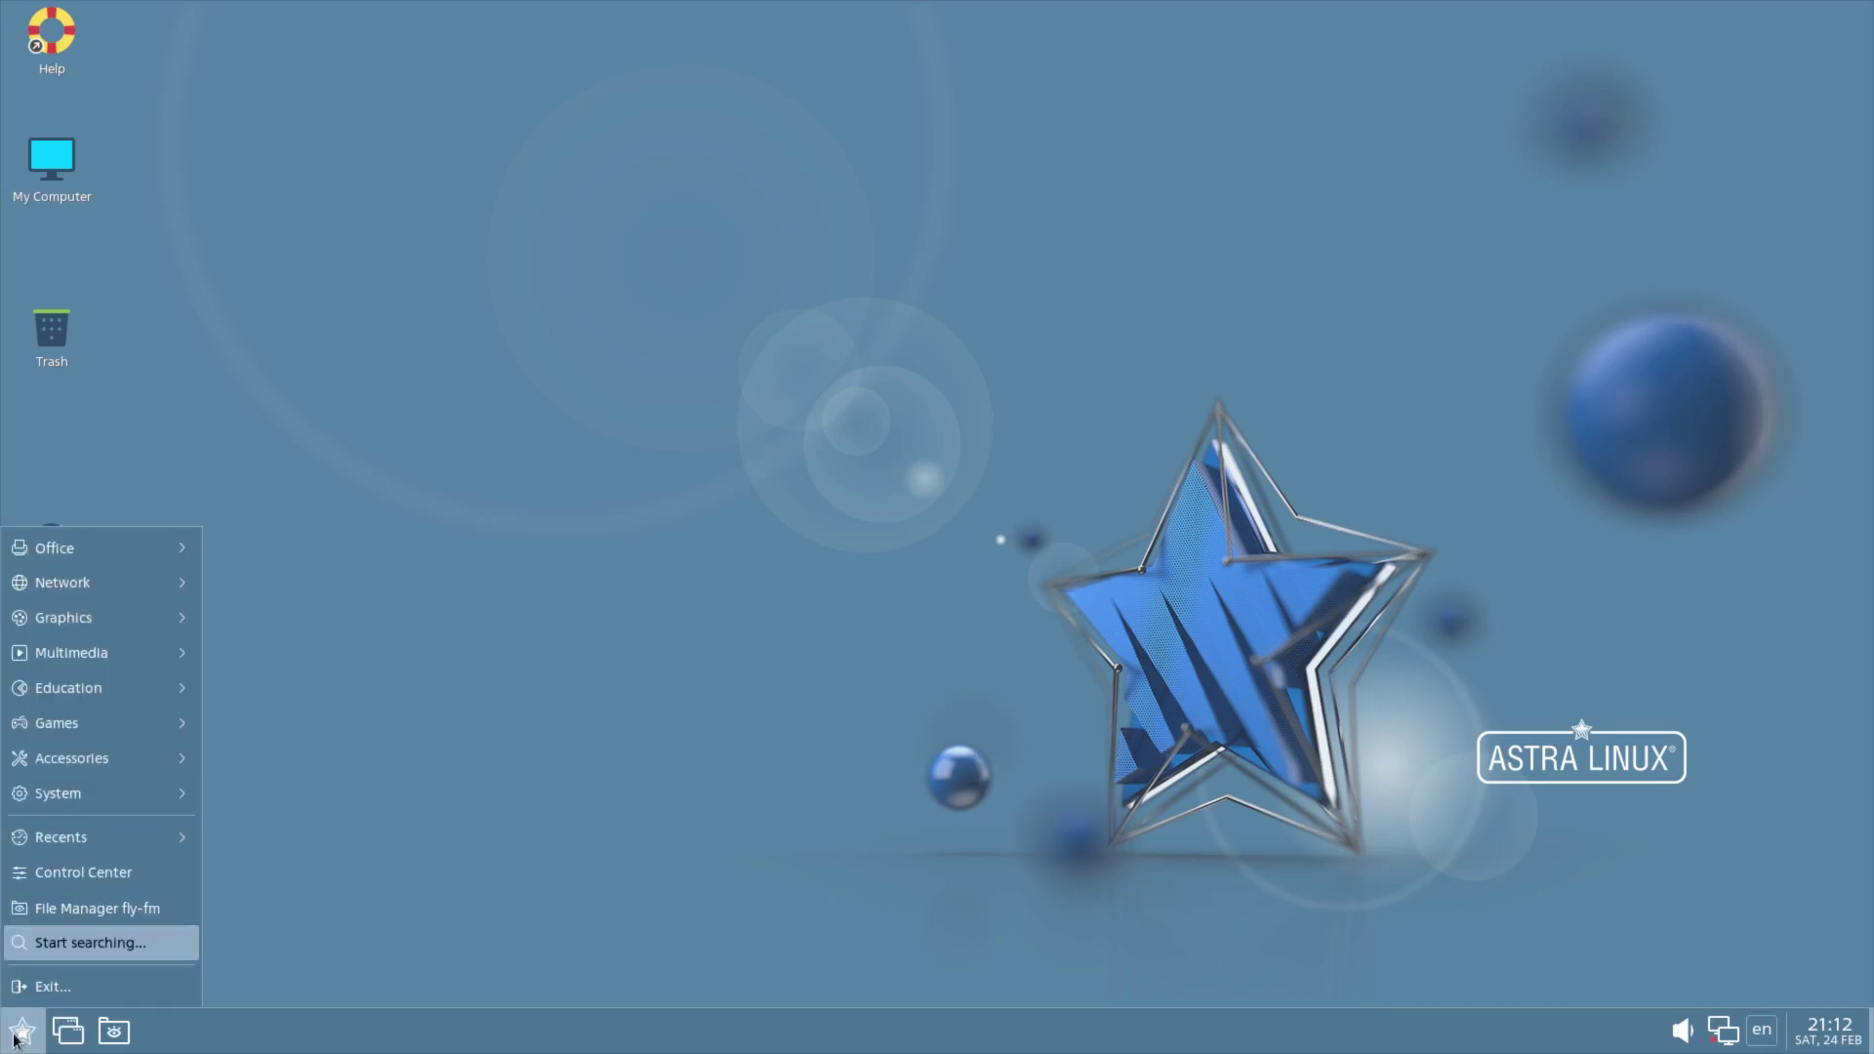
{"action": "mouse_move", "coordinate": [73, 553]}
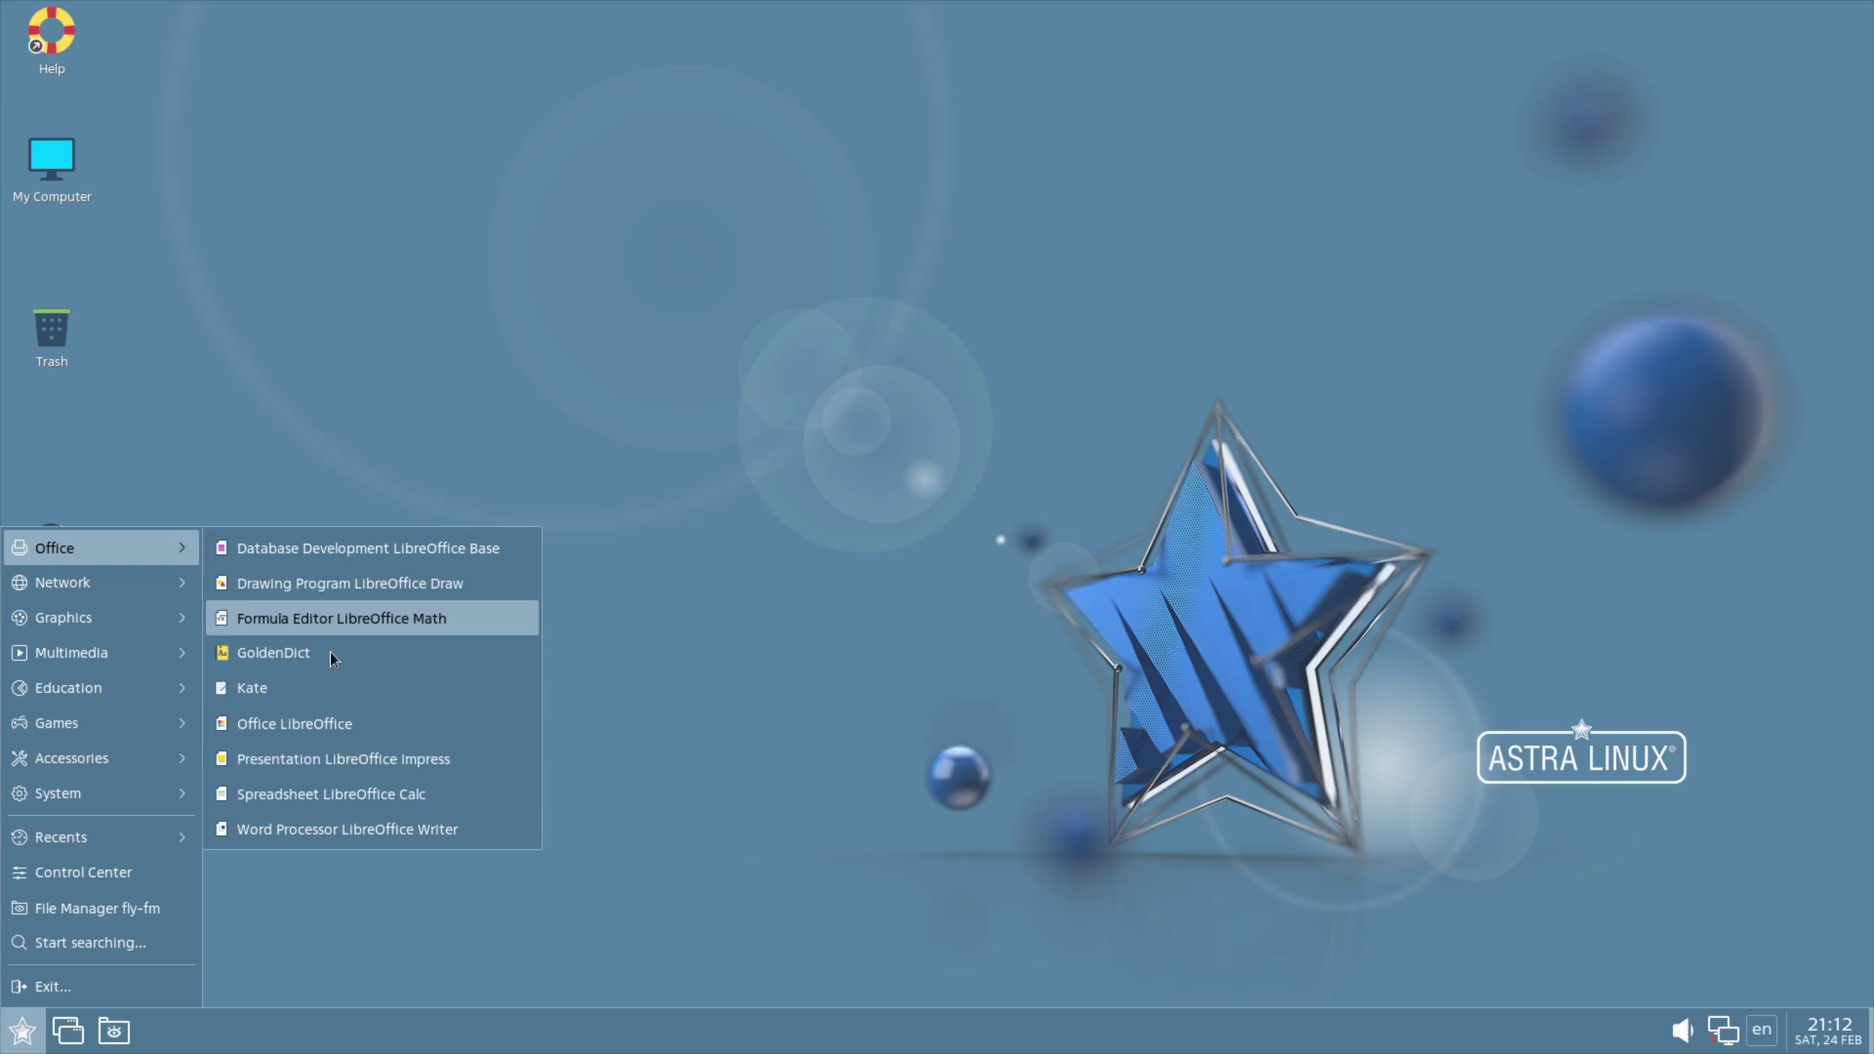
Step: Start a blank Writer document, then read and close the About AstraLinux LibreOffice extension page
{"action": "left_click", "coordinate": [314, 732]}
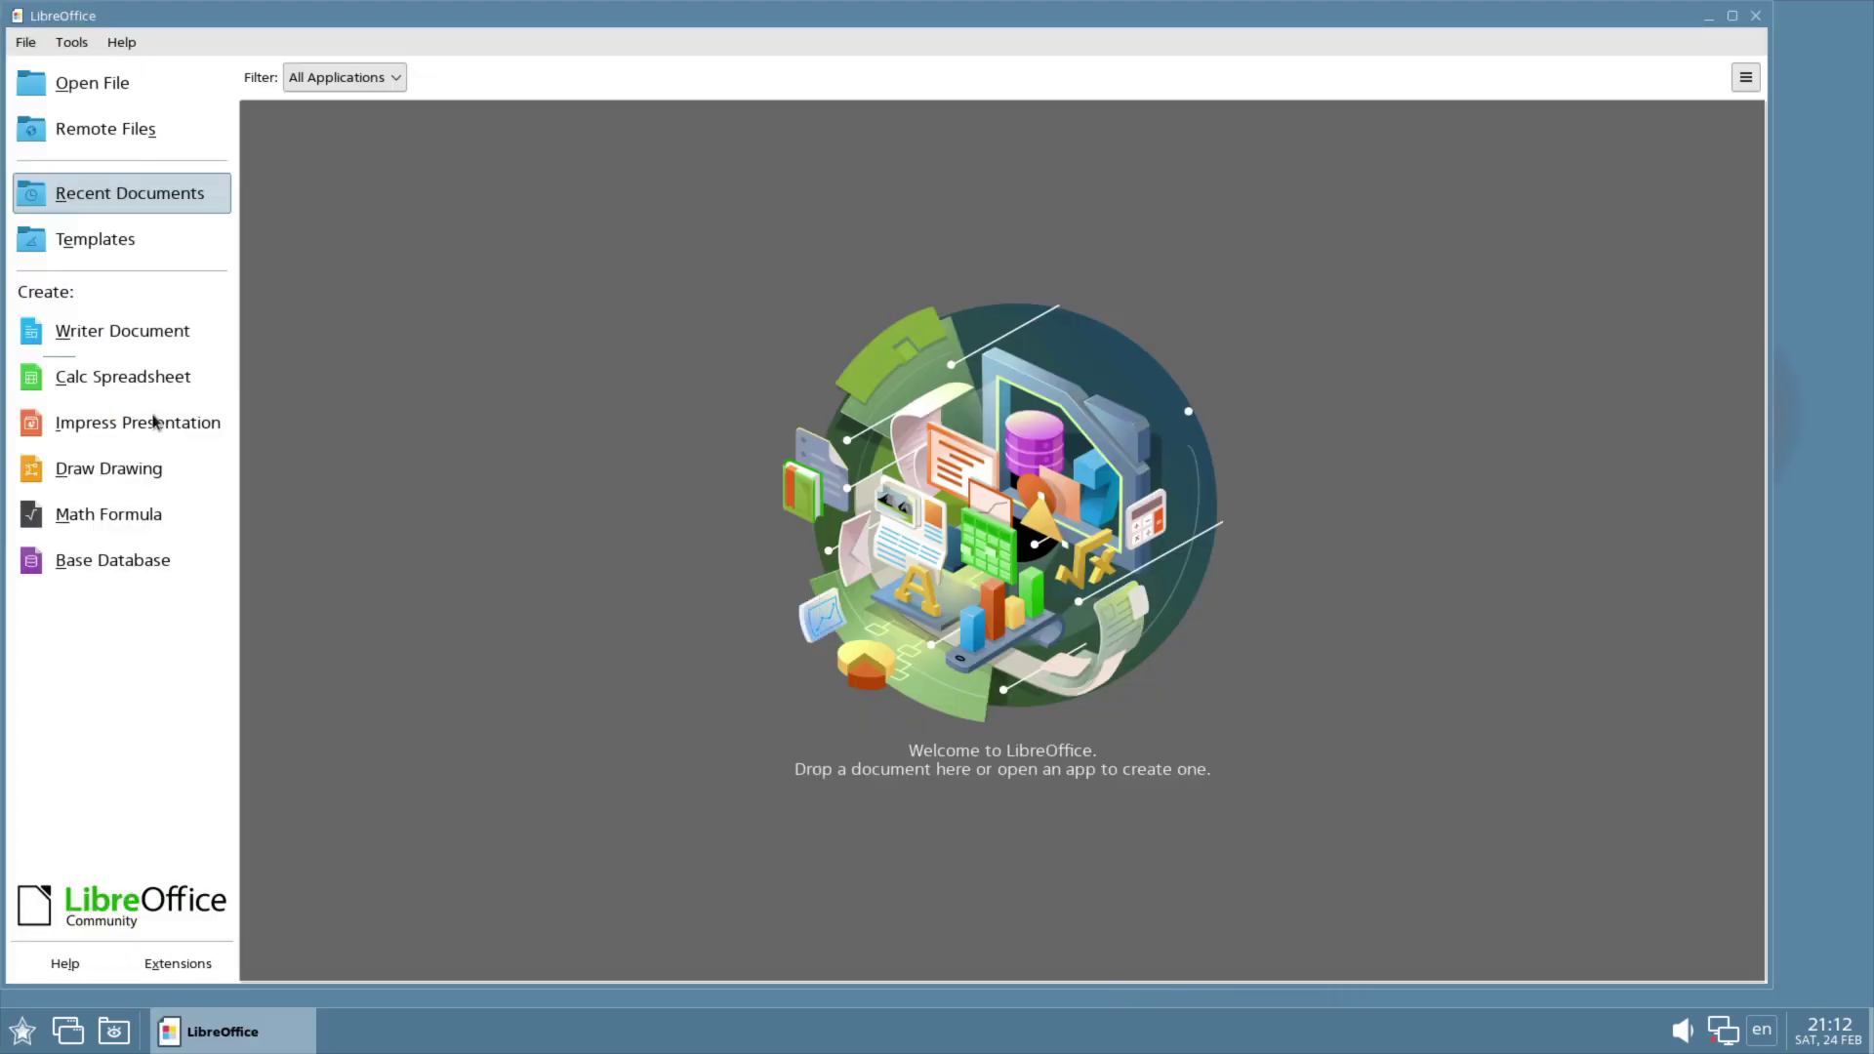
{"action": "left_click", "coordinate": [86, 332]}
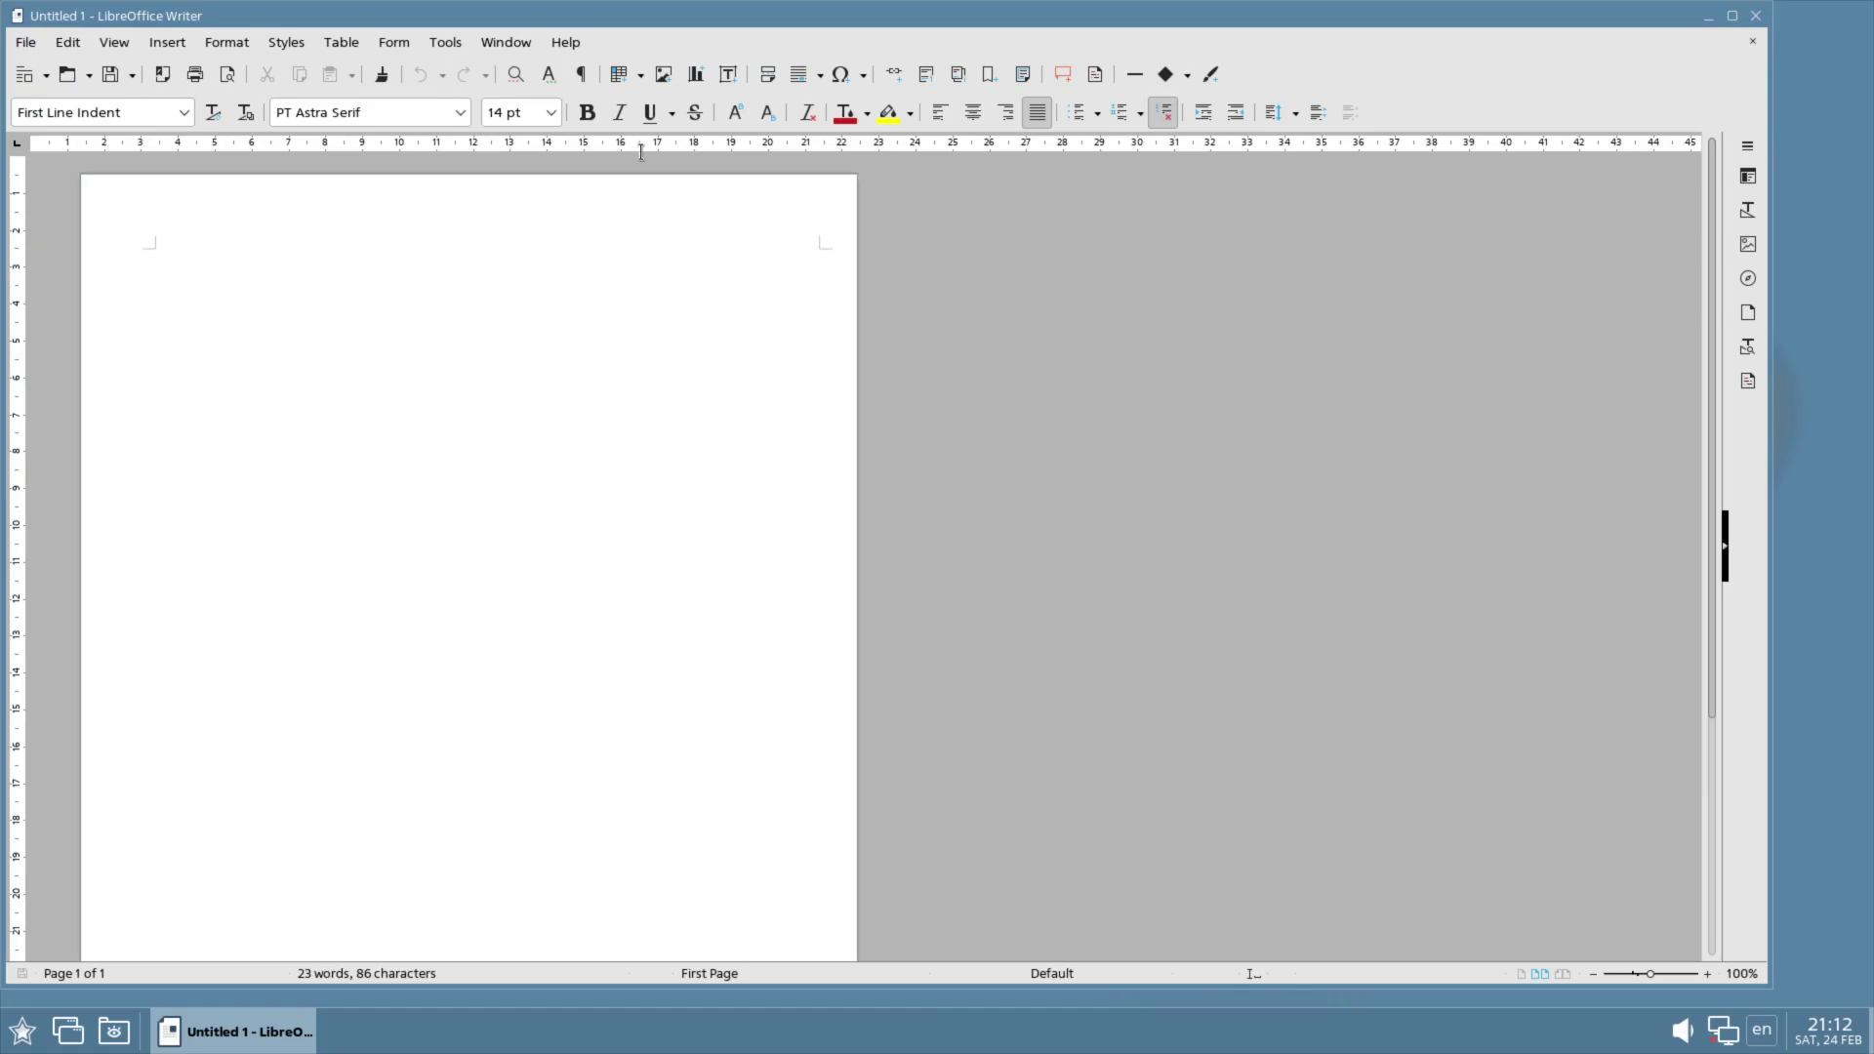
{"action": "left_click", "coordinate": [566, 42]}
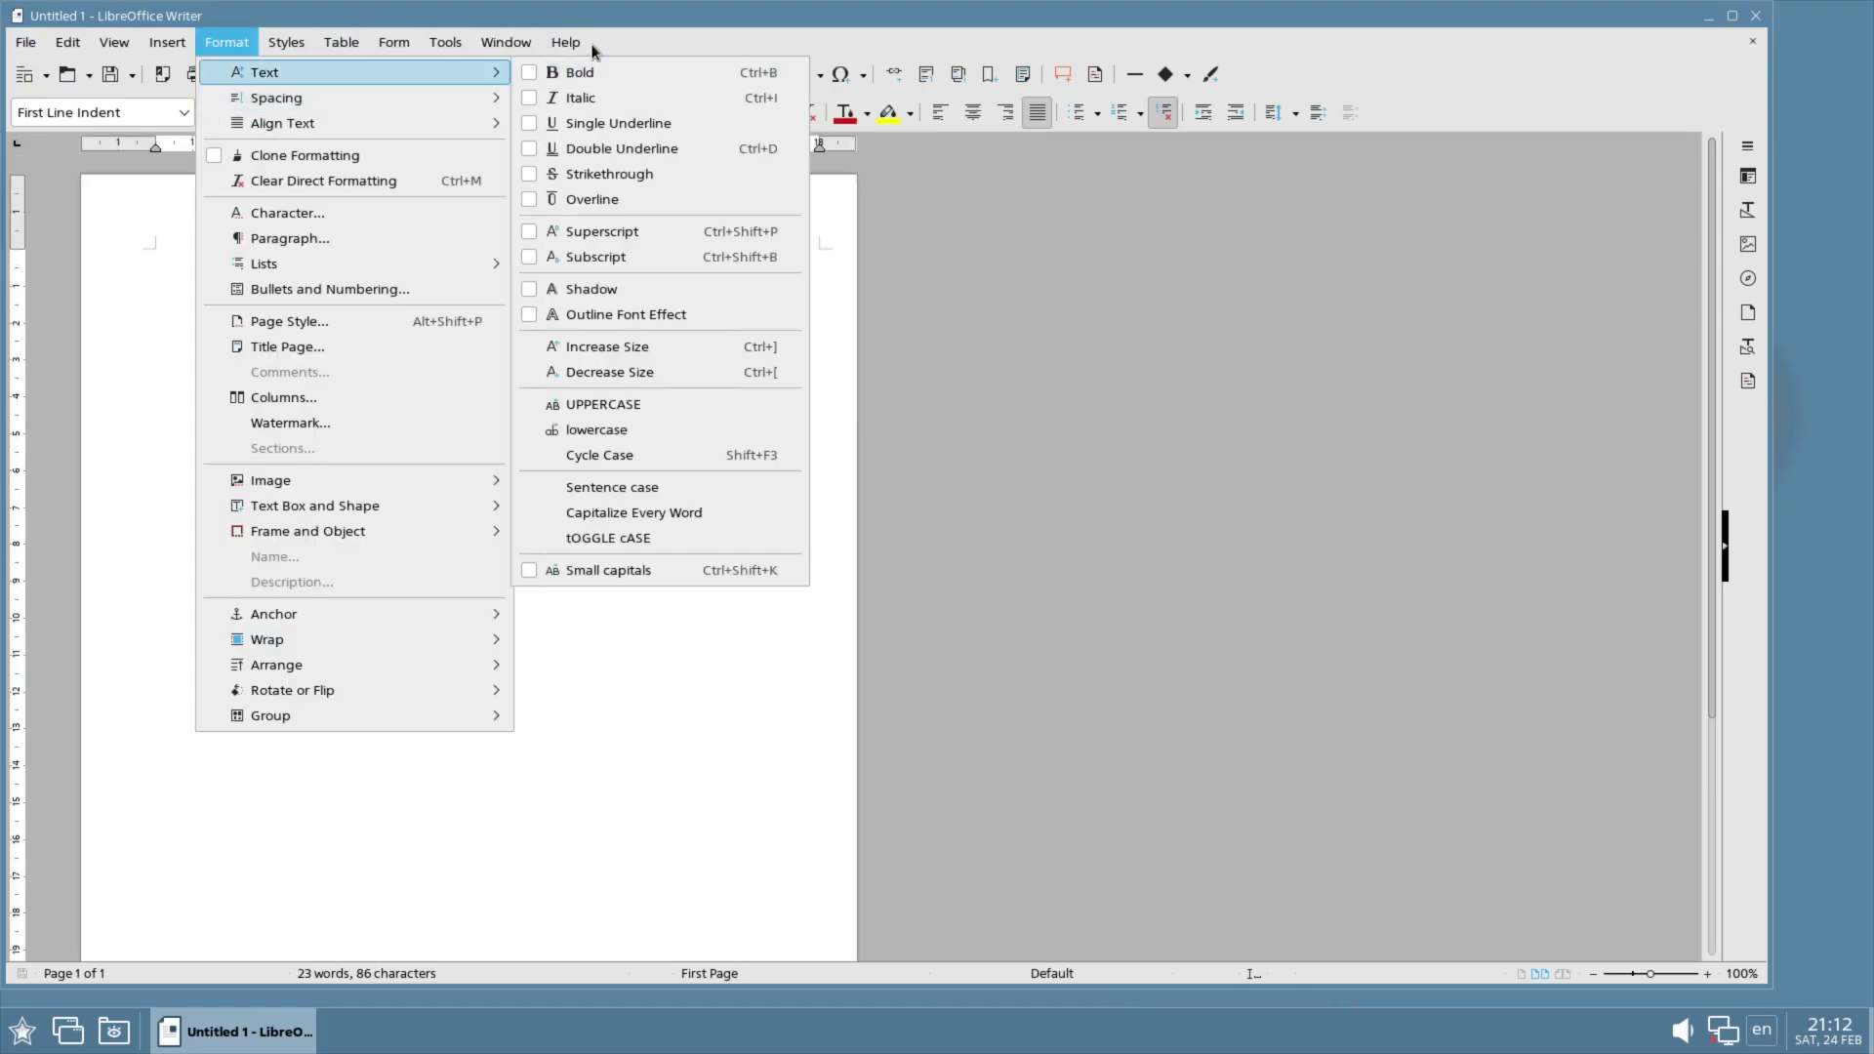
{"action": "mouse_move", "coordinate": [568, 44]}
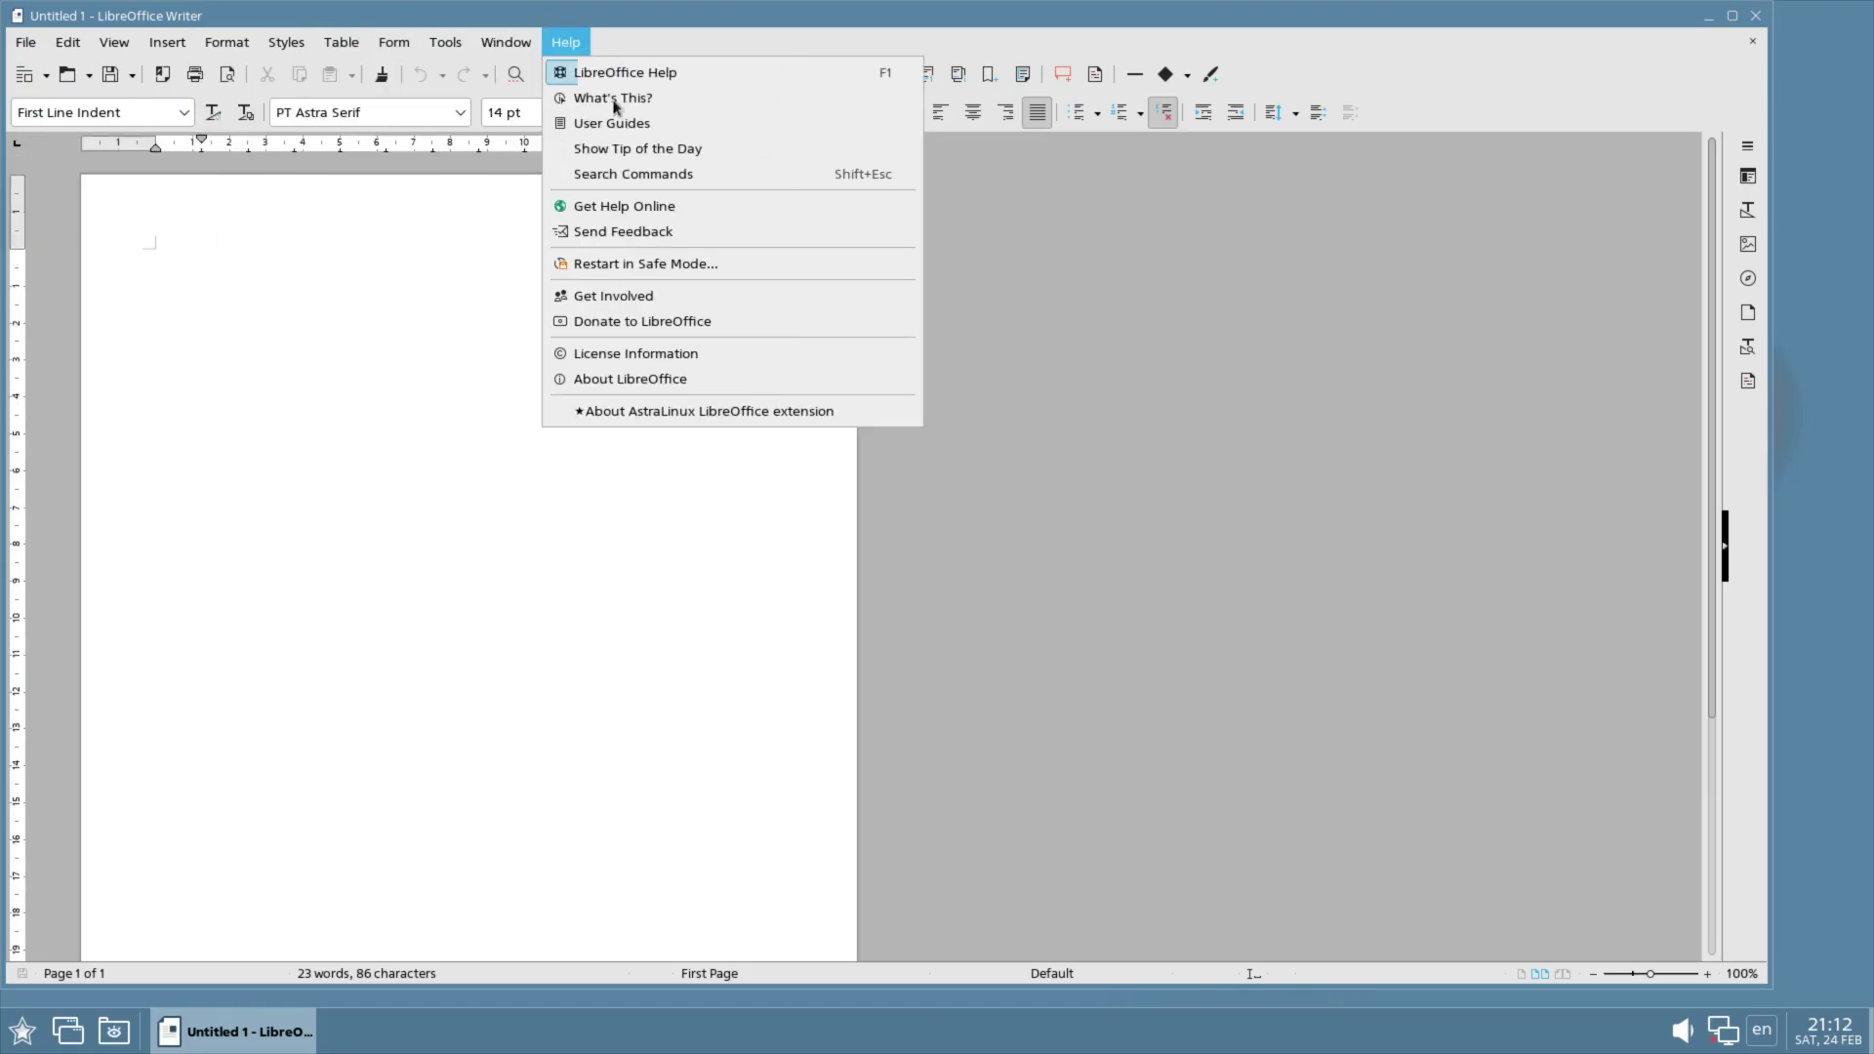
{"action": "left_click", "coordinate": [600, 412]}
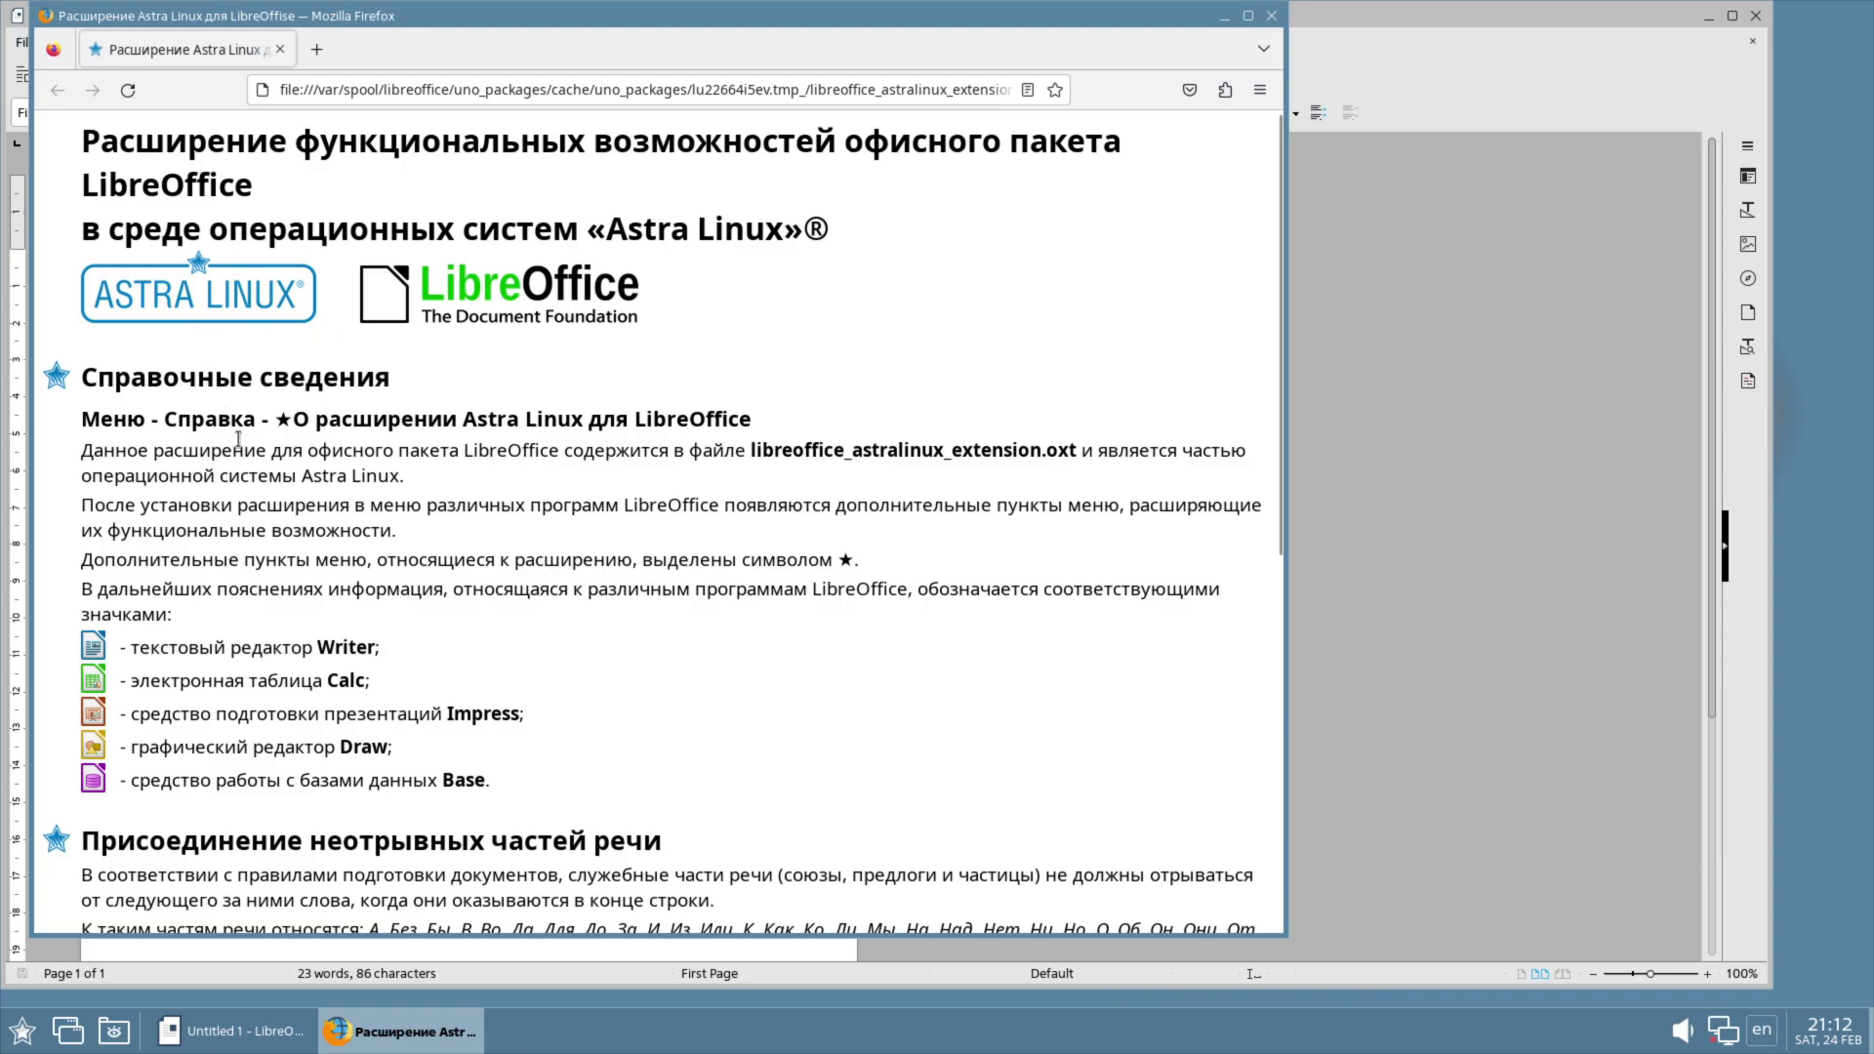
{"action": "scroll", "coordinate": [238, 439], "scroll_direction": "down", "scroll_amount": 7}
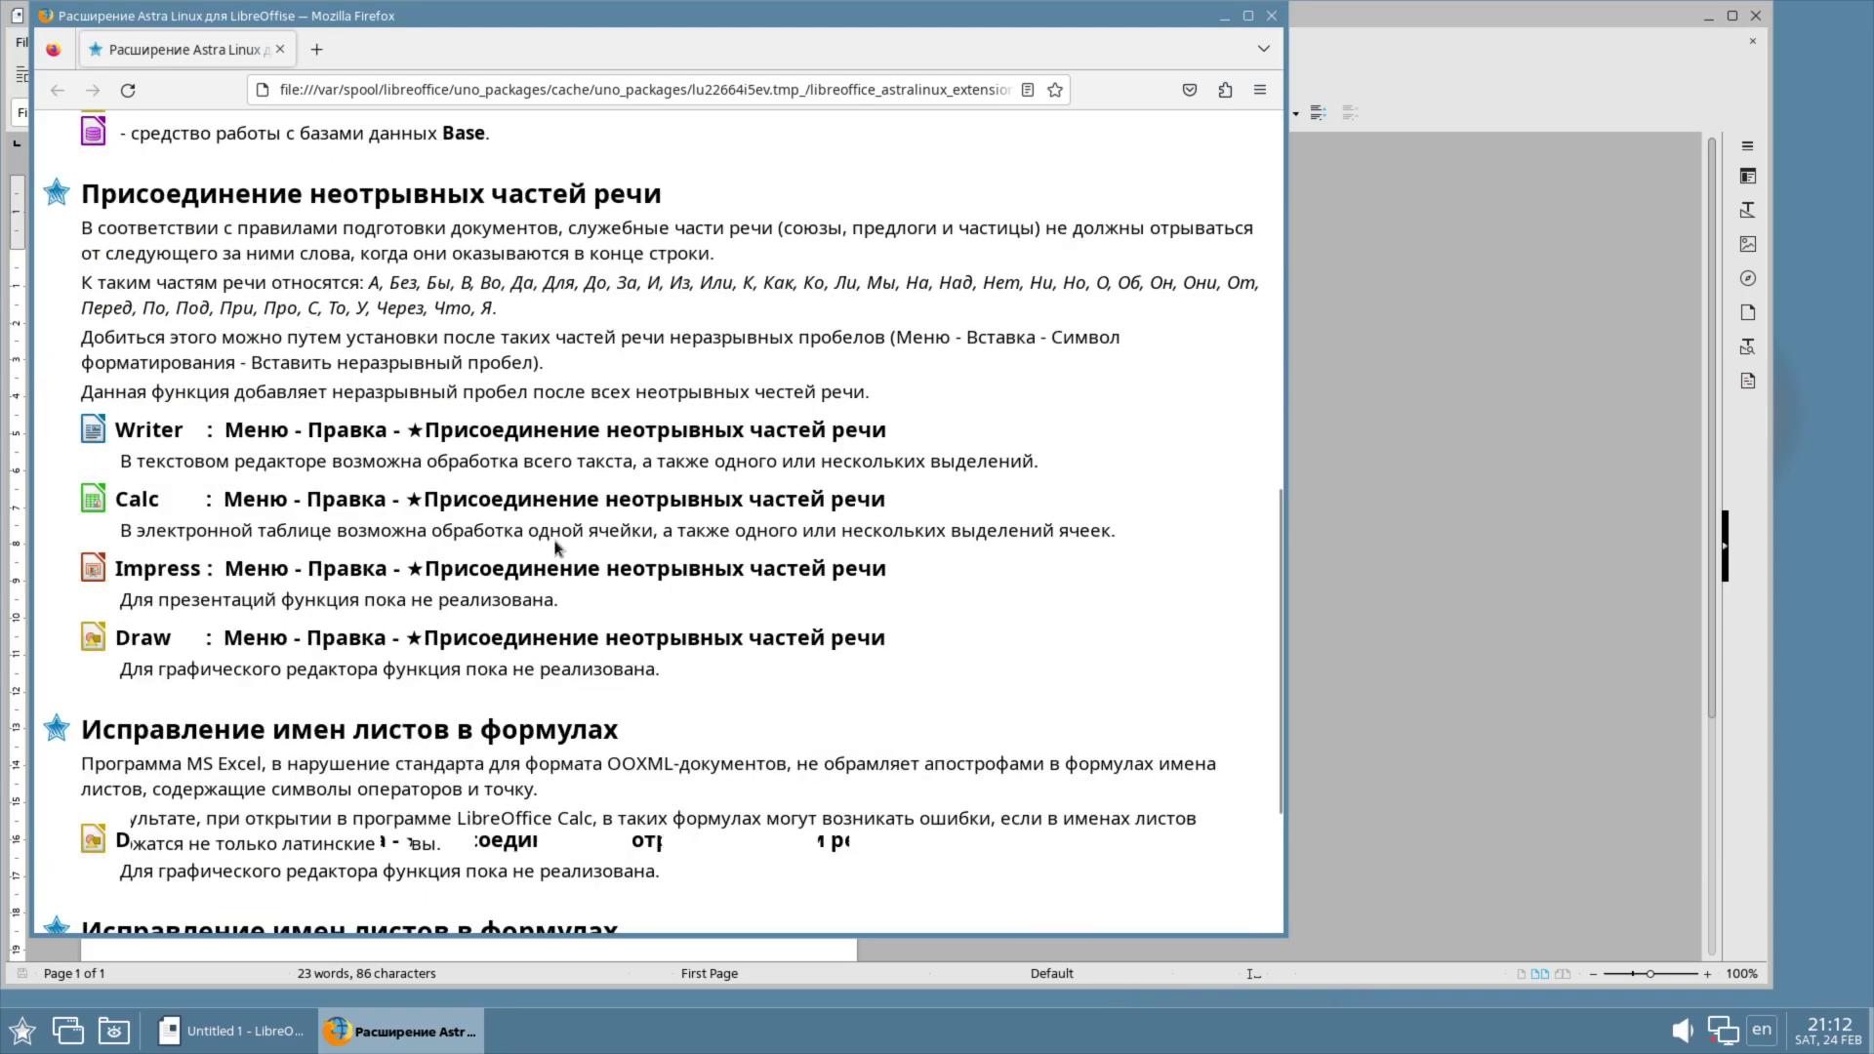
{"action": "left_click", "coordinate": [1271, 17]}
Step: Review the Astra Linux, Russian dictionary, ICT Shapes and network shapes entries in the Extension Manager, then close it
{"action": "left_click", "coordinate": [506, 43]}
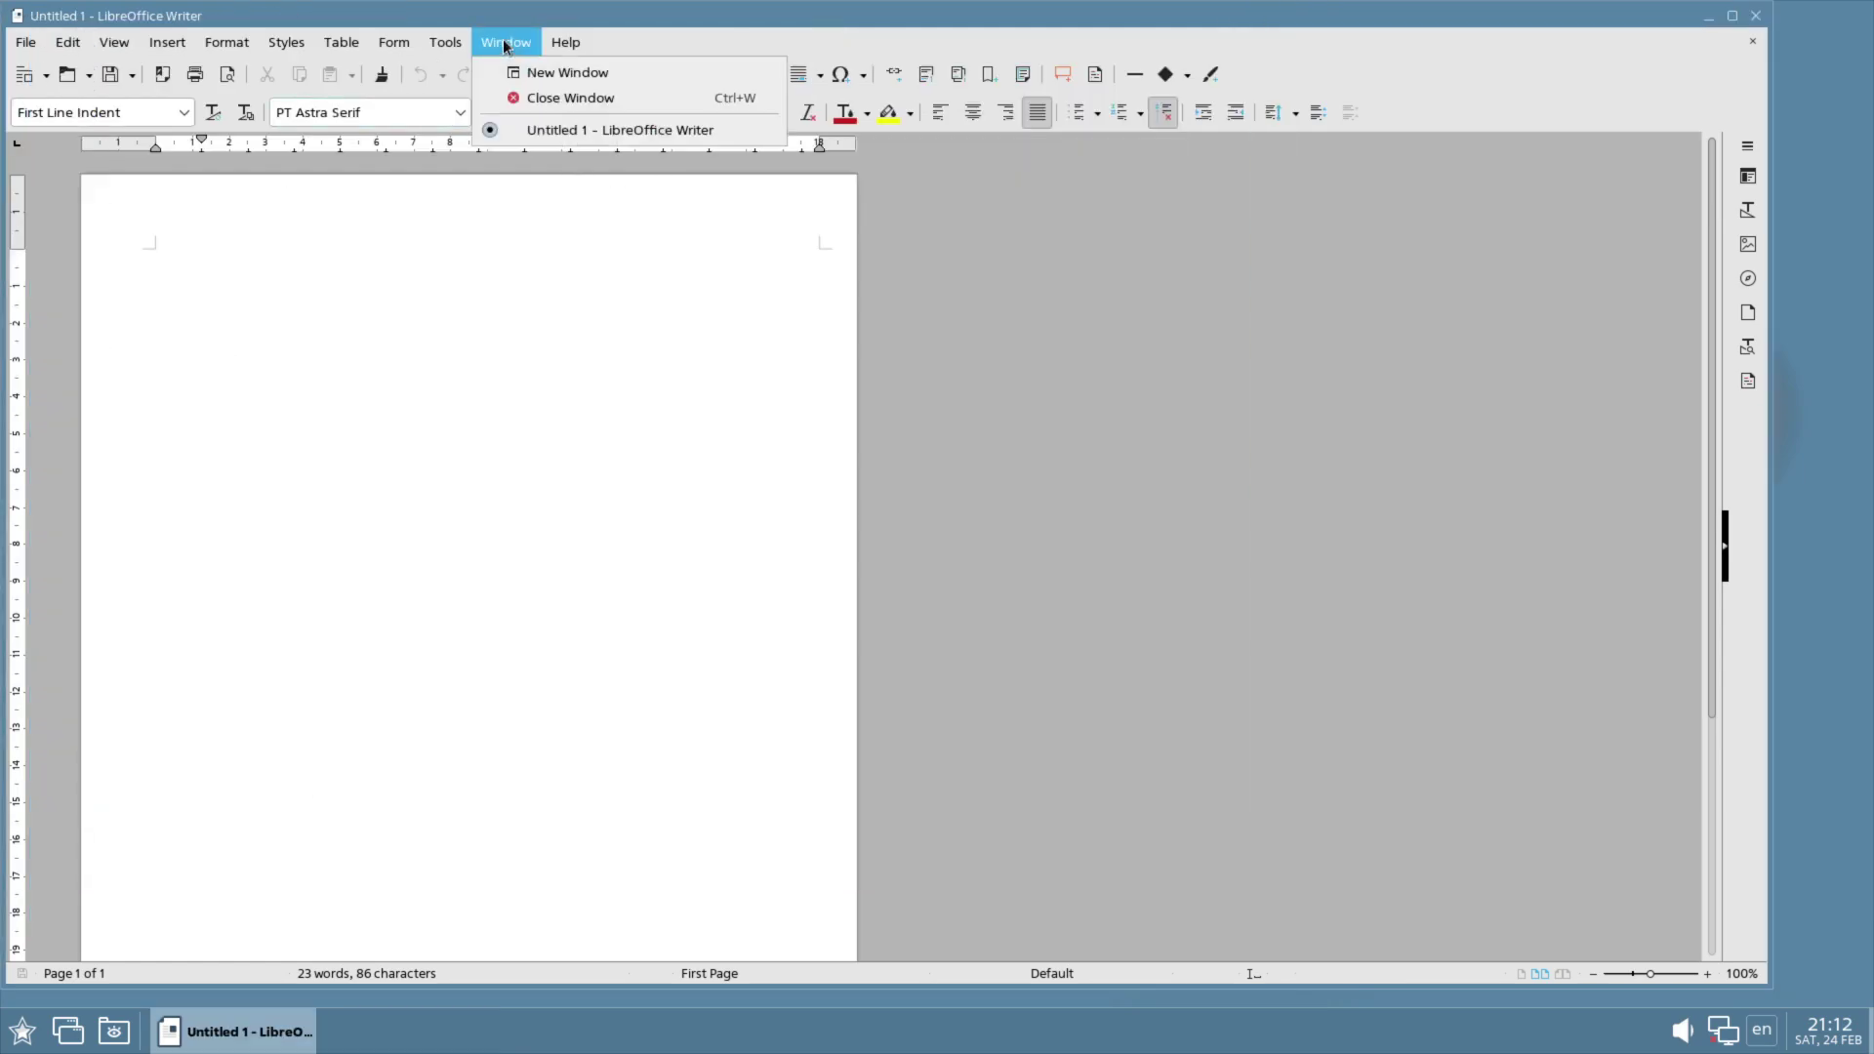
{"action": "mouse_move", "coordinate": [433, 46]}
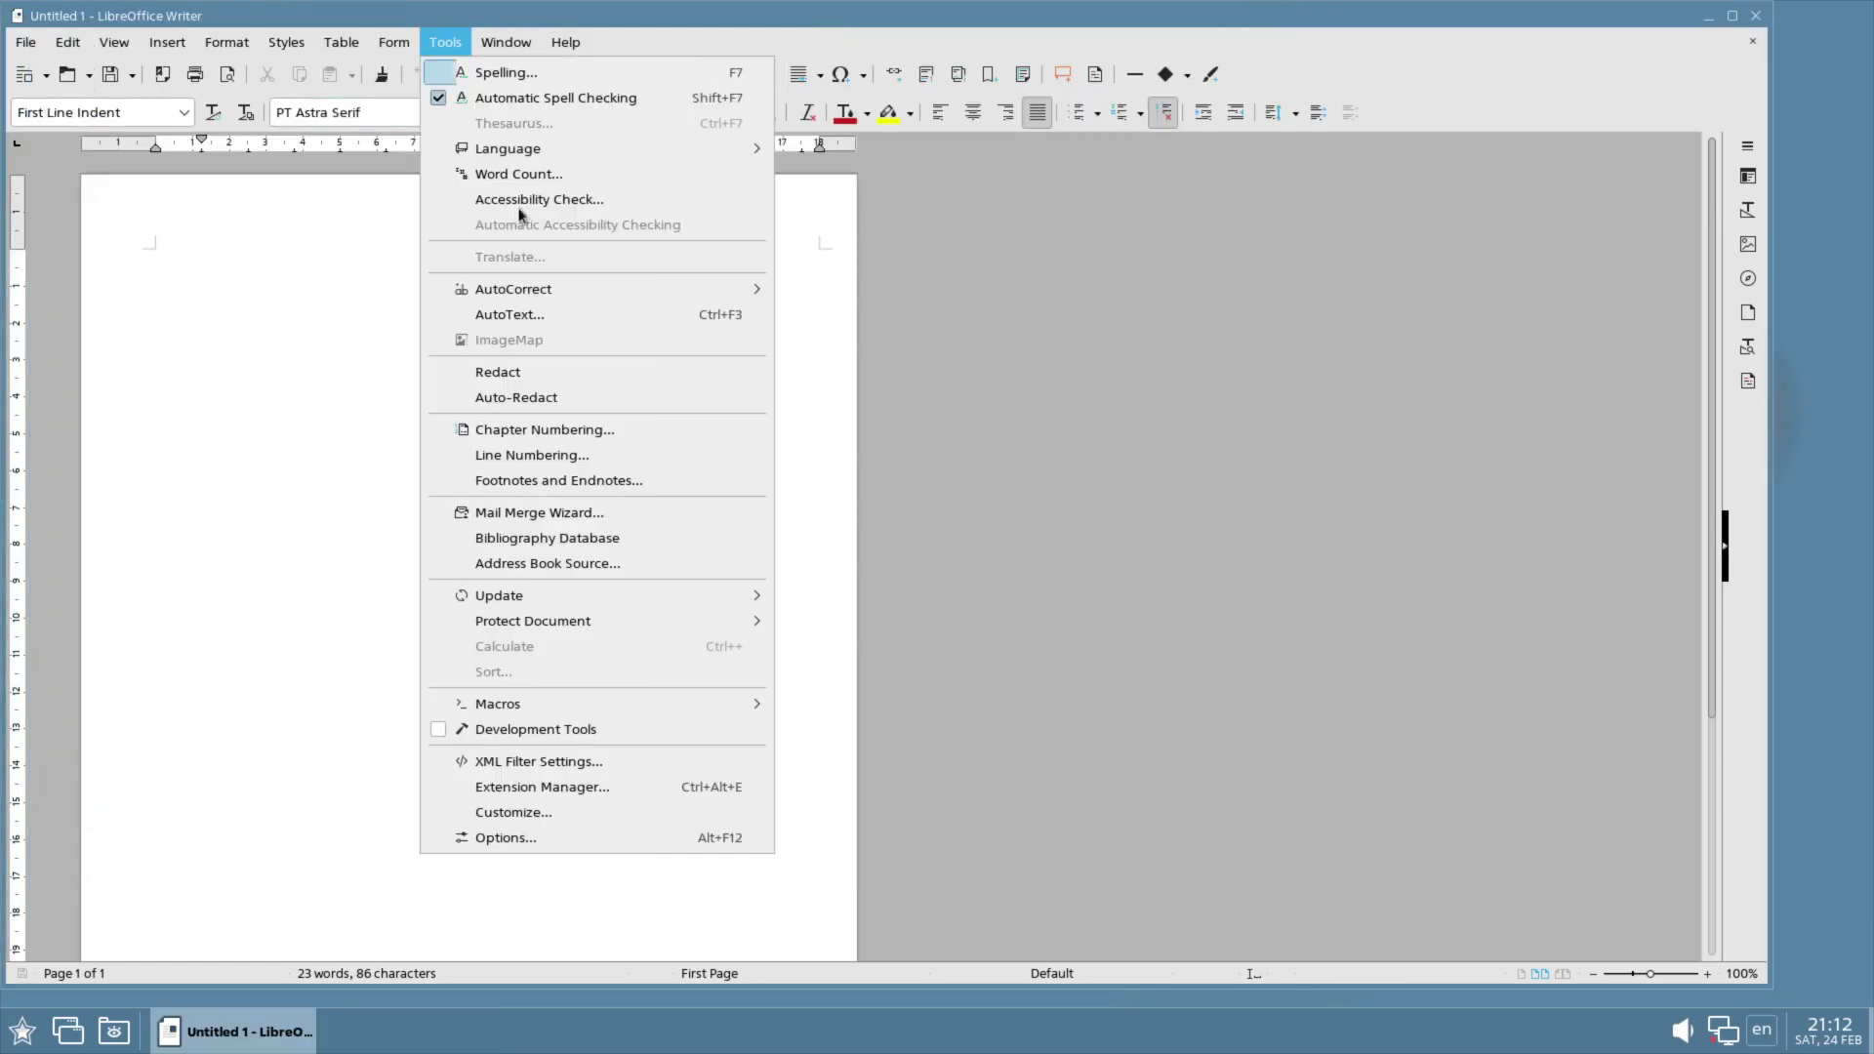
{"action": "left_click", "coordinate": [544, 787]}
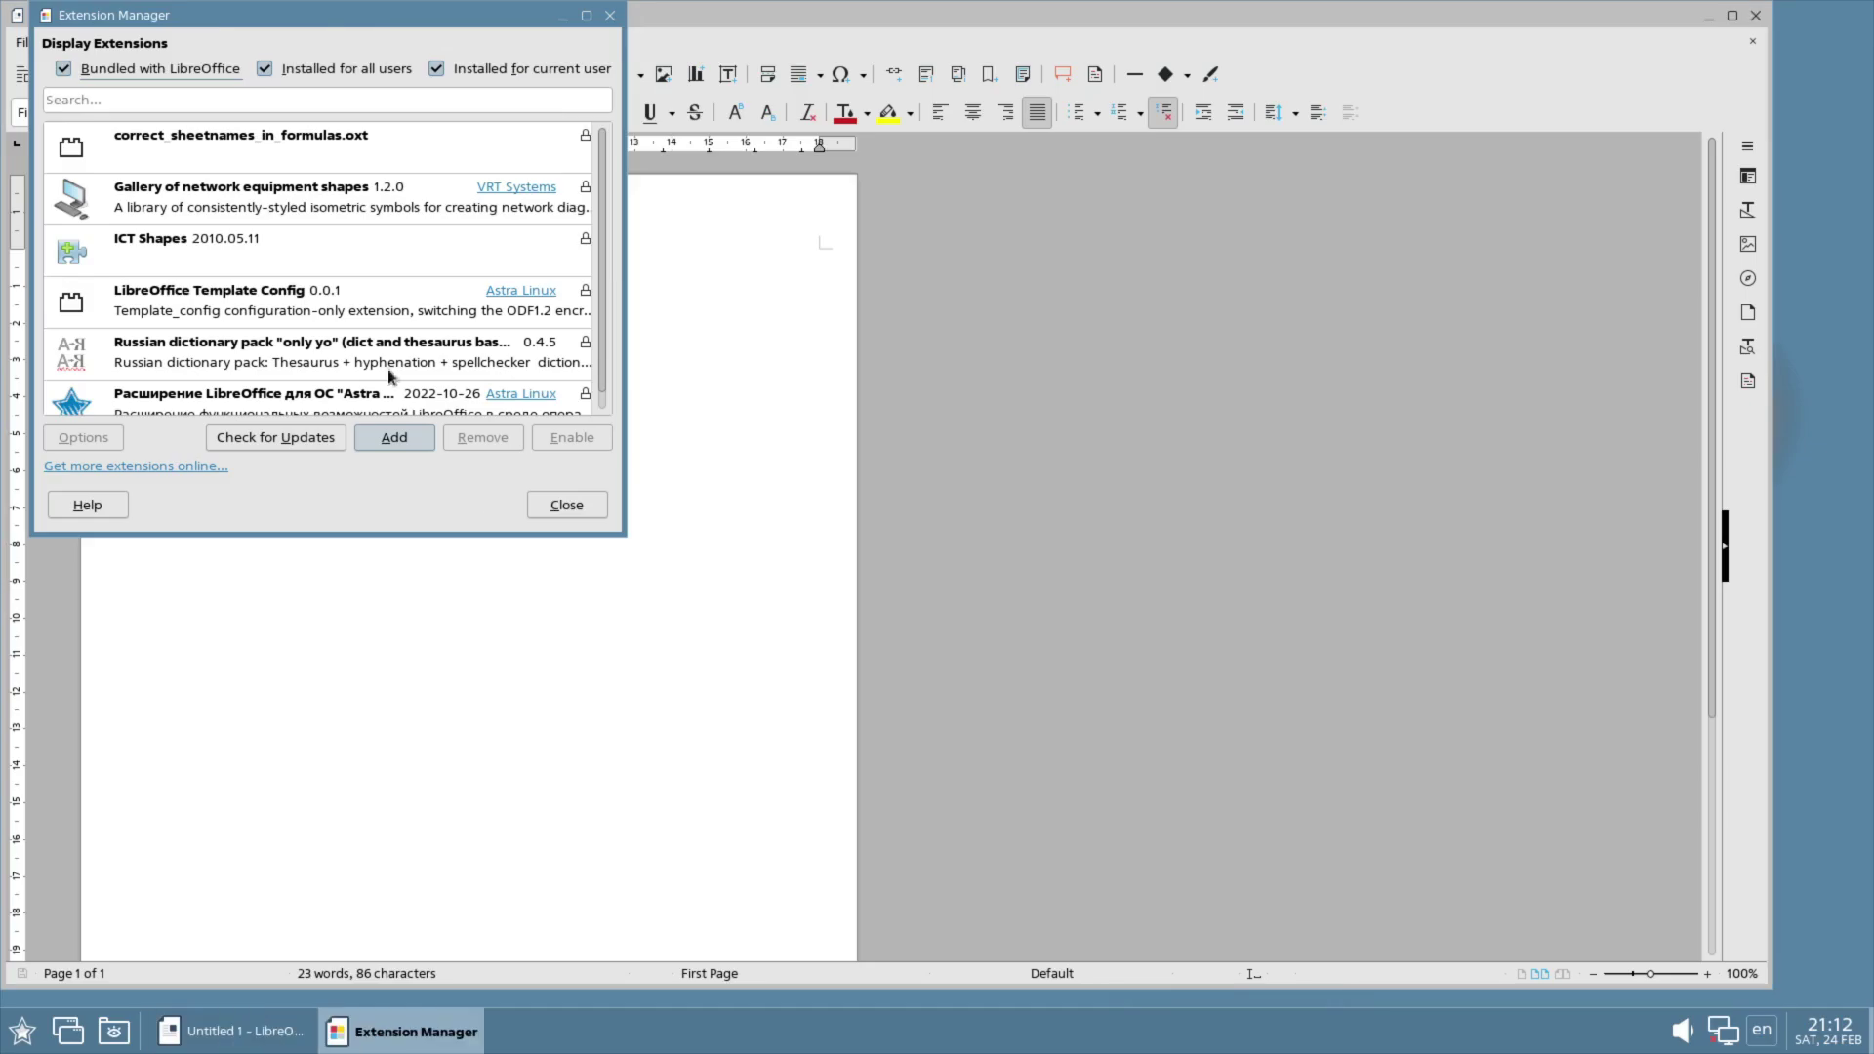
{"action": "left_click", "coordinate": [587, 14]}
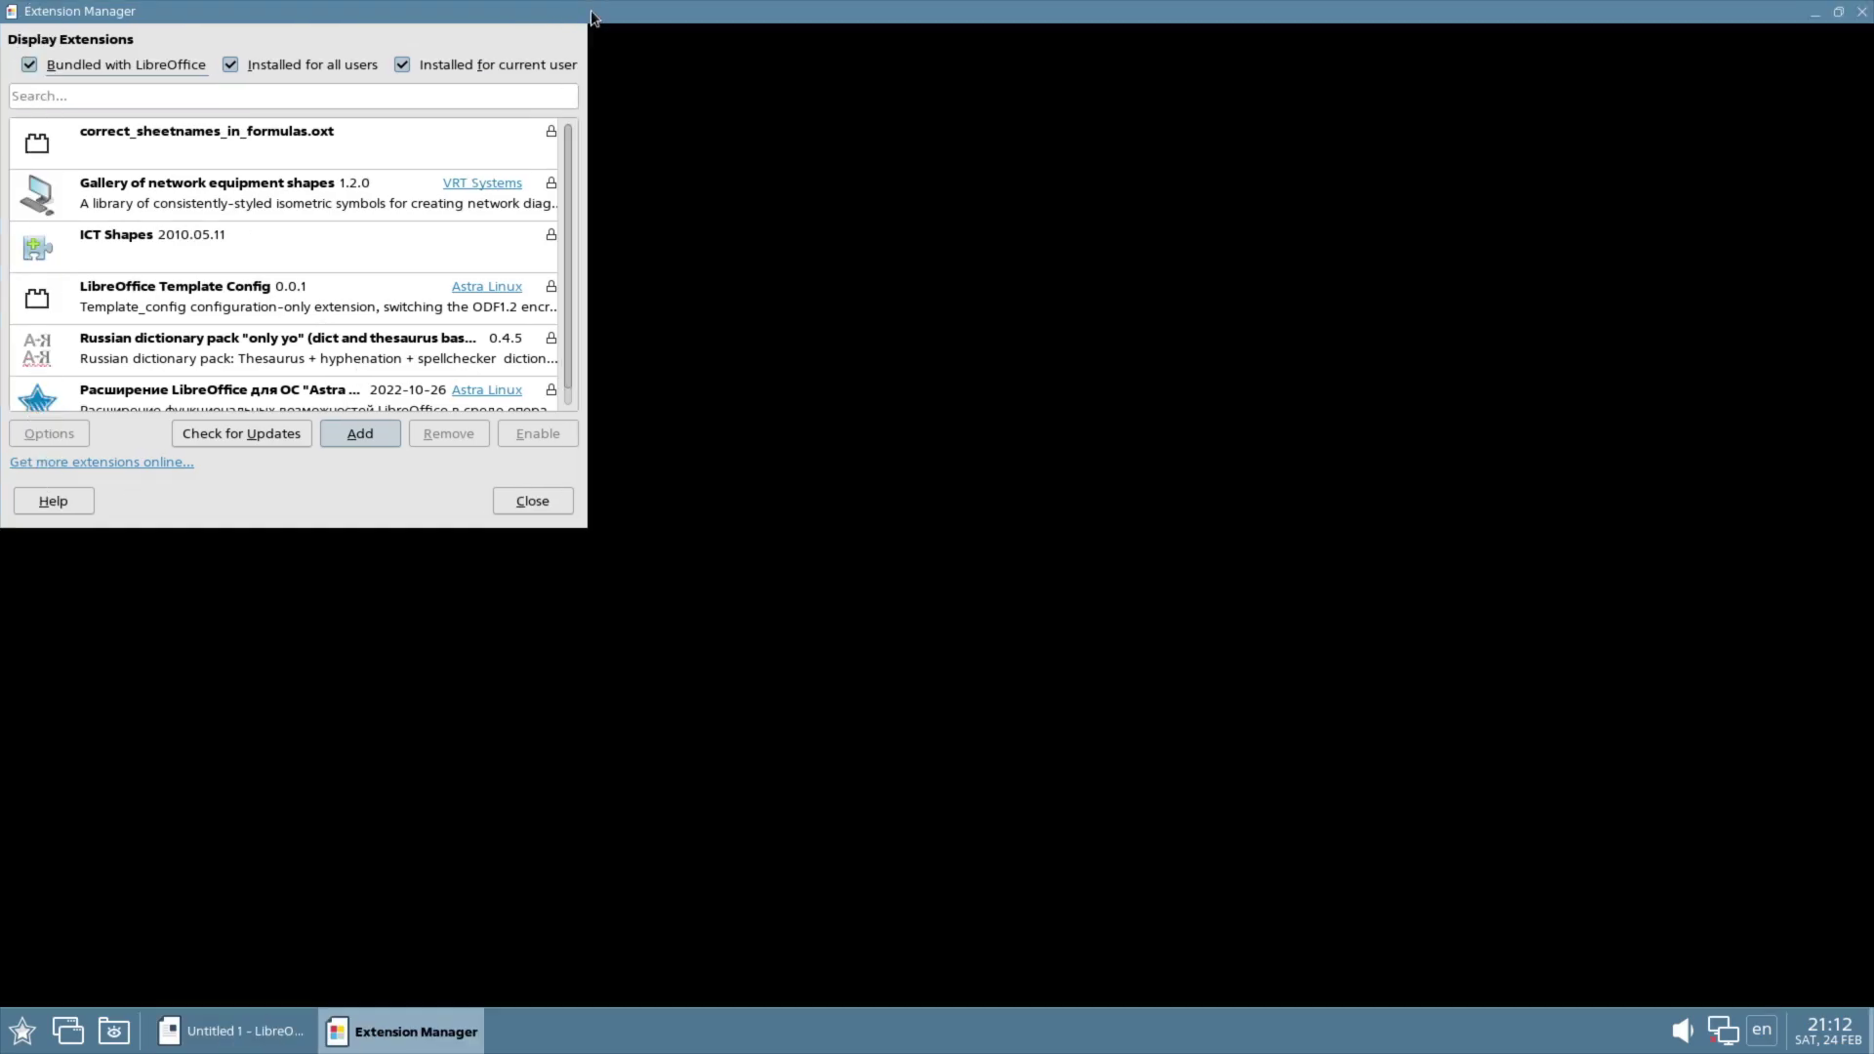
{"action": "left_click", "coordinate": [485, 406]}
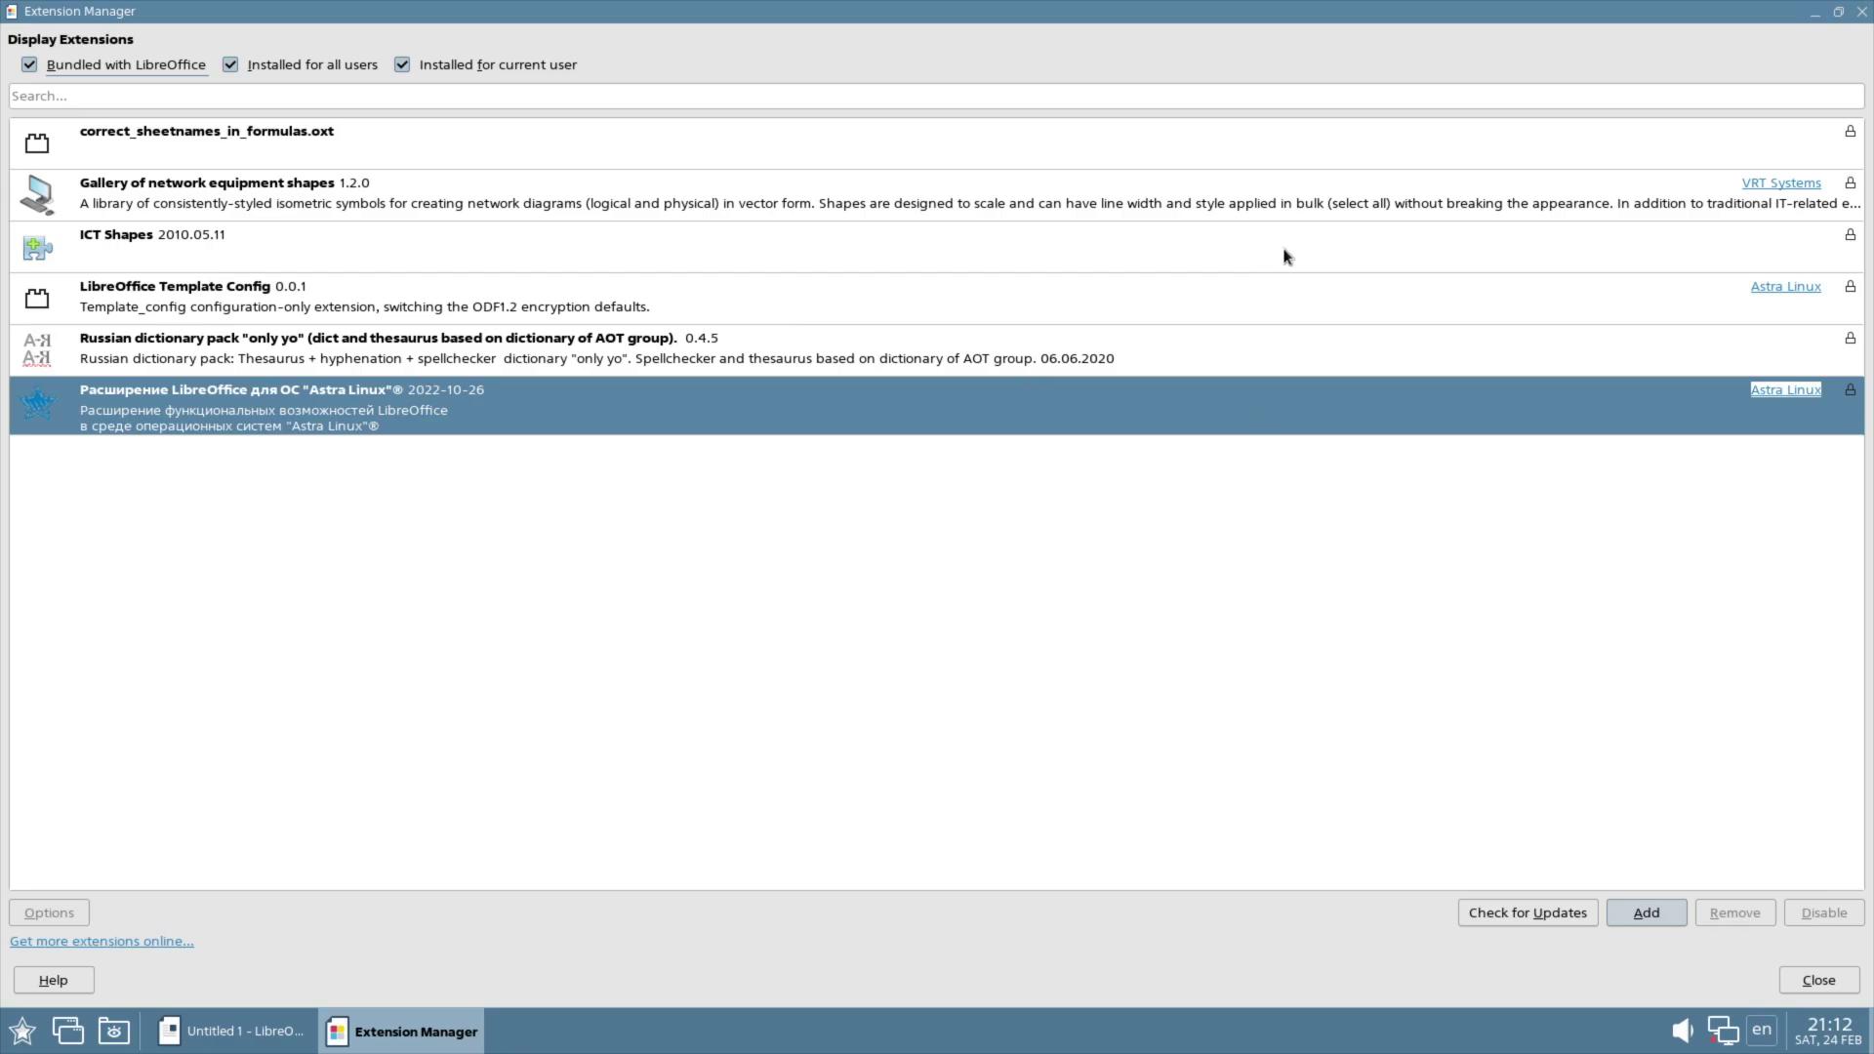
{"action": "left_click", "coordinate": [1351, 336]}
{"action": "left_click", "coordinate": [1313, 252]}
{"action": "left_click", "coordinate": [1339, 372]}
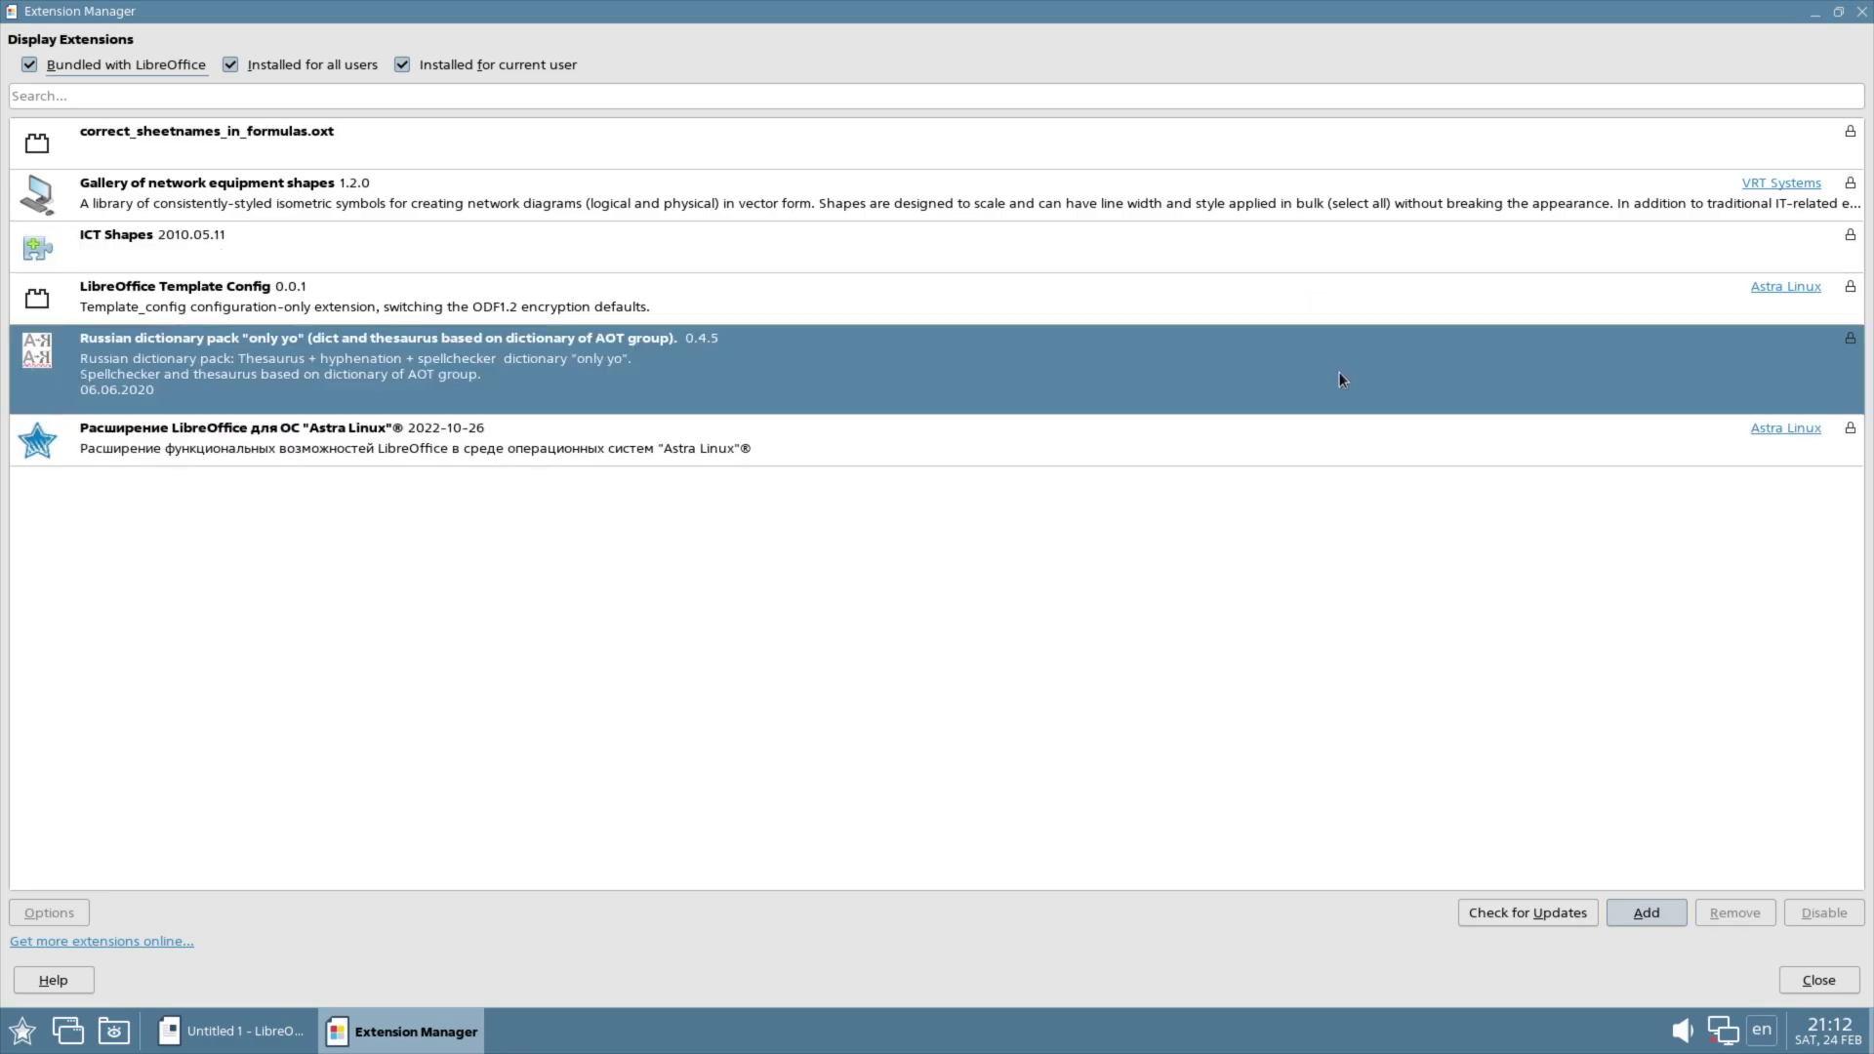
{"action": "left_click", "coordinate": [1210, 263]}
{"action": "left_click", "coordinate": [1152, 211]}
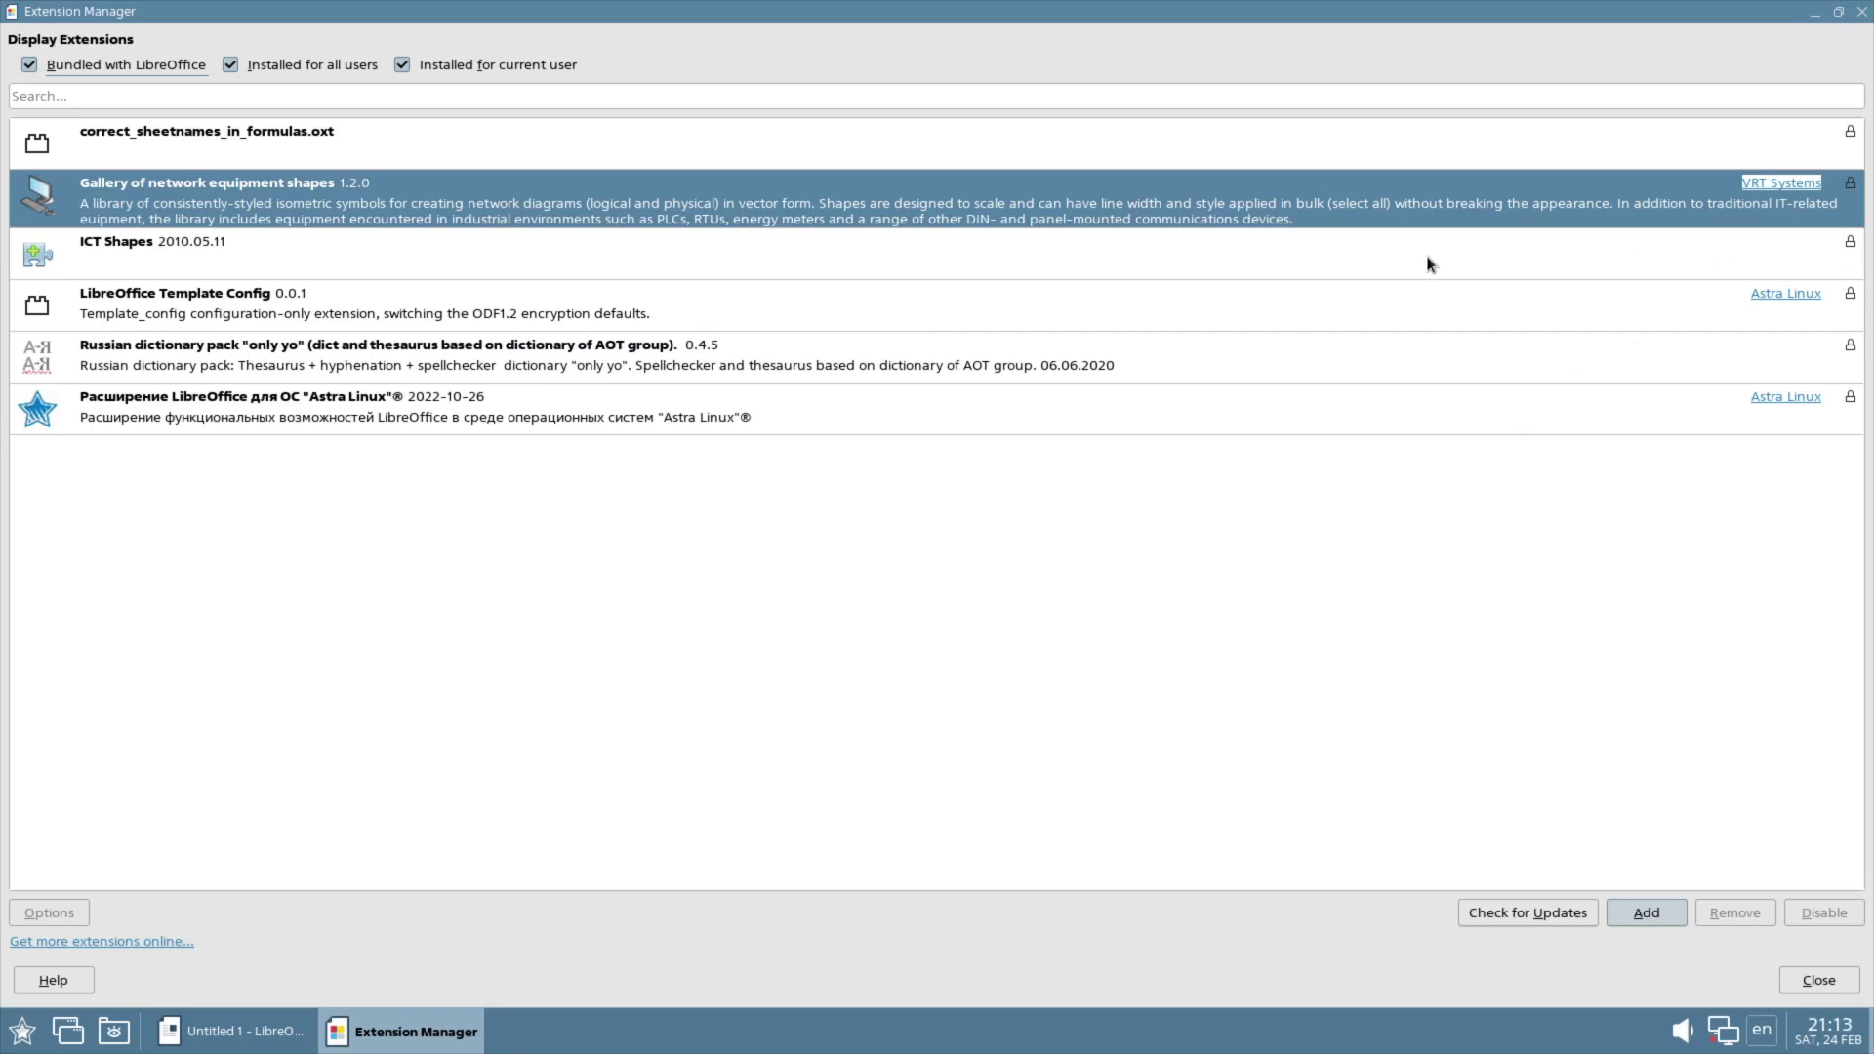
{"action": "left_click", "coordinate": [928, 427]}
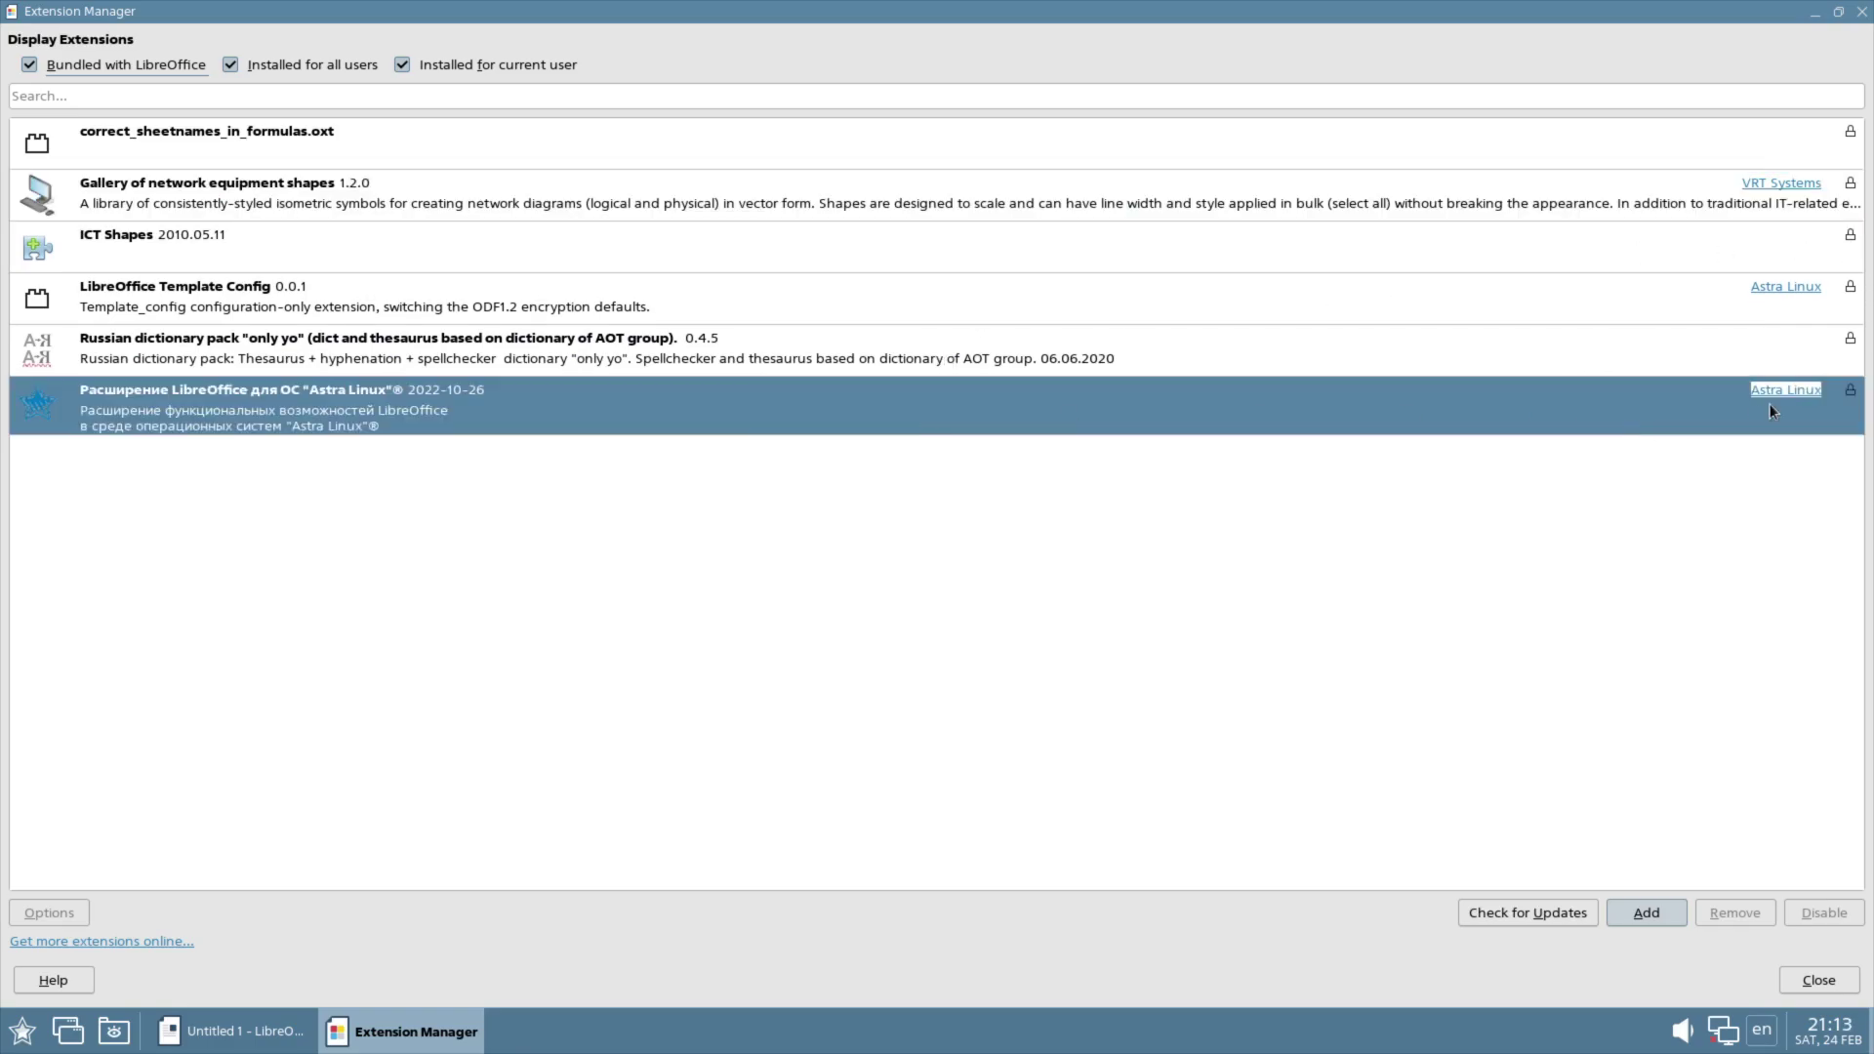
{"action": "left_click", "coordinate": [1800, 978]}
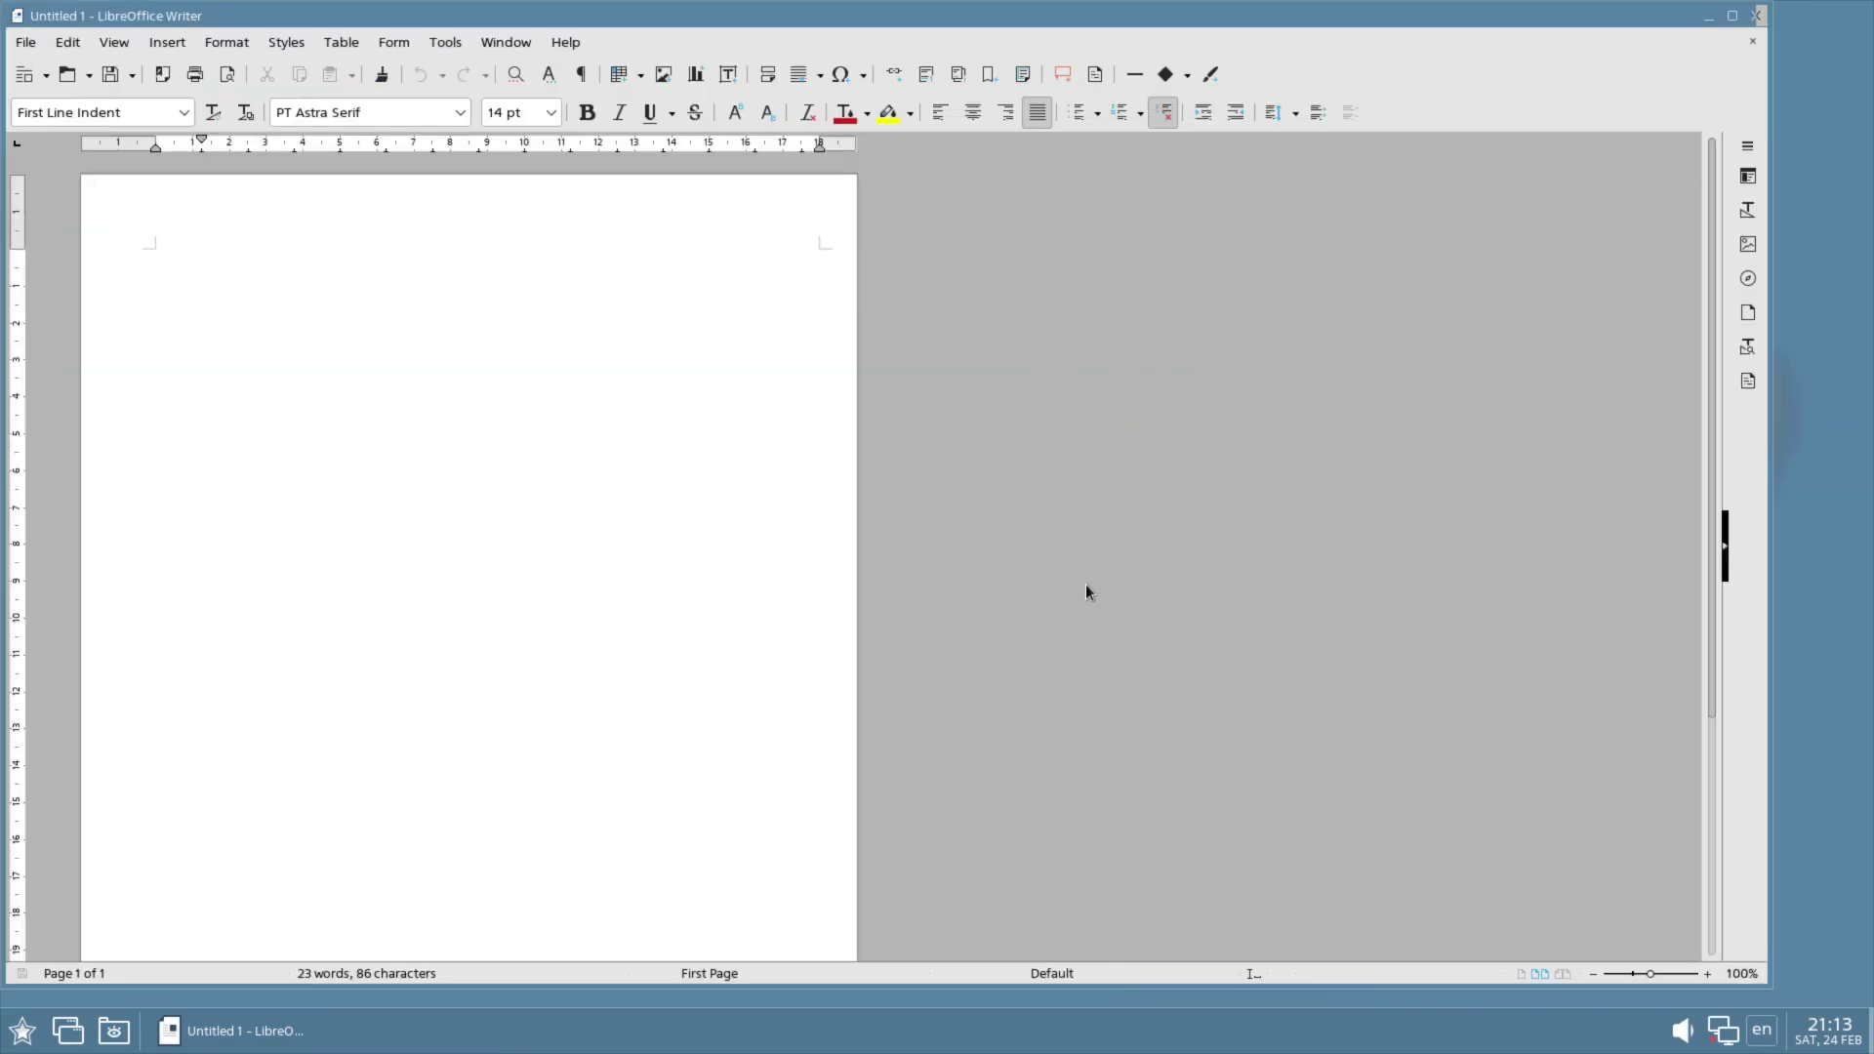
Step: Create a new document from the Modern business letter serif template
{"action": "left_click", "coordinate": [25, 44]}
{"action": "mouse_move", "coordinate": [181, 242]}
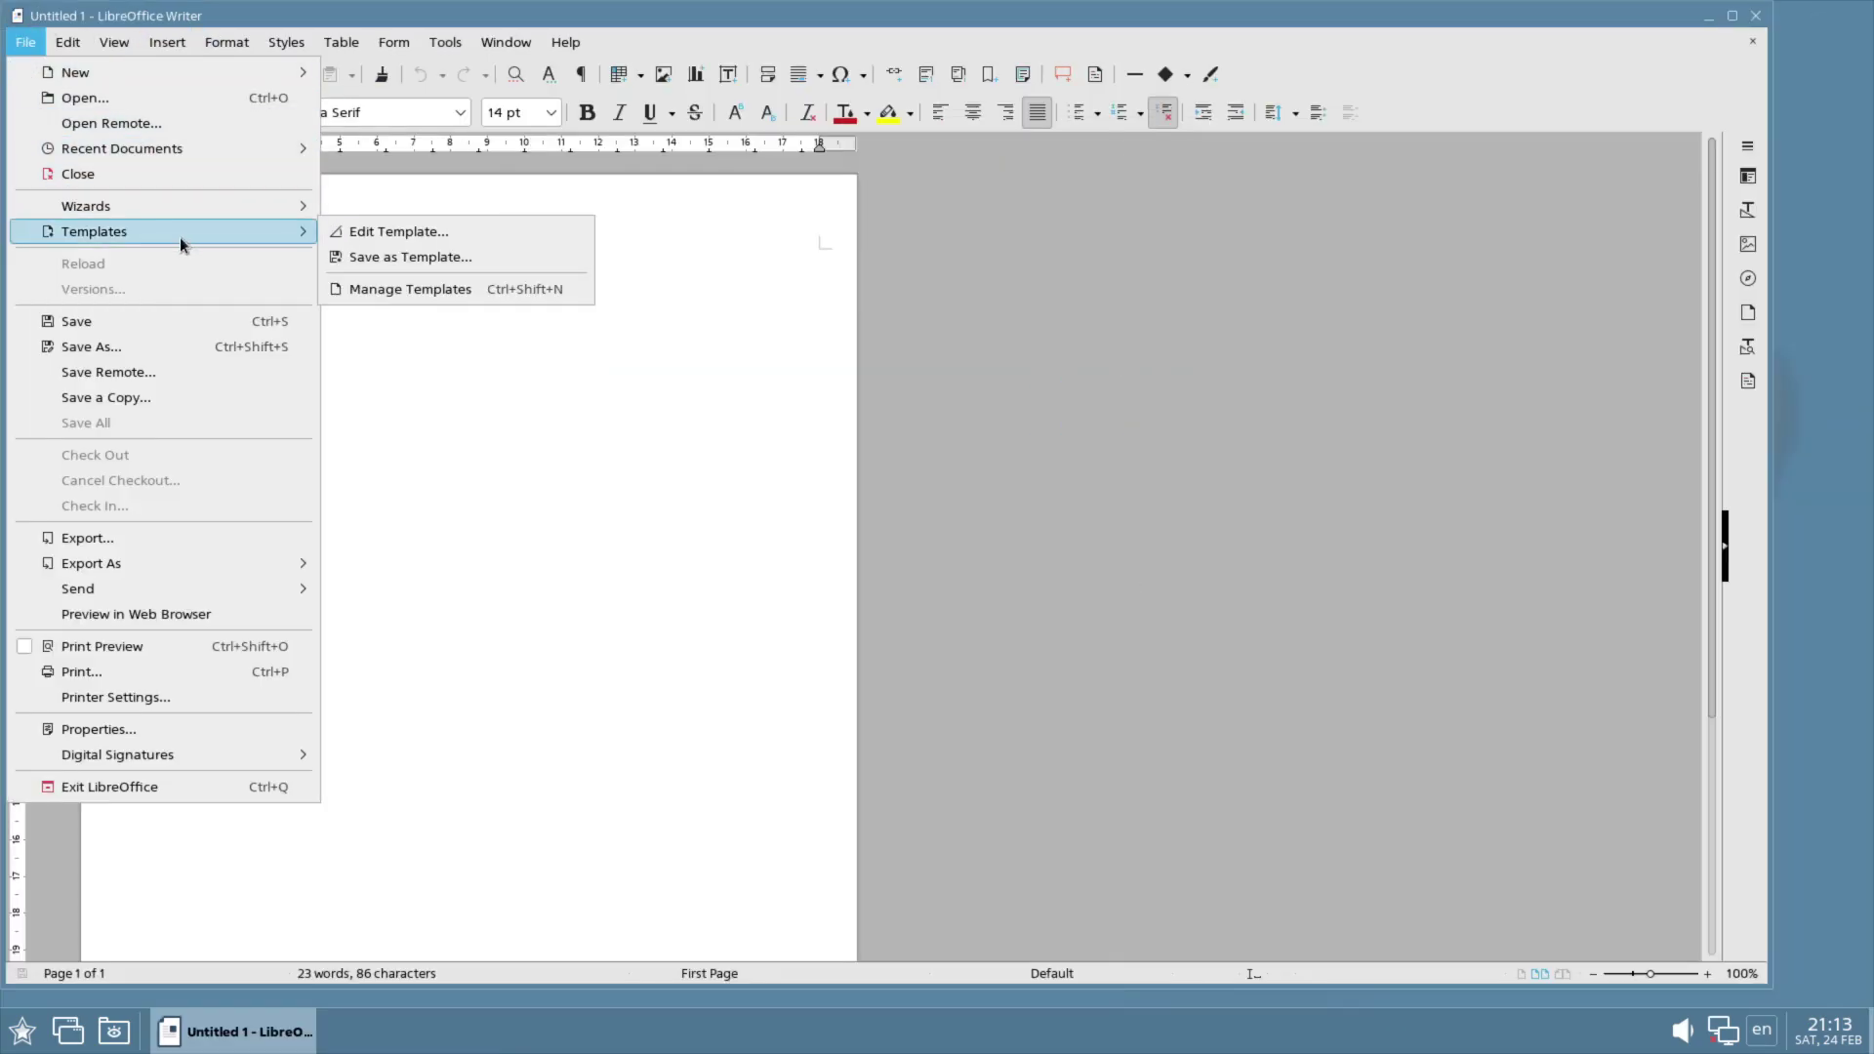
{"action": "left_click", "coordinate": [388, 289]}
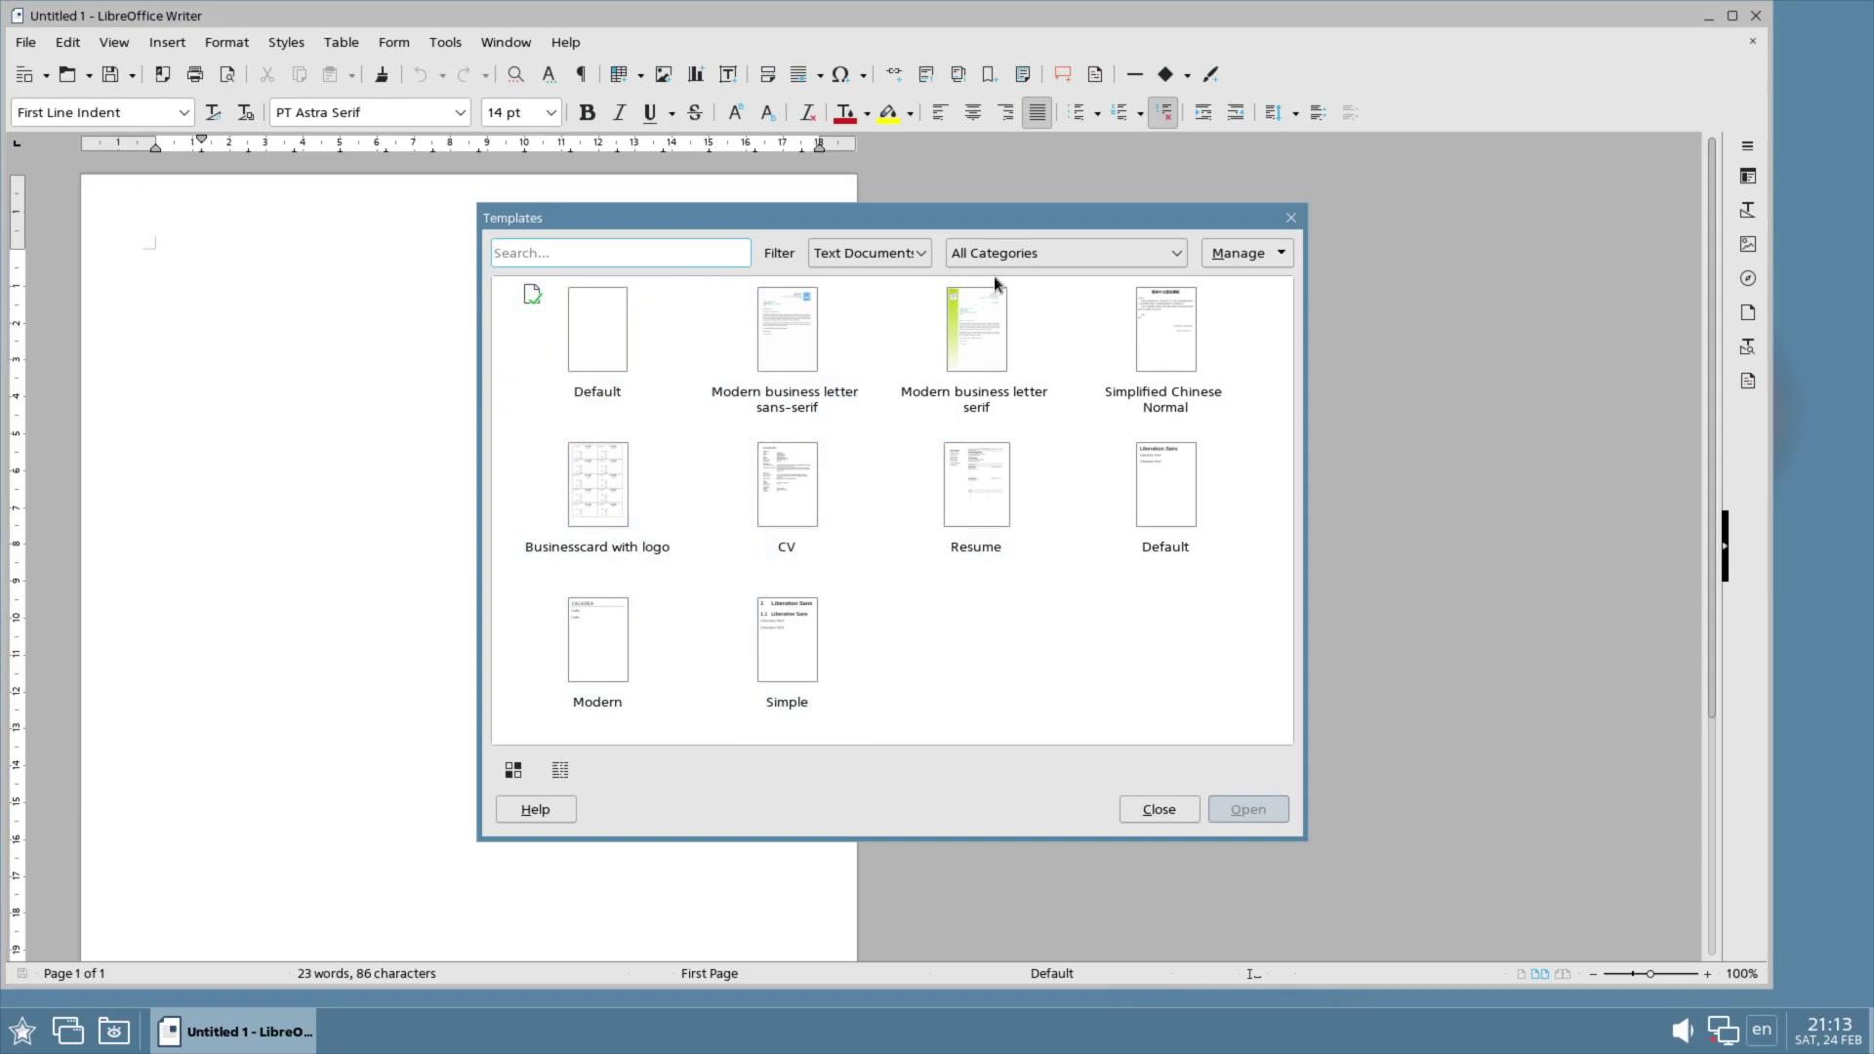
{"action": "left_click", "coordinate": [1030, 254]}
{"action": "left_click", "coordinate": [1027, 256]}
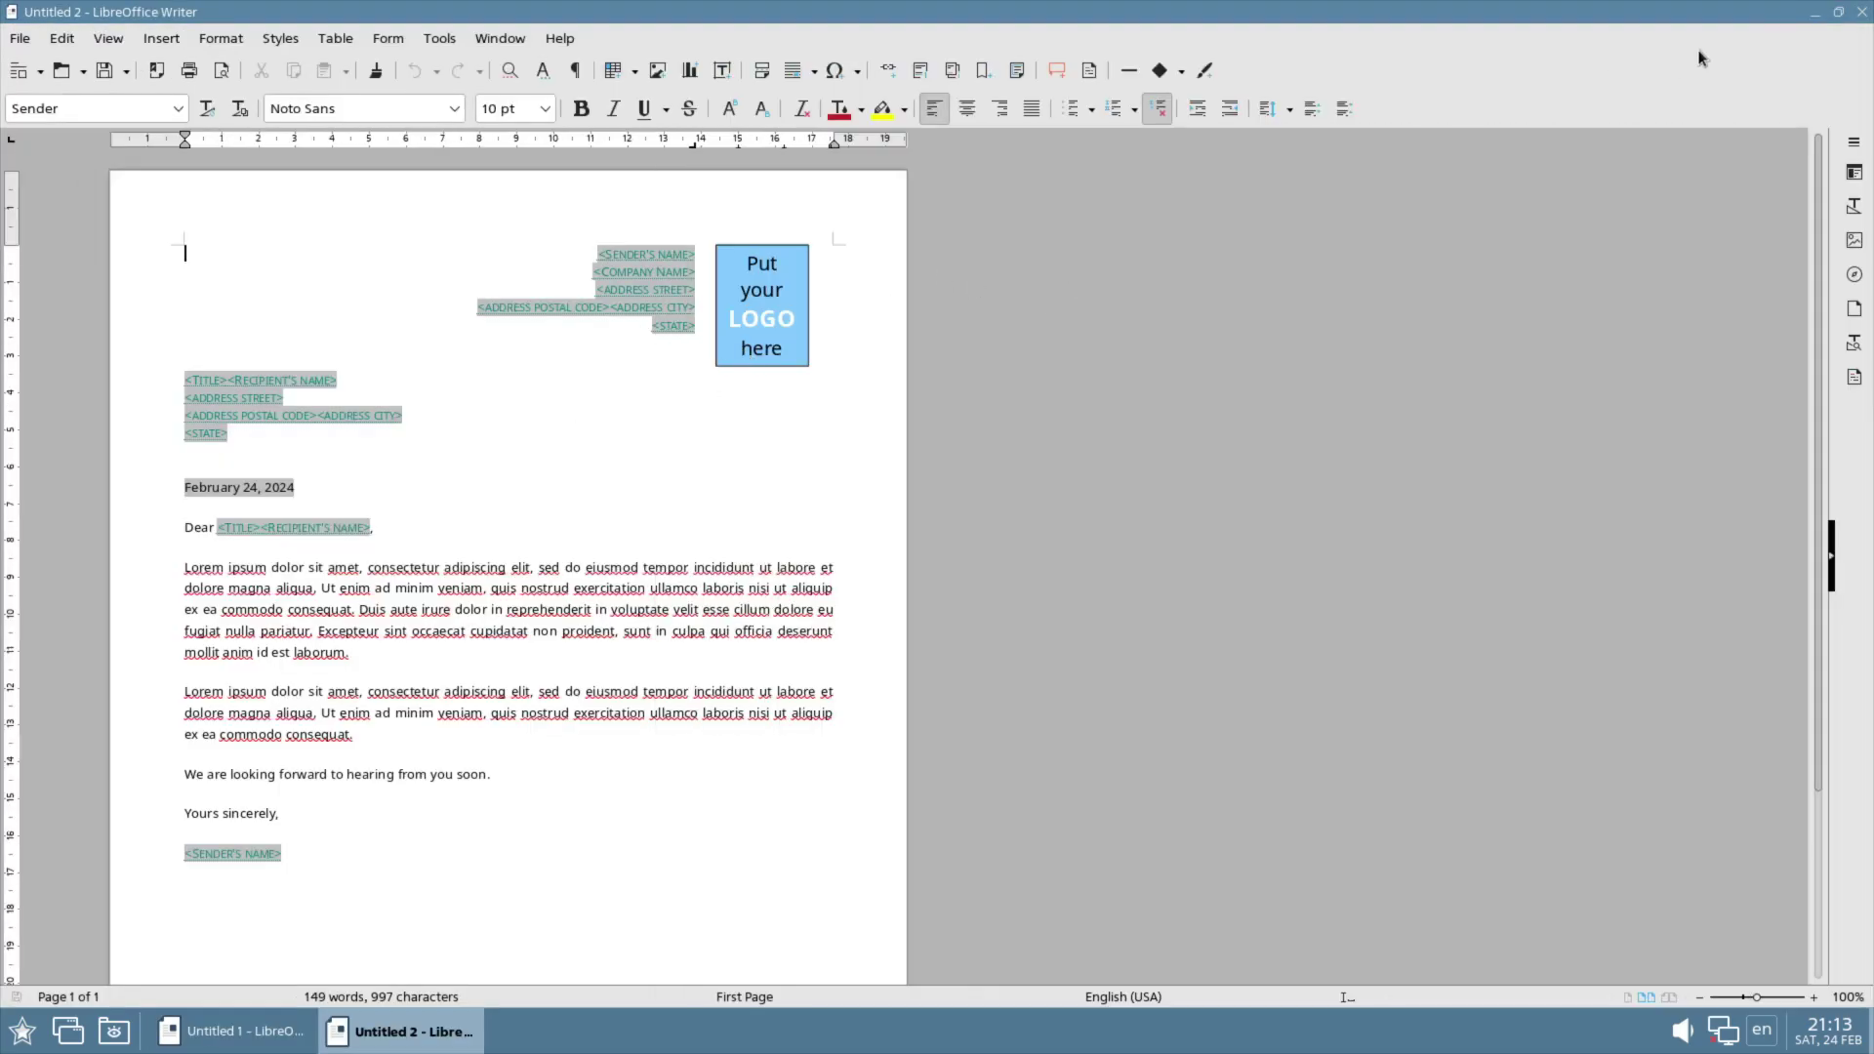
Step: Close both Writer documents, open and close Kate from Office, then show the Network applications
{"action": "left_click", "coordinate": [1863, 11]}
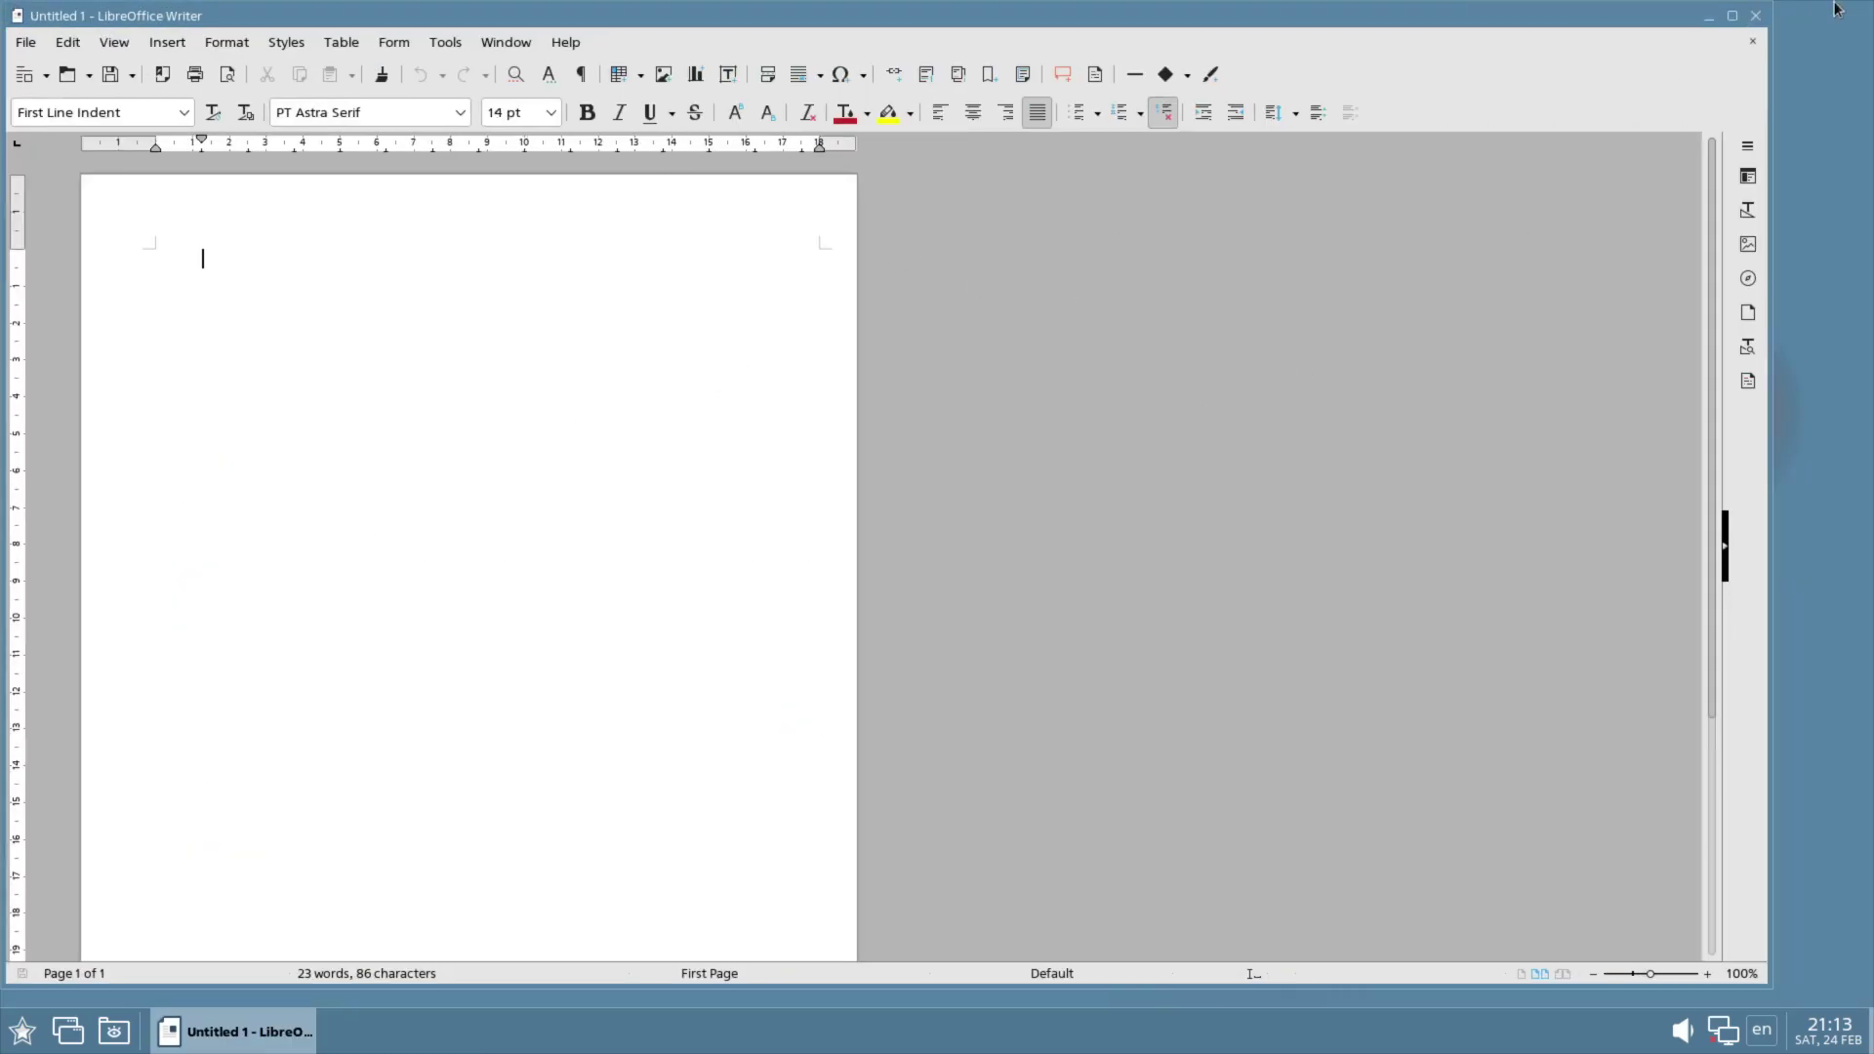
{"action": "left_click", "coordinate": [1756, 15]}
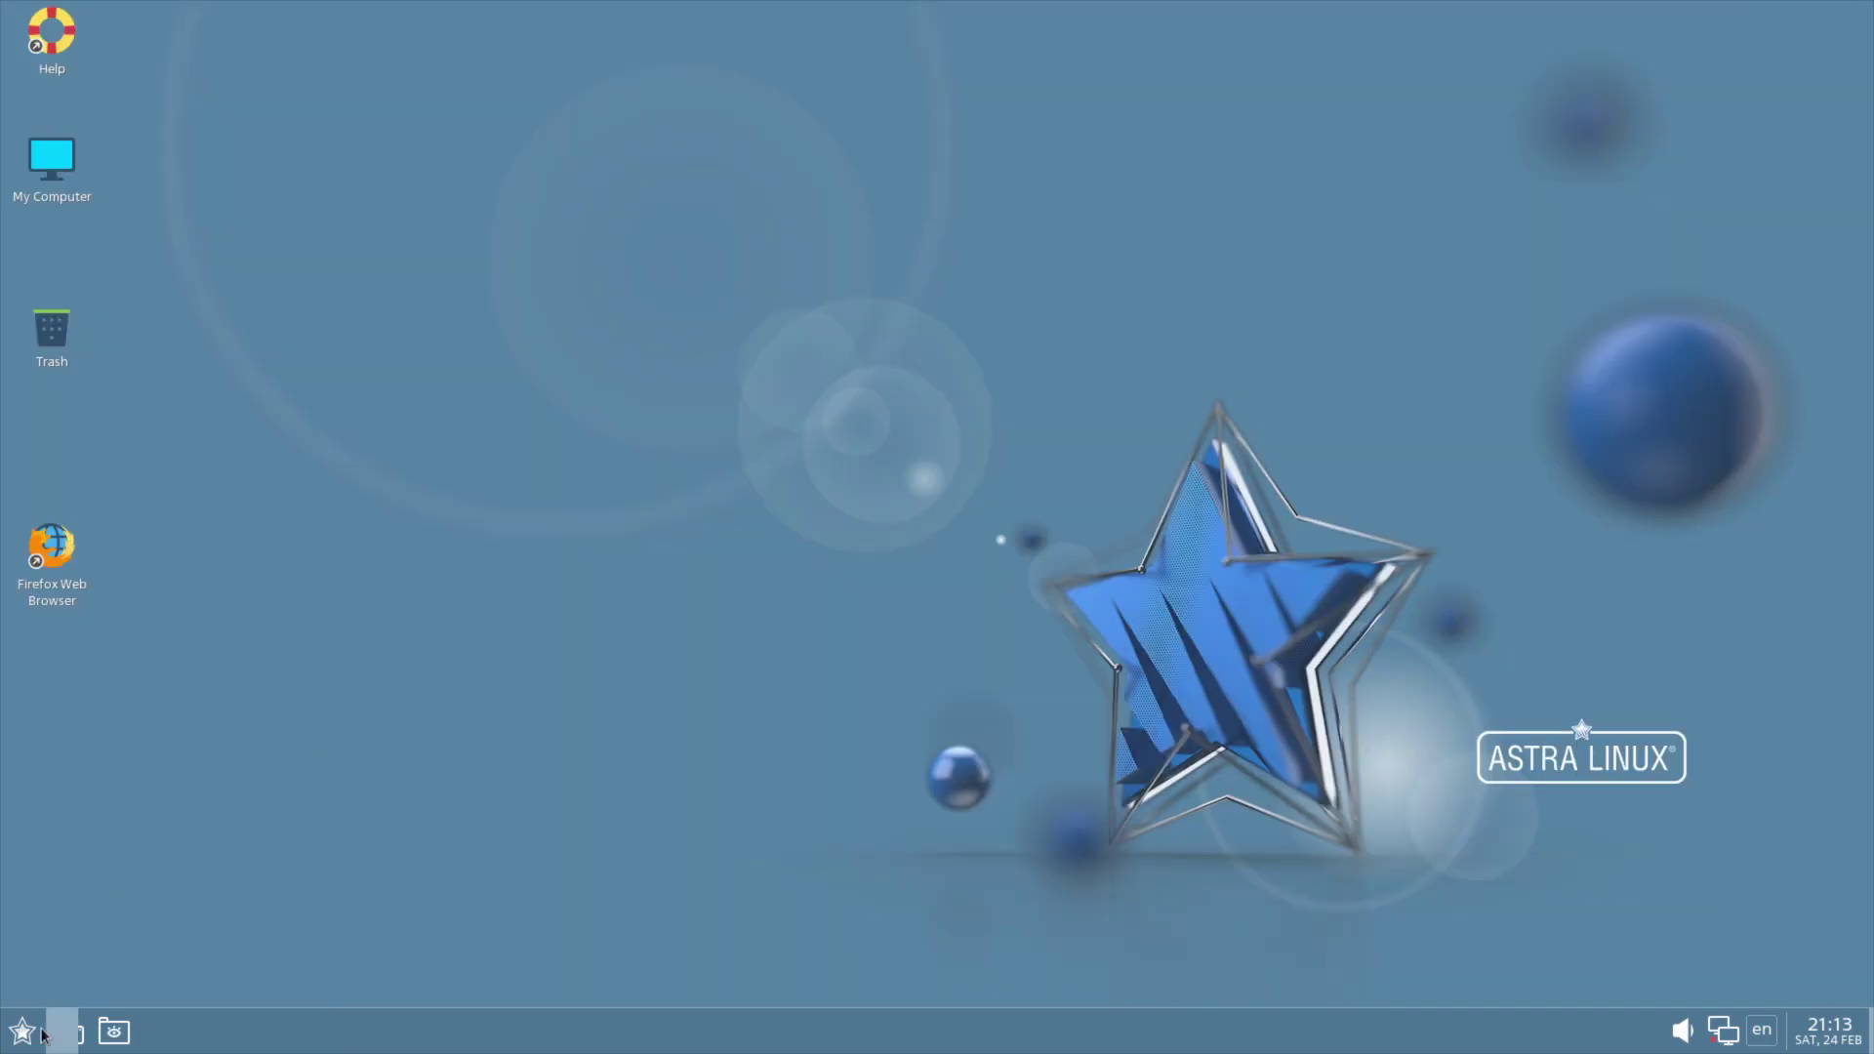
{"action": "left_click", "coordinate": [24, 1032]}
{"action": "mouse_move", "coordinate": [182, 560]}
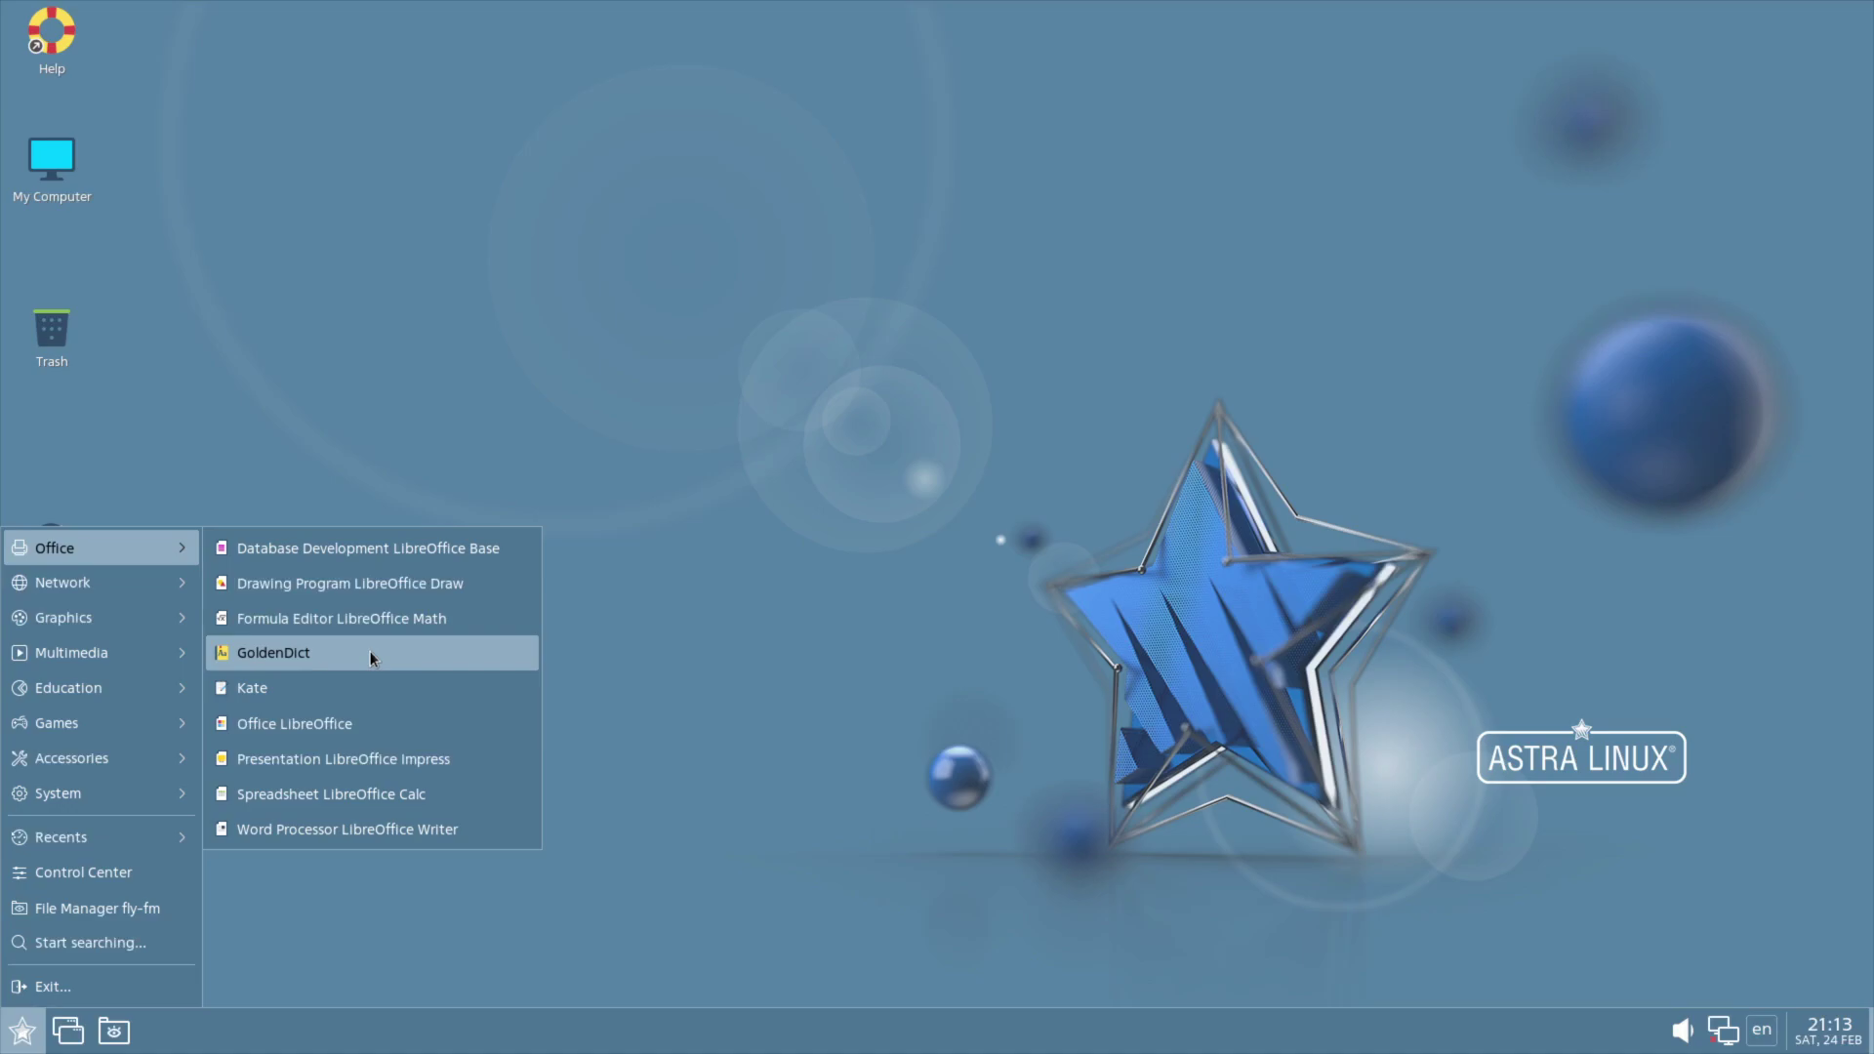
{"action": "left_click", "coordinate": [328, 685]}
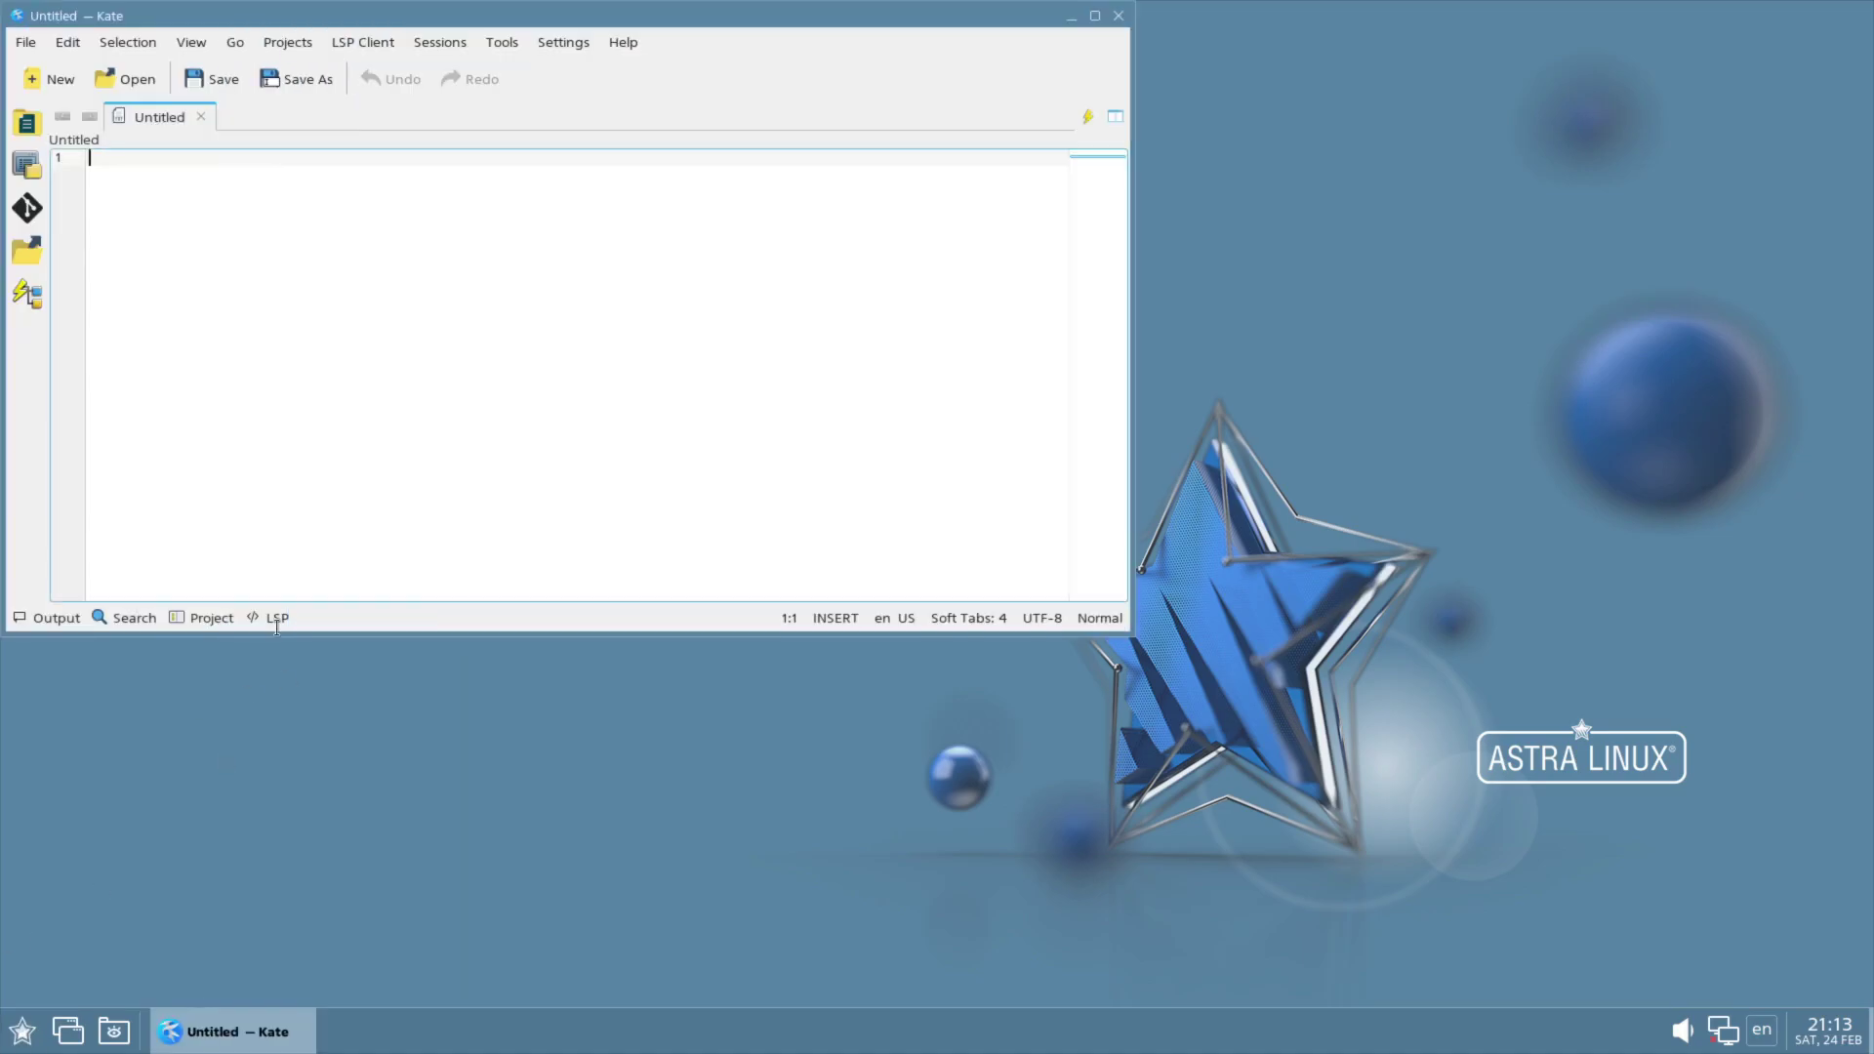
{"action": "left_click", "coordinate": [1119, 15]}
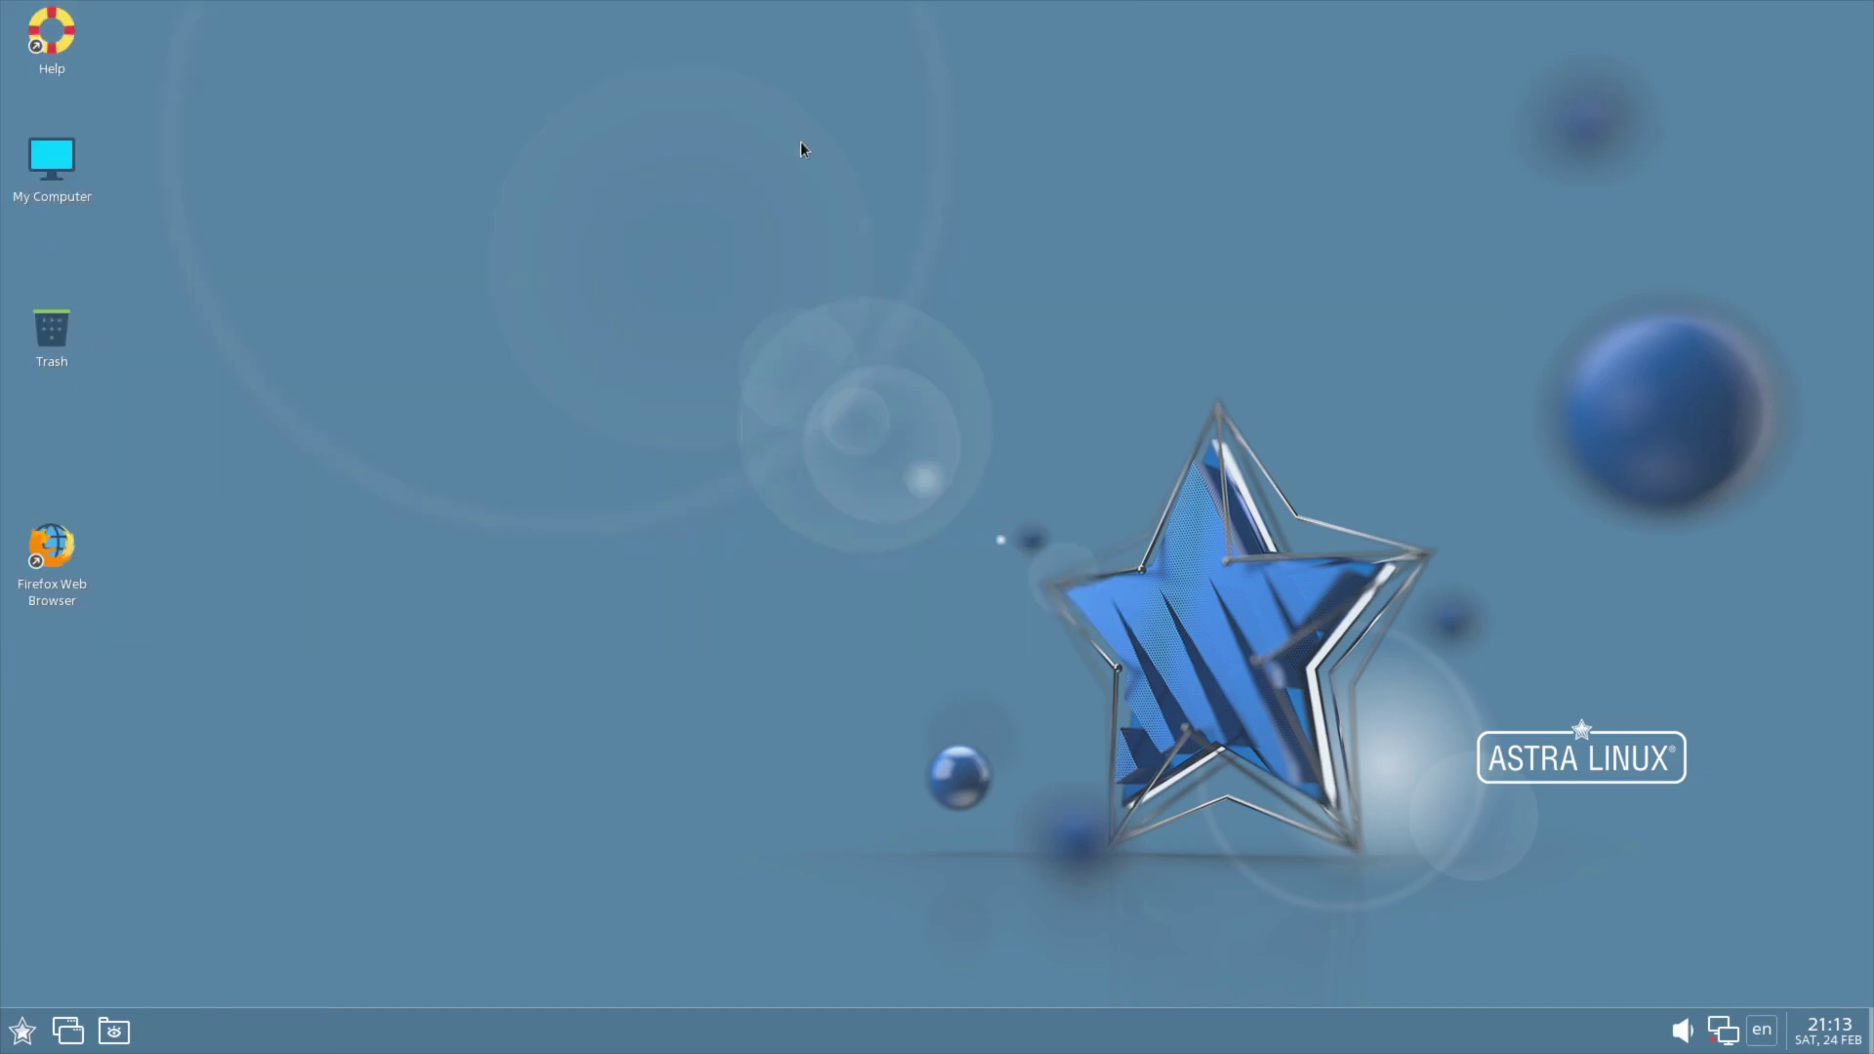
{"action": "left_click", "coordinate": [22, 1031]}
{"action": "mouse_move", "coordinate": [108, 576]}
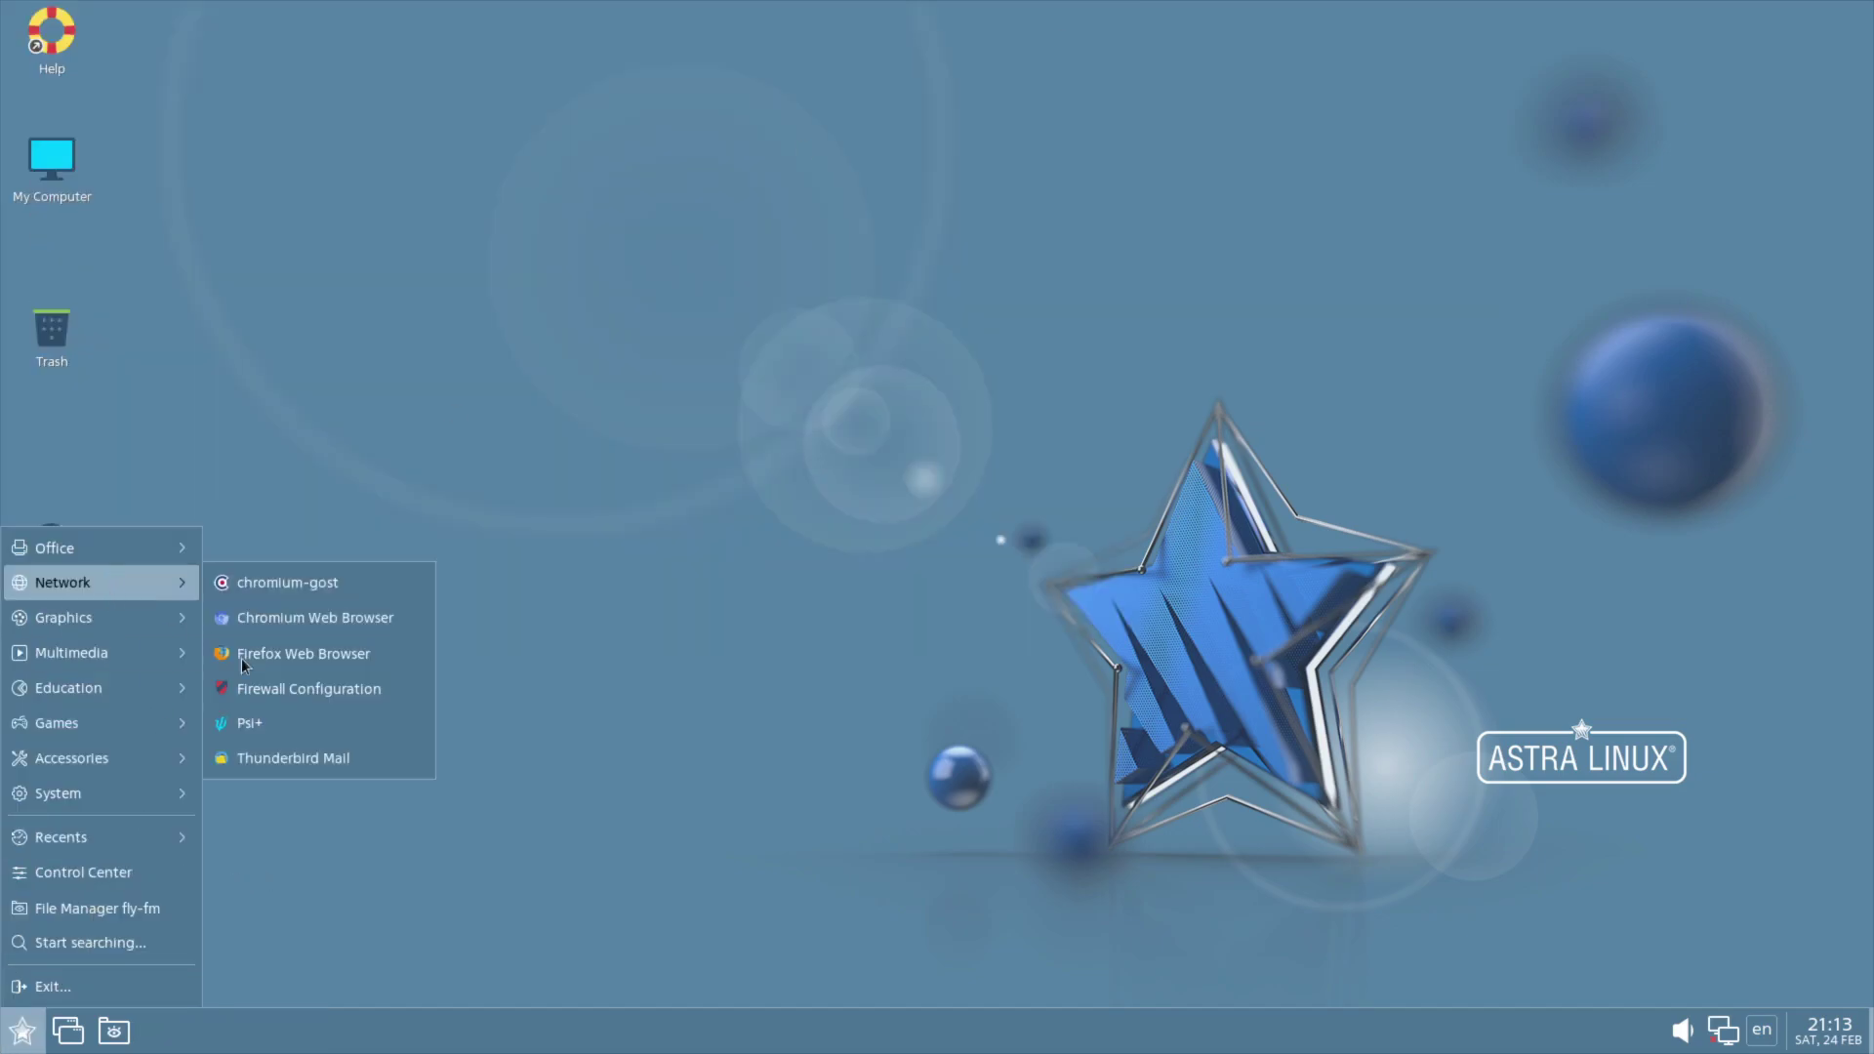
Step: Launch Firefox and check its version in the About Firefox window
{"action": "left_click", "coordinate": [326, 654]}
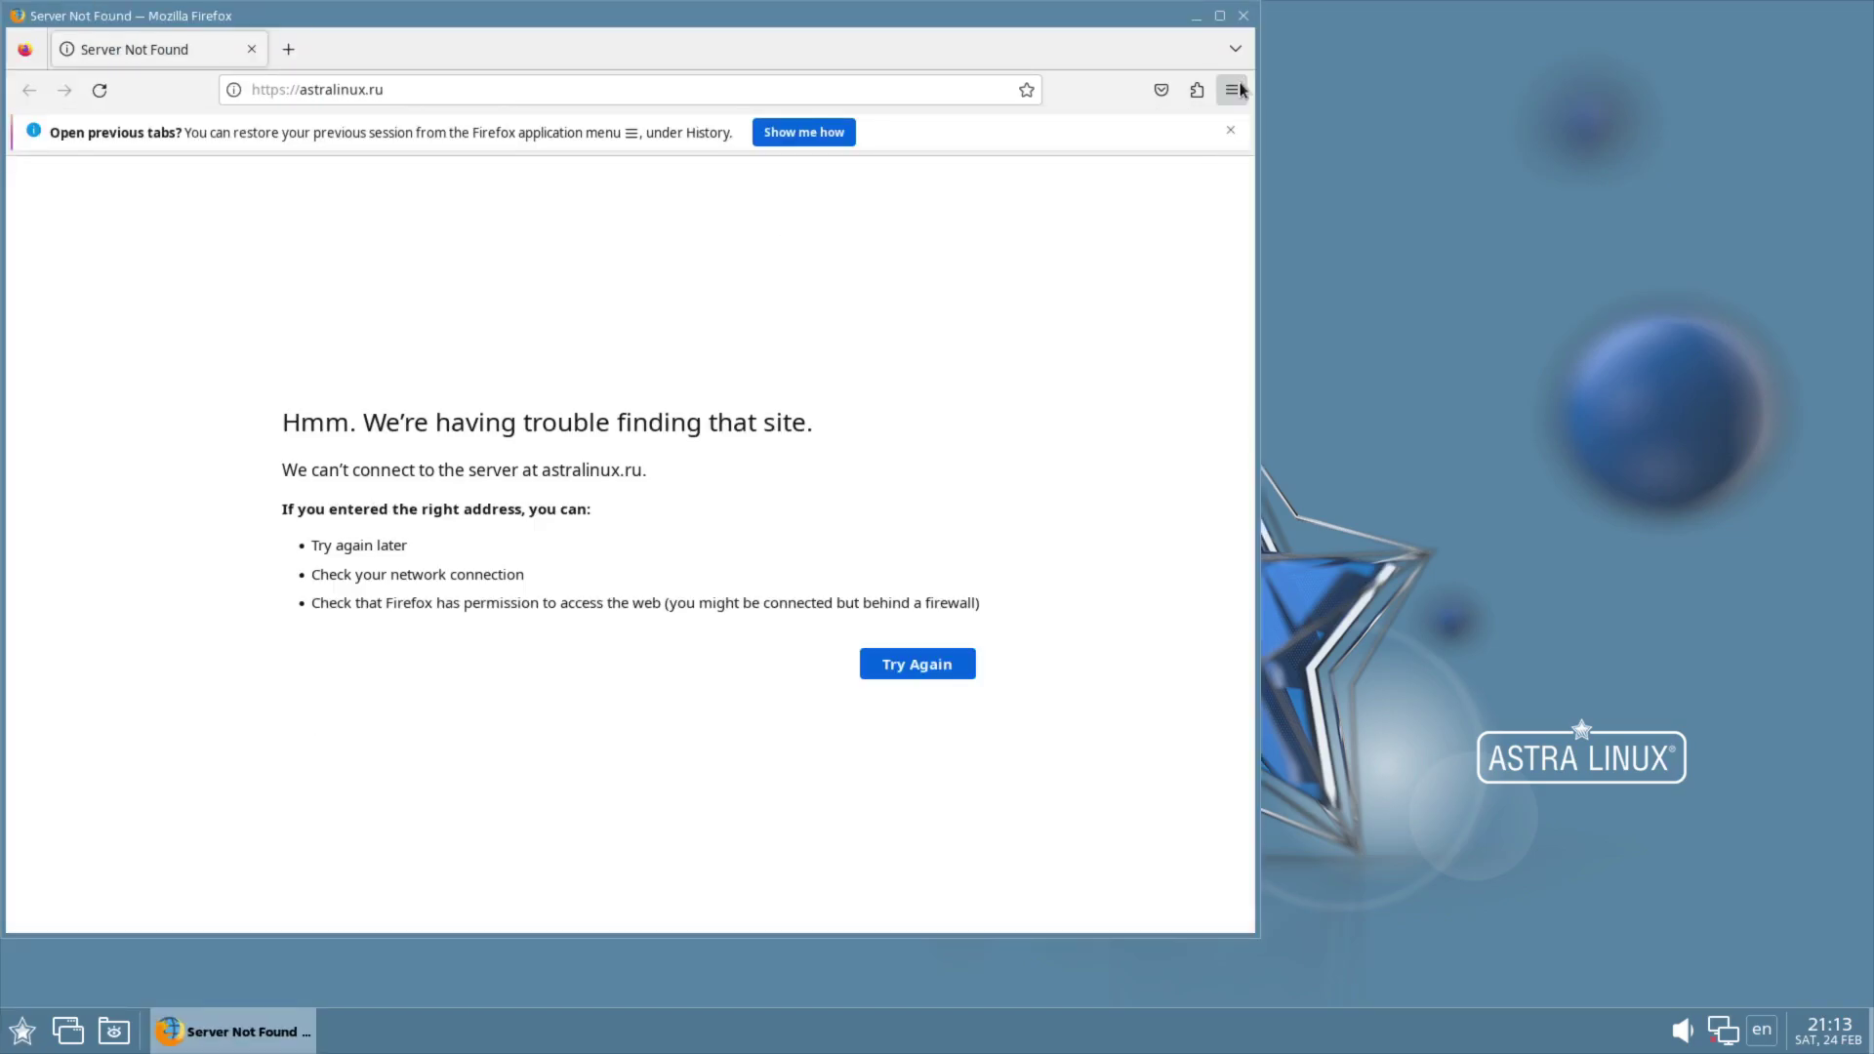
{"action": "left_click", "coordinate": [1232, 90]}
{"action": "left_click", "coordinate": [1074, 672]}
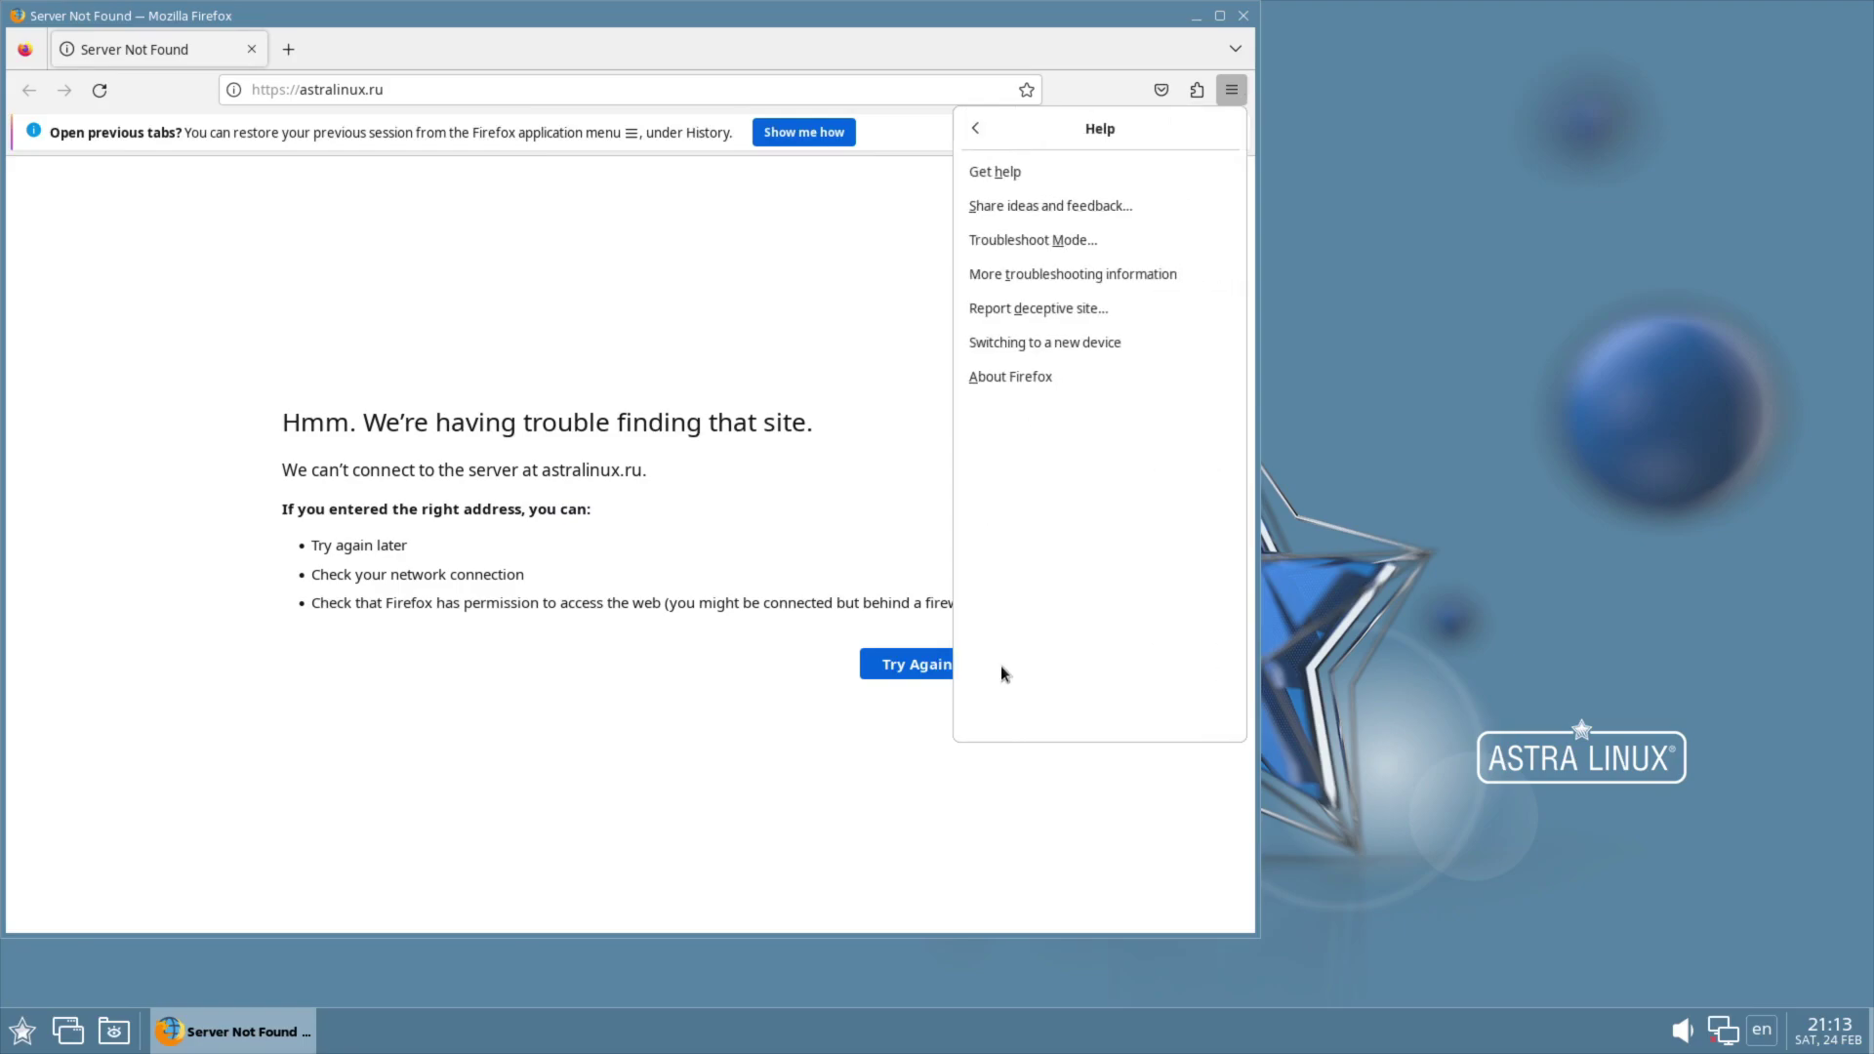
{"action": "left_click", "coordinate": [1030, 379]}
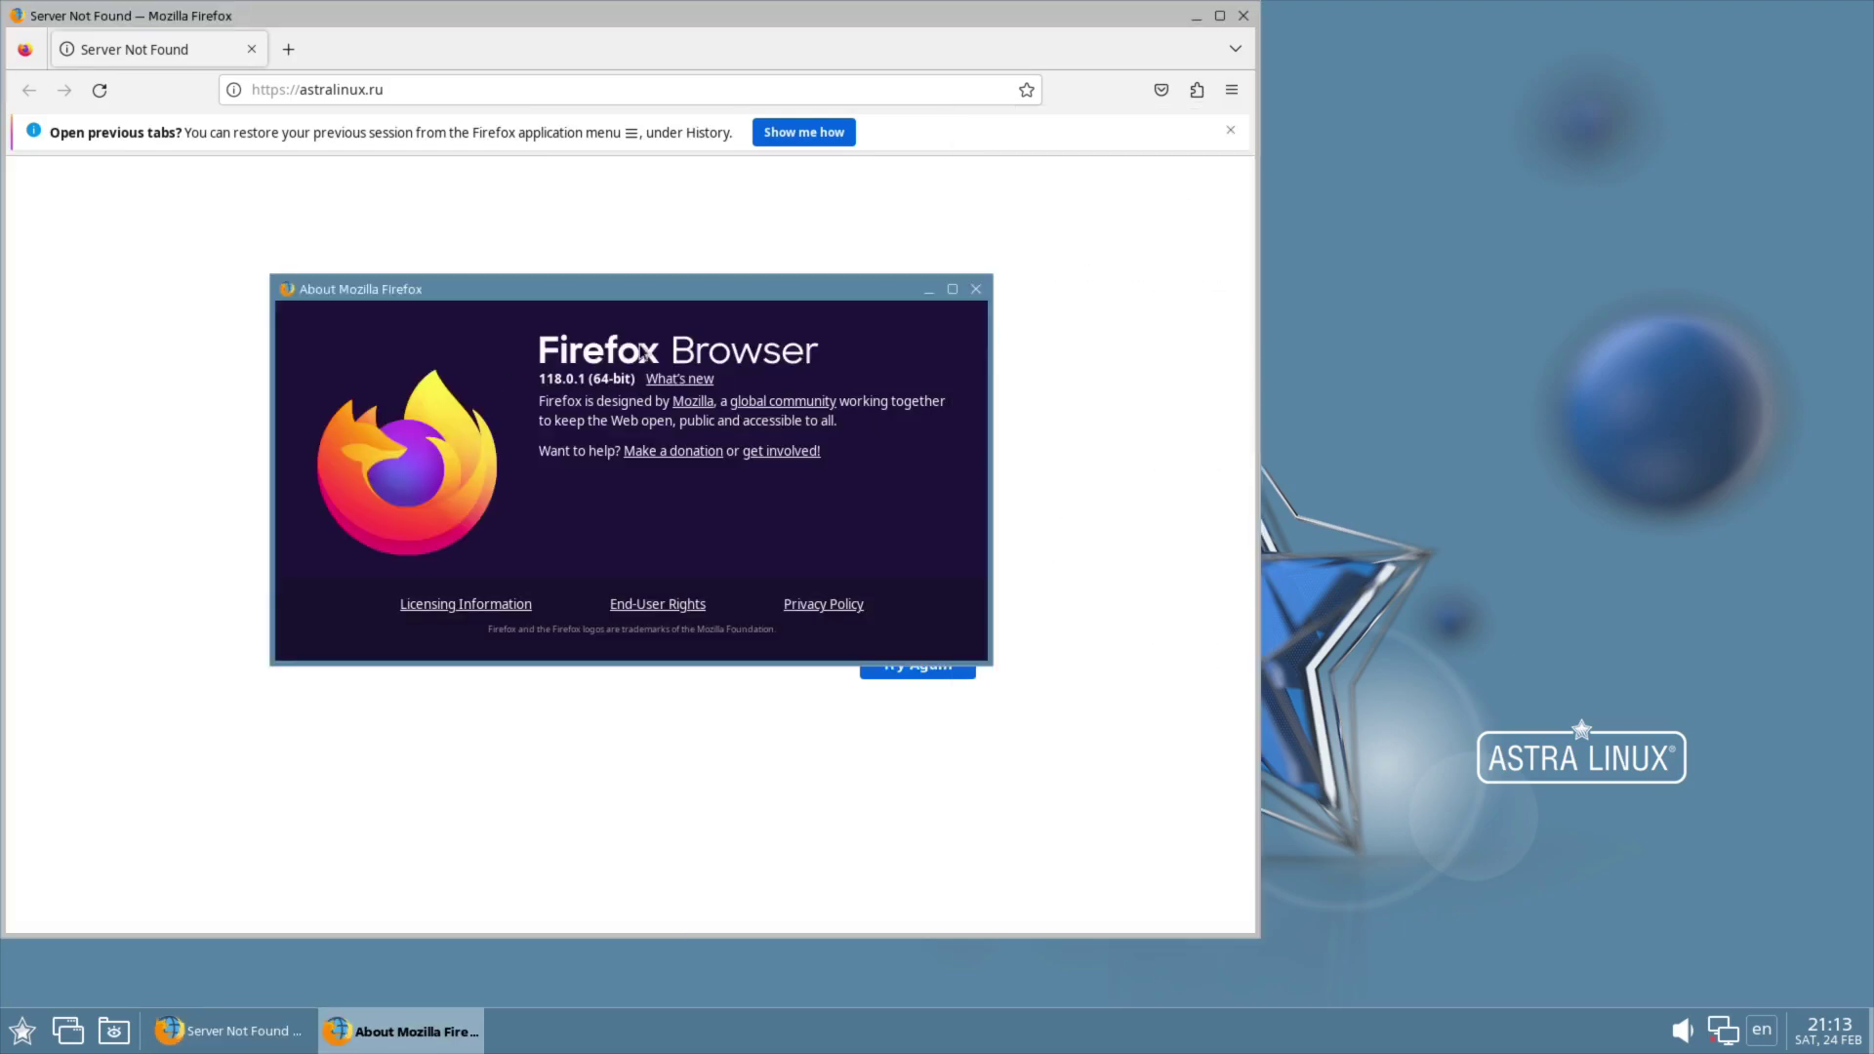
{"action": "left_click", "coordinate": [975, 289]}
Step: Review the Extensions, Plugins and Languages sections of Firefox's Add-ons Manager, then close Firefox
{"action": "left_click", "coordinate": [1232, 89]}
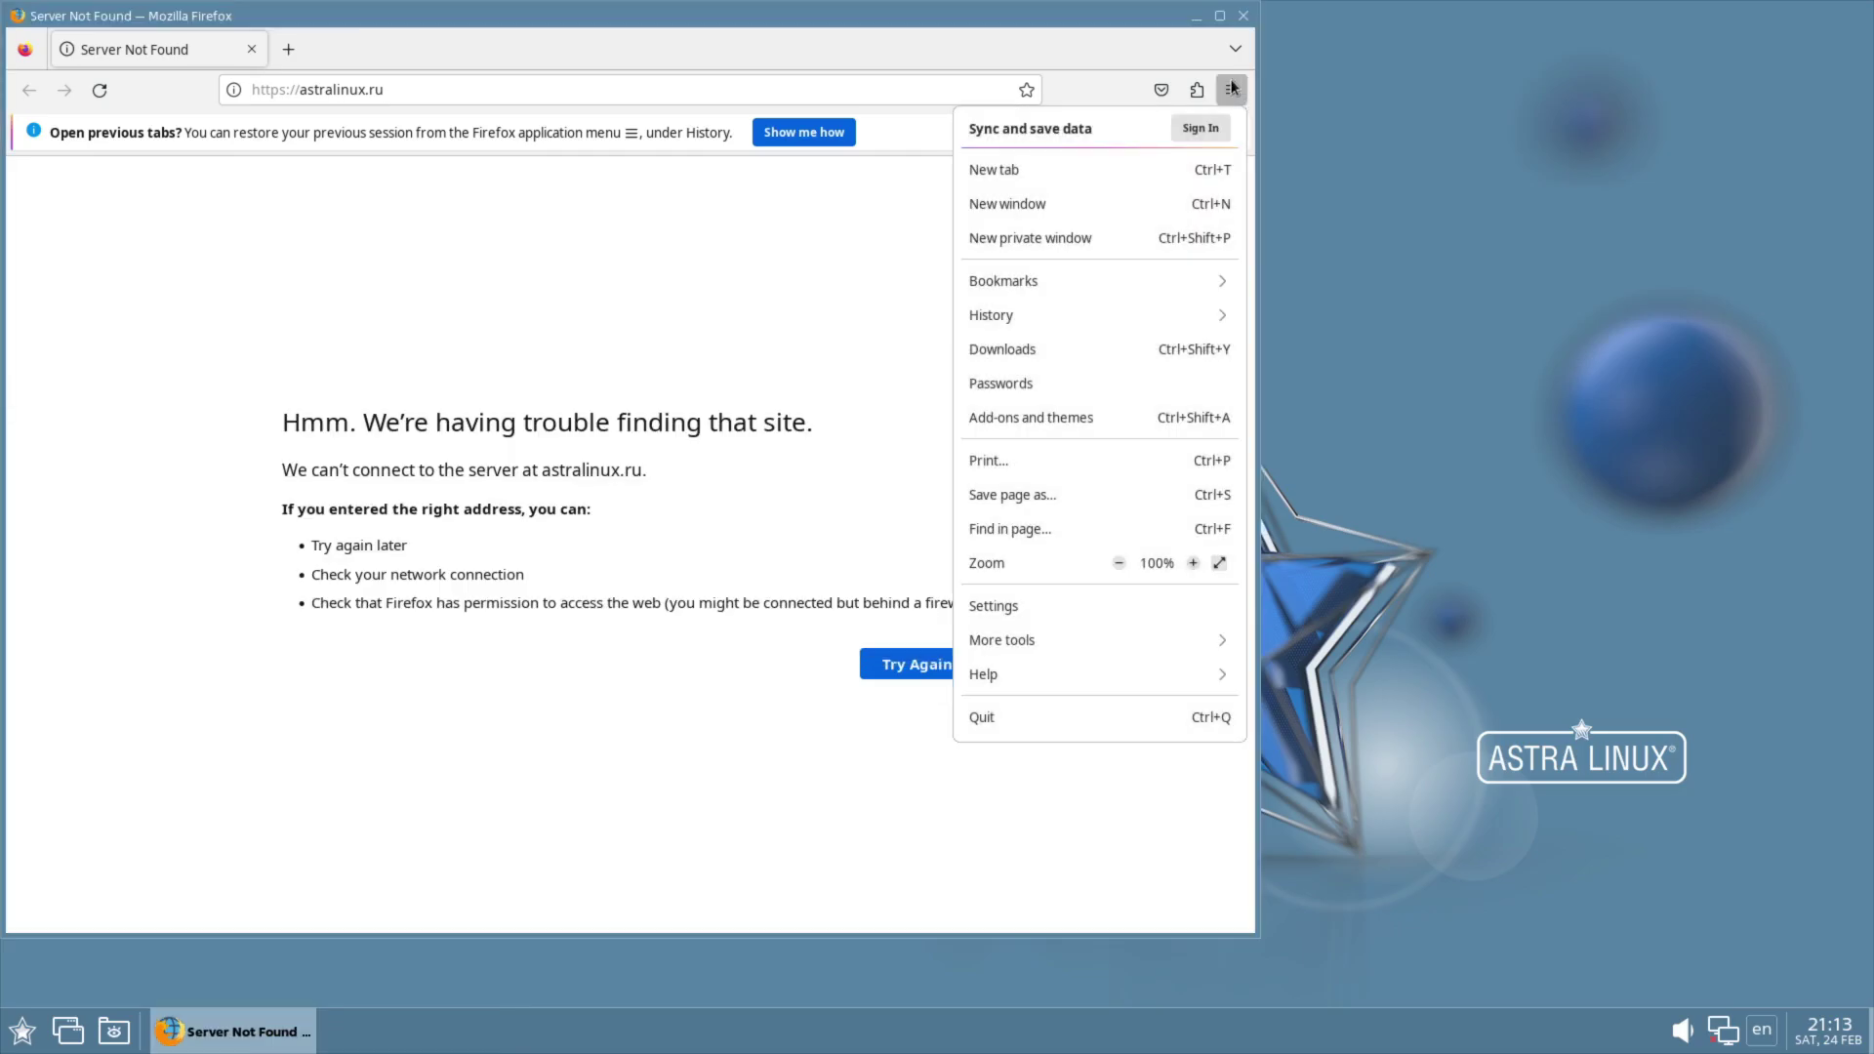
{"action": "left_click", "coordinate": [1199, 89]}
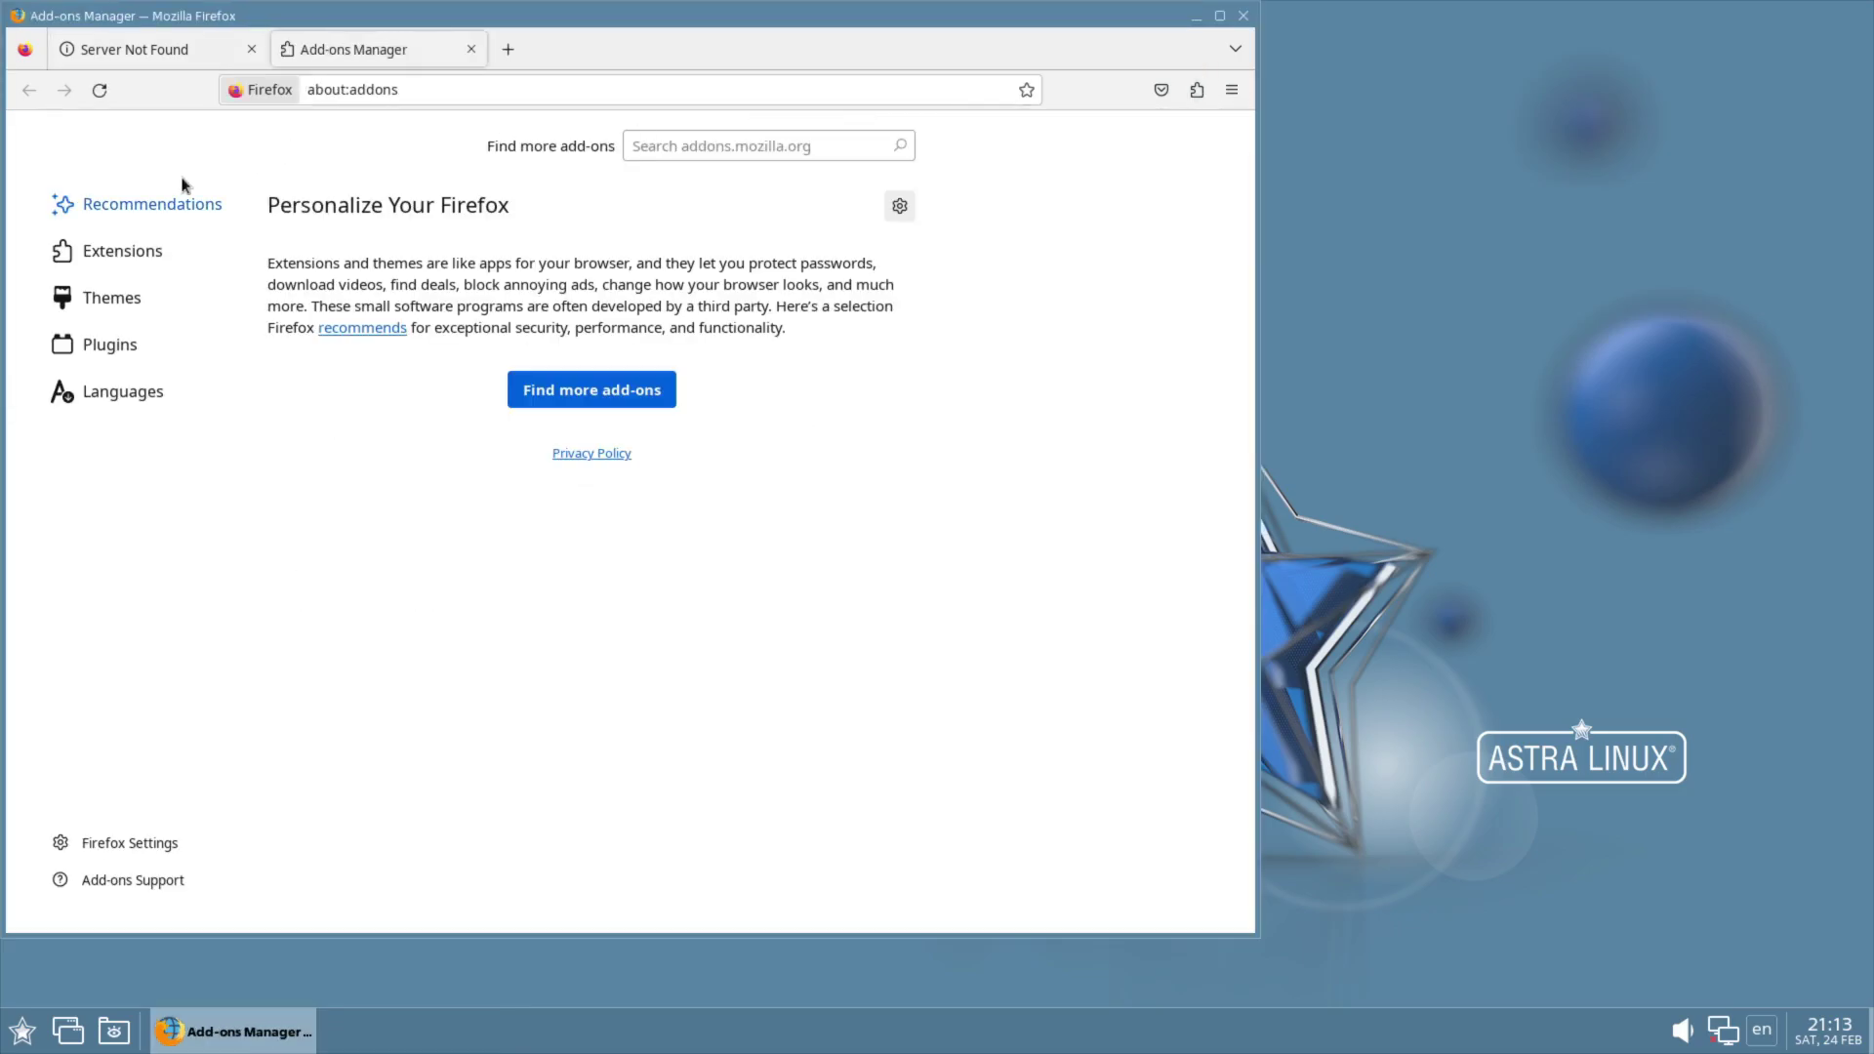
{"action": "left_click", "coordinate": [107, 254]}
{"action": "left_click", "coordinate": [89, 343]}
{"action": "left_click", "coordinate": [78, 392]}
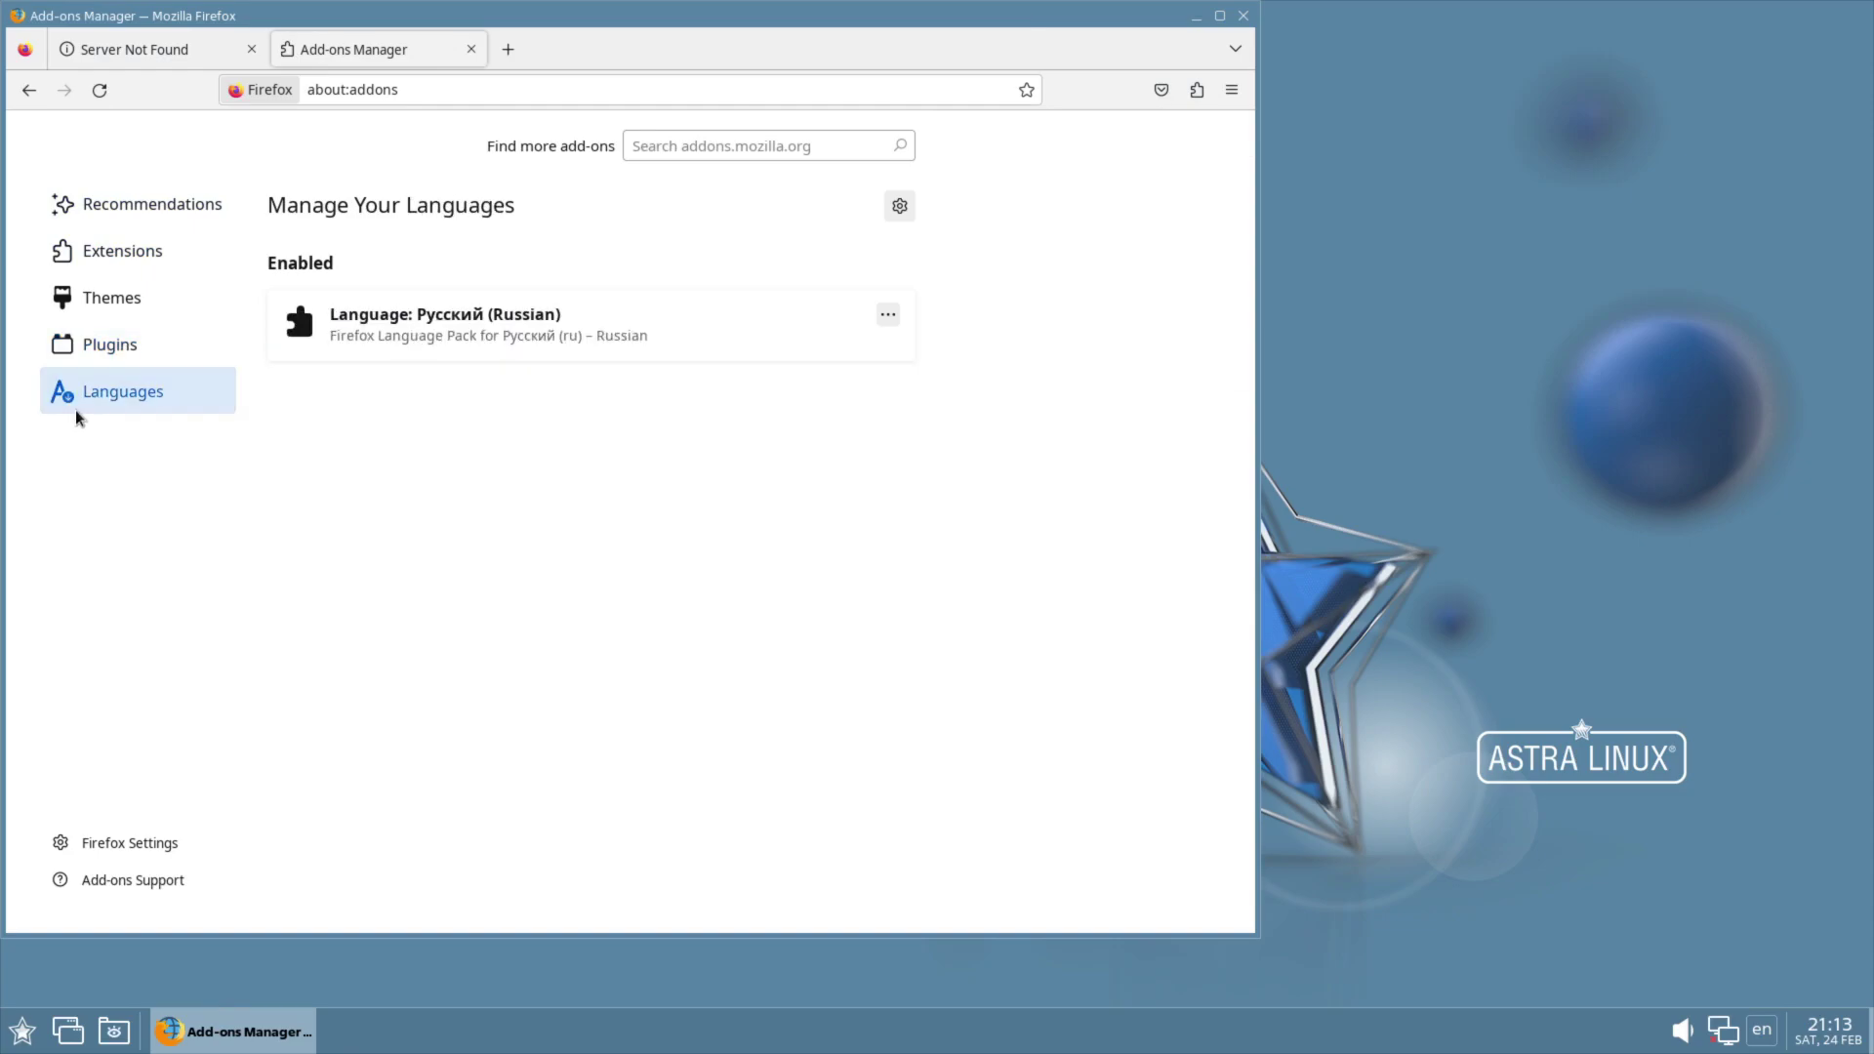
{"action": "left_click", "coordinate": [98, 343]}
{"action": "left_click", "coordinate": [1243, 16]}
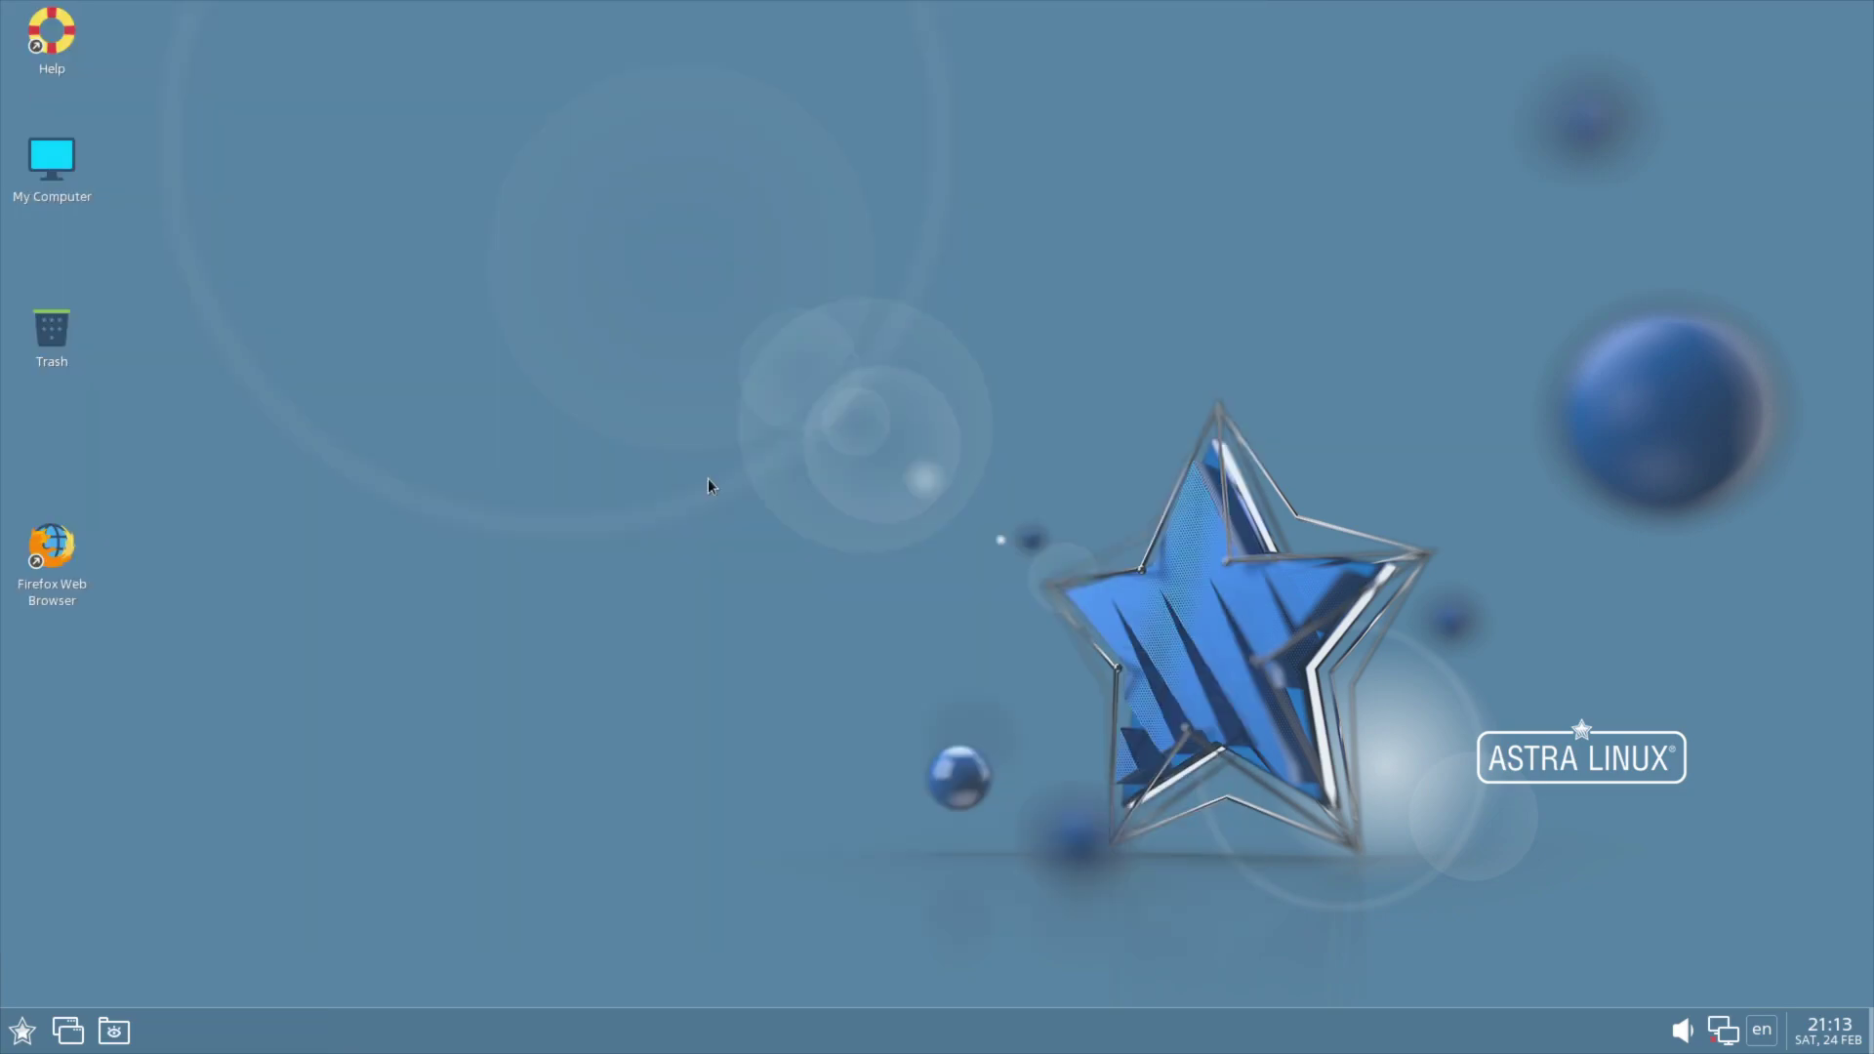
Step: Put a Firefox shortcut on the desktop and launch chromium-gost, moving its window right
{"action": "left_click", "coordinate": [21, 1031]}
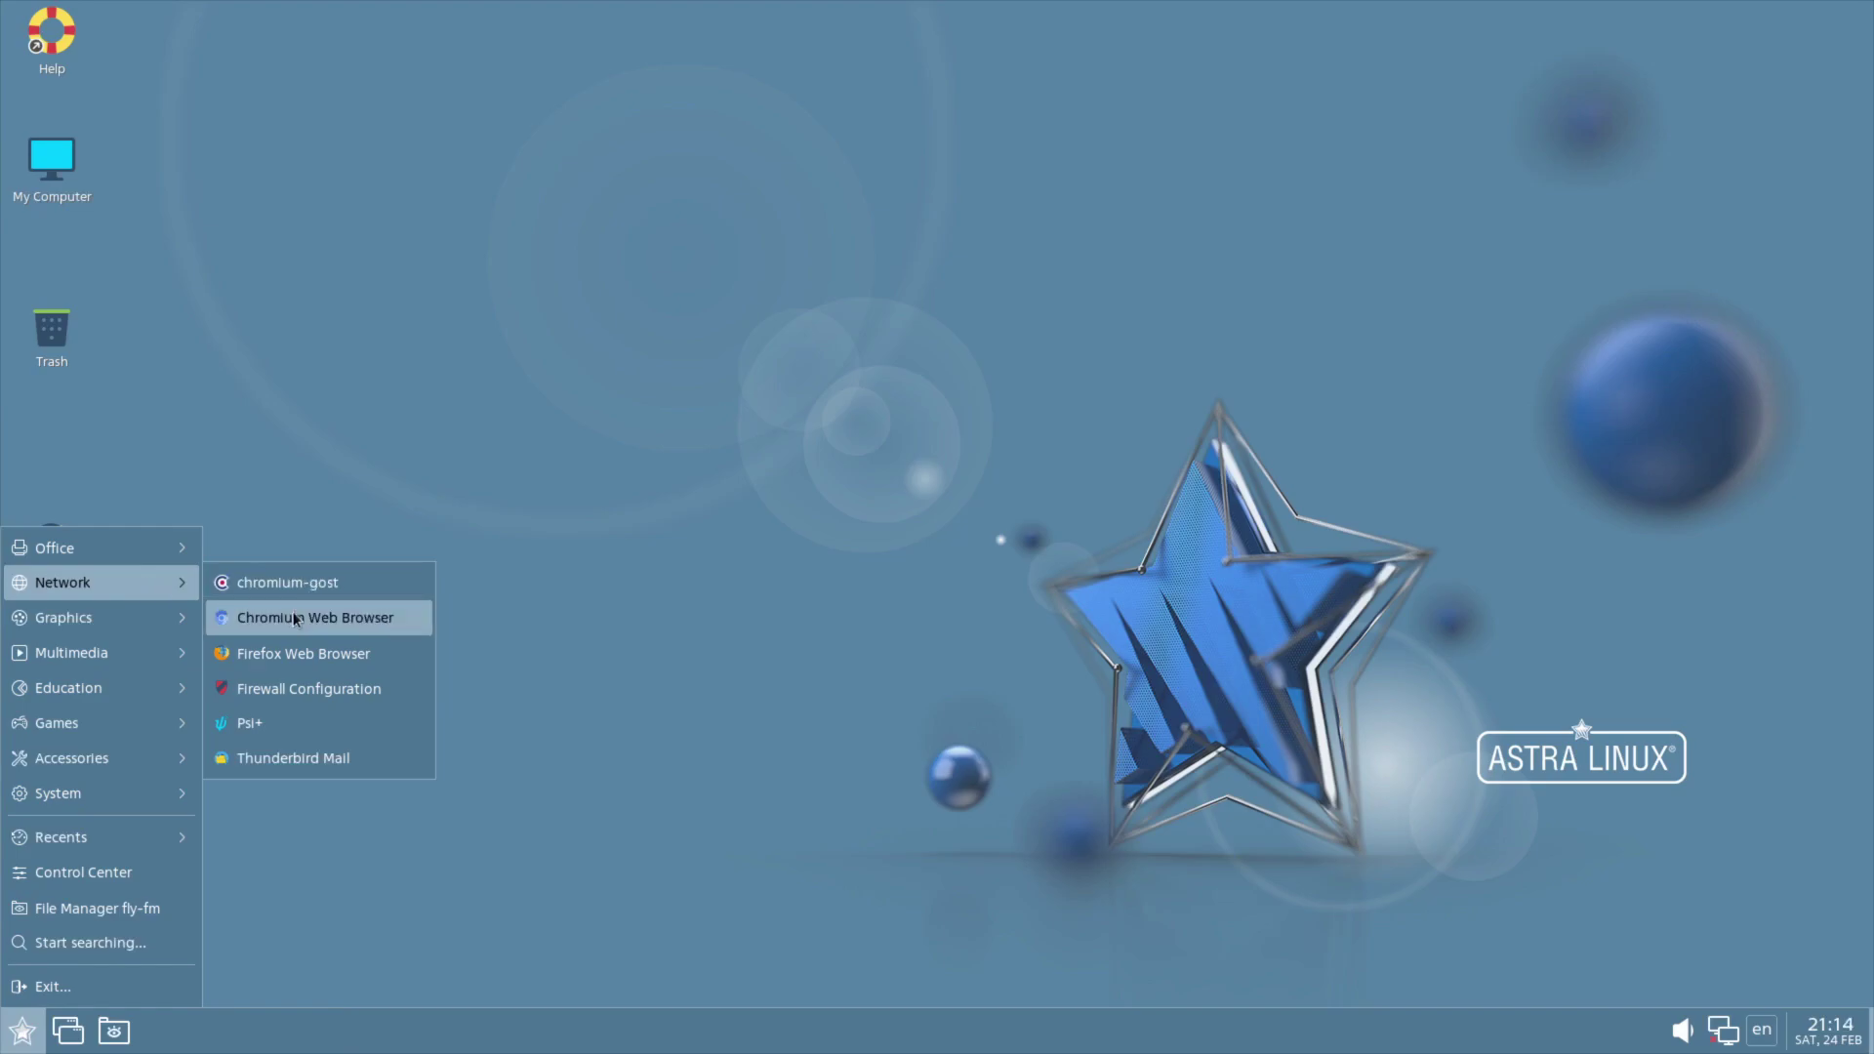
{"action": "left_click_drag", "start_coordinate": [293, 653], "coordinate": [293, 615]}
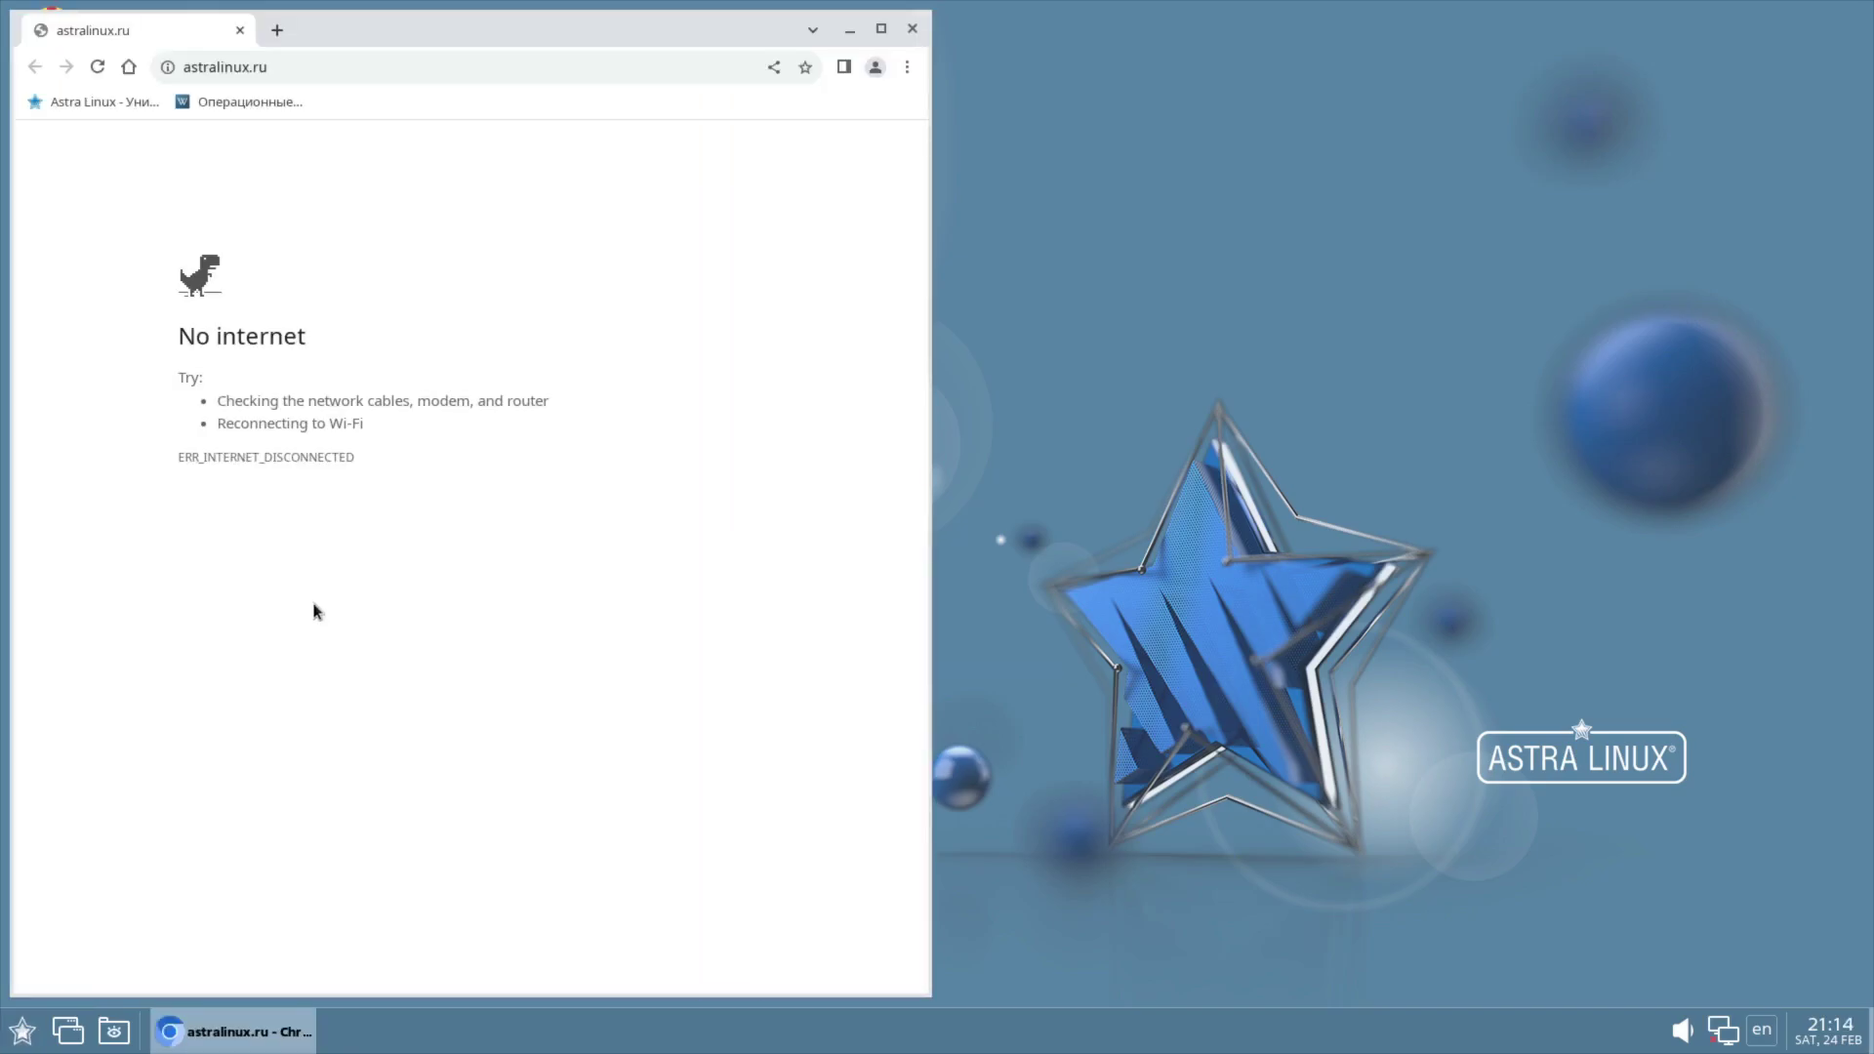
{"action": "left_click", "coordinate": [22, 1031]}
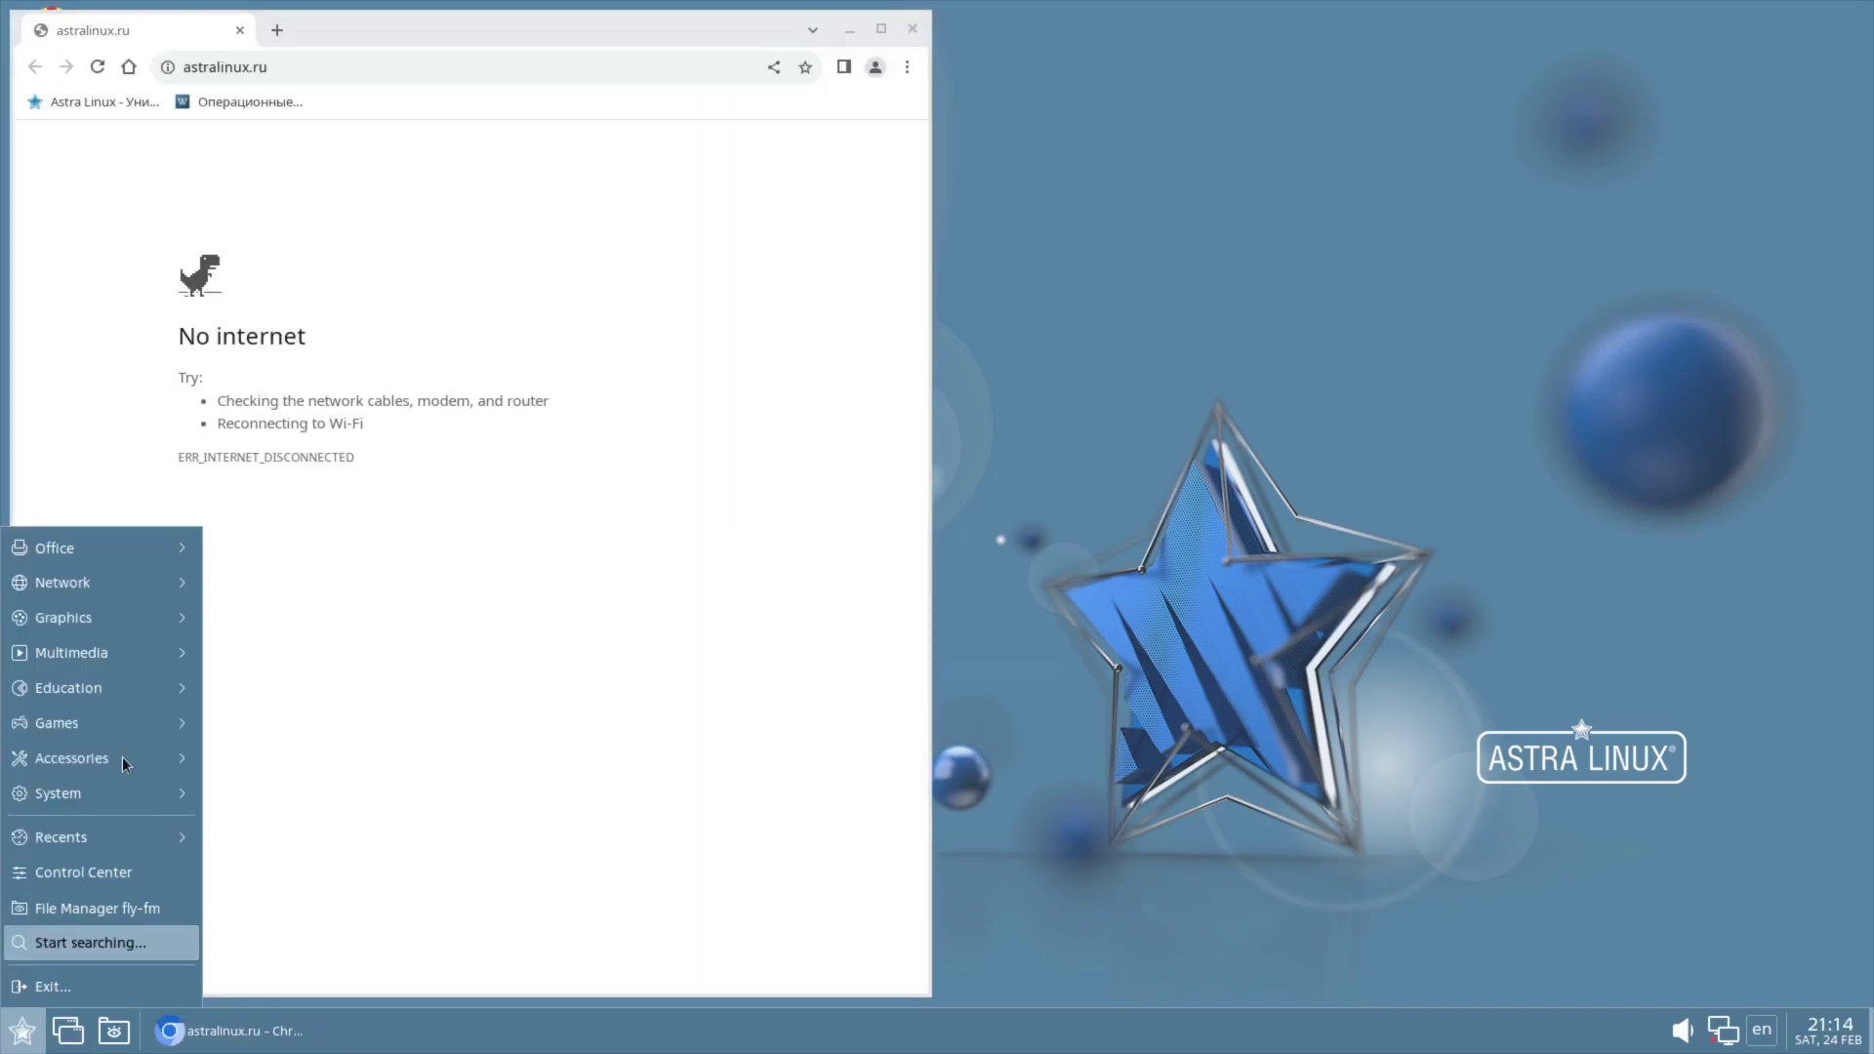
{"action": "mouse_move", "coordinate": [129, 583]}
{"action": "left_click", "coordinate": [313, 582]}
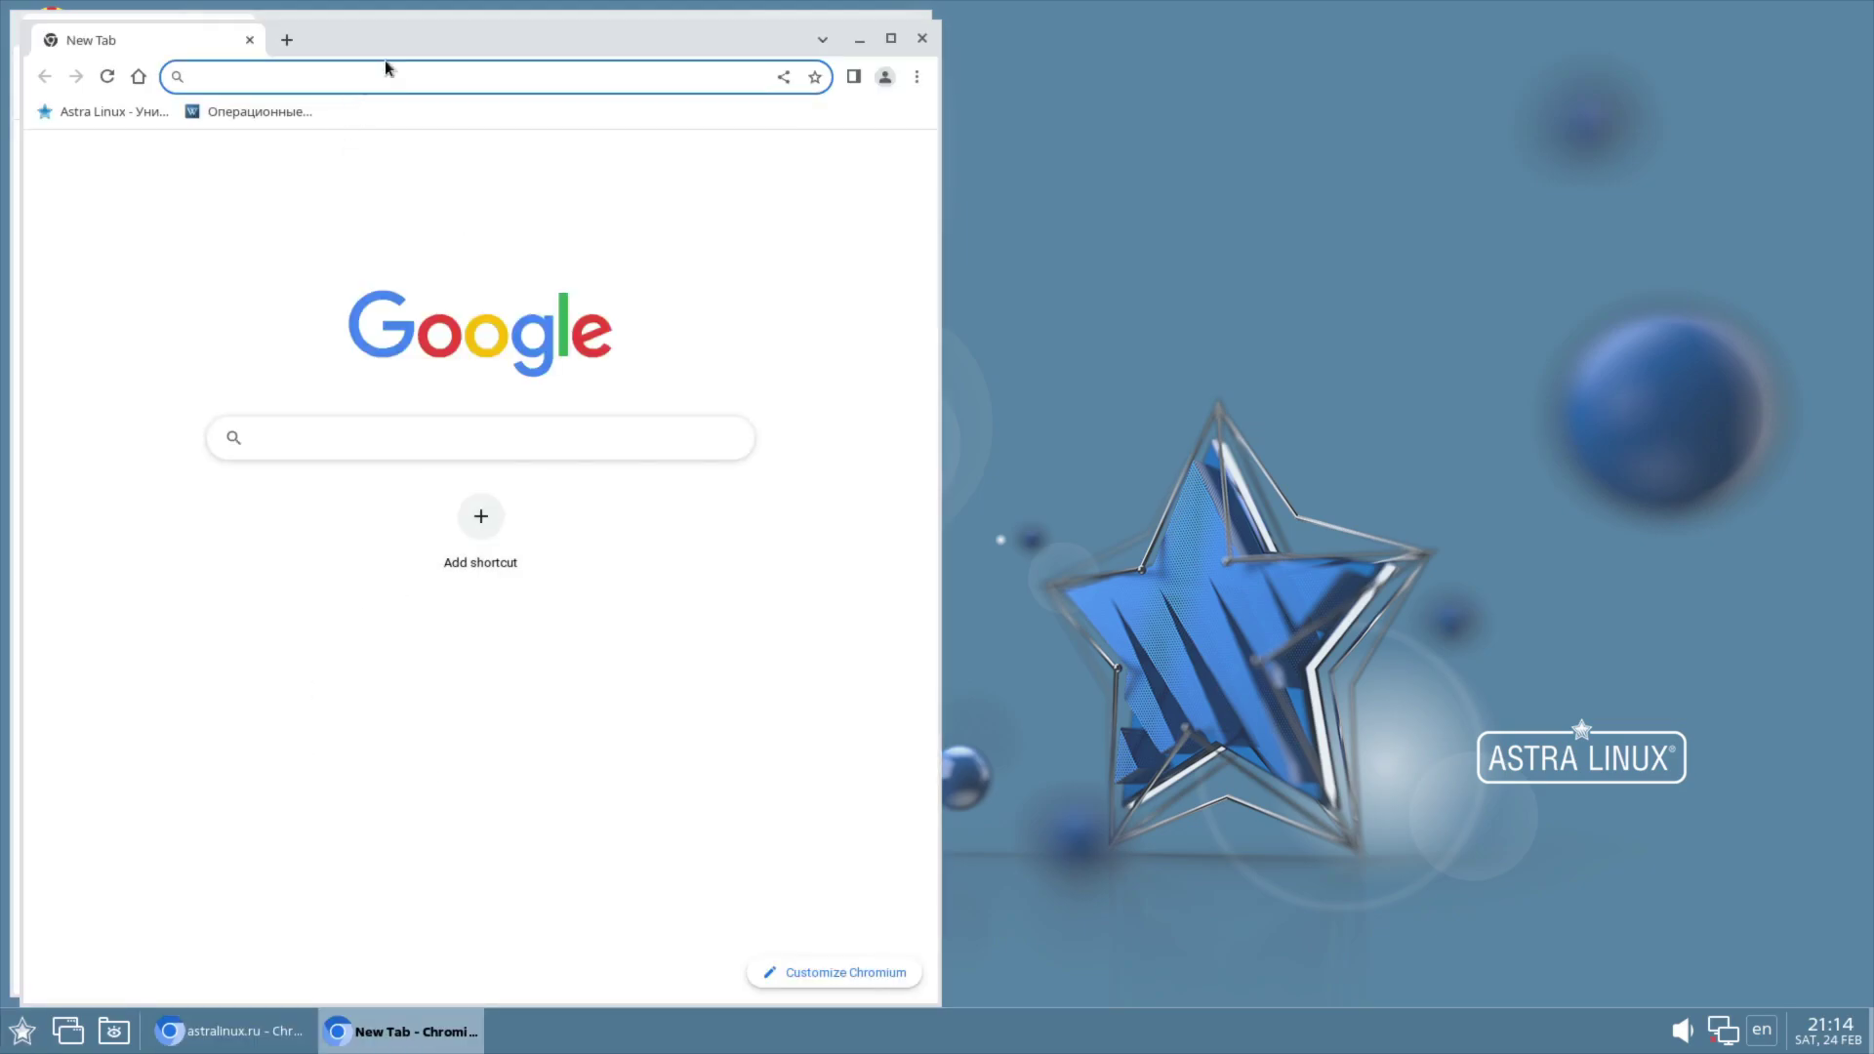
{"action": "left_click_drag", "start_coordinate": [387, 47], "coordinate": [1095, 49]}
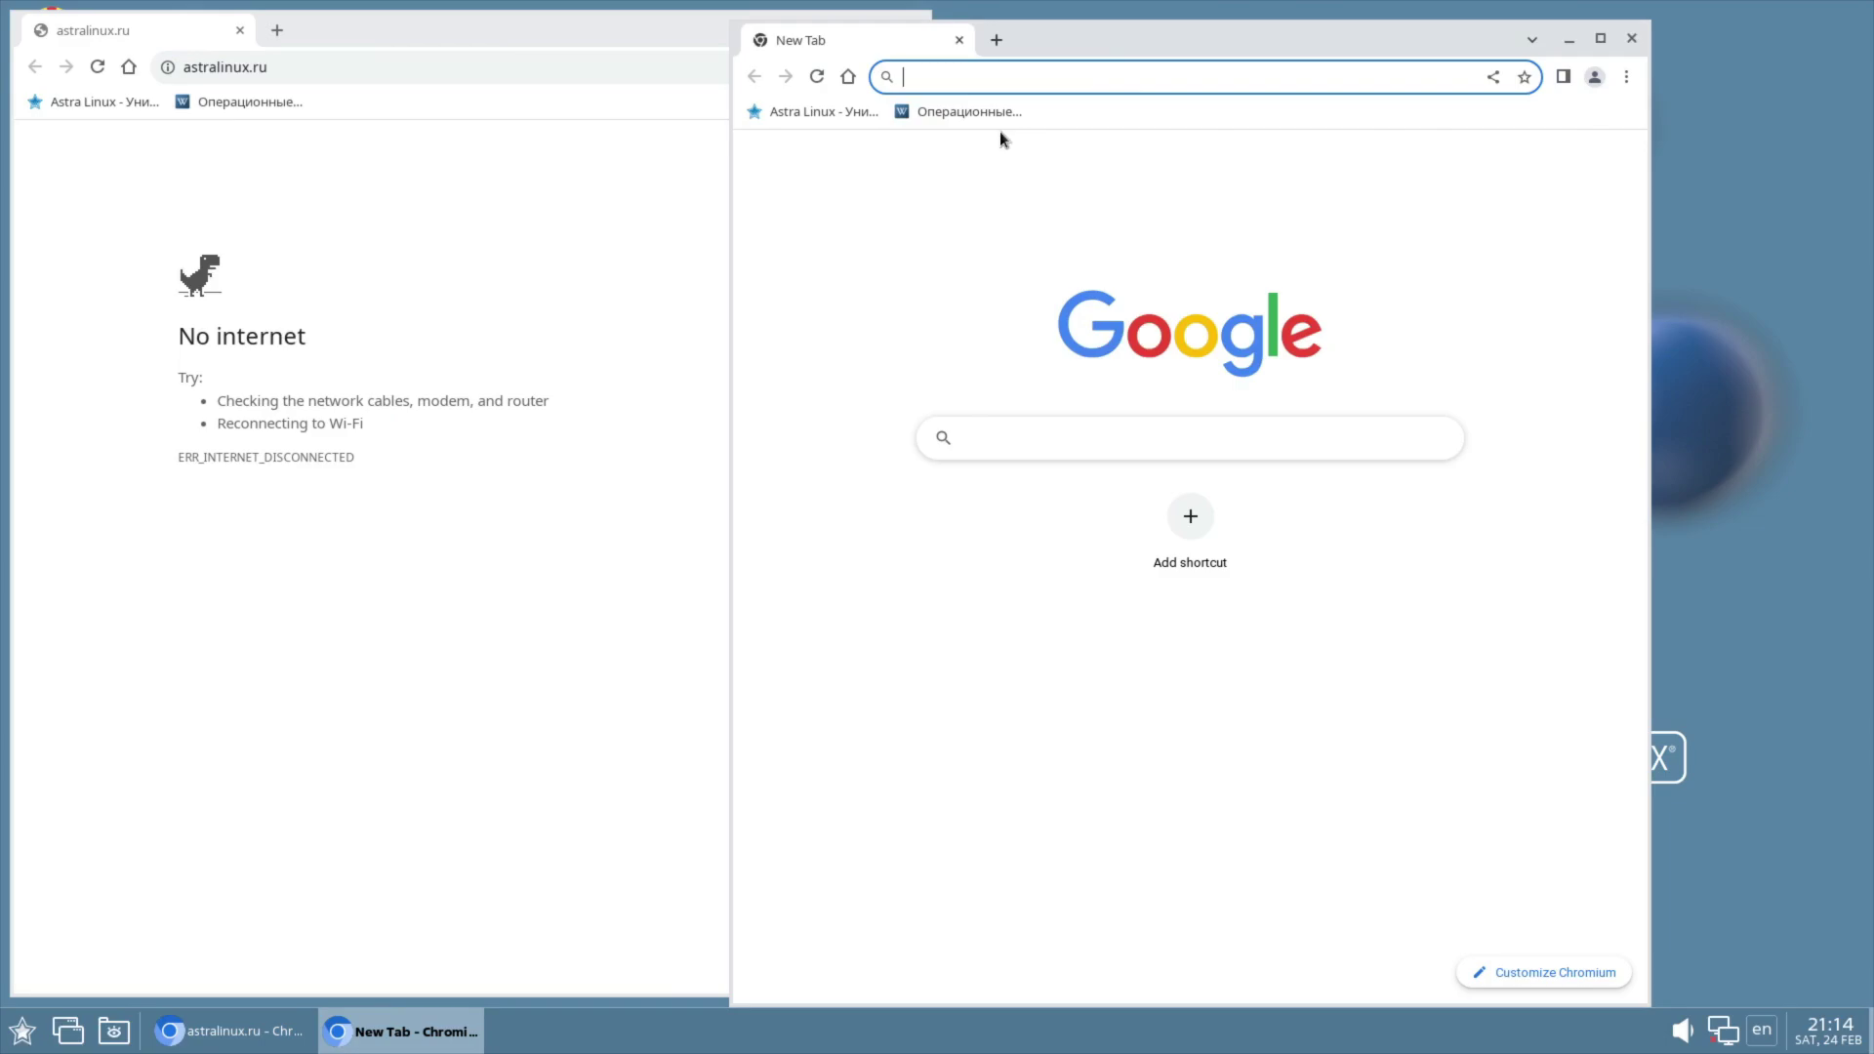
Step: Show About Chromium (version 117.0.5938.132) in both browser windows, then close both windows
{"action": "left_click", "coordinate": [1627, 76]}
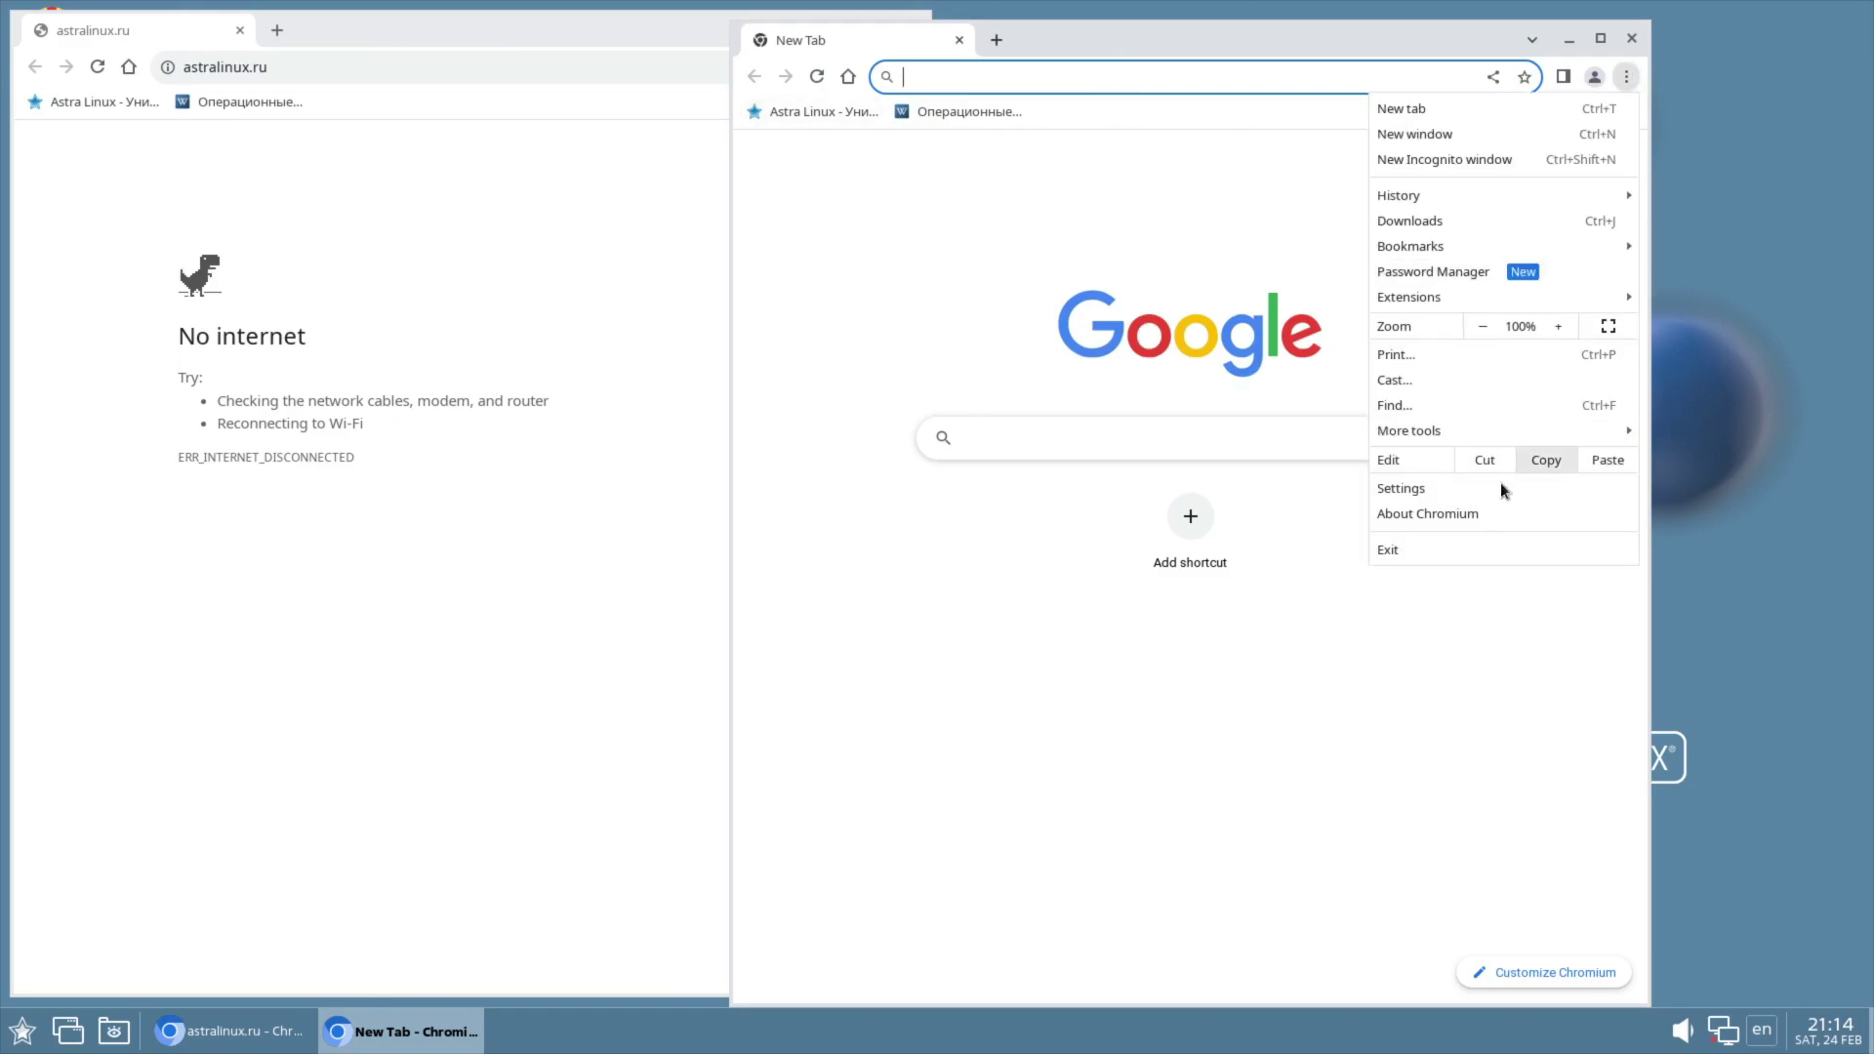
{"action": "left_click", "coordinate": [1422, 520]}
{"action": "left_click", "coordinate": [582, 402]}
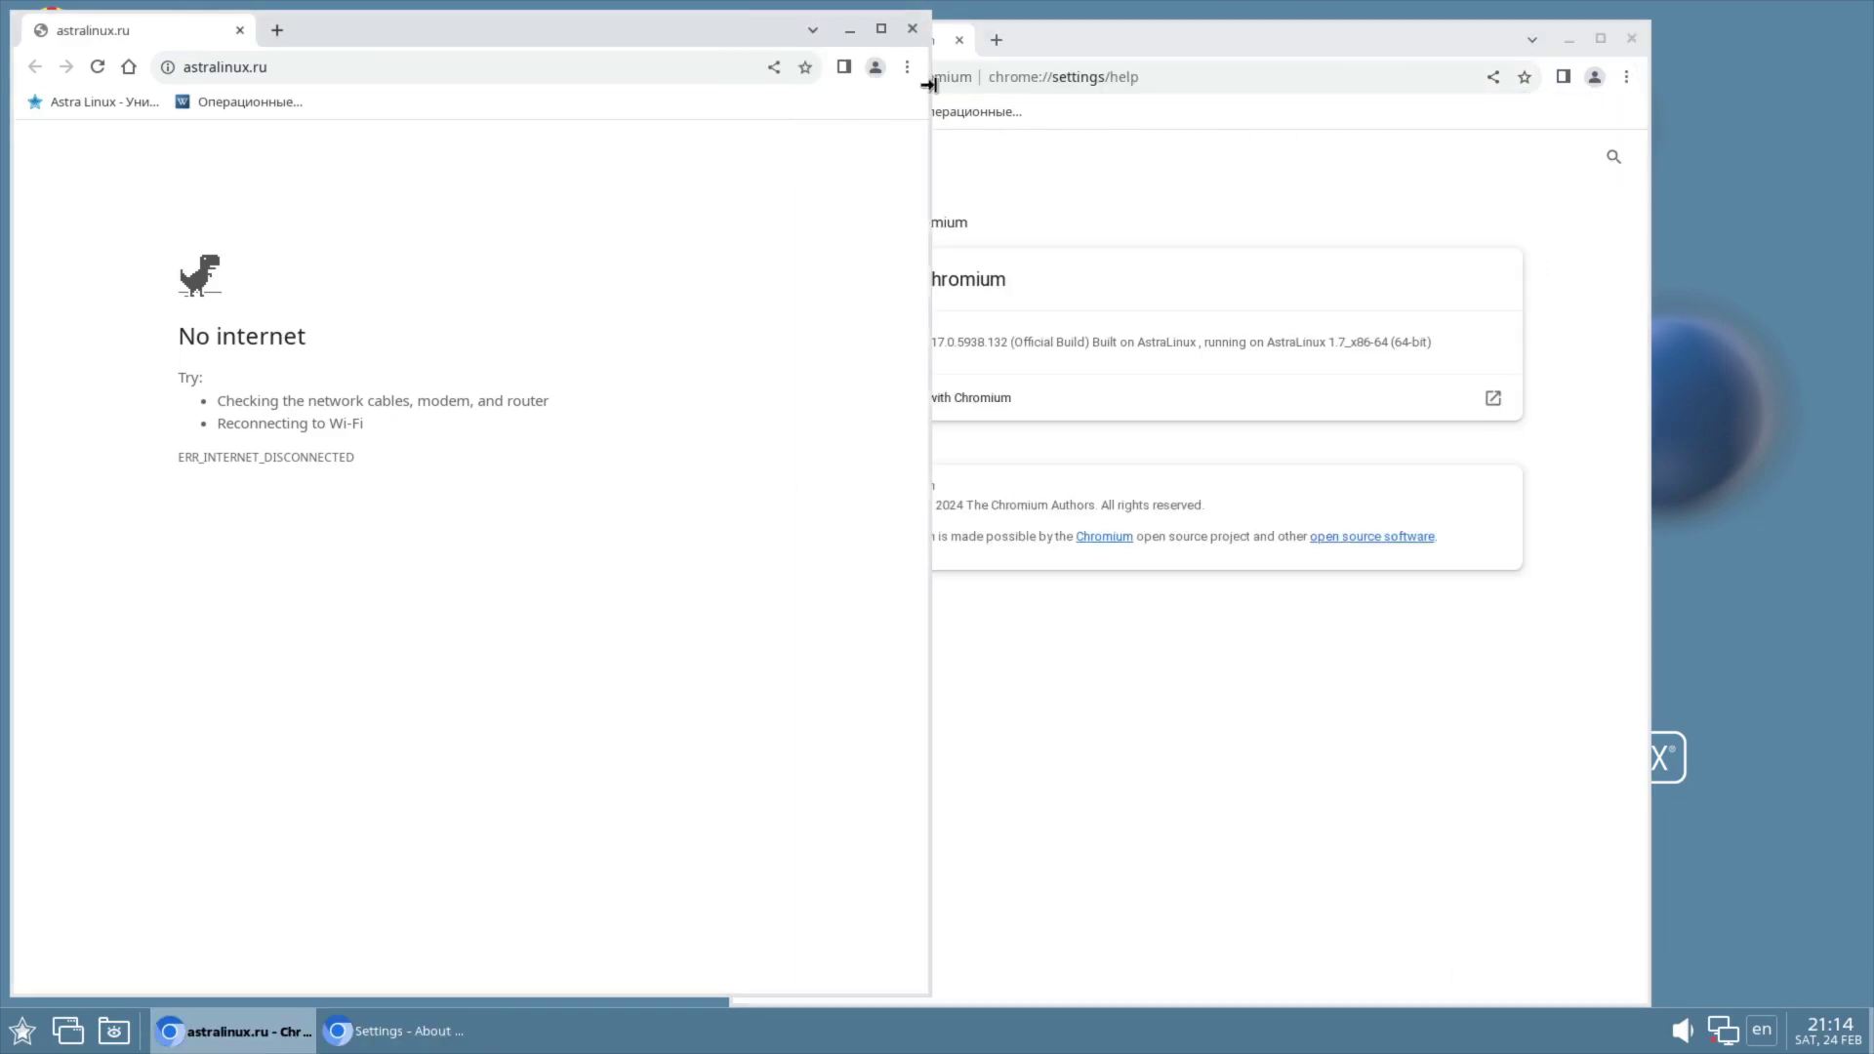
{"action": "left_click", "coordinate": [908, 69]}
{"action": "left_click", "coordinate": [736, 506]}
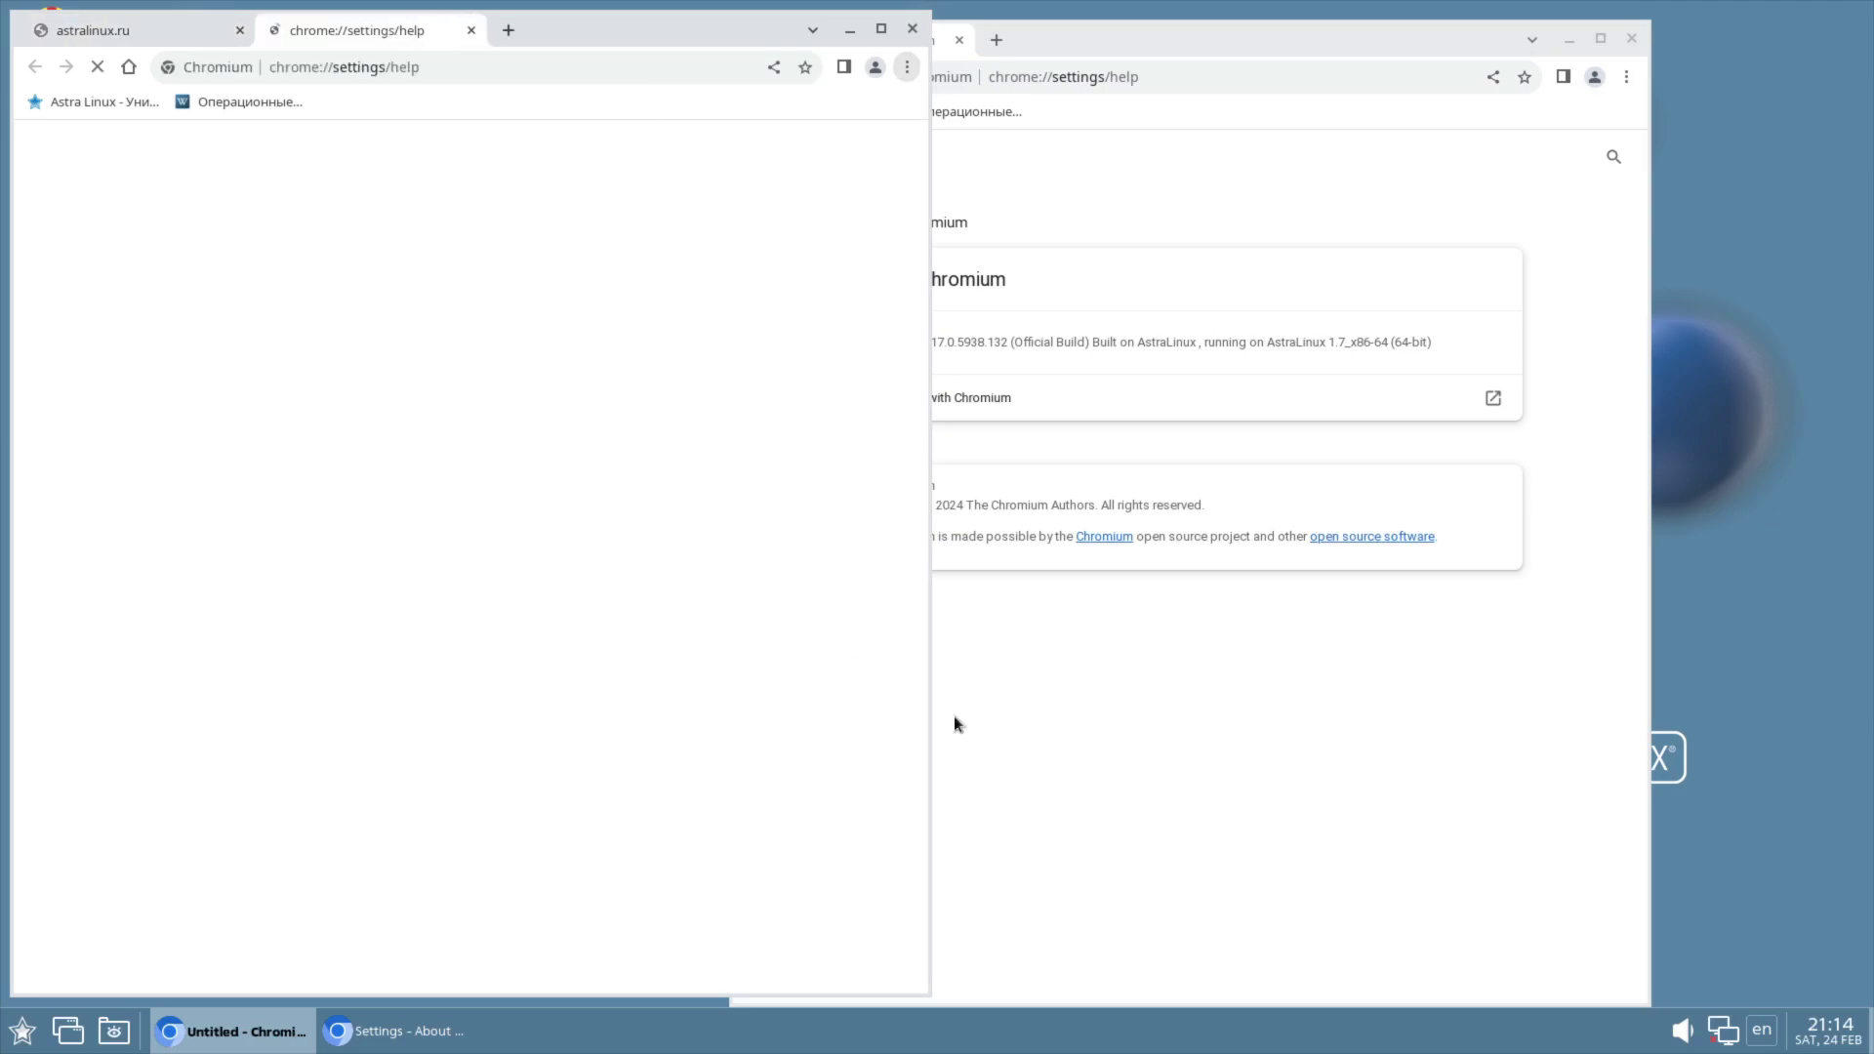
{"action": "left_click", "coordinate": [1005, 748]}
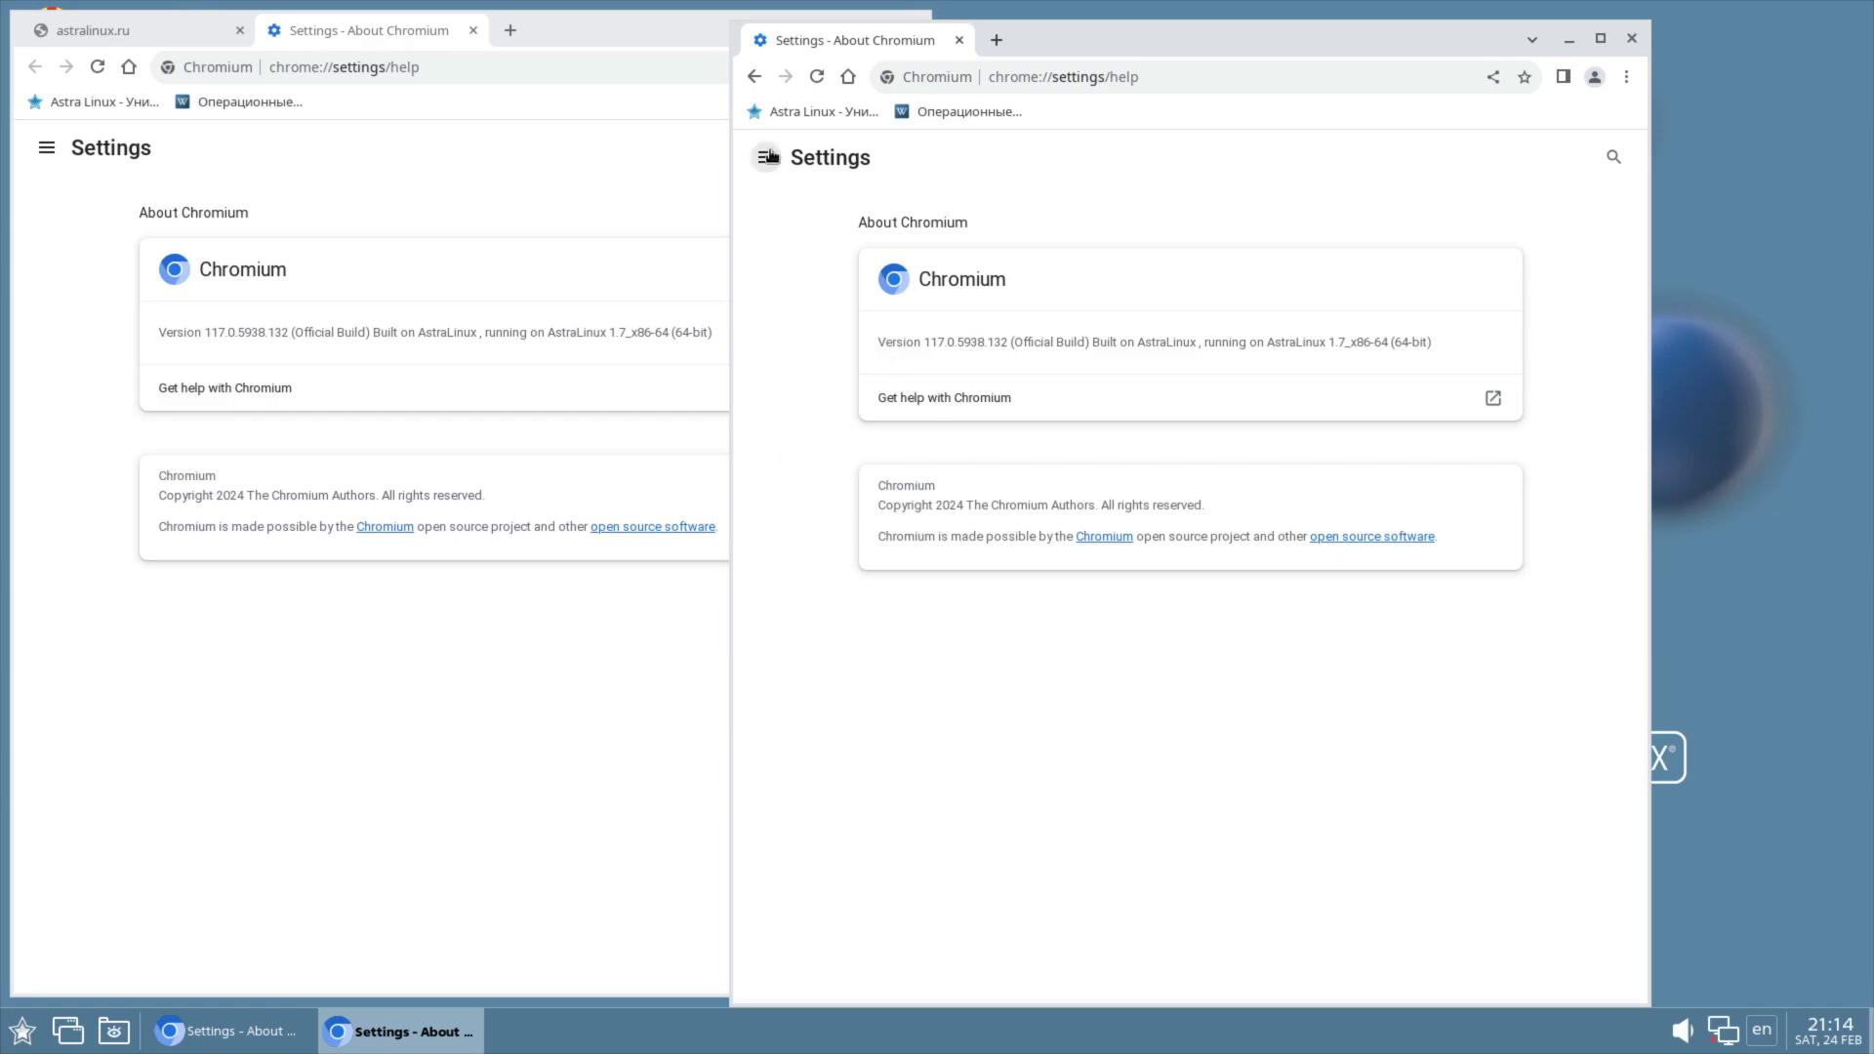
{"action": "left_click", "coordinate": [1632, 38]}
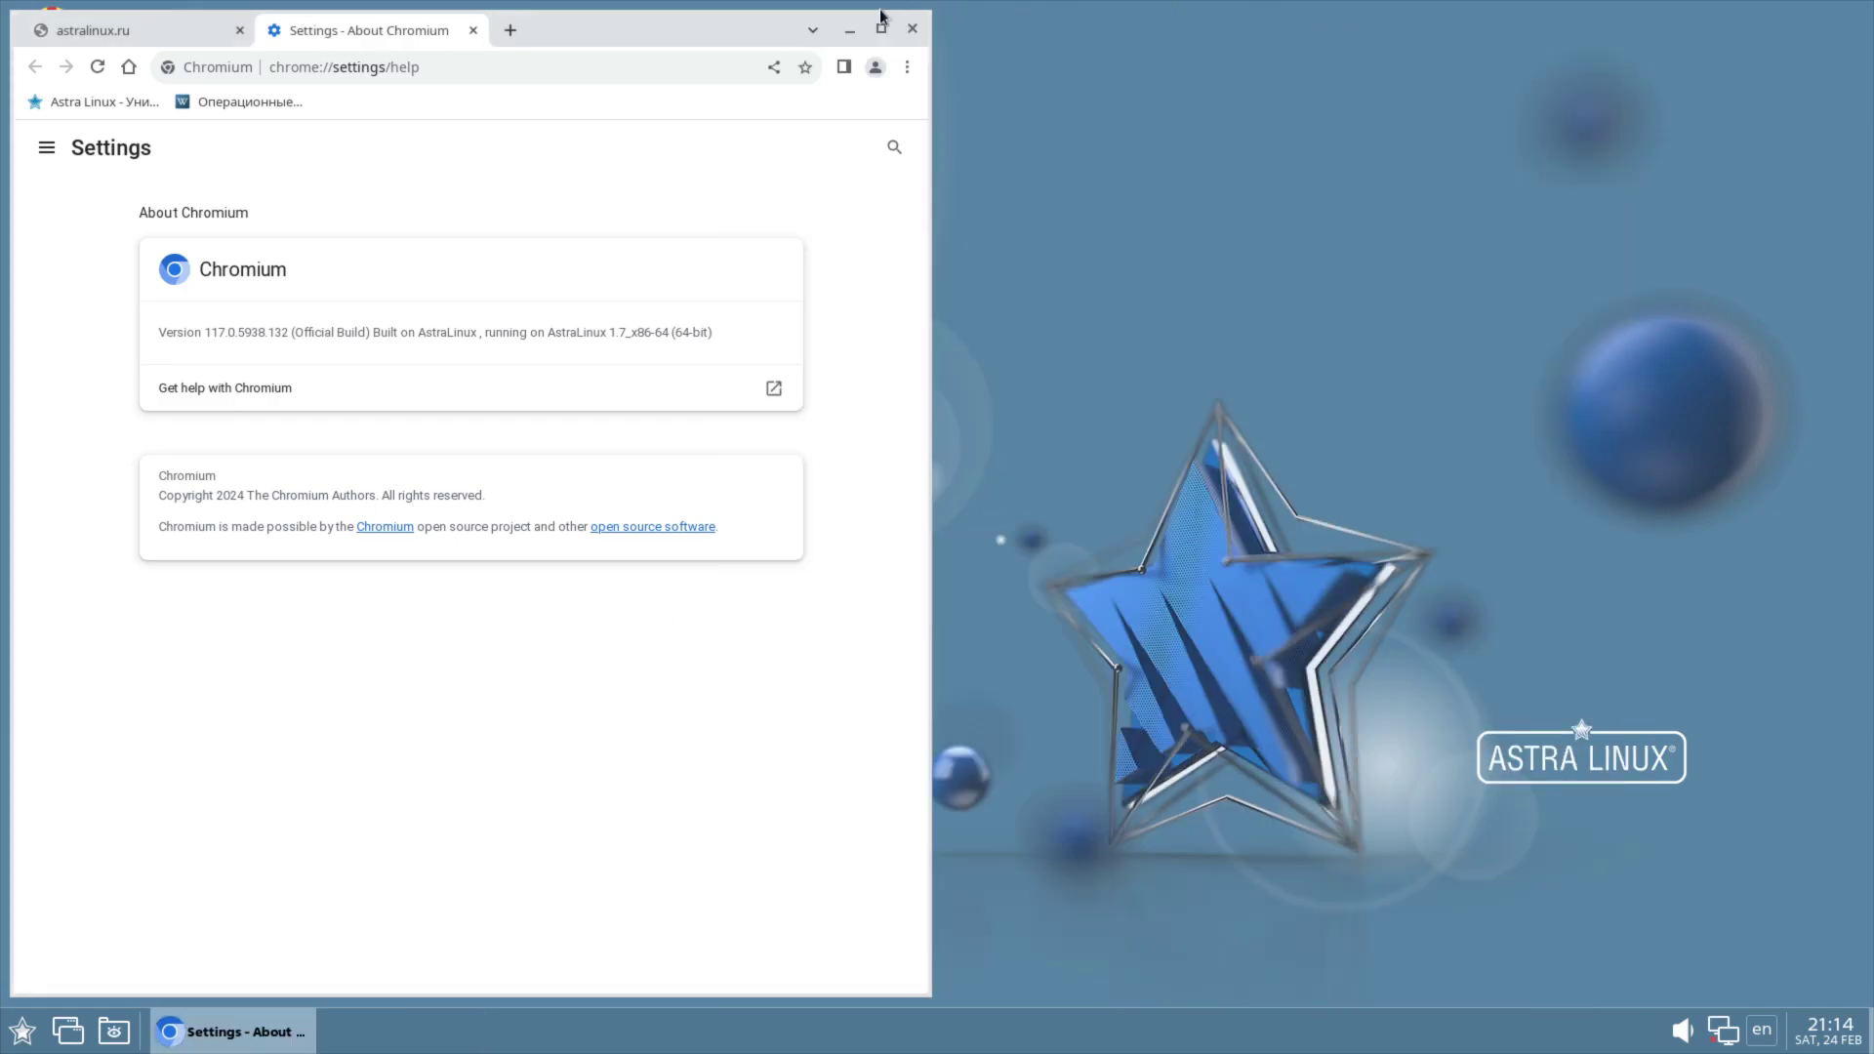
{"action": "left_click", "coordinate": [912, 31]}
{"action": "left_click", "coordinate": [11, 1025]}
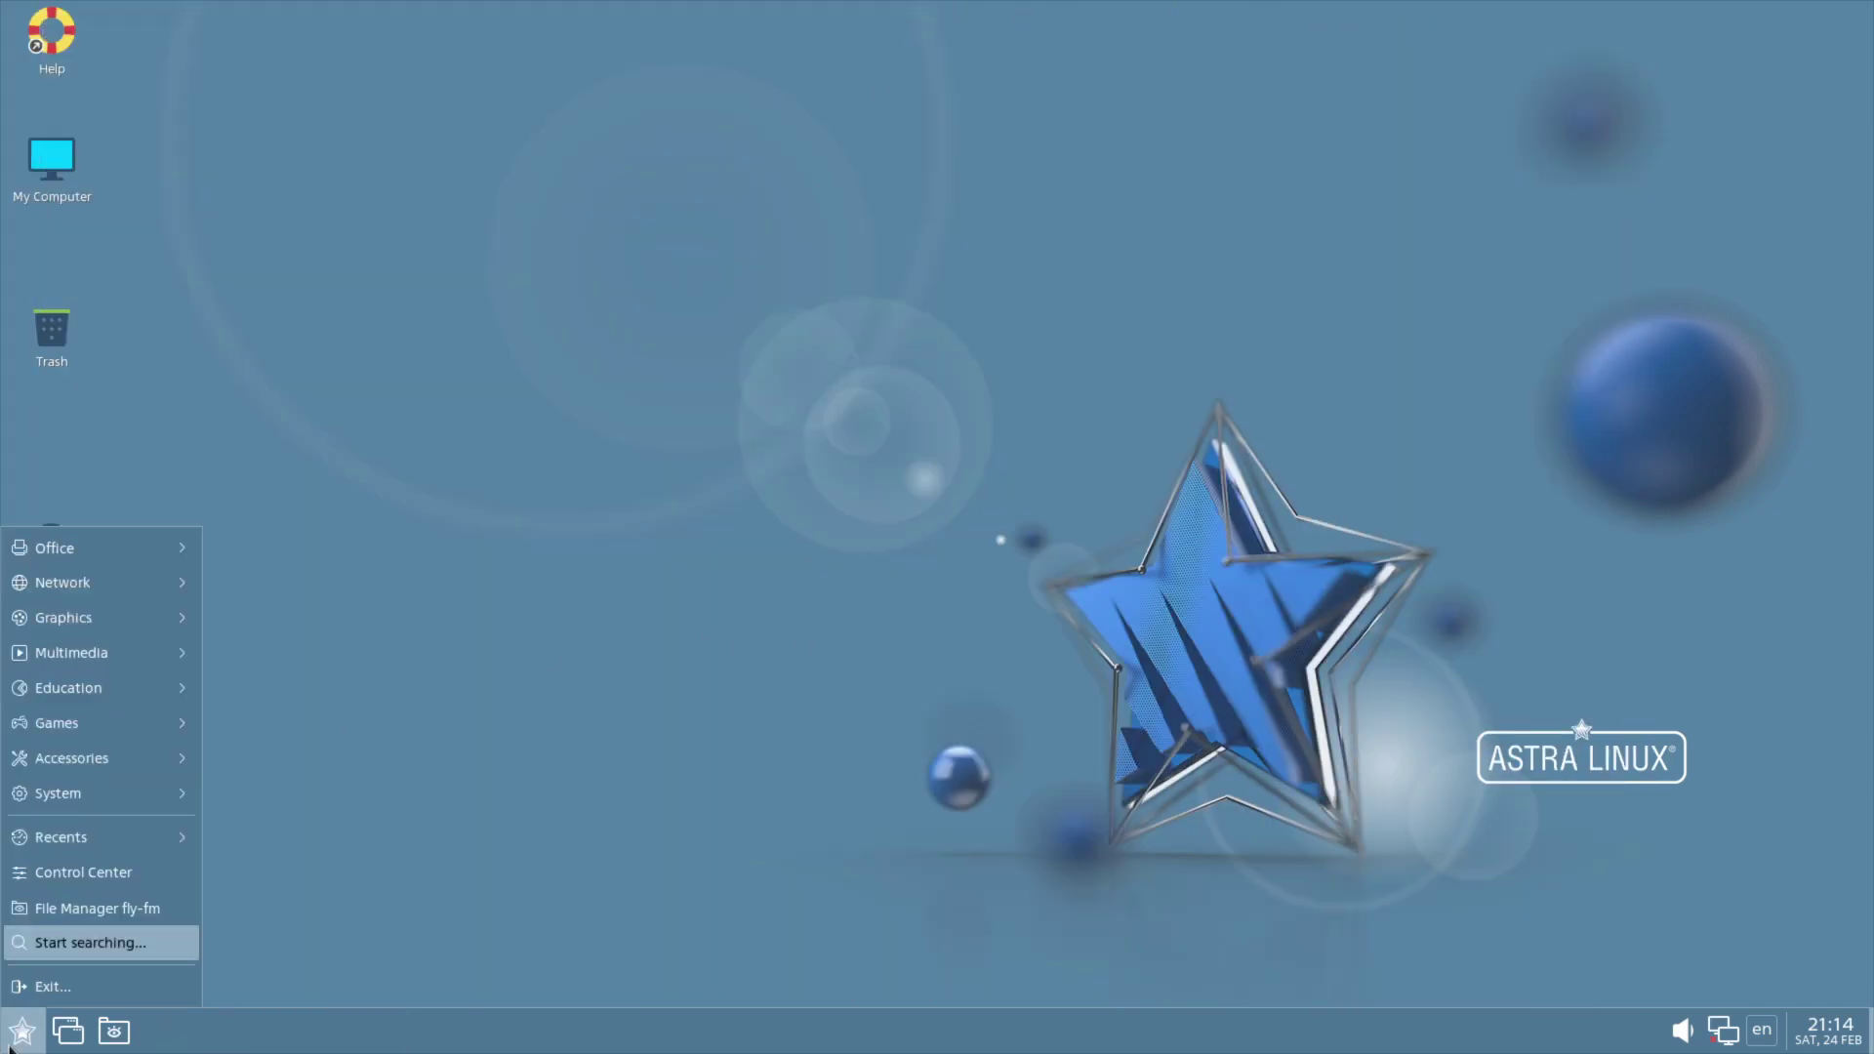
{"action": "mouse_move", "coordinate": [97, 594]}
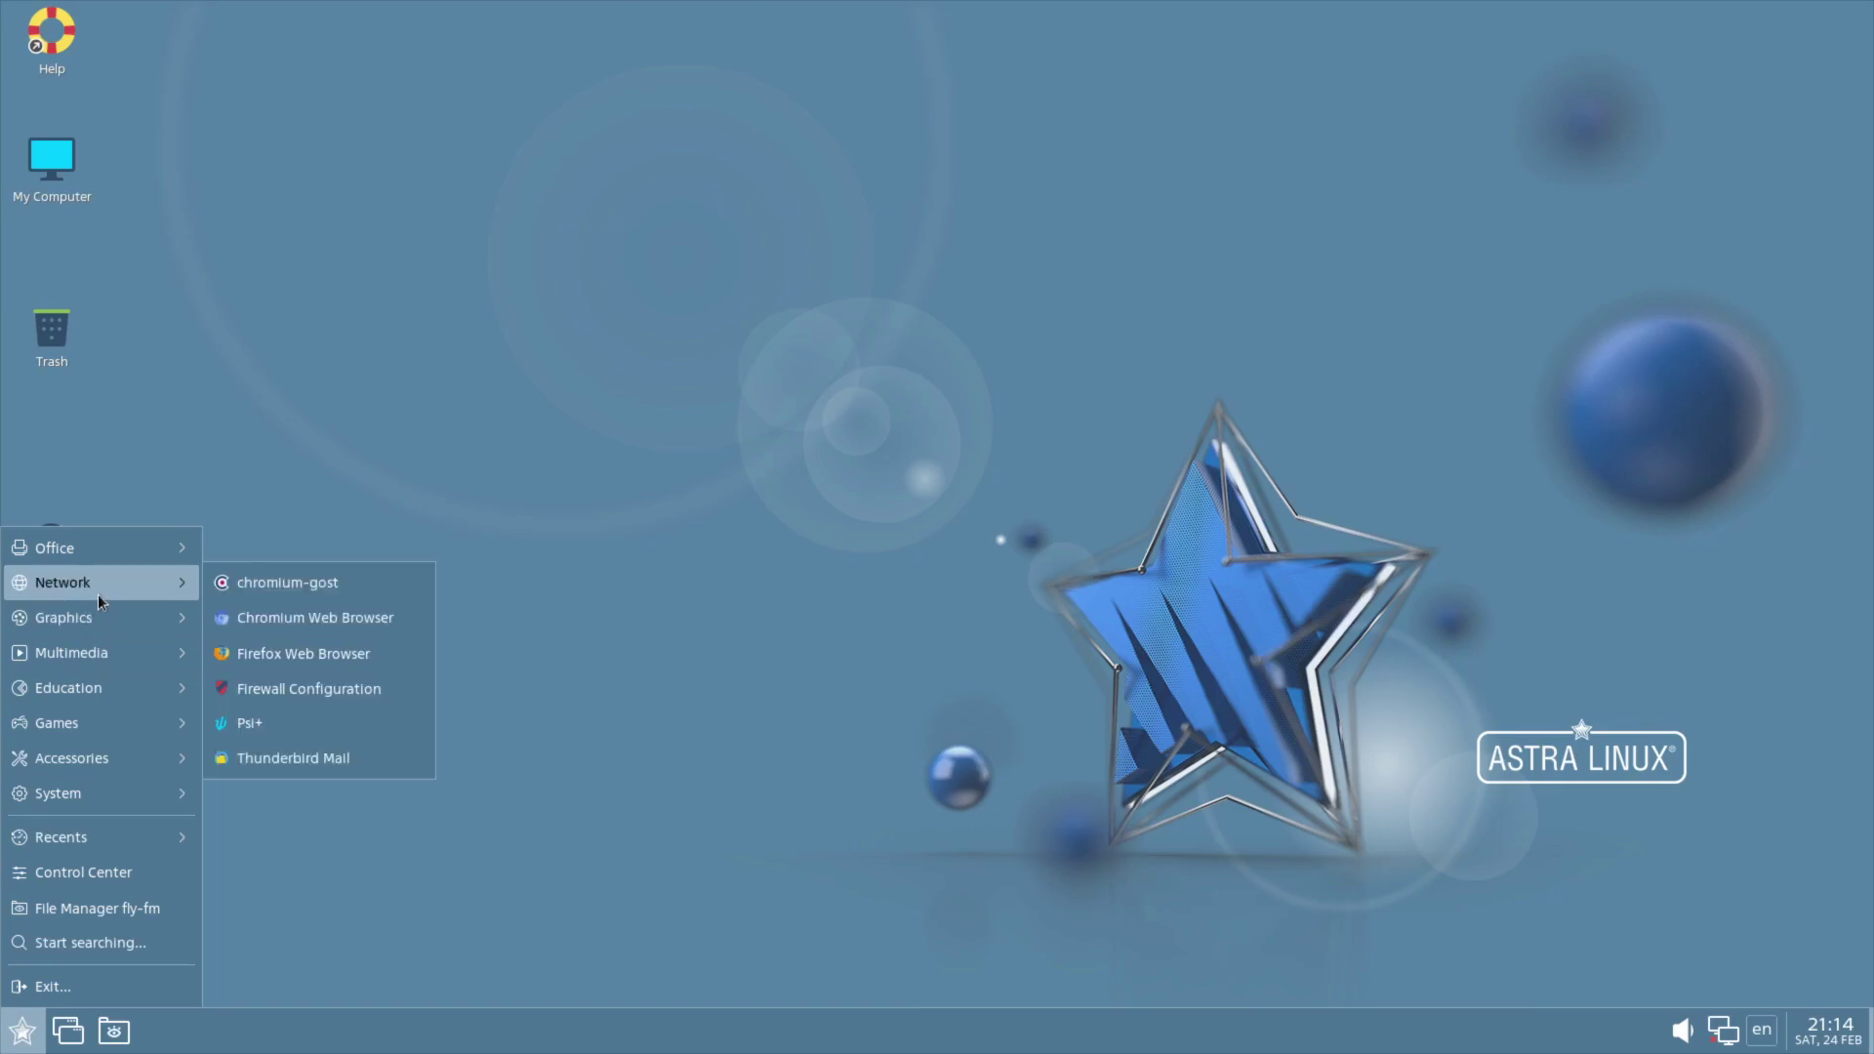
{"action": "left_click", "coordinate": [309, 689]}
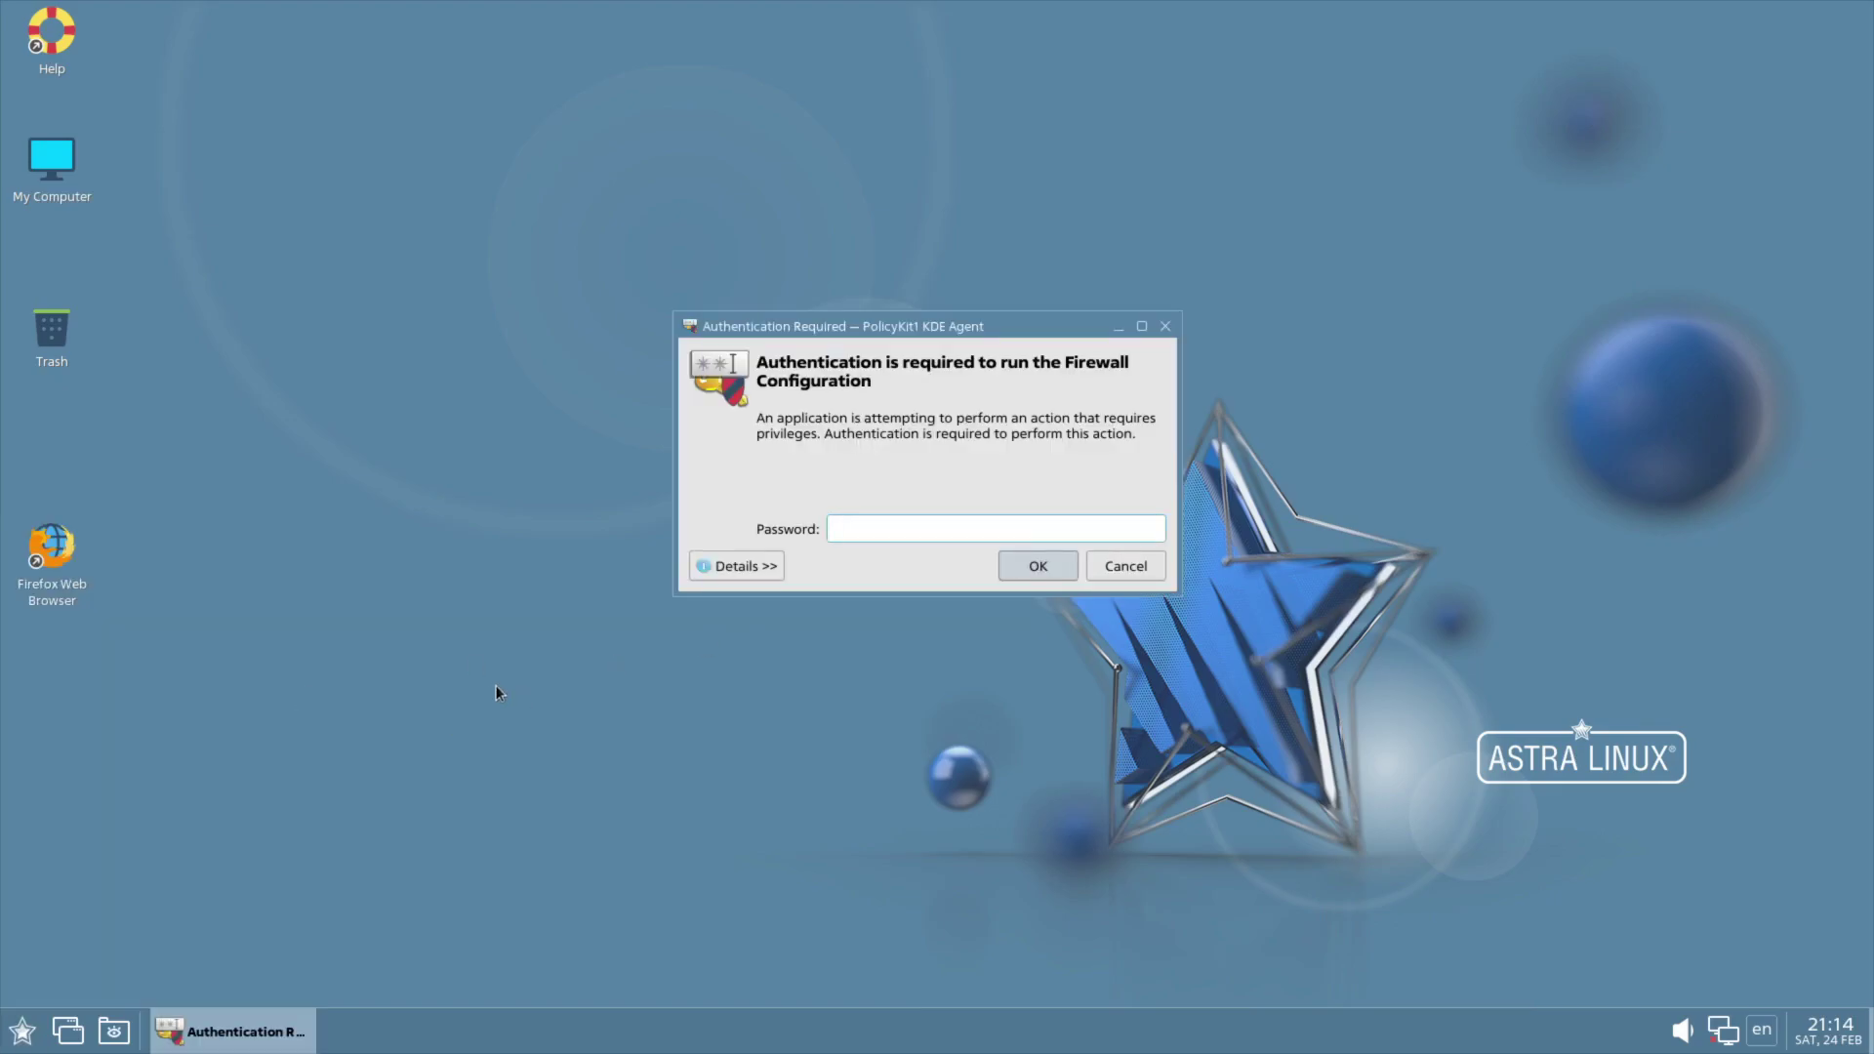
{"action": "key", "text": "Return"}
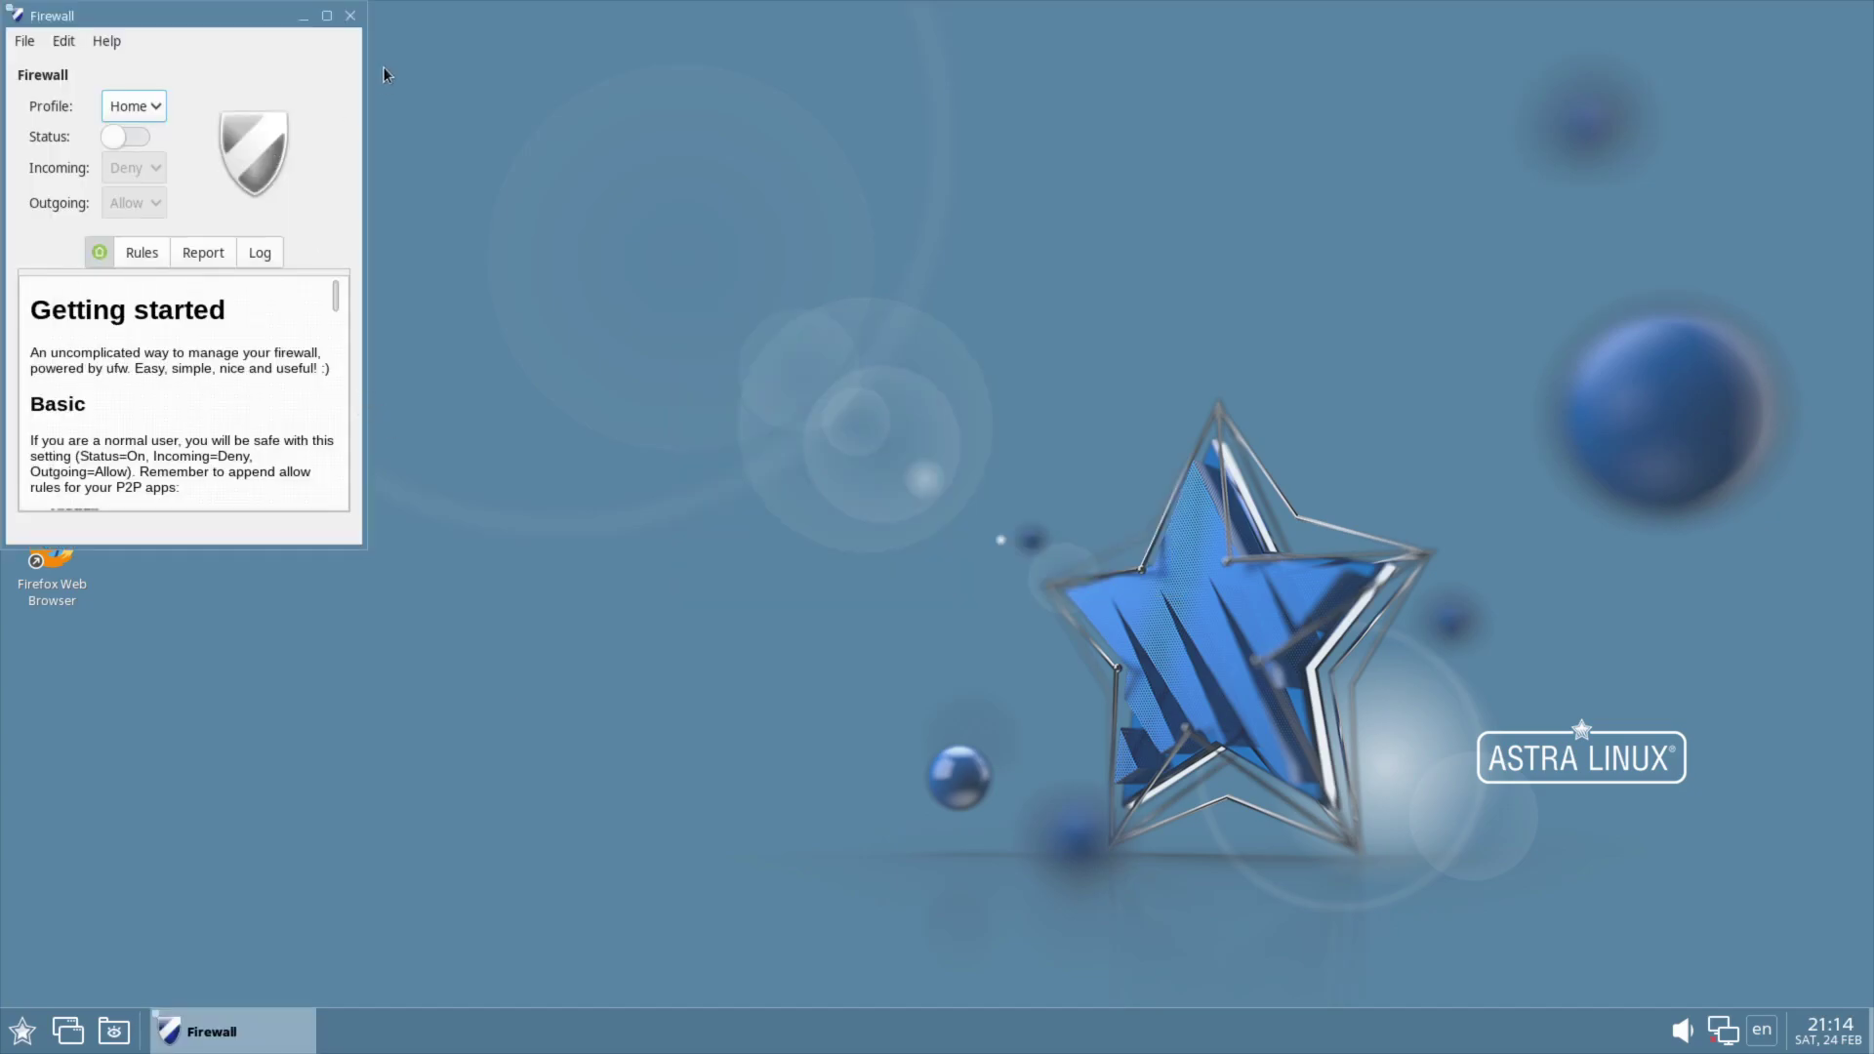
{"action": "left_click", "coordinate": [354, 16]}
{"action": "left_click", "coordinate": [22, 1031]}
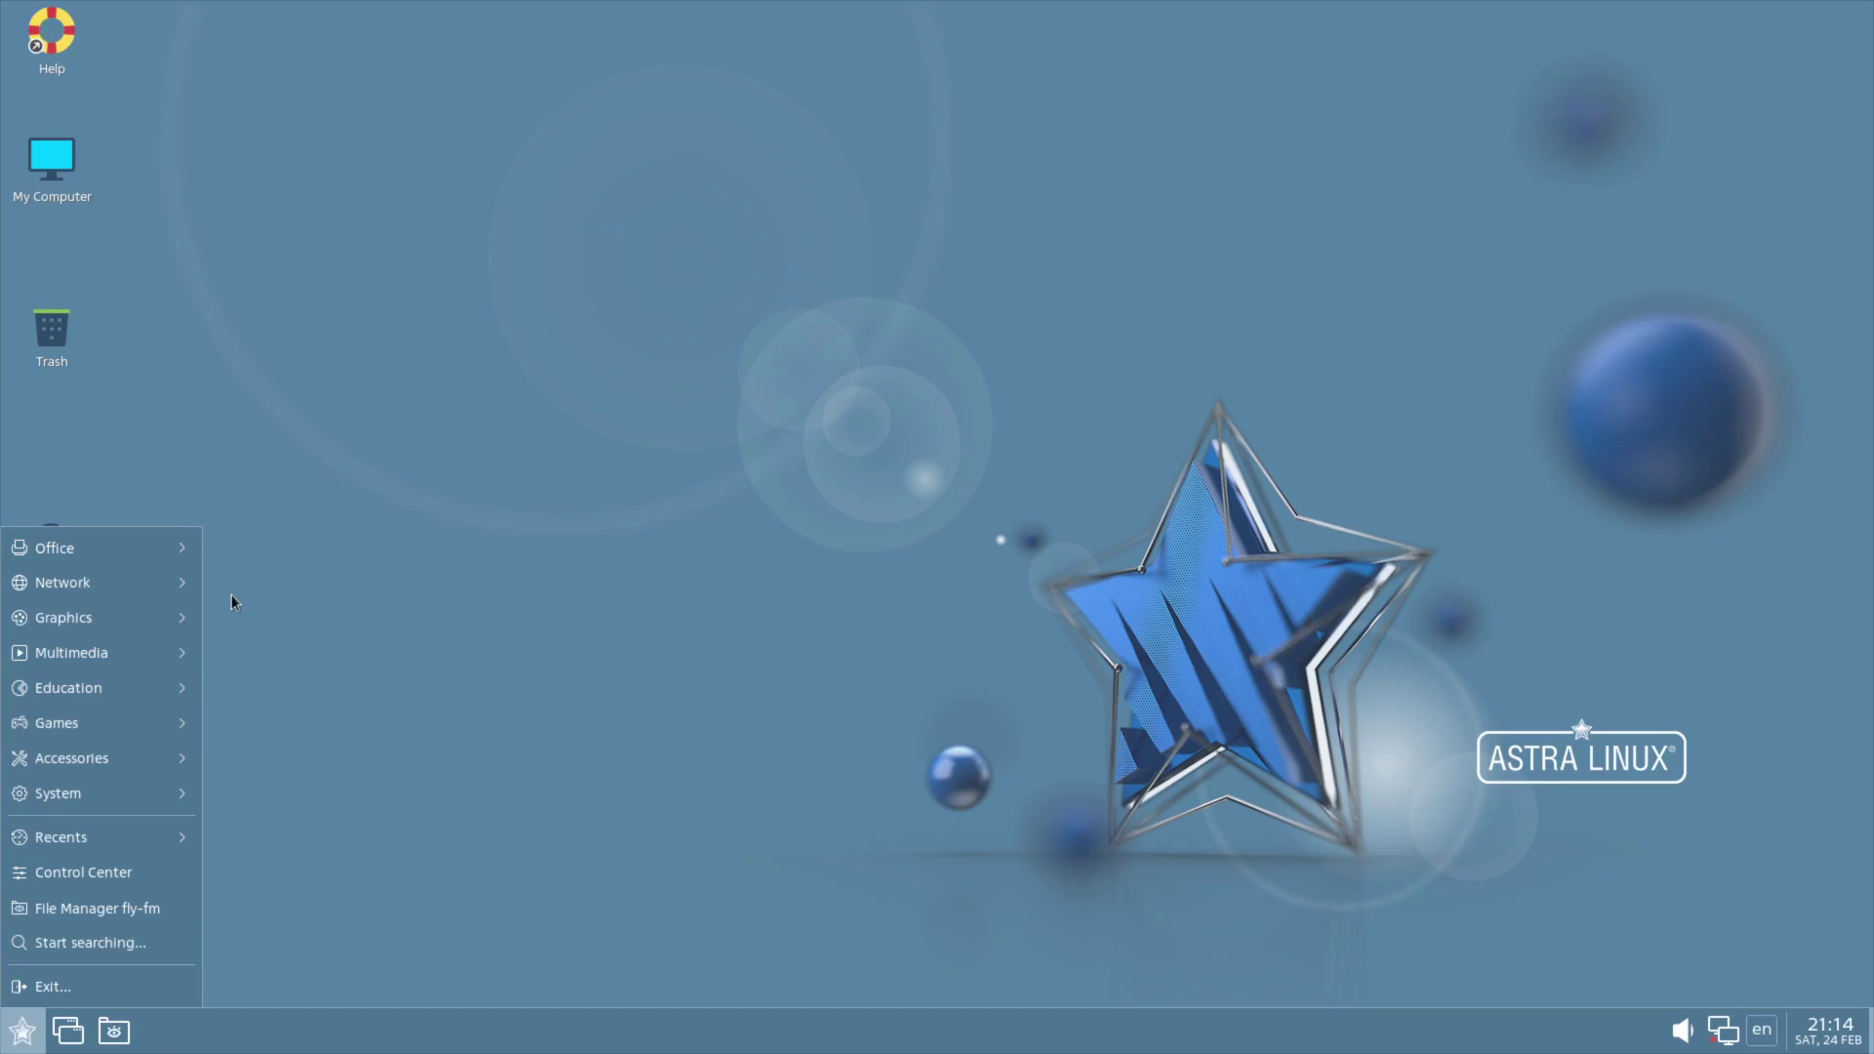
{"action": "mouse_move", "coordinate": [95, 594]}
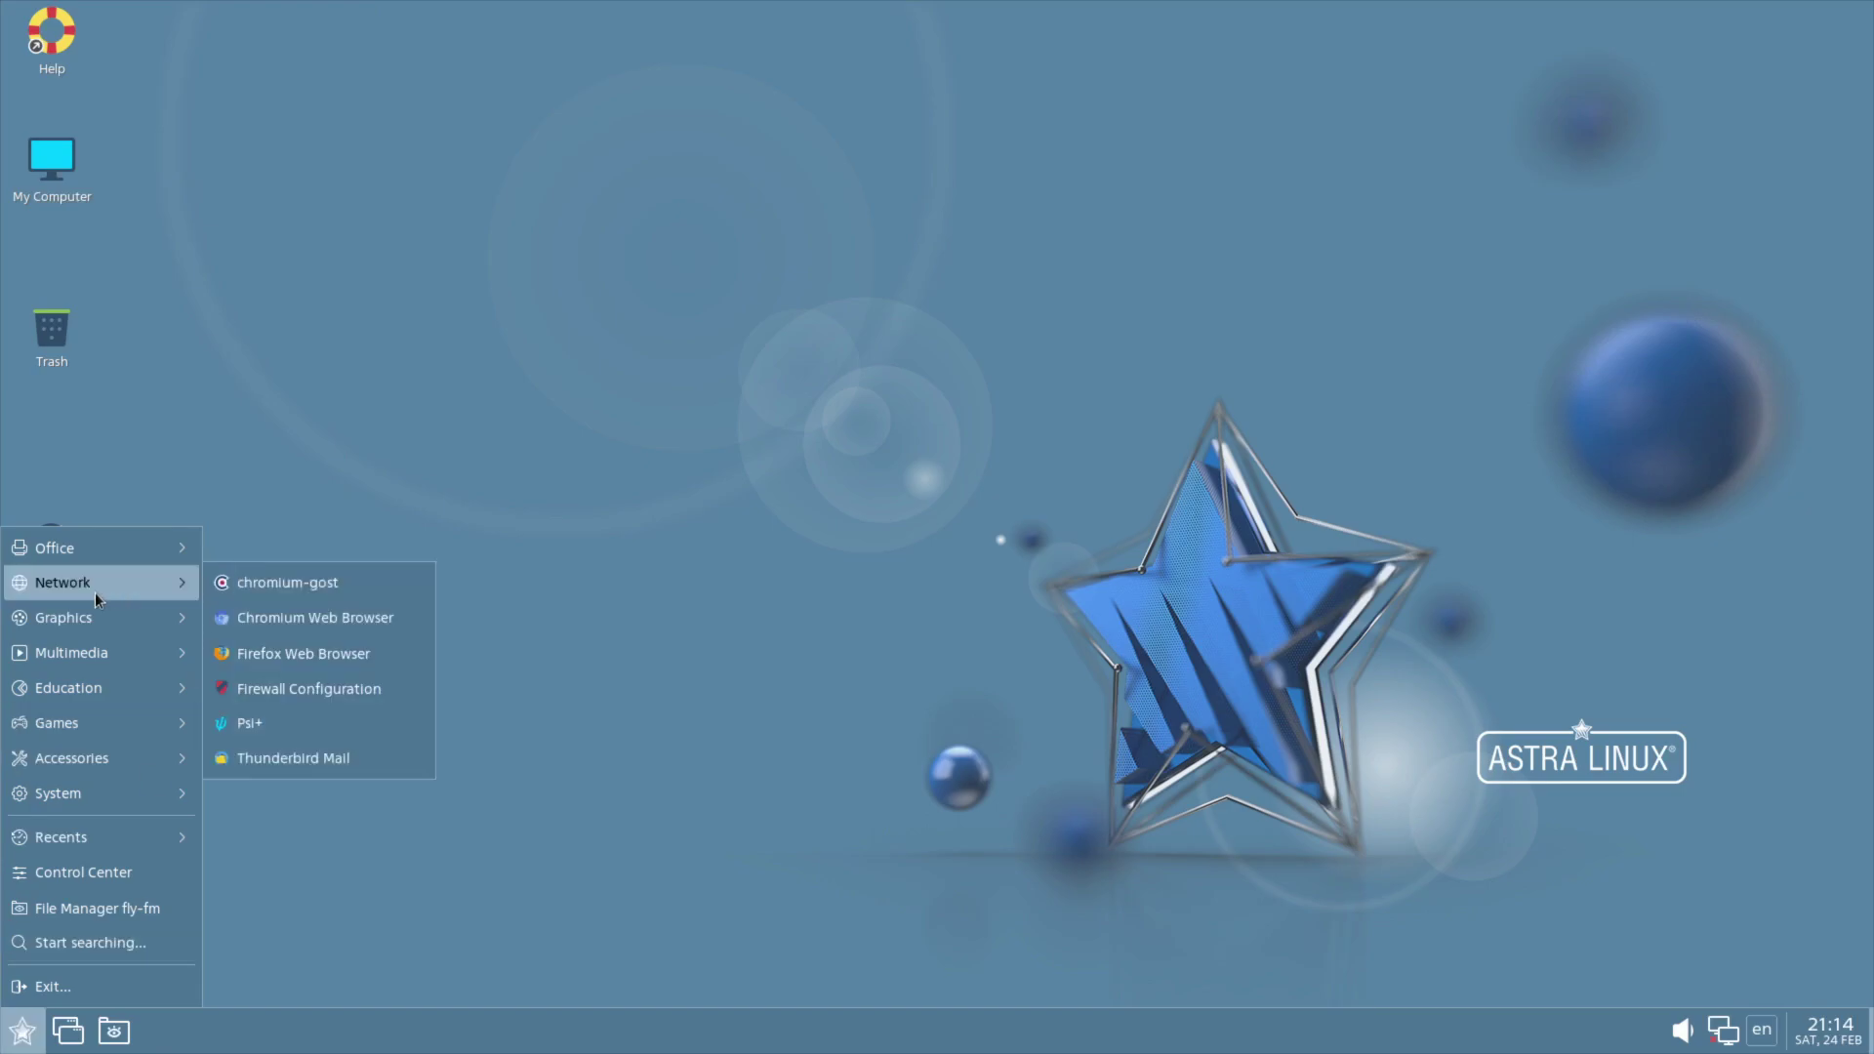
{"action": "left_click", "coordinate": [321, 727]}
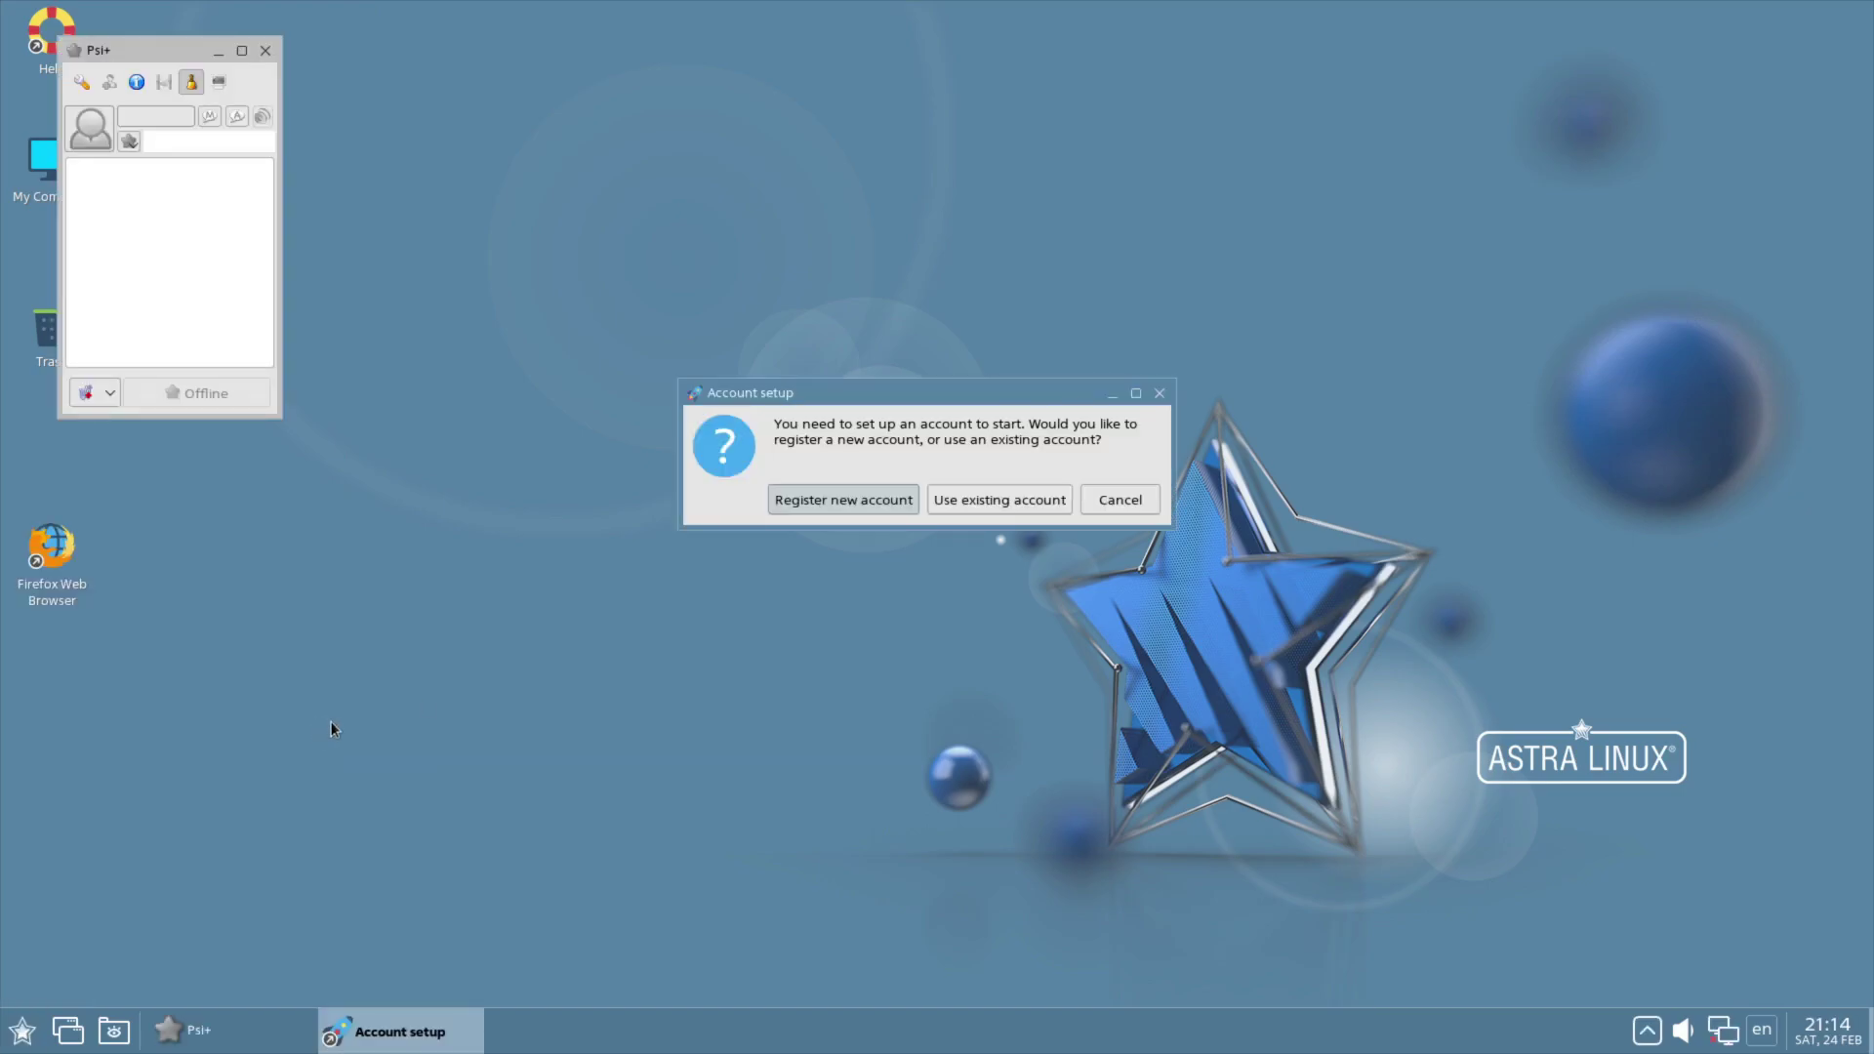
{"action": "left_click", "coordinate": [822, 502]}
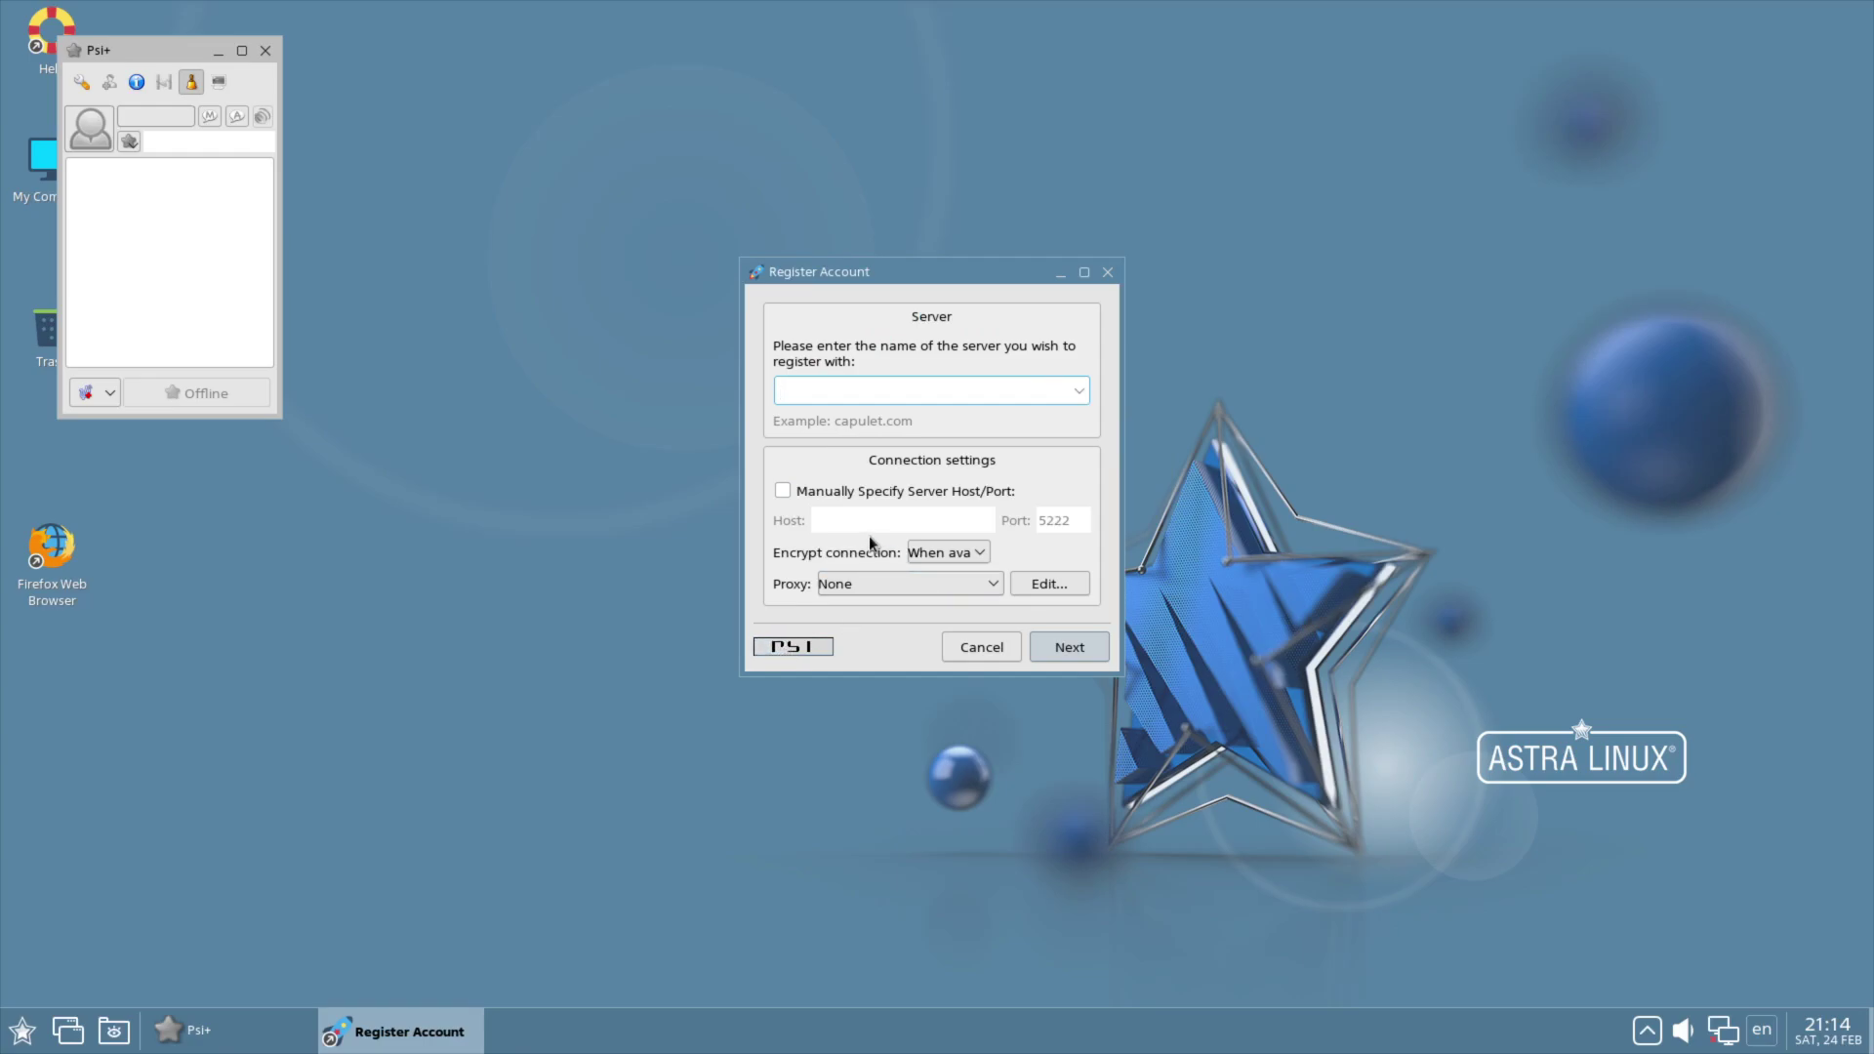
{"action": "left_click", "coordinate": [927, 556]}
{"action": "left_click", "coordinate": [927, 556]}
{"action": "left_click", "coordinate": [961, 584]}
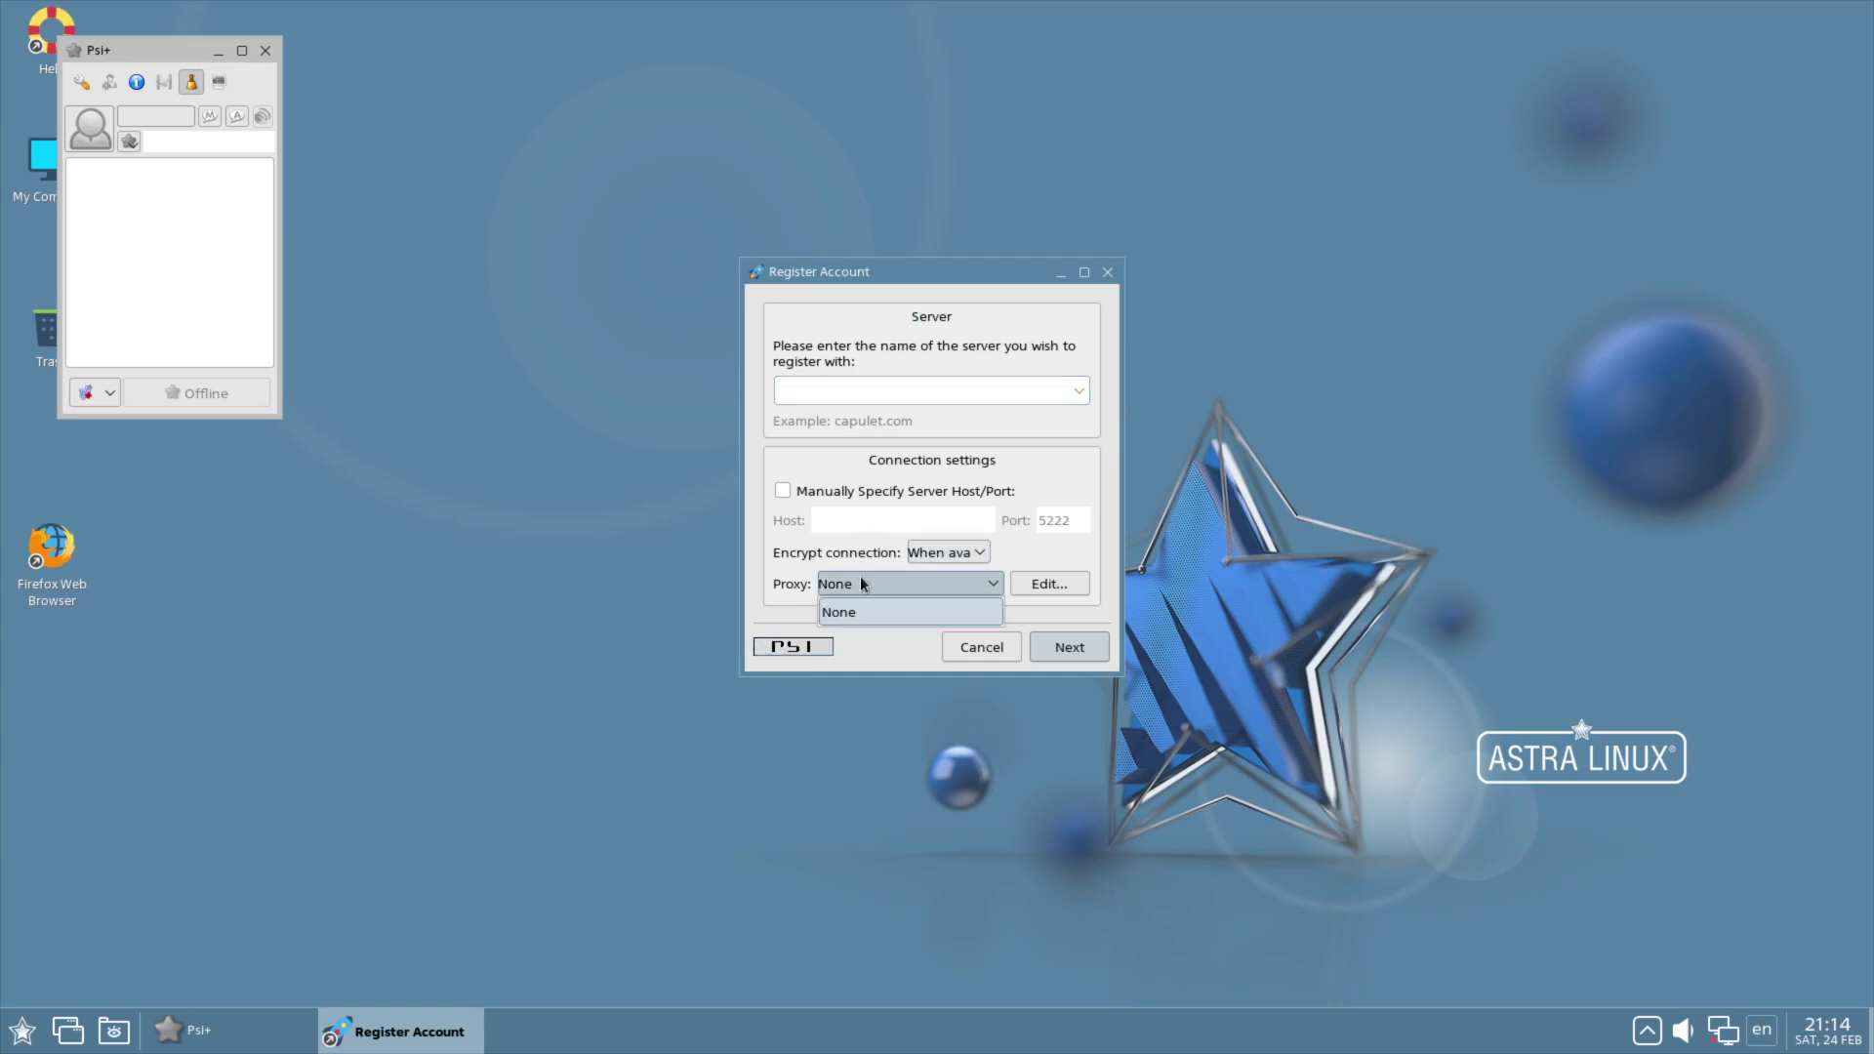
{"action": "left_click", "coordinate": [967, 615]}
{"action": "left_click", "coordinate": [1101, 640]}
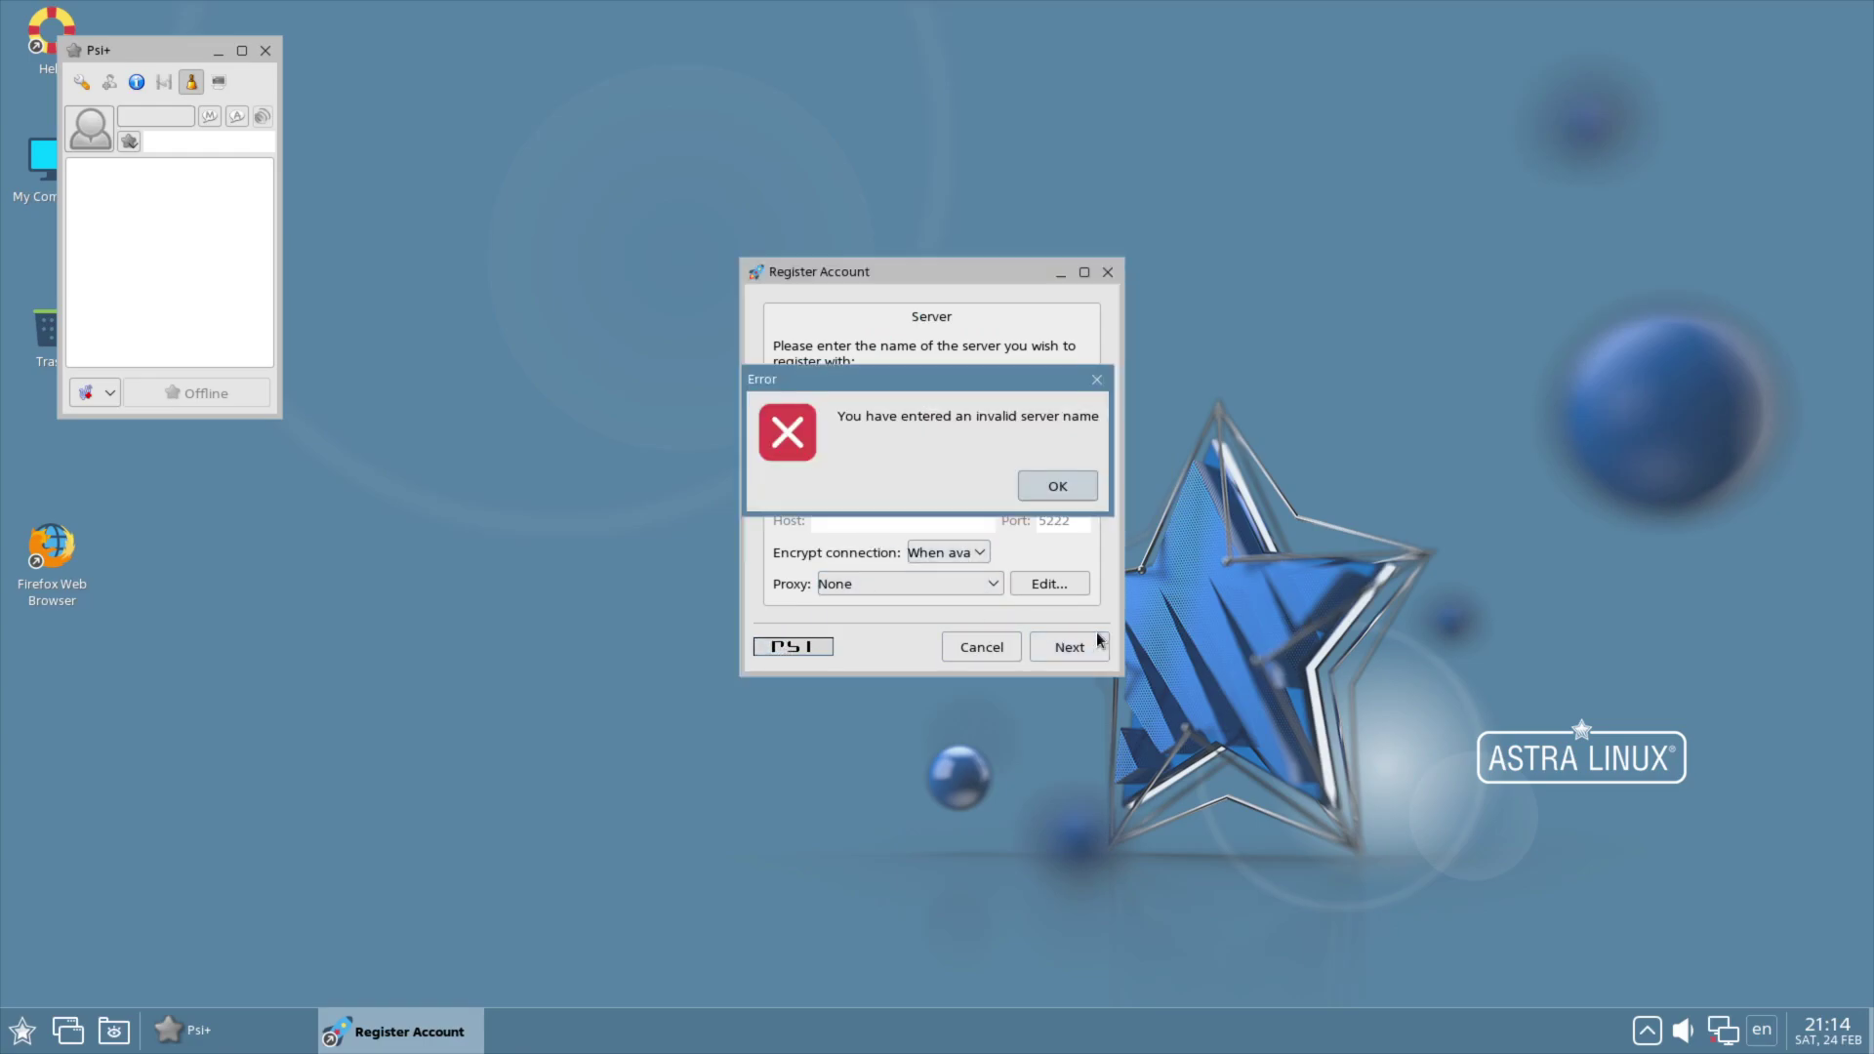
{"action": "left_click", "coordinate": [1049, 482]}
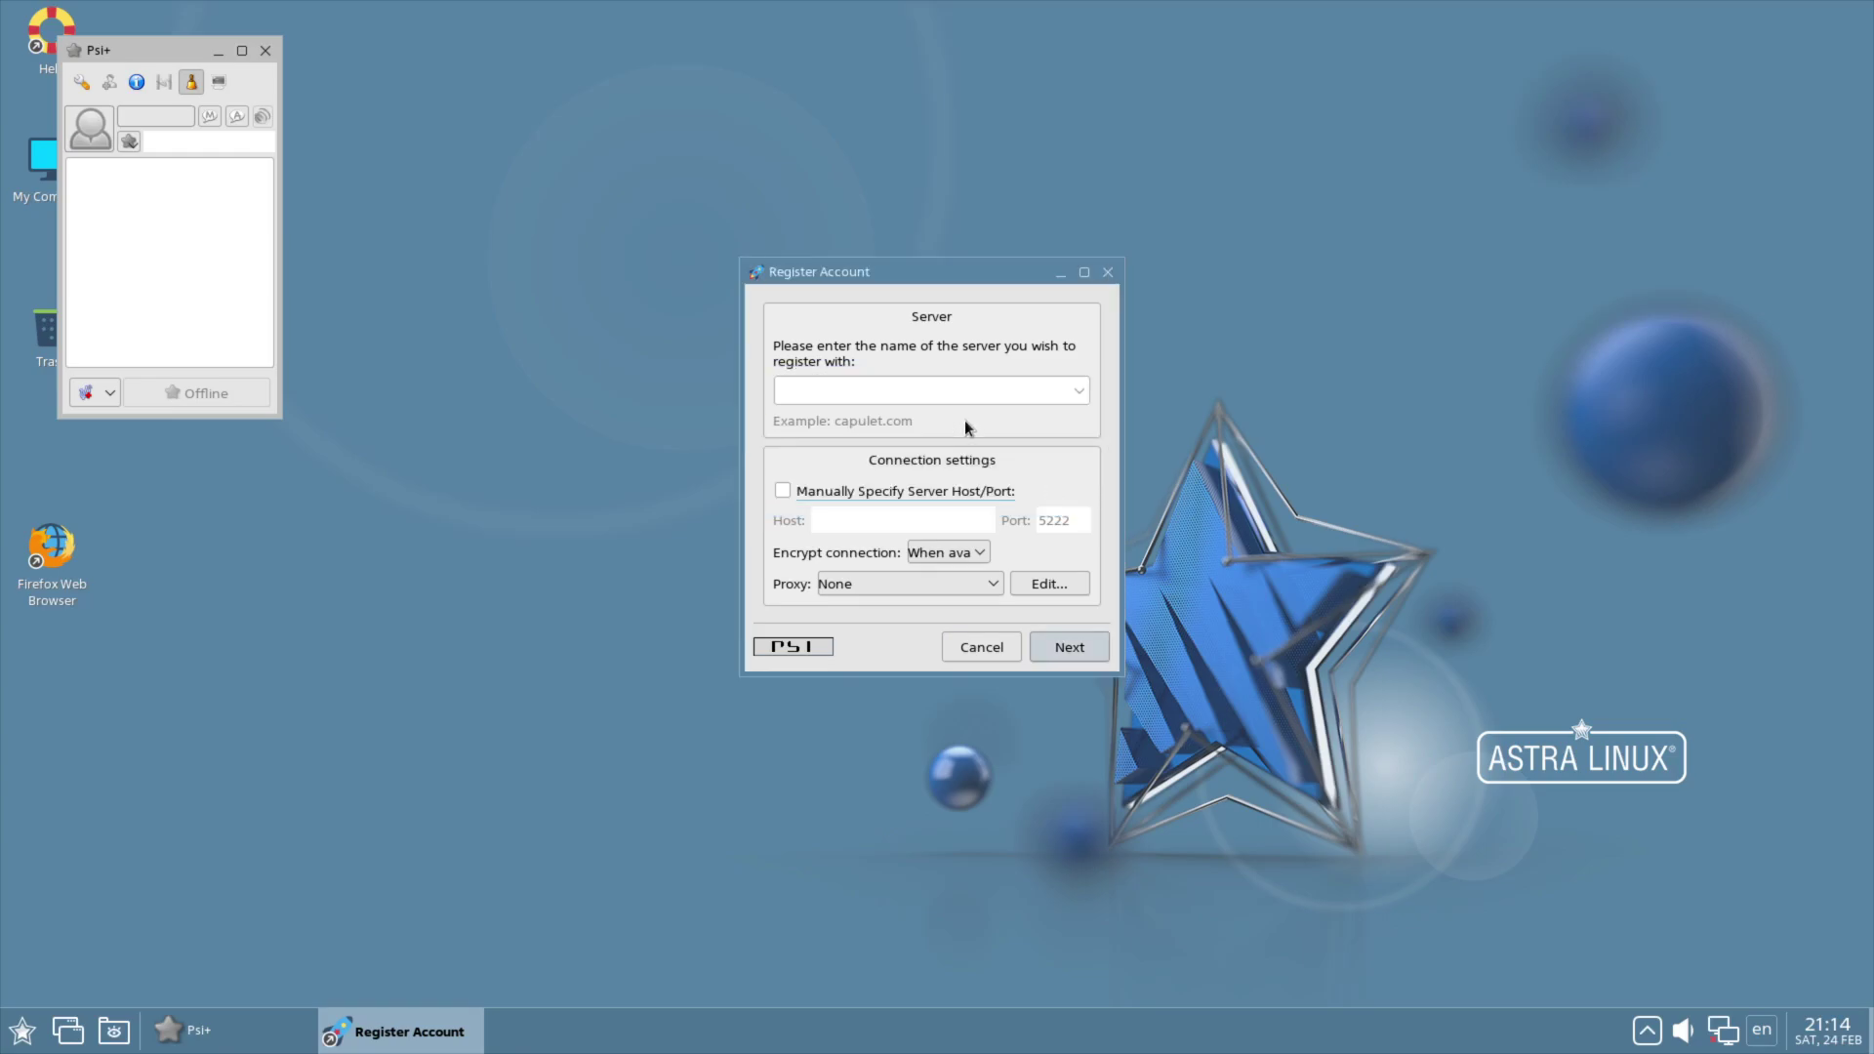
{"action": "left_click", "coordinate": [1108, 273]}
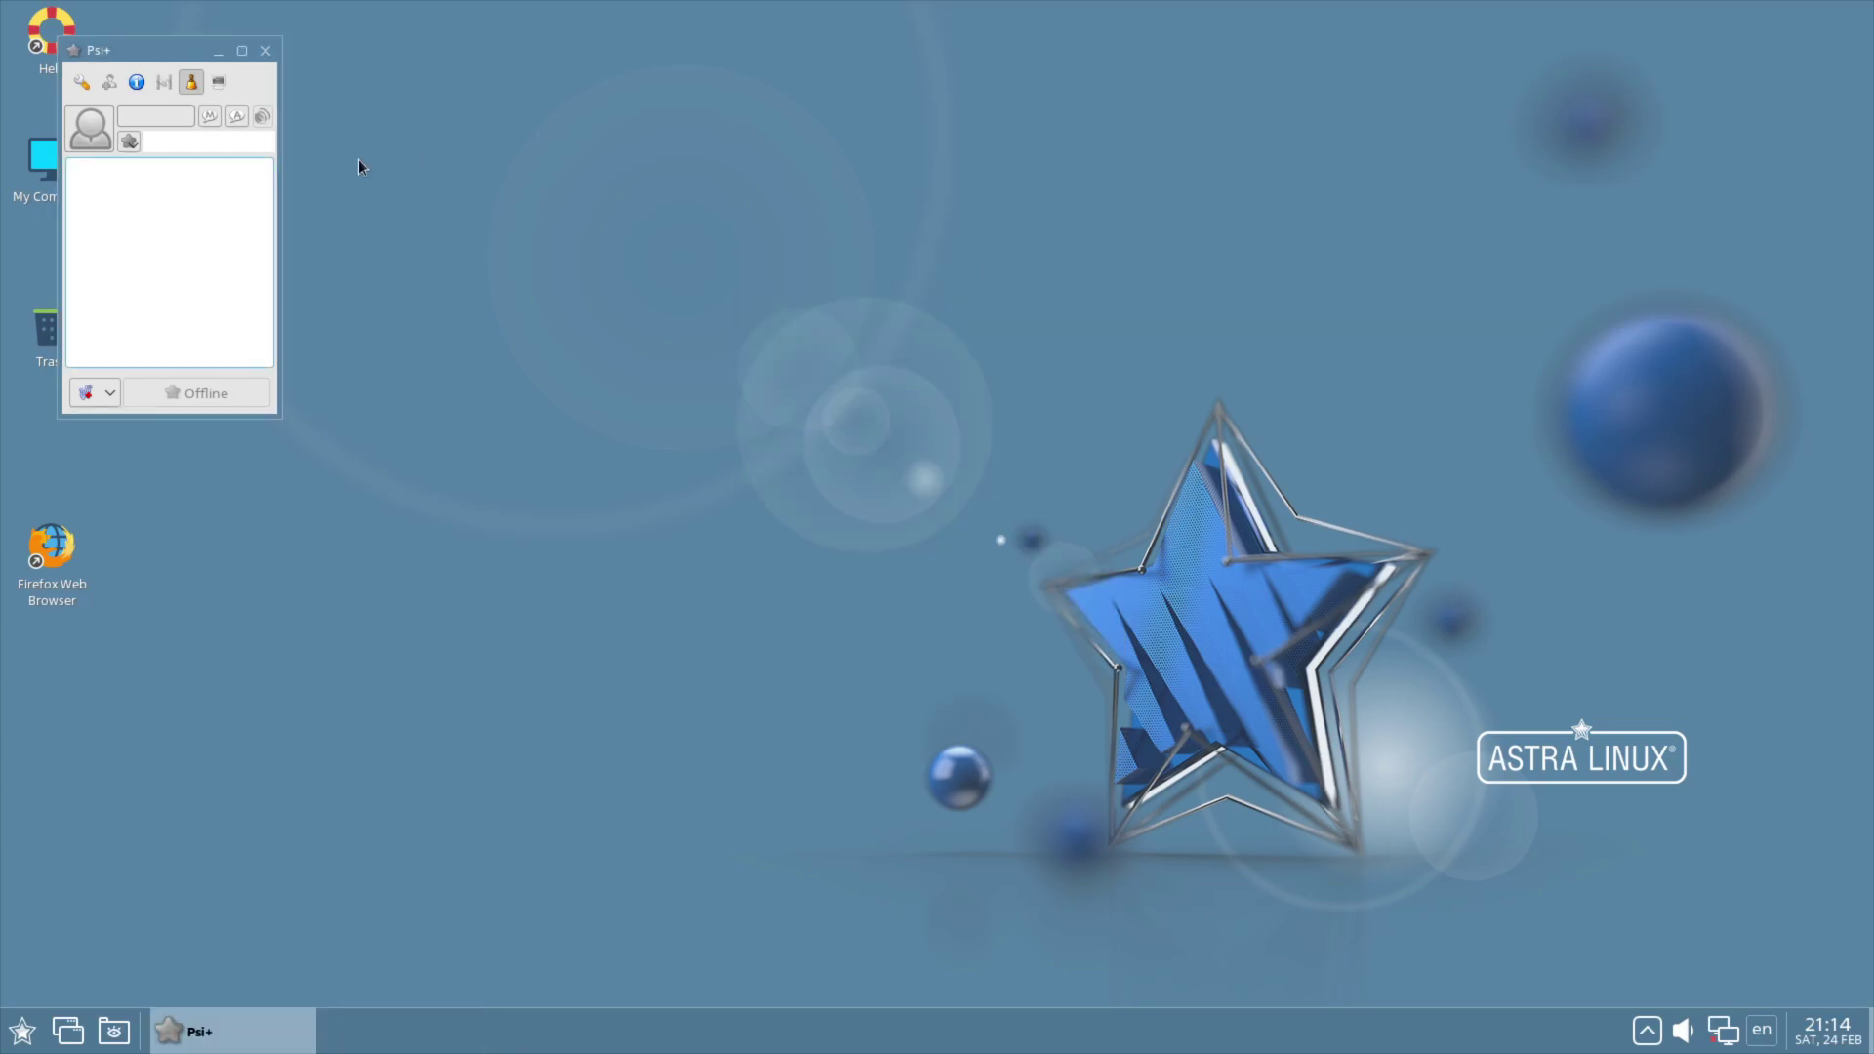
{"action": "left_click", "coordinate": [111, 84]}
{"action": "left_click", "coordinate": [83, 86]}
{"action": "left_click", "coordinate": [82, 85]}
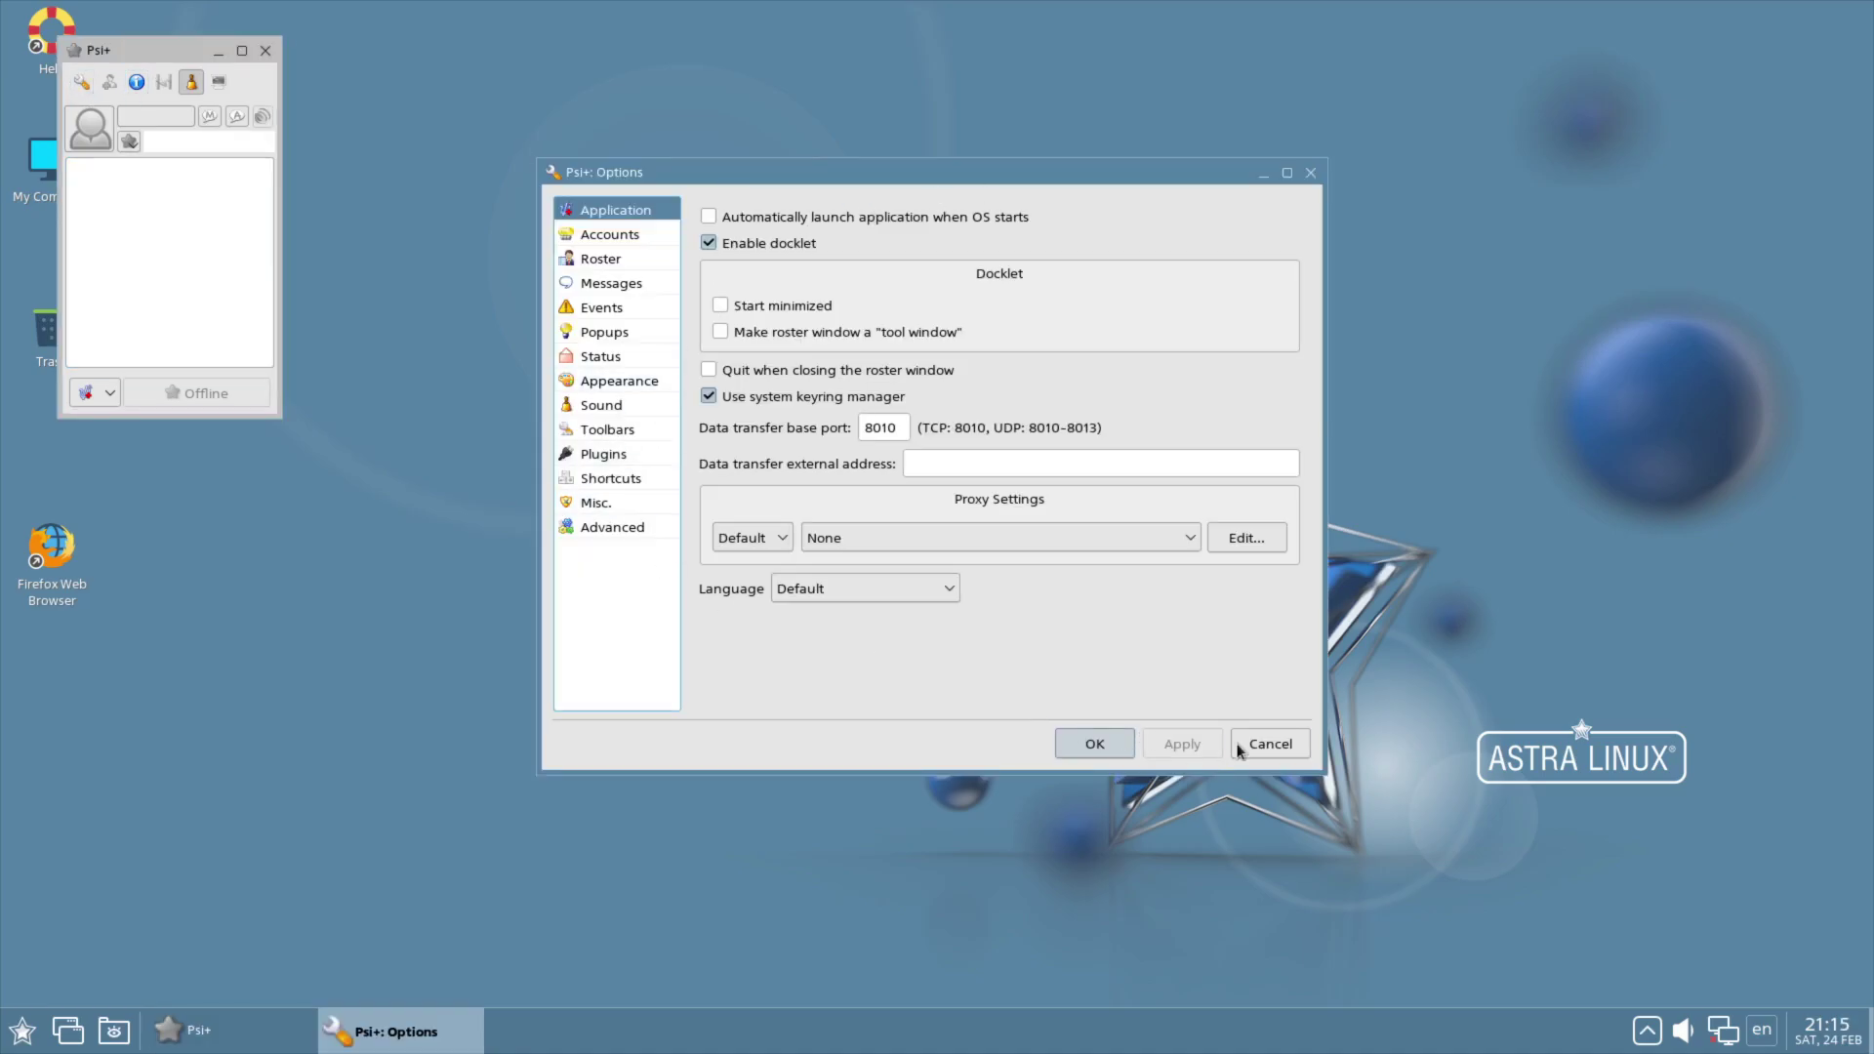
{"action": "left_click", "coordinate": [264, 50]}
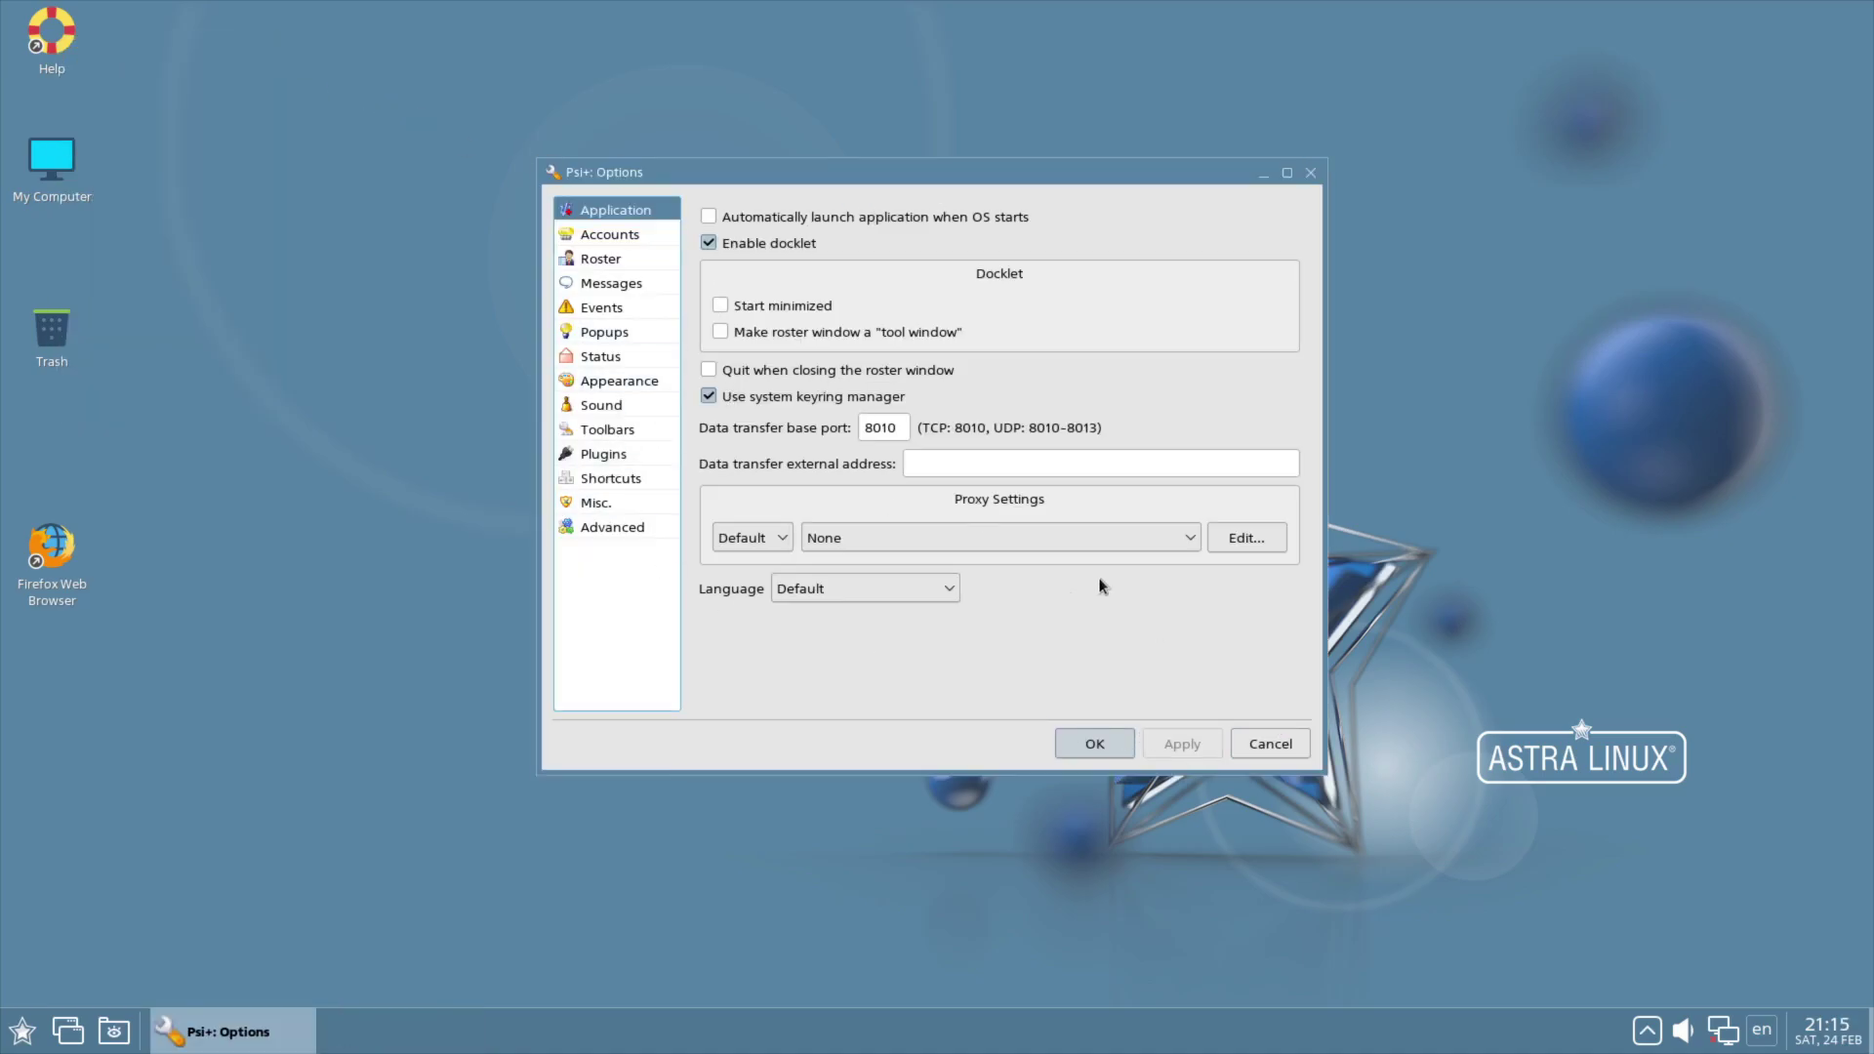
{"action": "left_click", "coordinate": [1270, 744]}
{"action": "left_click", "coordinate": [21, 1031]}
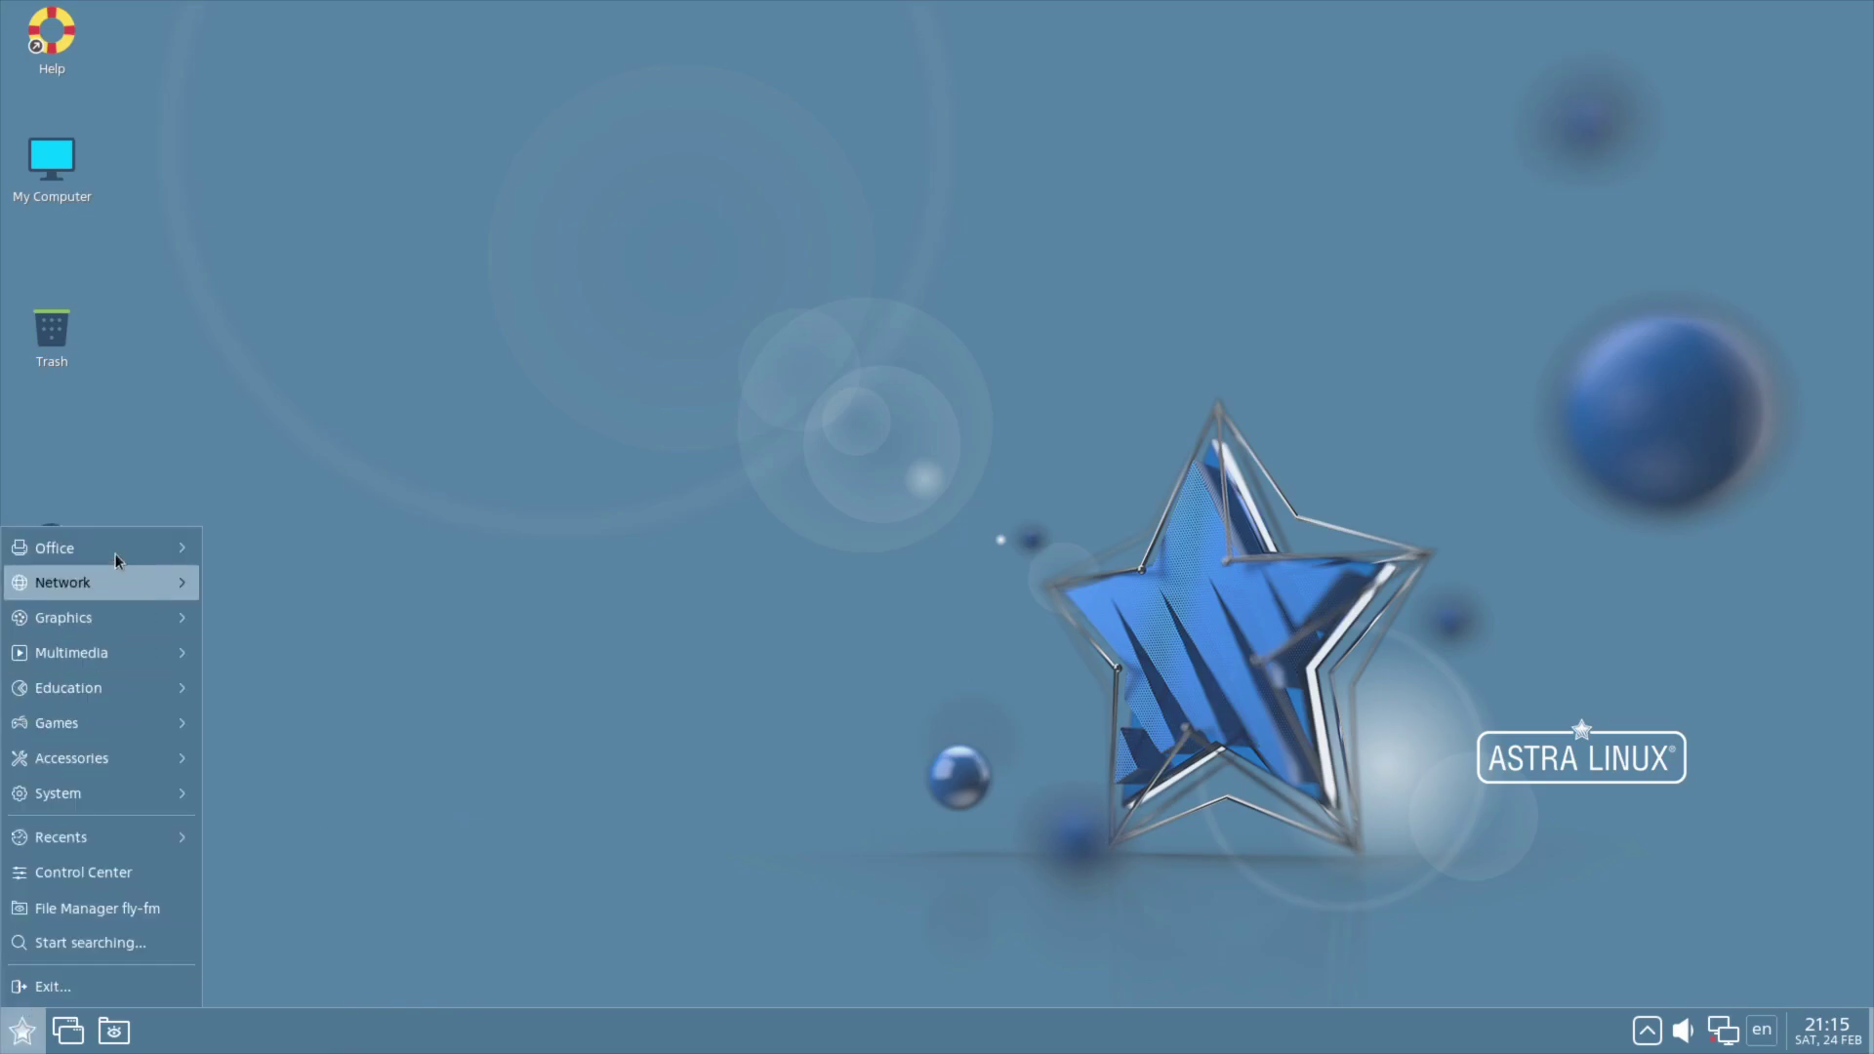
{"action": "mouse_move", "coordinate": [98, 590]}
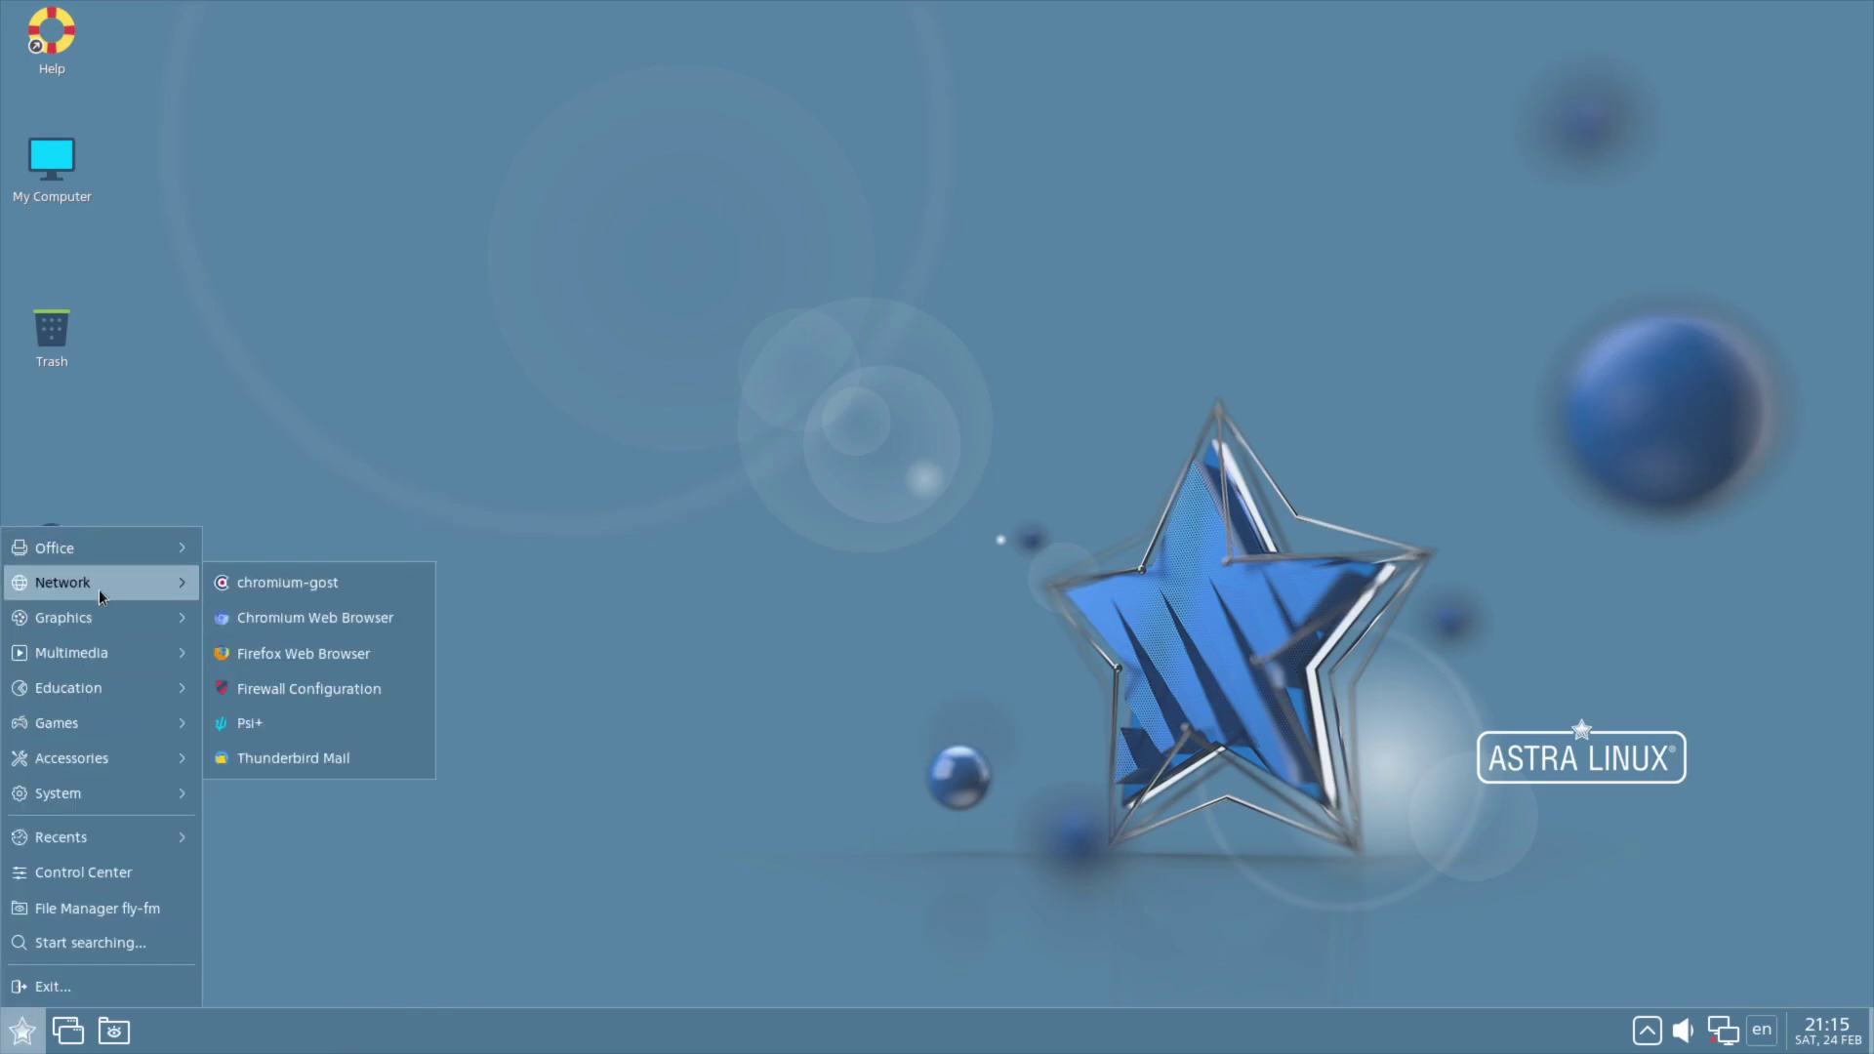
{"action": "left_click", "coordinate": [246, 759]}
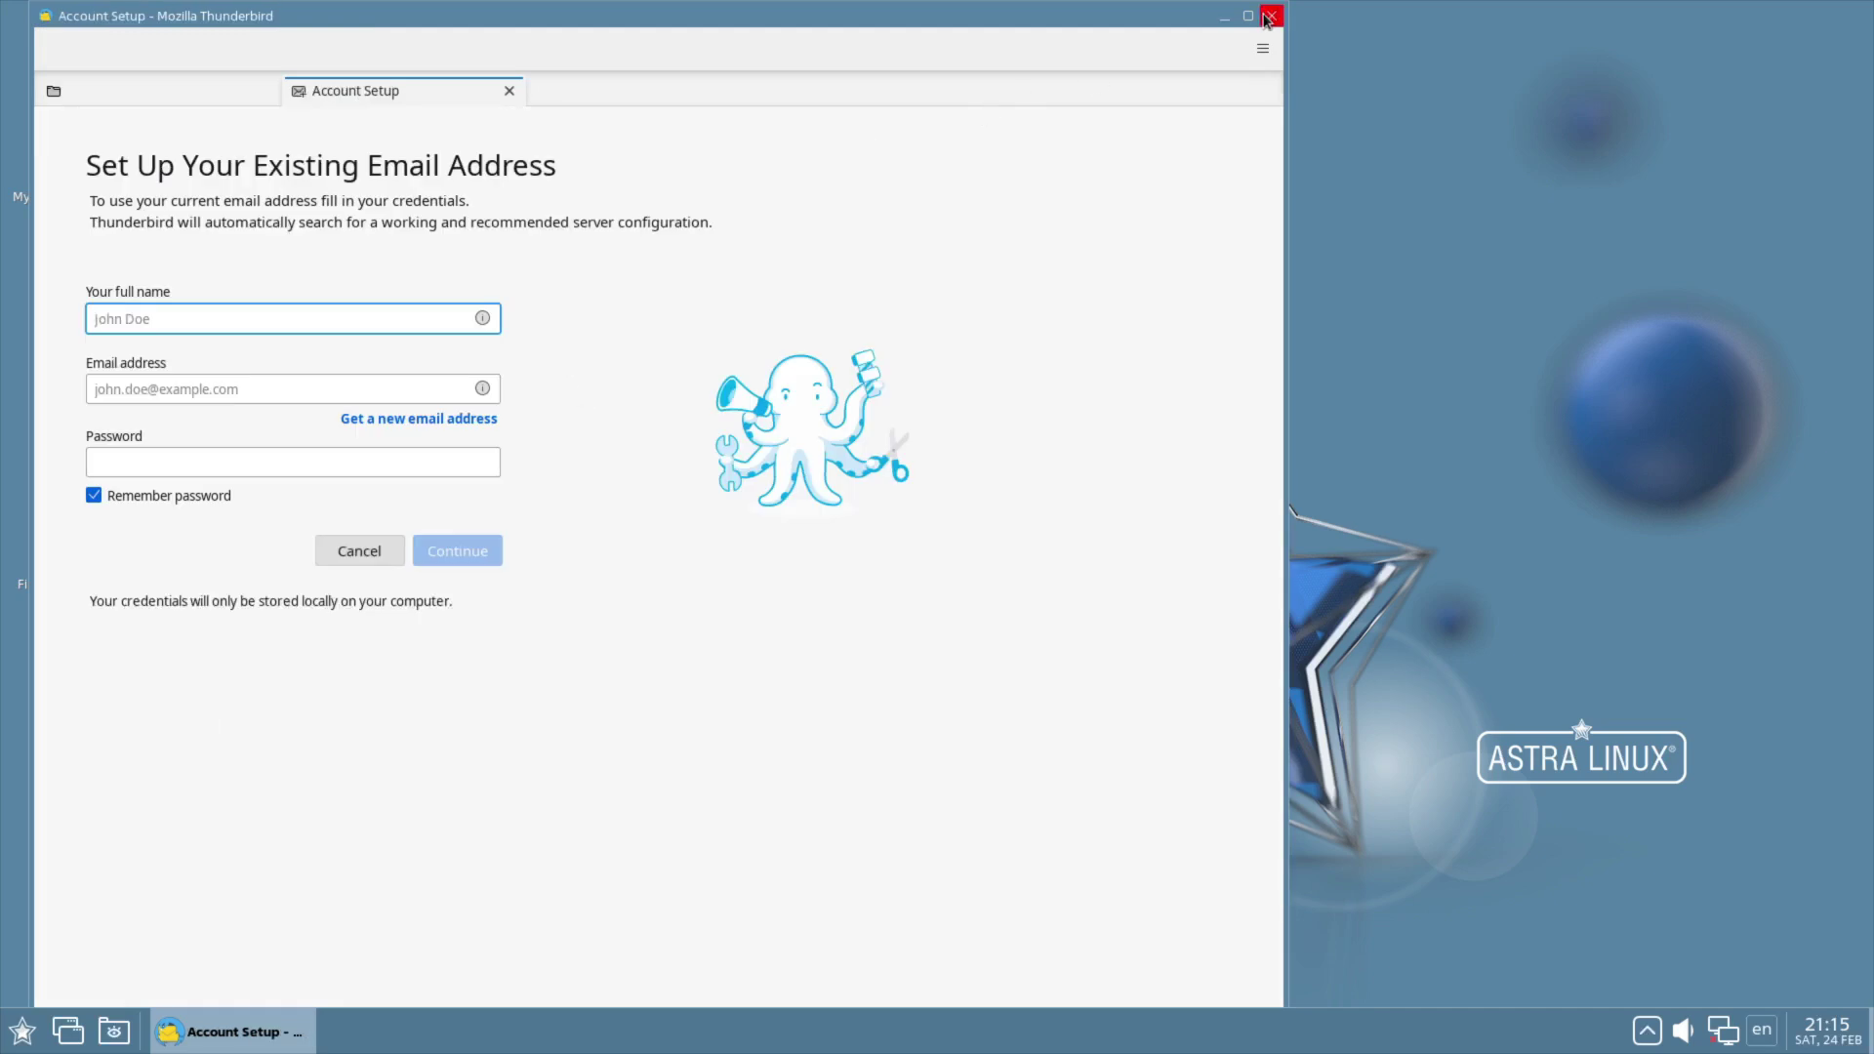
{"action": "left_click", "coordinate": [1271, 16]}
{"action": "left_click", "coordinate": [21, 1031]}
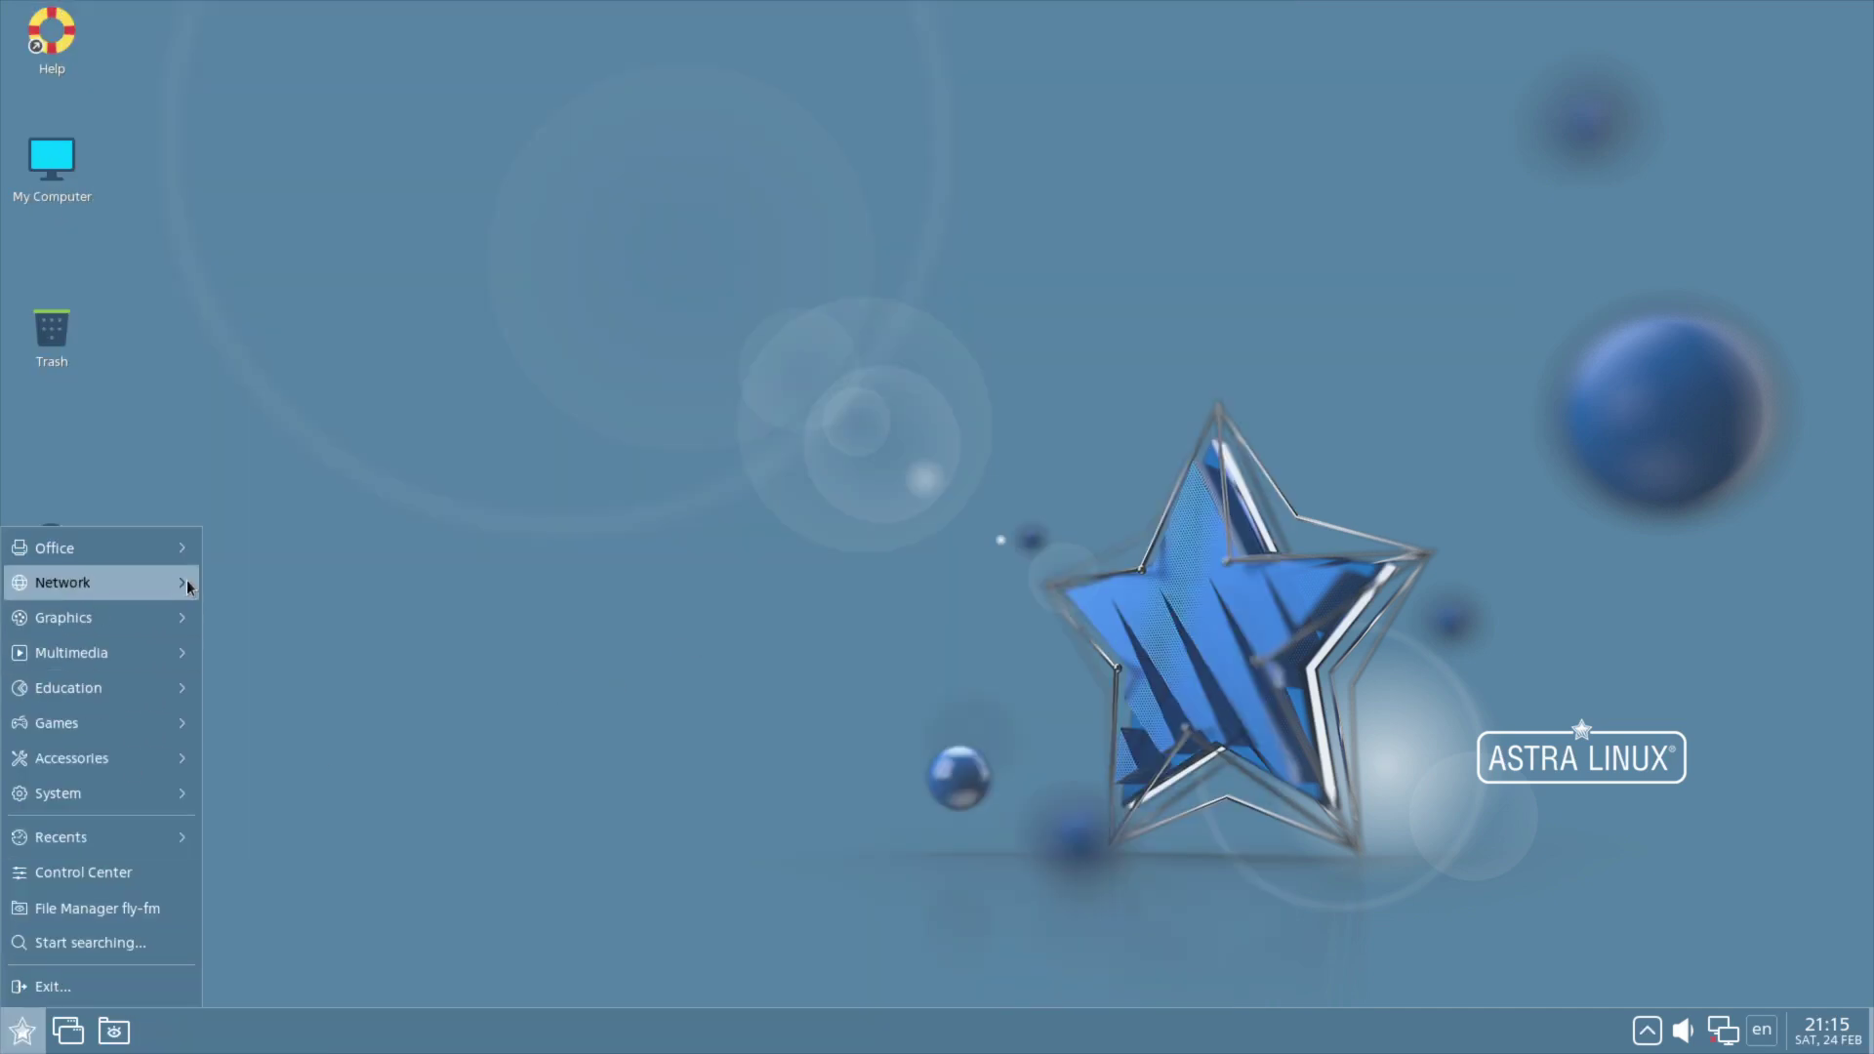
Step: Launch KolourPaint maximized and view its About information
{"action": "mouse_move", "coordinate": [115, 630]}
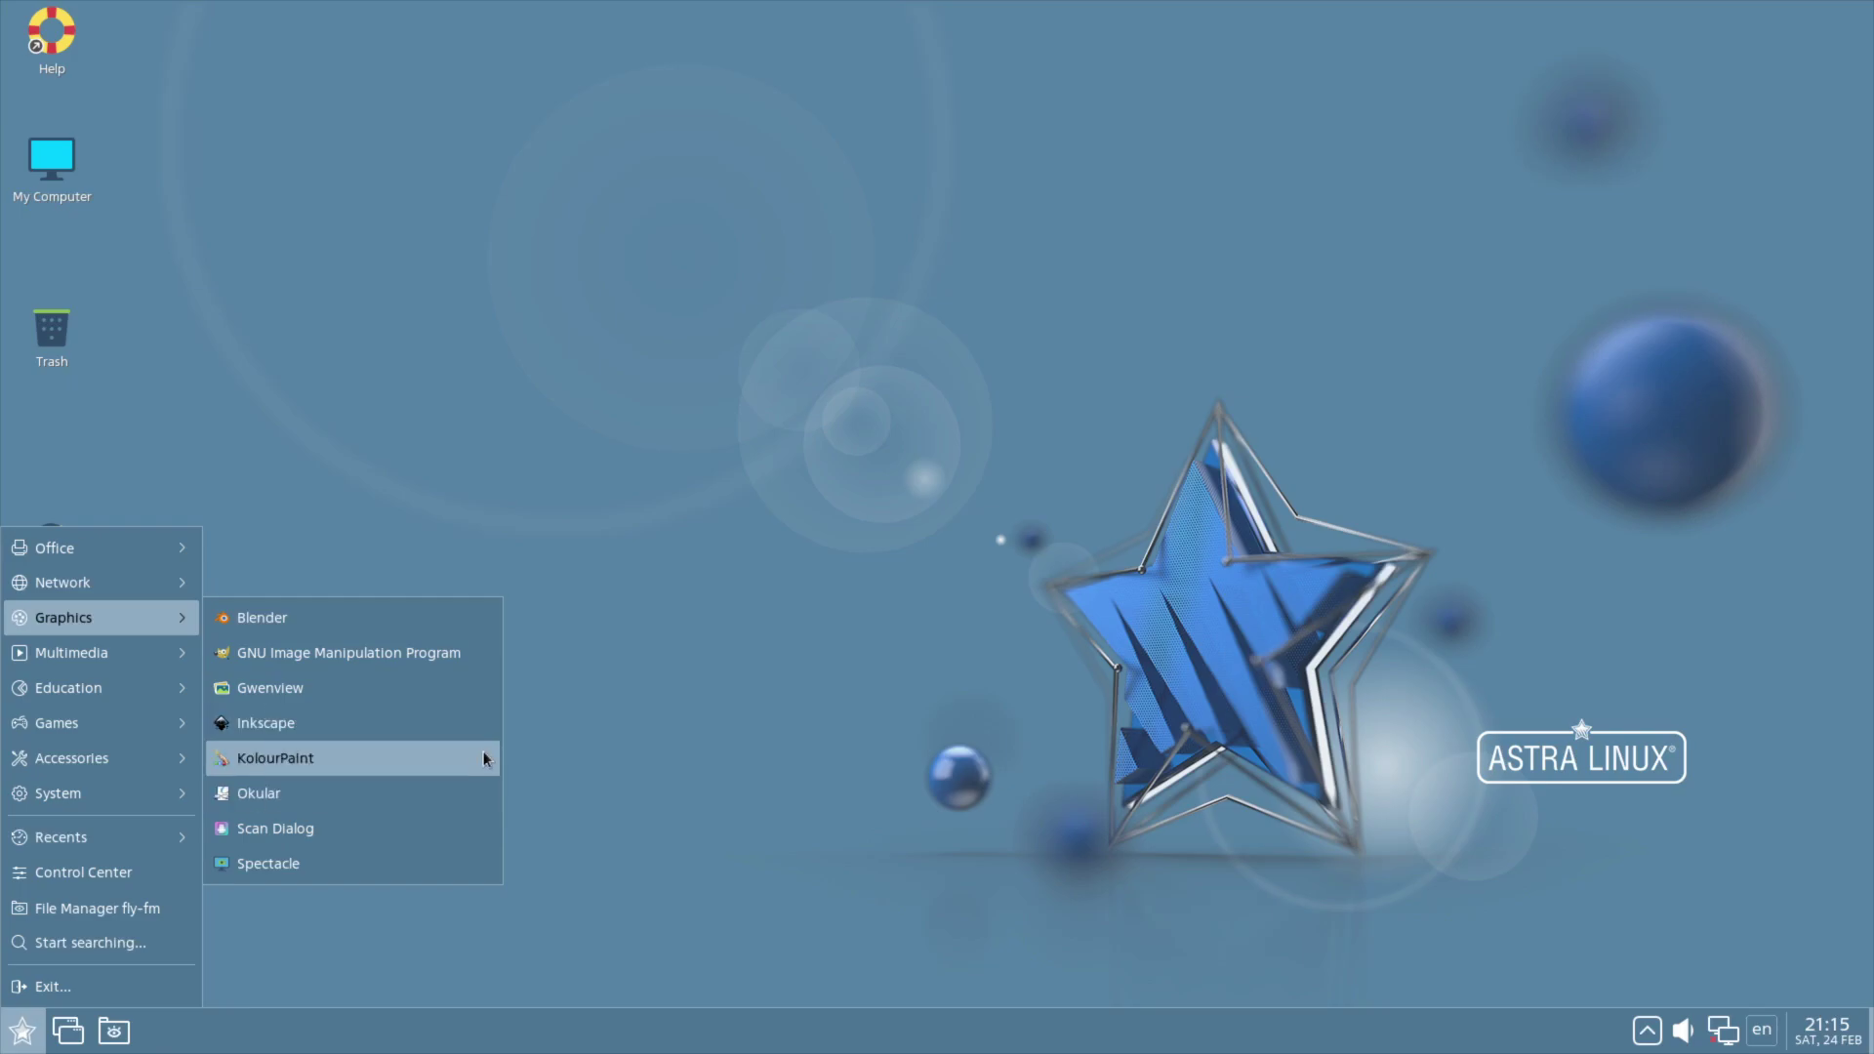
{"action": "left_click", "coordinate": [397, 758]}
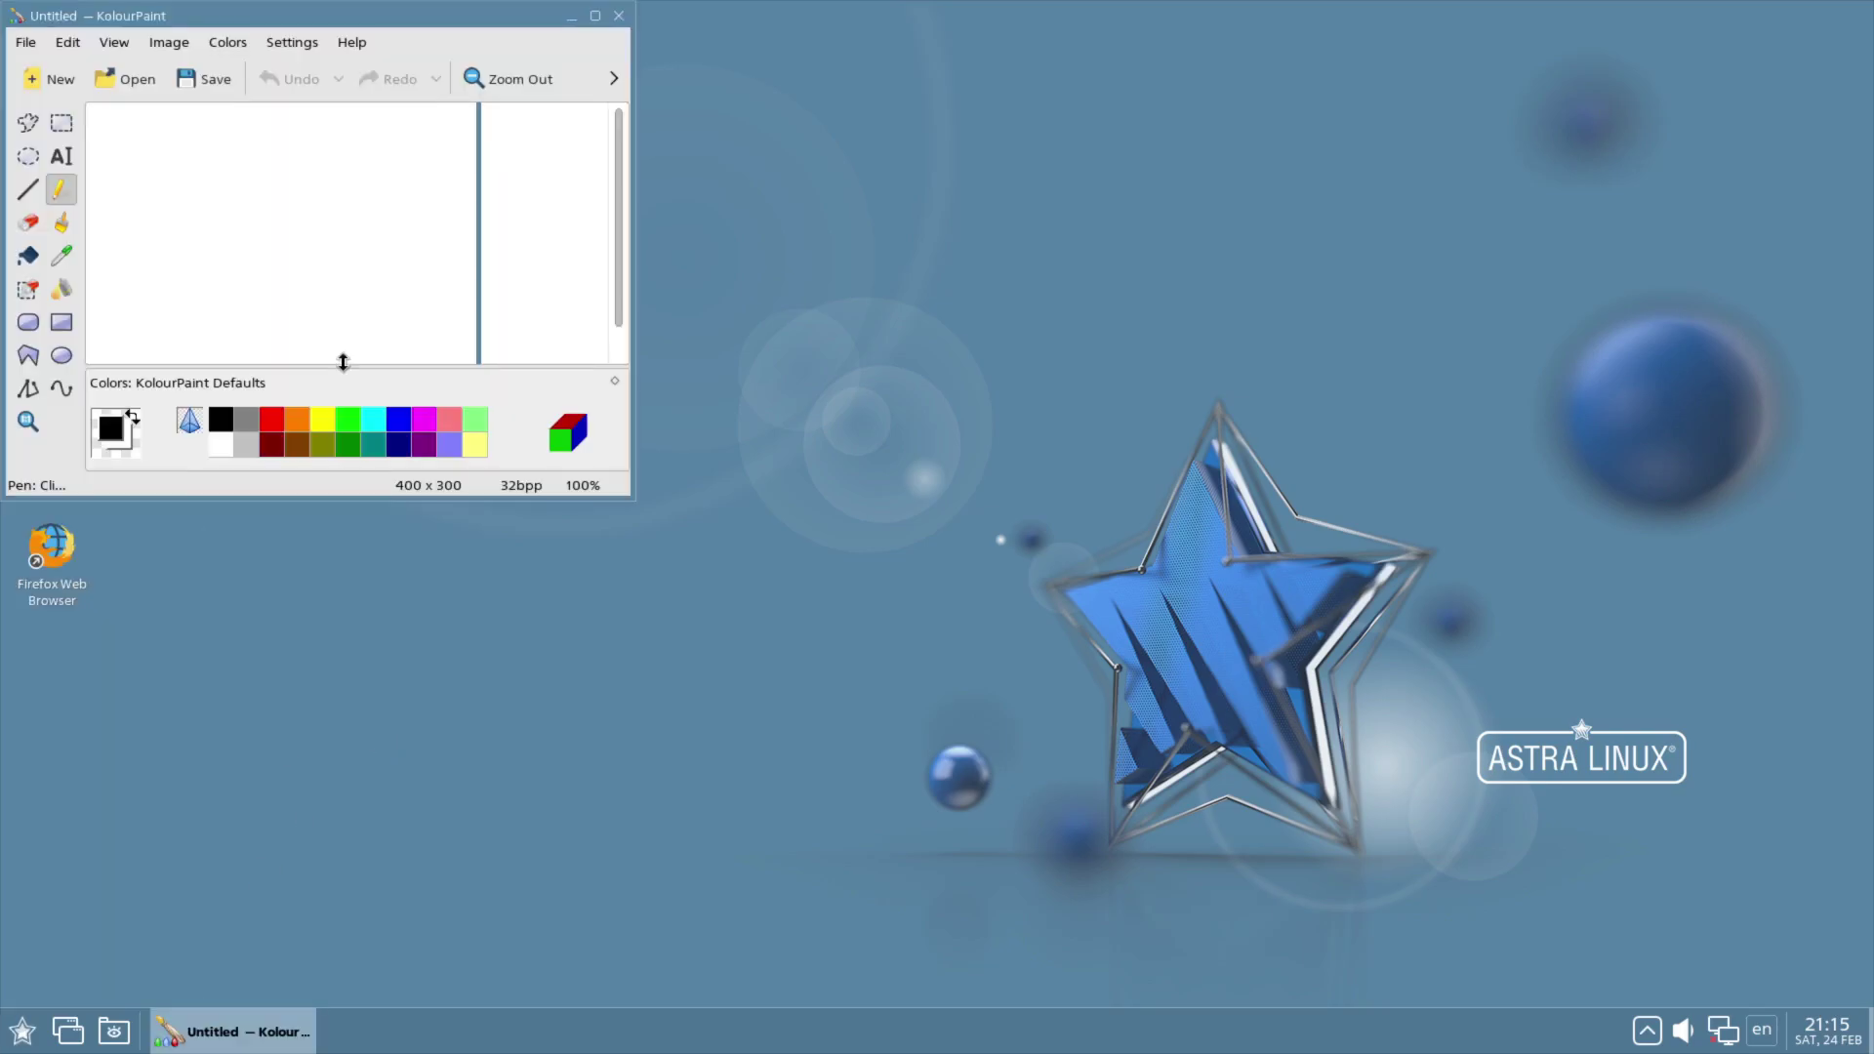
{"action": "left_click", "coordinate": [594, 15]}
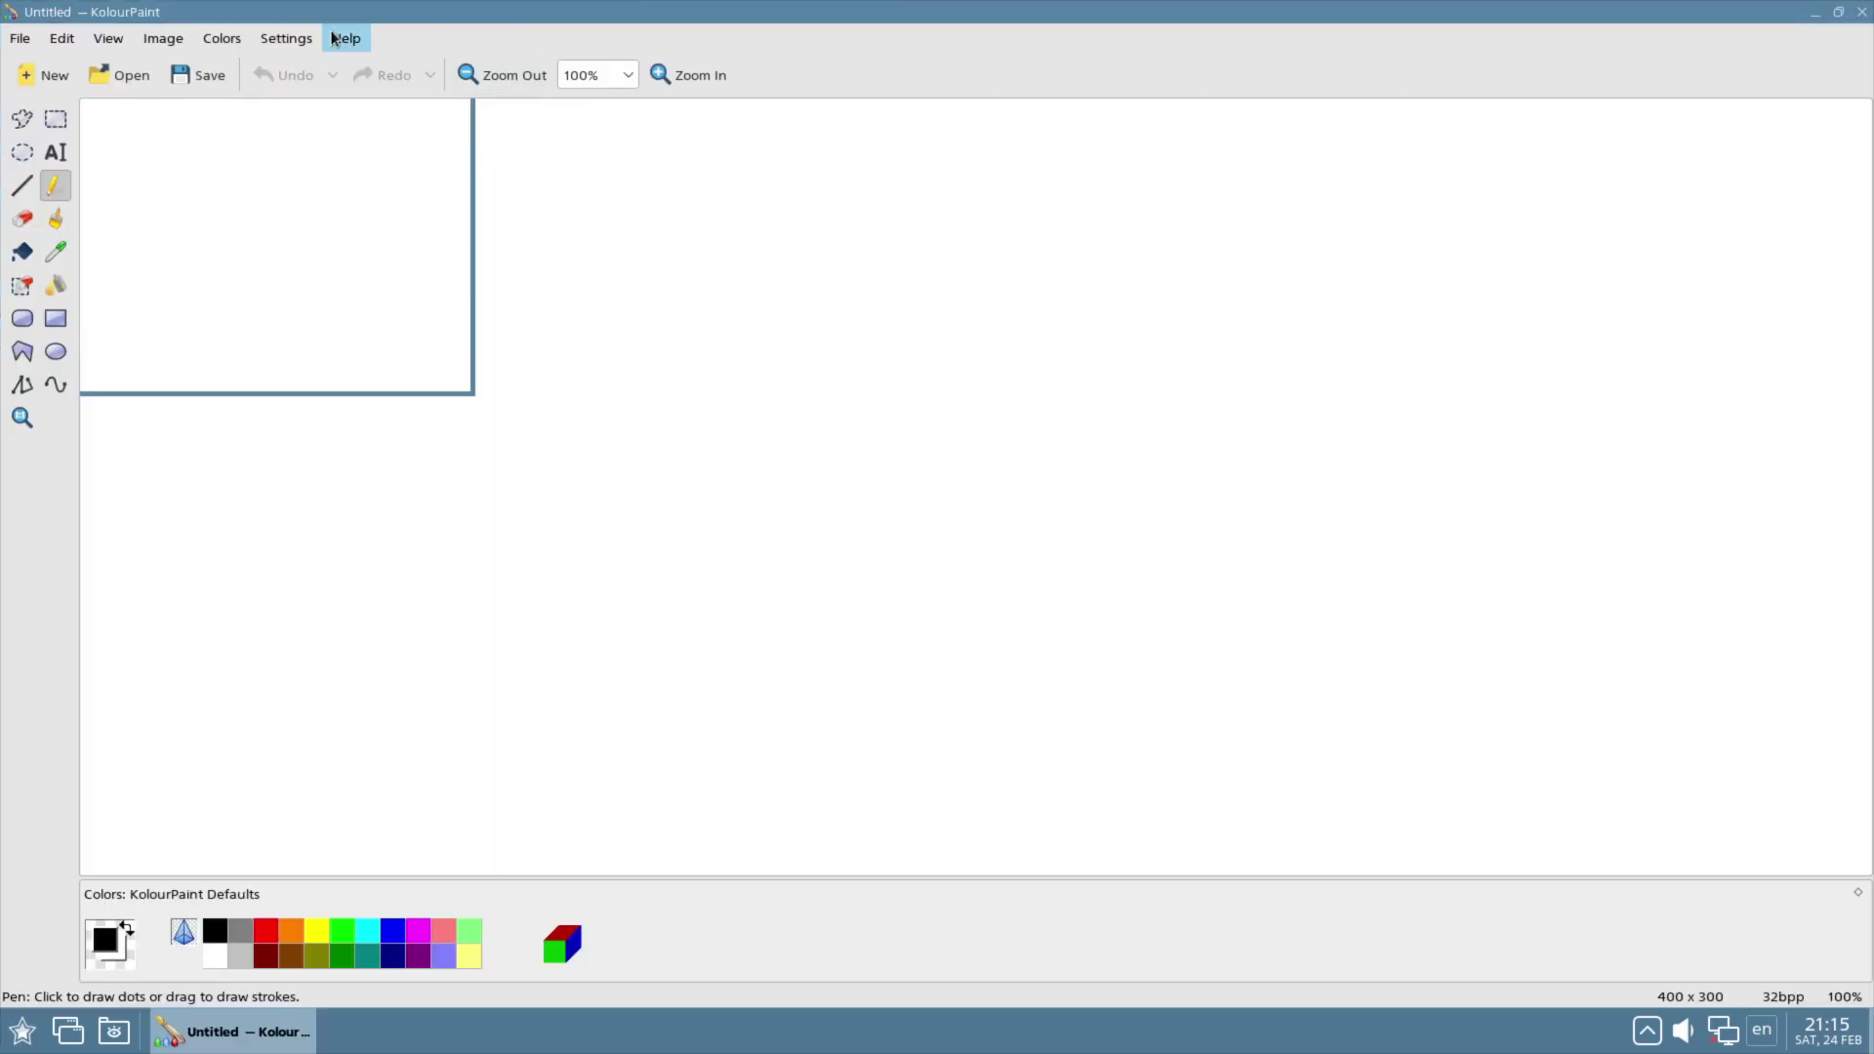
{"action": "left_click", "coordinate": [346, 39]}
{"action": "left_click", "coordinate": [377, 129]}
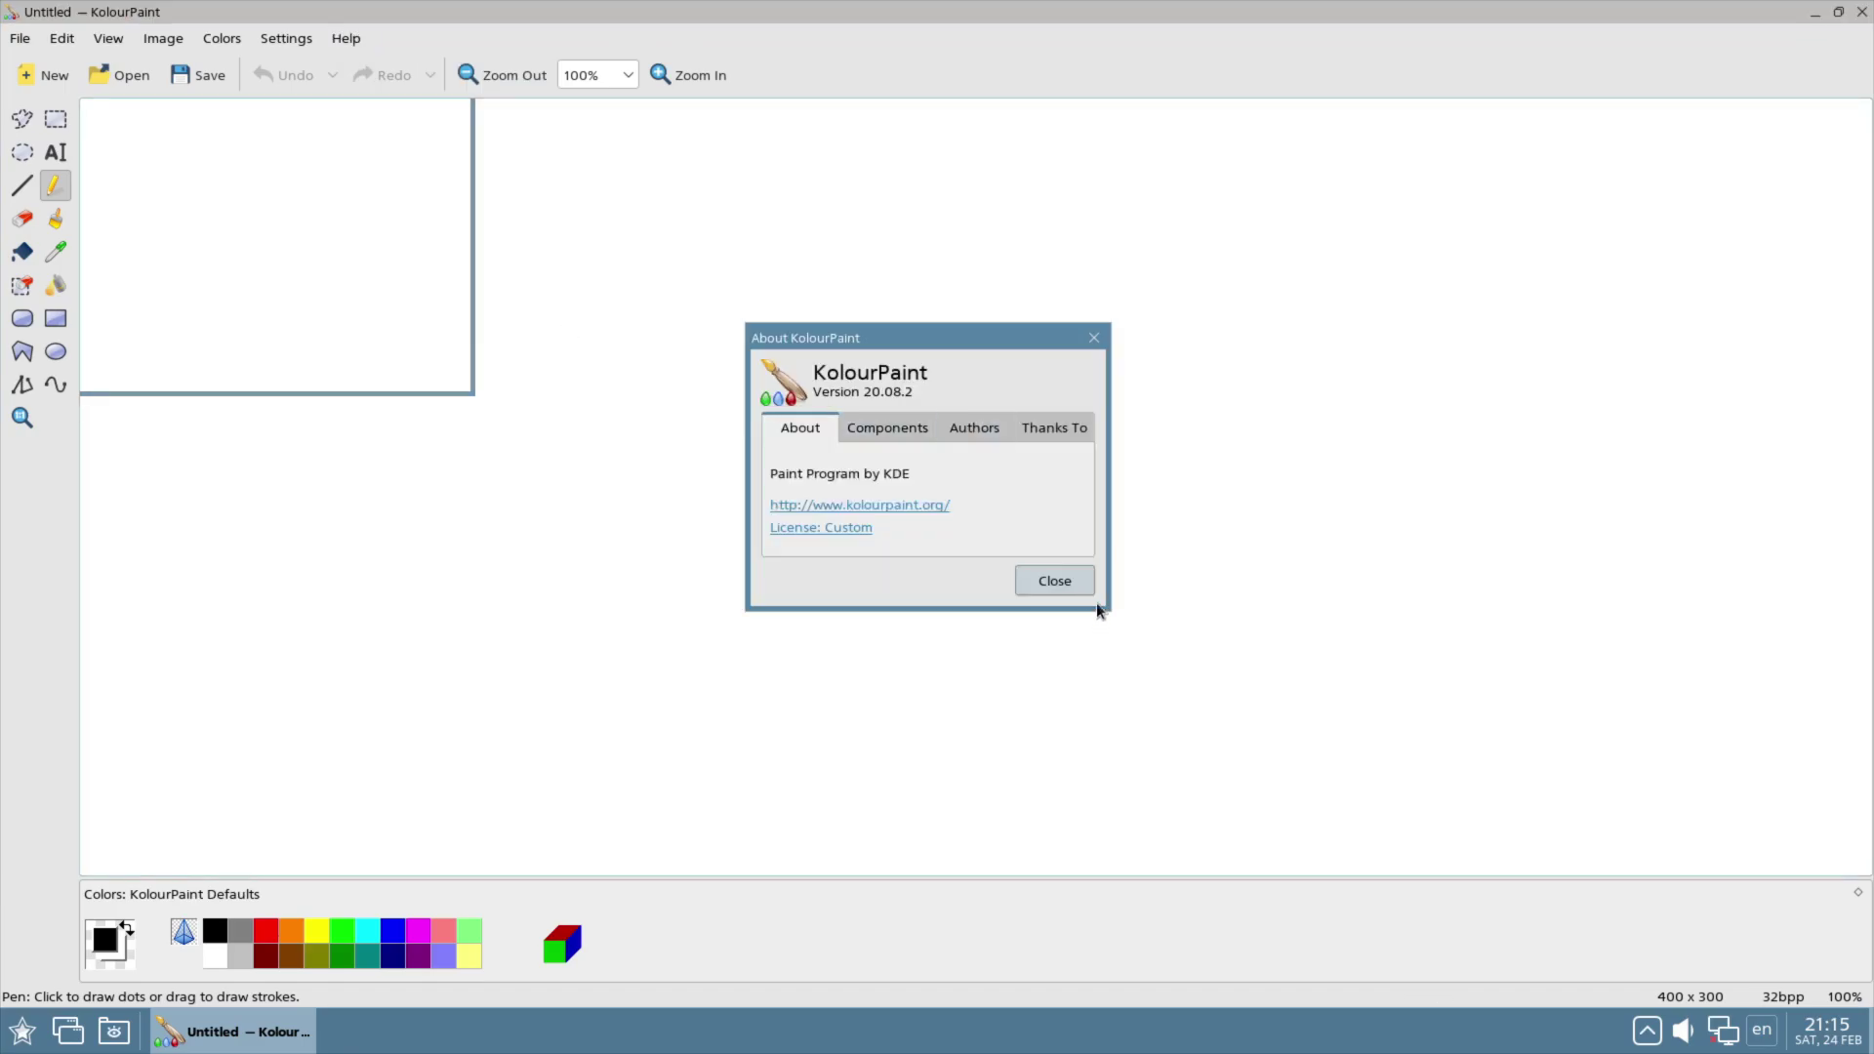
{"action": "left_click", "coordinate": [1048, 584]}
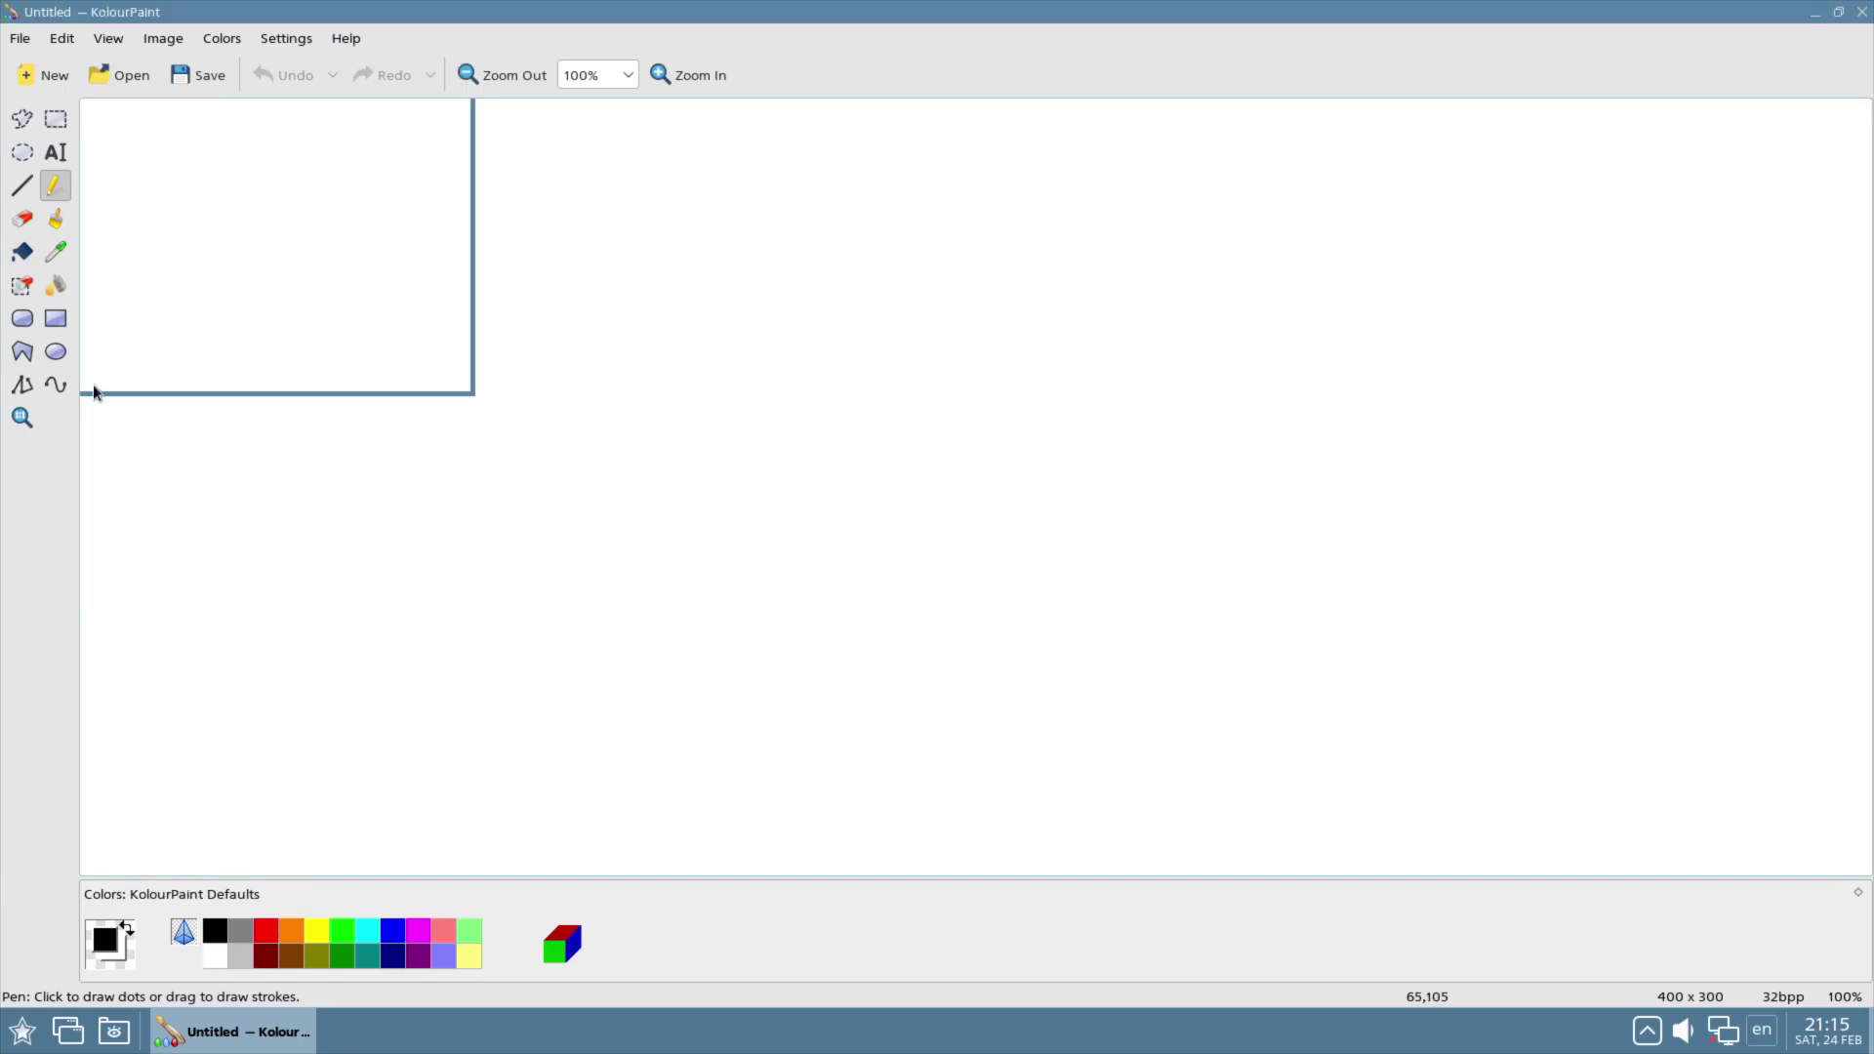
Step: Scribble a freehand pen stroke, then close KolourPaint discarding the drawing
{"action": "mouse_move", "coordinate": [106, 159]}
{"action": "left_mouse_down"}
{"action": "mouse_move", "coordinate": [154, 166]}
{"action": "mouse_move", "coordinate": [190, 229]}
{"action": "mouse_move", "coordinate": [121, 377]}
{"action": "mouse_move", "coordinate": [102, 342]}
{"action": "mouse_move", "coordinate": [615, 226]}
{"action": "left_mouse_up"}
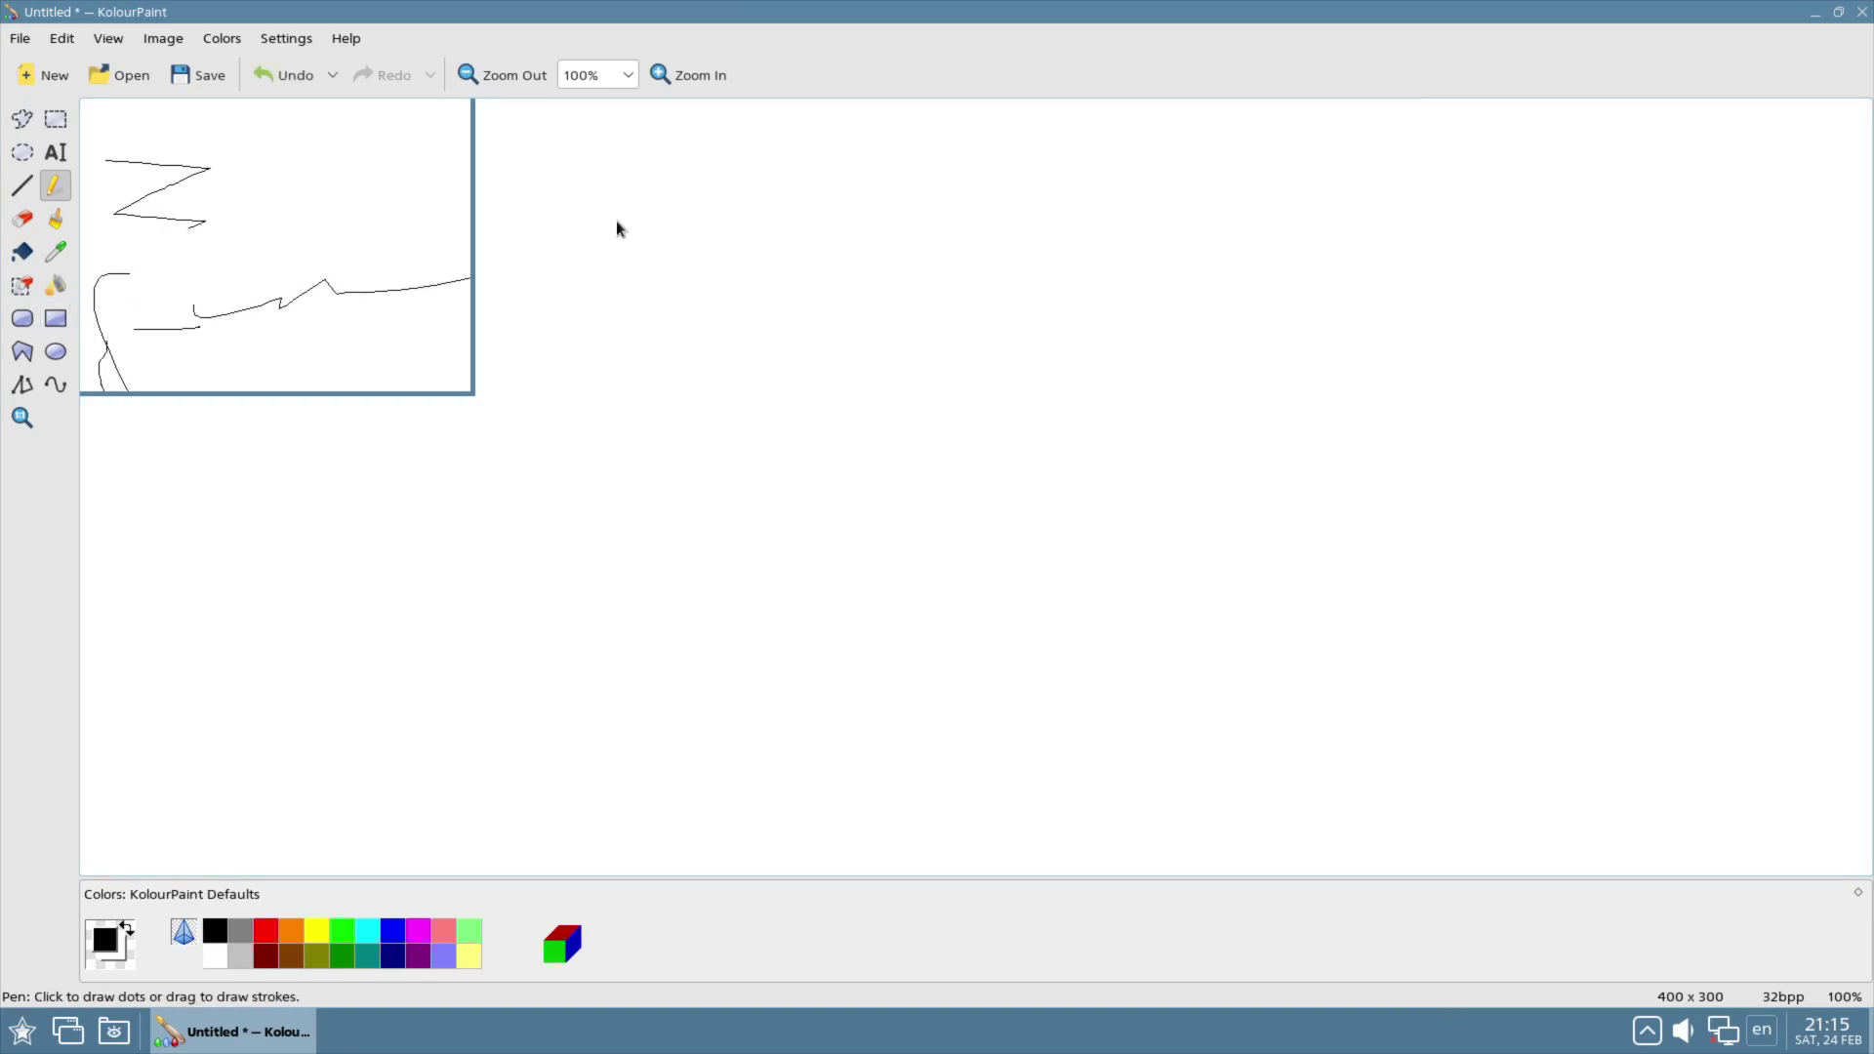
{"action": "left_click", "coordinate": [1854, 11]}
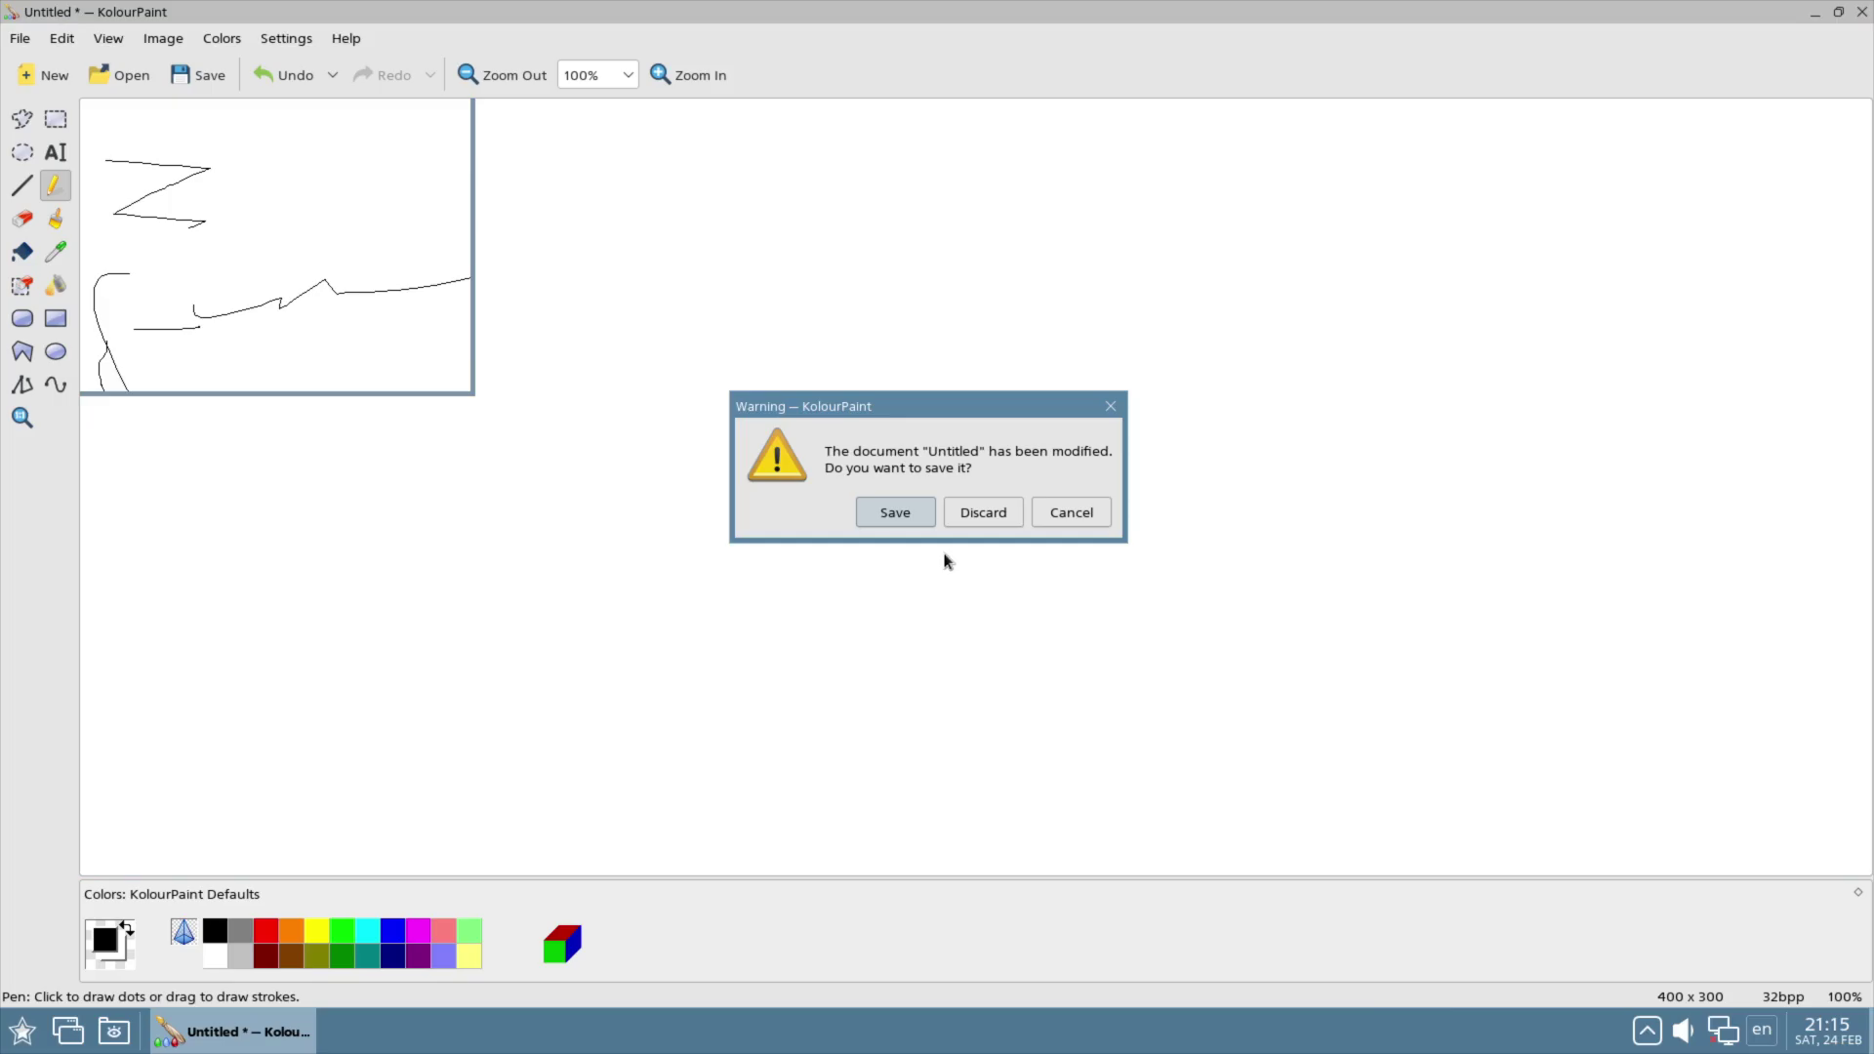
{"action": "left_click", "coordinate": [972, 515]}
Step: Open the fly-scan scanning tool from Graphics and close it again
{"action": "left_click", "coordinate": [22, 1031]}
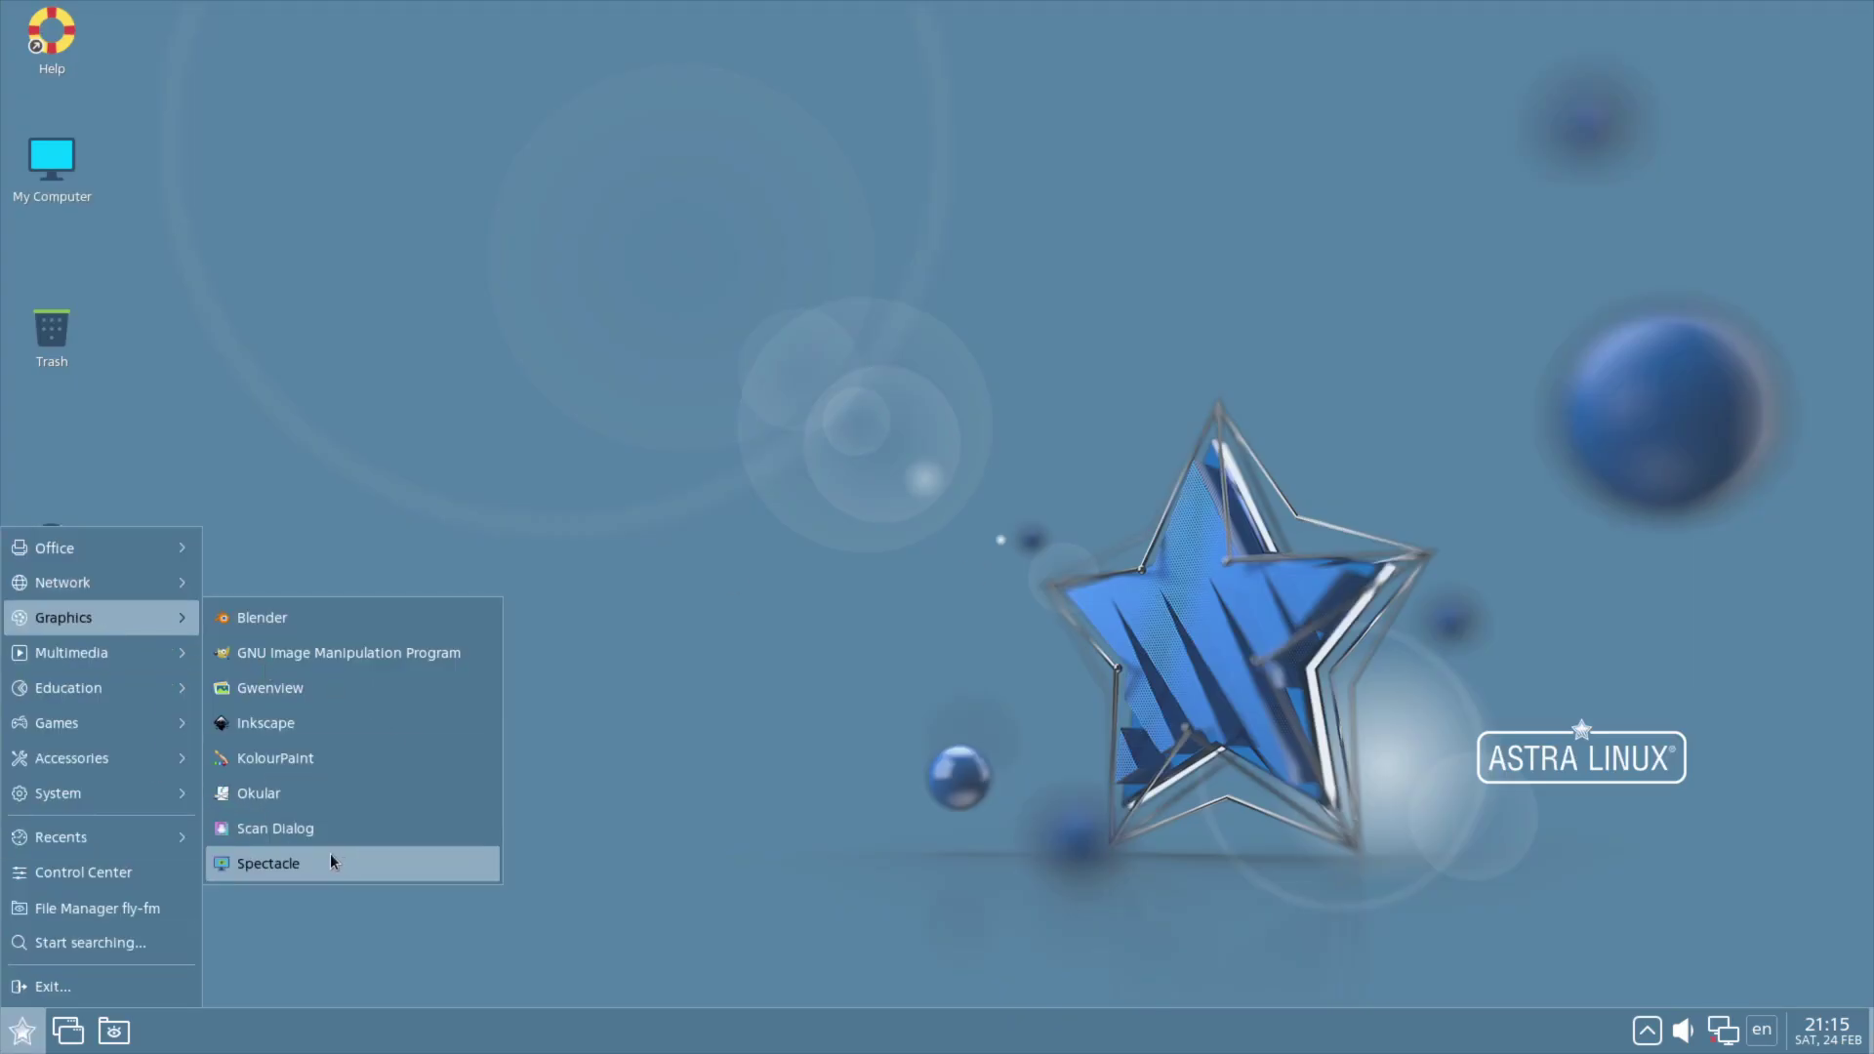
{"action": "left_click", "coordinate": [312, 828]}
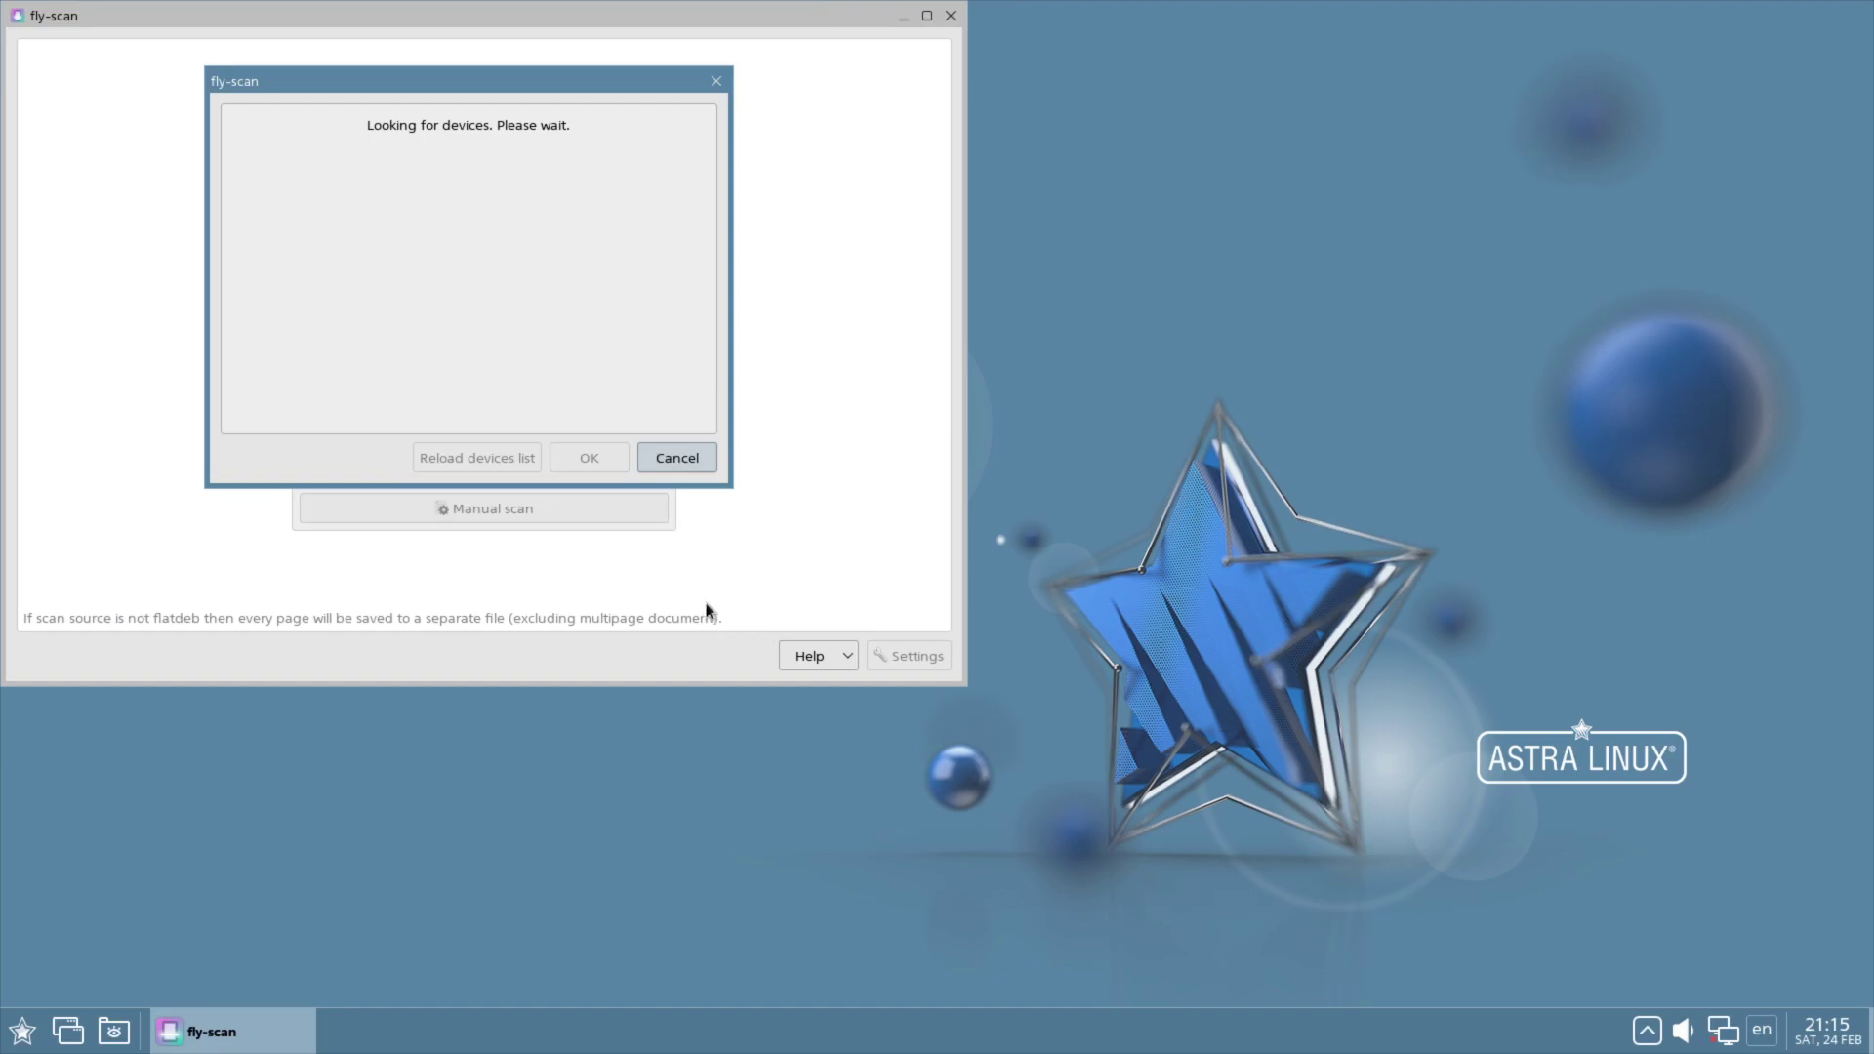
{"action": "left_click", "coordinate": [684, 468]}
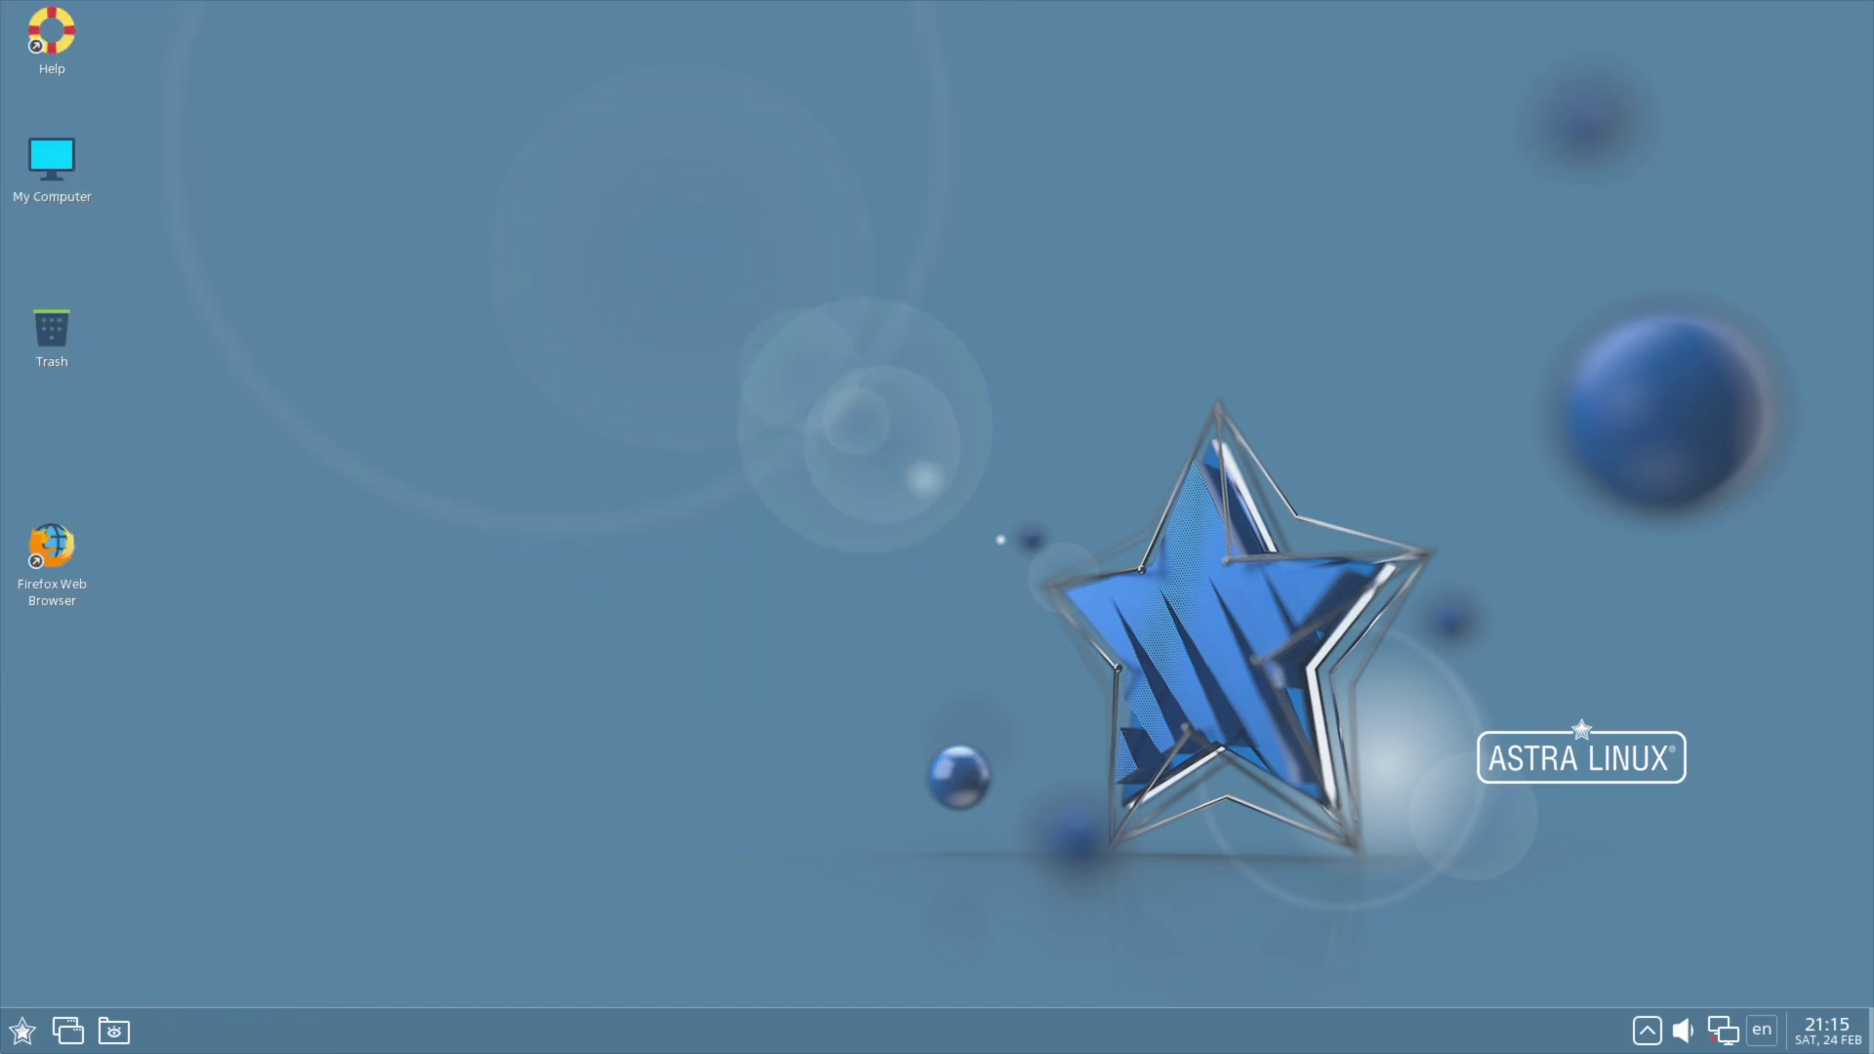
Step: Take a full-screen Spectacle capture from Graphics, close Spectacle, and reopen the start menu
{"action": "key", "text": "super"}
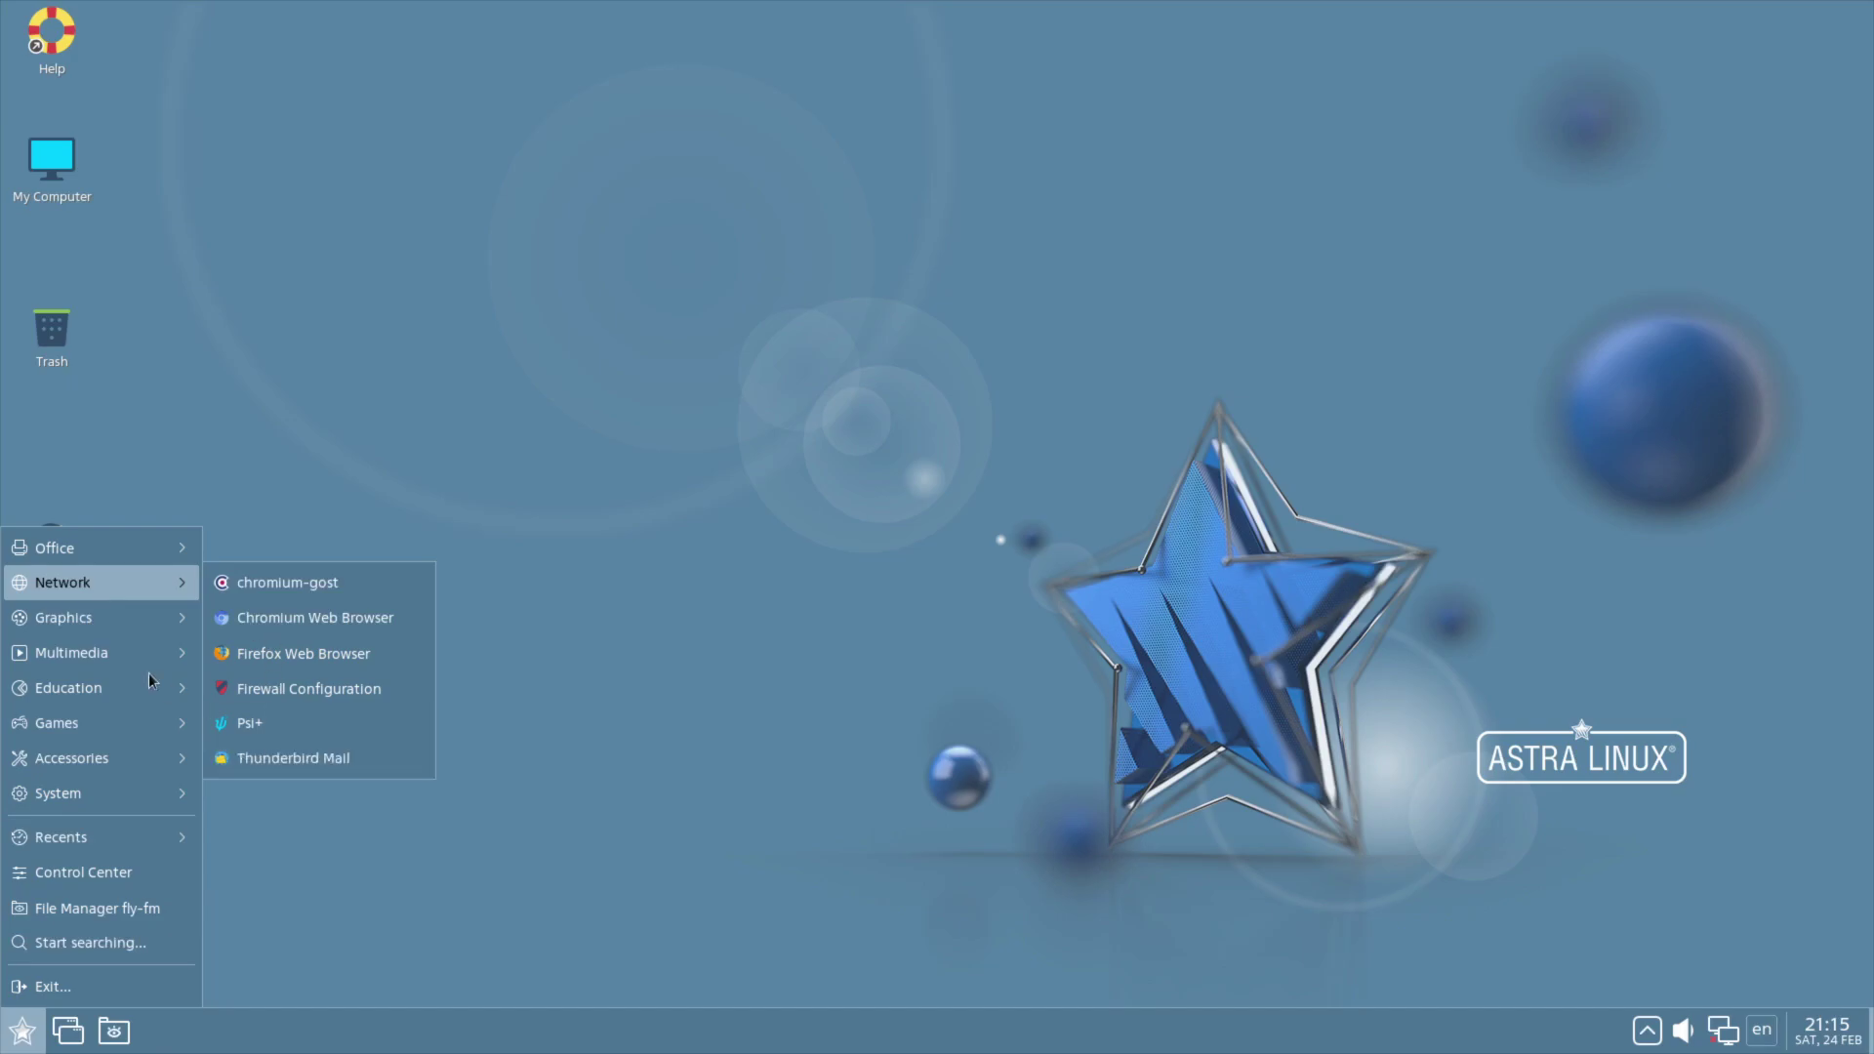
{"action": "mouse_move", "coordinate": [90, 613]}
{"action": "left_click", "coordinate": [272, 863]}
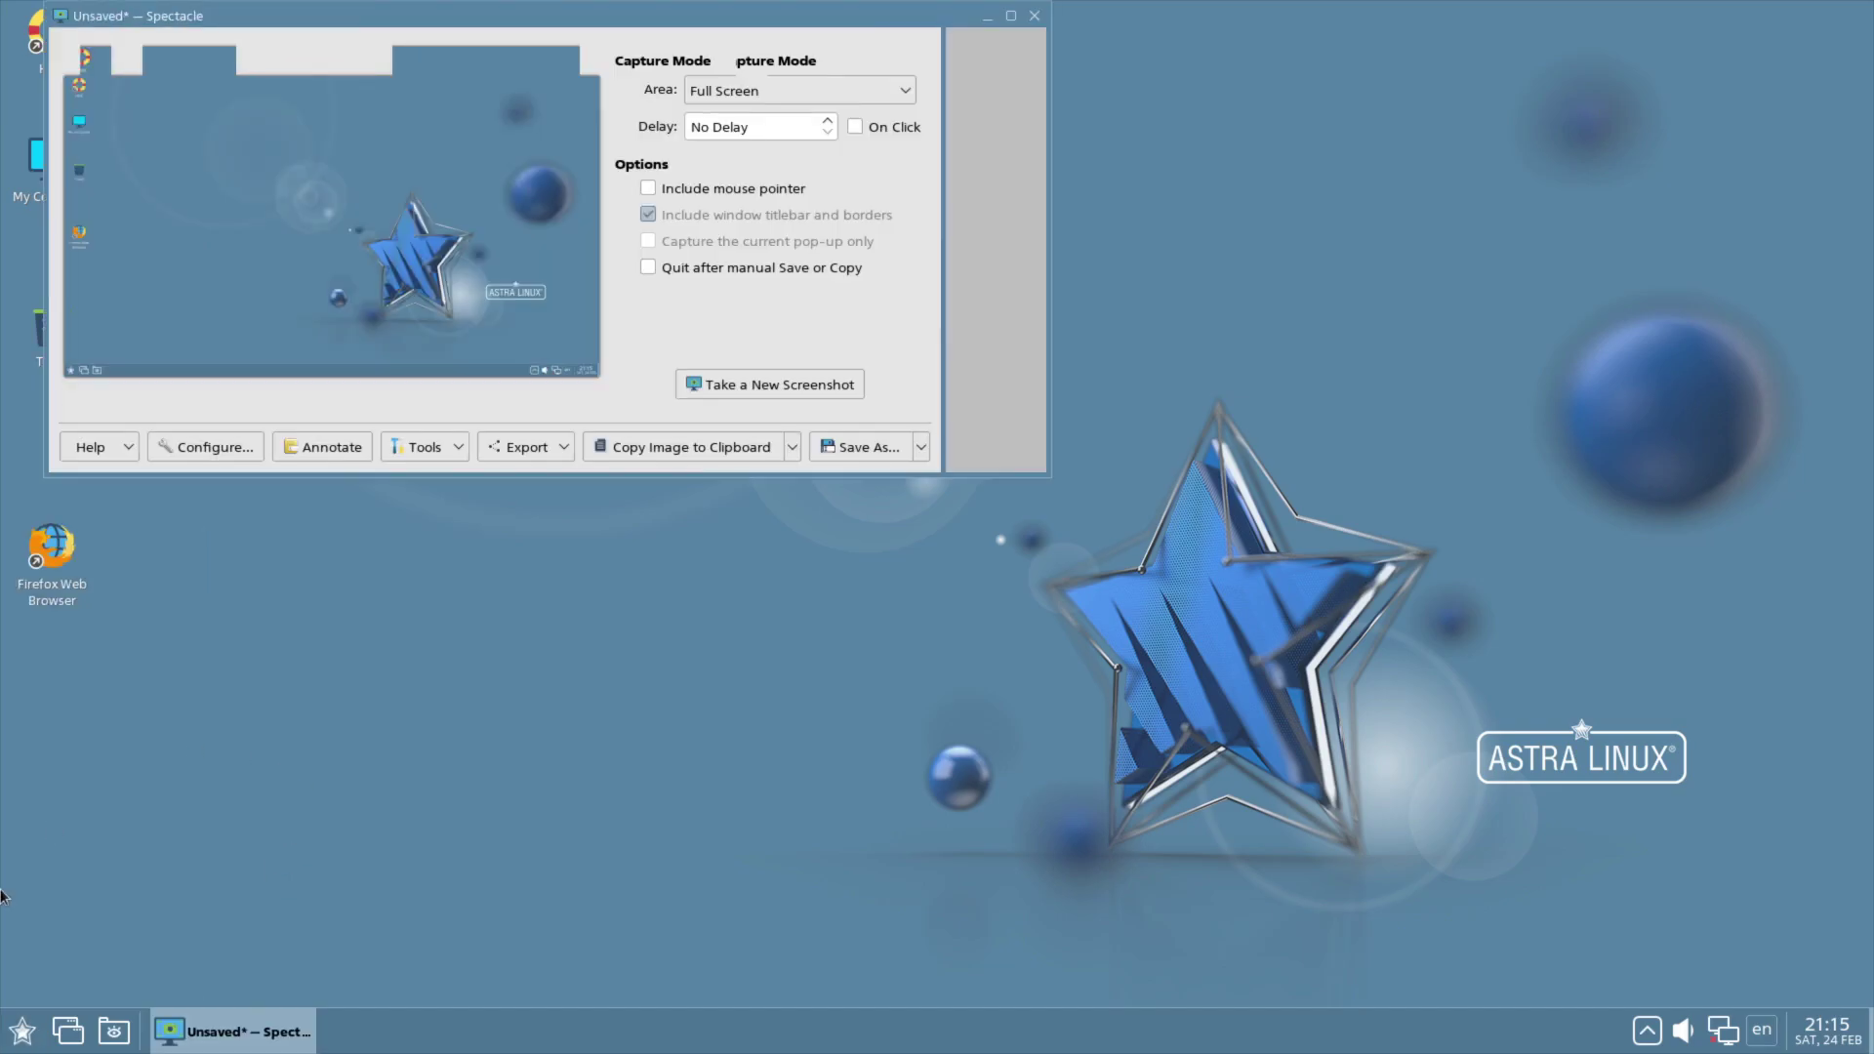
{"action": "left_click", "coordinate": [1036, 17]}
{"action": "left_click", "coordinate": [21, 1031]}
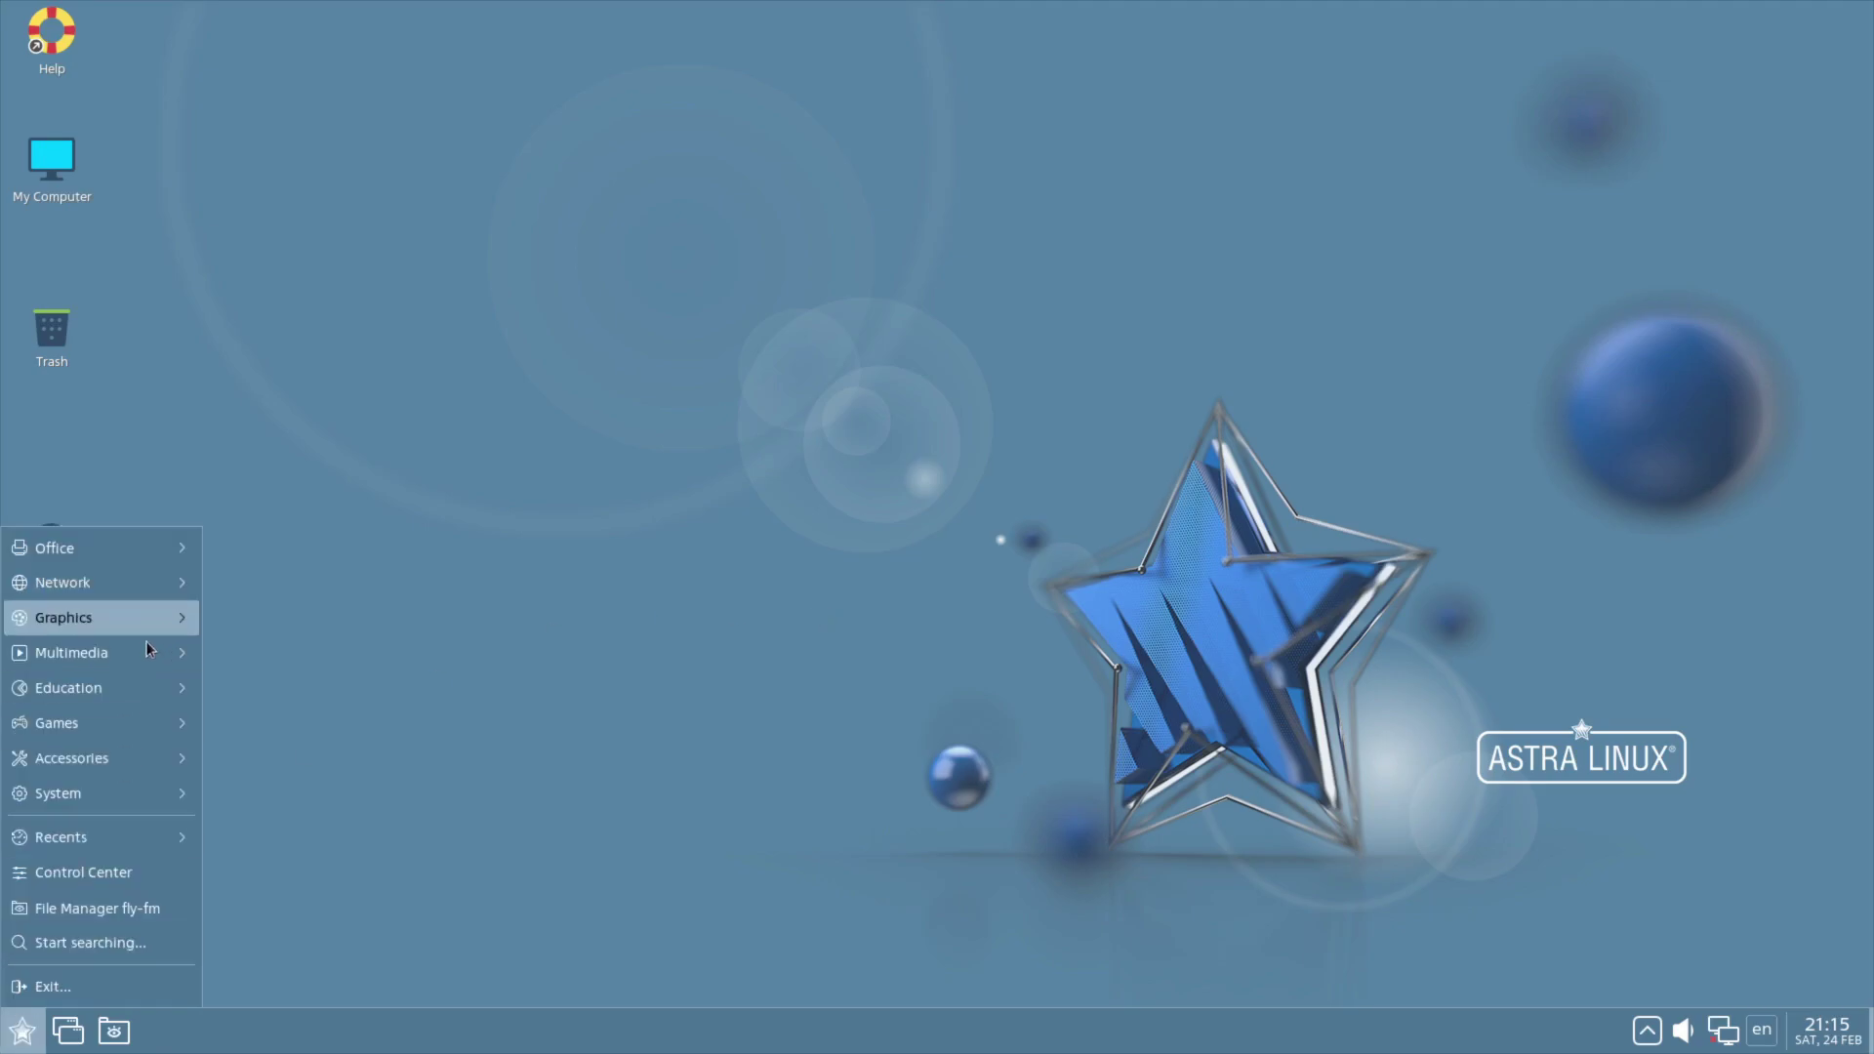
Step: Launch Video camera and guvcview from Multimedia, dismissing each no-video-device error
{"action": "mouse_move", "coordinate": [115, 670]}
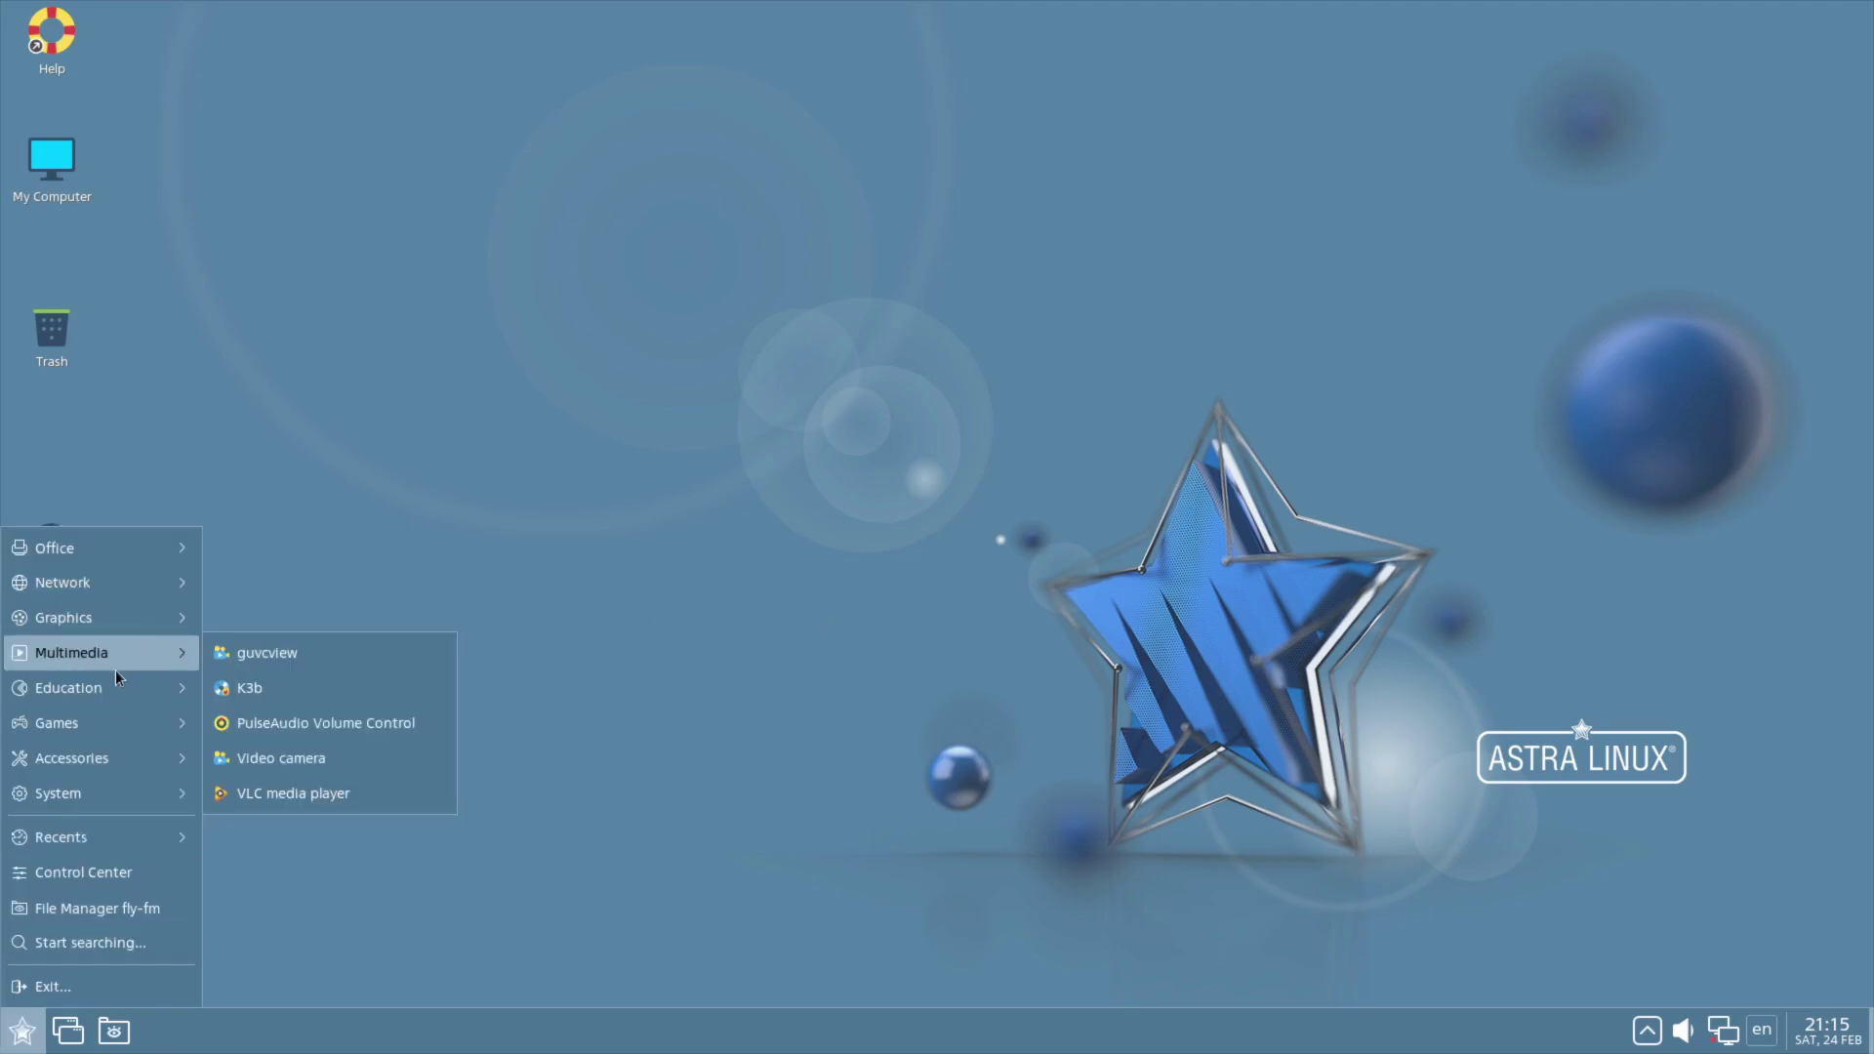
{"action": "left_click", "coordinate": [322, 759]}
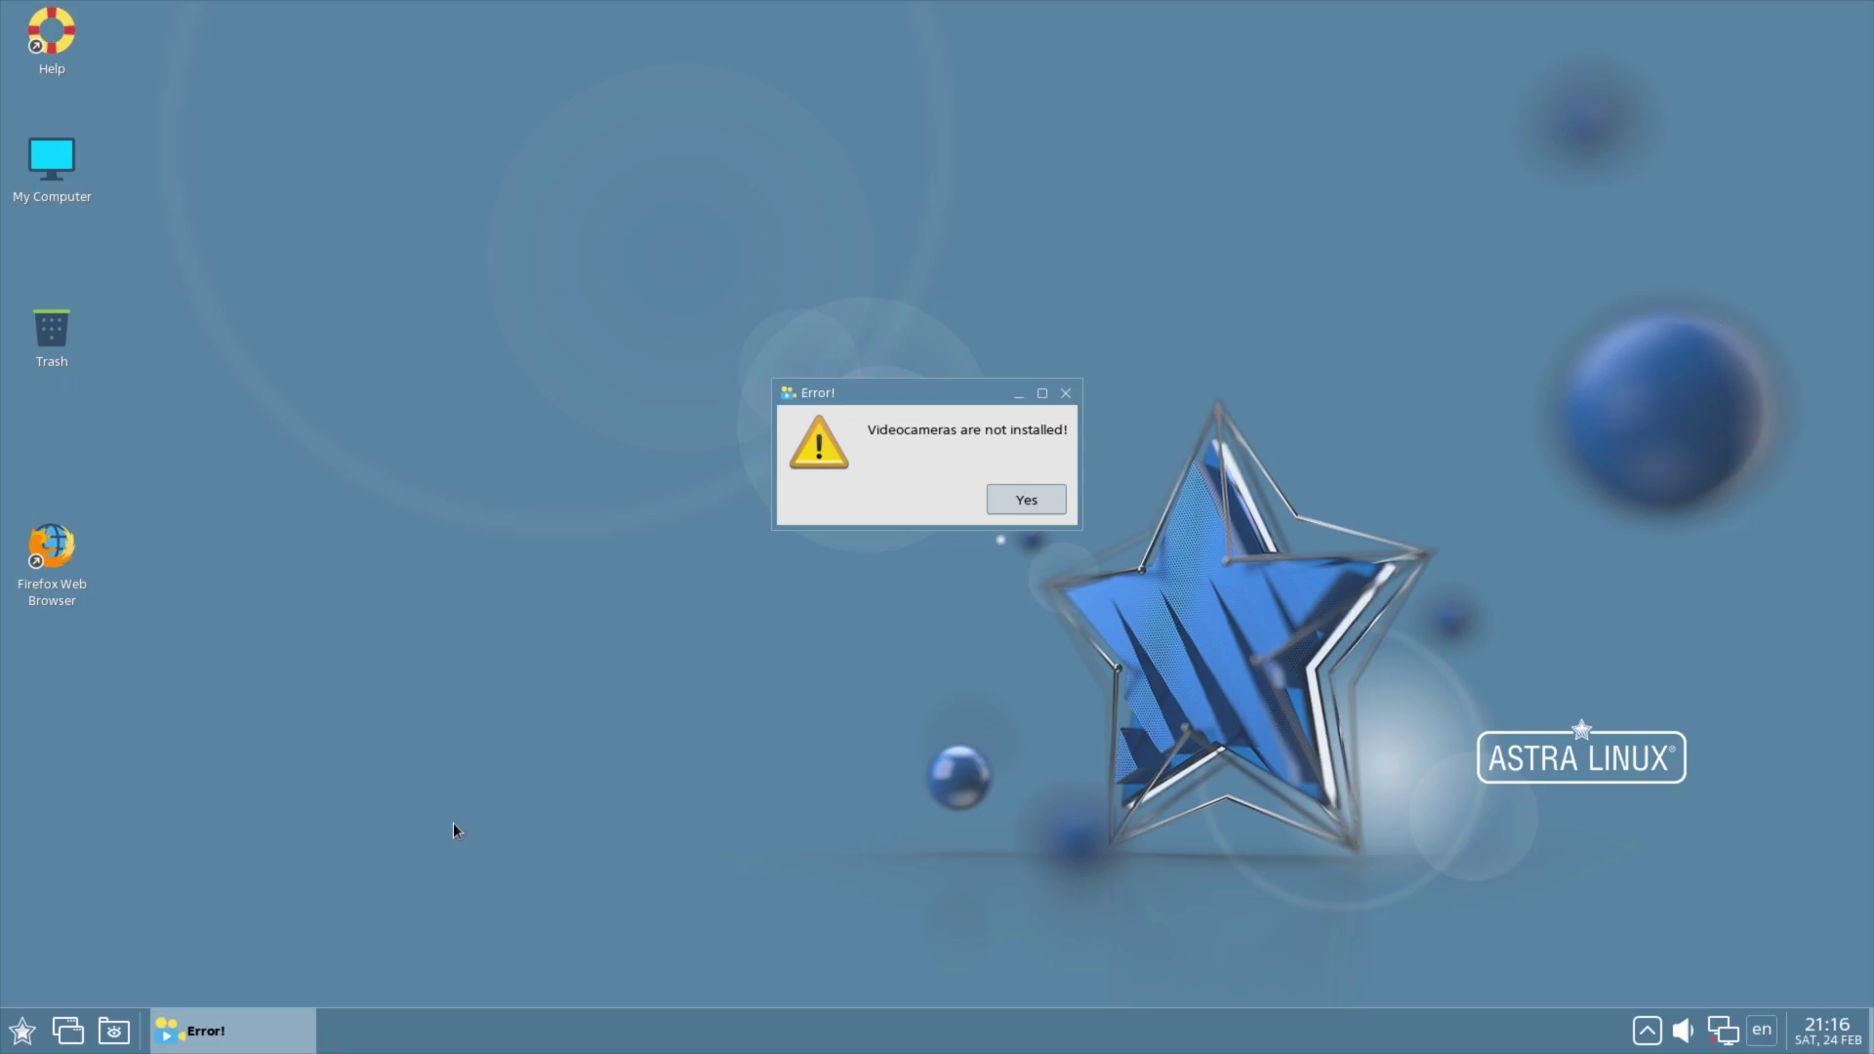
{"action": "left_click", "coordinate": [1066, 393]}
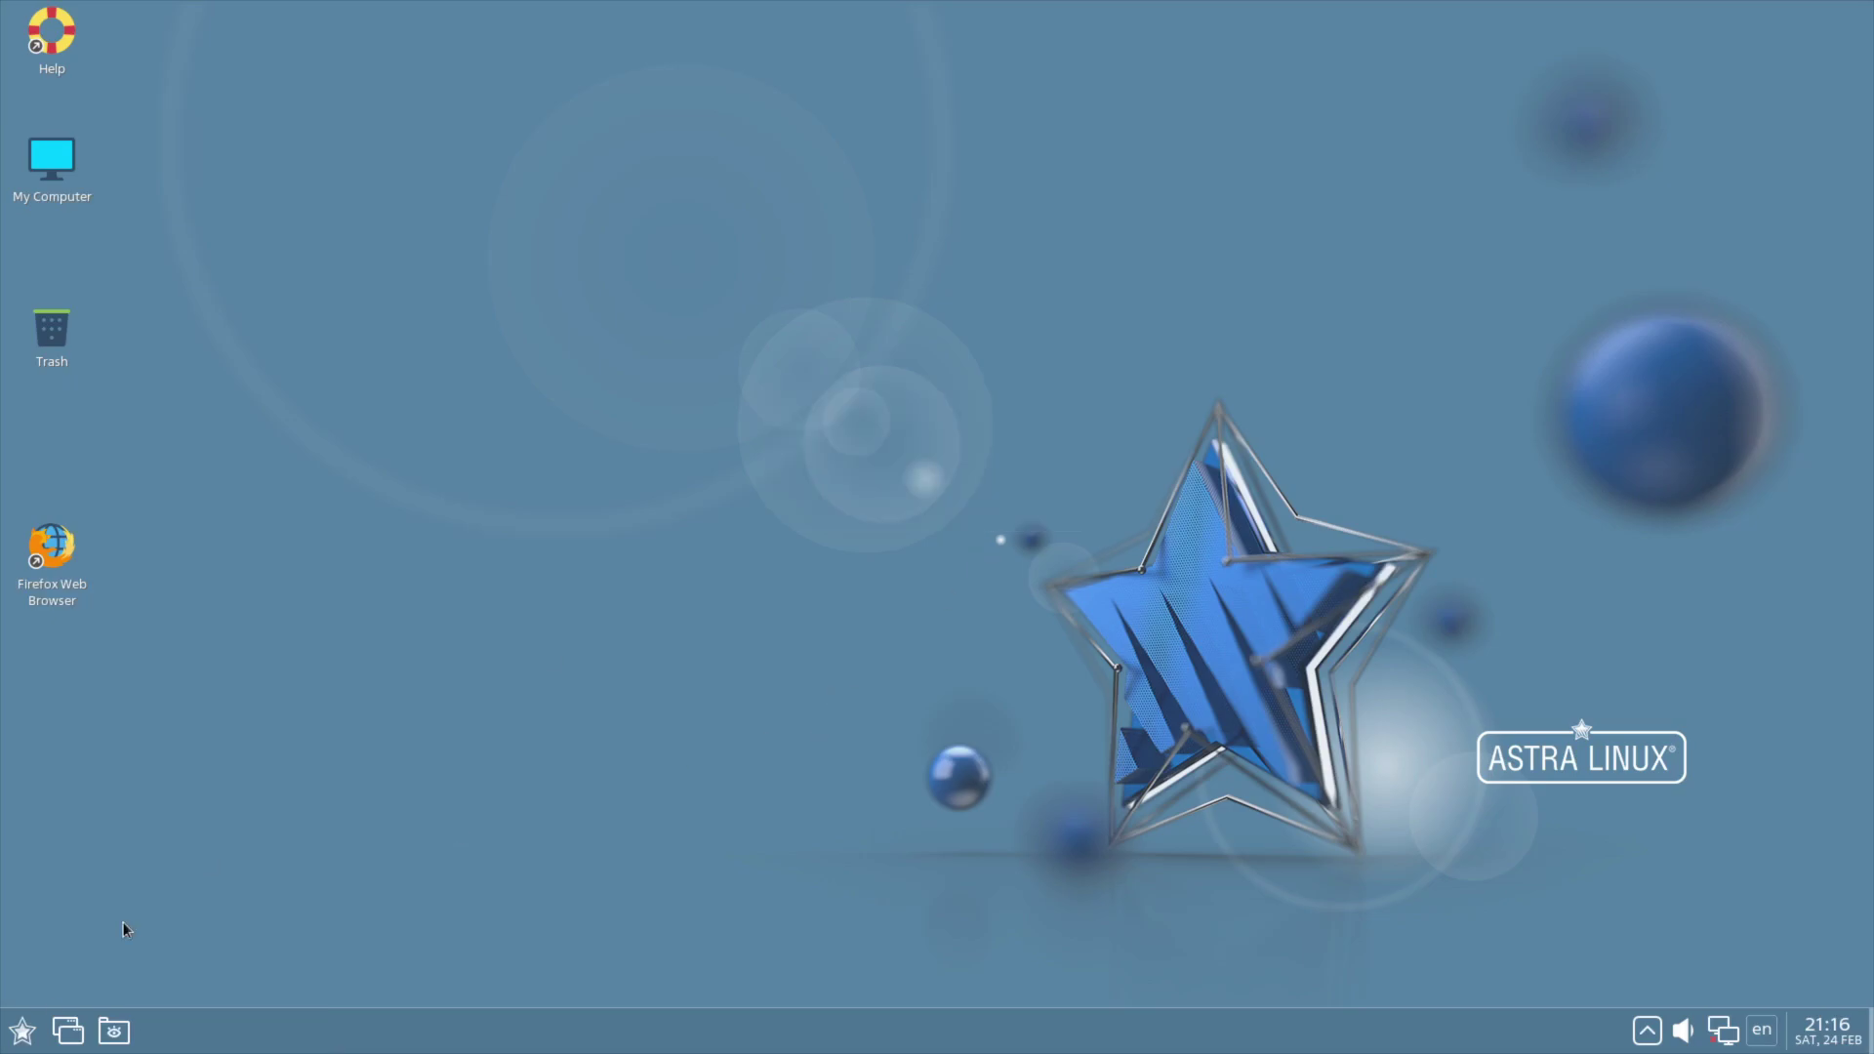
{"action": "left_click", "coordinate": [21, 1031]}
{"action": "mouse_move", "coordinate": [103, 653]}
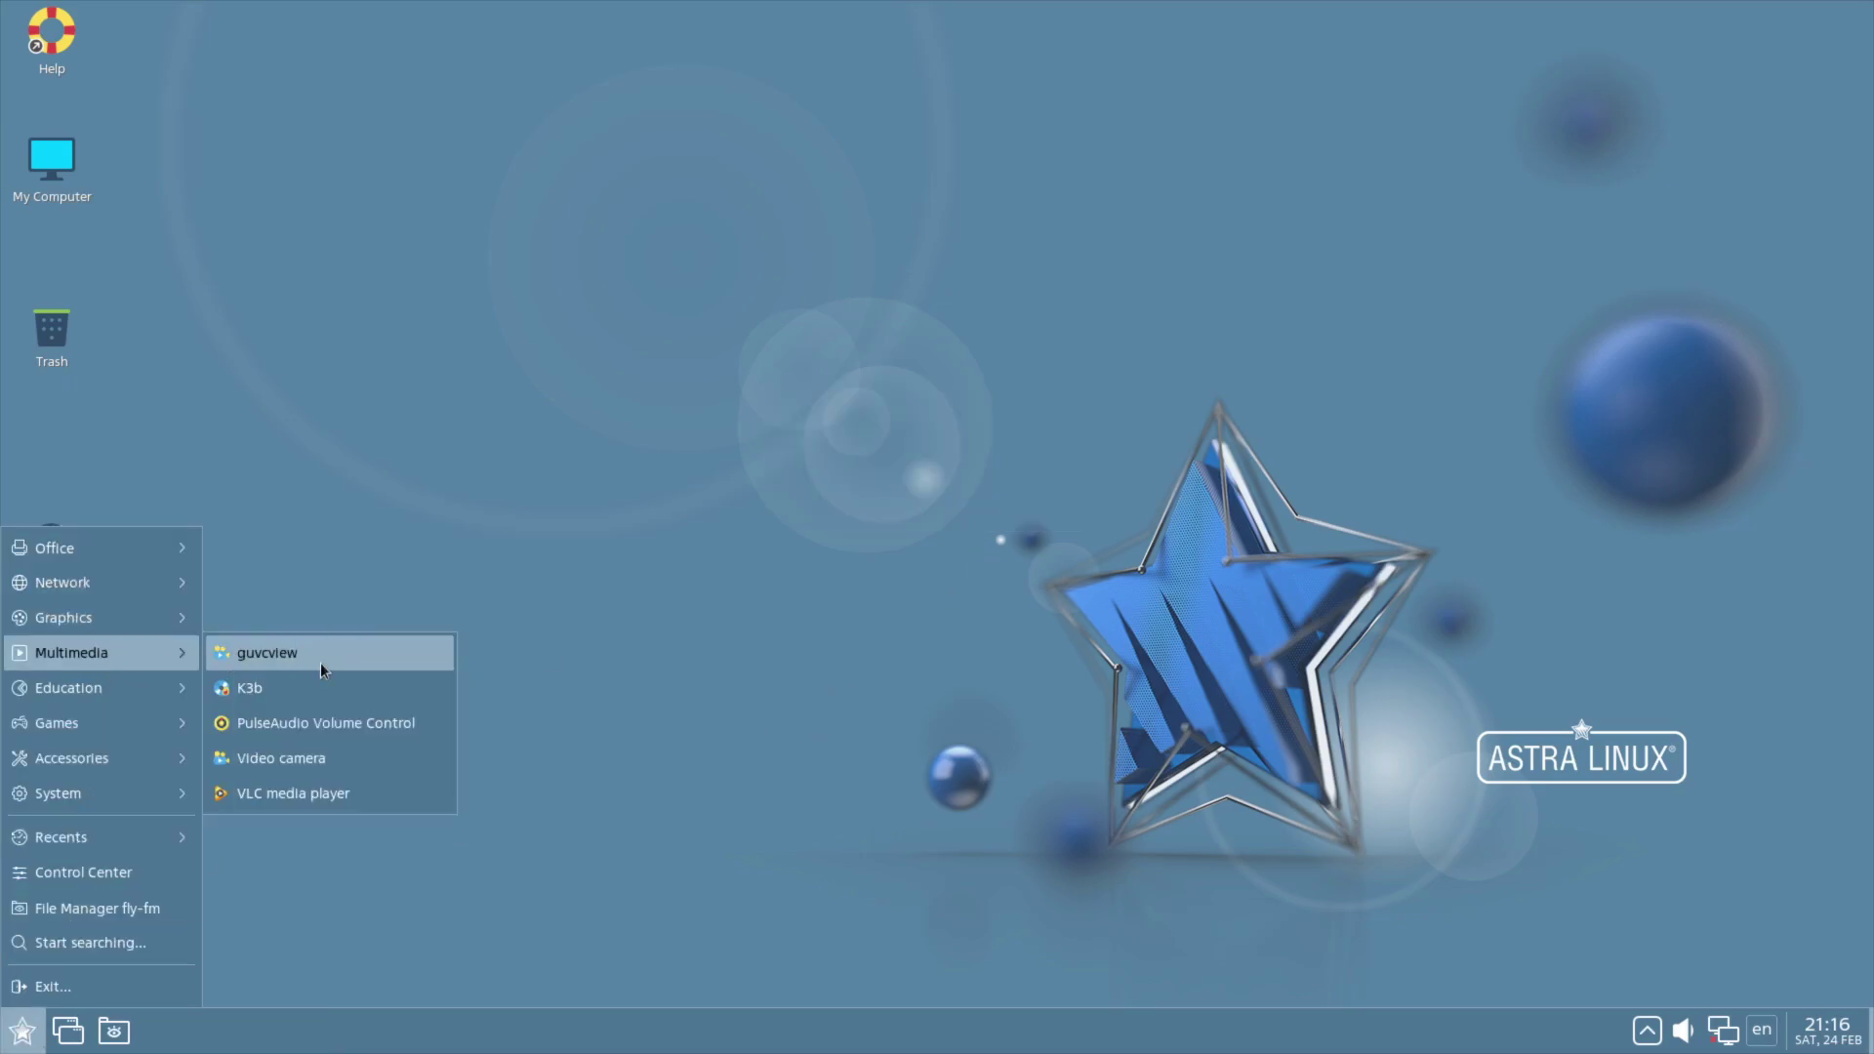
{"action": "left_click", "coordinate": [320, 664]}
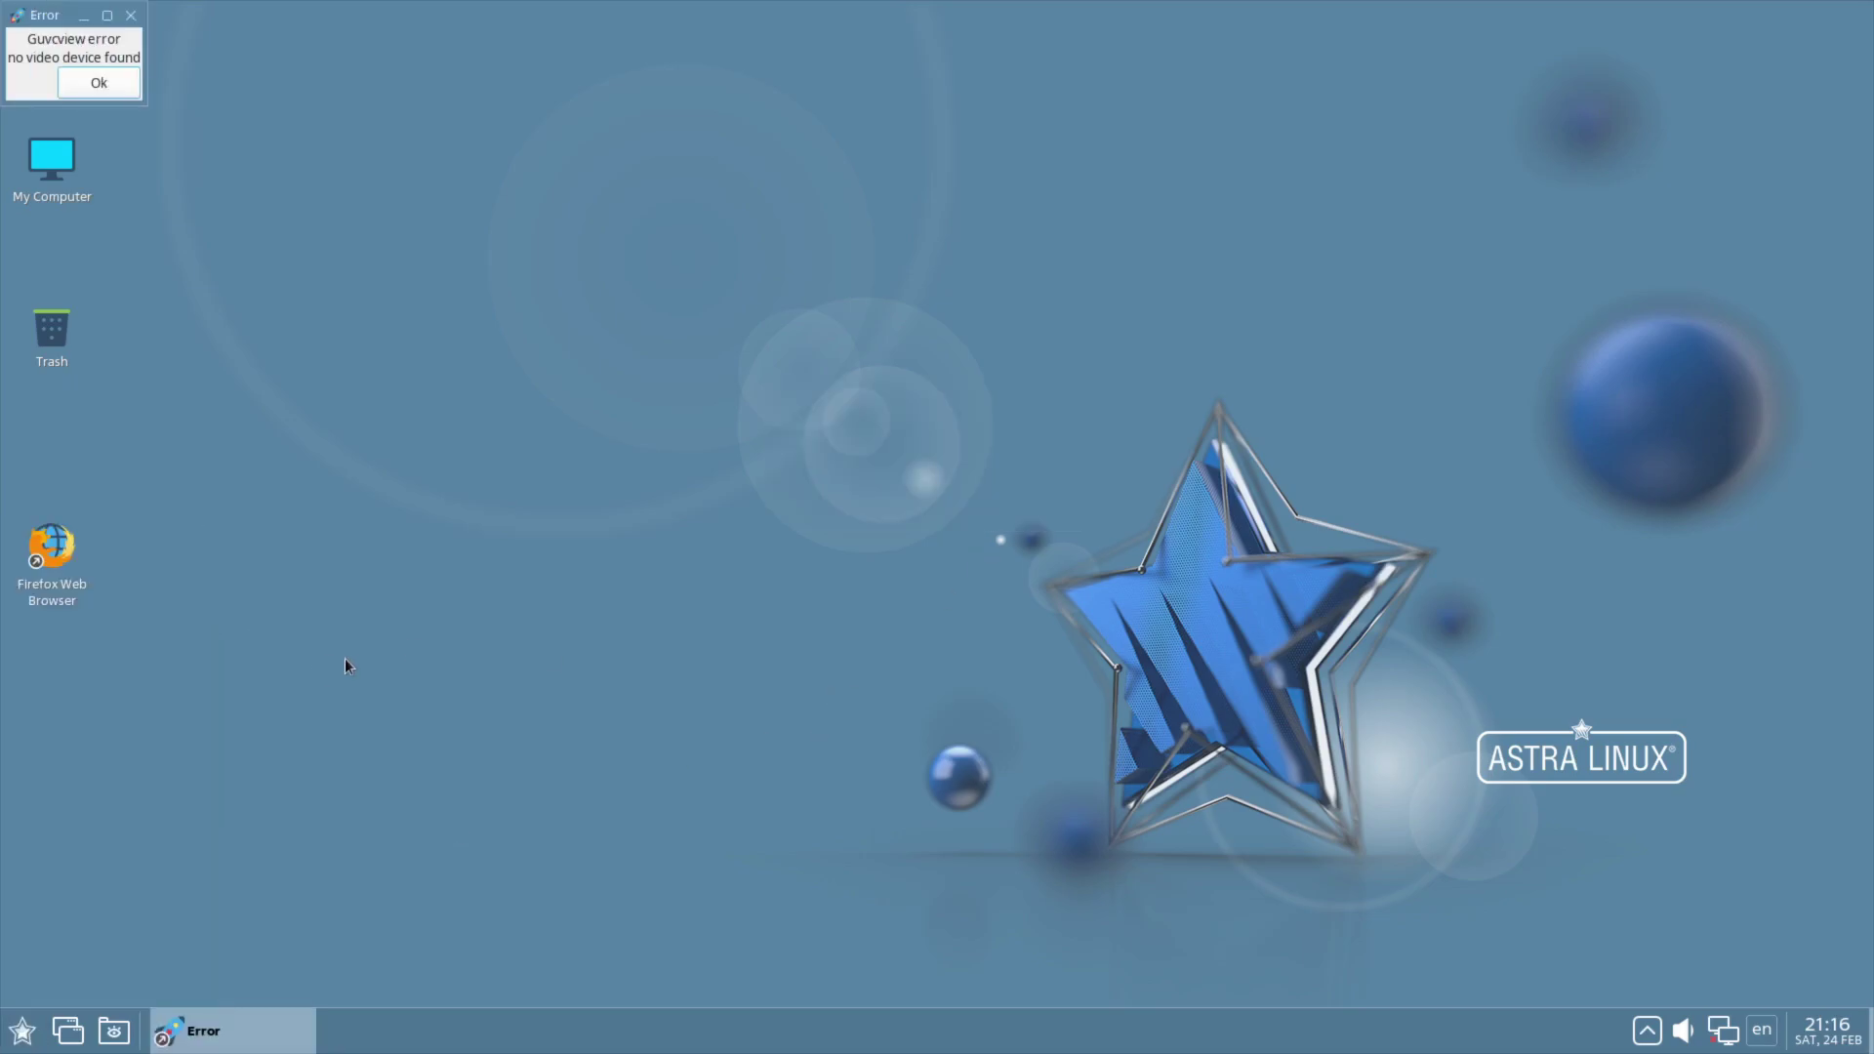
{"action": "left_click", "coordinate": [99, 83]}
Step: Review PulseAudio Volume Control's Recording and Configuration tabs, then close it
{"action": "left_click", "coordinate": [21, 1031]}
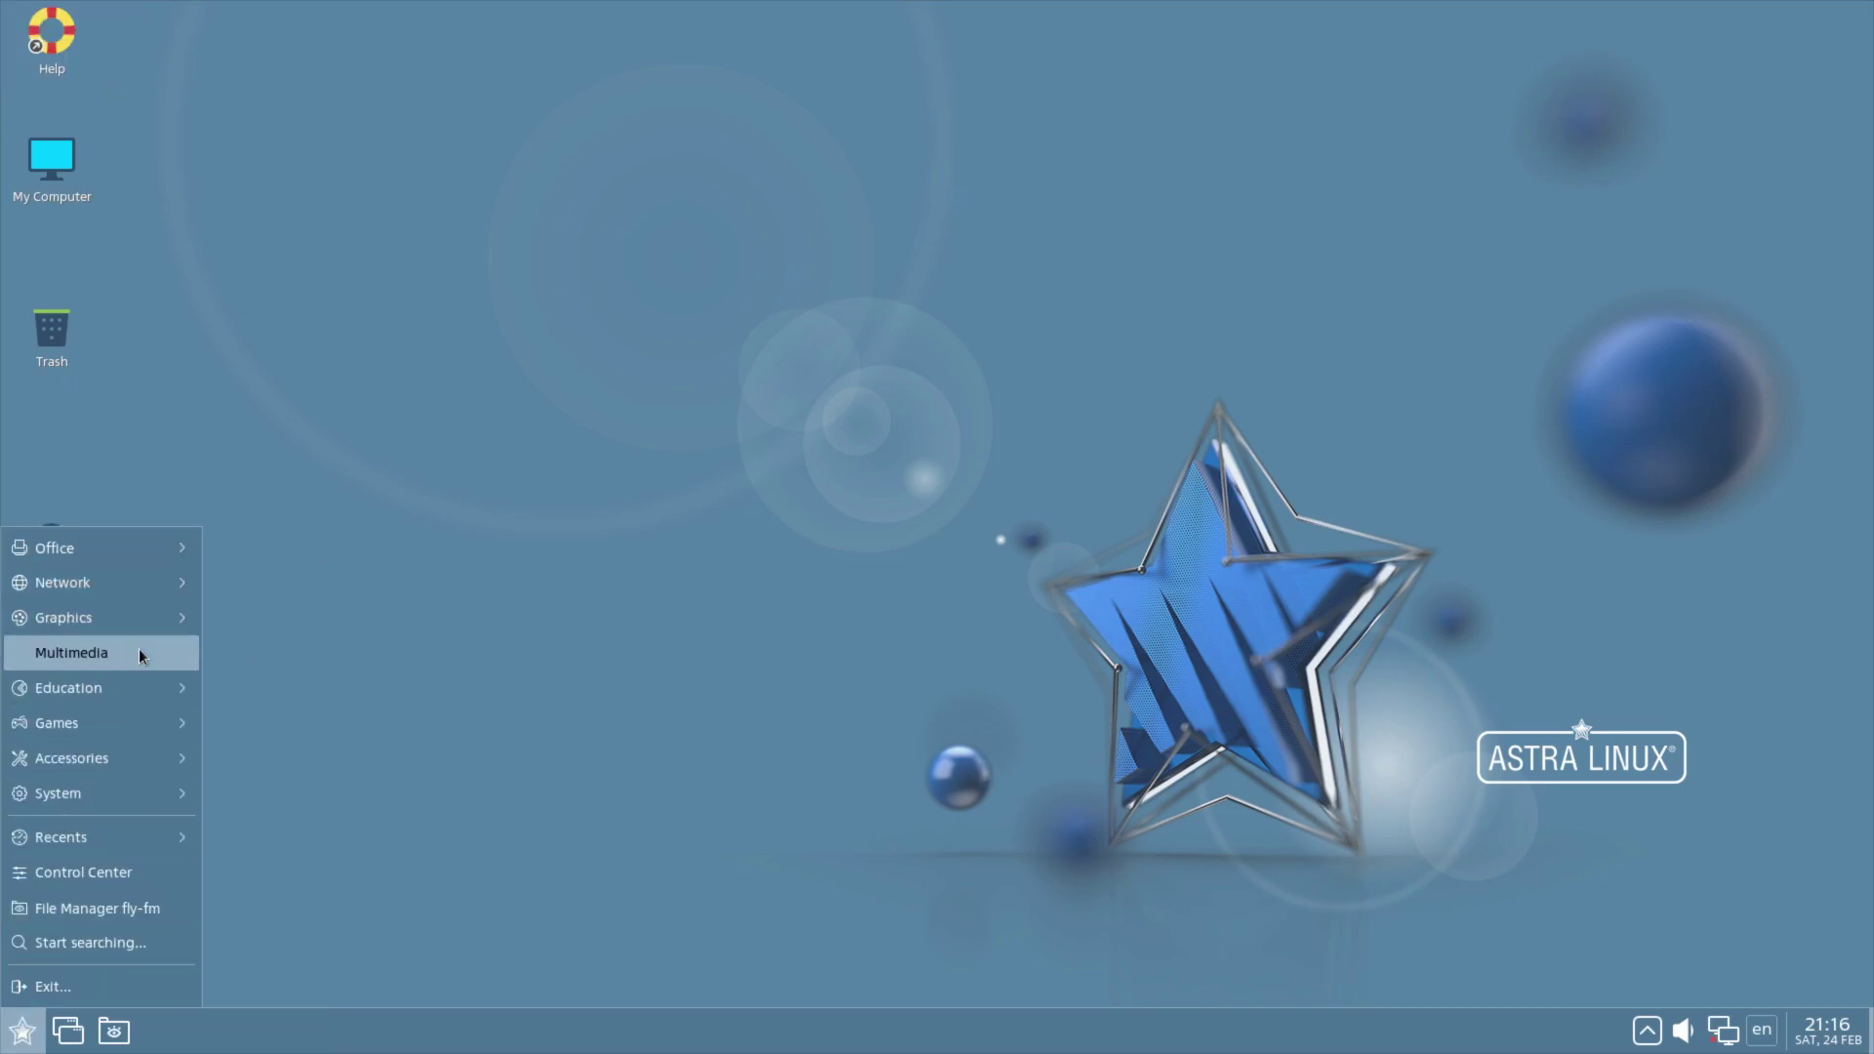
{"action": "mouse_move", "coordinate": [138, 652]}
{"action": "left_click", "coordinate": [349, 715]}
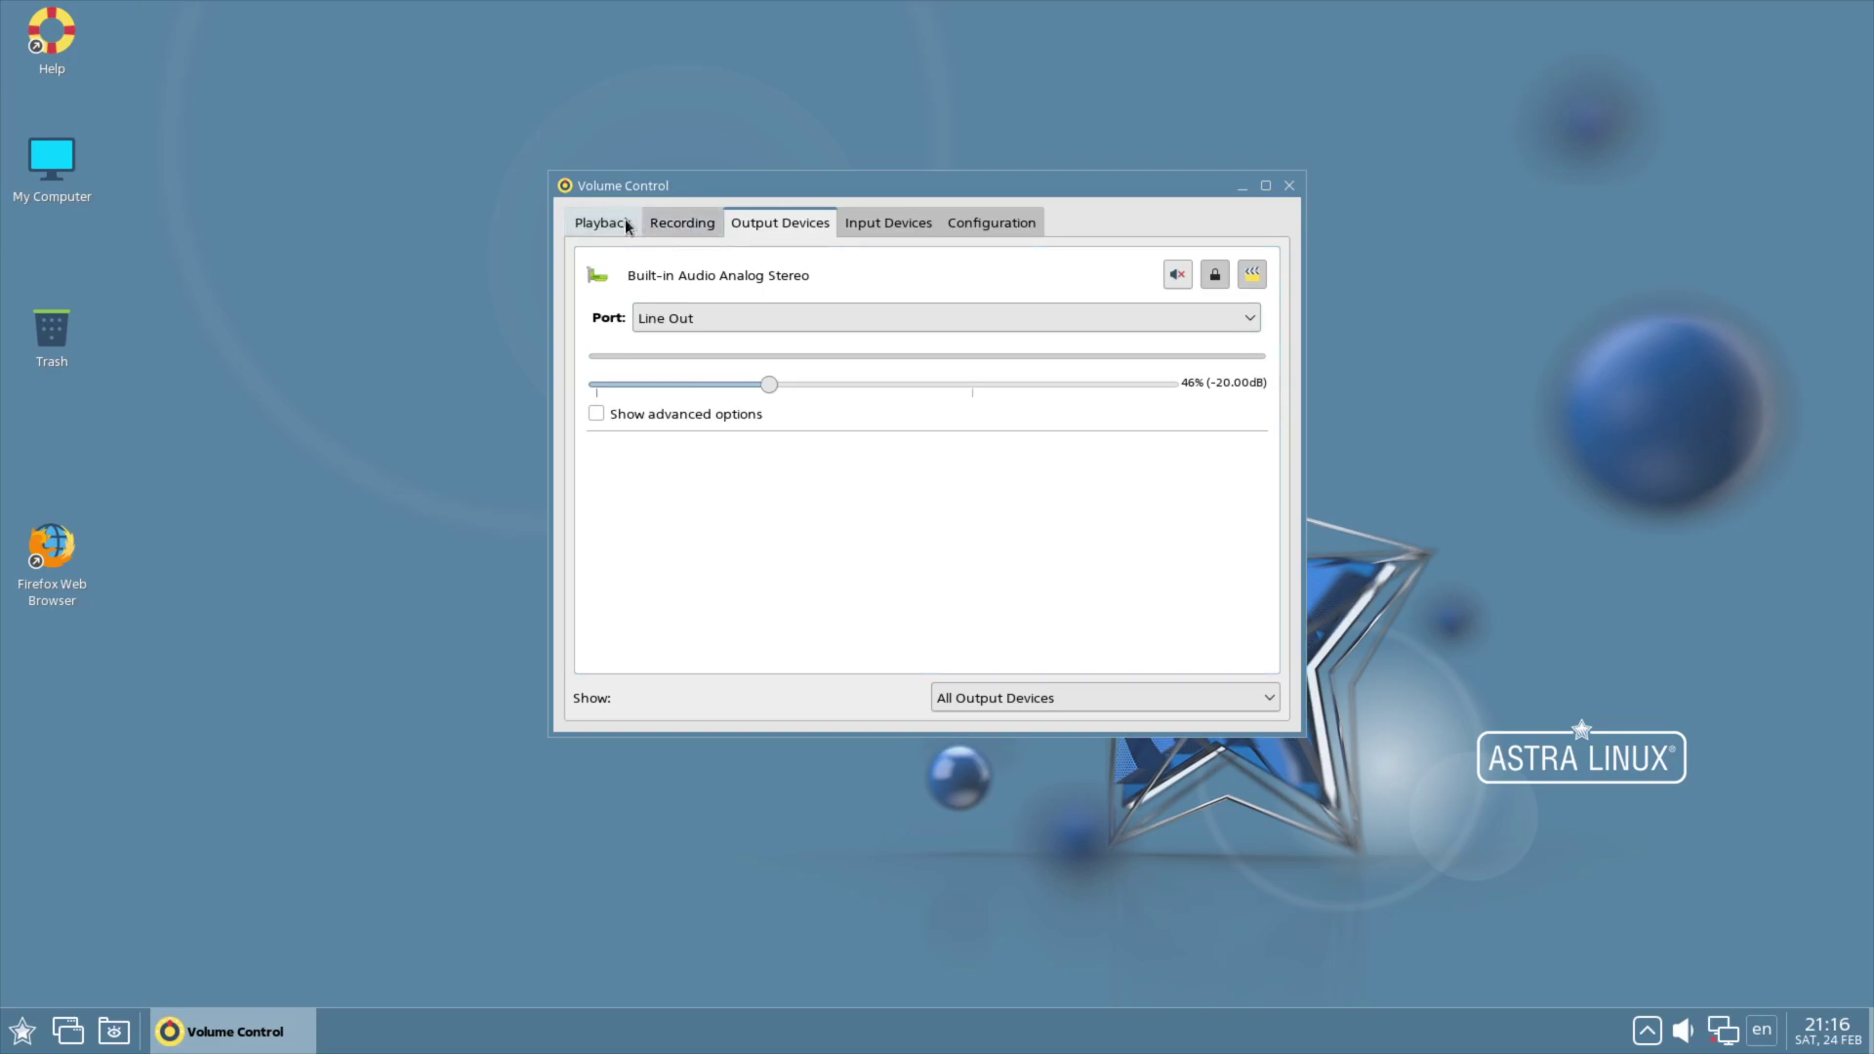
{"action": "left_click", "coordinate": [673, 223]}
{"action": "left_click", "coordinate": [984, 225]}
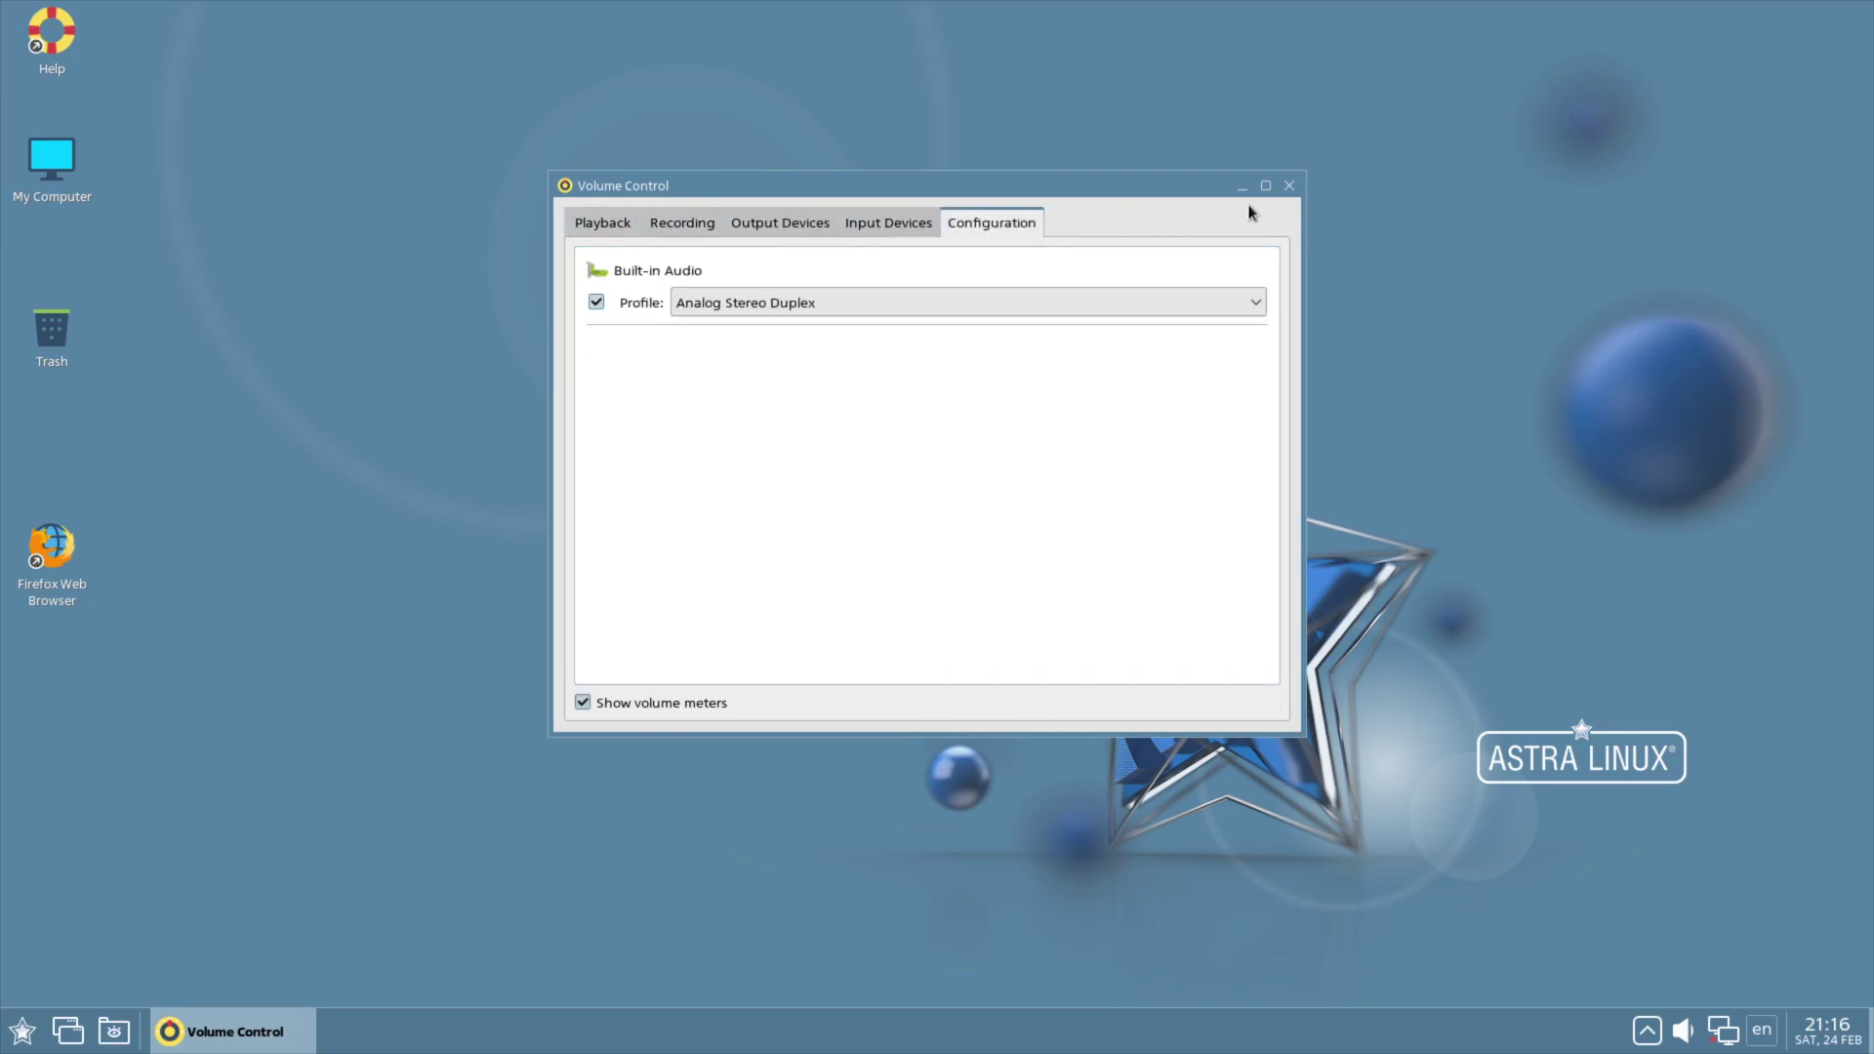
{"action": "left_click", "coordinate": [1290, 185]}
{"action": "left_click", "coordinate": [21, 1031]}
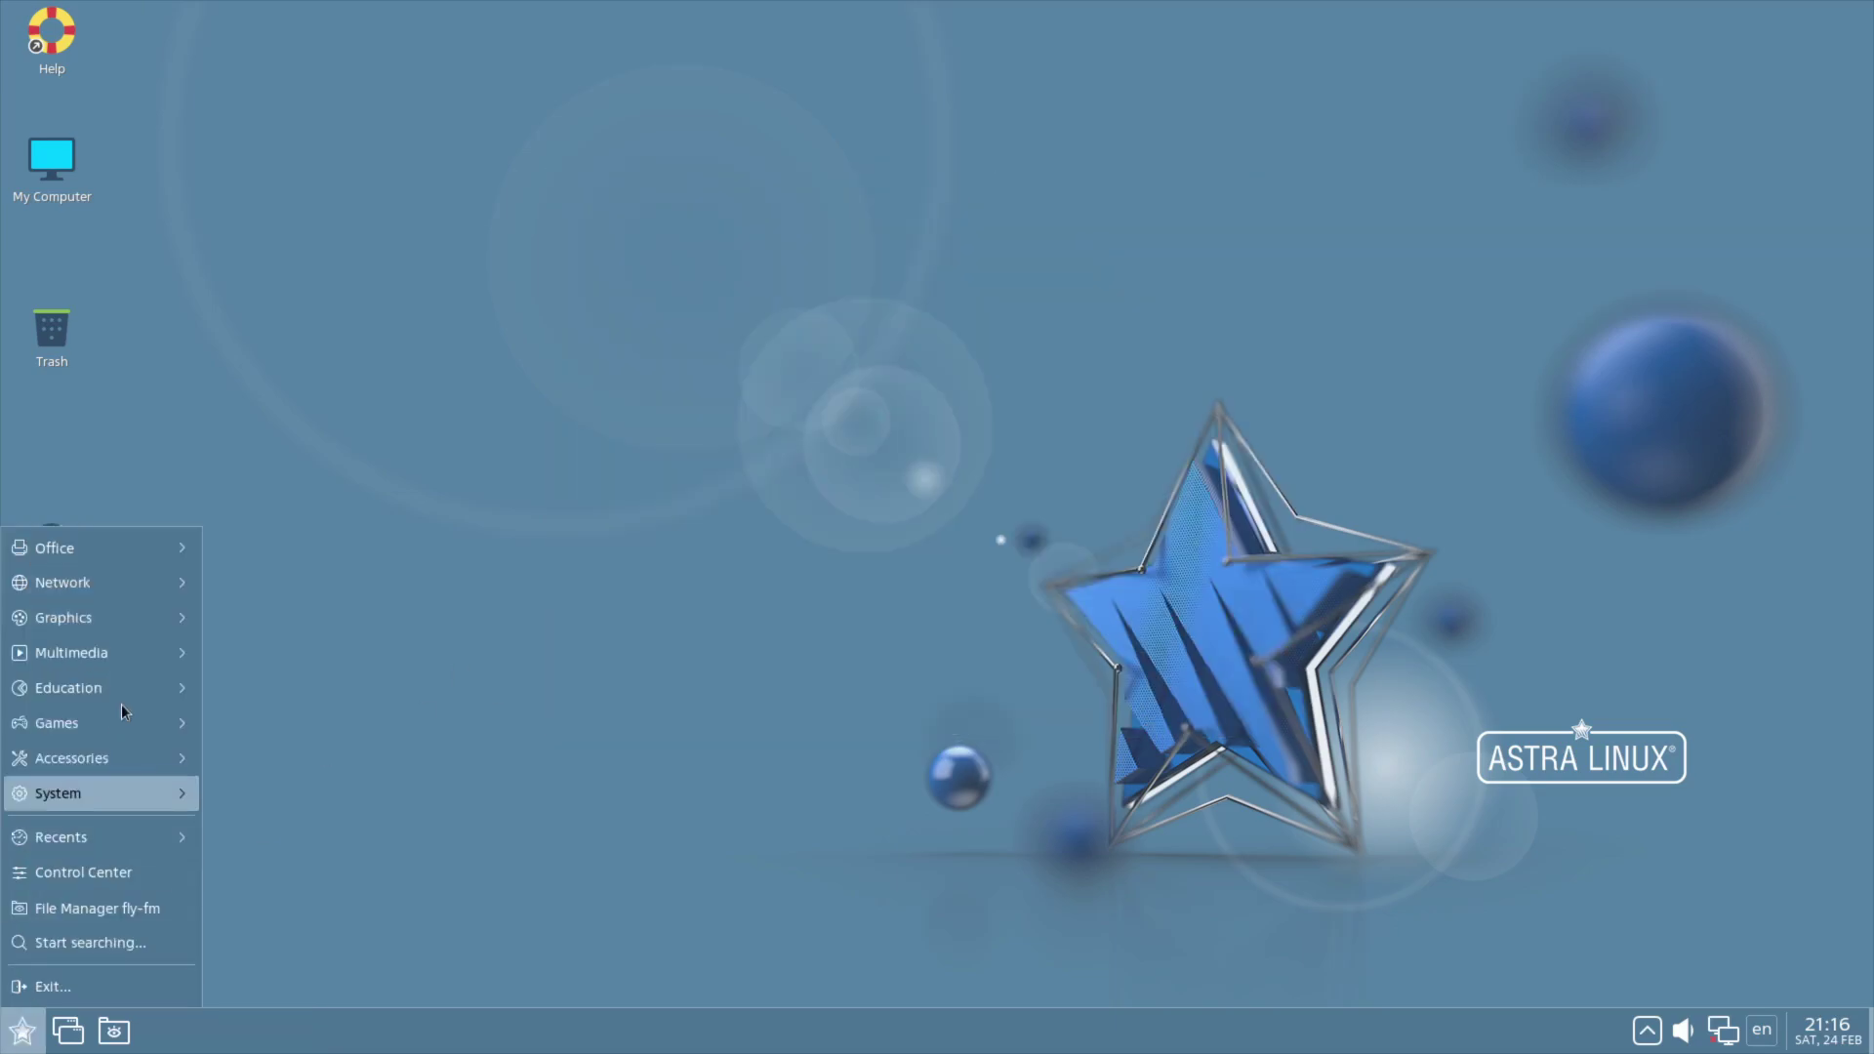
Step: Launch VLC media player from Multimedia and close it
{"action": "mouse_move", "coordinate": [129, 637]}
{"action": "left_click", "coordinate": [249, 793]}
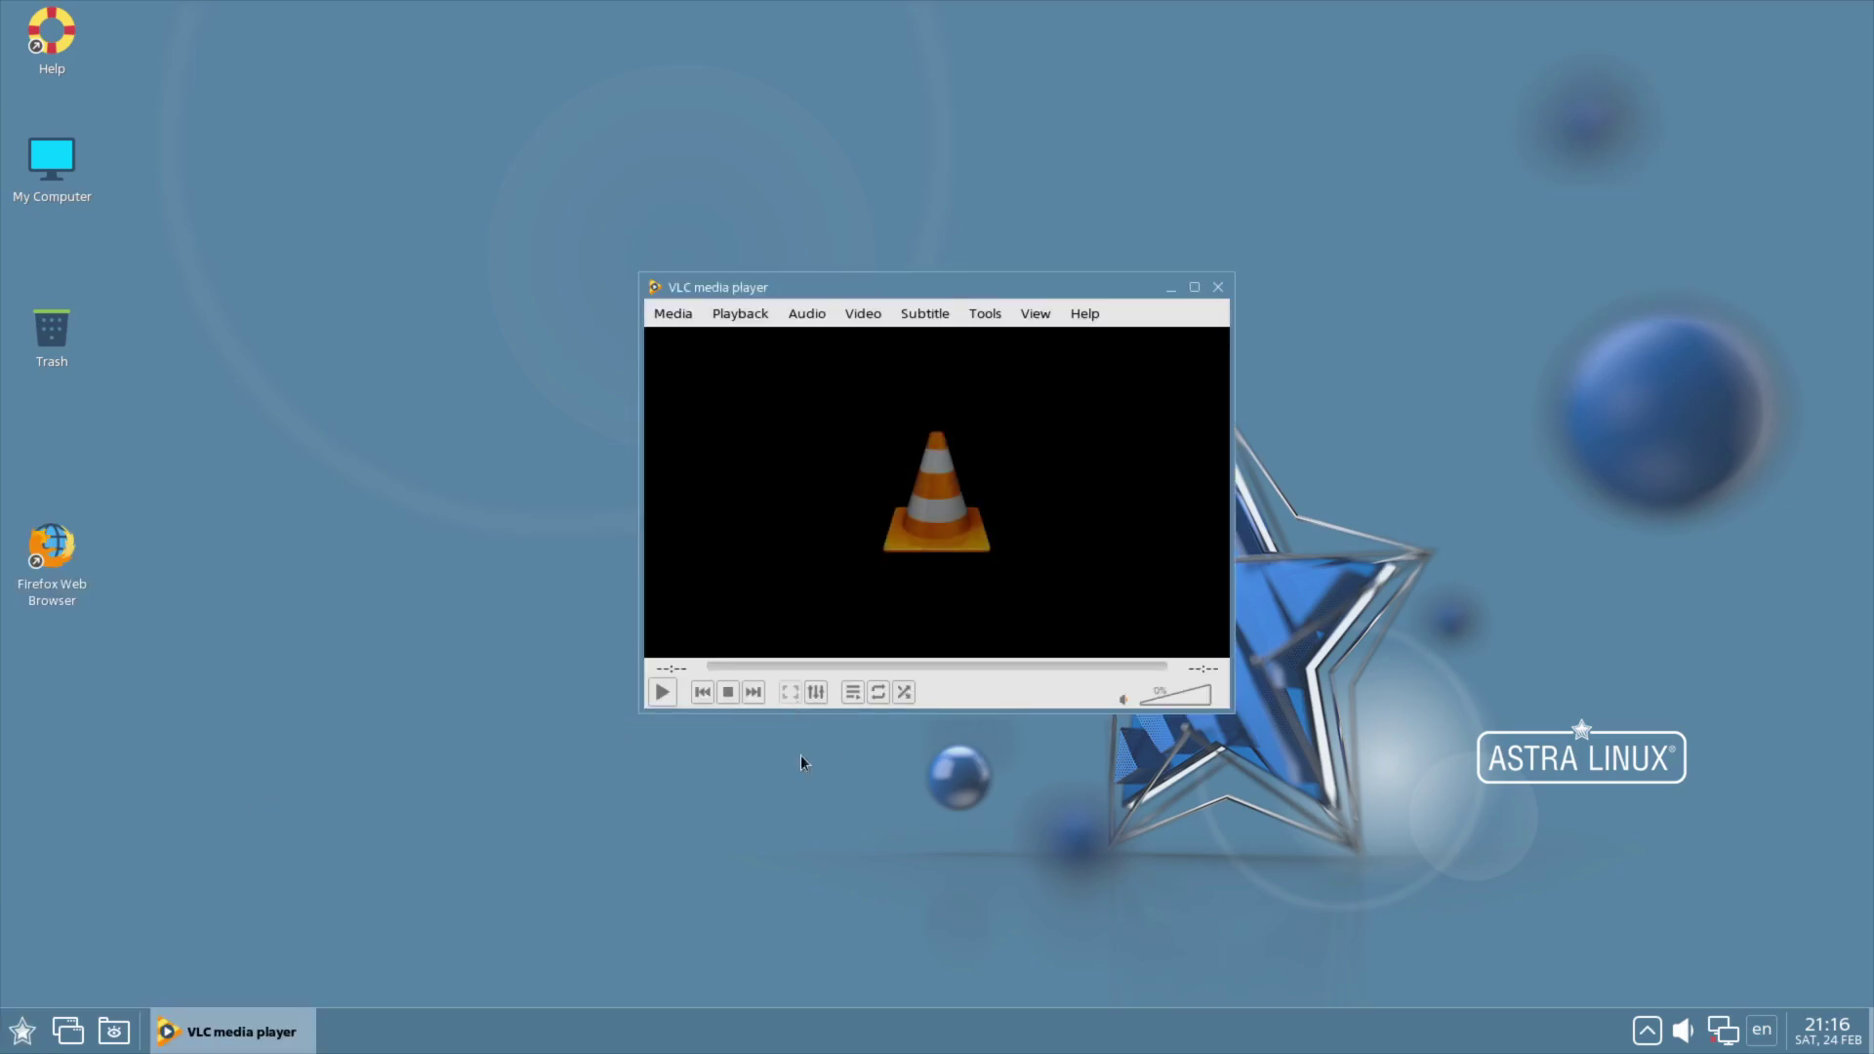
{"action": "left_click", "coordinate": [1220, 286]}
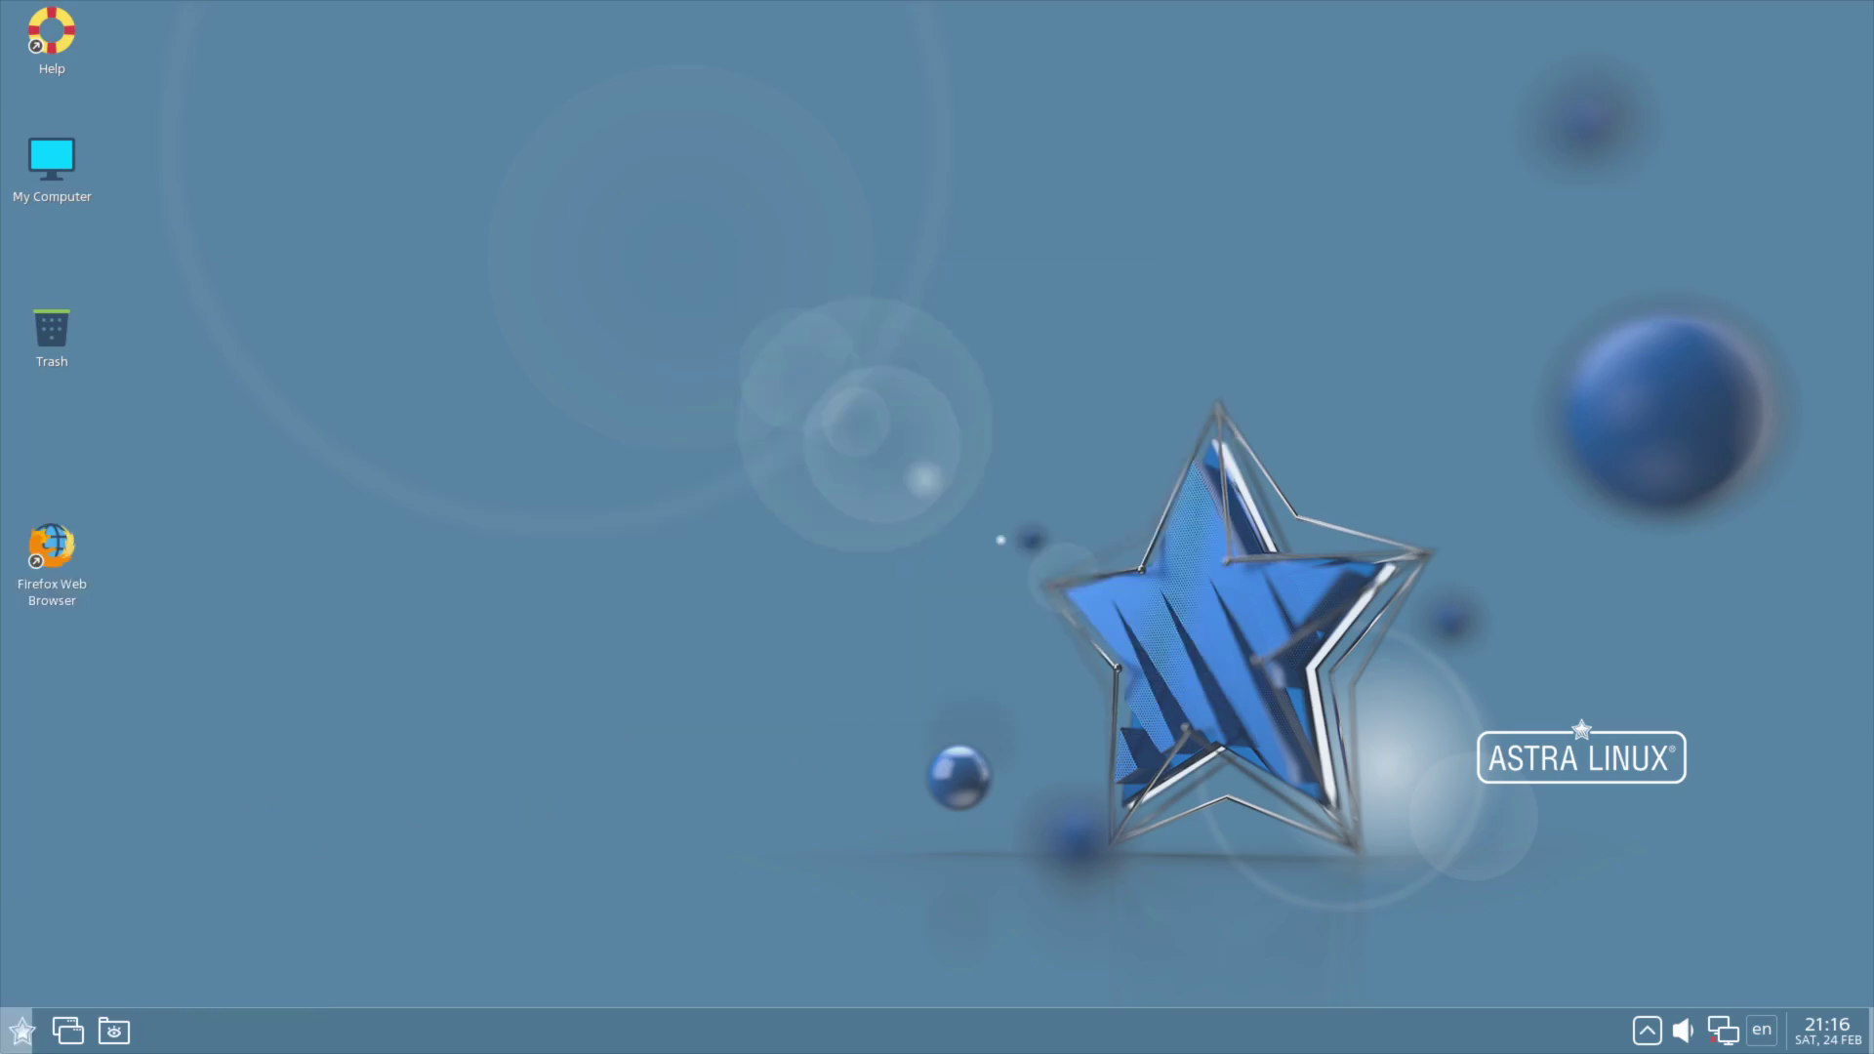
Step: Open KCalc from Education and close it again
{"action": "left_click", "coordinate": [22, 1031]}
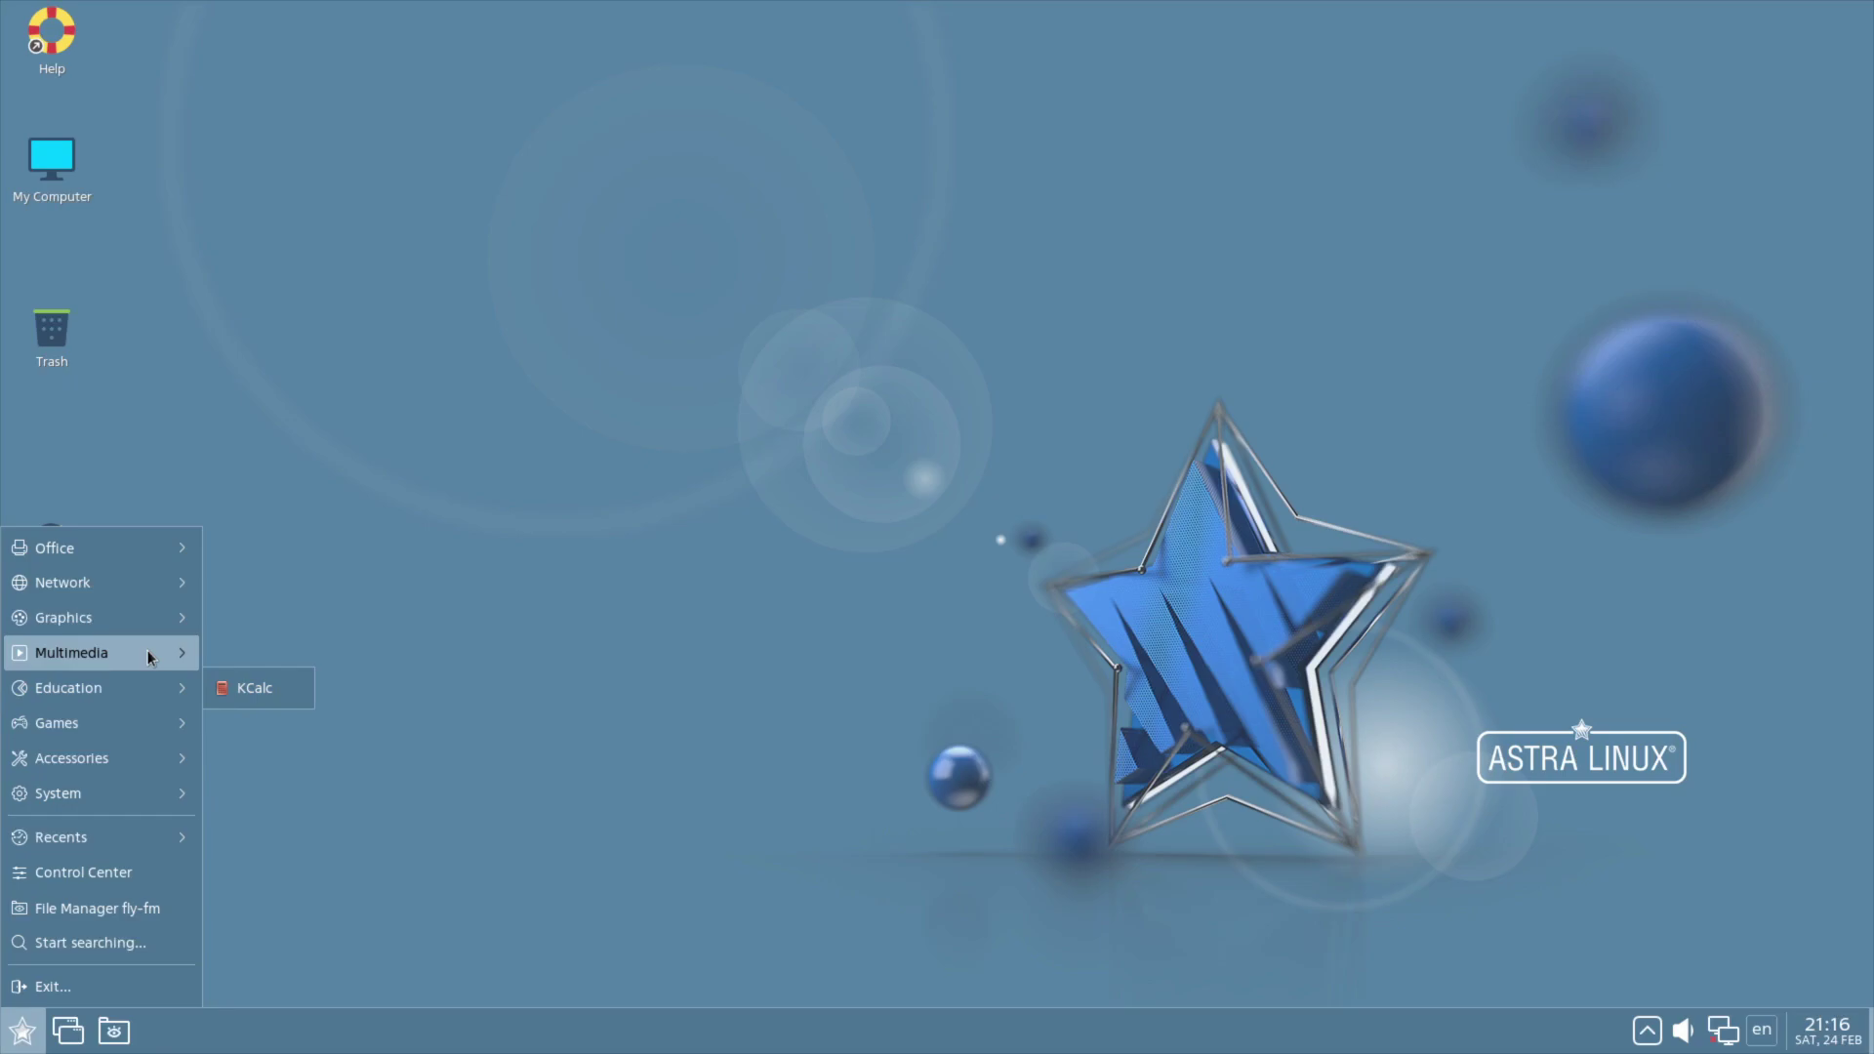
{"action": "mouse_move", "coordinate": [103, 692]}
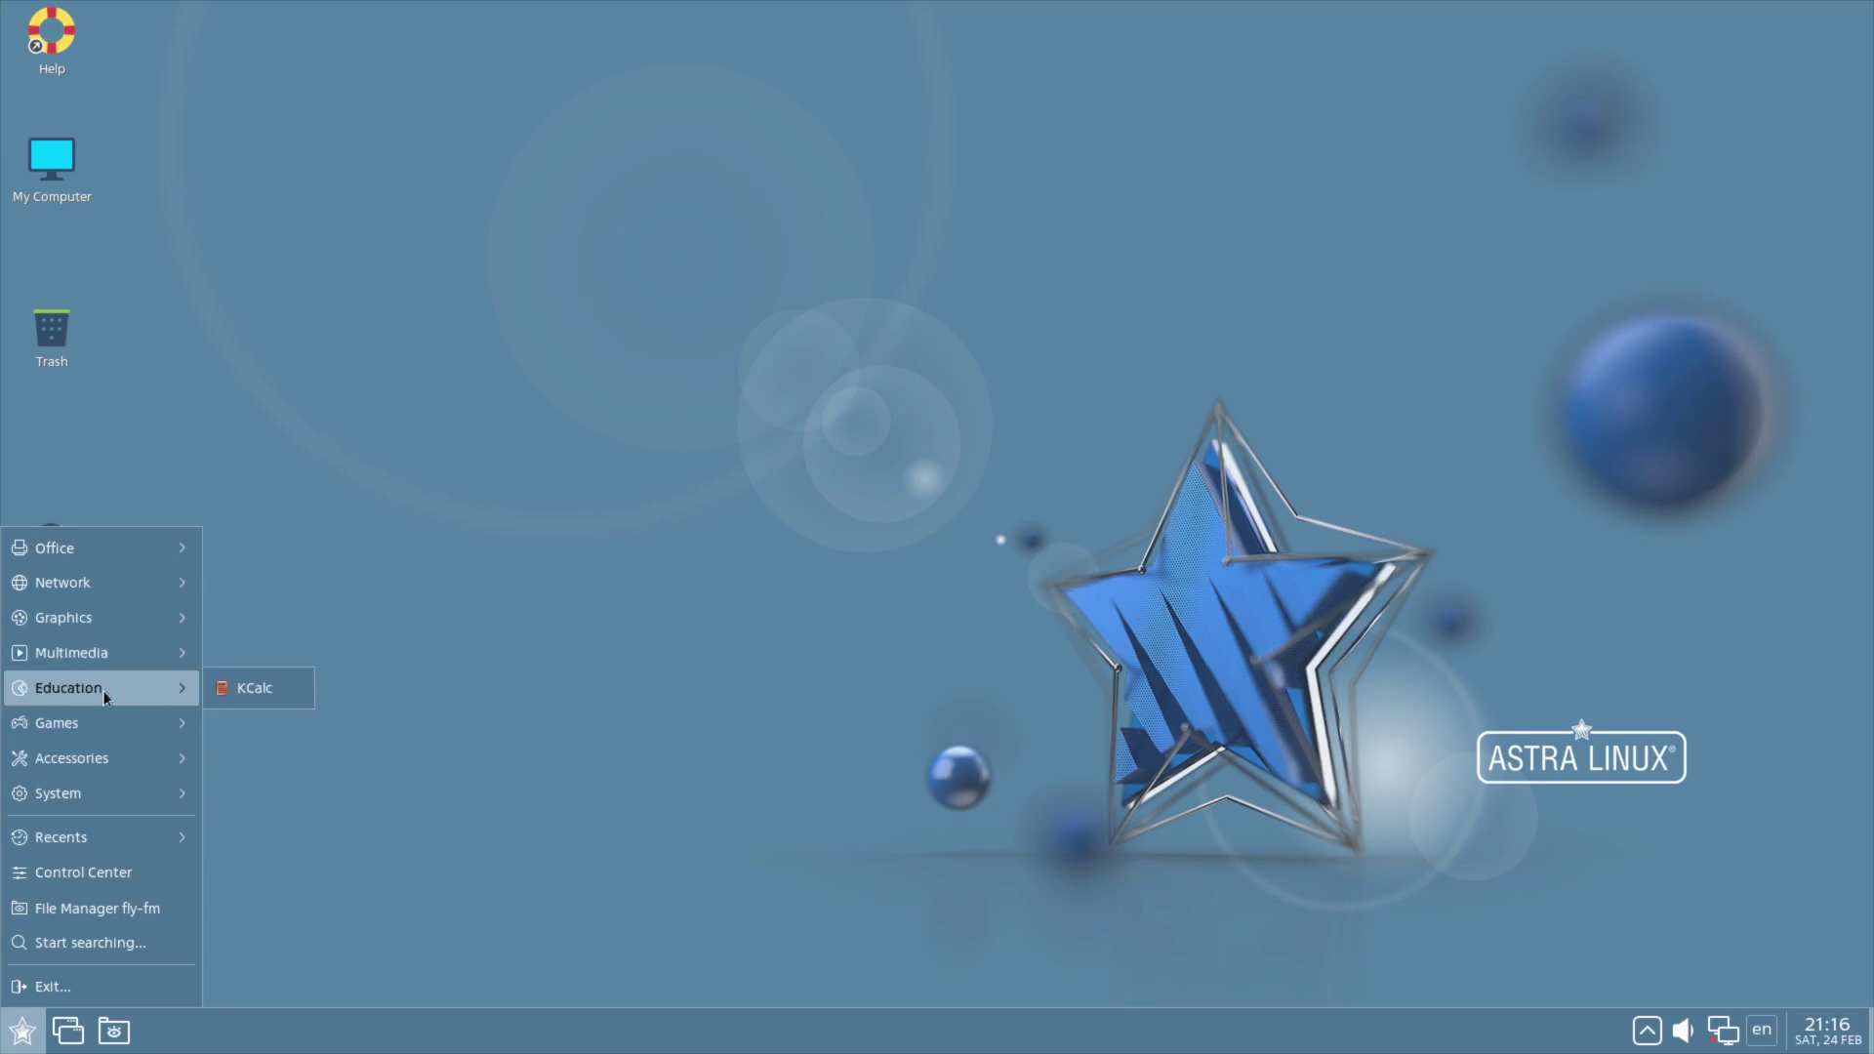
{"action": "left_click", "coordinate": [246, 689]}
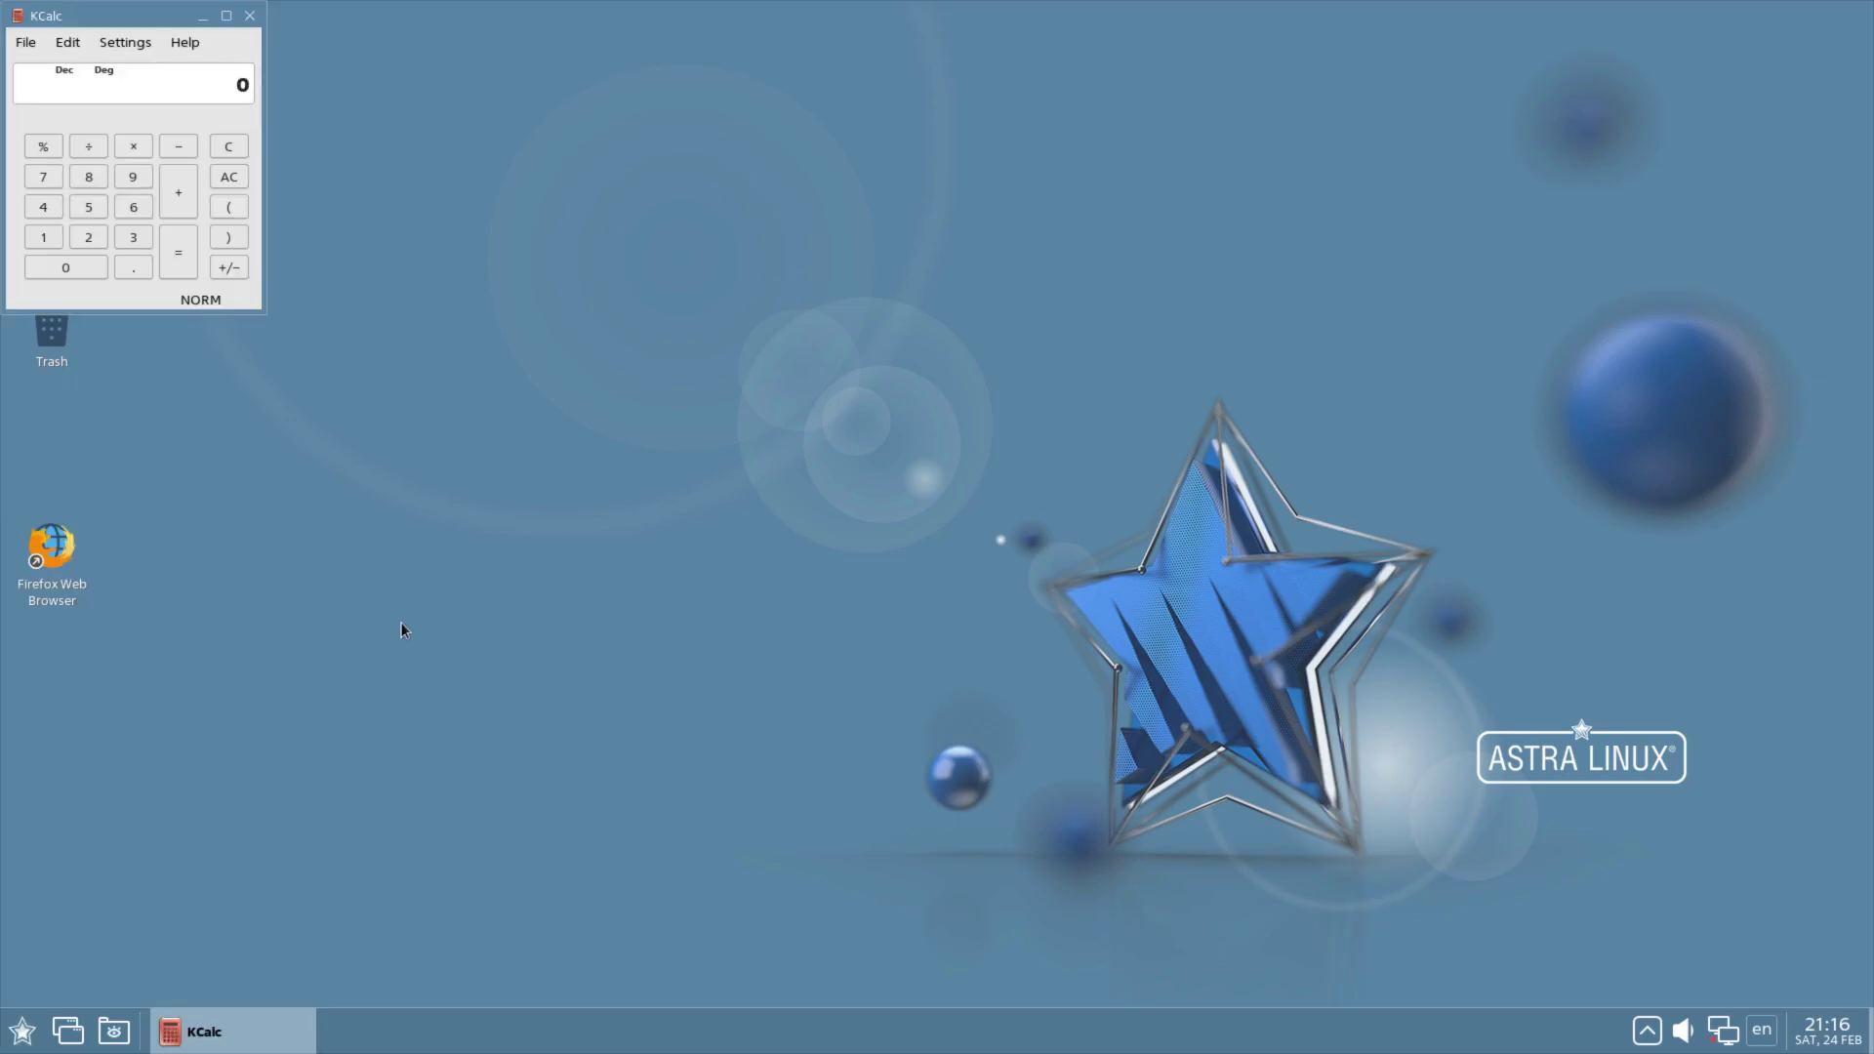
{"action": "left_click", "coordinate": [250, 16]}
Step: Browse the start menu's Games and Accessories lists, including Fly admin ISO
{"action": "key", "text": "super"}
{"action": "mouse_move", "coordinate": [151, 737]}
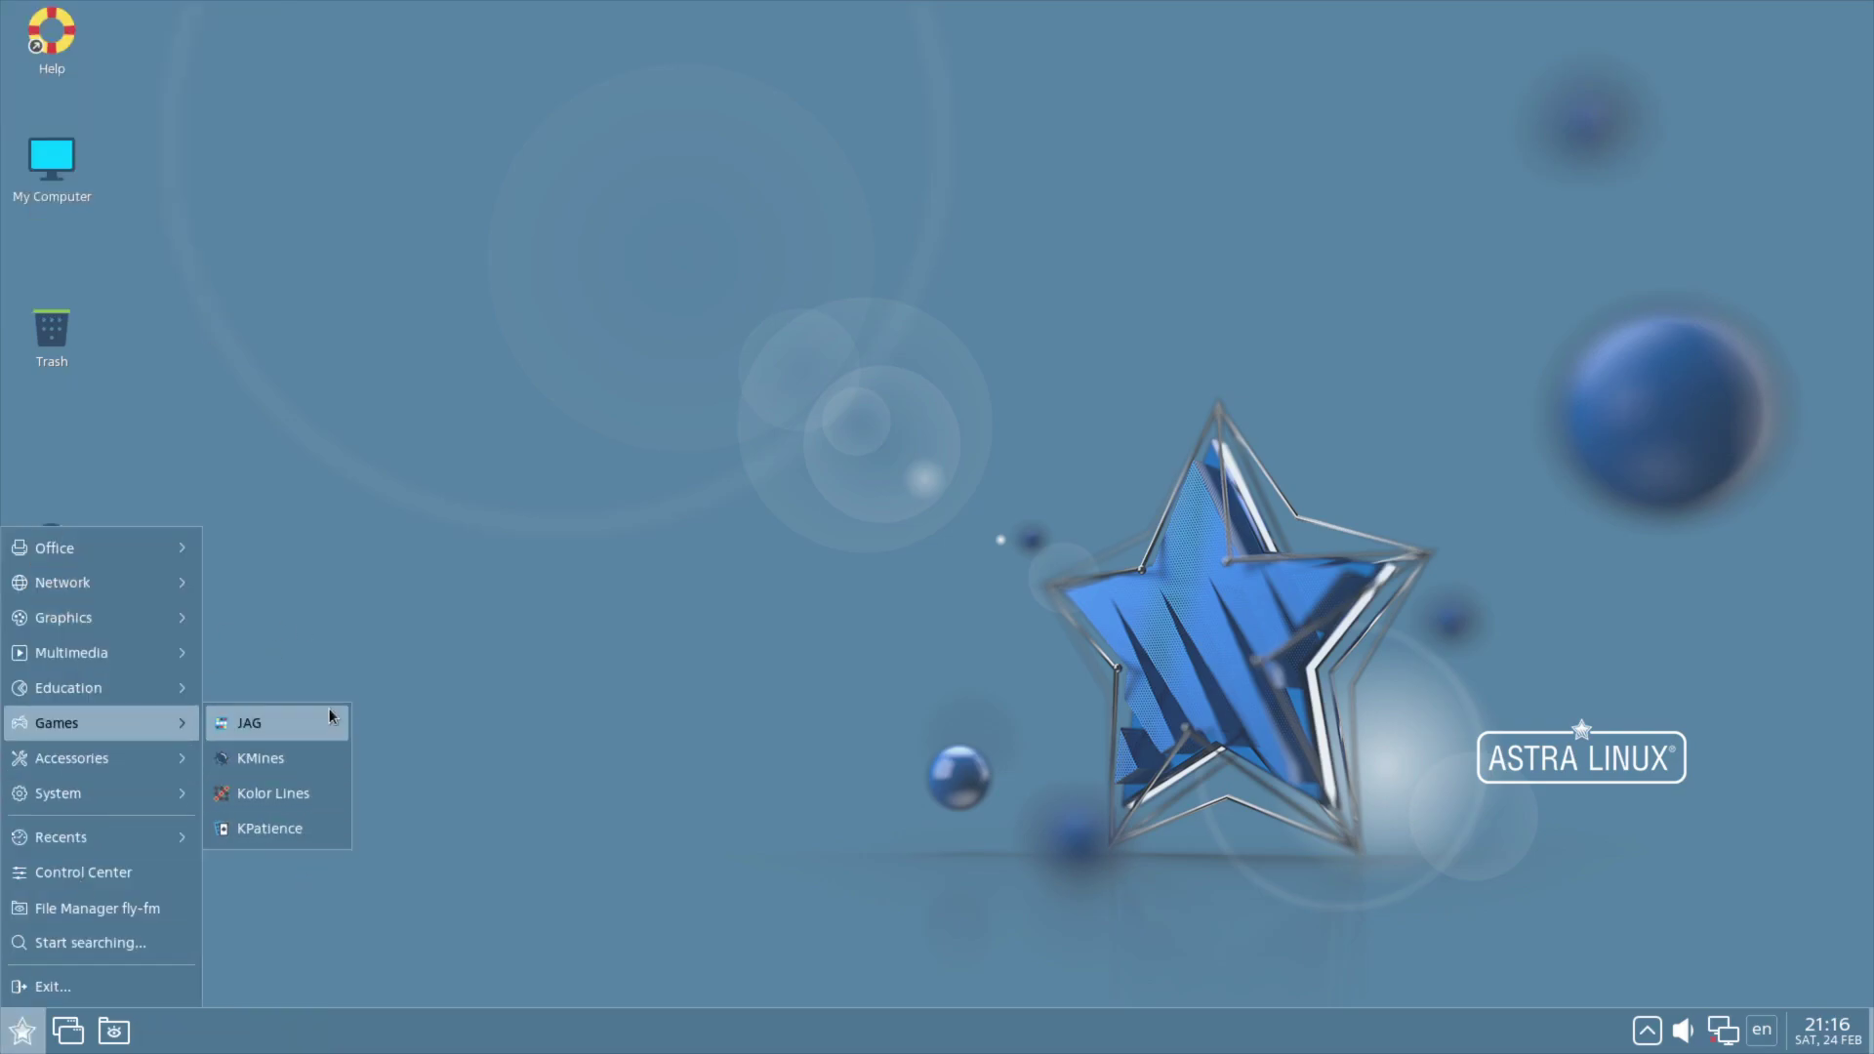
{"action": "mouse_move", "coordinate": [75, 764]}
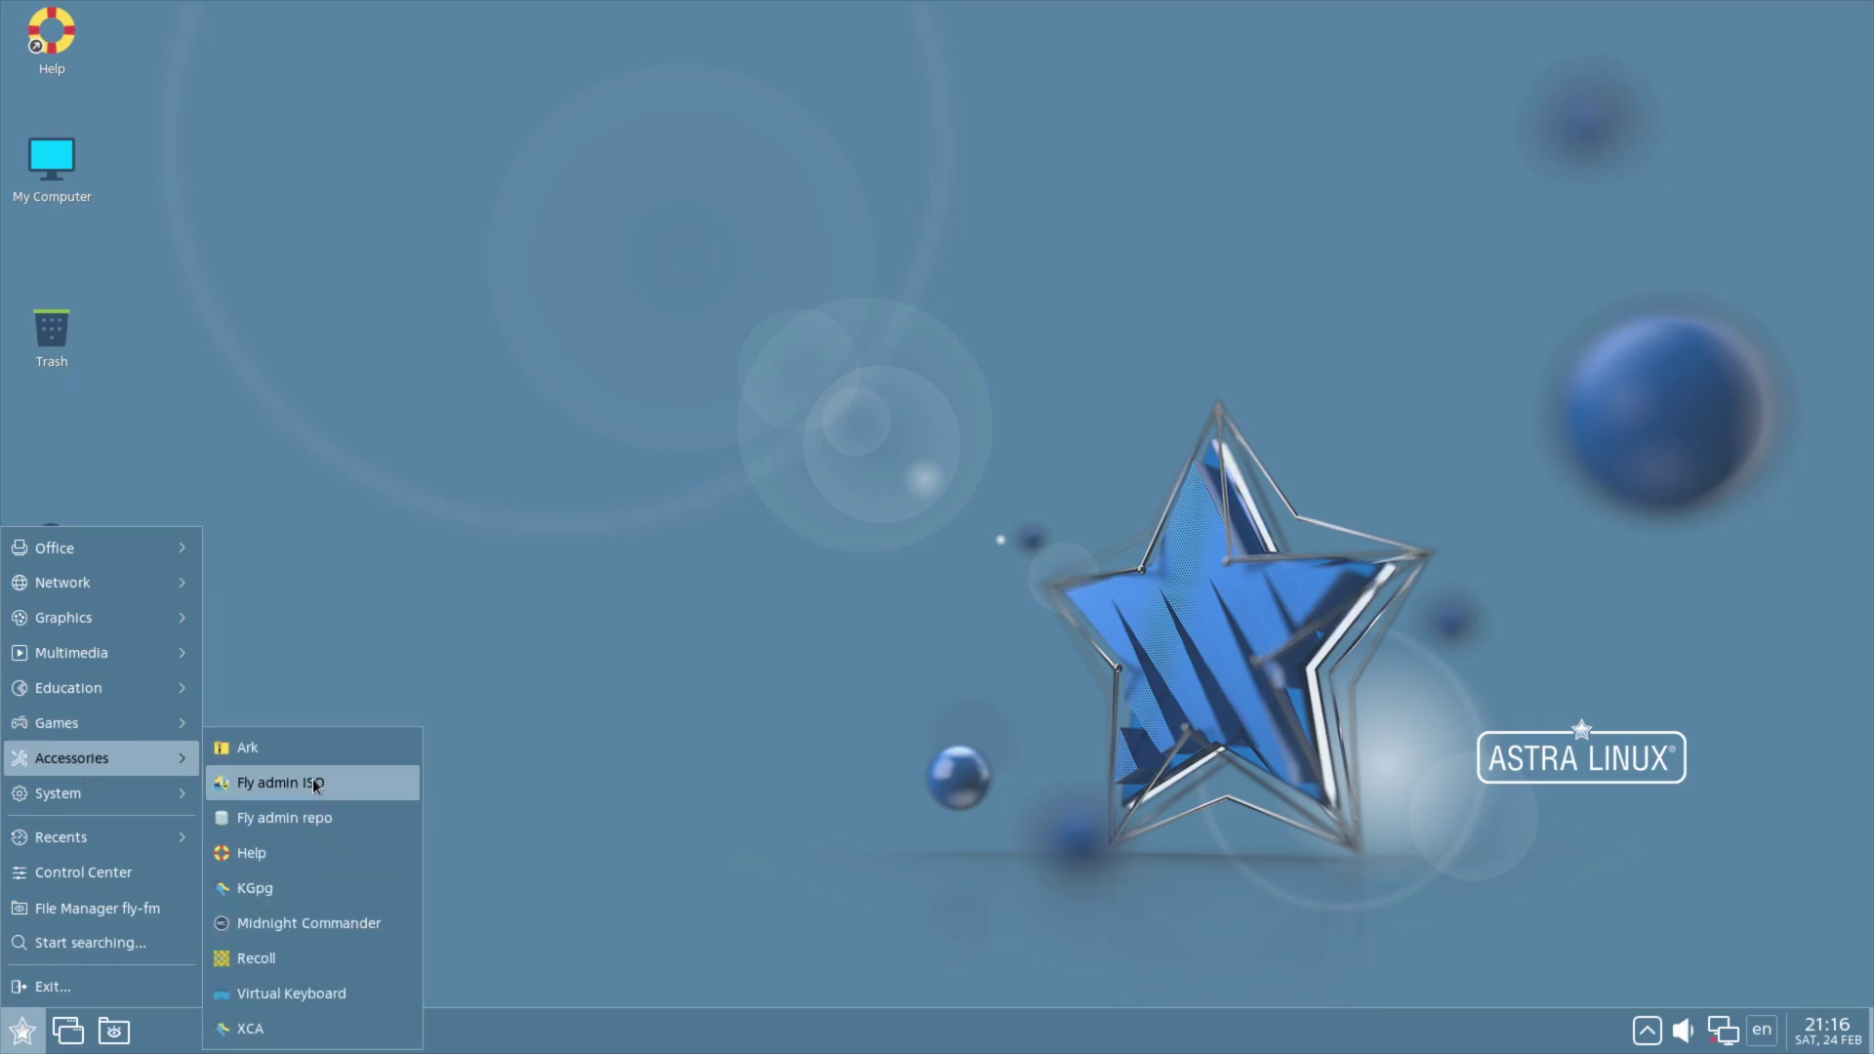
Step: Start Fly admin ISO with root rights, close the empty ISO writer, and return to Accessories
{"action": "left_click", "coordinate": [365, 784]}
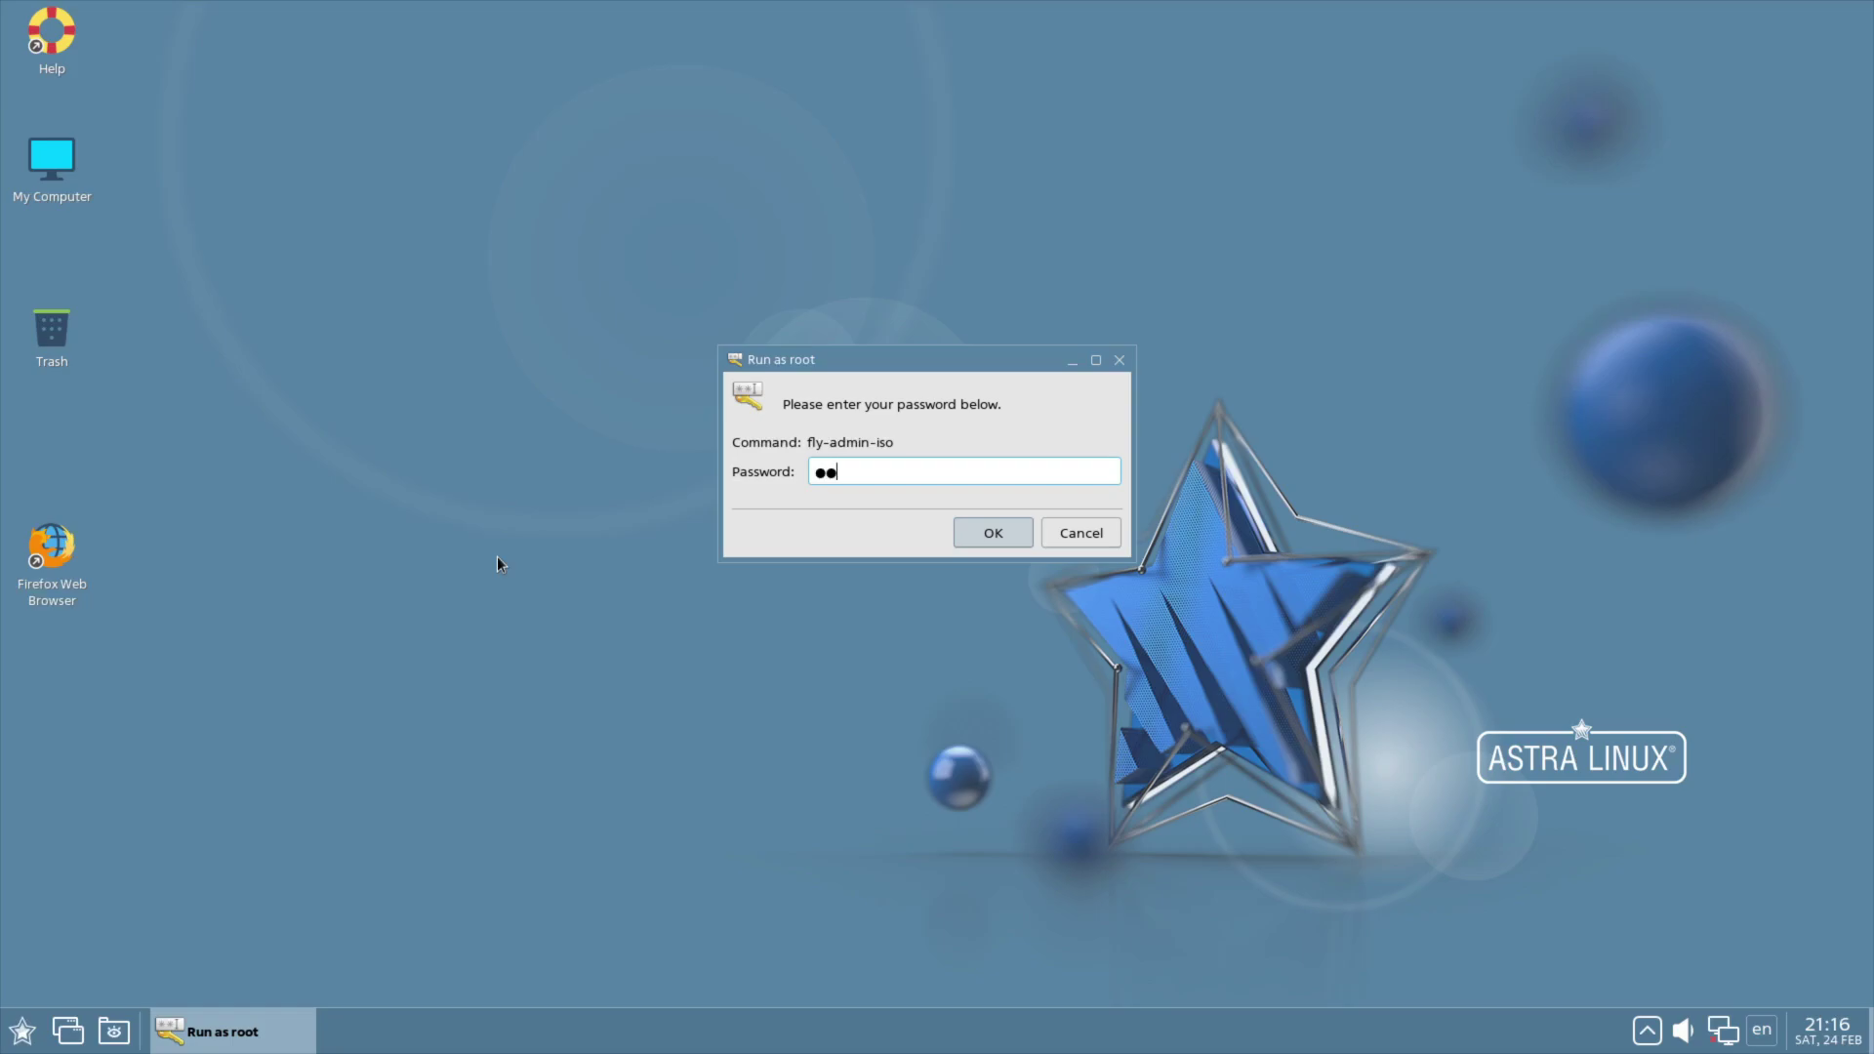
{"action": "type", "text": "●●●●●●●●"}
{"action": "key", "text": "Return"}
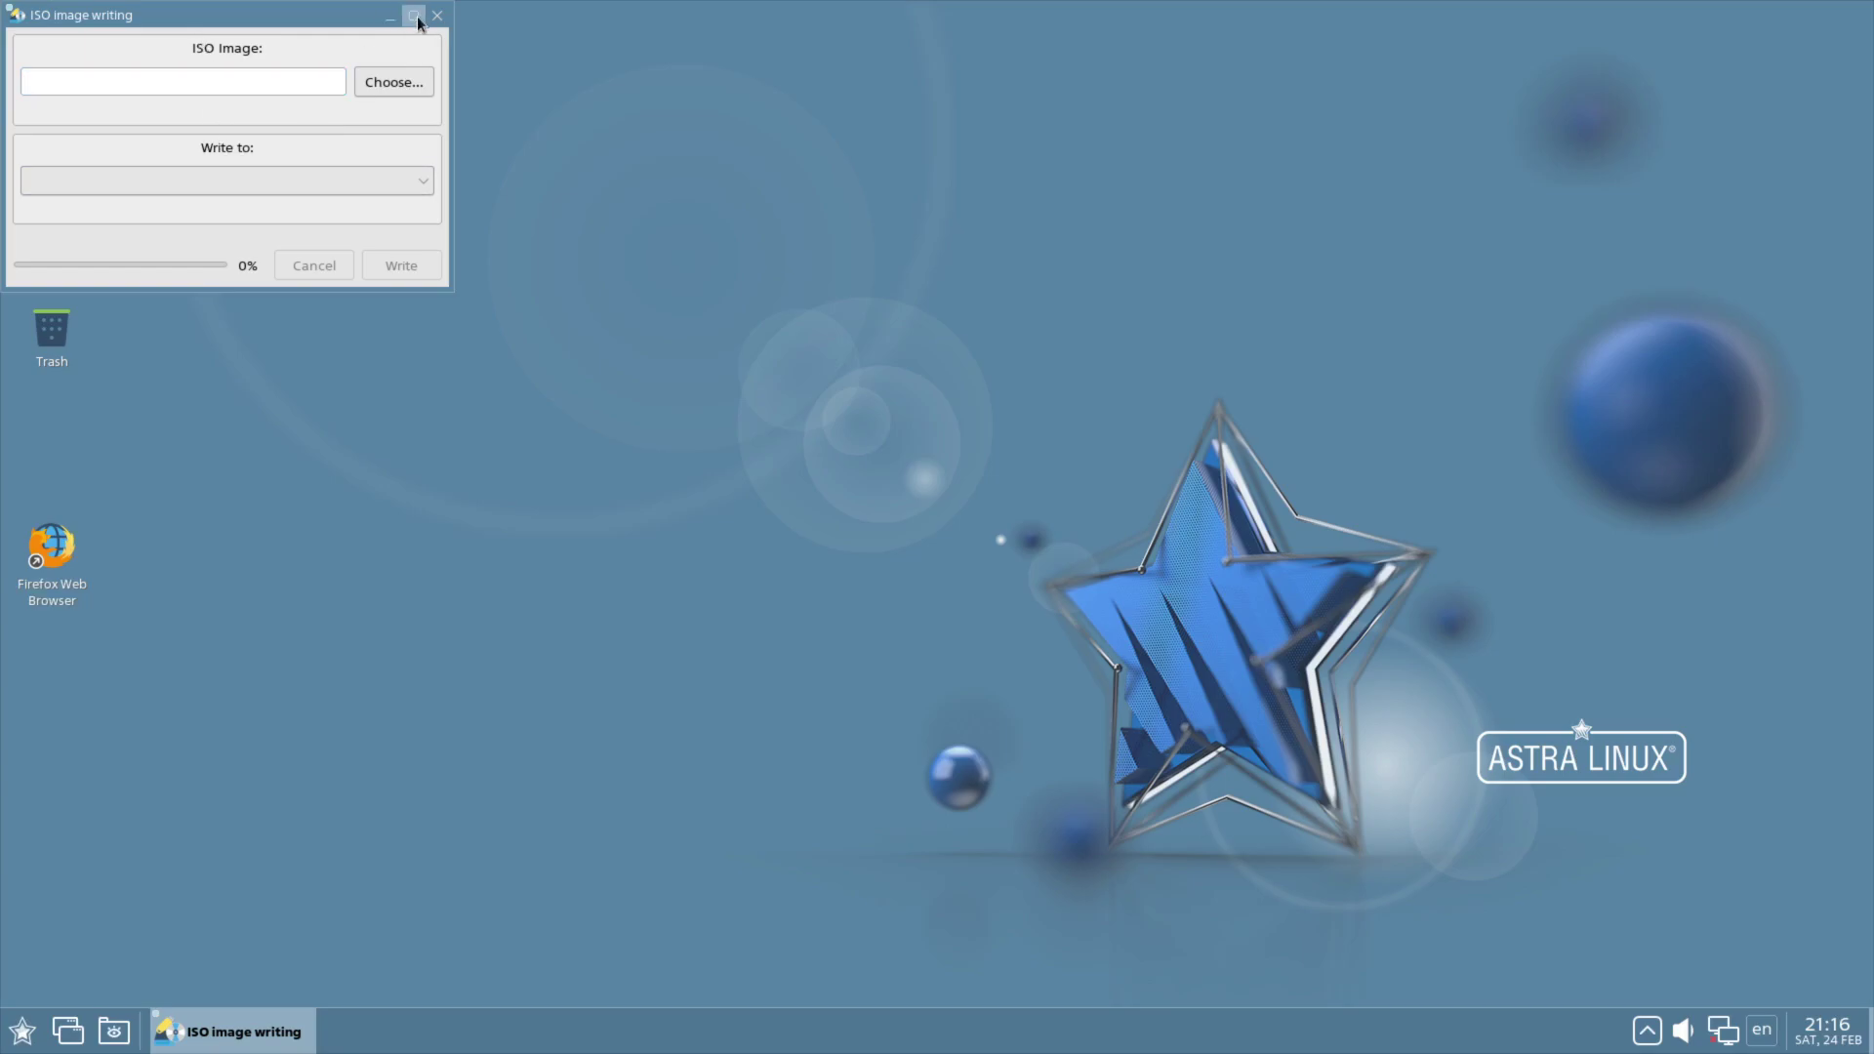
{"action": "left_click", "coordinate": [84, 78]}
{"action": "left_click", "coordinate": [438, 15]}
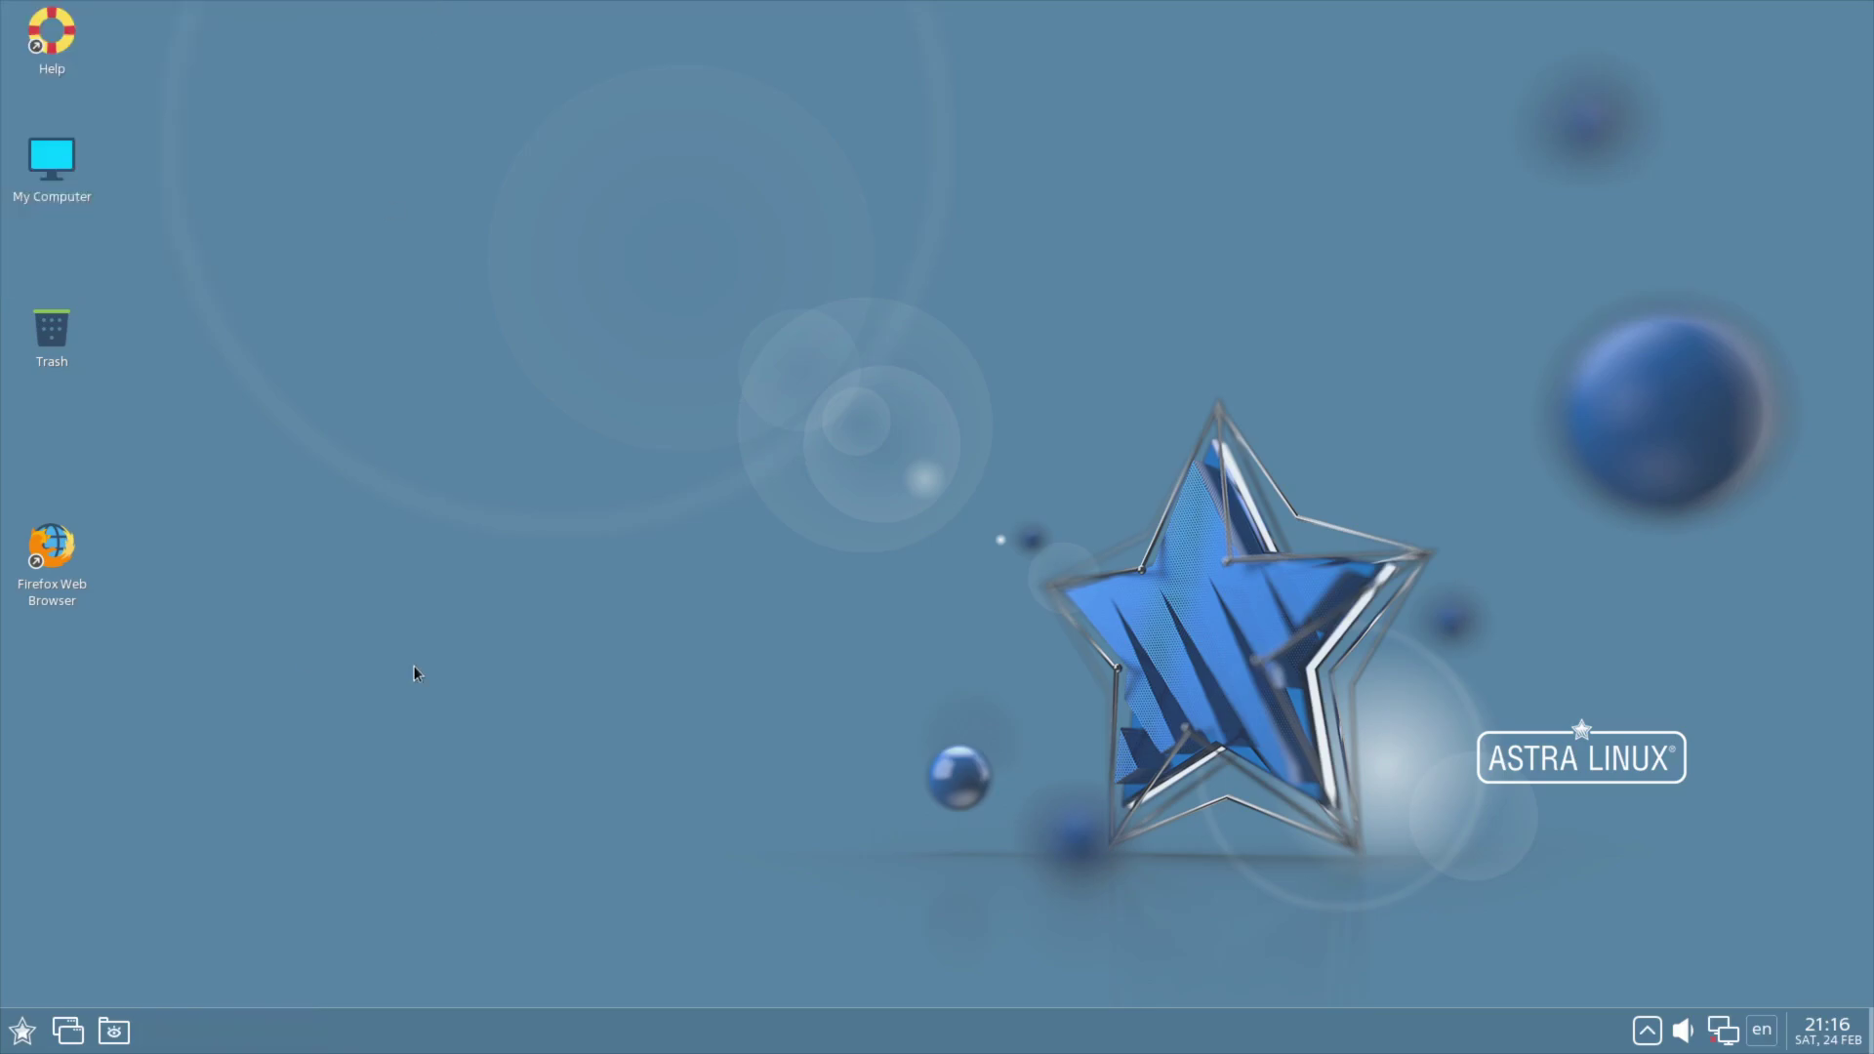
{"action": "left_click", "coordinate": [21, 1031]}
{"action": "mouse_move", "coordinate": [104, 791]}
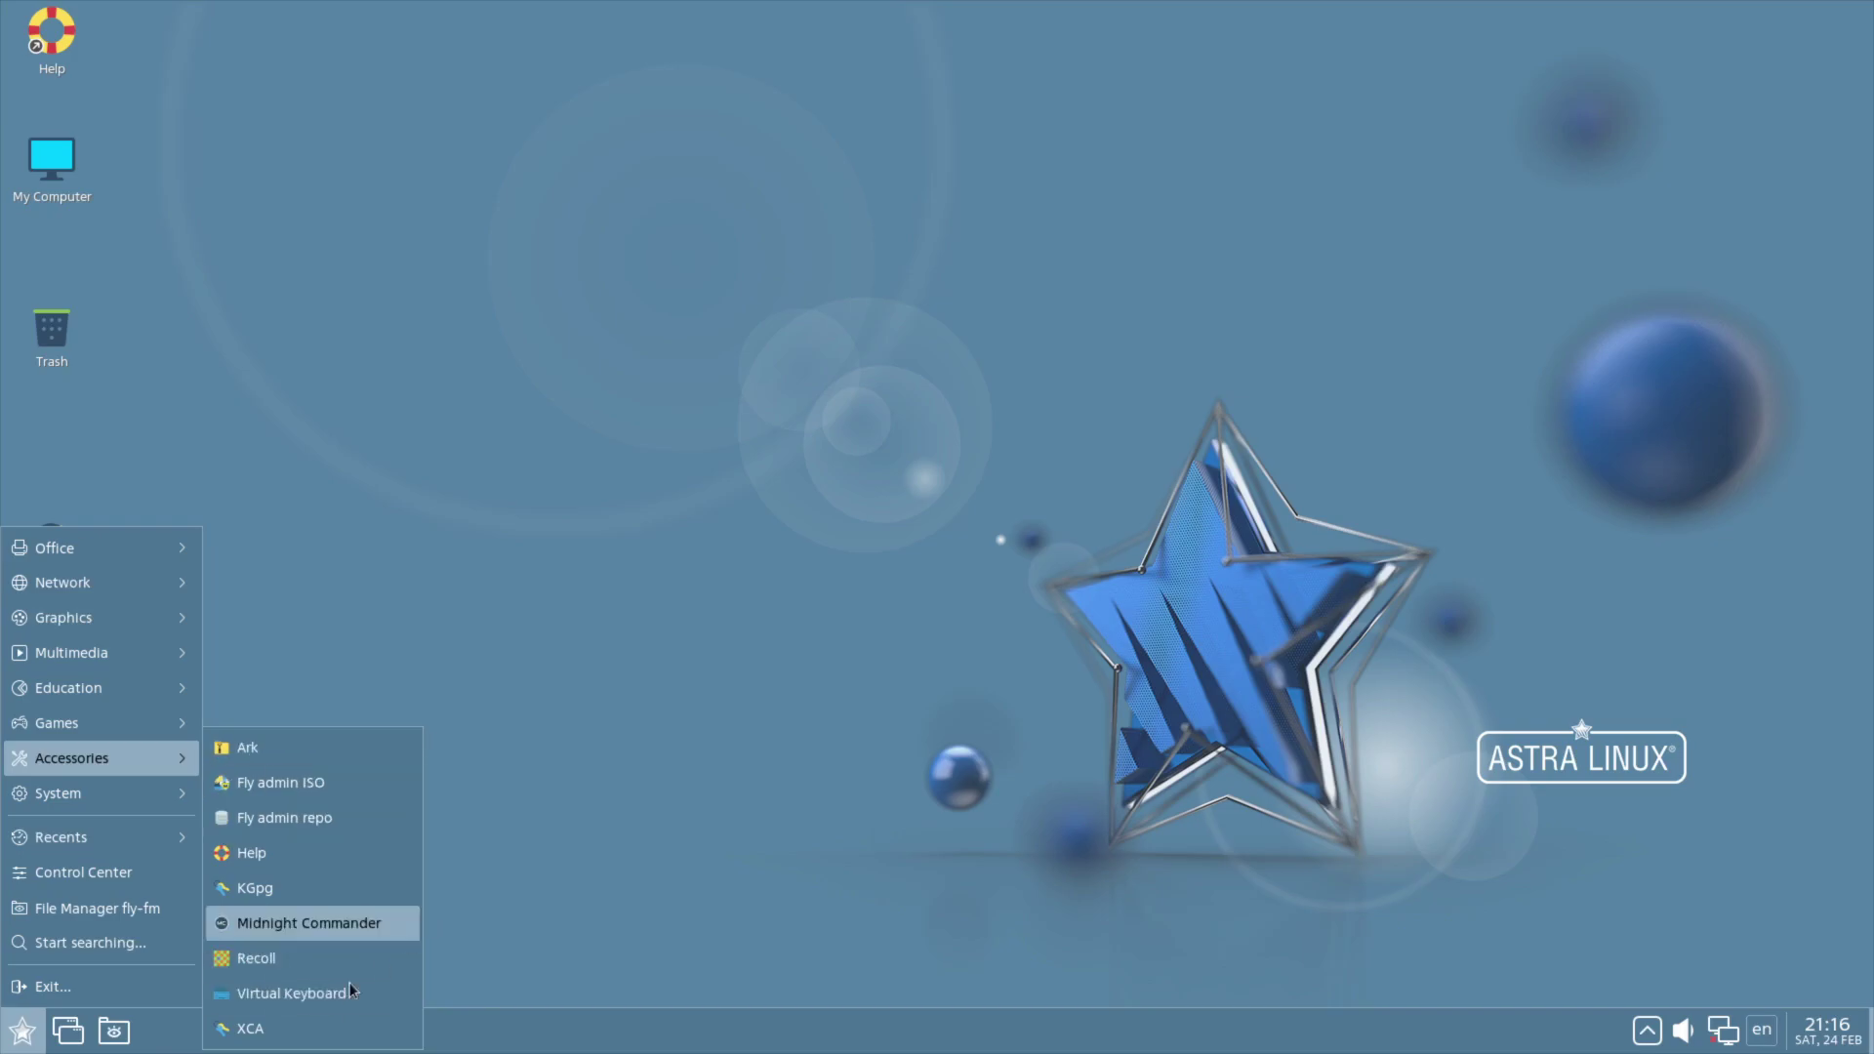
{"action": "left_click", "coordinate": [264, 1032]}
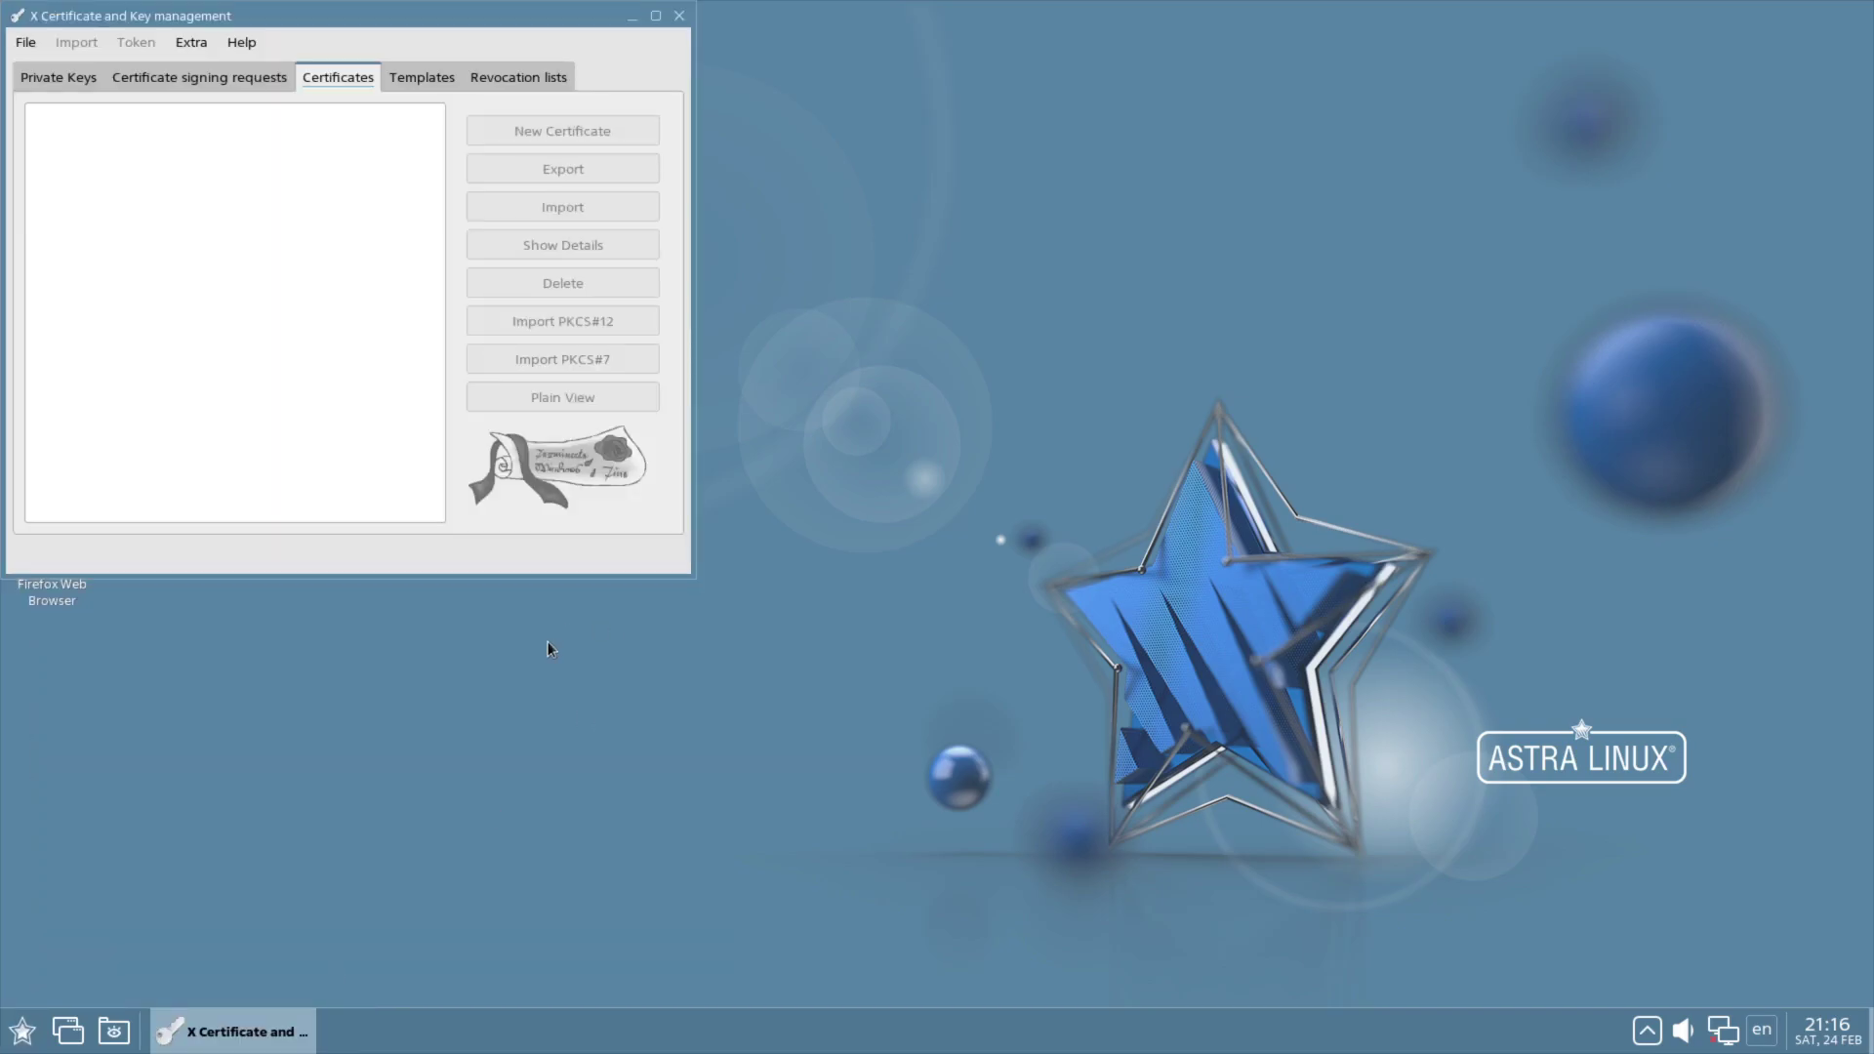
{"action": "left_click", "coordinate": [679, 16]}
{"action": "left_click", "coordinate": [22, 1031]}
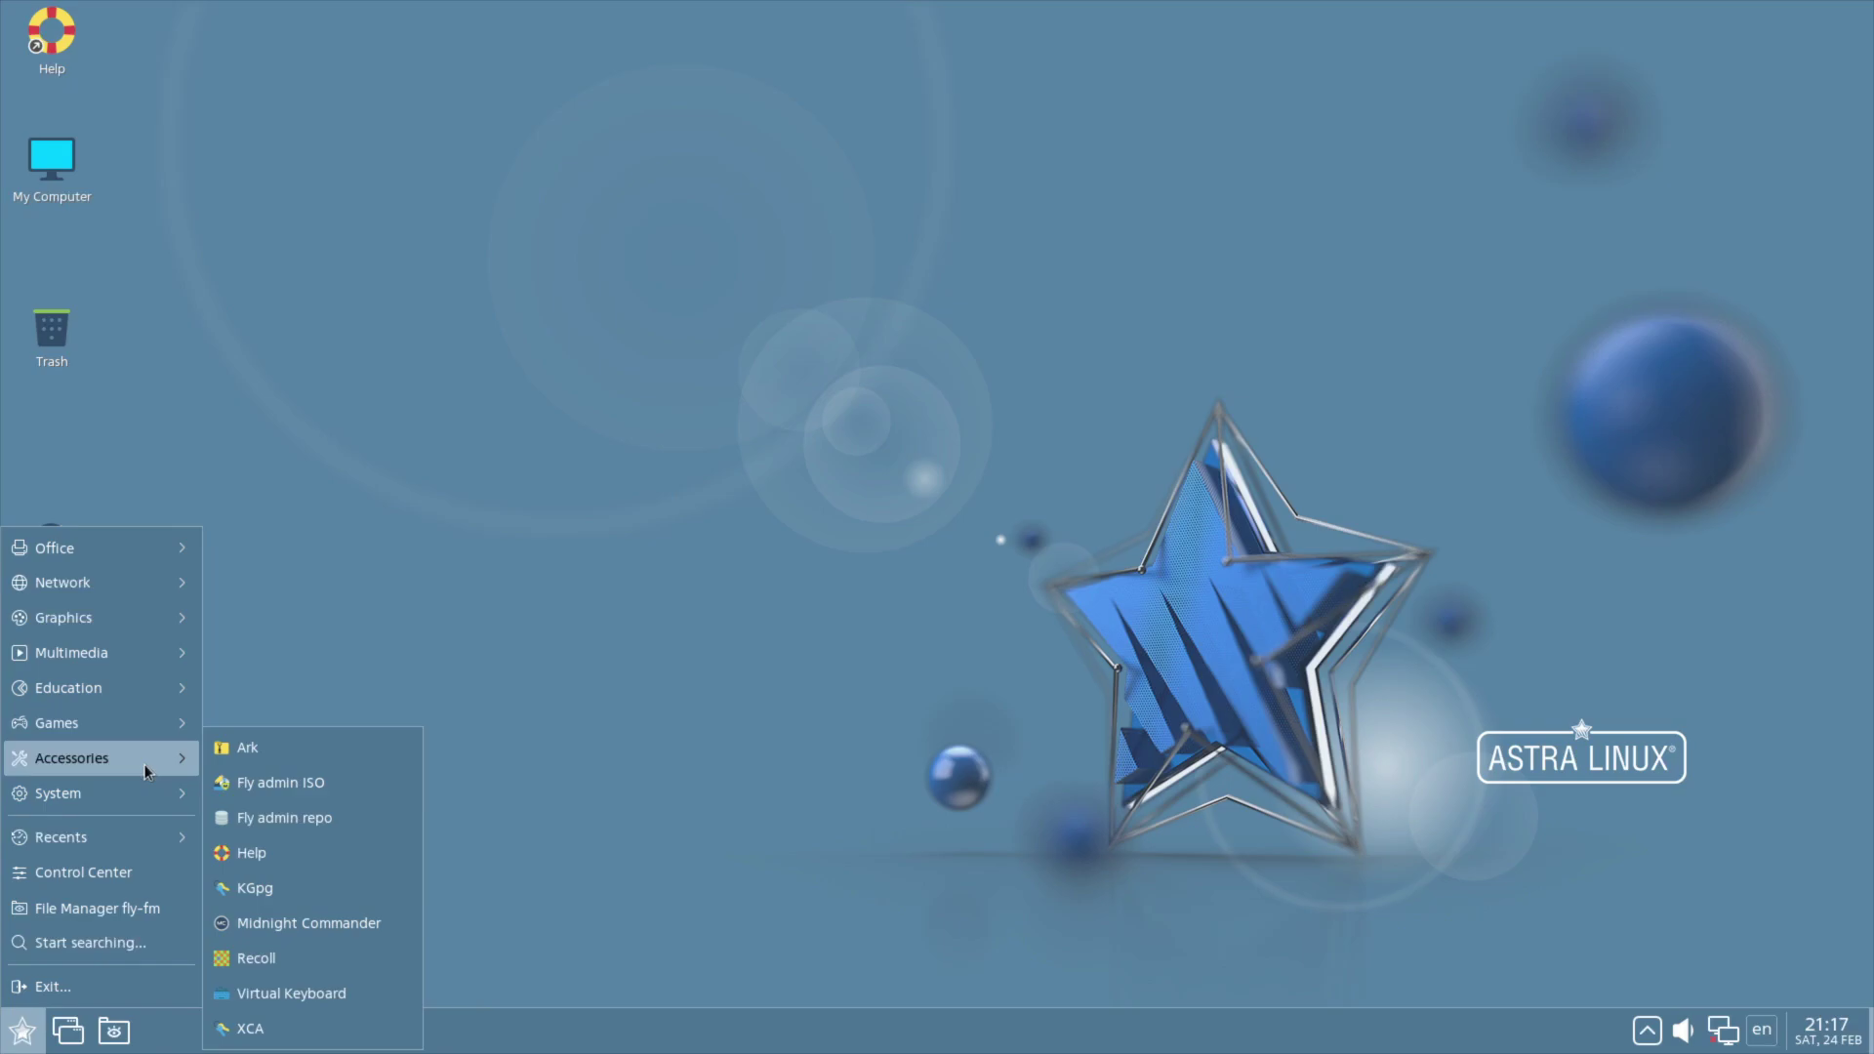
{"action": "left_click", "coordinate": [264, 1030]}
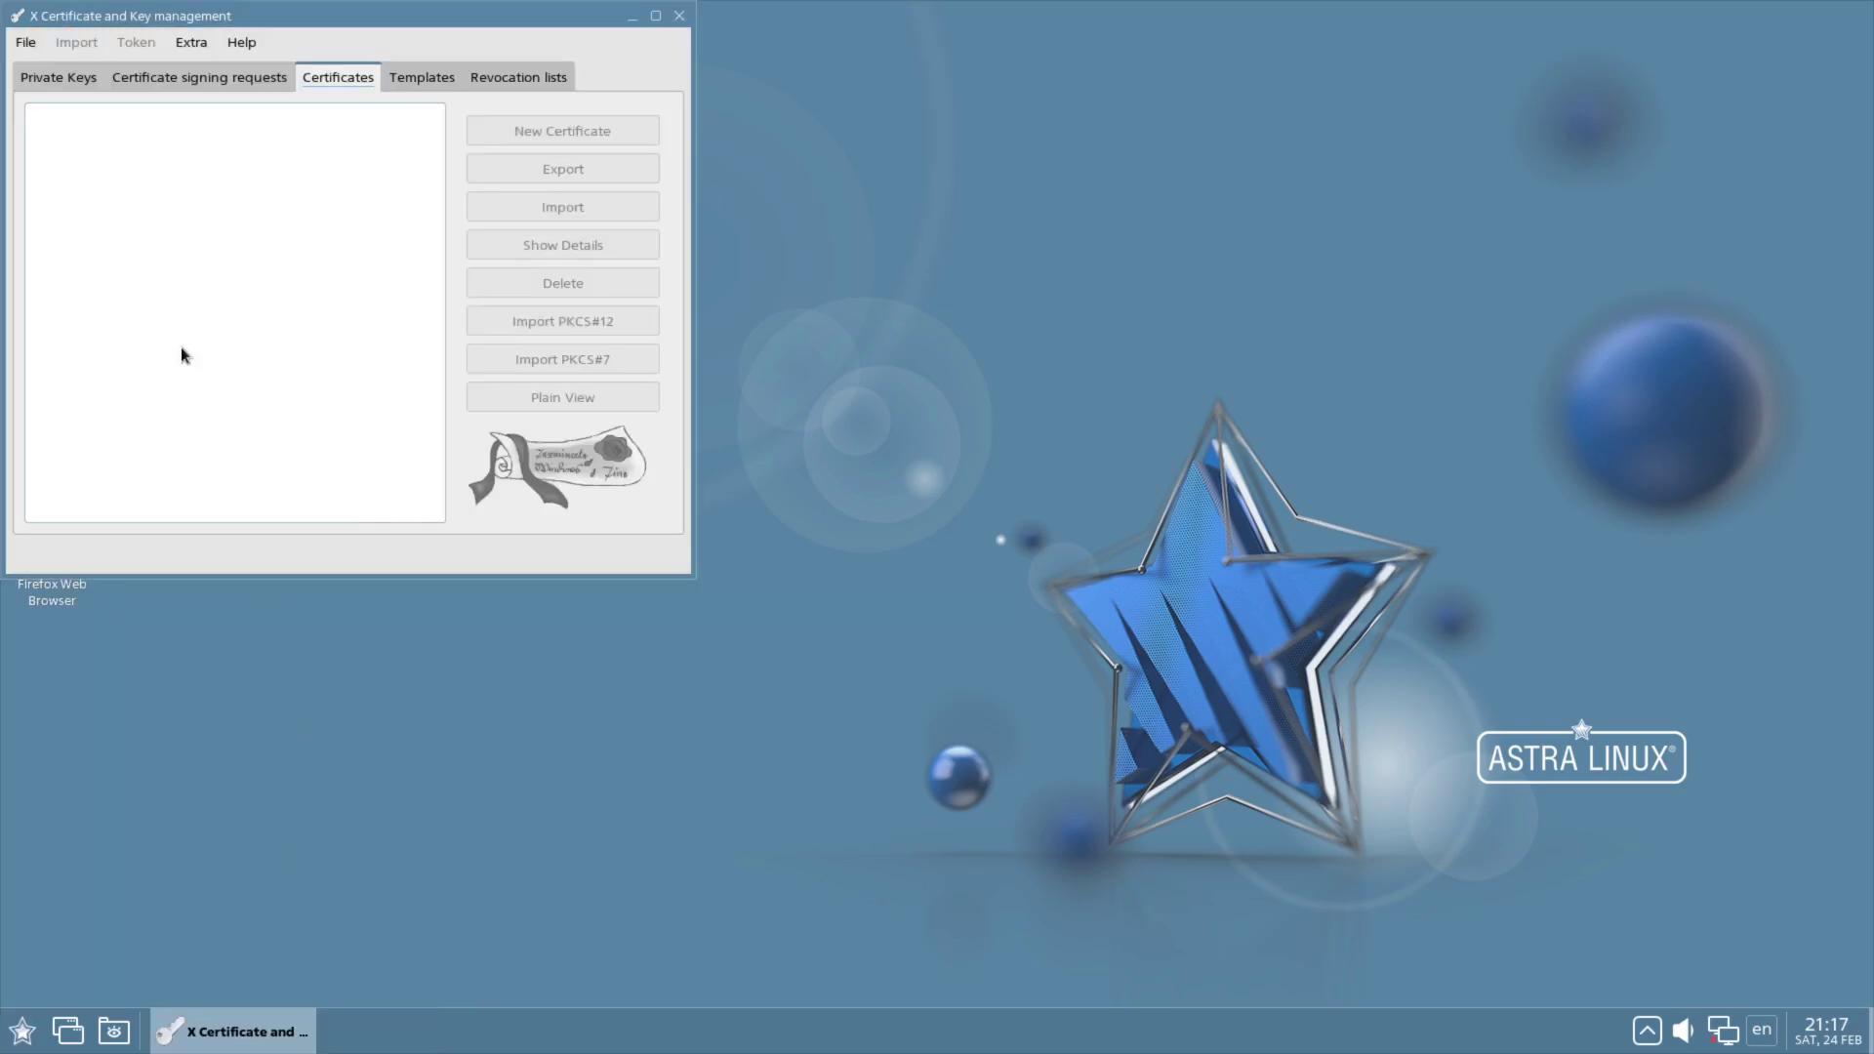
{"action": "left_click", "coordinate": [59, 78]}
{"action": "left_click", "coordinate": [137, 77]}
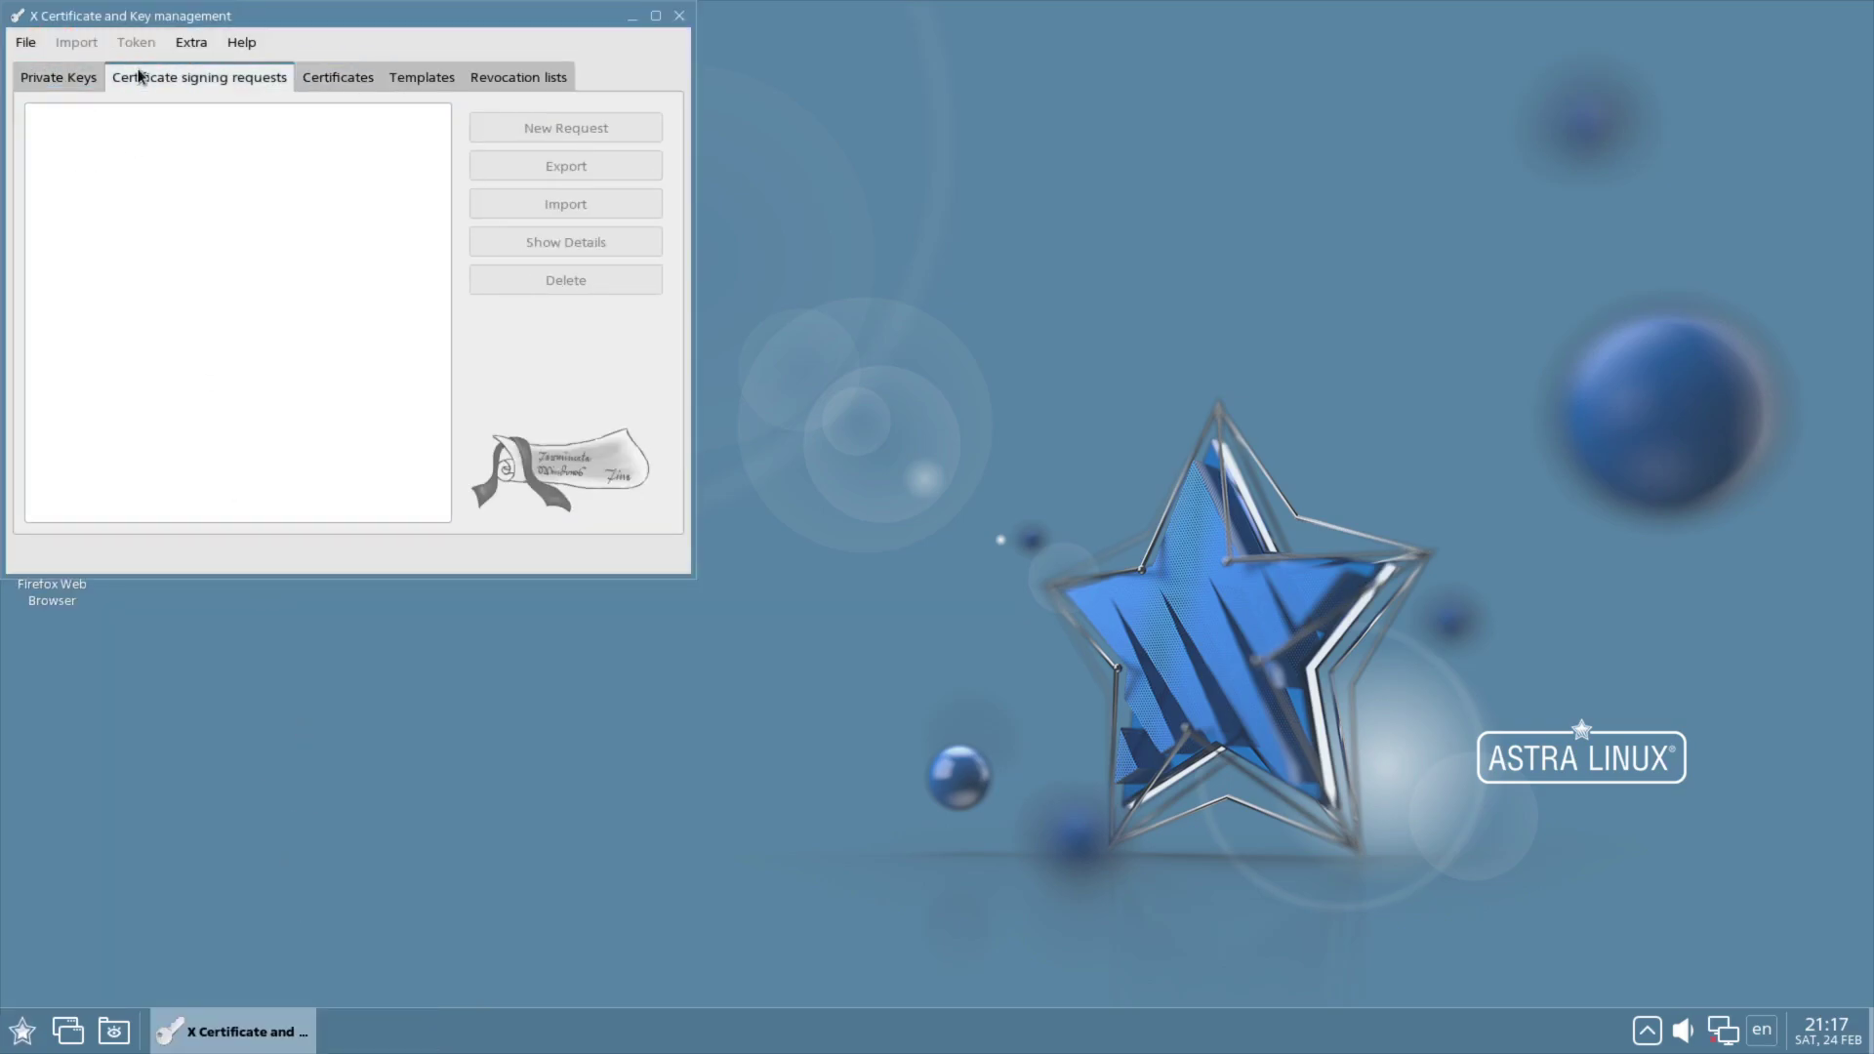
{"action": "left_click", "coordinate": [342, 77]}
{"action": "left_click", "coordinate": [422, 77]}
{"action": "left_click", "coordinate": [503, 77]}
{"action": "scroll", "coordinate": [168, 90], "scroll_direction": "up", "scroll_amount": 4}
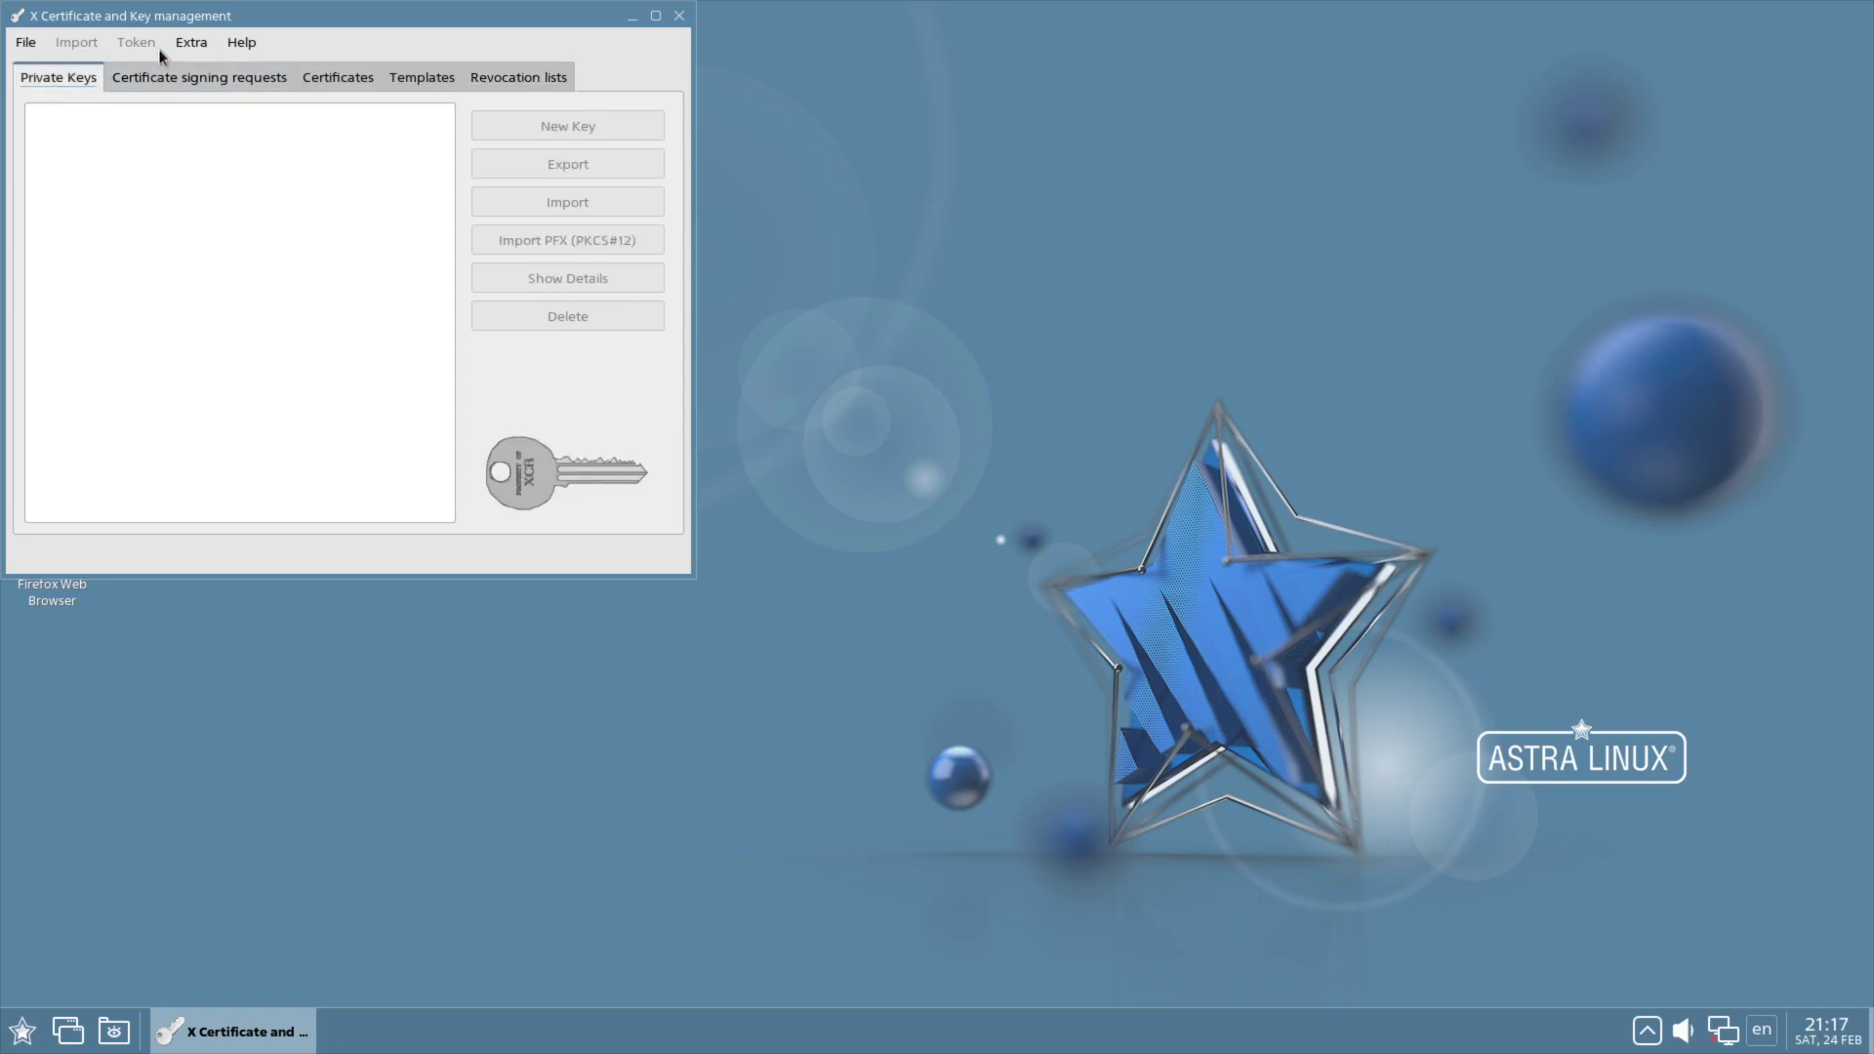
{"action": "left_click", "coordinate": [174, 47]}
{"action": "mouse_move", "coordinate": [25, 42]}
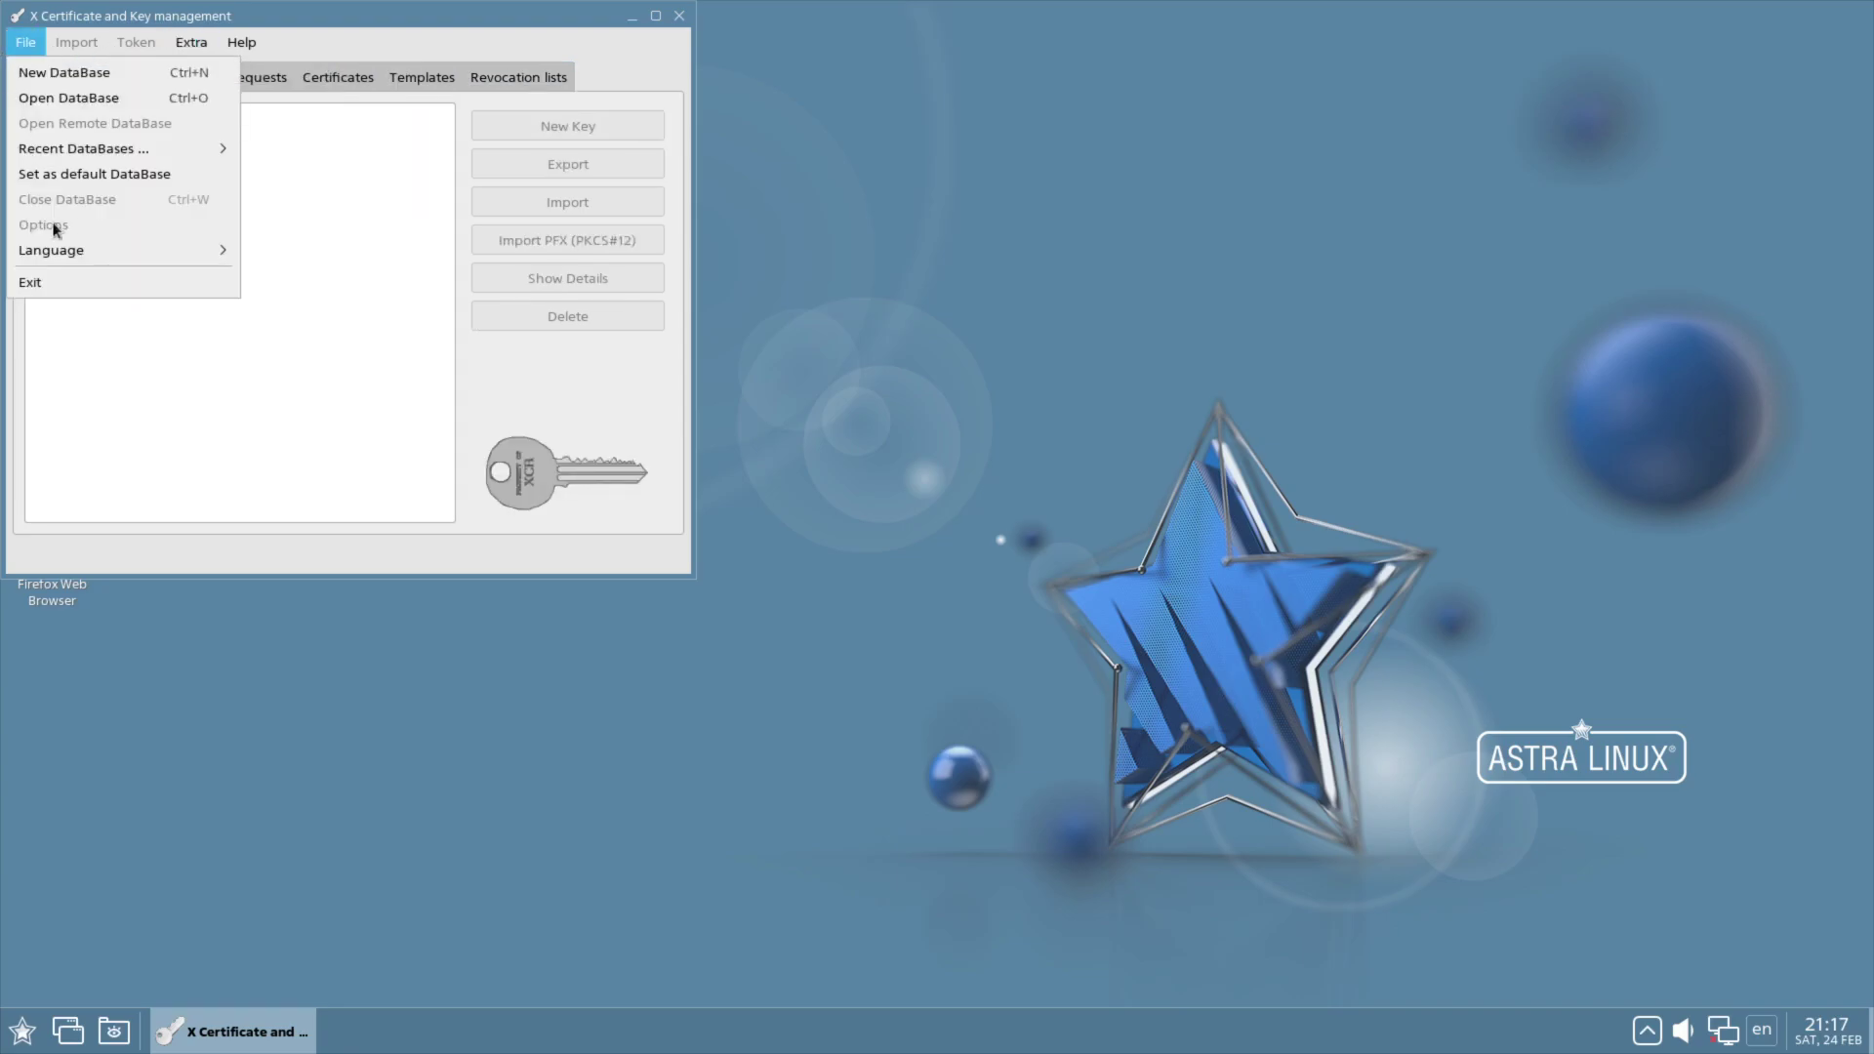
{"action": "left_click", "coordinate": [56, 281]}
Step: Launch the fly-fm file manager from the System menu and widen its file list
{"action": "left_click", "coordinate": [21, 1031]}
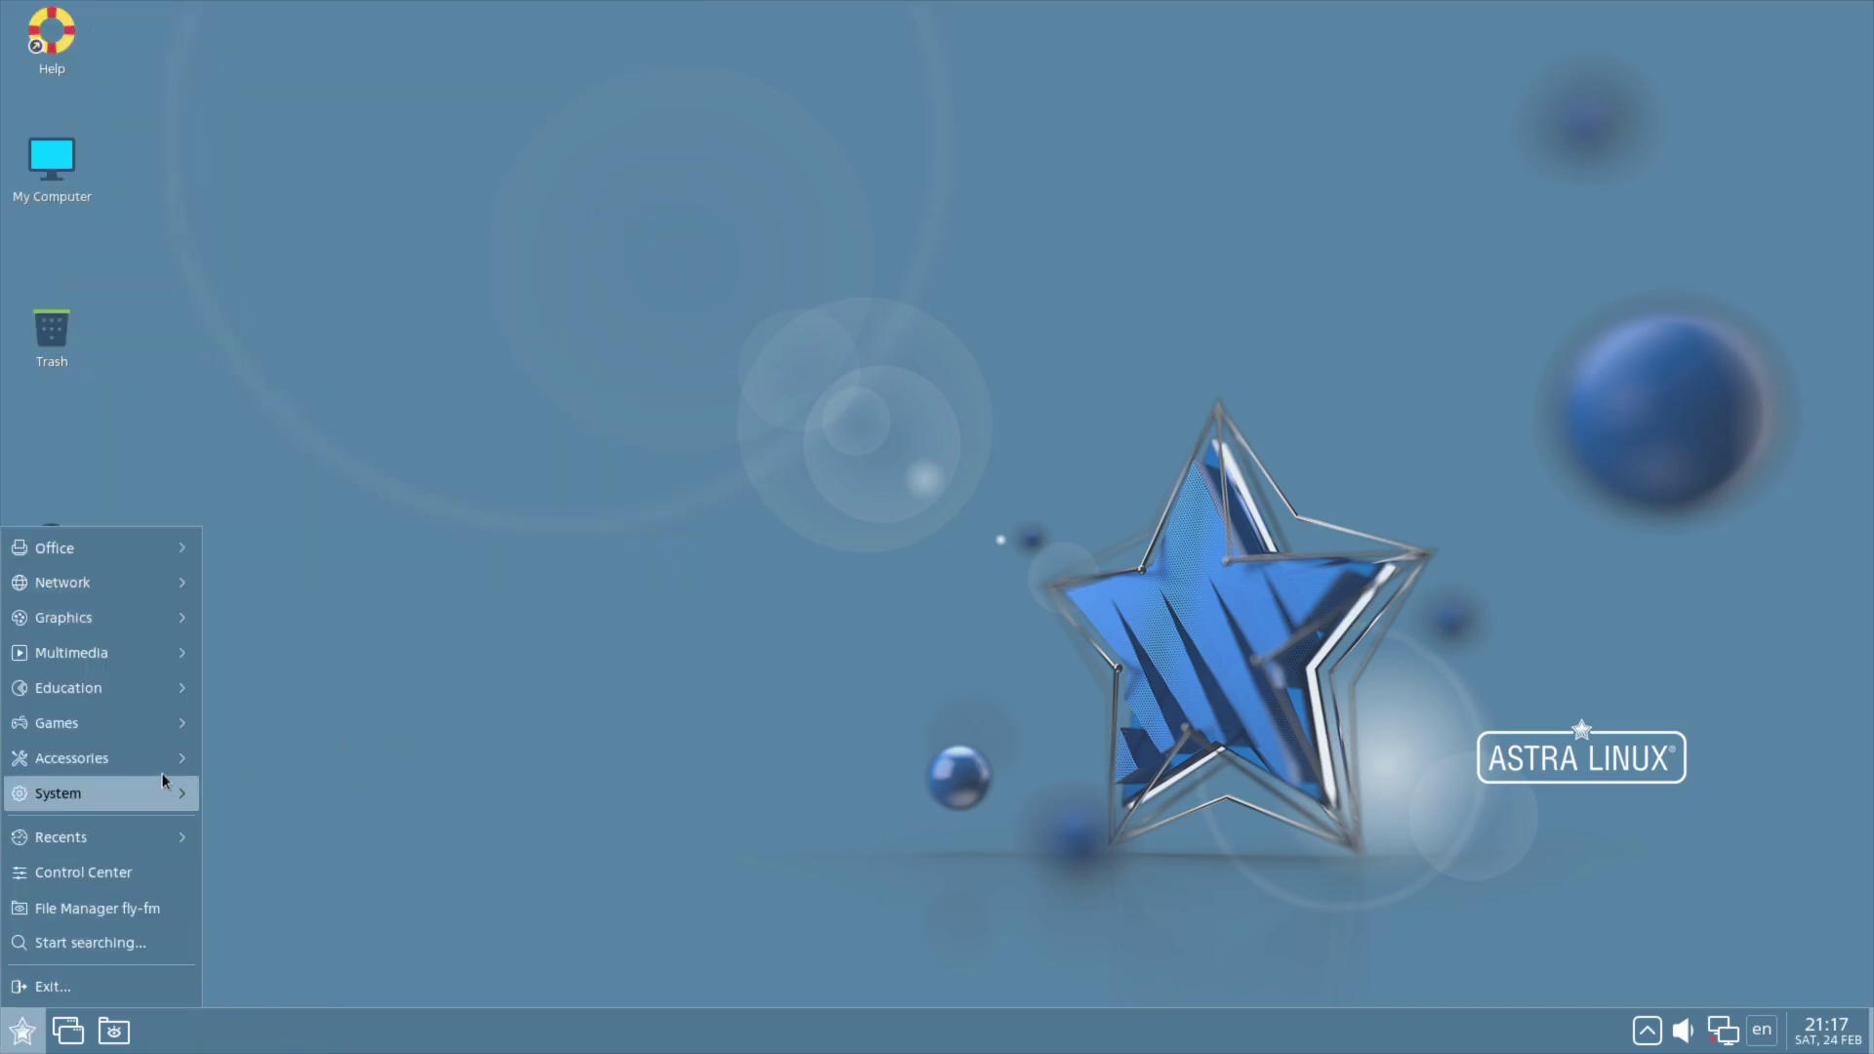
{"action": "mouse_move", "coordinate": [150, 760]}
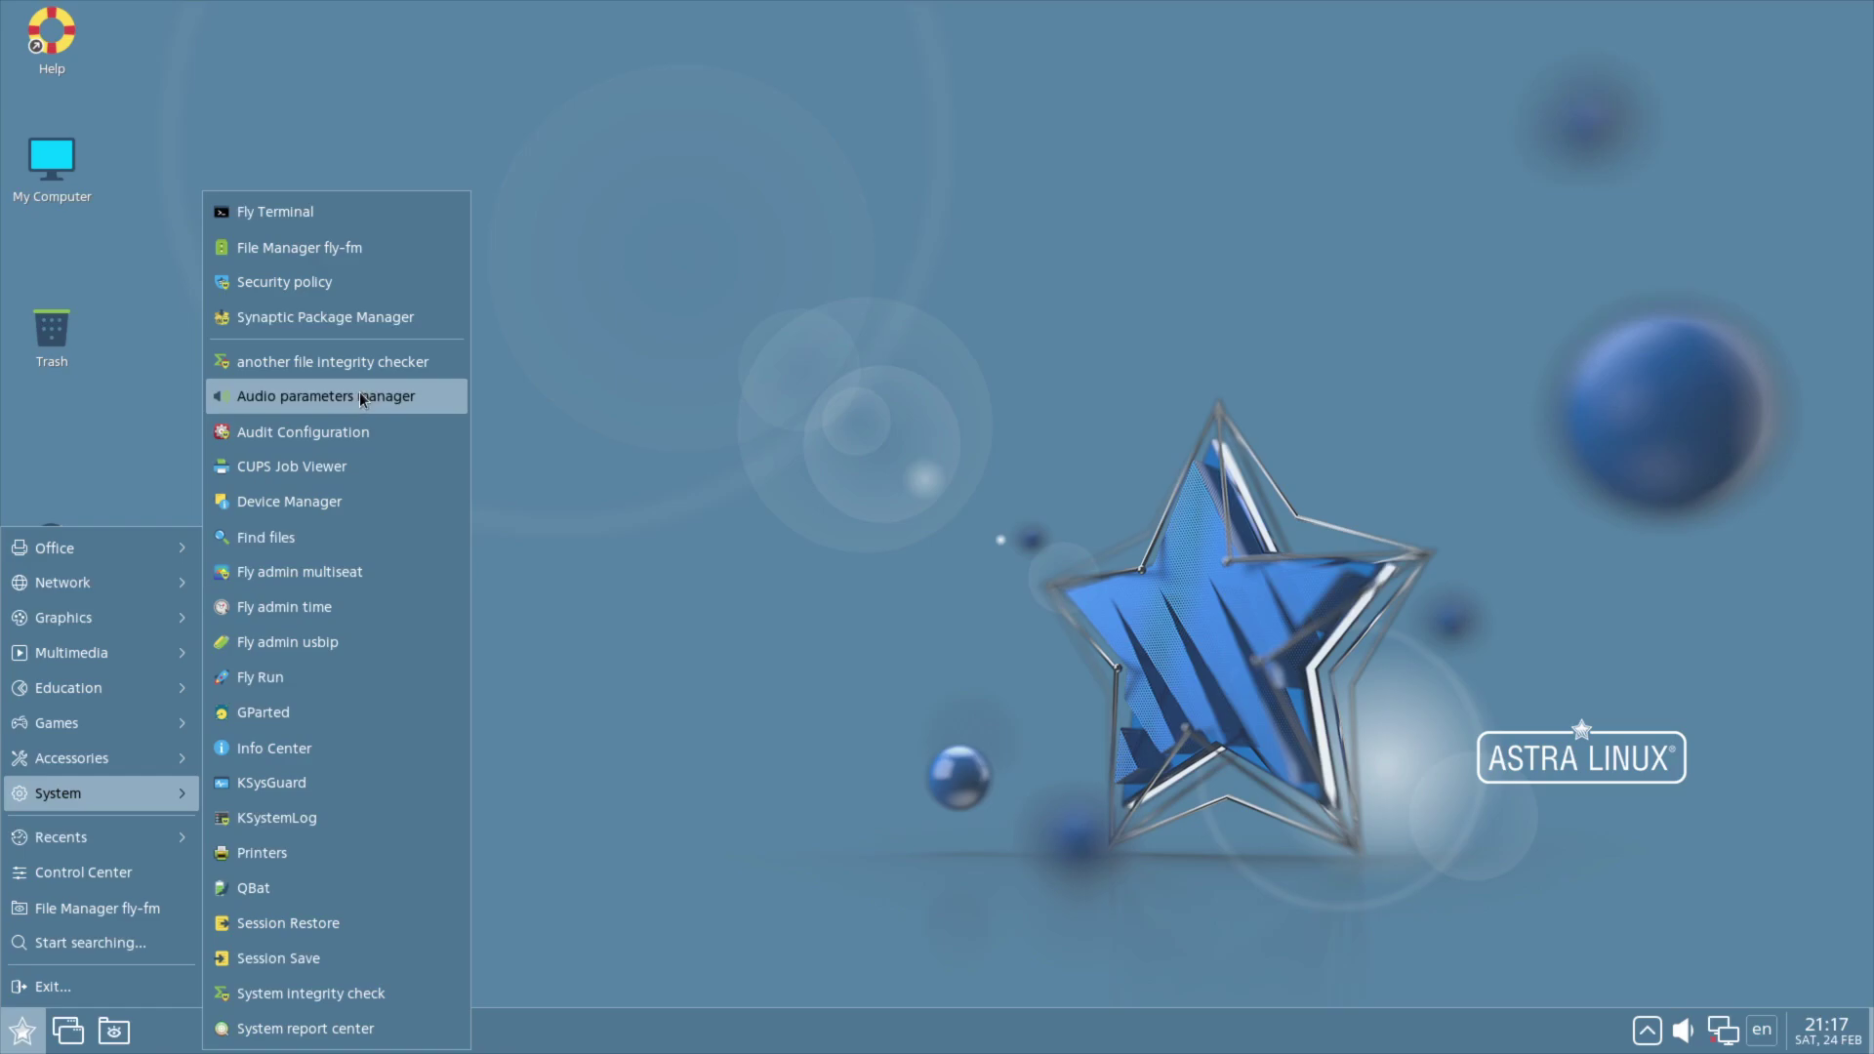
{"action": "left_click", "coordinate": [278, 246]}
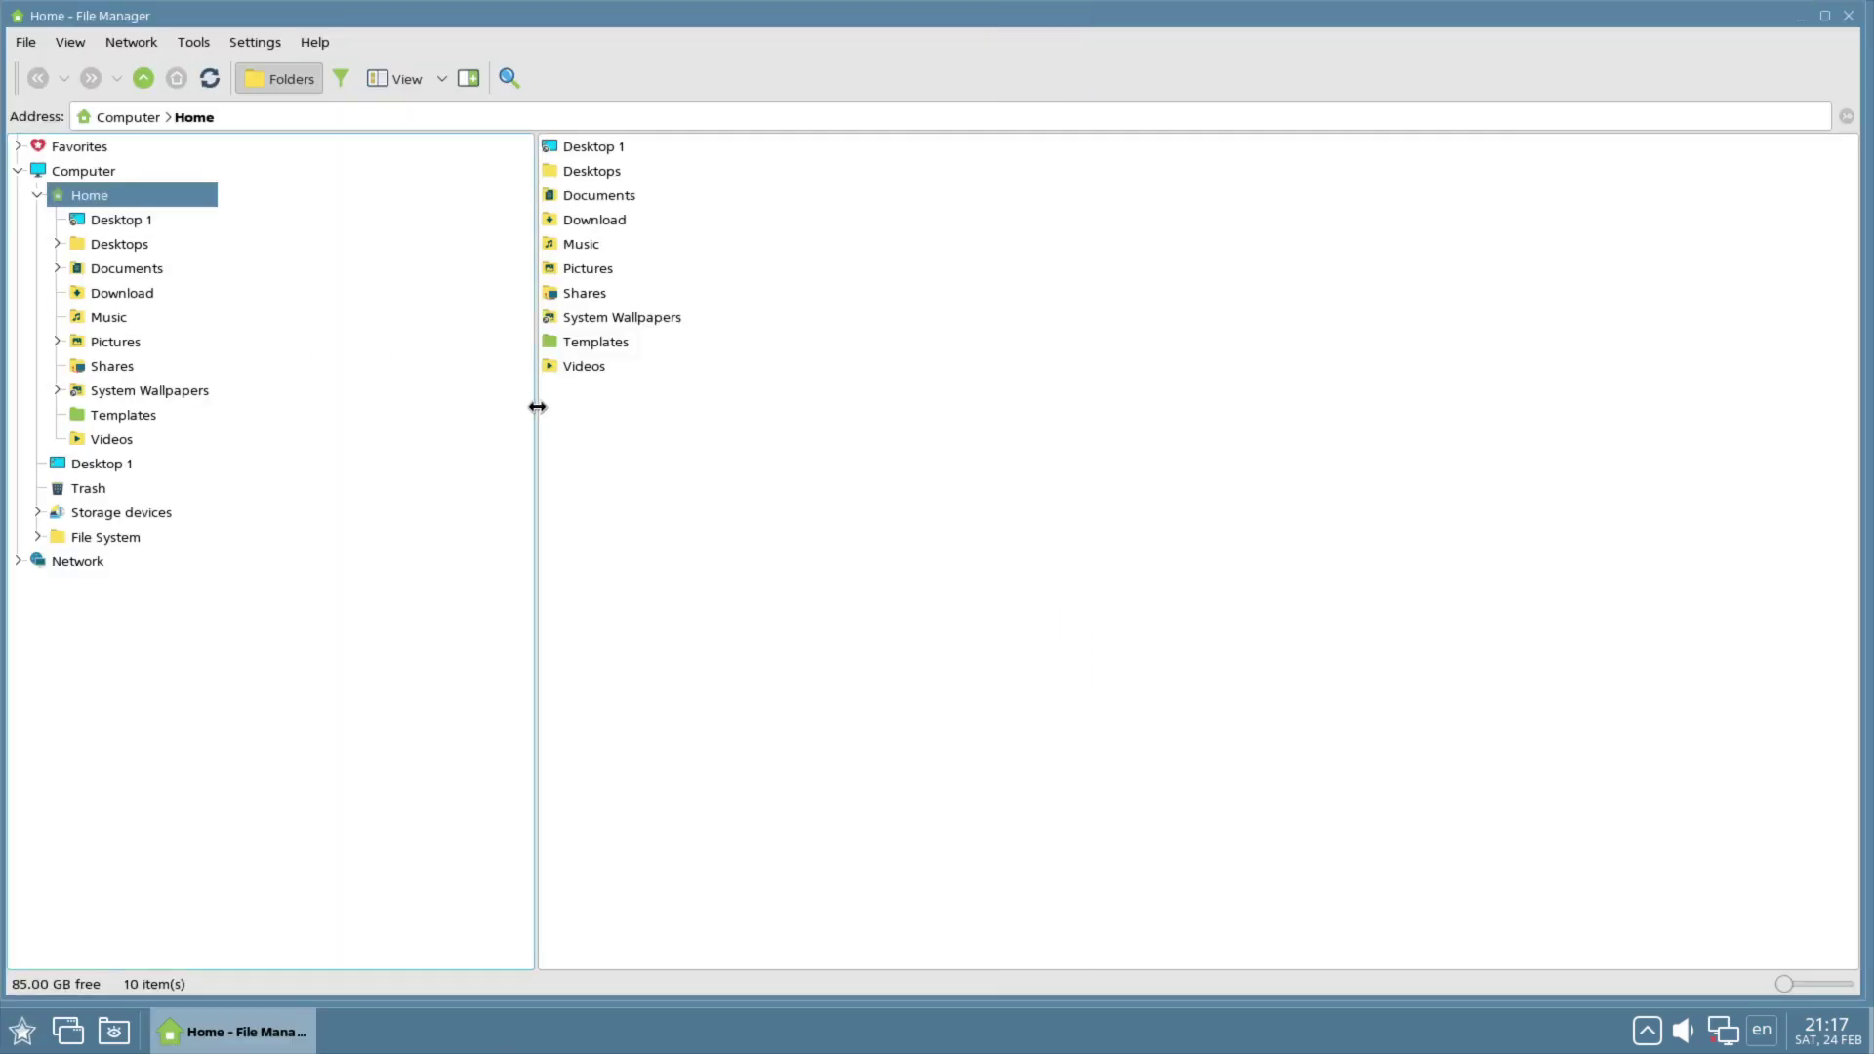
{"action": "left_click_drag", "start_coordinate": [538, 408], "coordinate": [238, 395]}
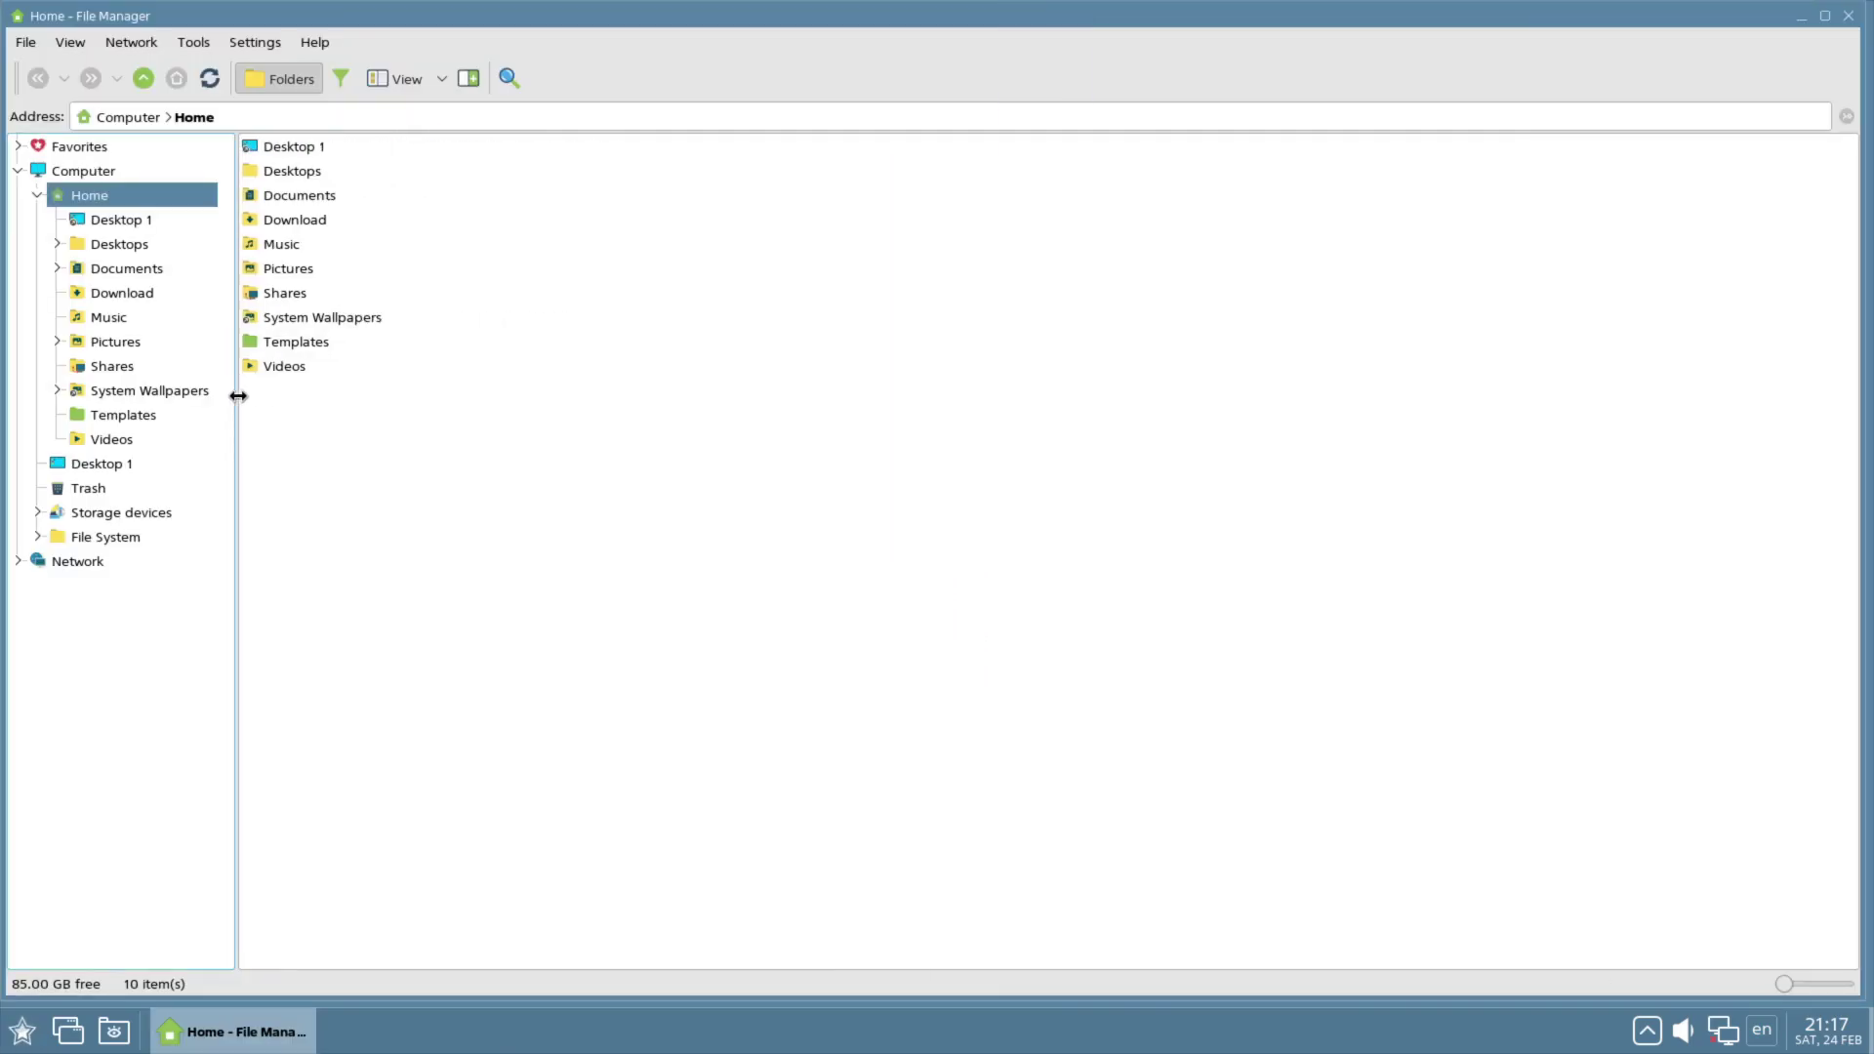
Step: Review the file manager's Thumbnails, Trash and Archives settings pages without changing anything
{"action": "left_click", "coordinate": [195, 43]}
{"action": "mouse_move", "coordinate": [262, 43]}
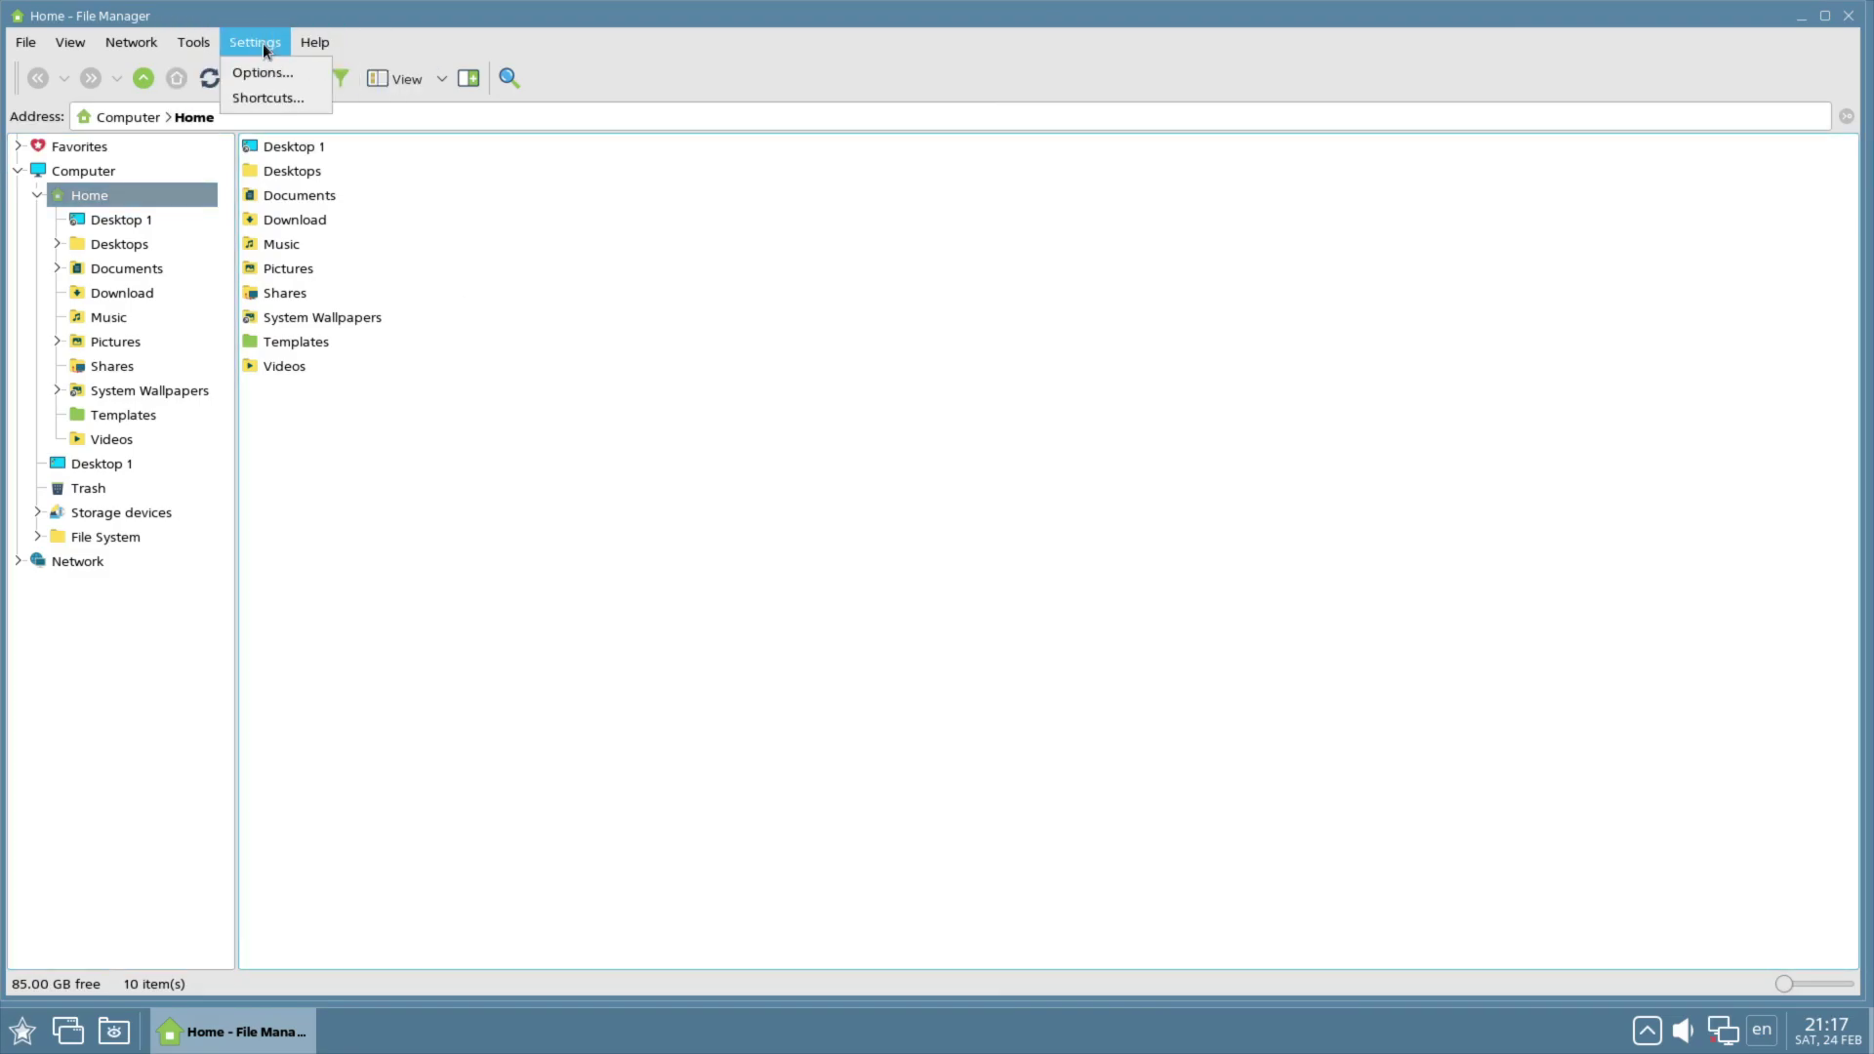
{"action": "left_click", "coordinate": [262, 76]}
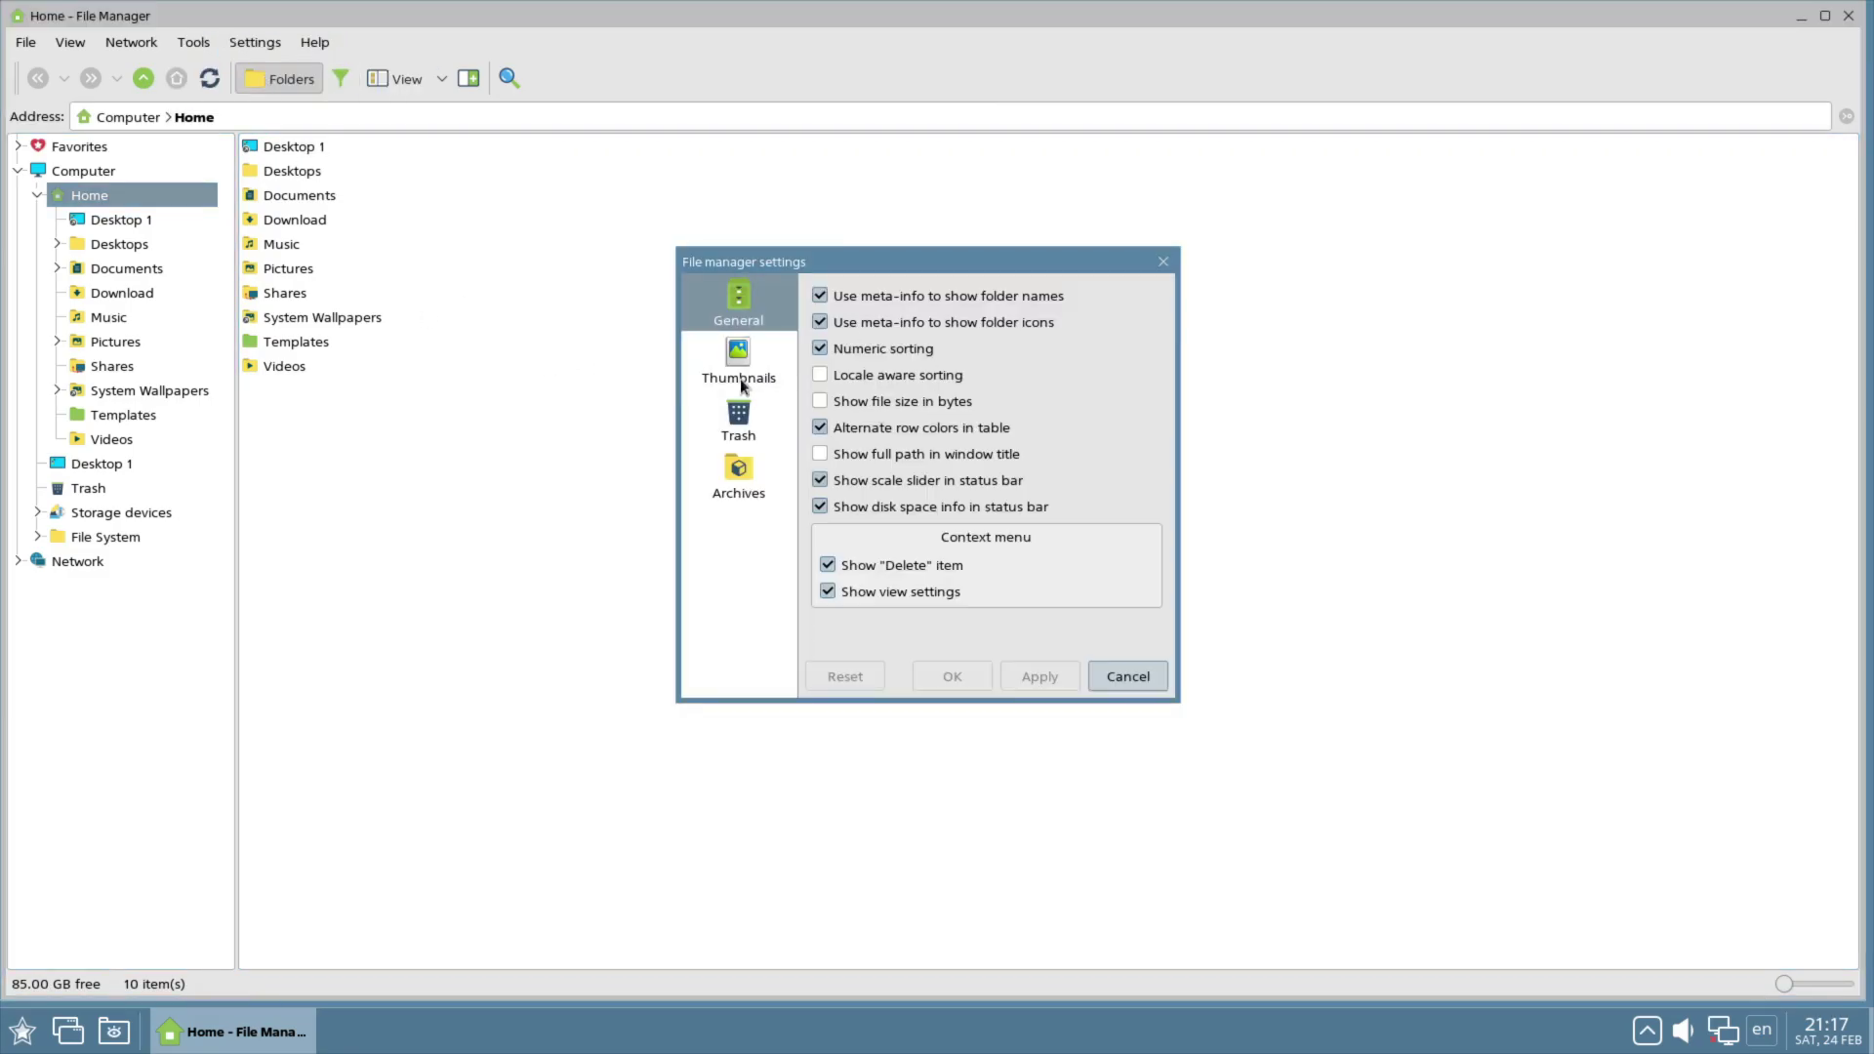
{"action": "left_click", "coordinate": [742, 387]}
{"action": "left_click", "coordinate": [740, 420]}
{"action": "left_click", "coordinate": [739, 476]}
{"action": "left_click", "coordinate": [1157, 677]}
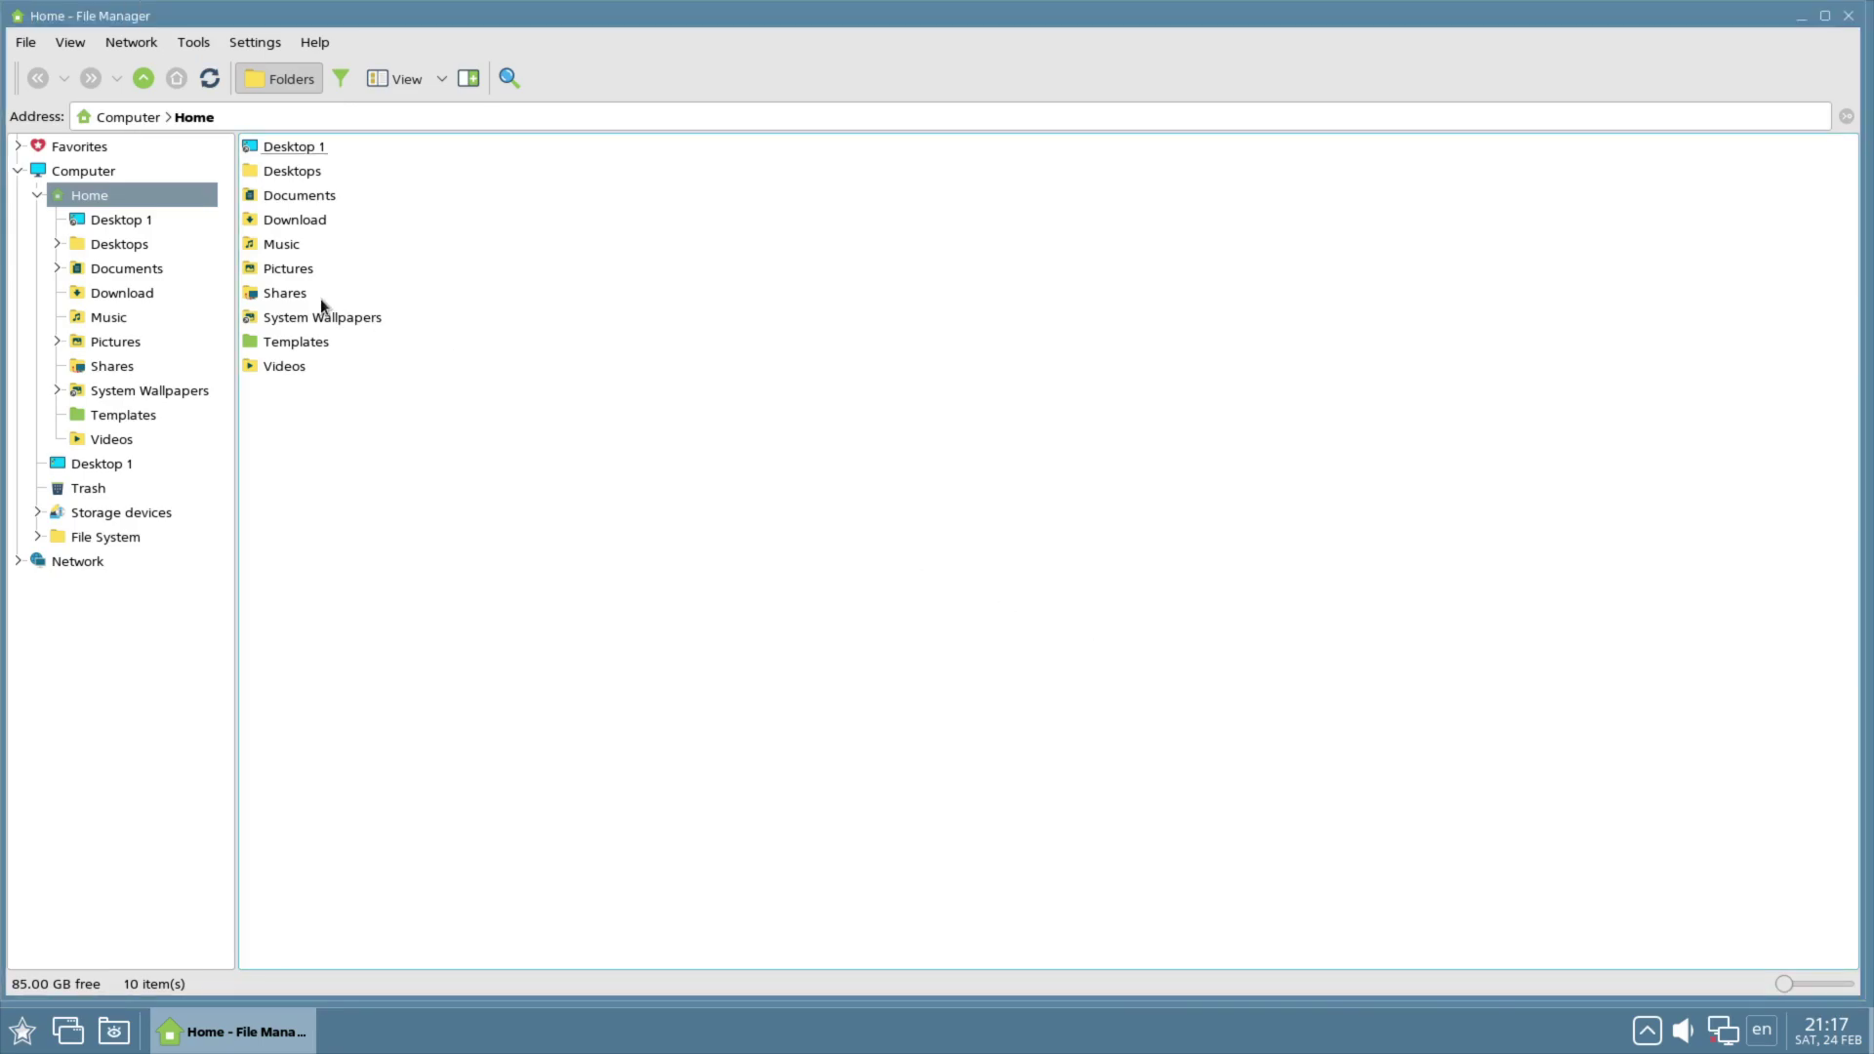
Step: Go to the Desktop 1 folder and create a folder named New folder there
{"action": "left_click", "coordinate": [156, 224]}
{"action": "left_click", "coordinate": [115, 250]}
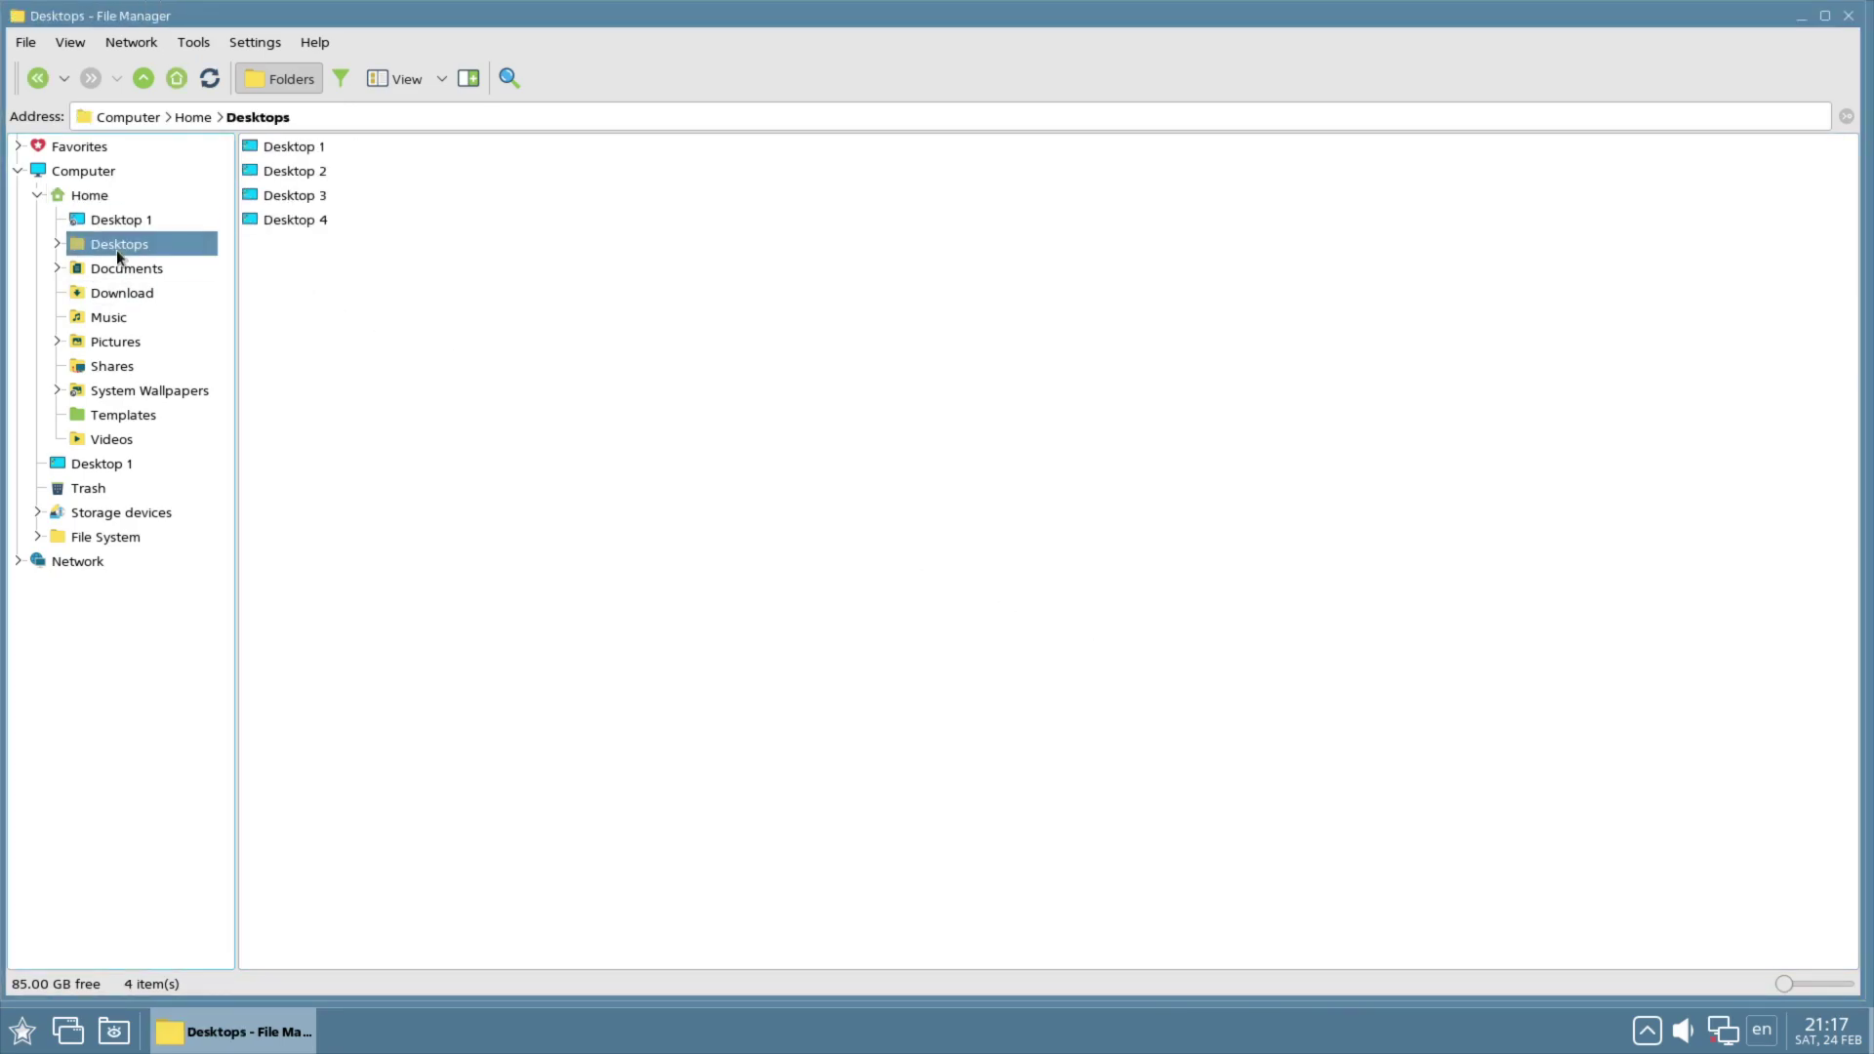
{"action": "key", "text": "Up"}
{"action": "right_click", "coordinate": [453, 284]}
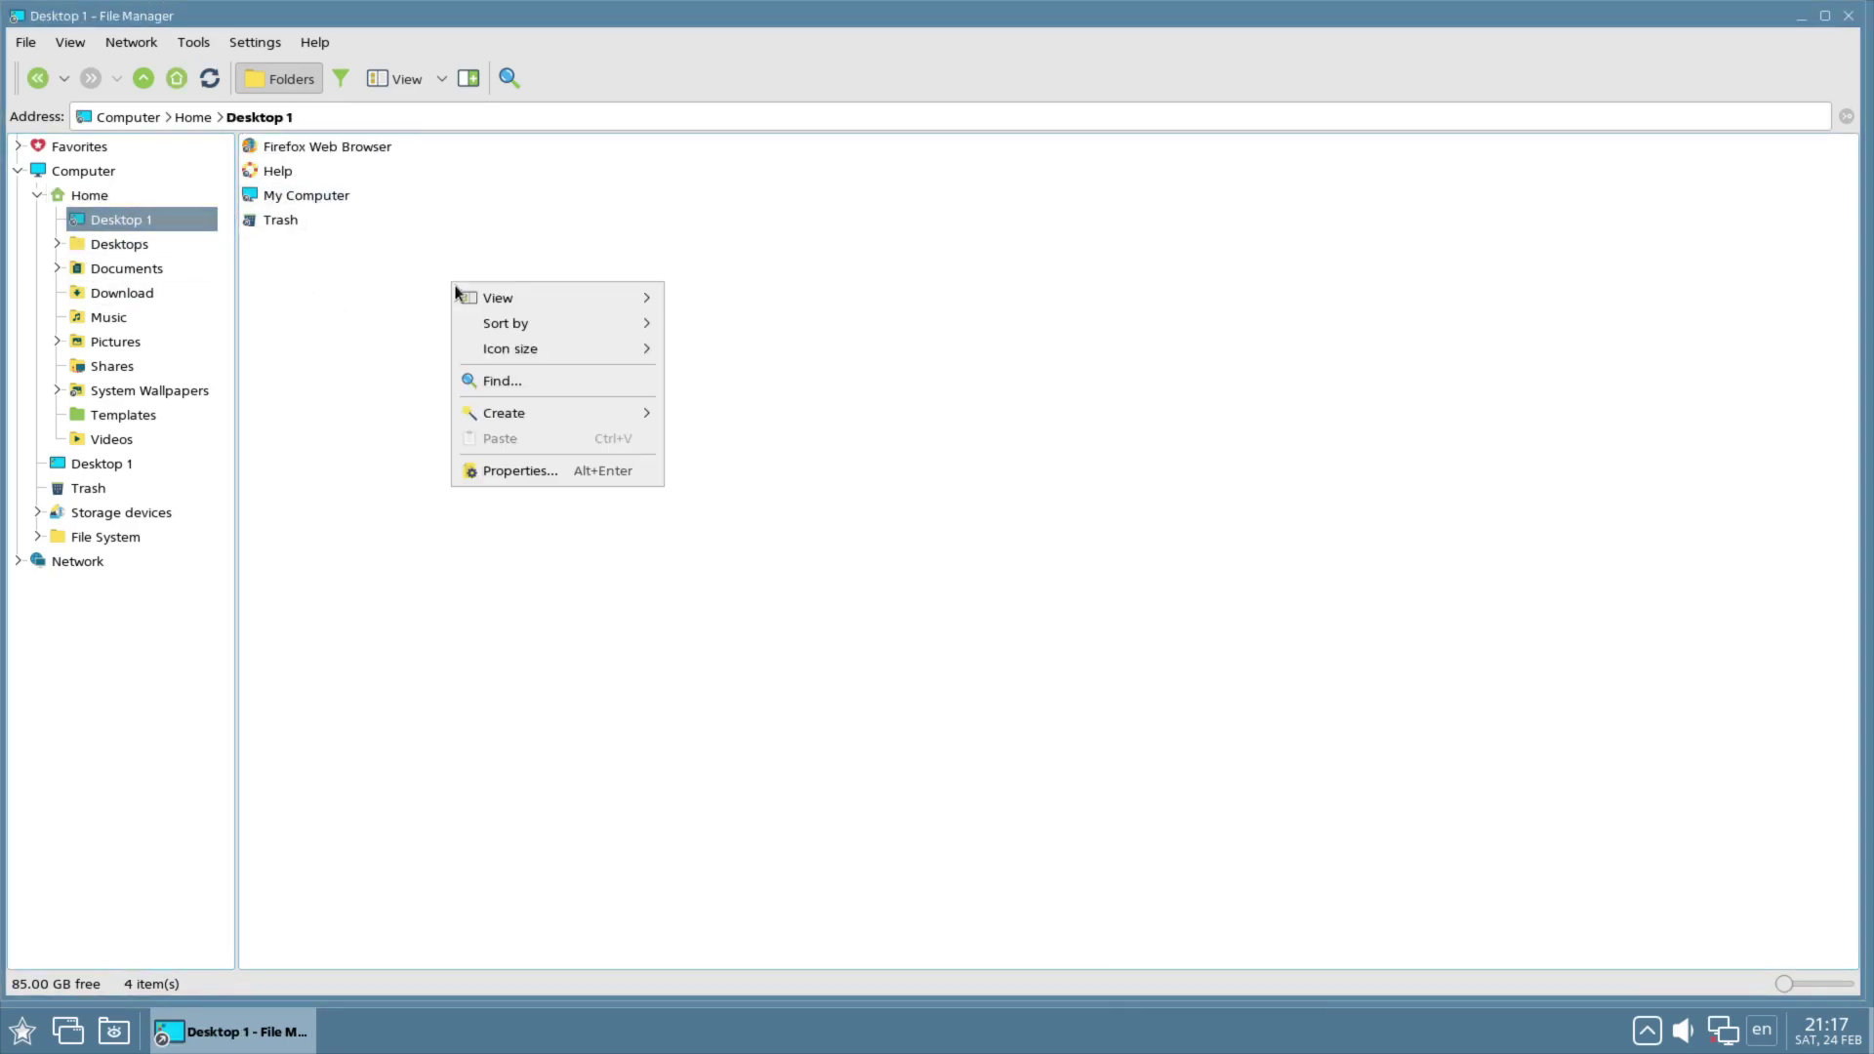
{"action": "mouse_move", "coordinate": [556, 303]}
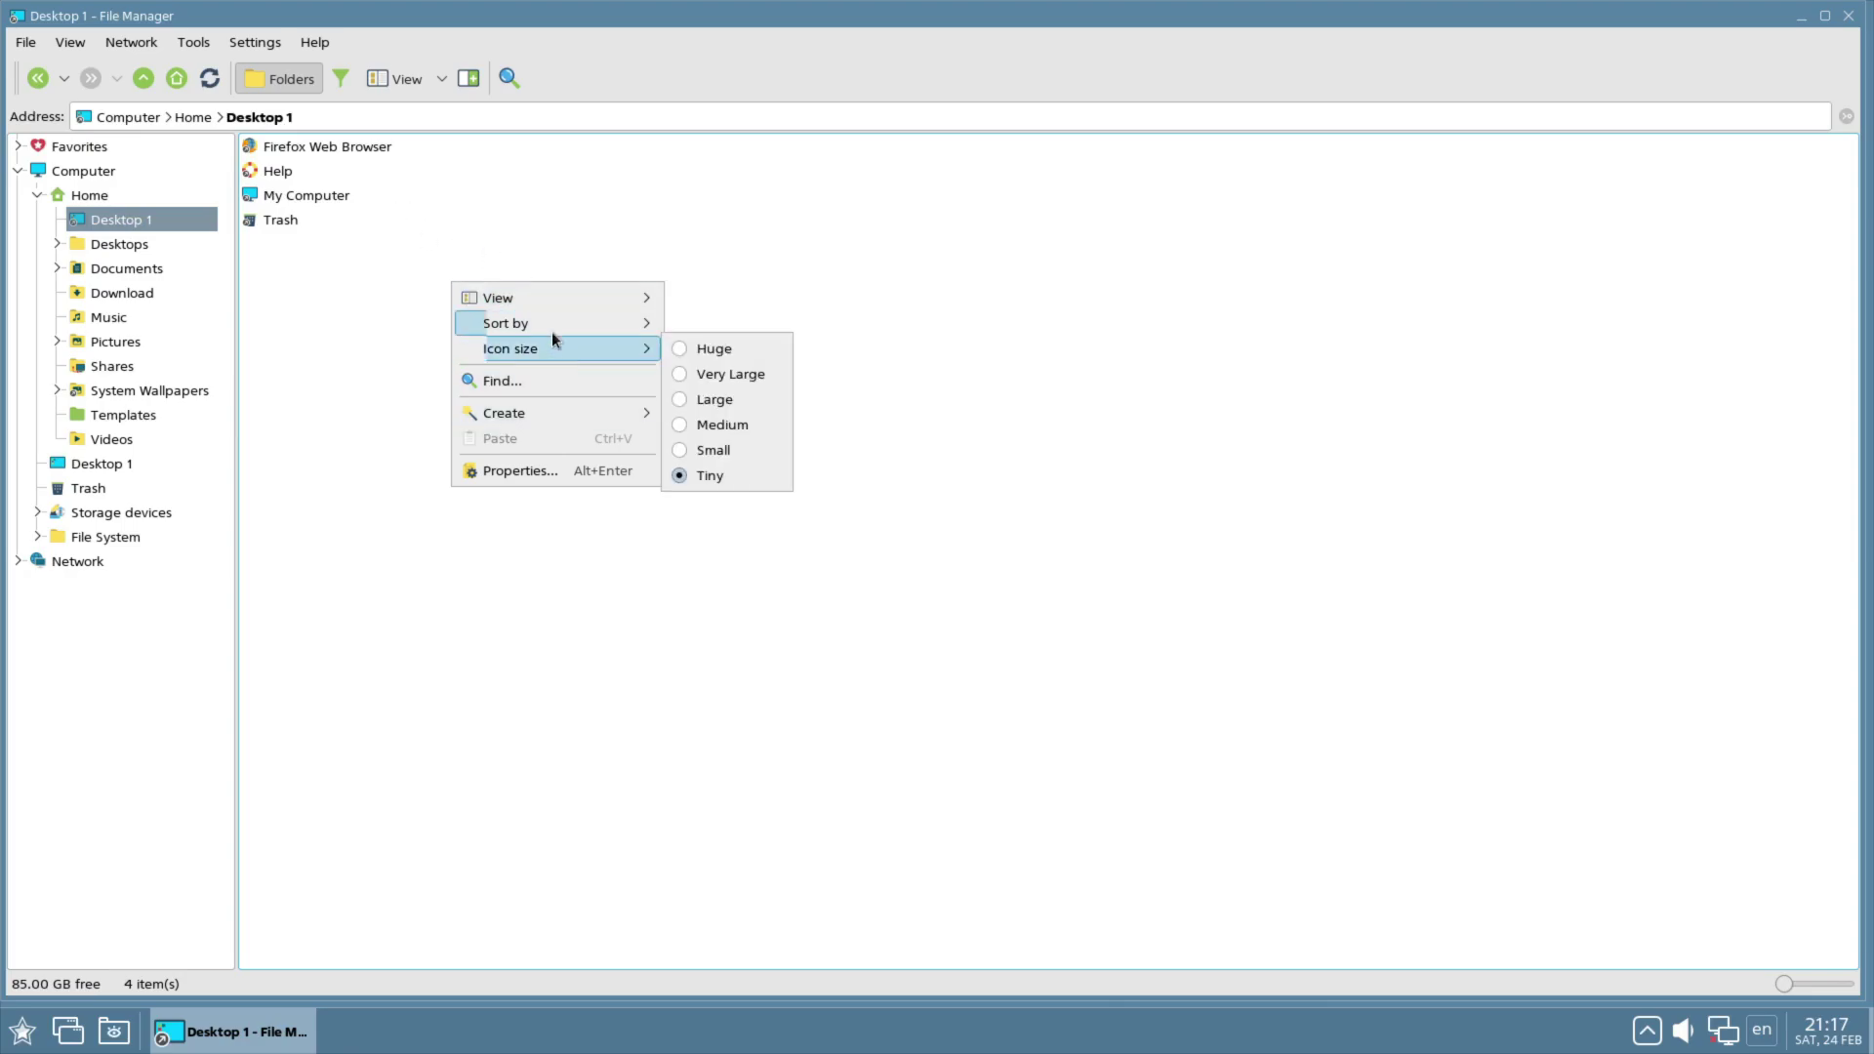
{"action": "mouse_move", "coordinate": [544, 417]}
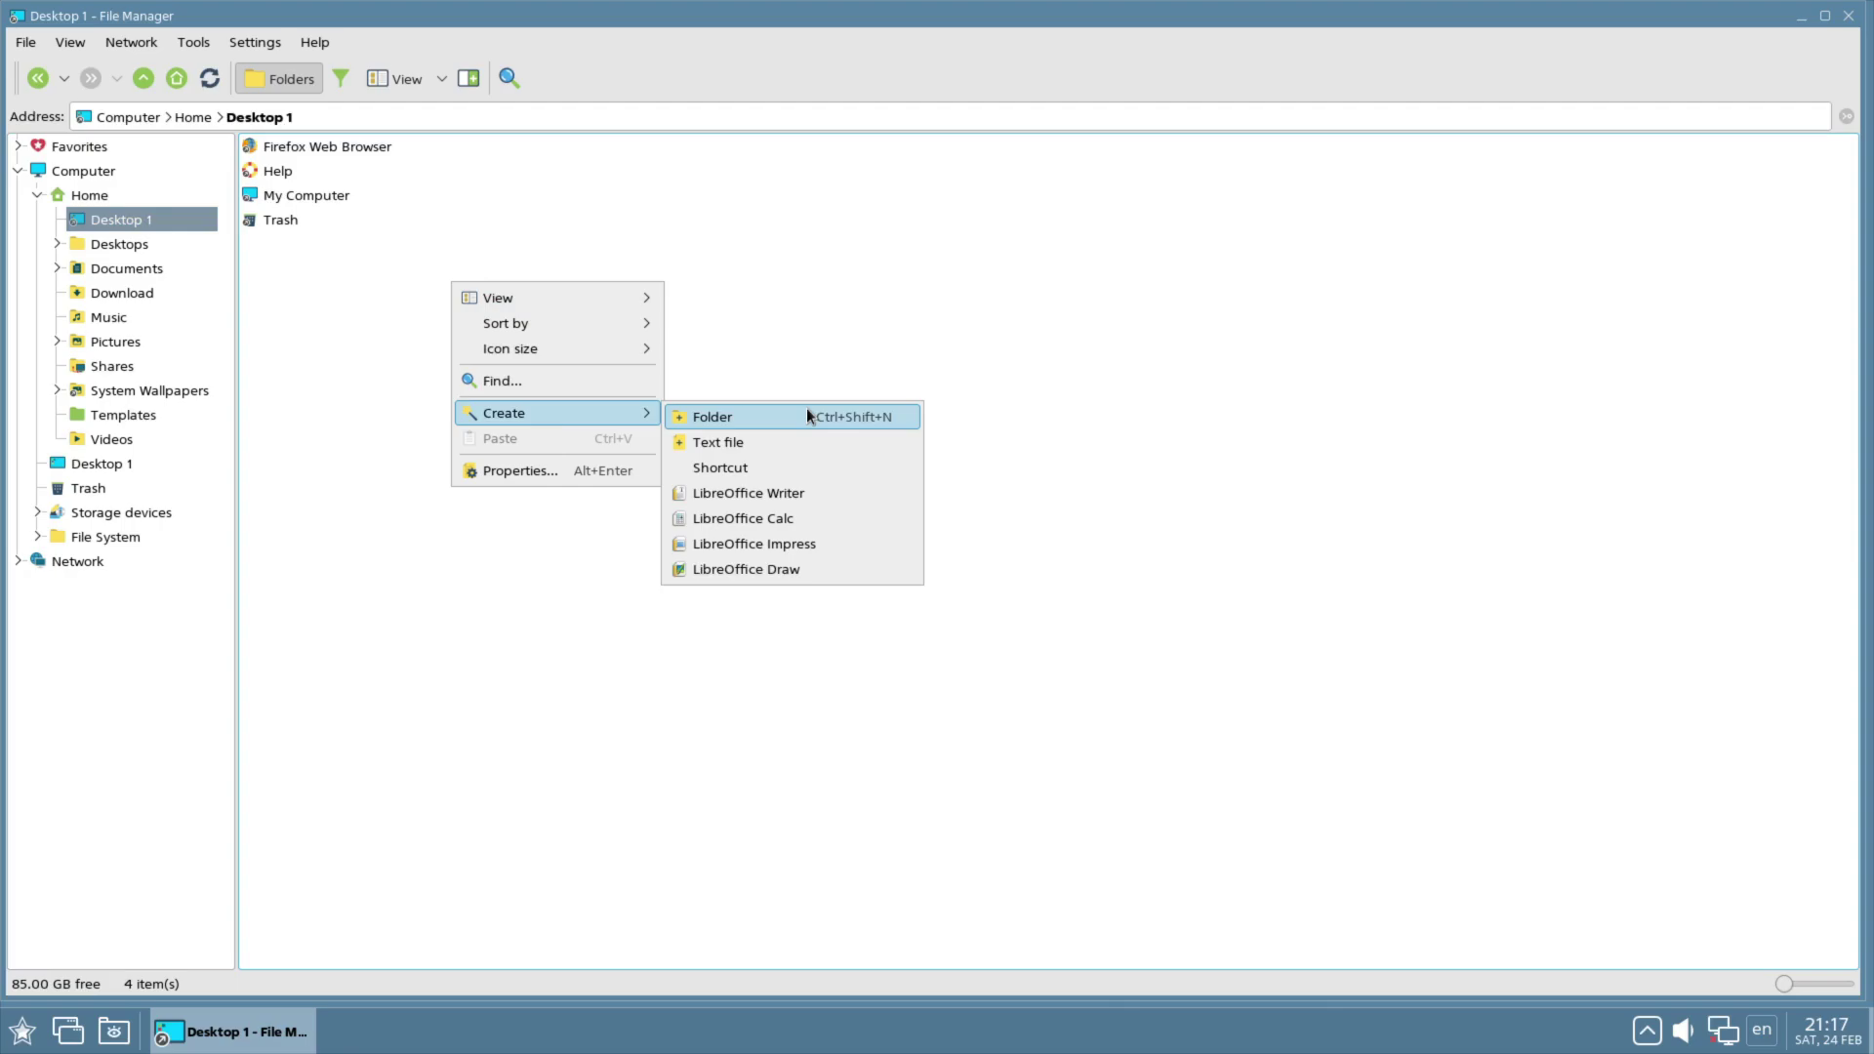
{"action": "left_click", "coordinate": [807, 408]}
{"action": "left_click", "coordinate": [1071, 483]}
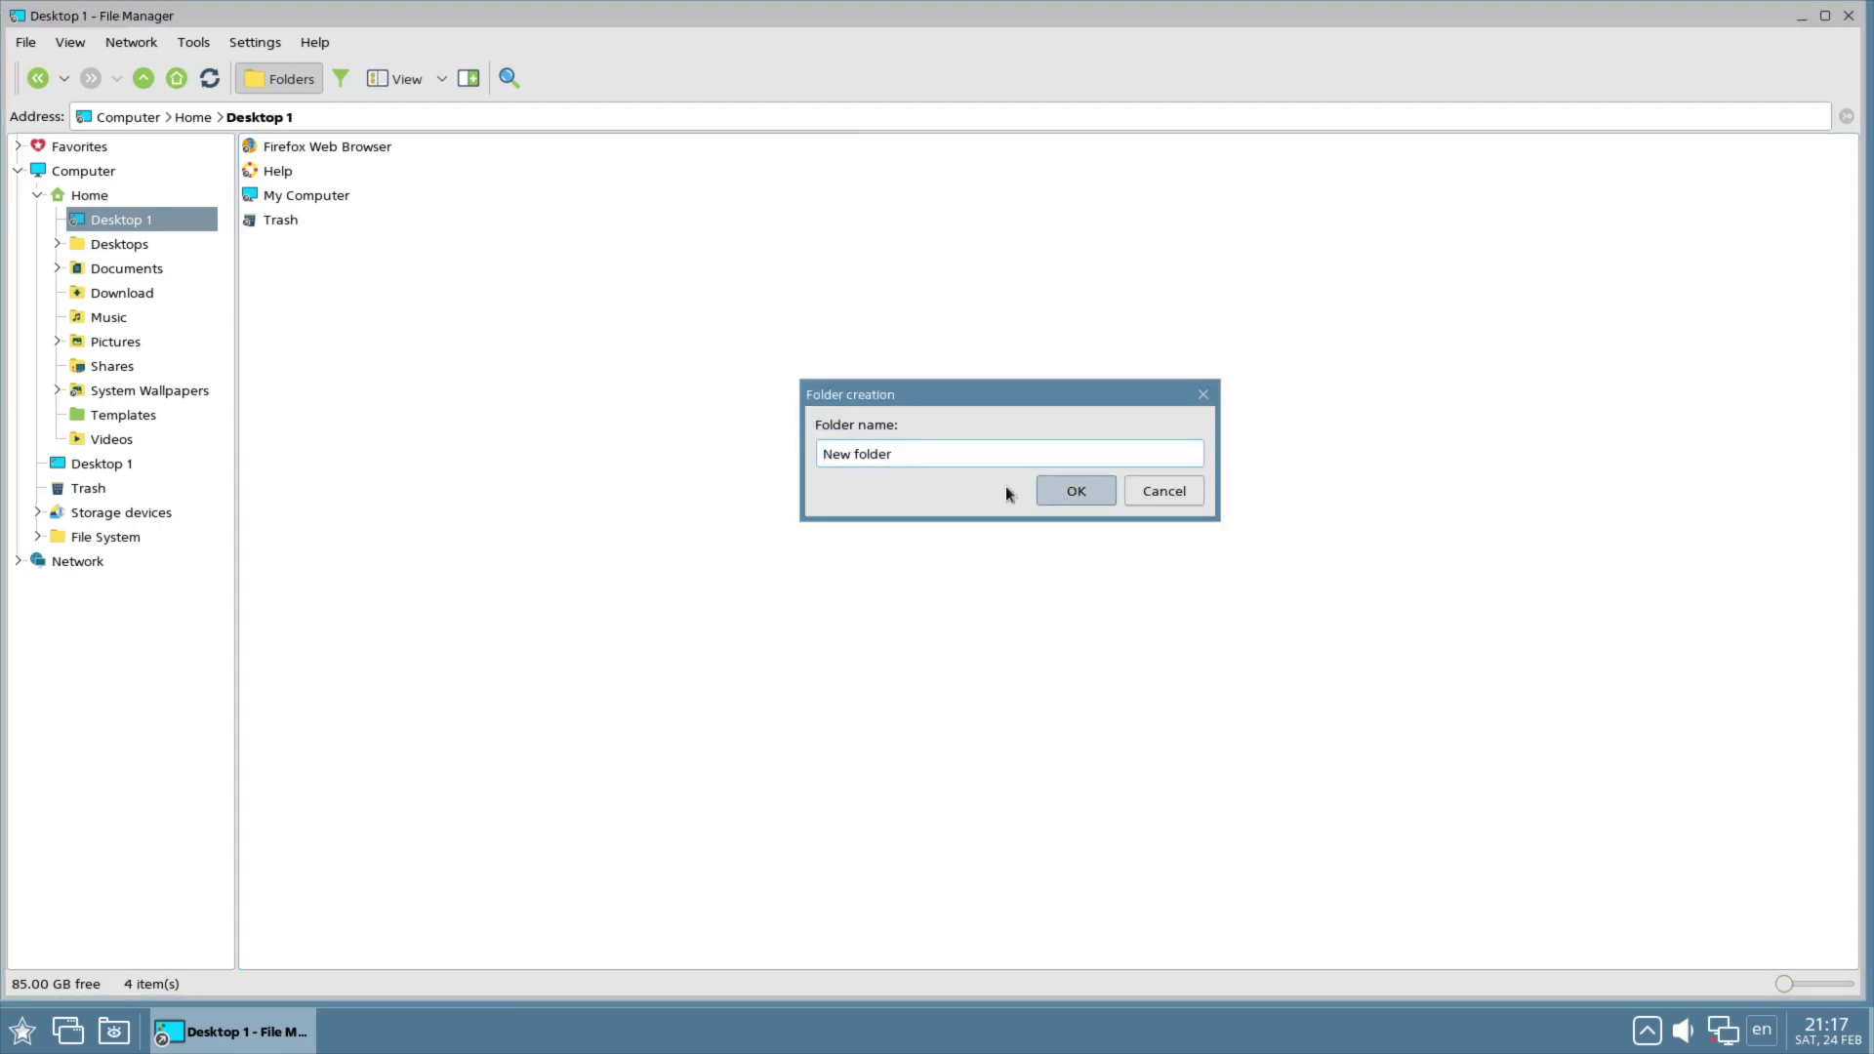
Step: Create New text file.txt in Desktop 1 and select it
{"action": "right_click", "coordinate": [538, 408]}
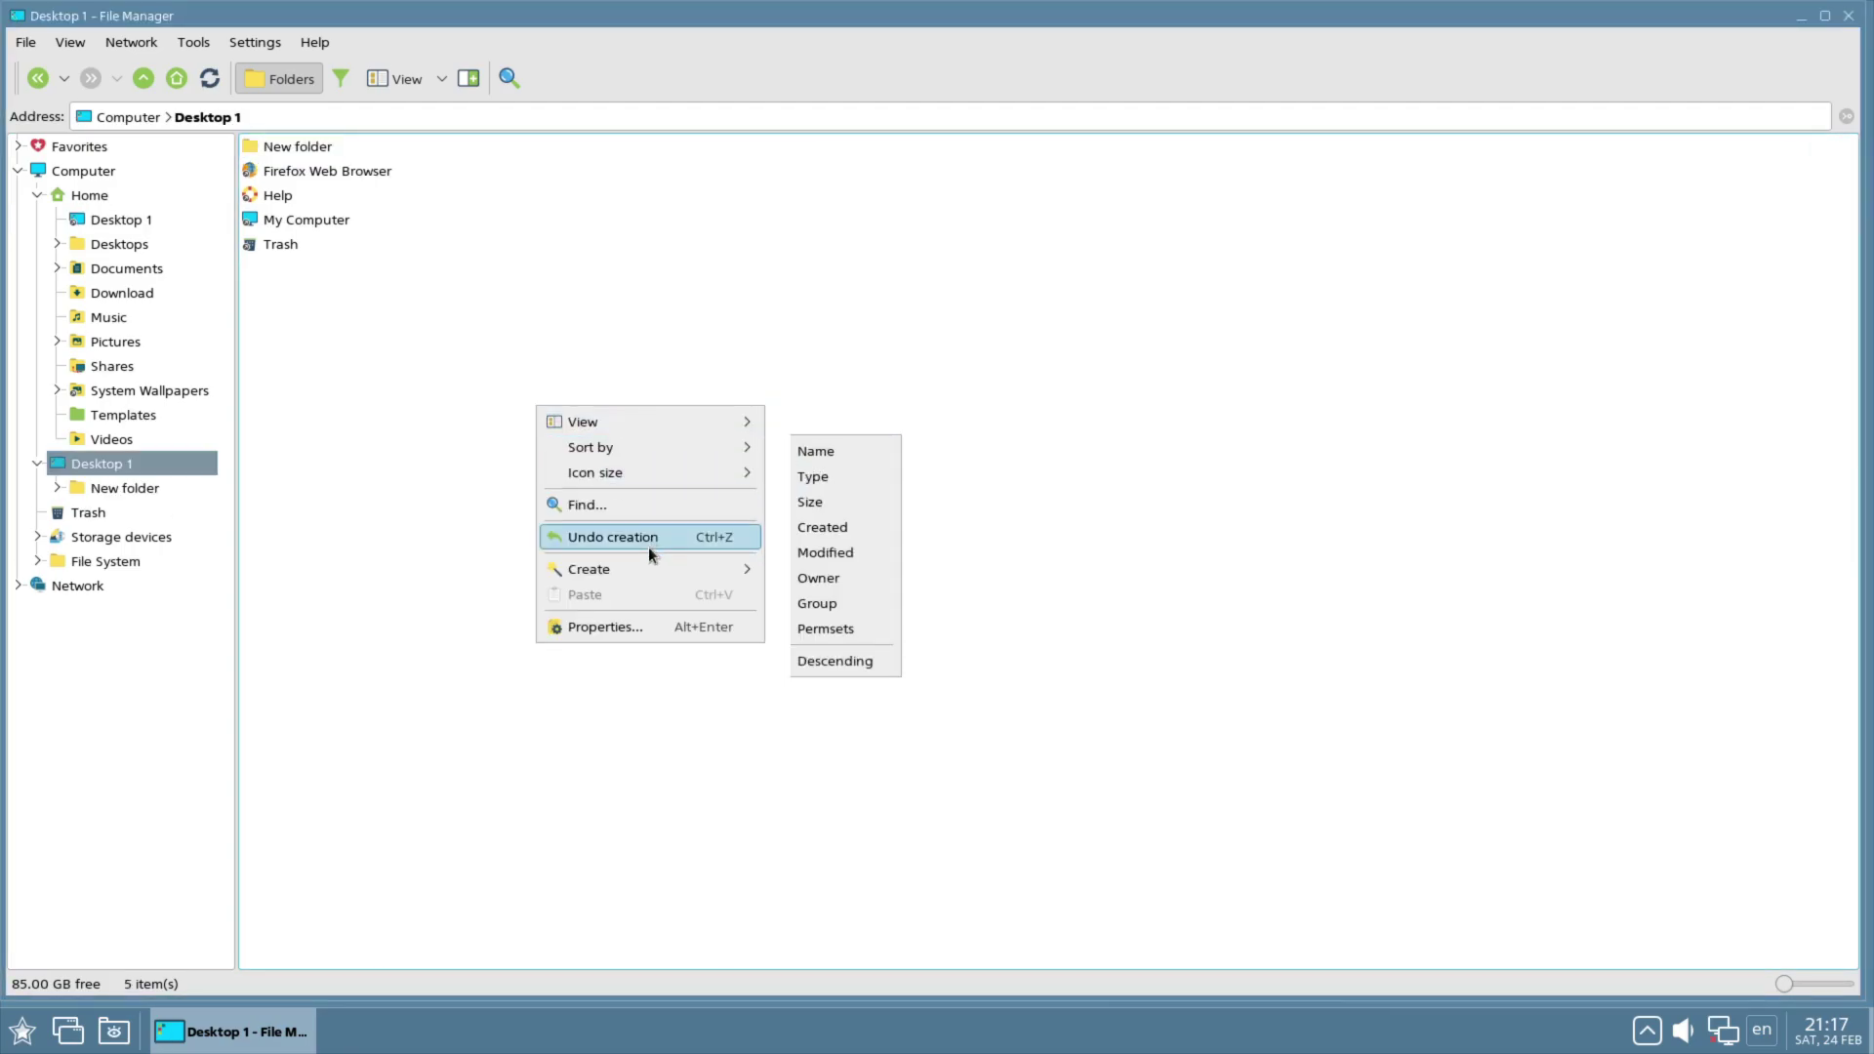
{"action": "mouse_move", "coordinate": [658, 571]}
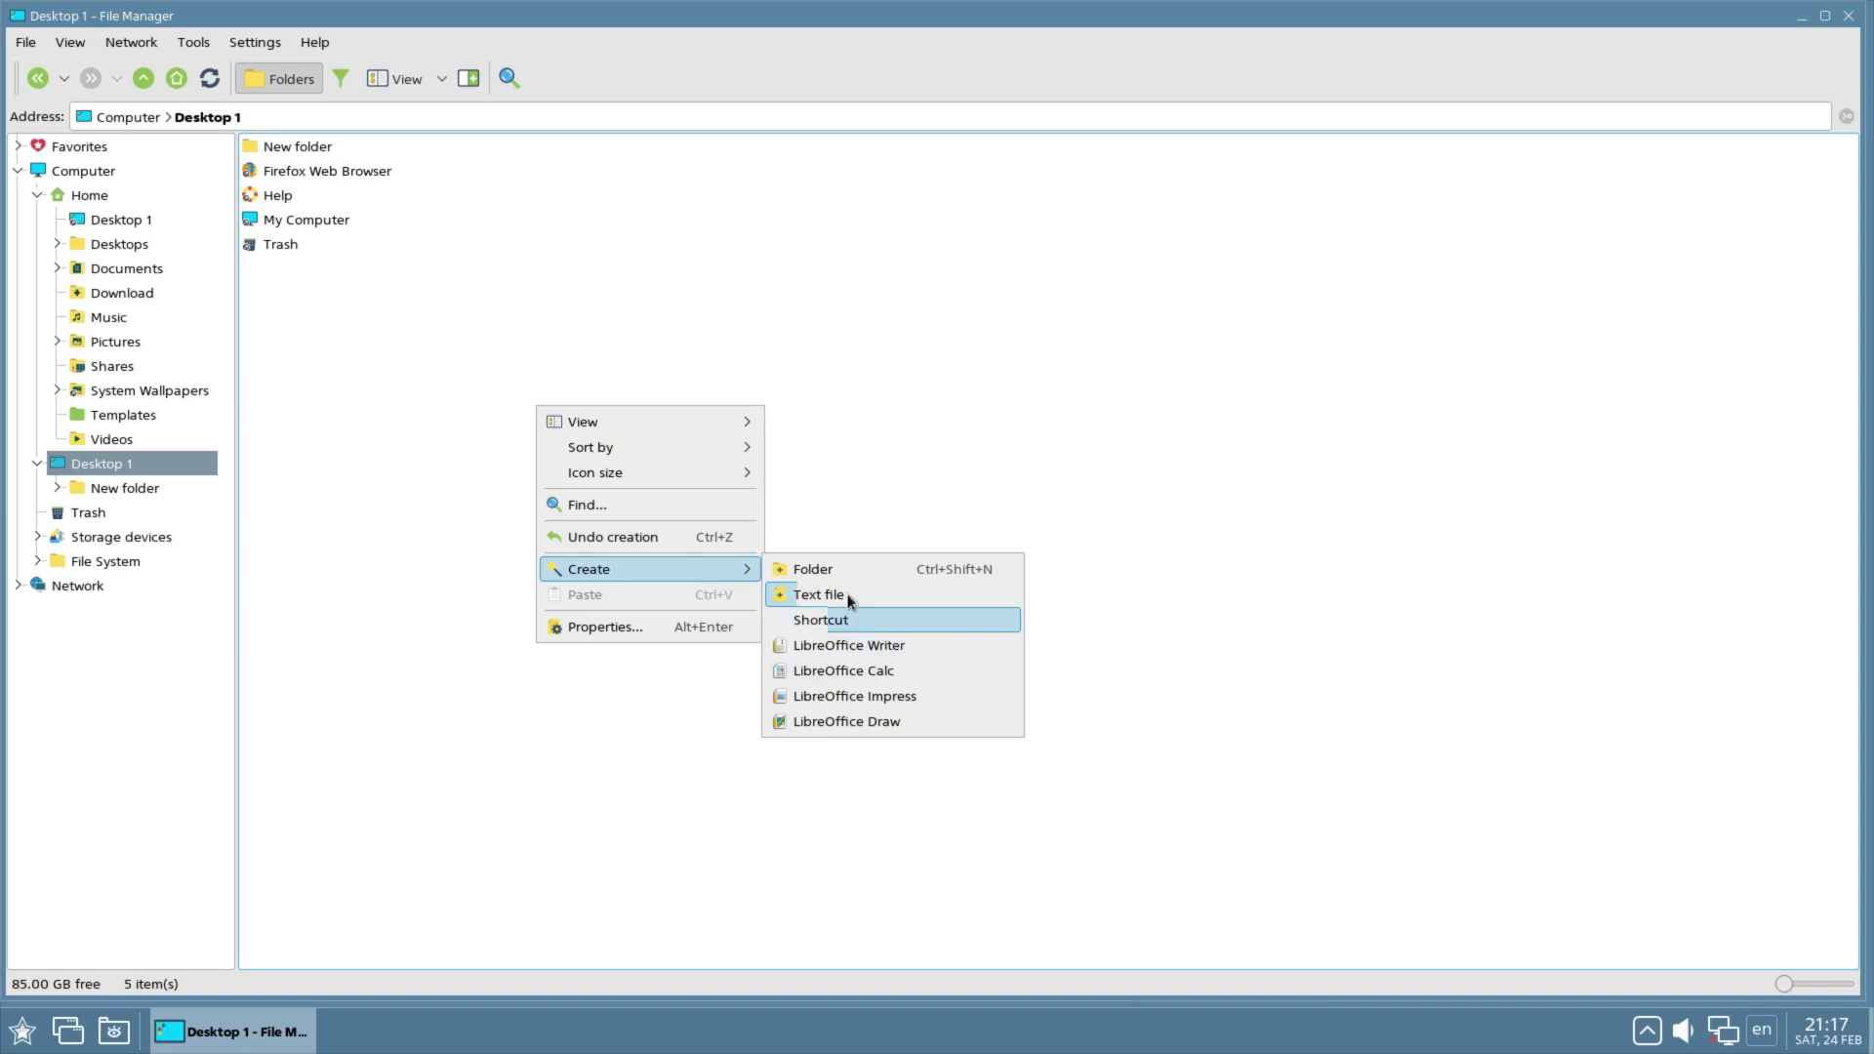
{"action": "left_click", "coordinate": [844, 597]}
{"action": "left_click", "coordinate": [1100, 672]}
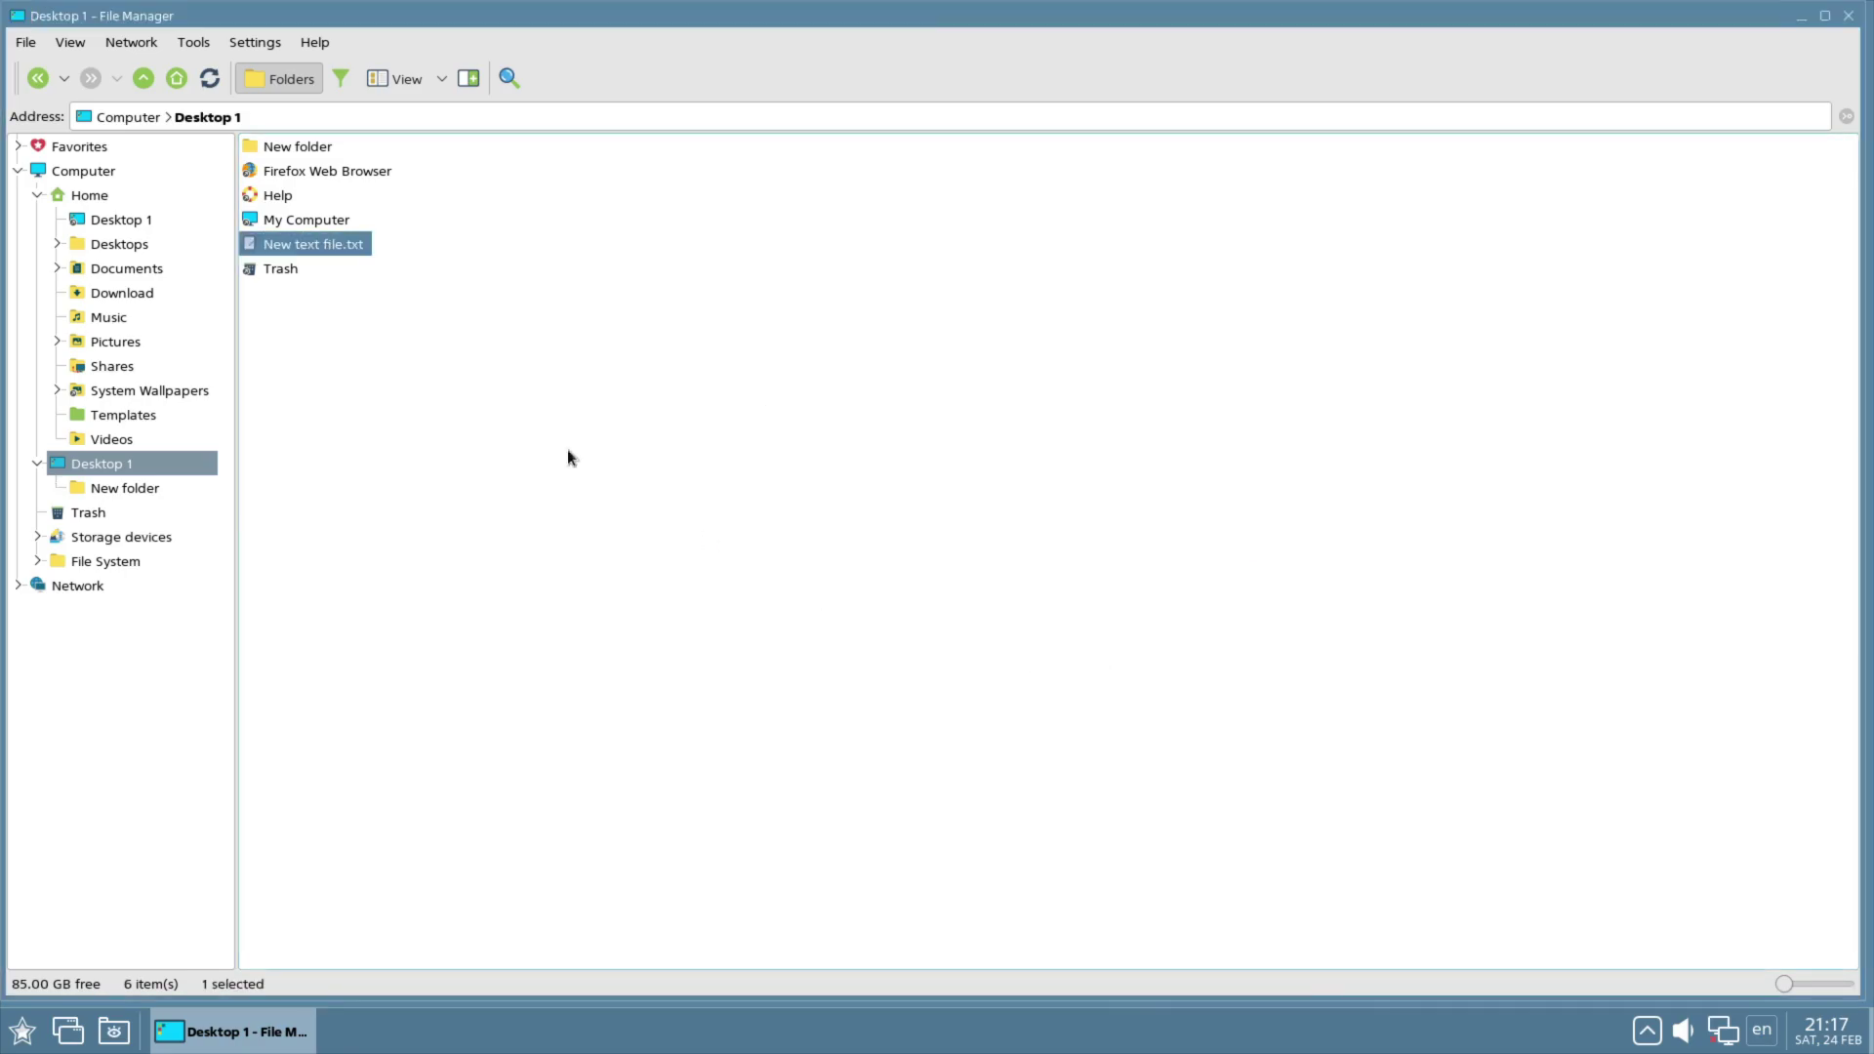
{"action": "left_click", "coordinate": [315, 245]}
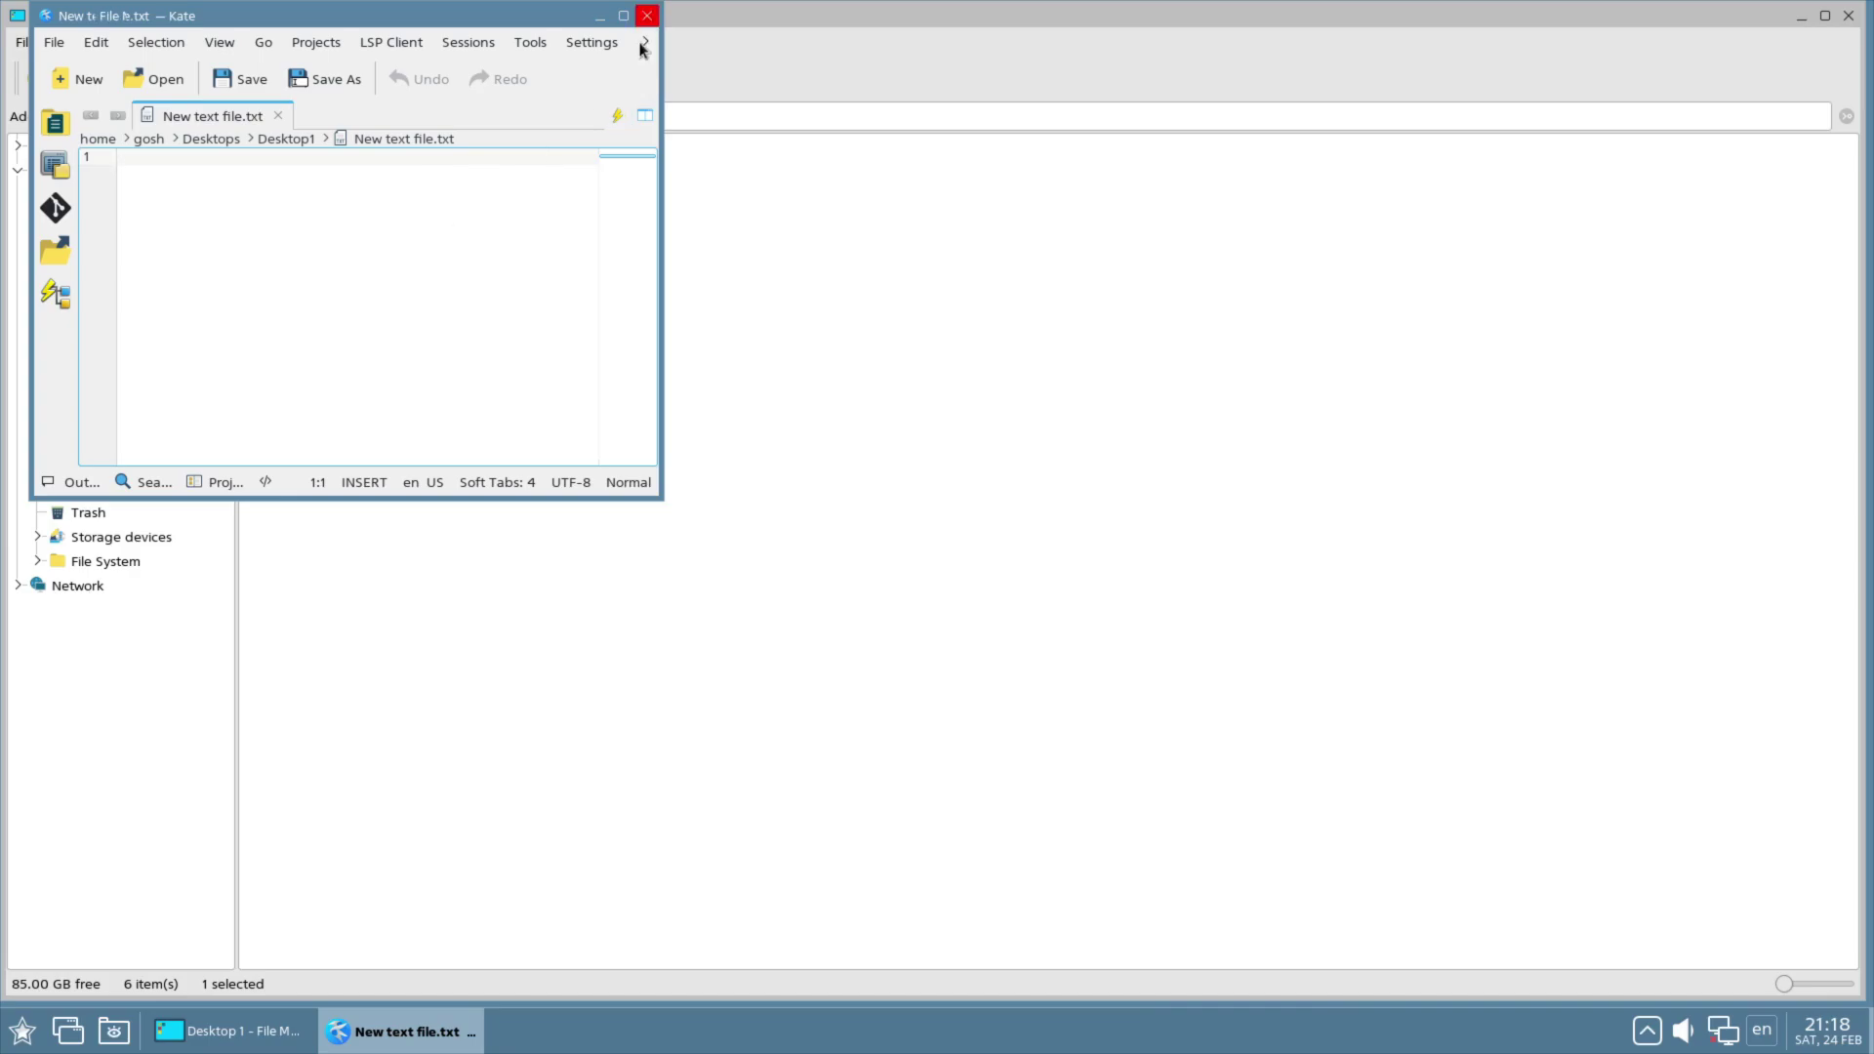
{"action": "left_click", "coordinate": [647, 16]}
{"action": "left_click", "coordinate": [252, 42]}
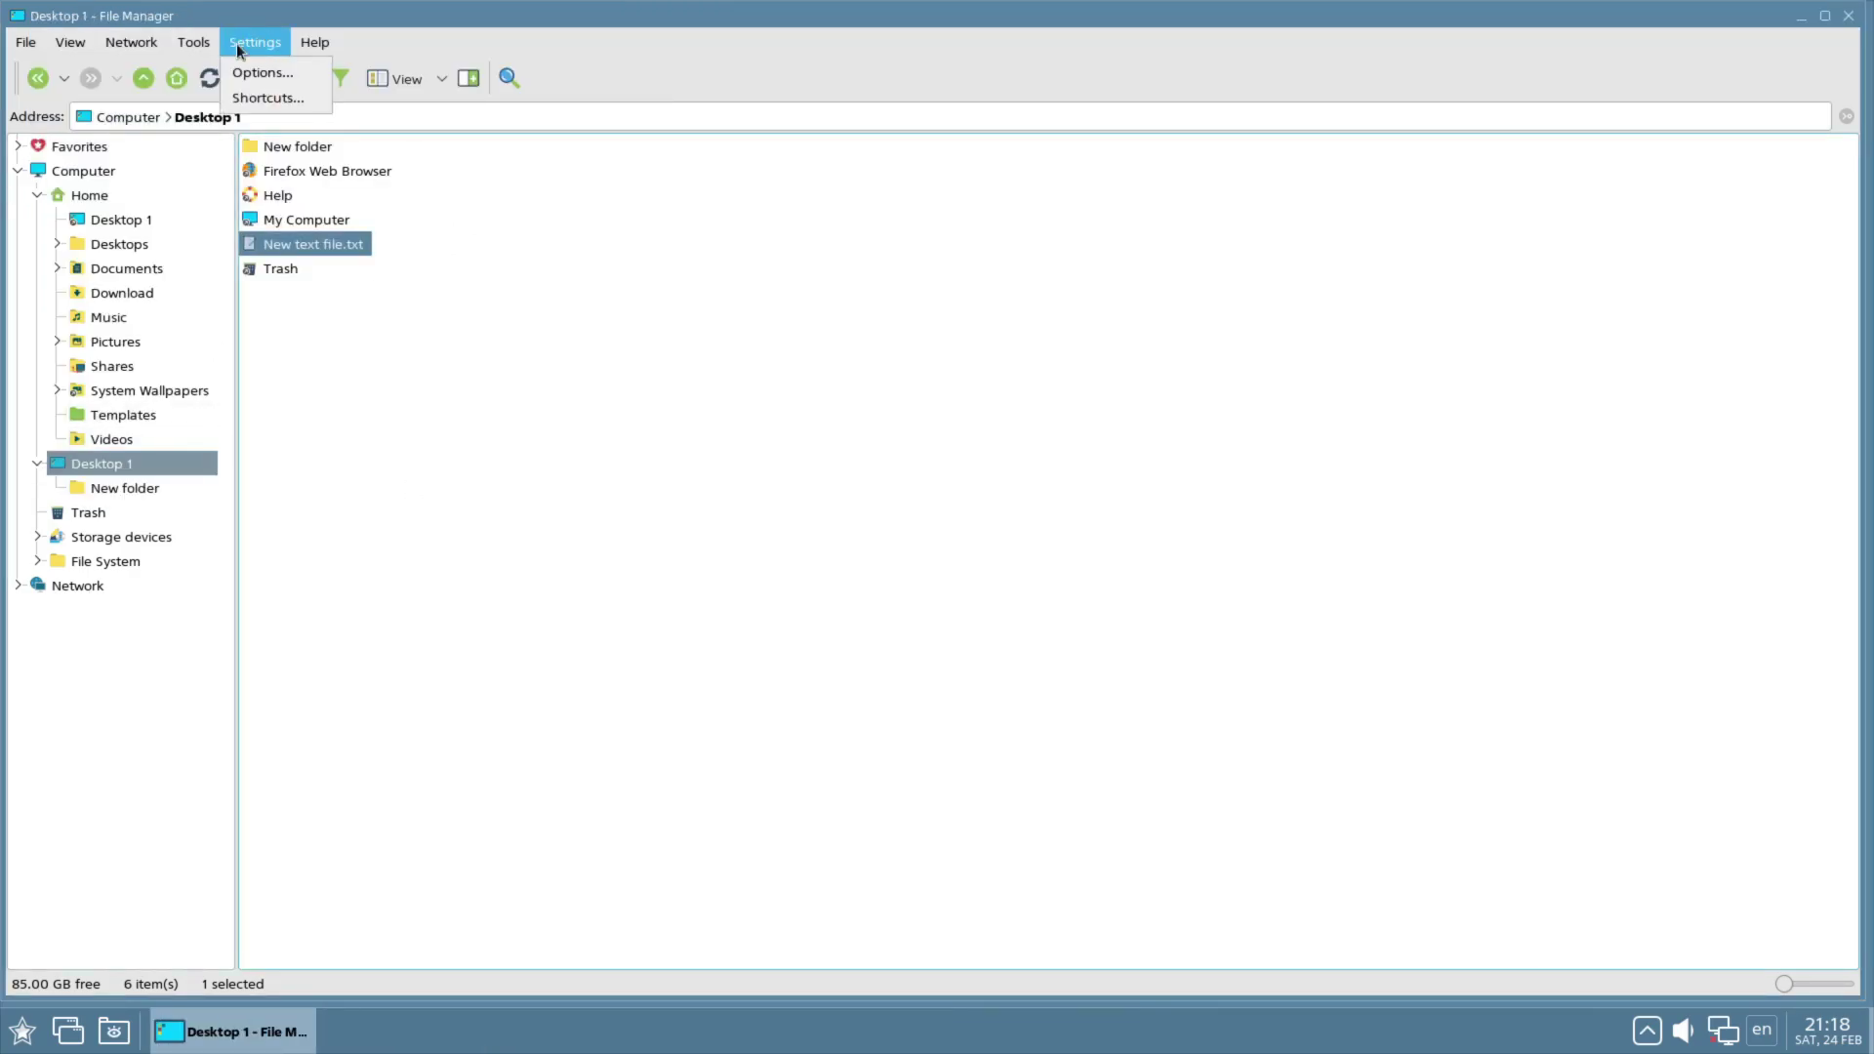
{"action": "left_click", "coordinate": [256, 72]}
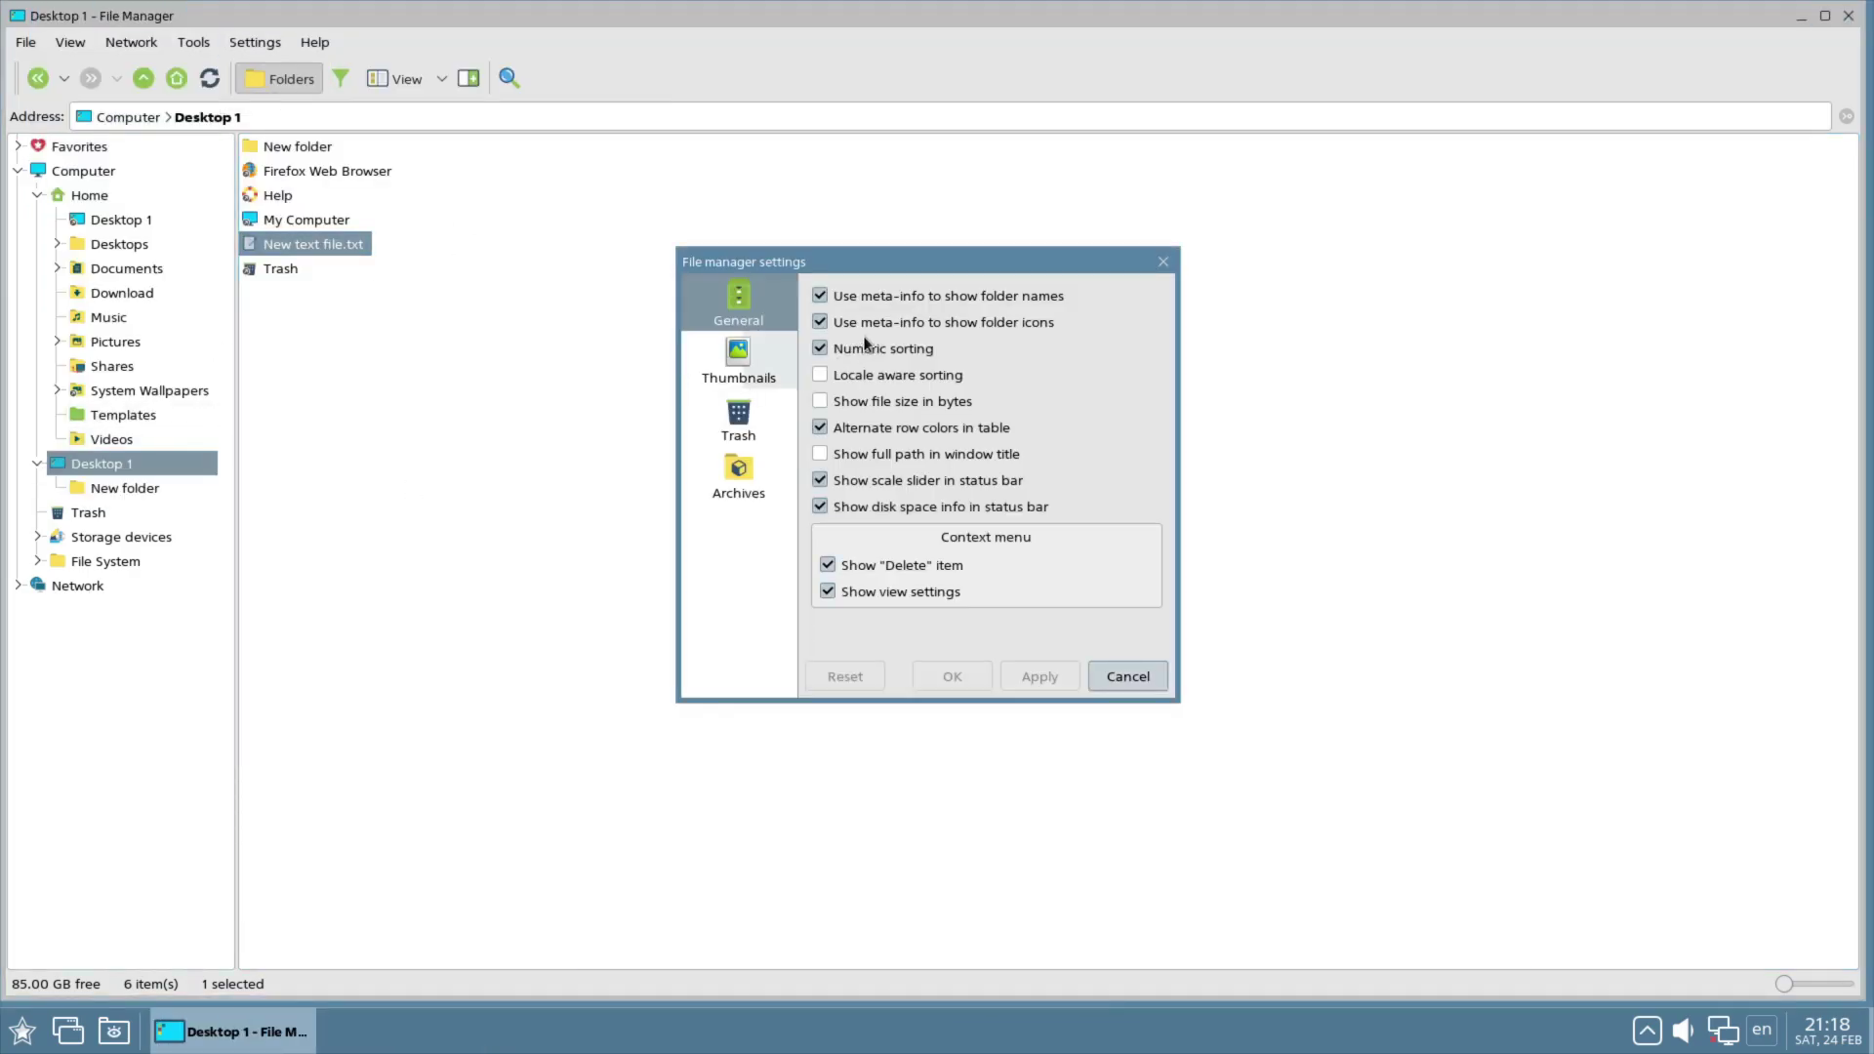
{"action": "left_click", "coordinate": [753, 370]}
{"action": "left_click", "coordinate": [752, 413]}
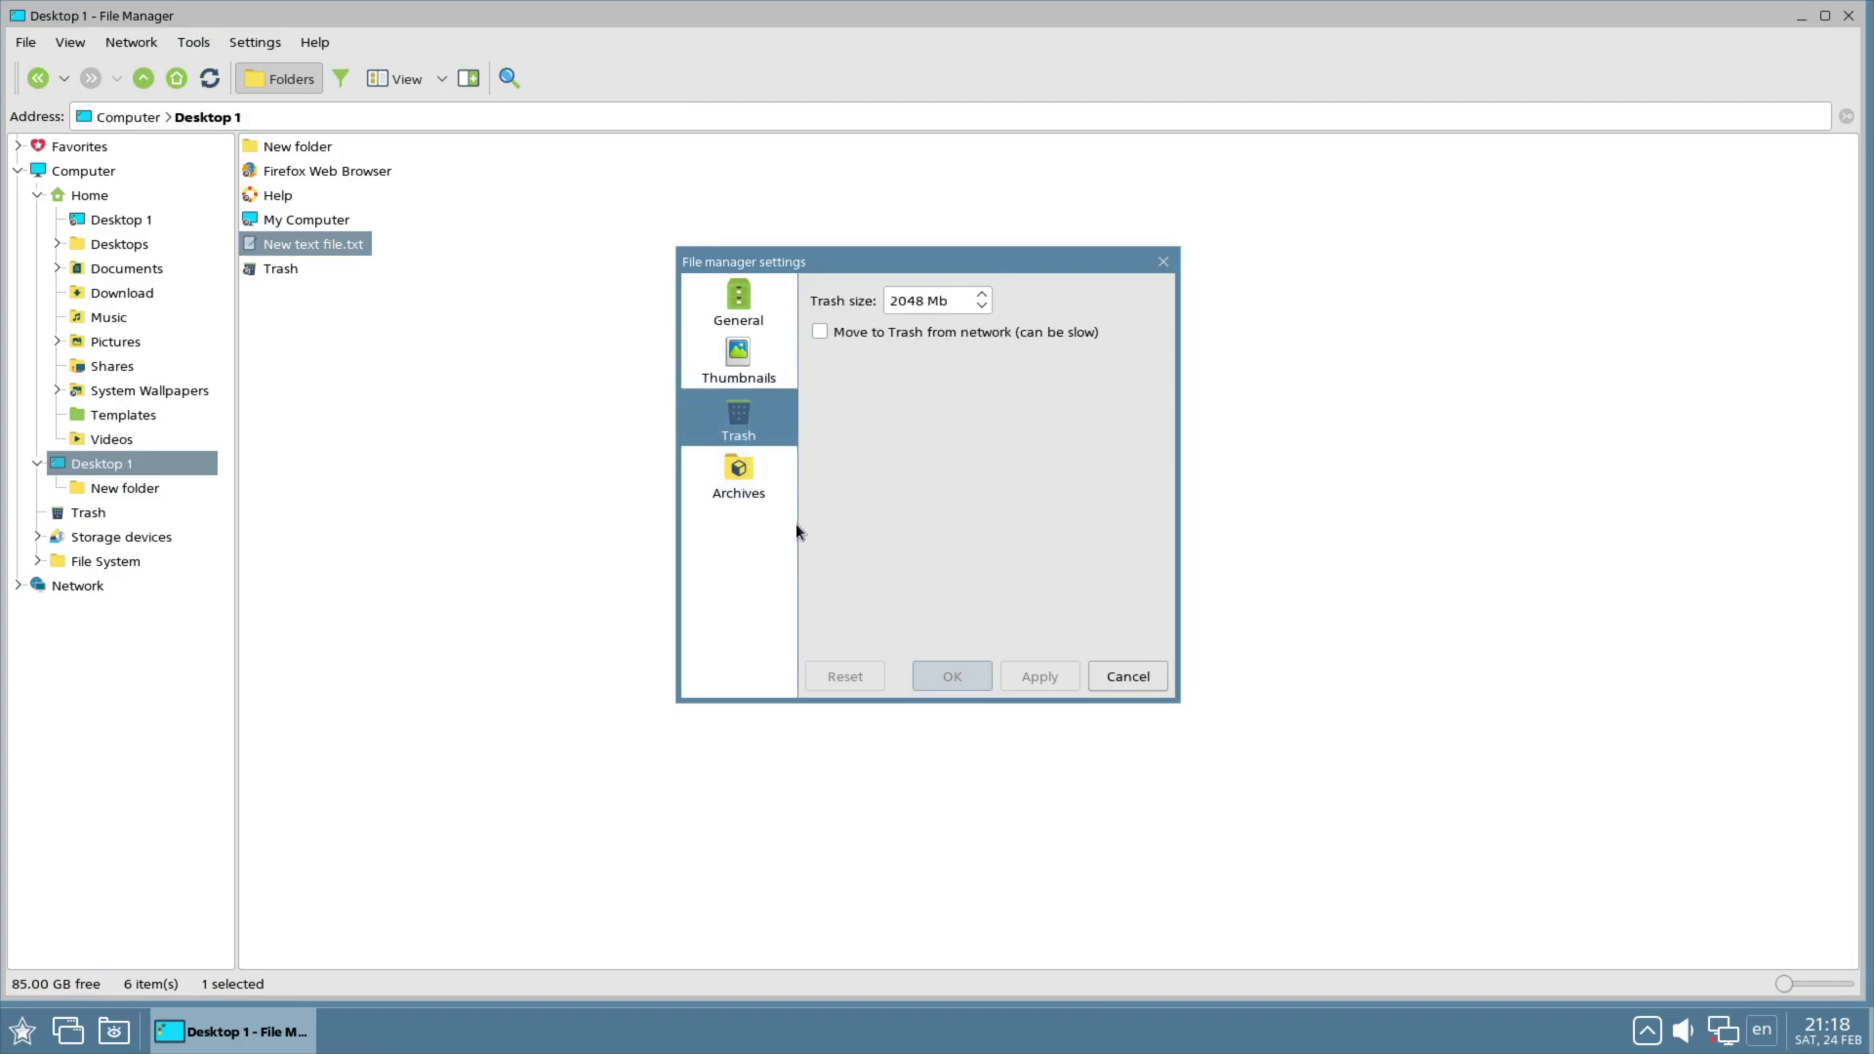
{"action": "left_click", "coordinate": [735, 473]}
{"action": "left_click", "coordinate": [1105, 669]}
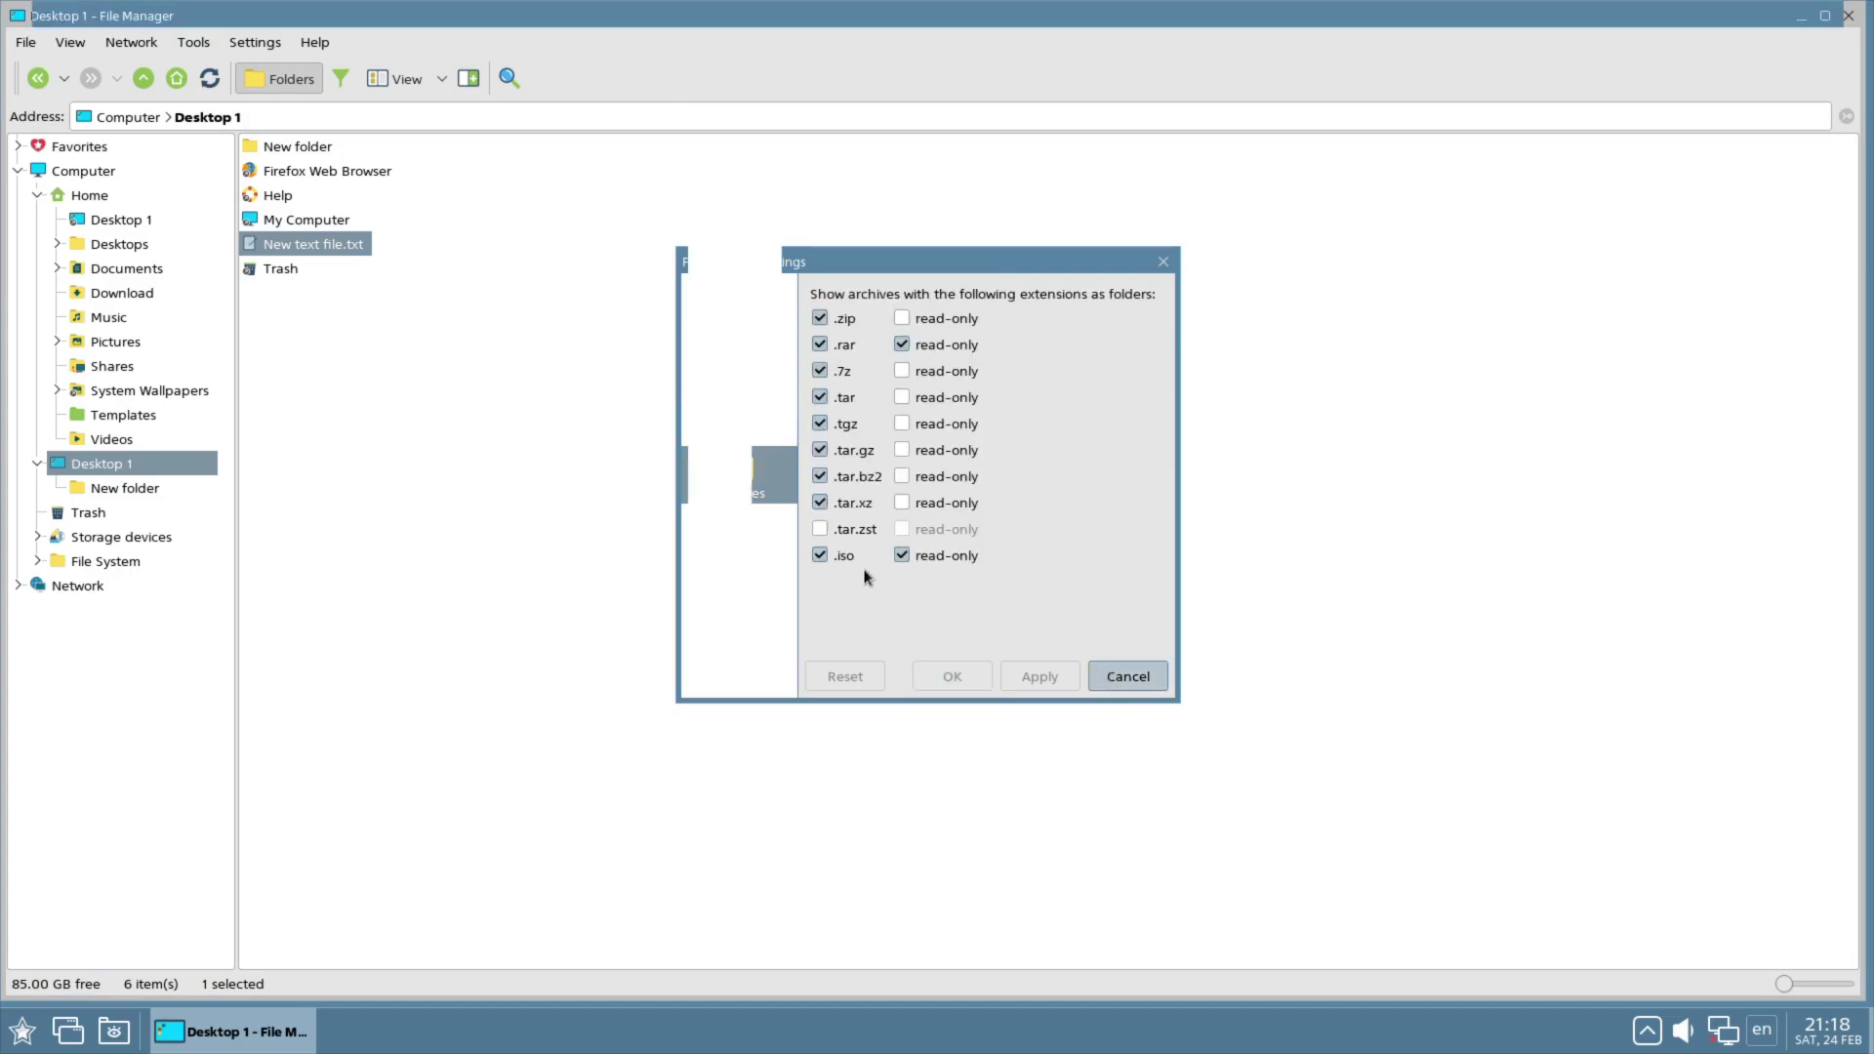
{"action": "right_click", "coordinate": [660, 468]}
{"action": "right_click", "coordinate": [554, 474]}
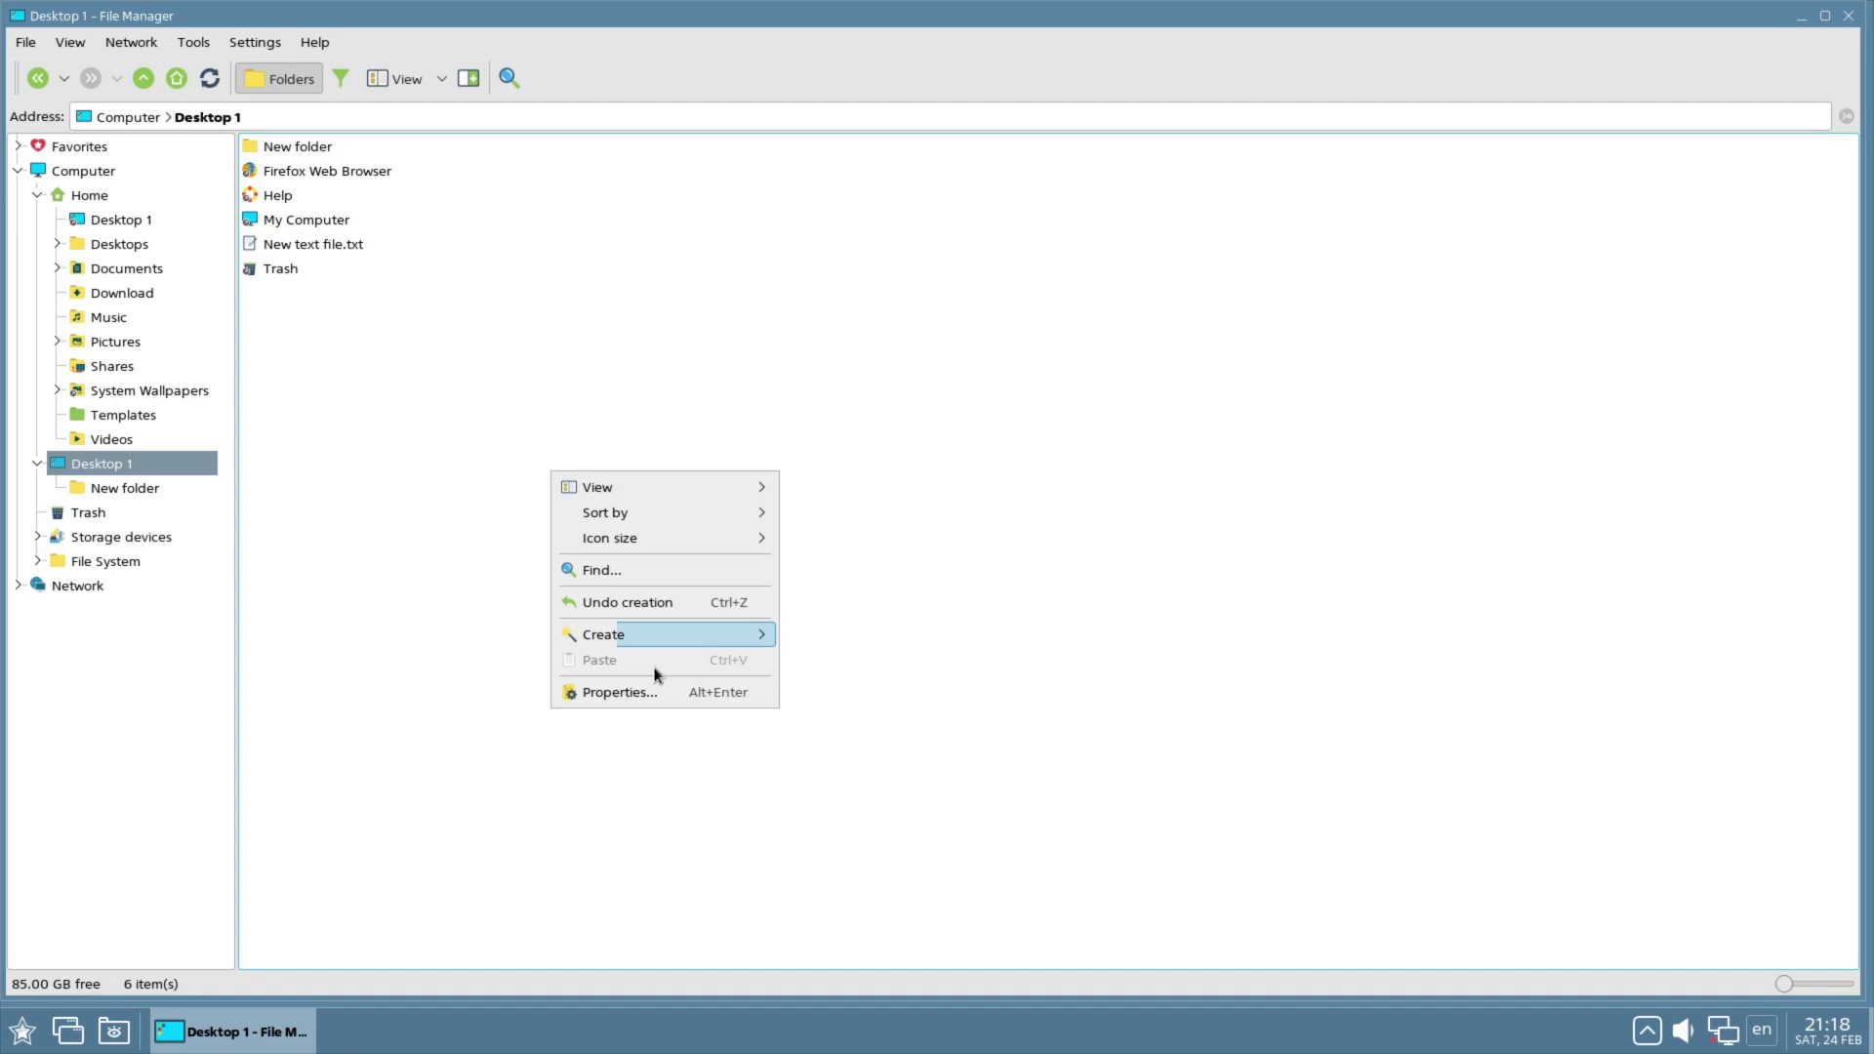
{"action": "left_click", "coordinate": [635, 682]}
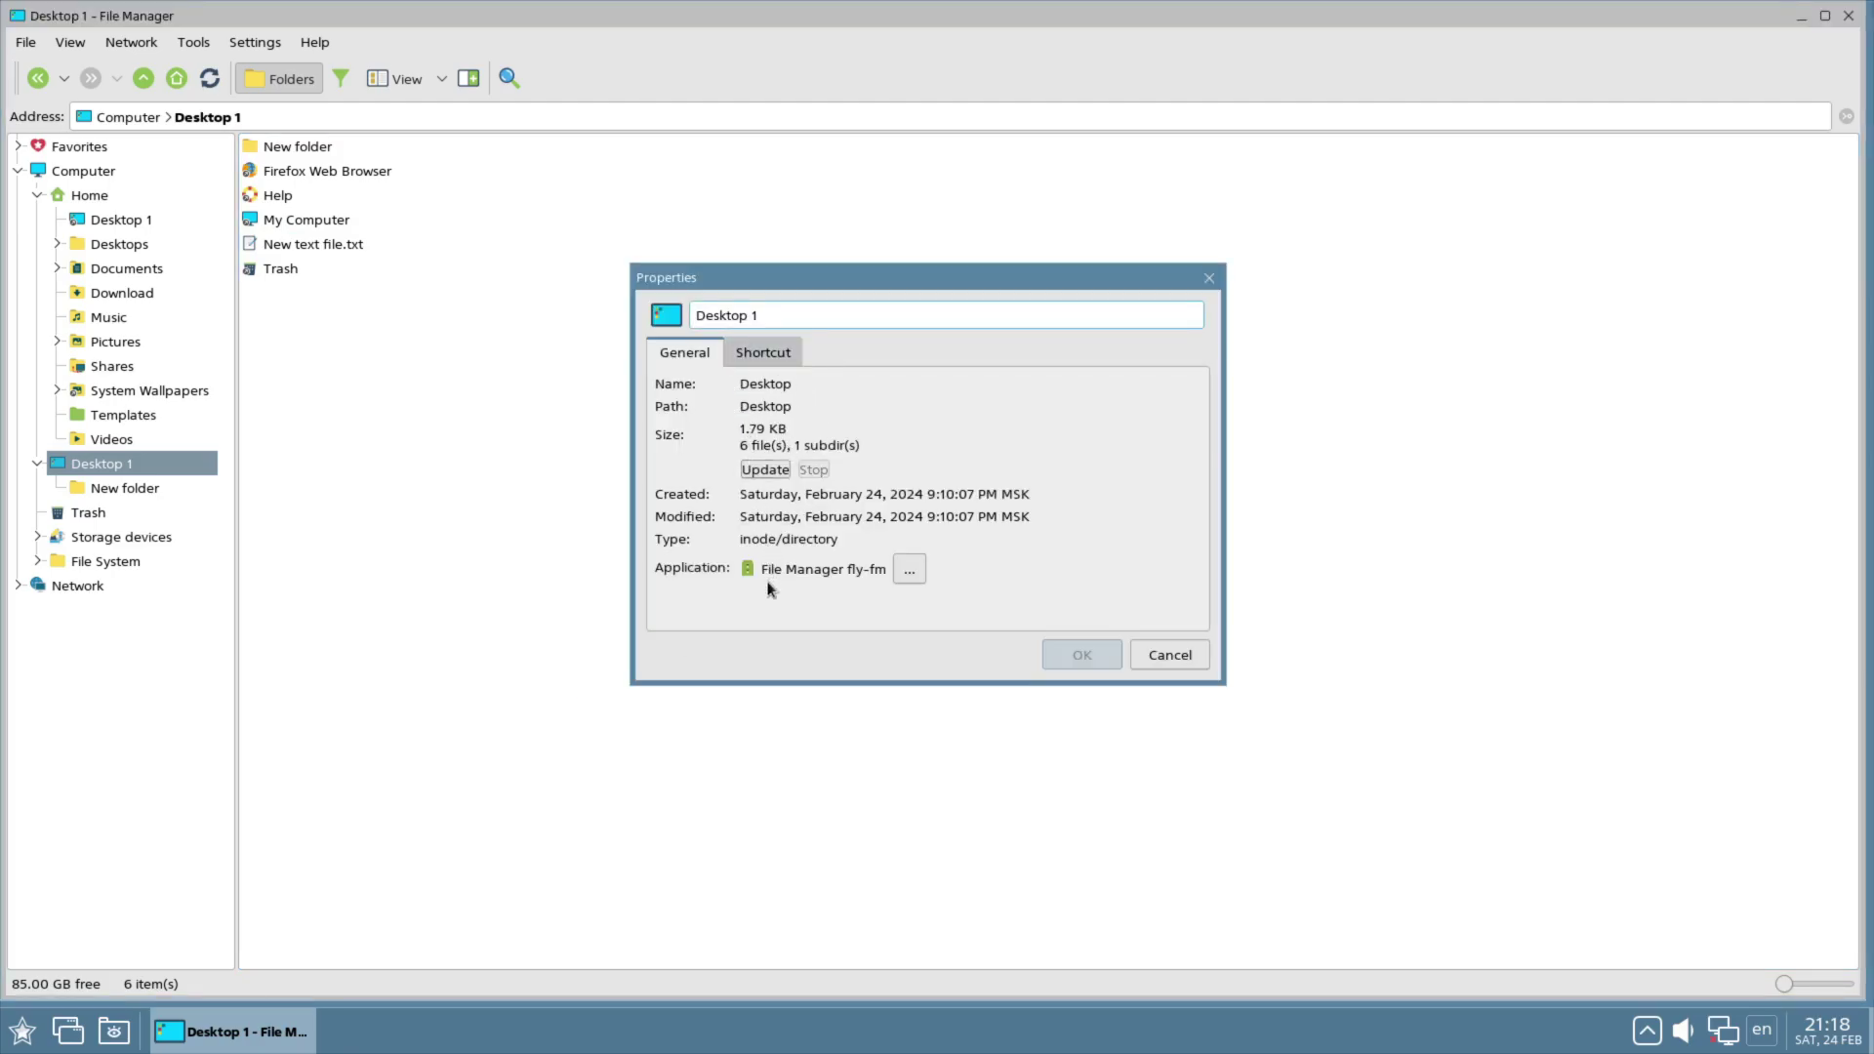
{"action": "left_click", "coordinate": [760, 355]}
{"action": "left_click", "coordinate": [672, 349]}
{"action": "left_click", "coordinate": [764, 354]}
{"action": "left_click", "coordinate": [705, 359]}
Step: Close Desktop 1 properties, show hidden files, and switch the side panel to a places list
{"action": "left_click", "coordinate": [1174, 654]}
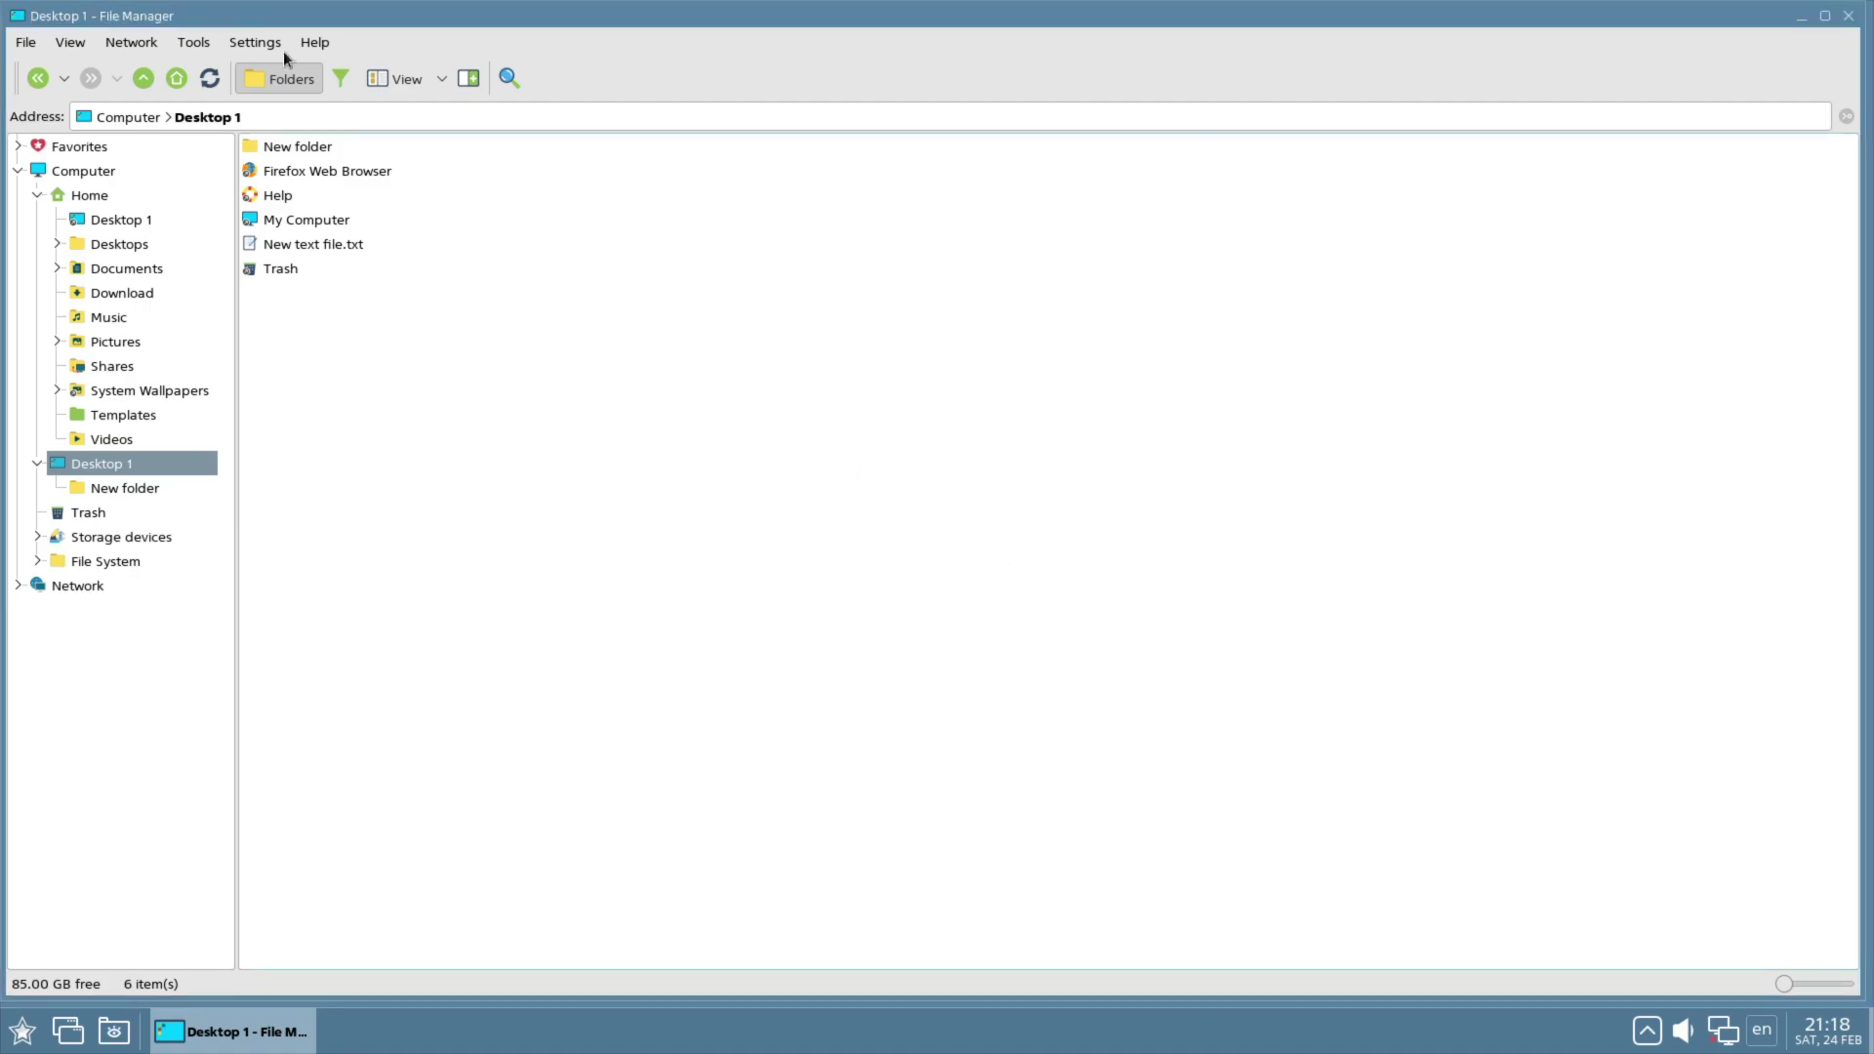
{"action": "left_click", "coordinate": [74, 44]}
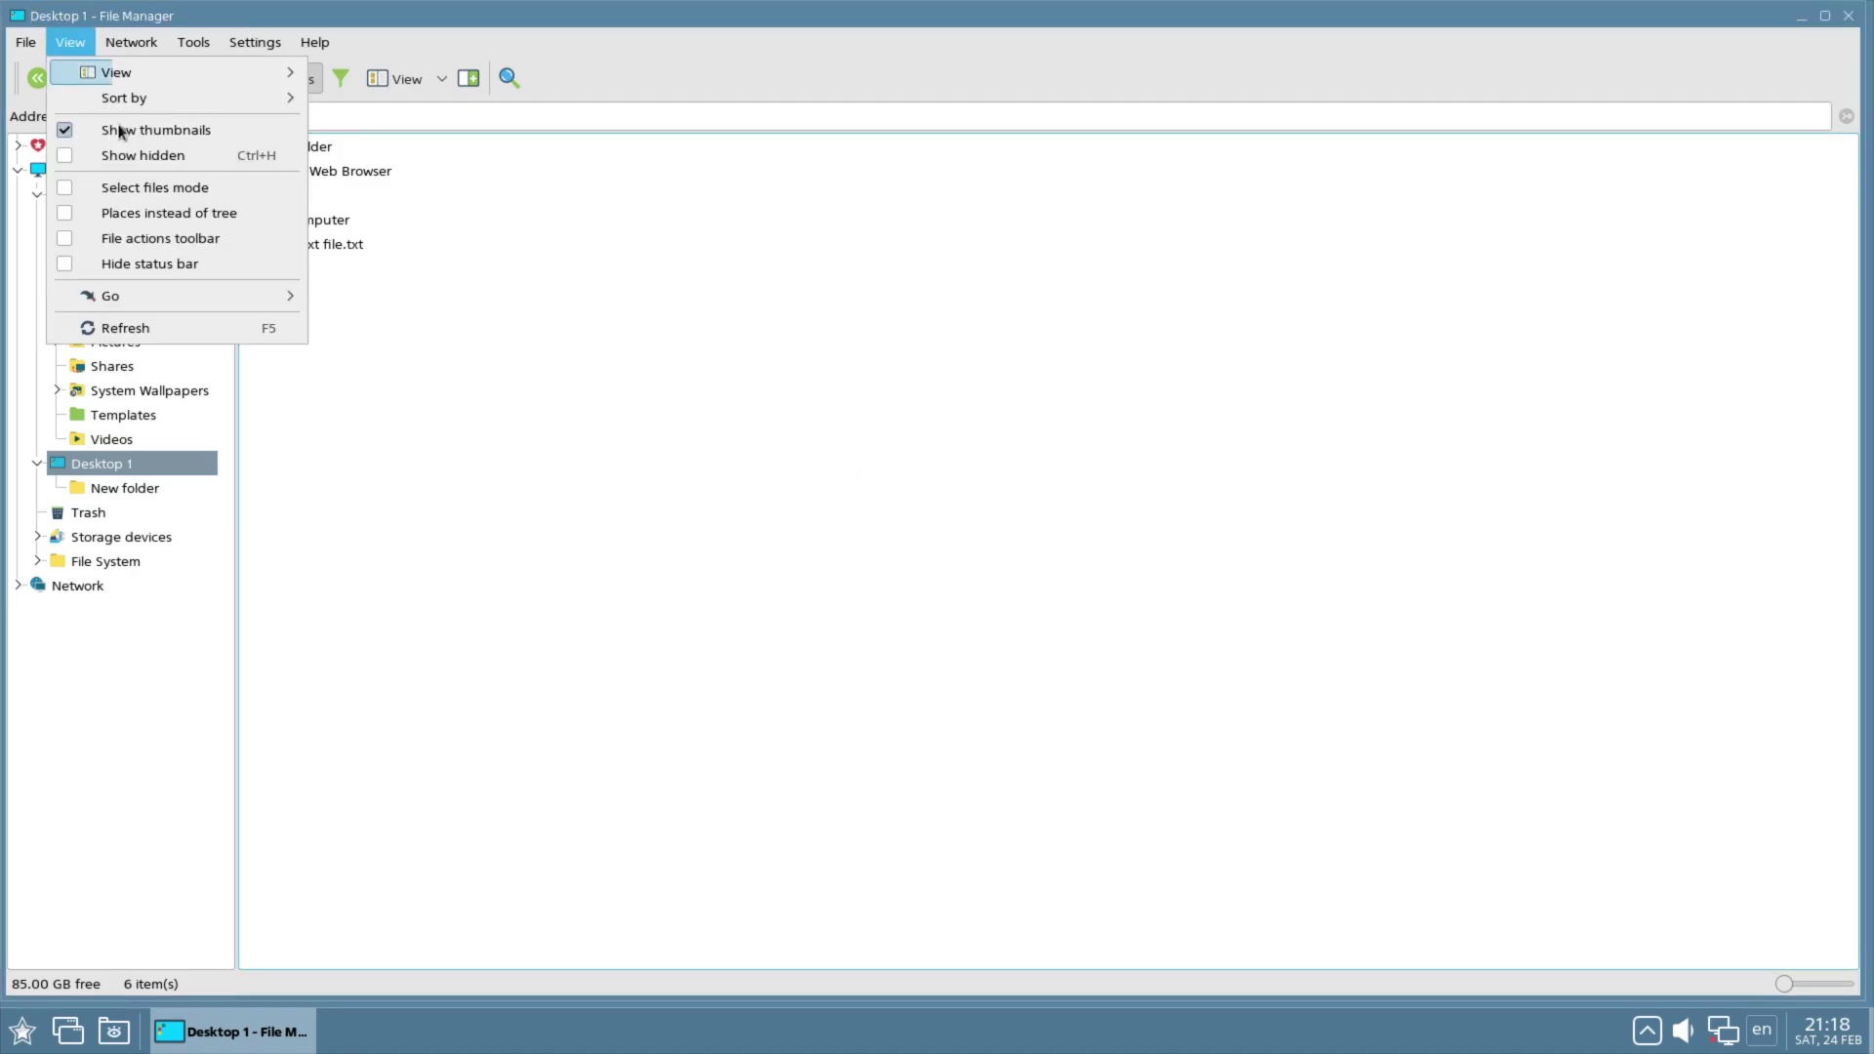
{"action": "left_click", "coordinate": [149, 155]}
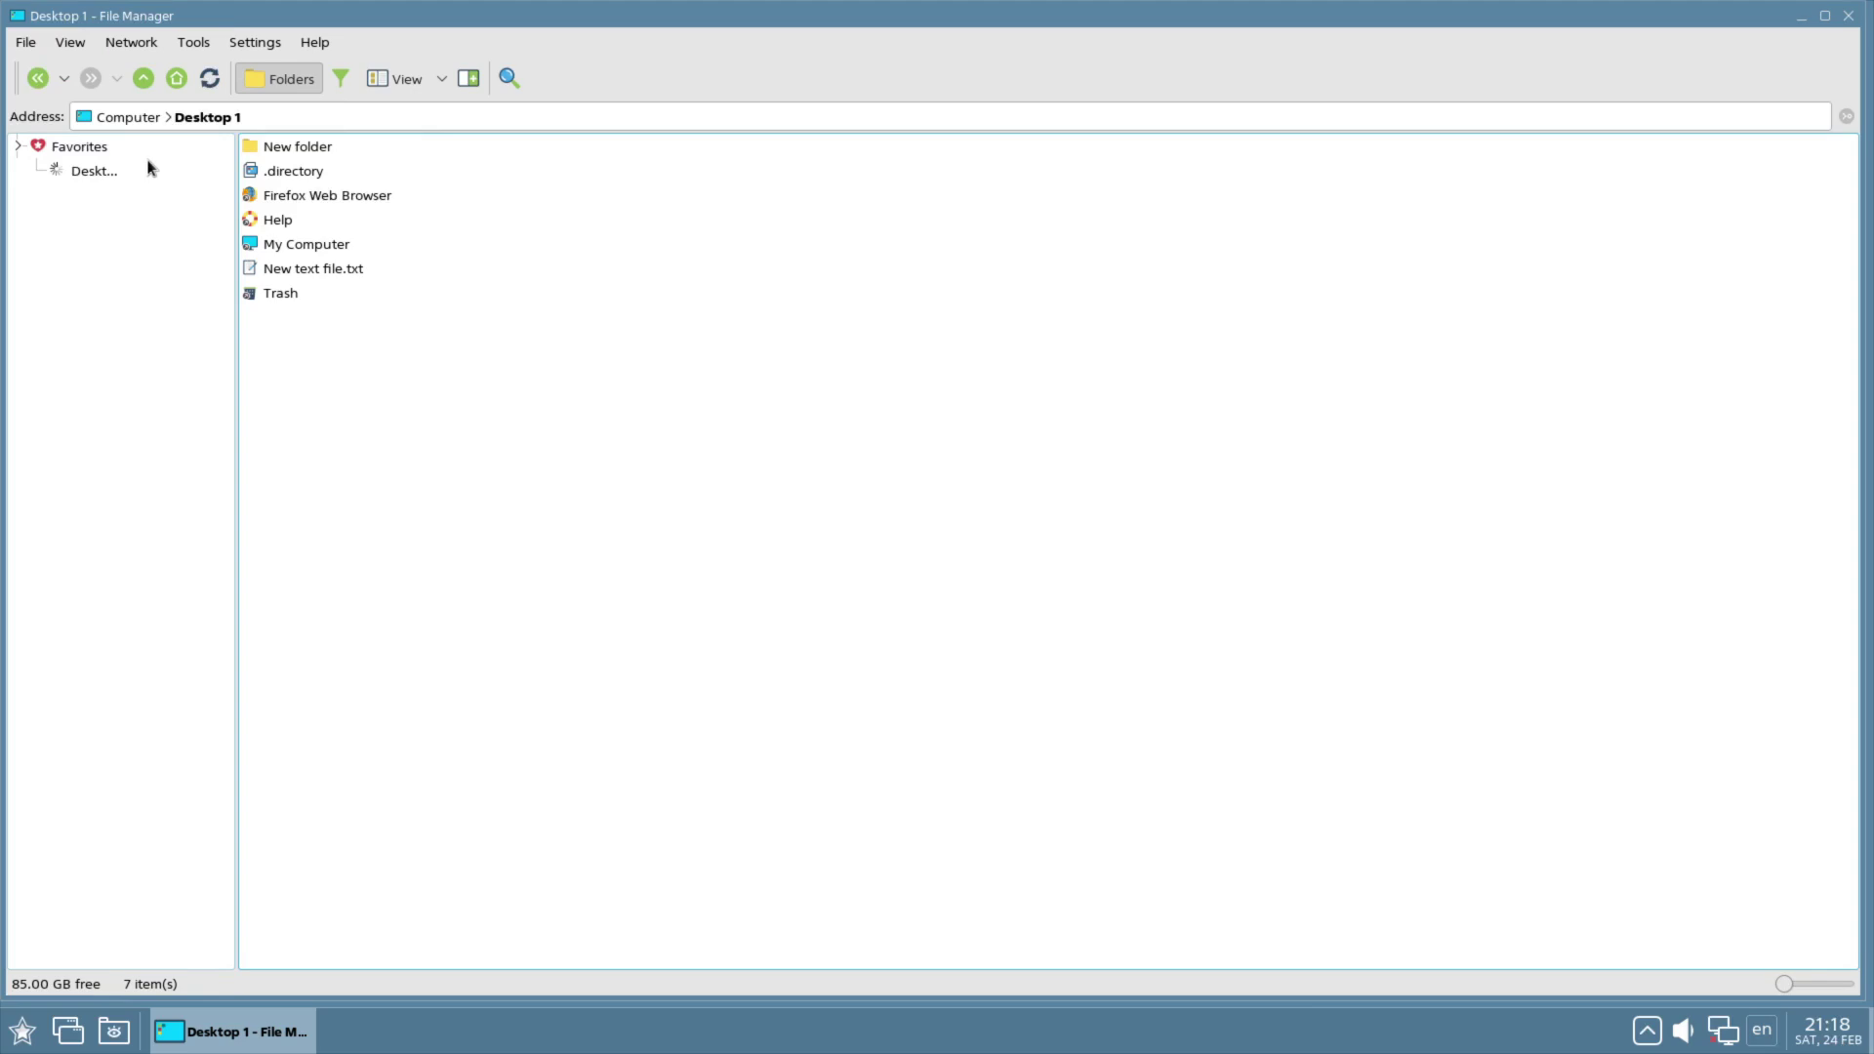
{"action": "left_click", "coordinate": [80, 46]}
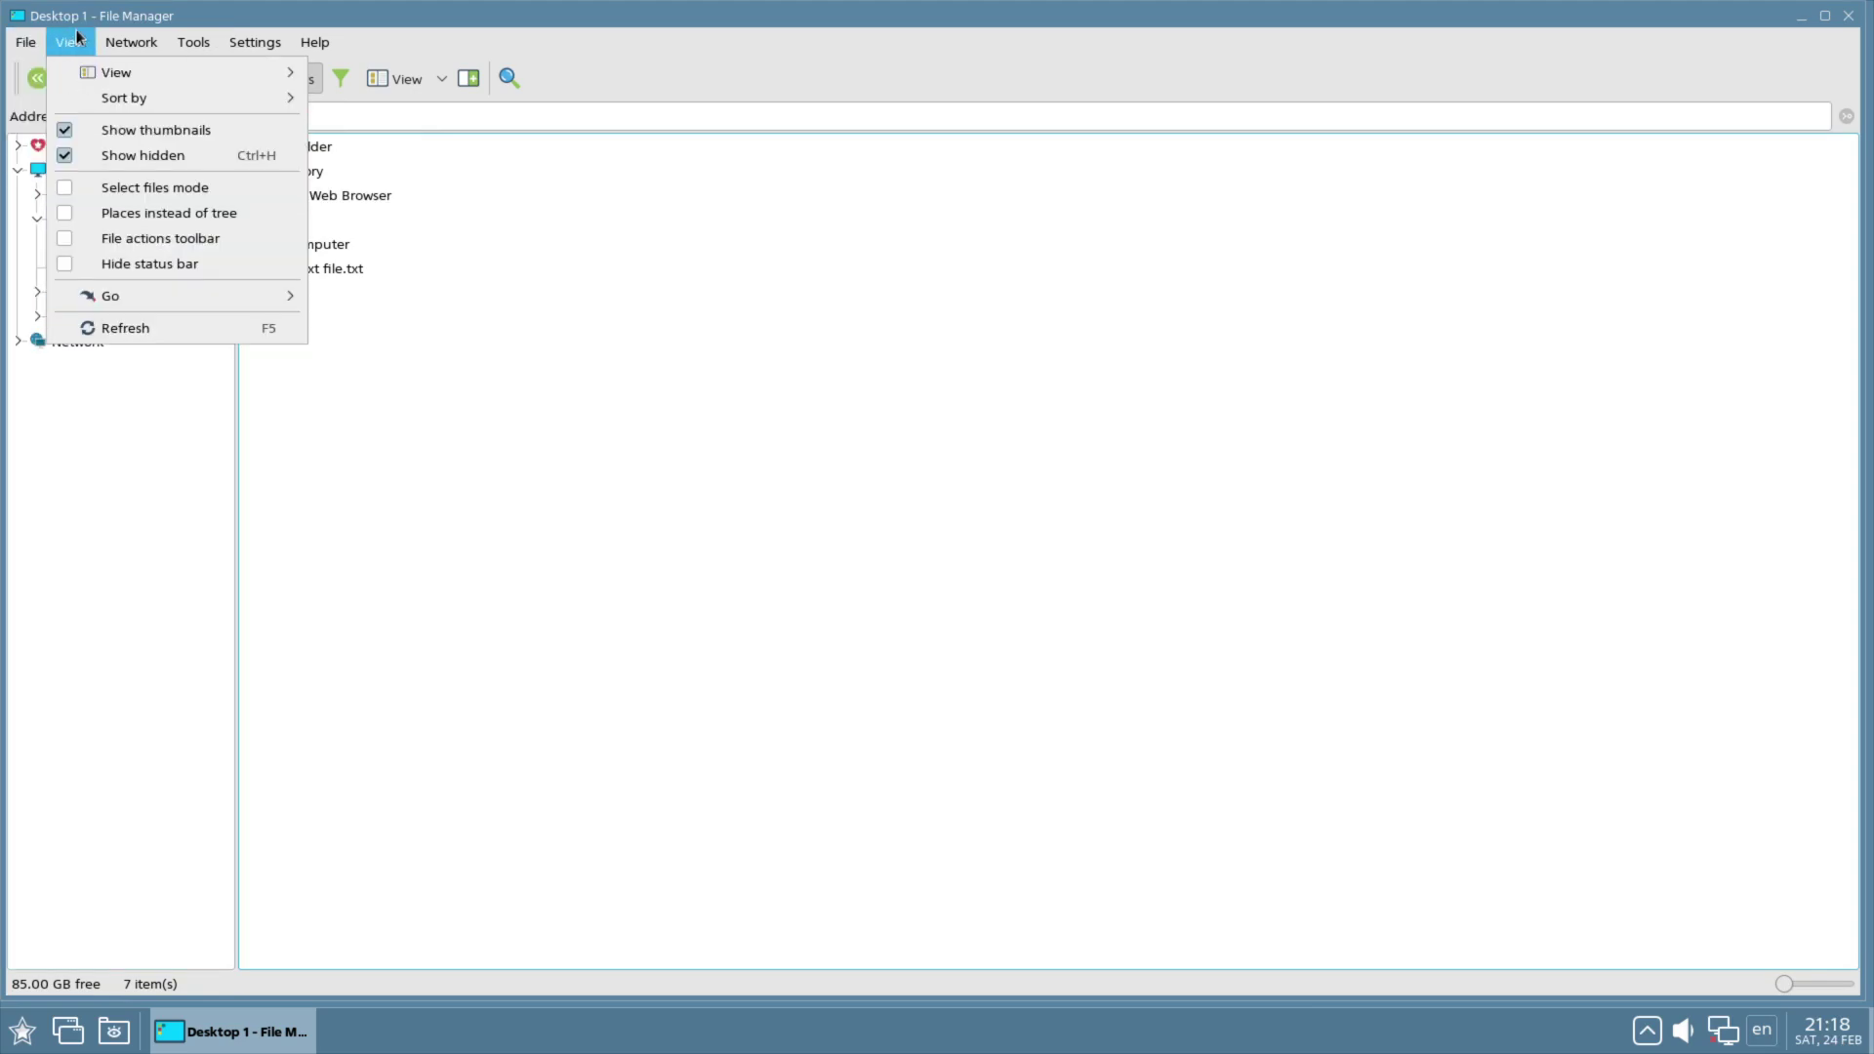
{"action": "left_click", "coordinate": [190, 213]}
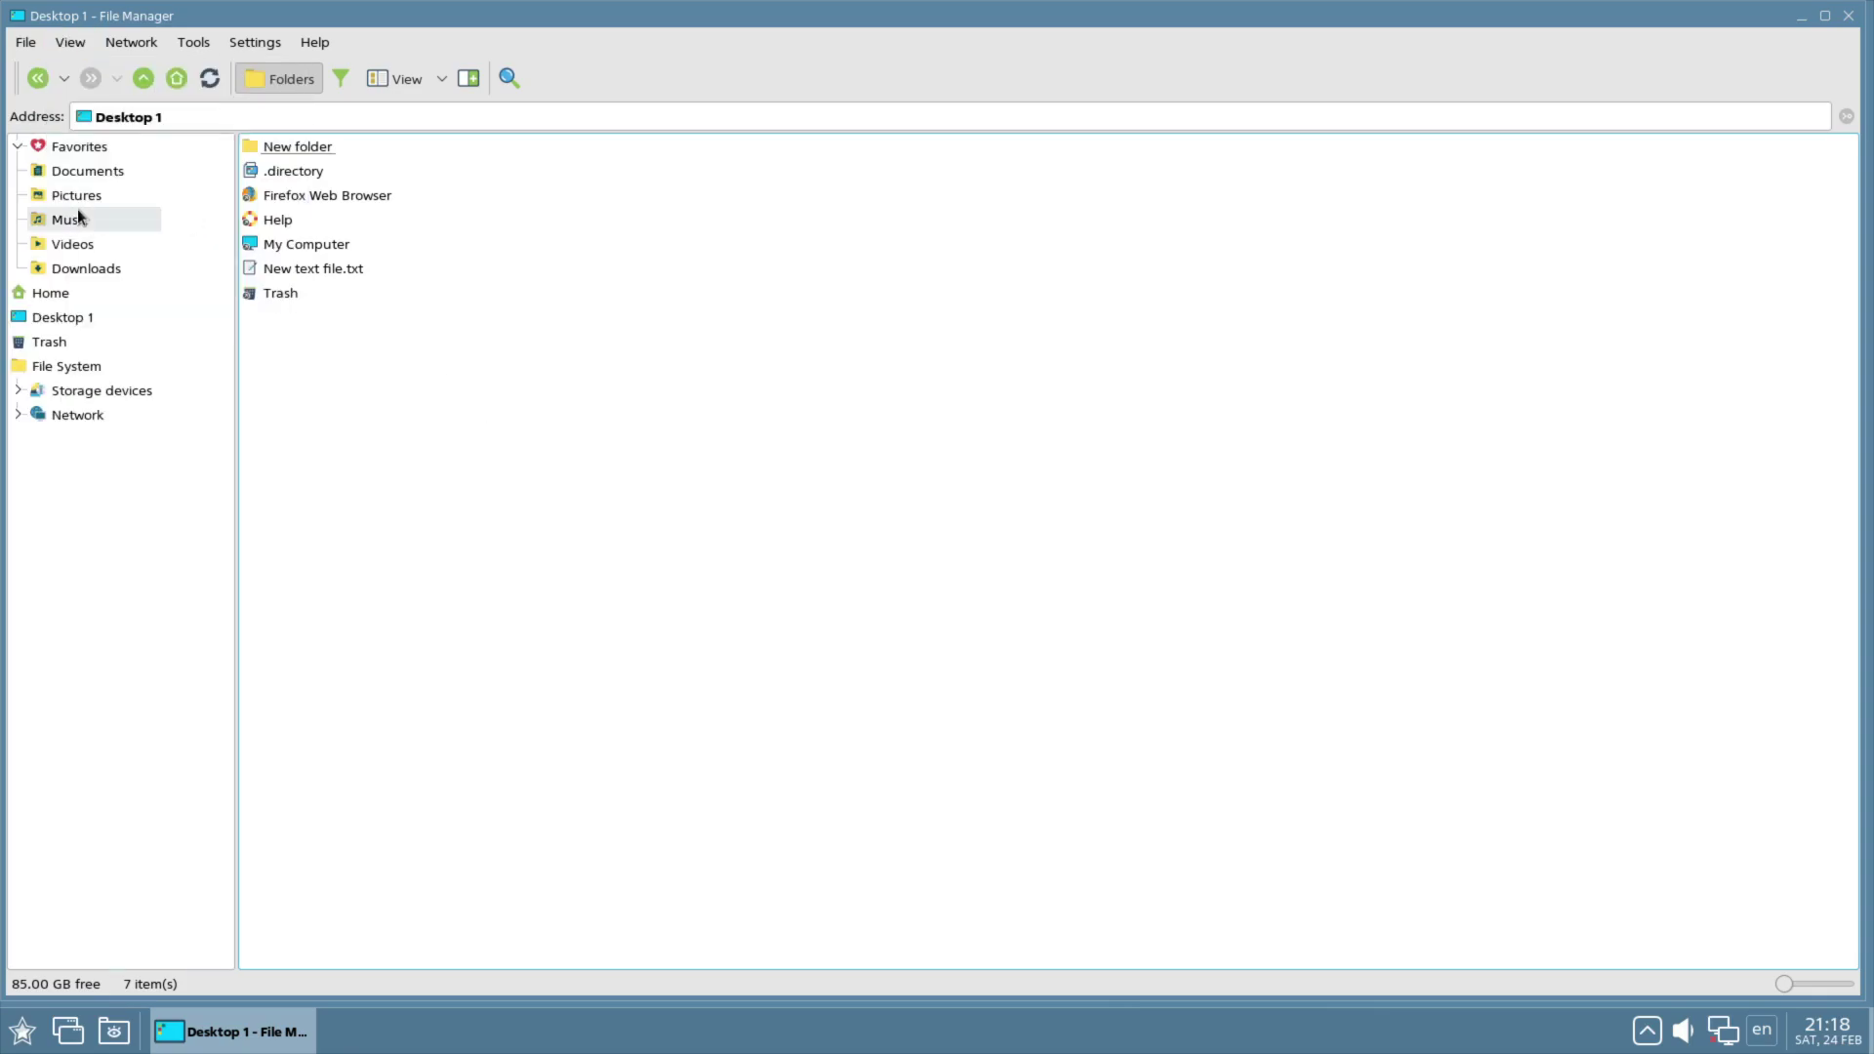
Step: Check the Help menu and view mode choices unchanged, then close the file manager
{"action": "left_click", "coordinate": [322, 41]}
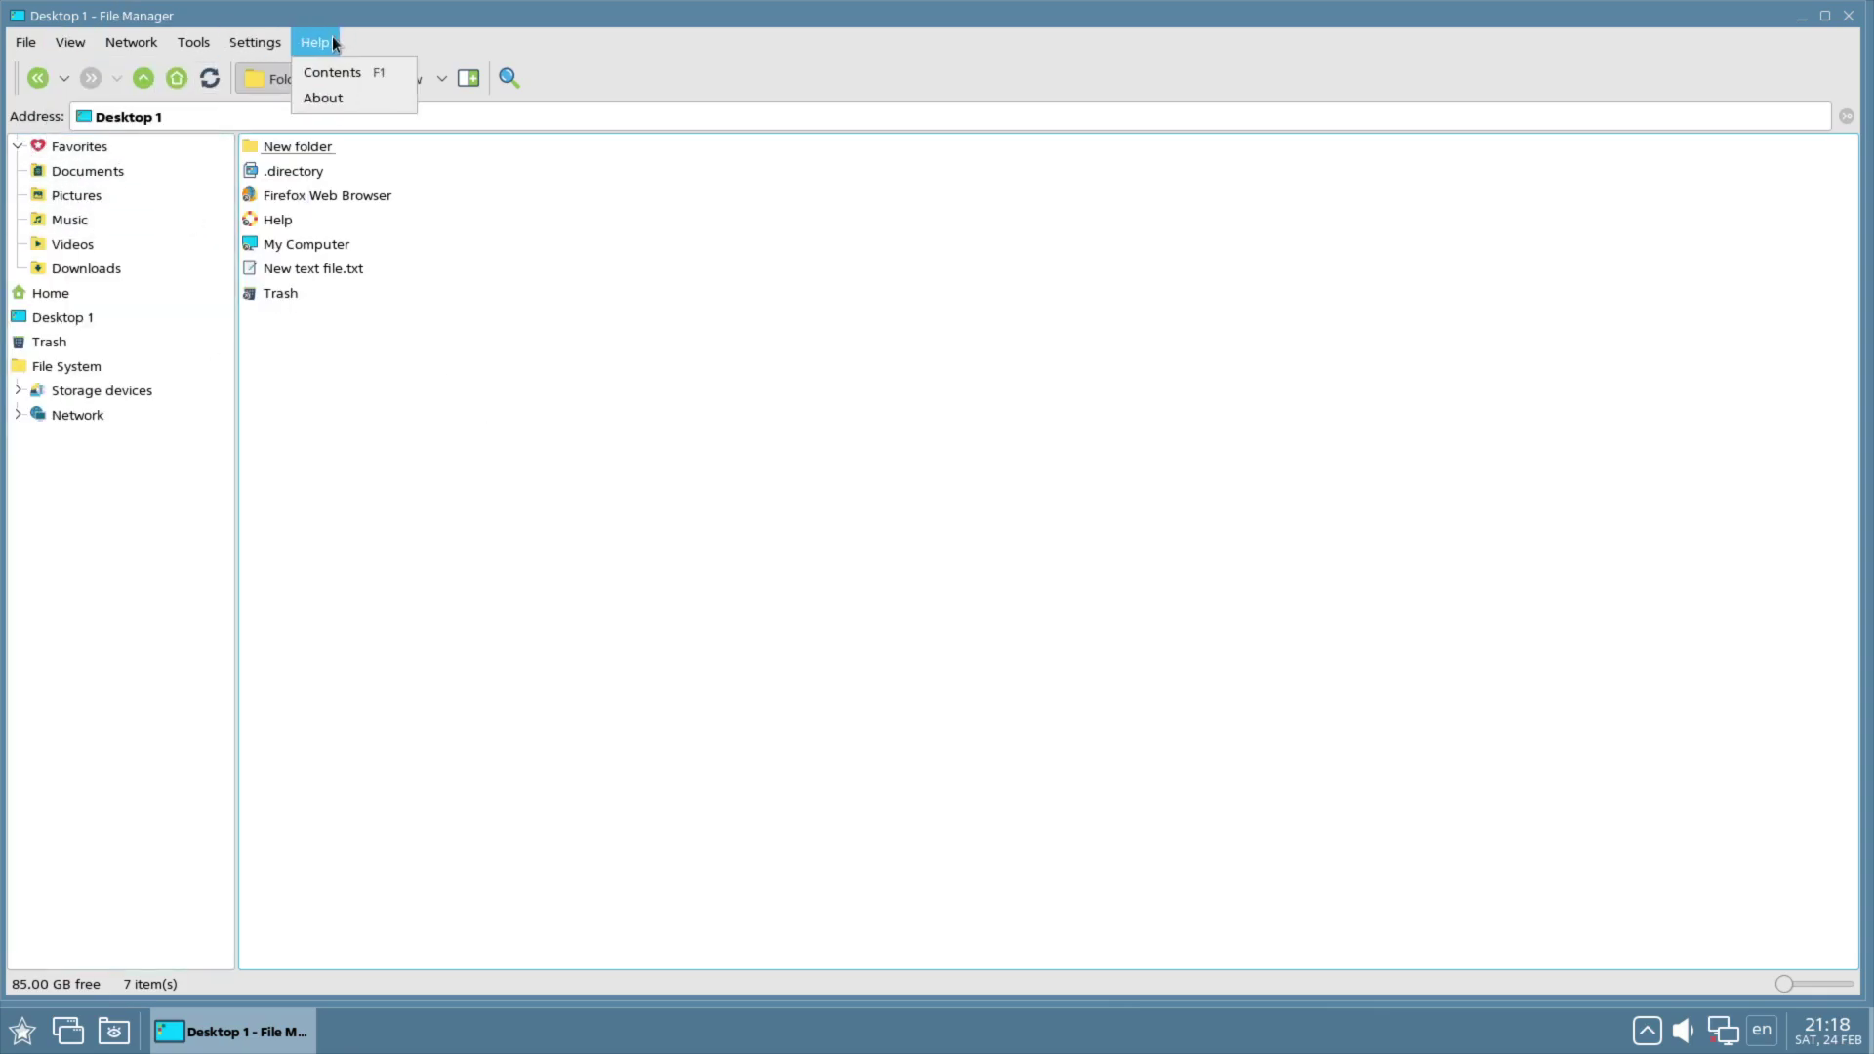
{"action": "left_click", "coordinate": [332, 39]}
{"action": "left_click", "coordinate": [442, 78]}
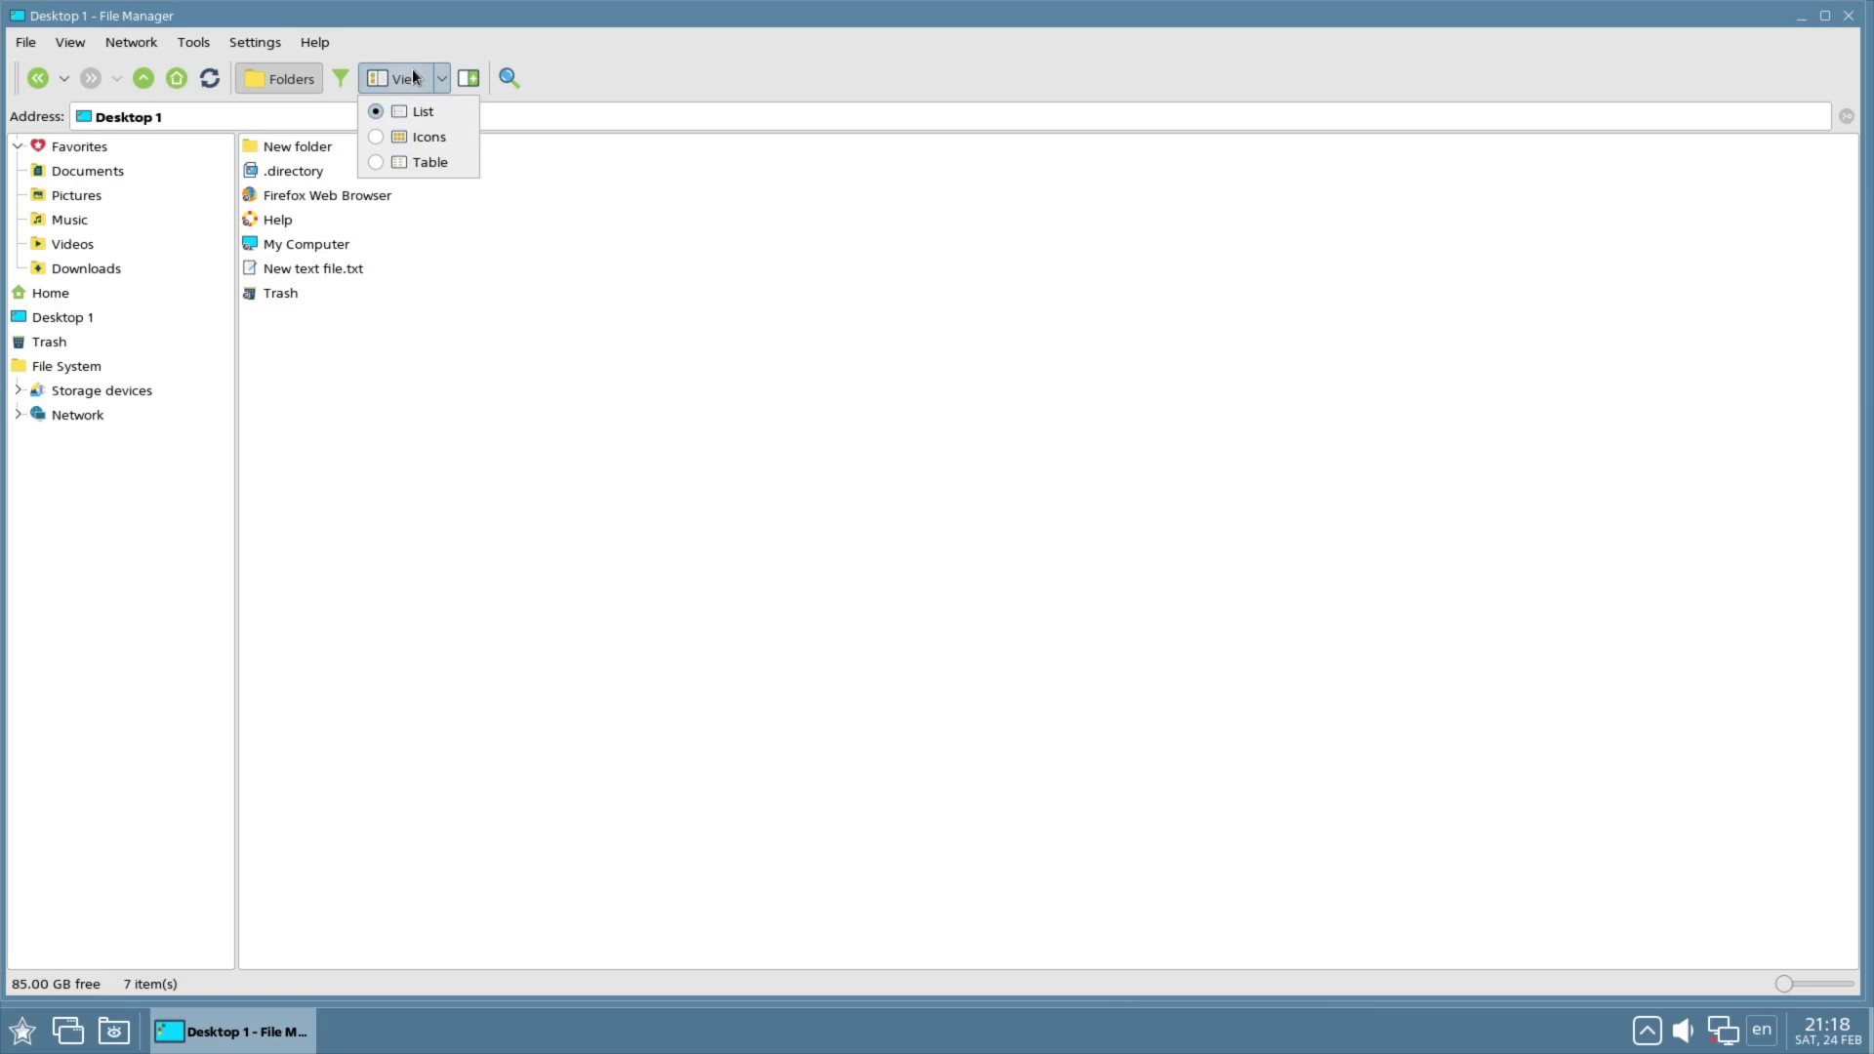
{"action": "left_click", "coordinate": [545, 76]}
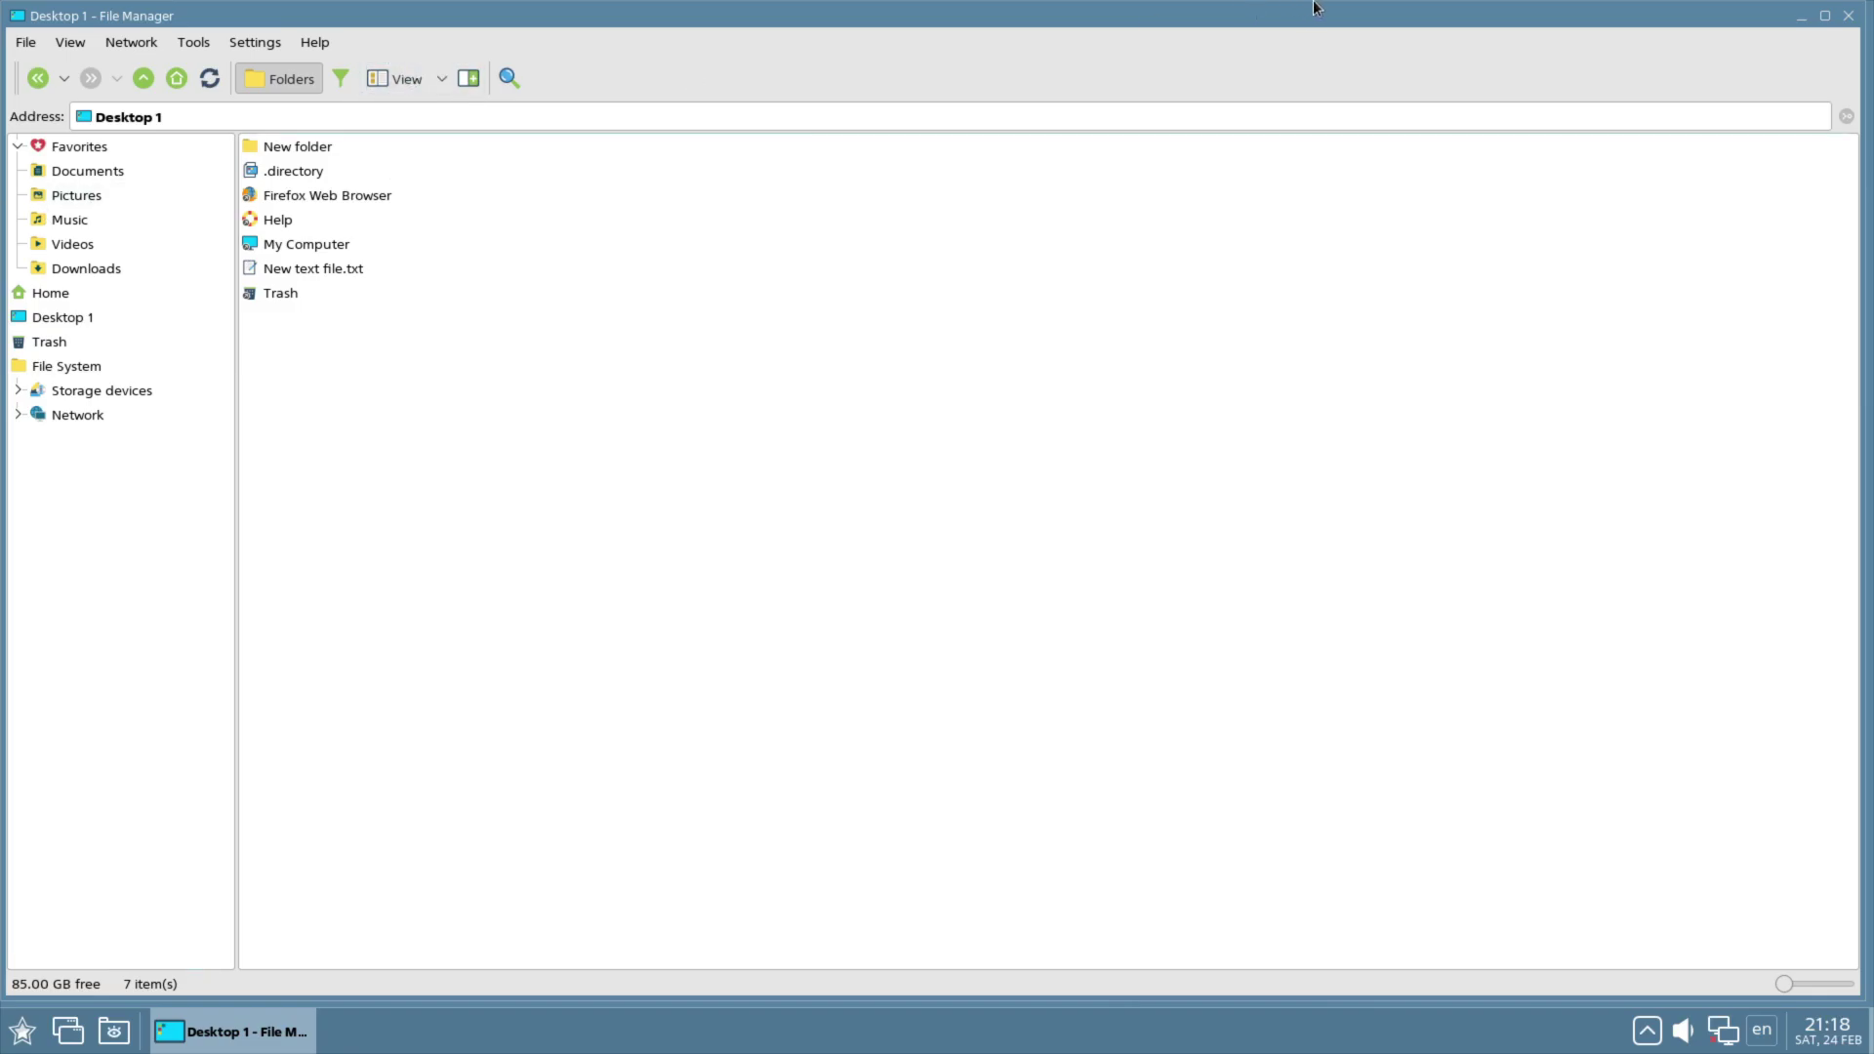
{"action": "left_click", "coordinate": [1851, 14]}
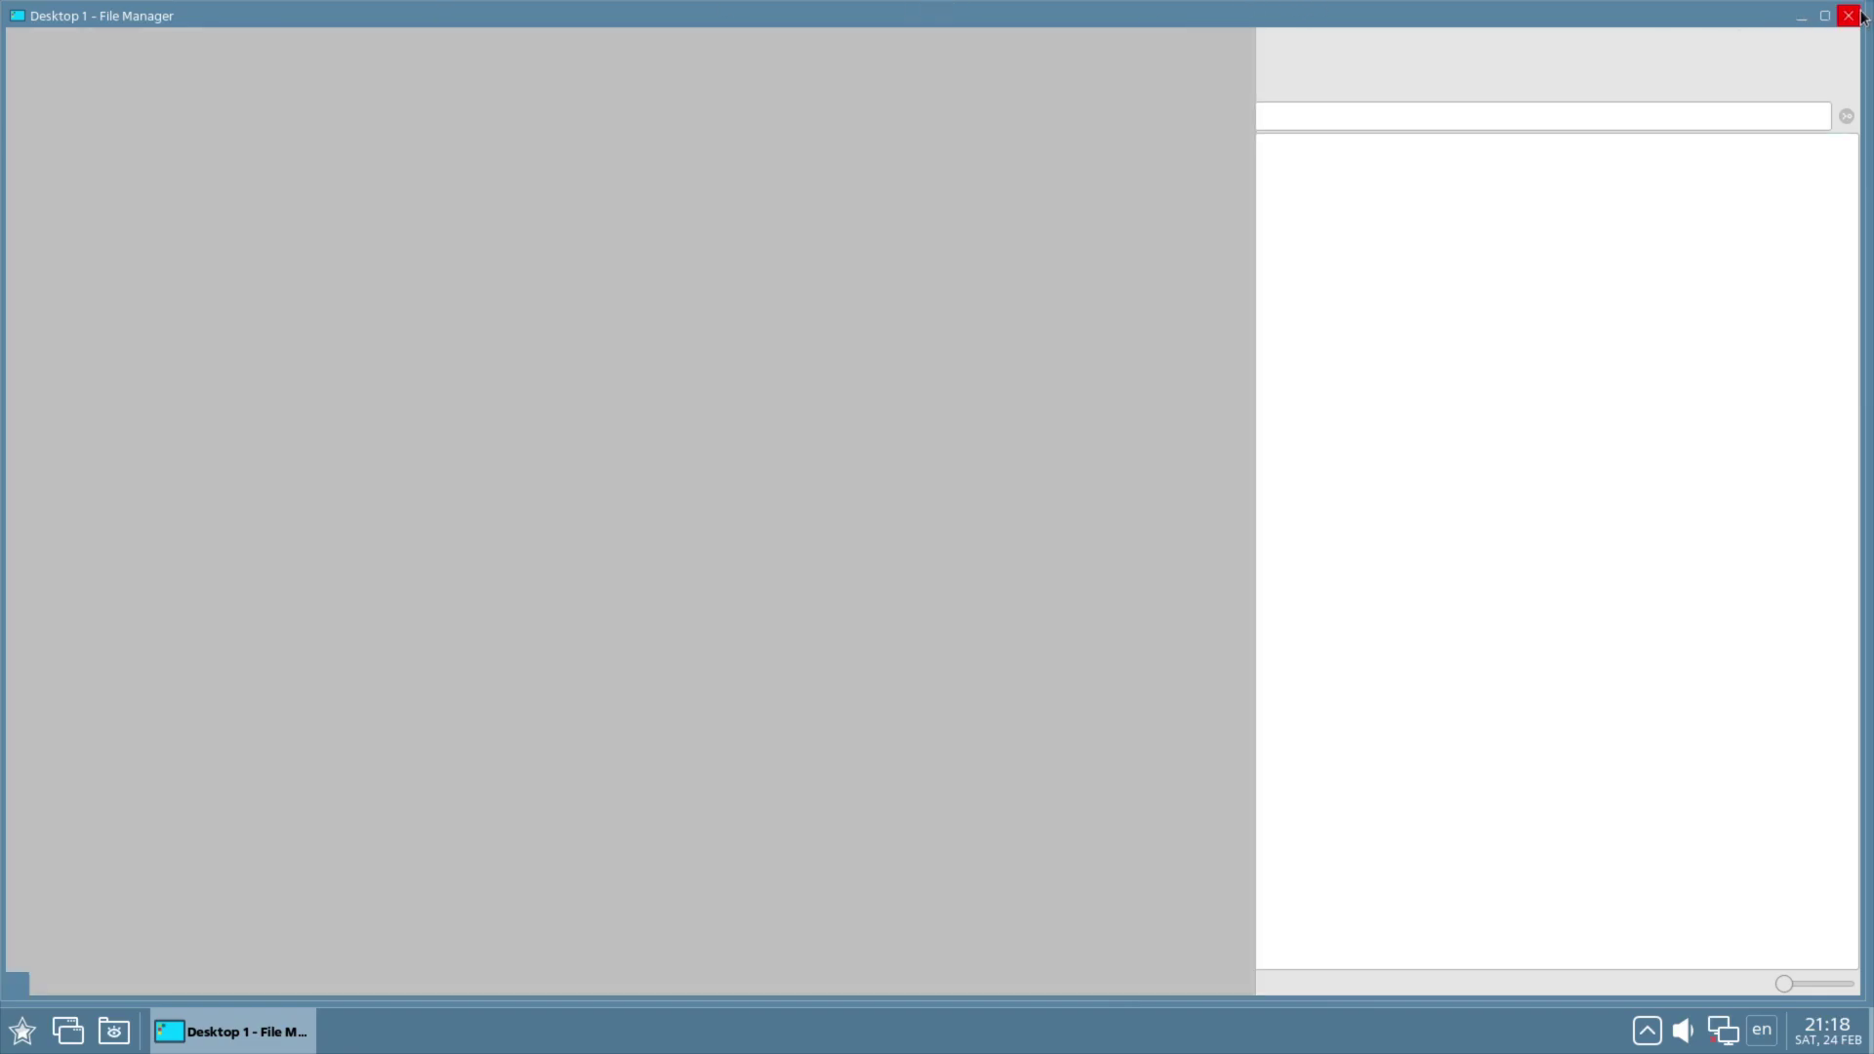
{"action": "left_click", "coordinate": [21, 1031]}
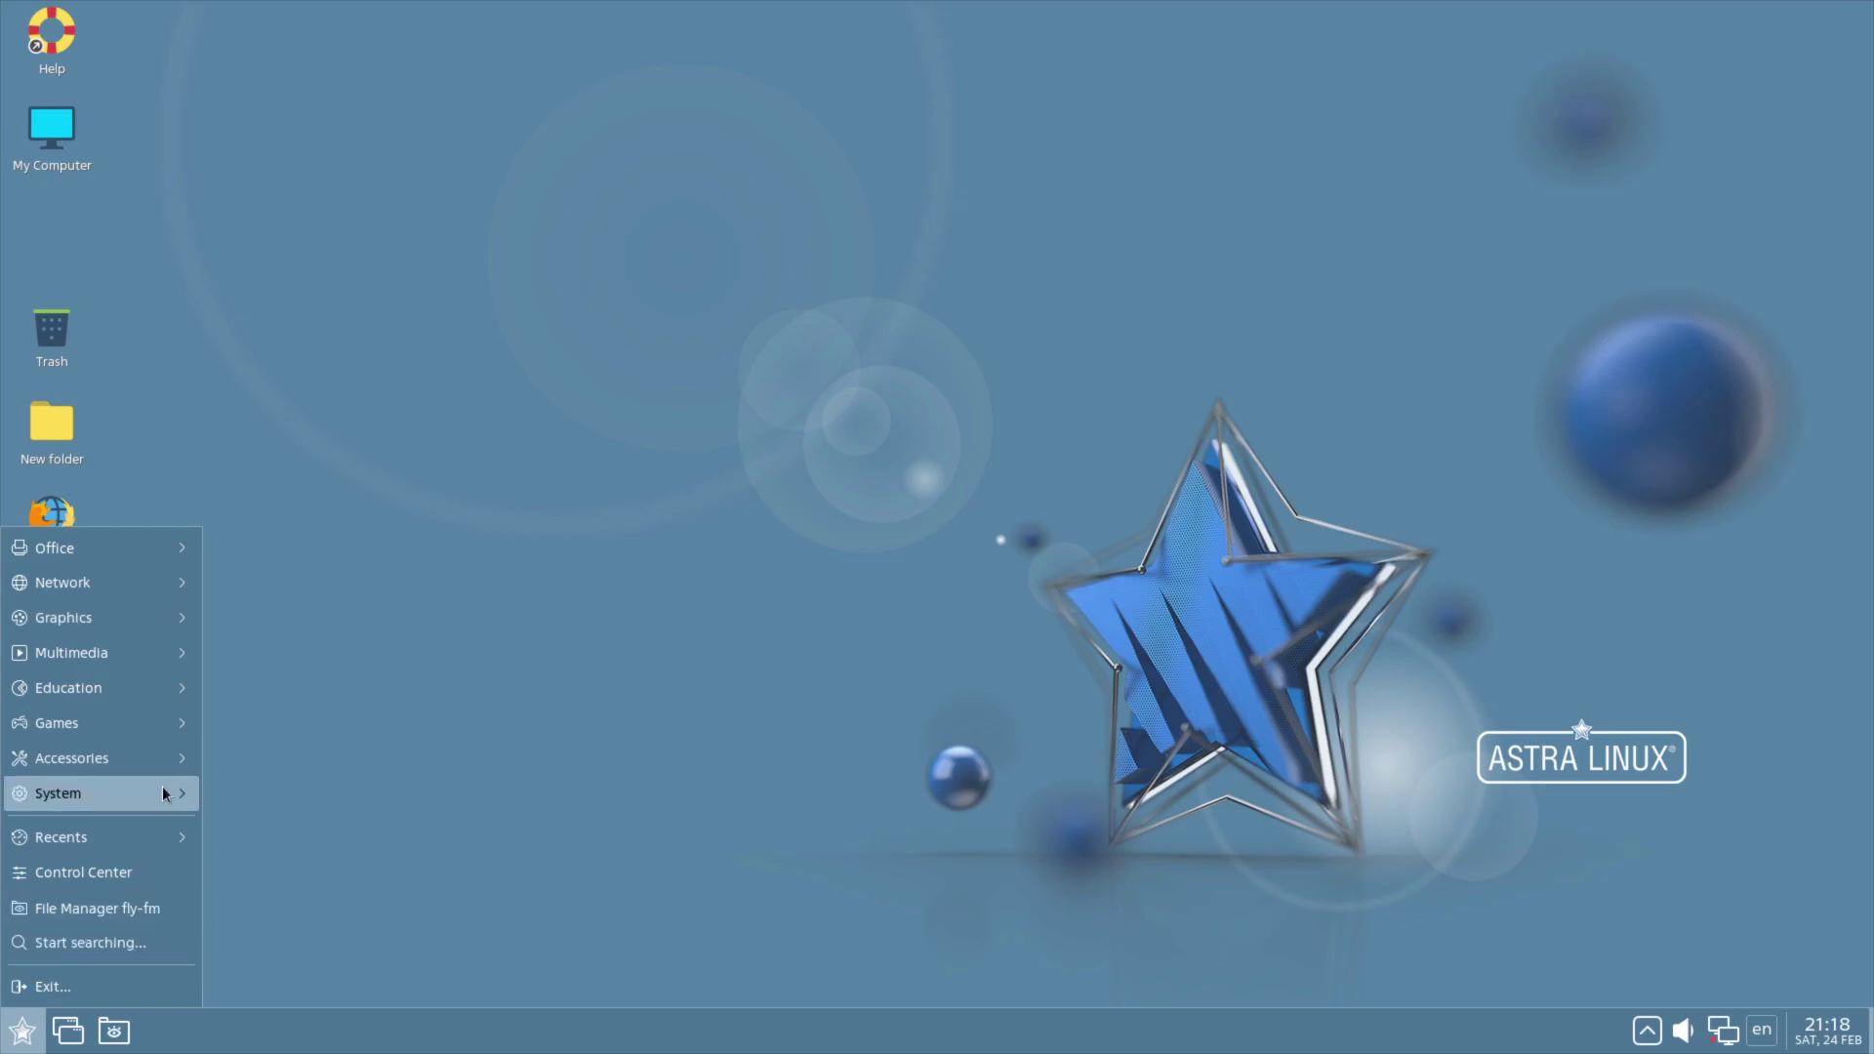
{"action": "mouse_move", "coordinate": [164, 794]}
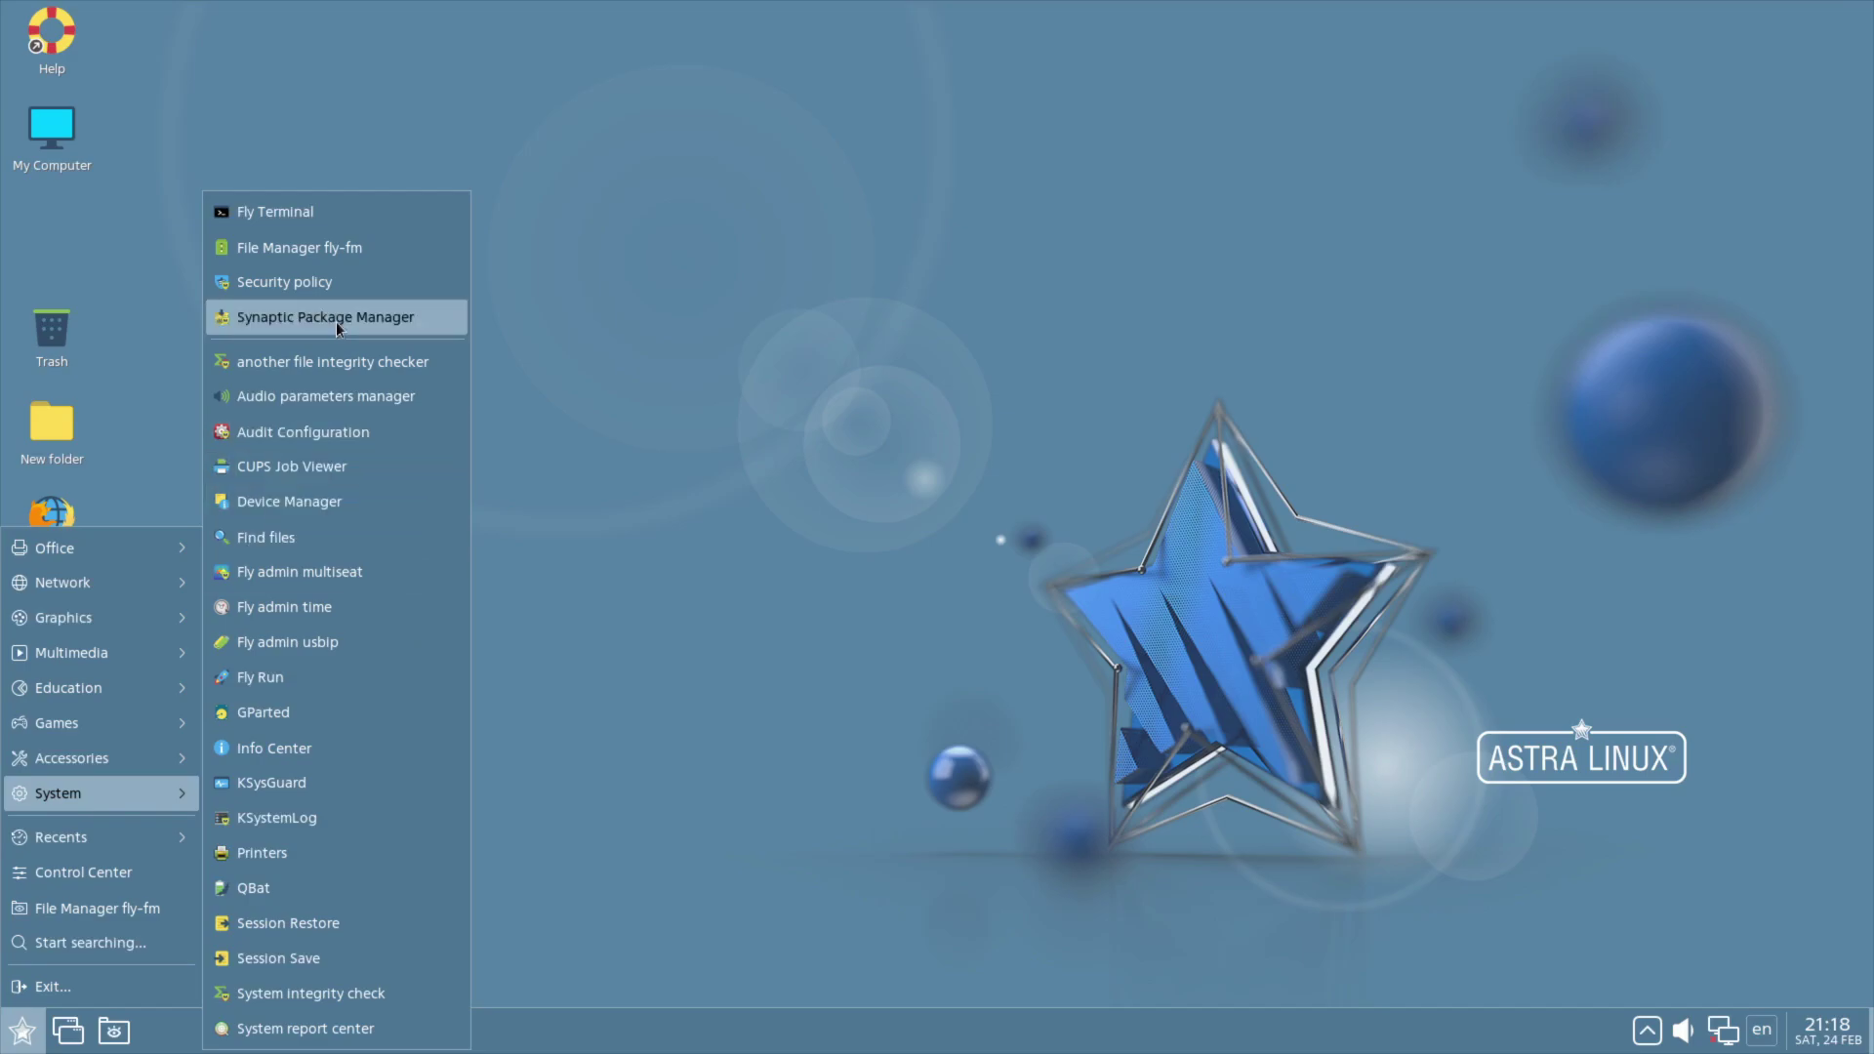
{"action": "left_click", "coordinate": [335, 320]}
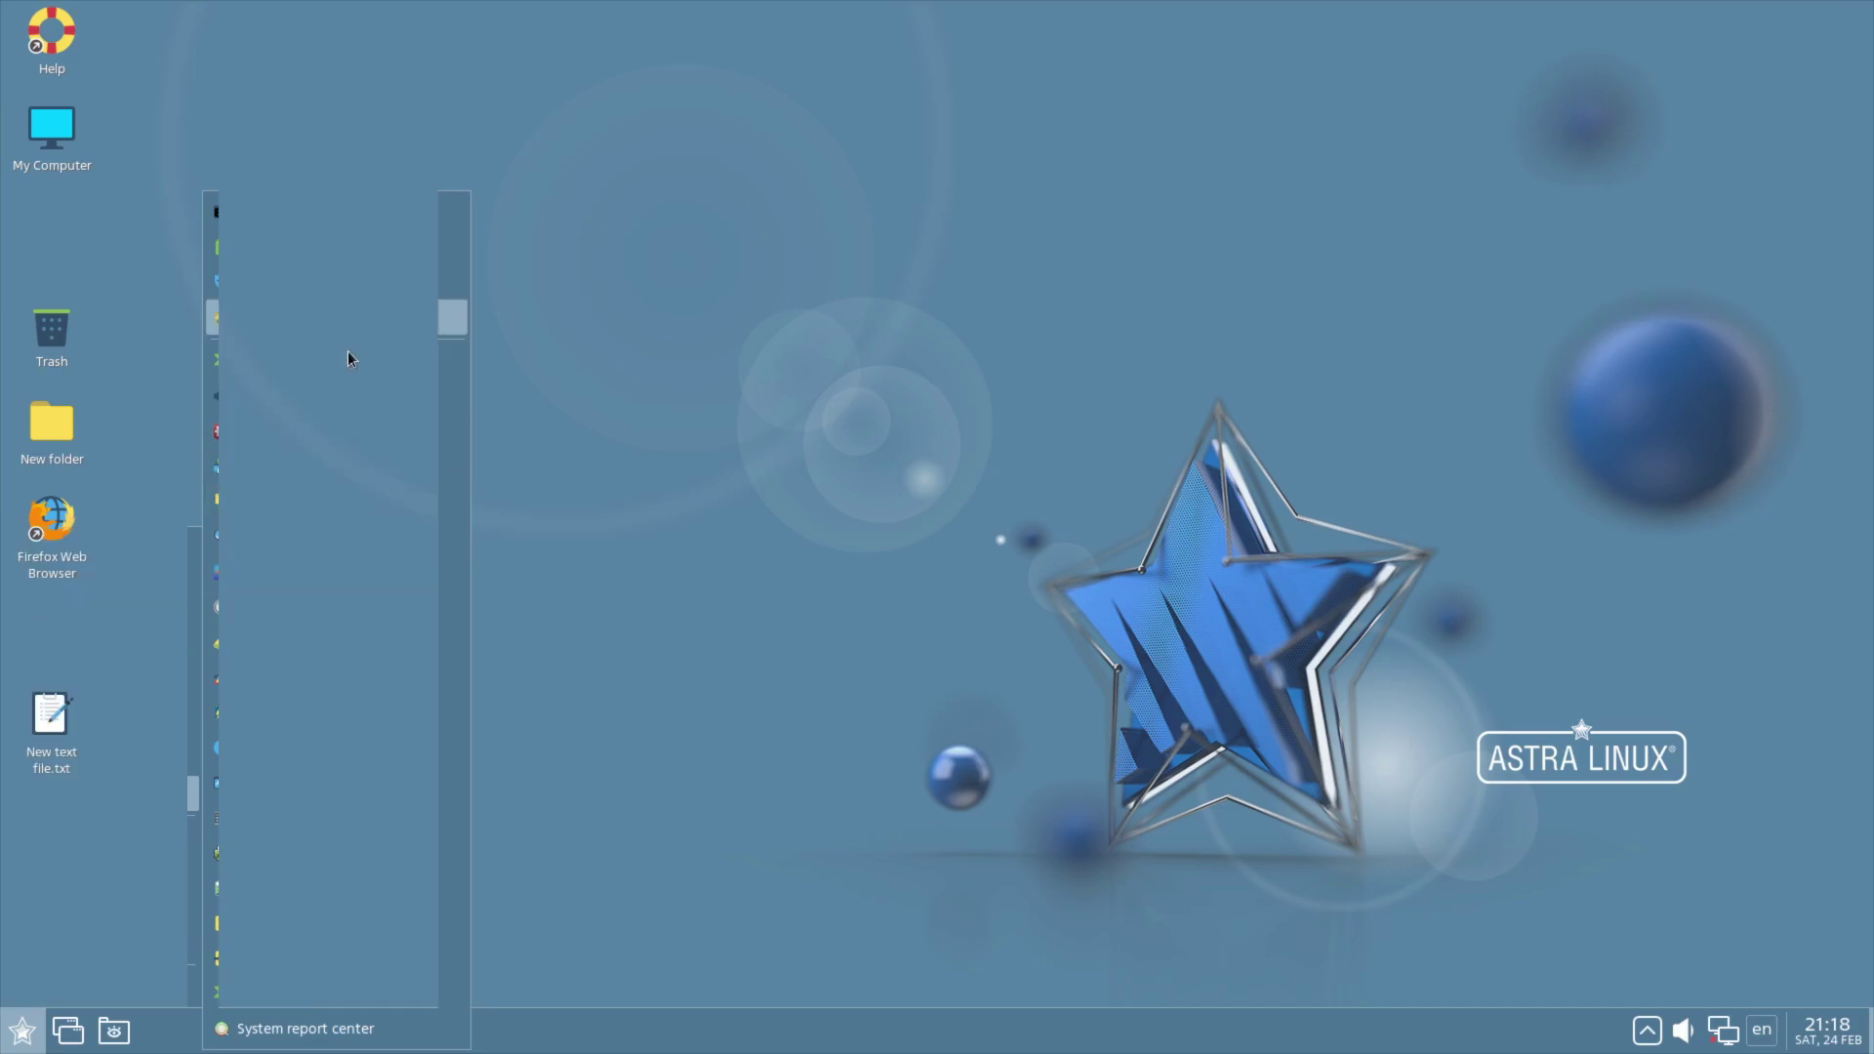
{"action": "type", "text": "****"}
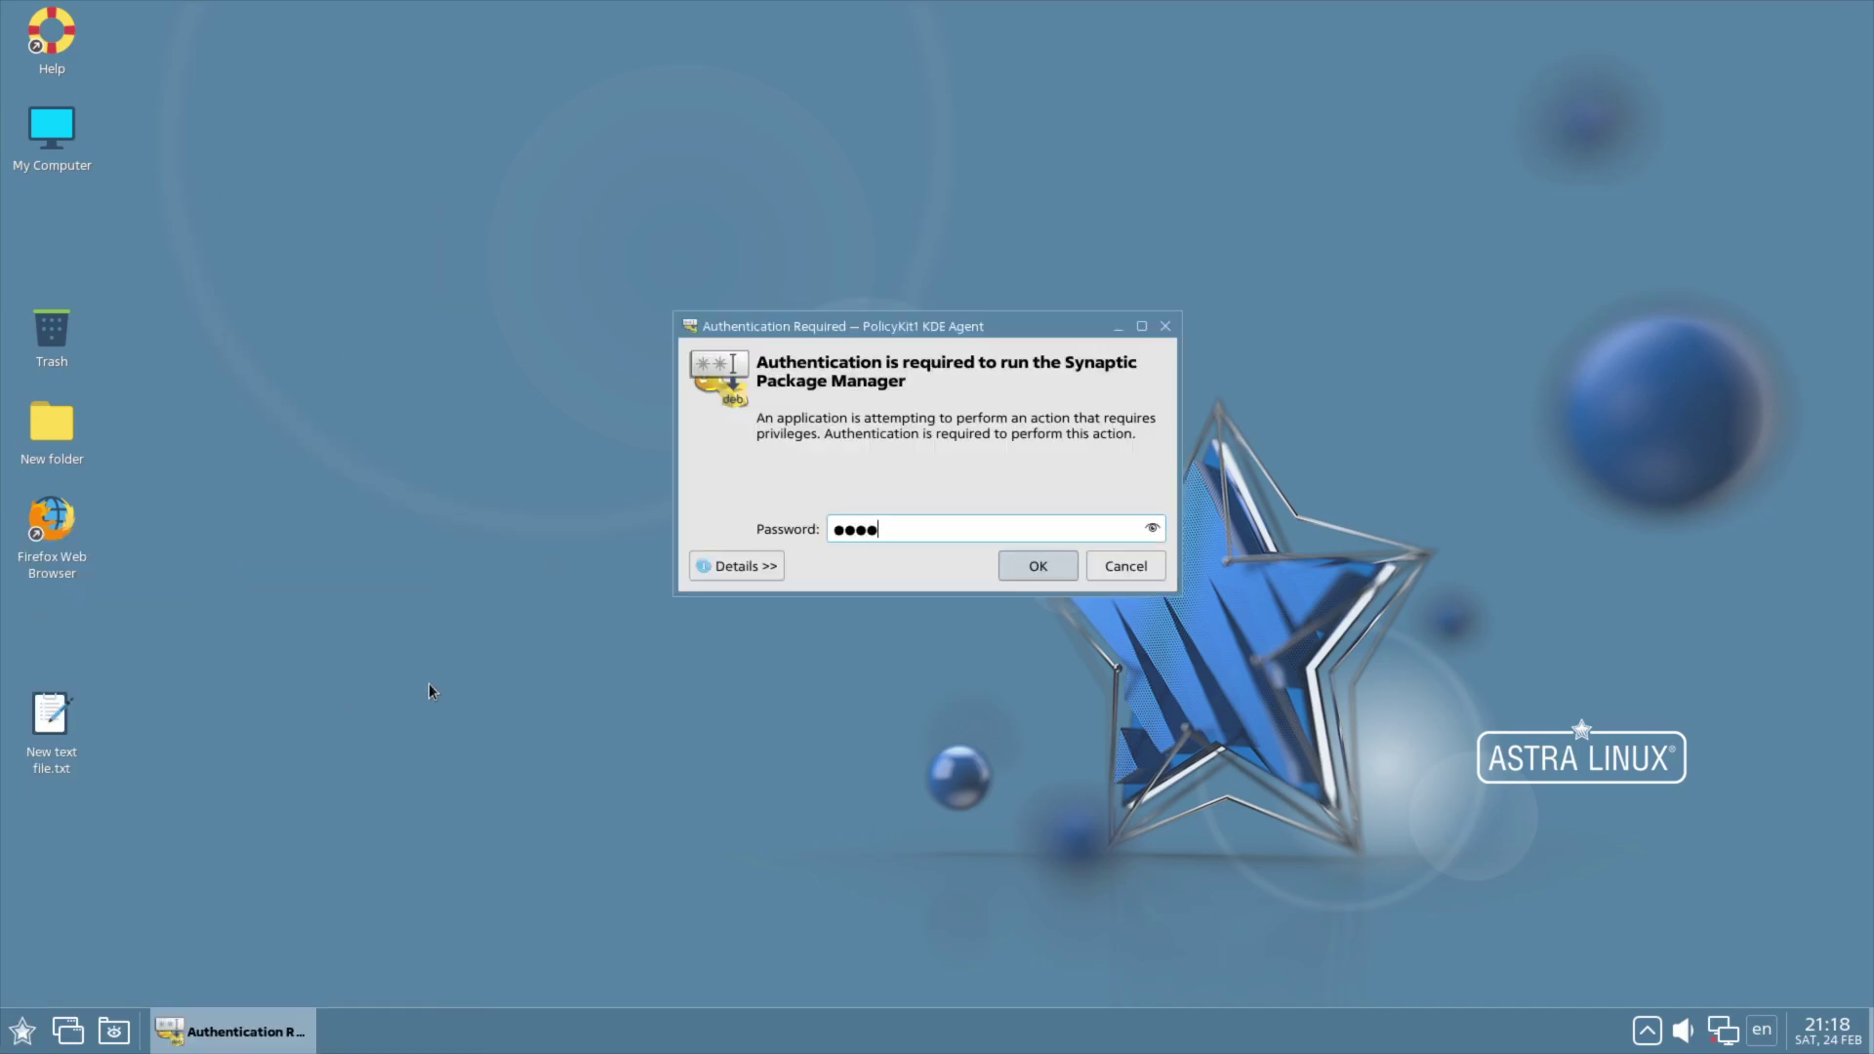
{"action": "type", "text": "***"}
{"action": "key", "text": "Return"}
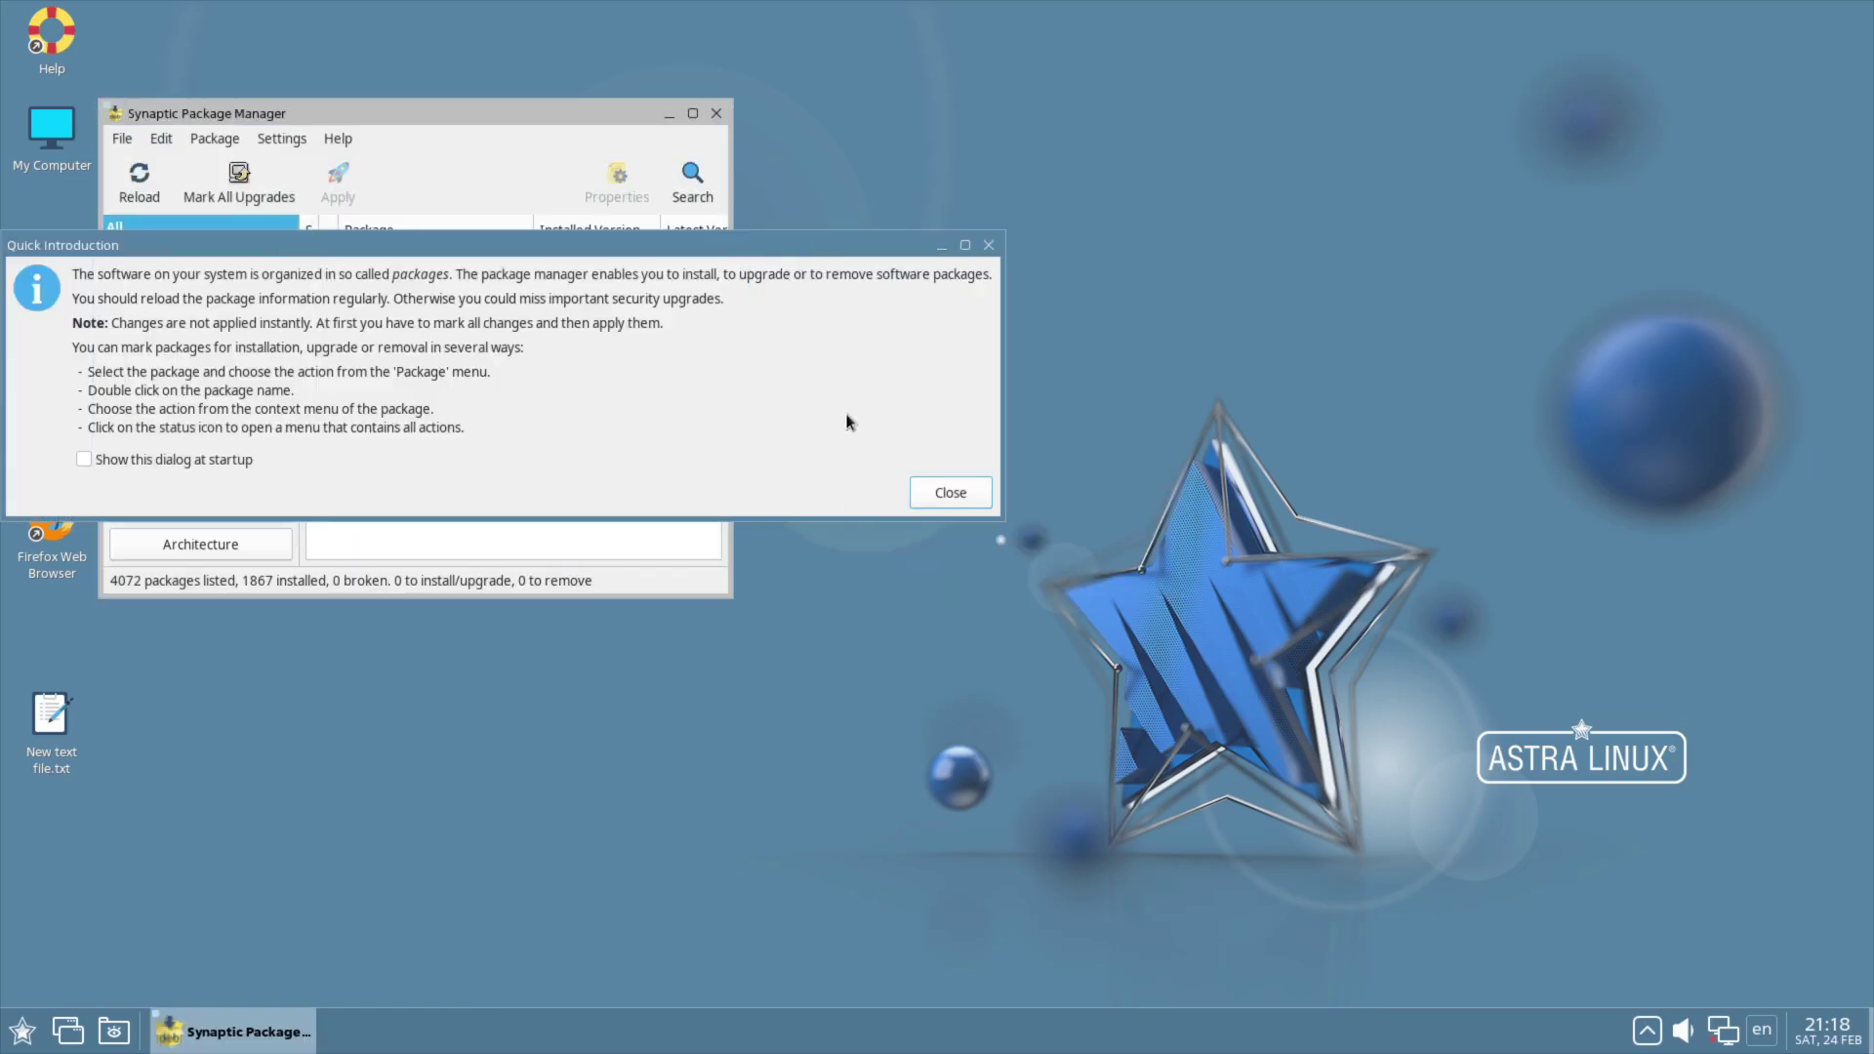
{"action": "left_click", "coordinate": [980, 500]}
{"action": "left_click", "coordinate": [692, 114]}
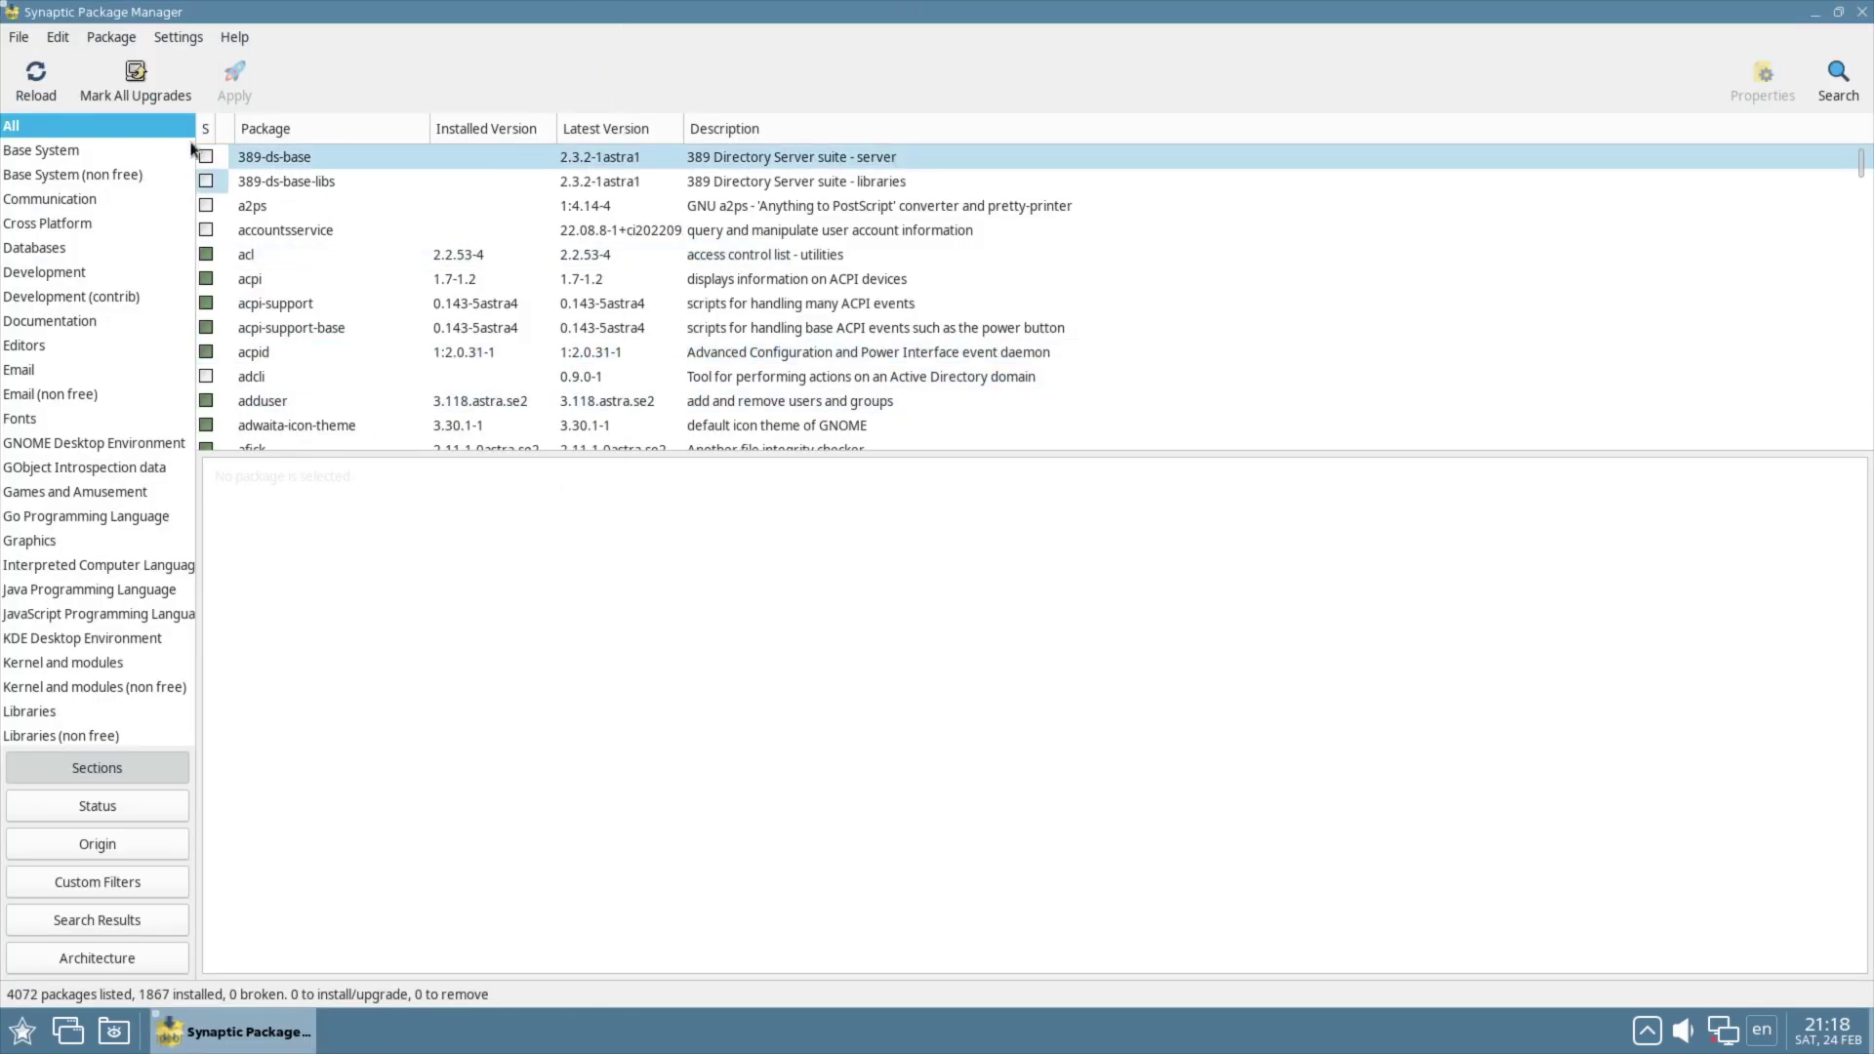
{"action": "left_click", "coordinate": [179, 38]}
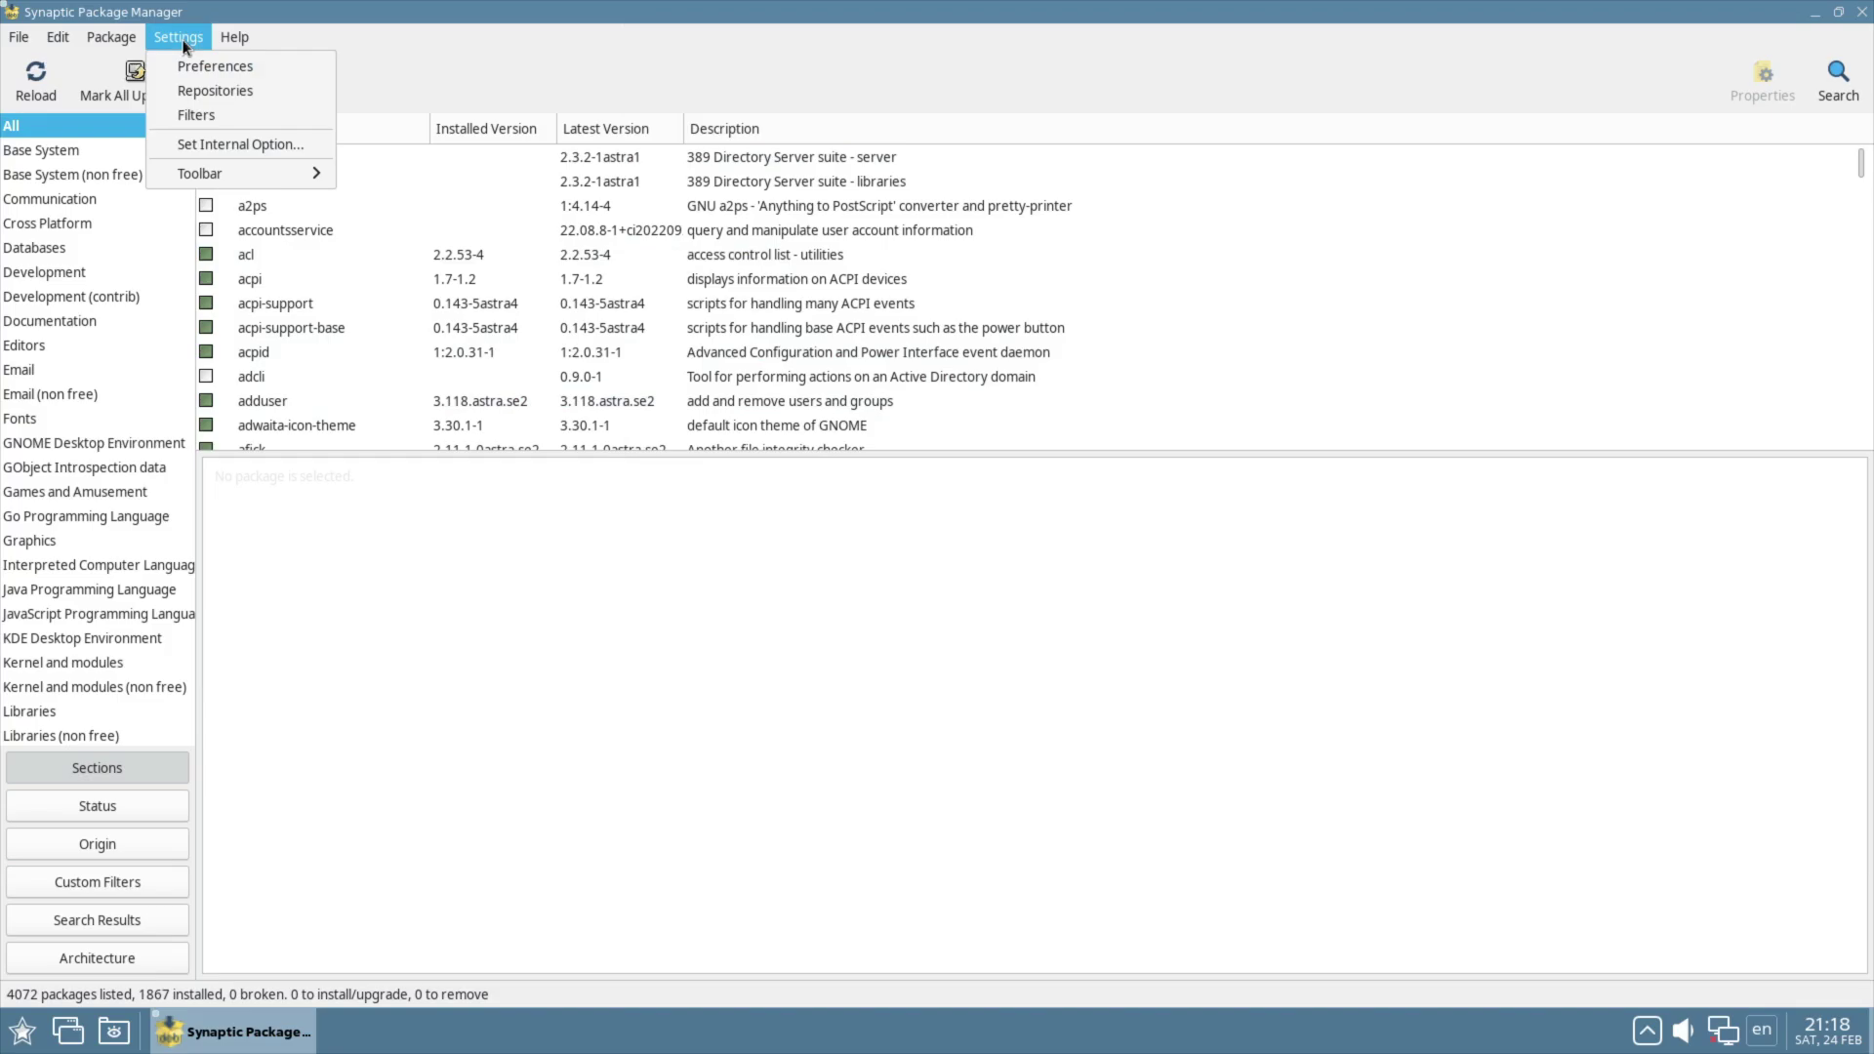
{"action": "left_click", "coordinate": [195, 86]}
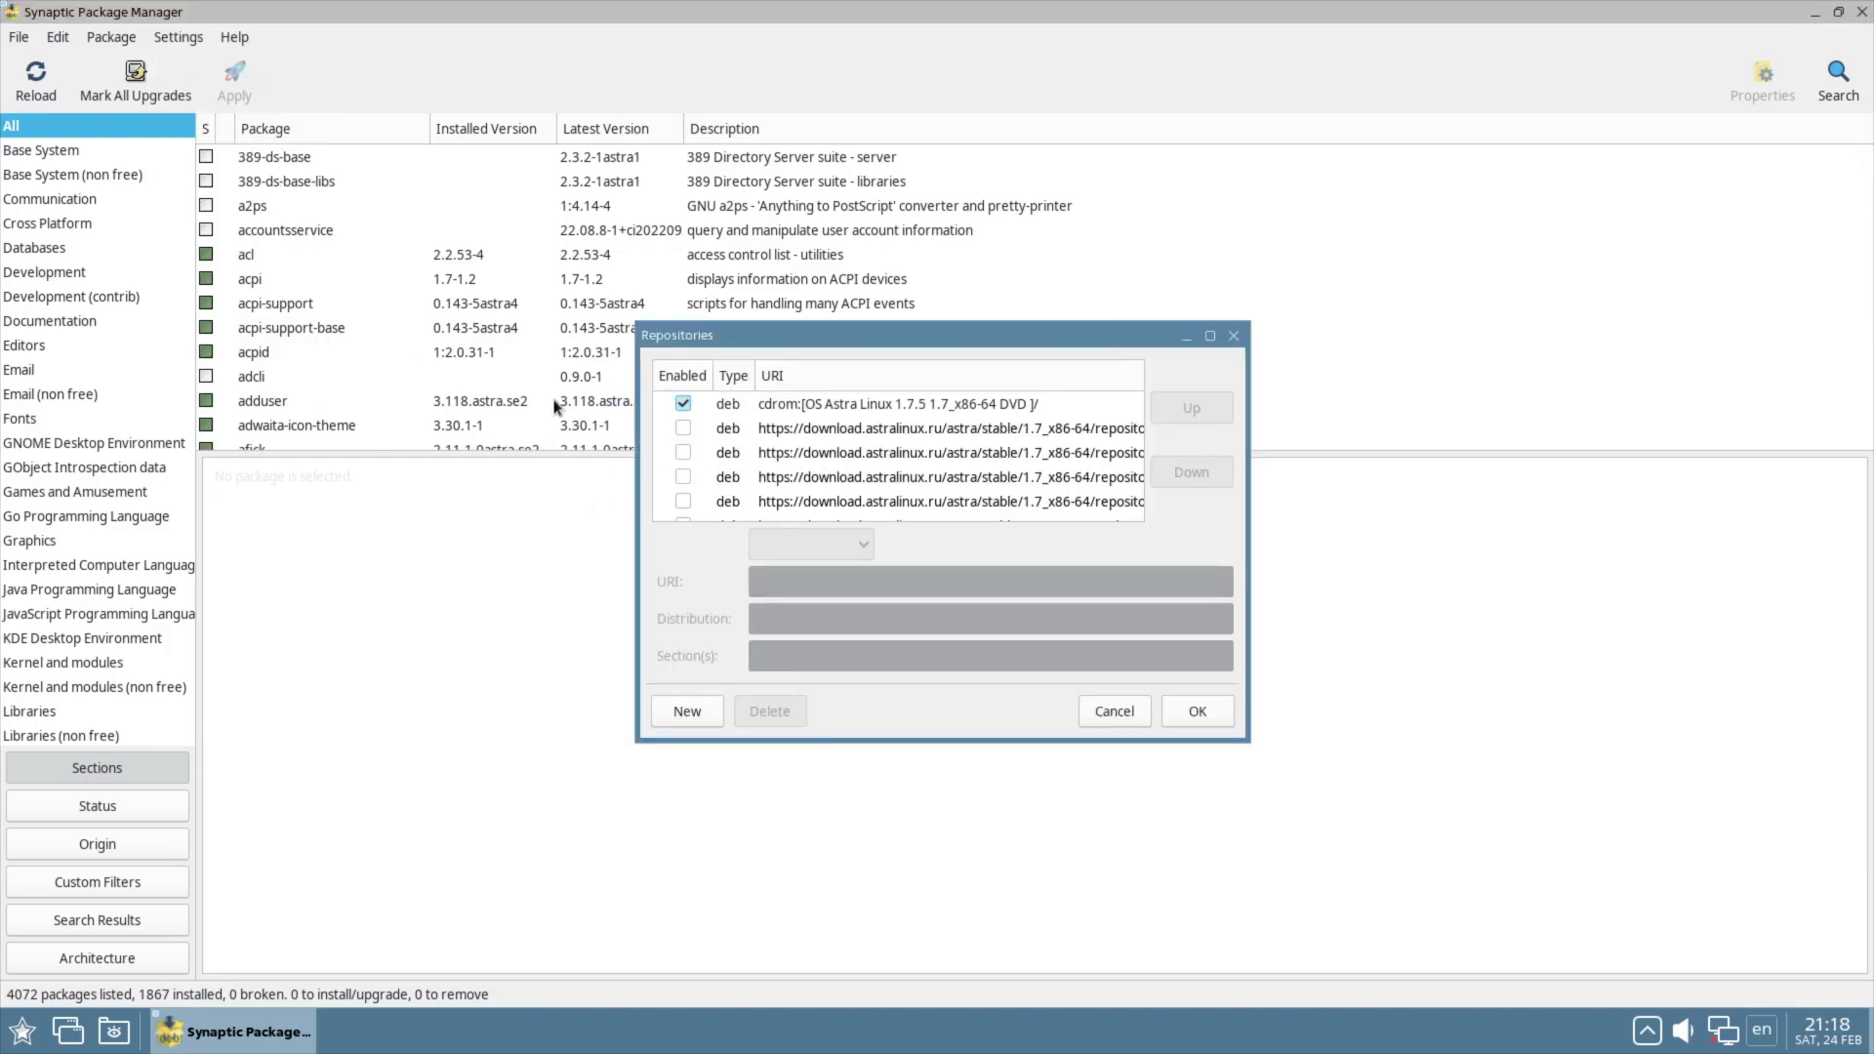
{"action": "left_click", "coordinate": [1211, 335]}
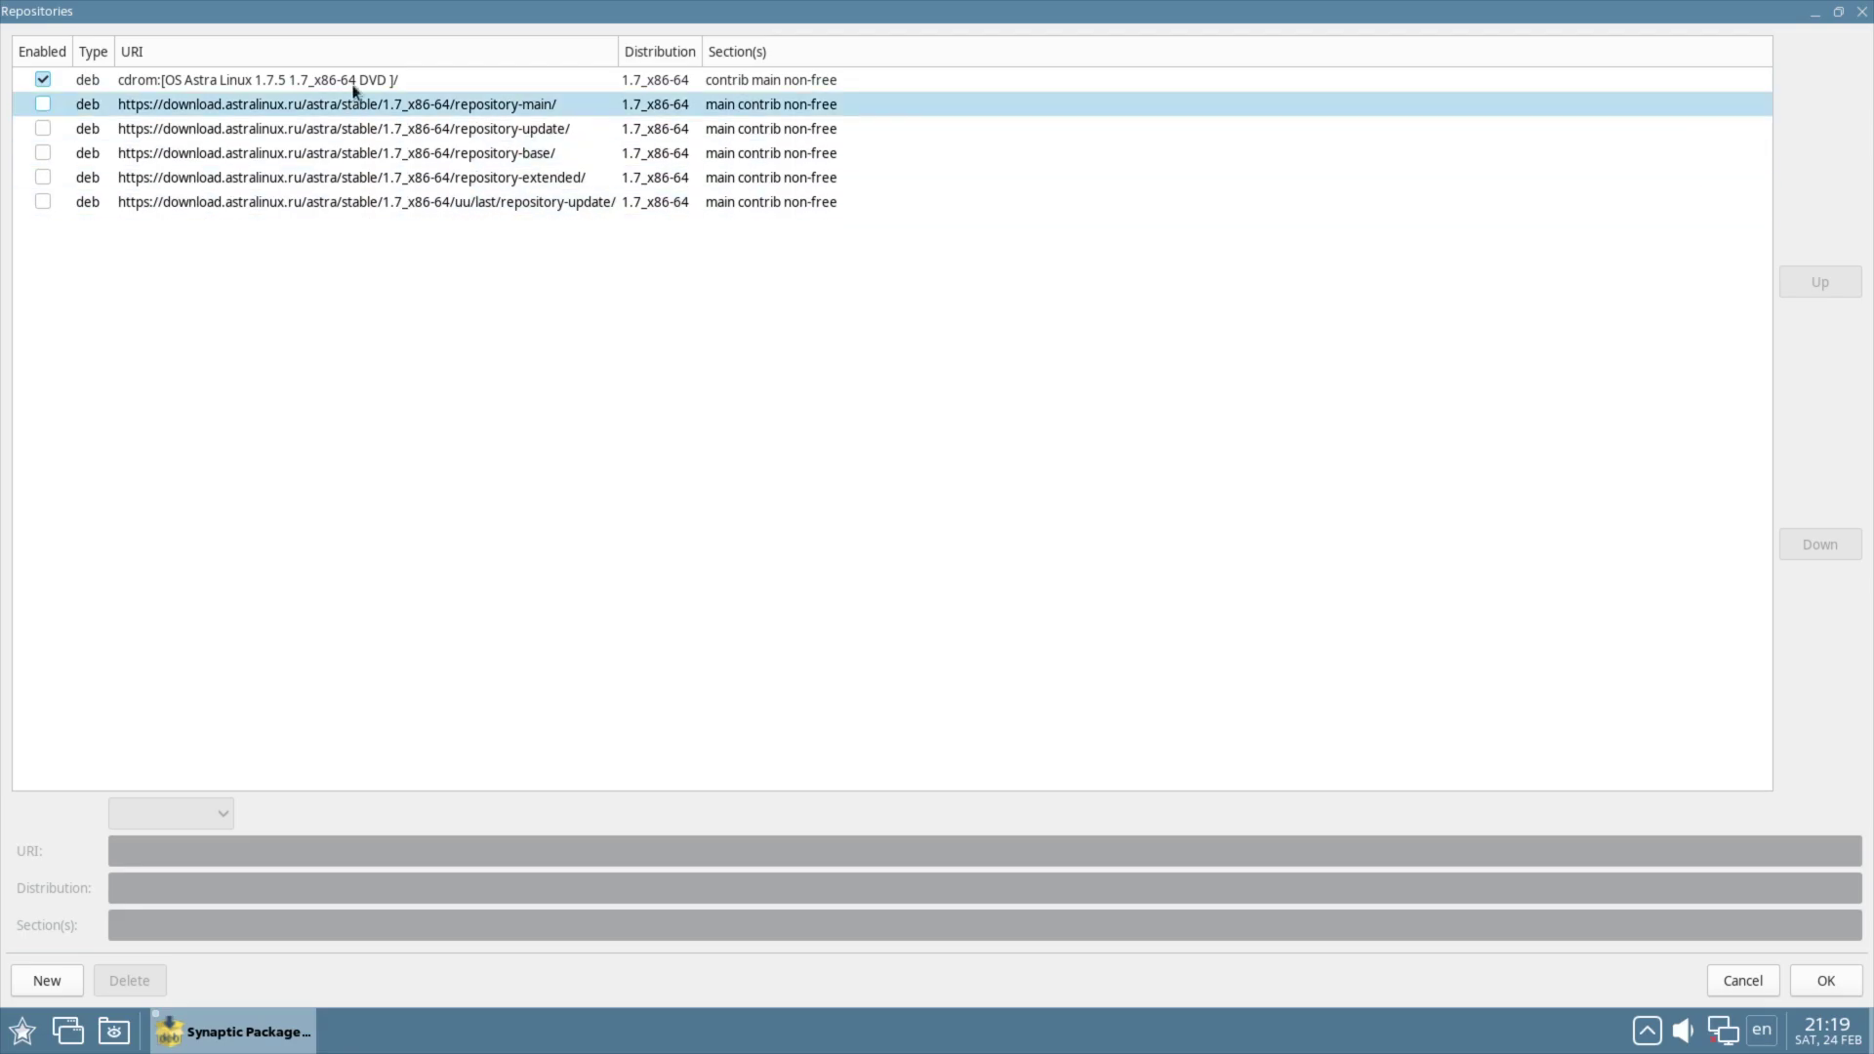
{"action": "left_click", "coordinate": [1737, 984]}
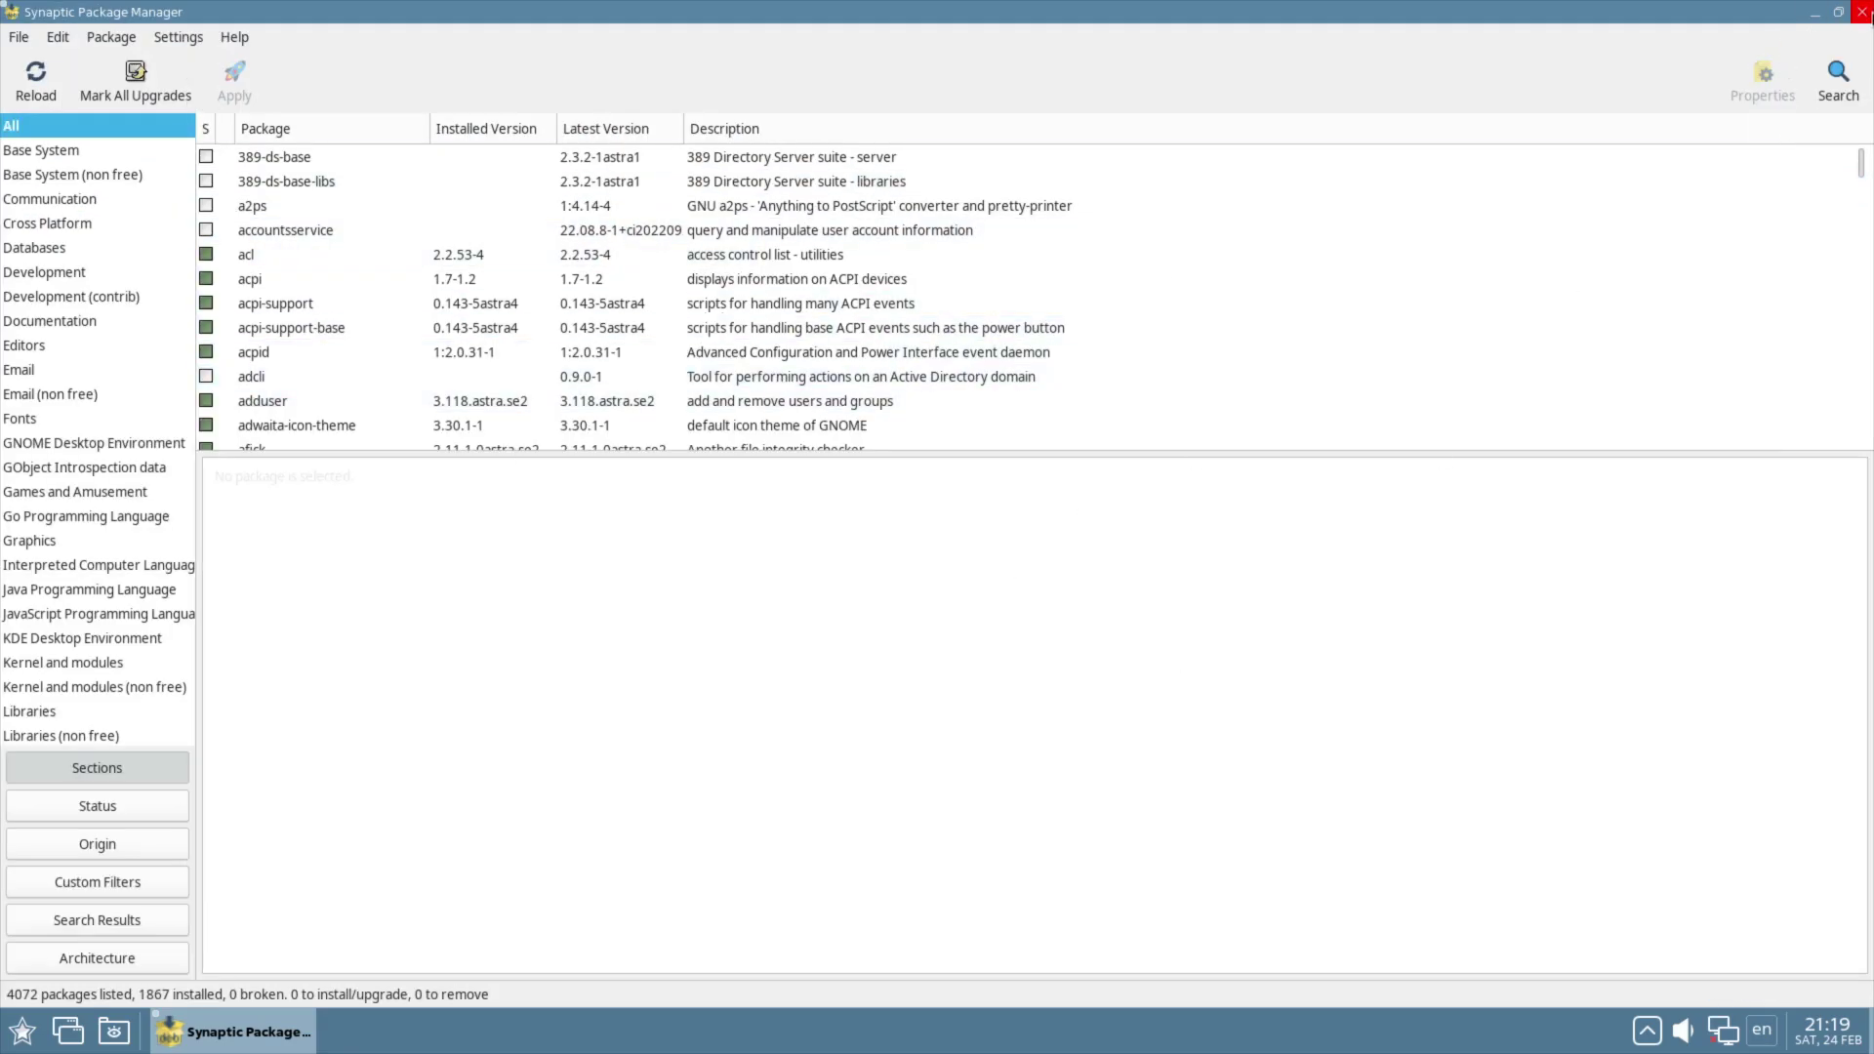
{"action": "left_click", "coordinate": [1863, 12]}
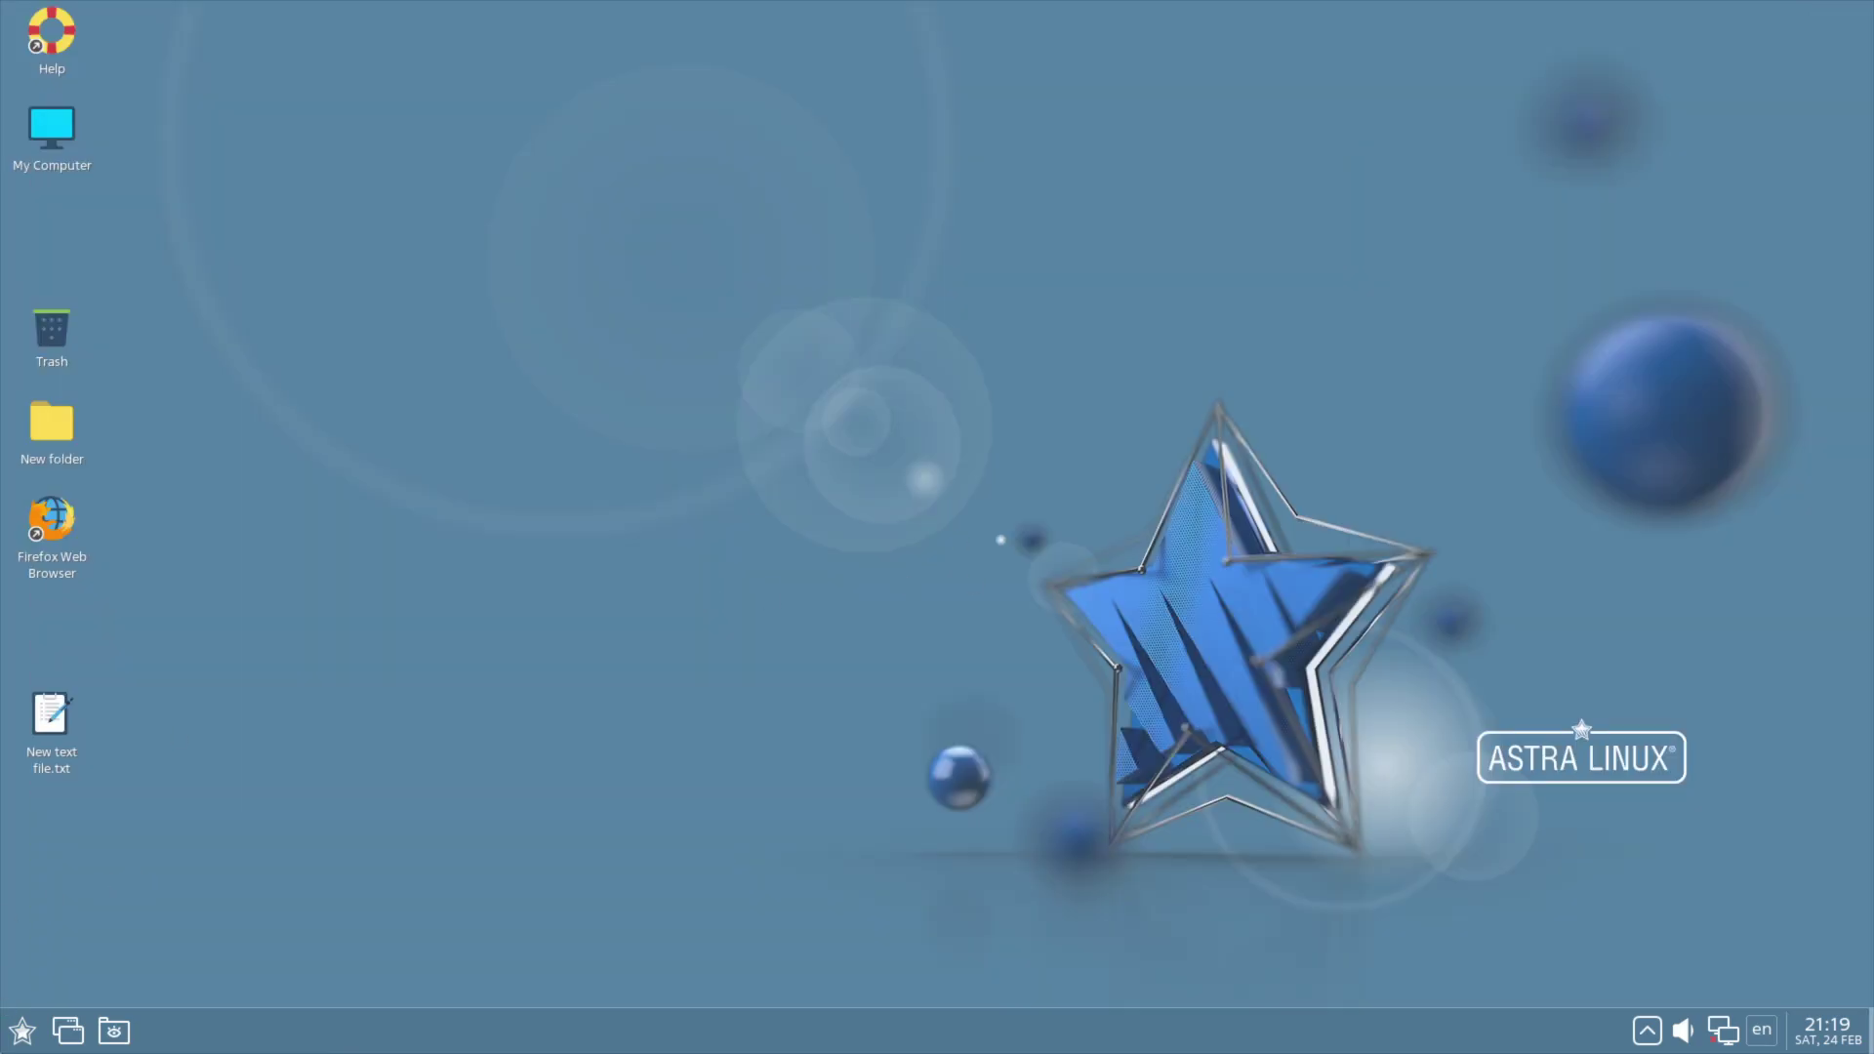
Step: Launch Fly admin time from the System applications menu
{"action": "left_click", "coordinate": [22, 1031]}
{"action": "mouse_move", "coordinate": [101, 769]}
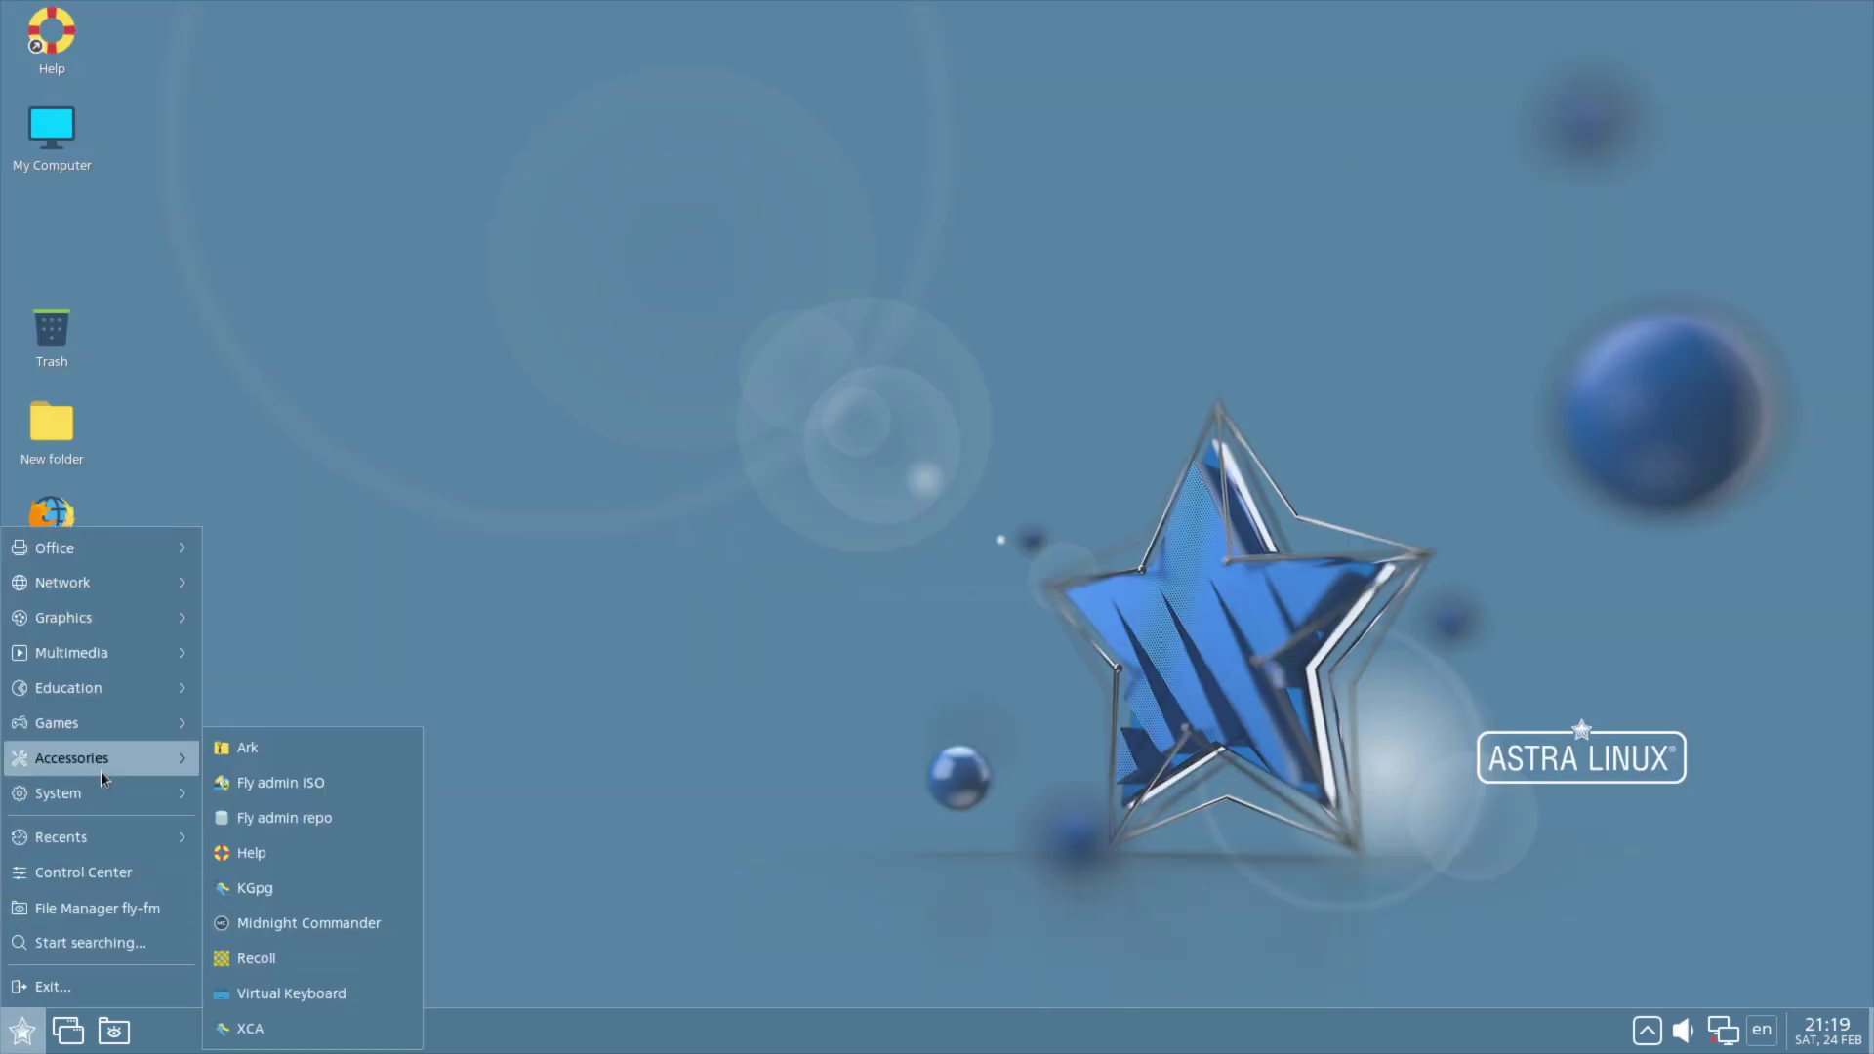
{"action": "mouse_move", "coordinate": [89, 801]}
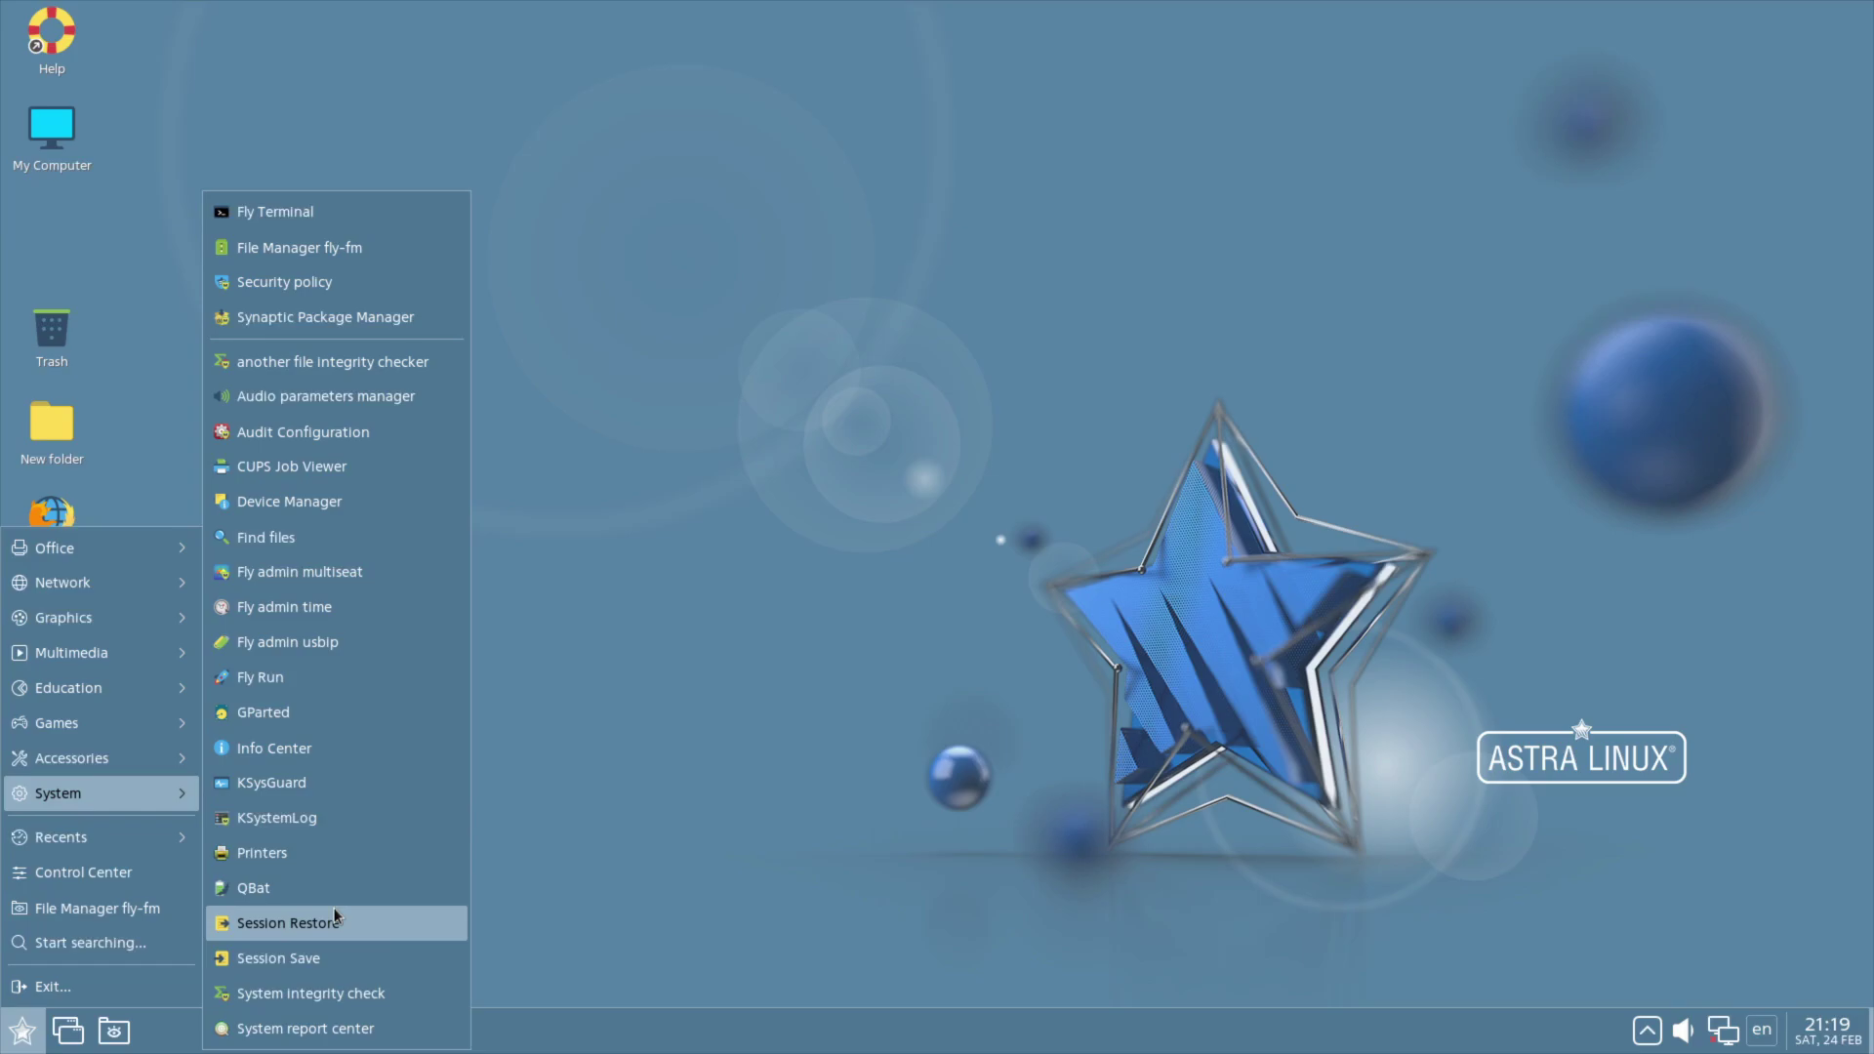
{"action": "left_click", "coordinate": [320, 609]}
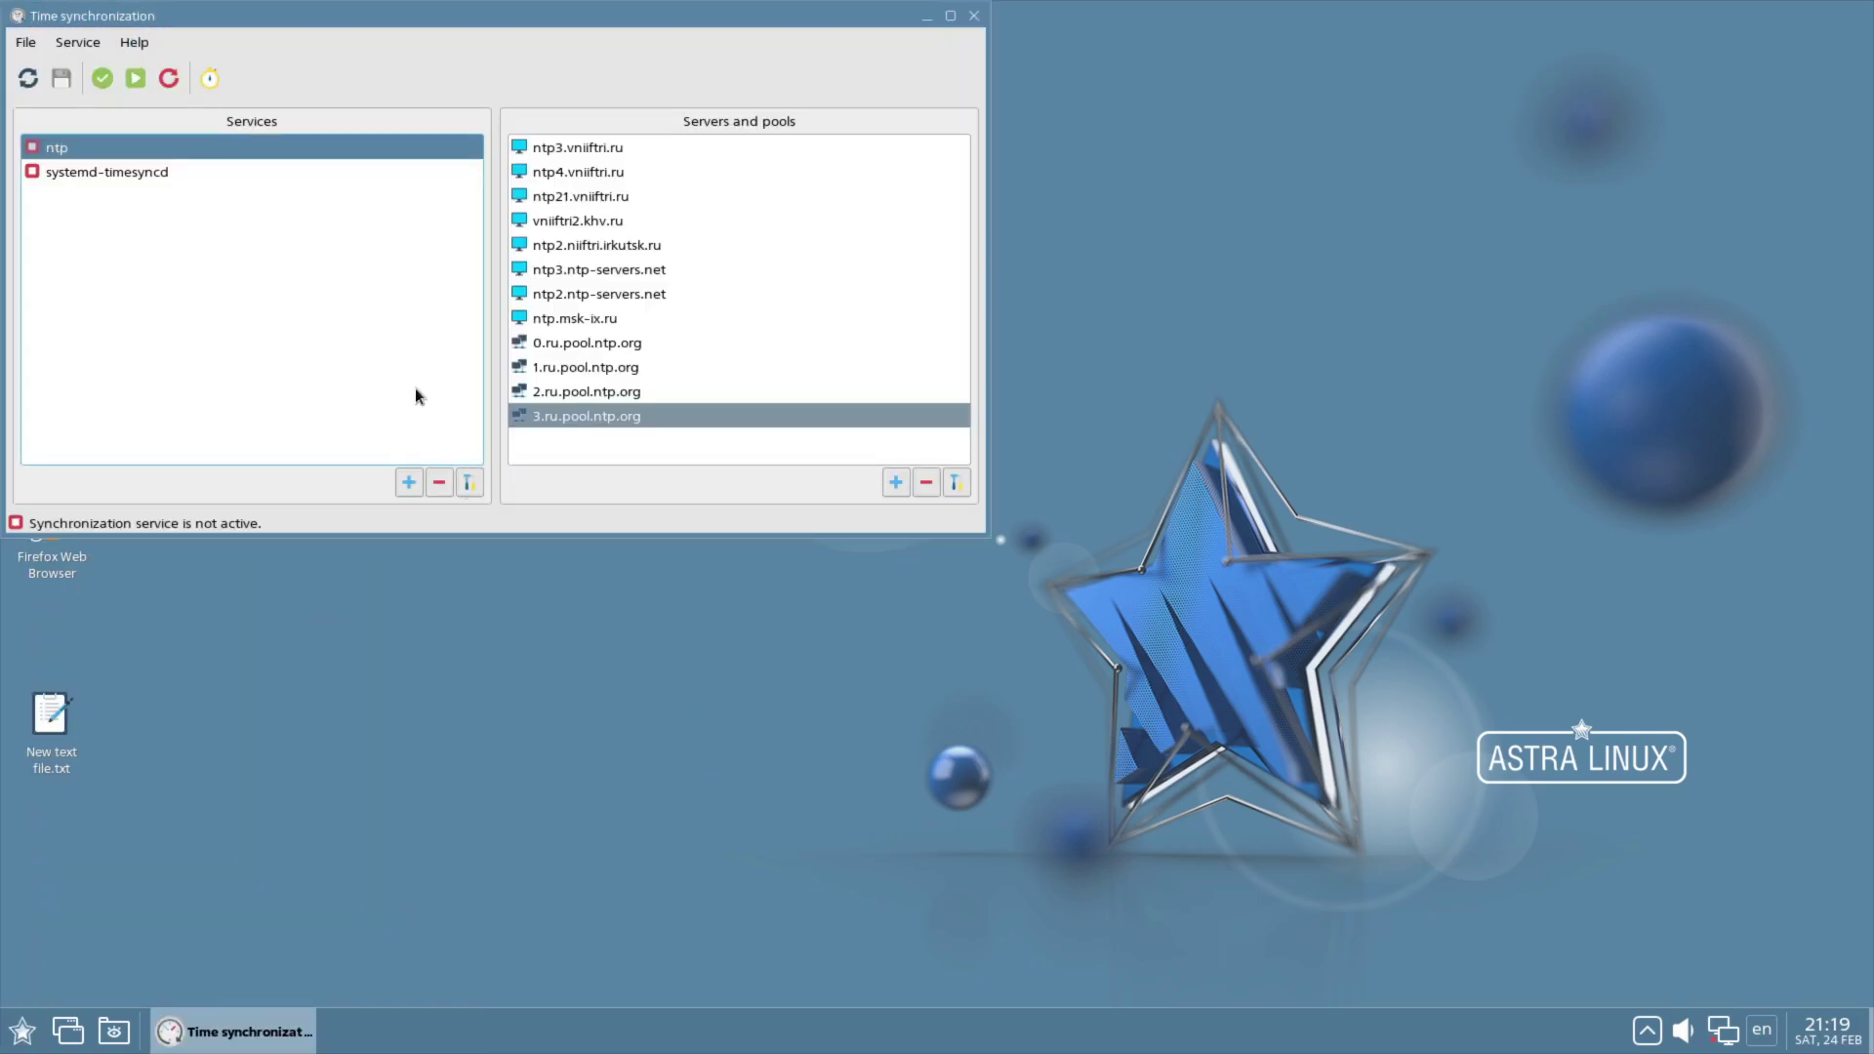
Step: Browse the File, Service and Help menus, then exit via File > Exit
{"action": "left_click", "coordinate": [24, 43]}
{"action": "left_click", "coordinate": [78, 42]}
{"action": "left_click", "coordinate": [144, 45]}
{"action": "left_click", "coordinate": [26, 42]}
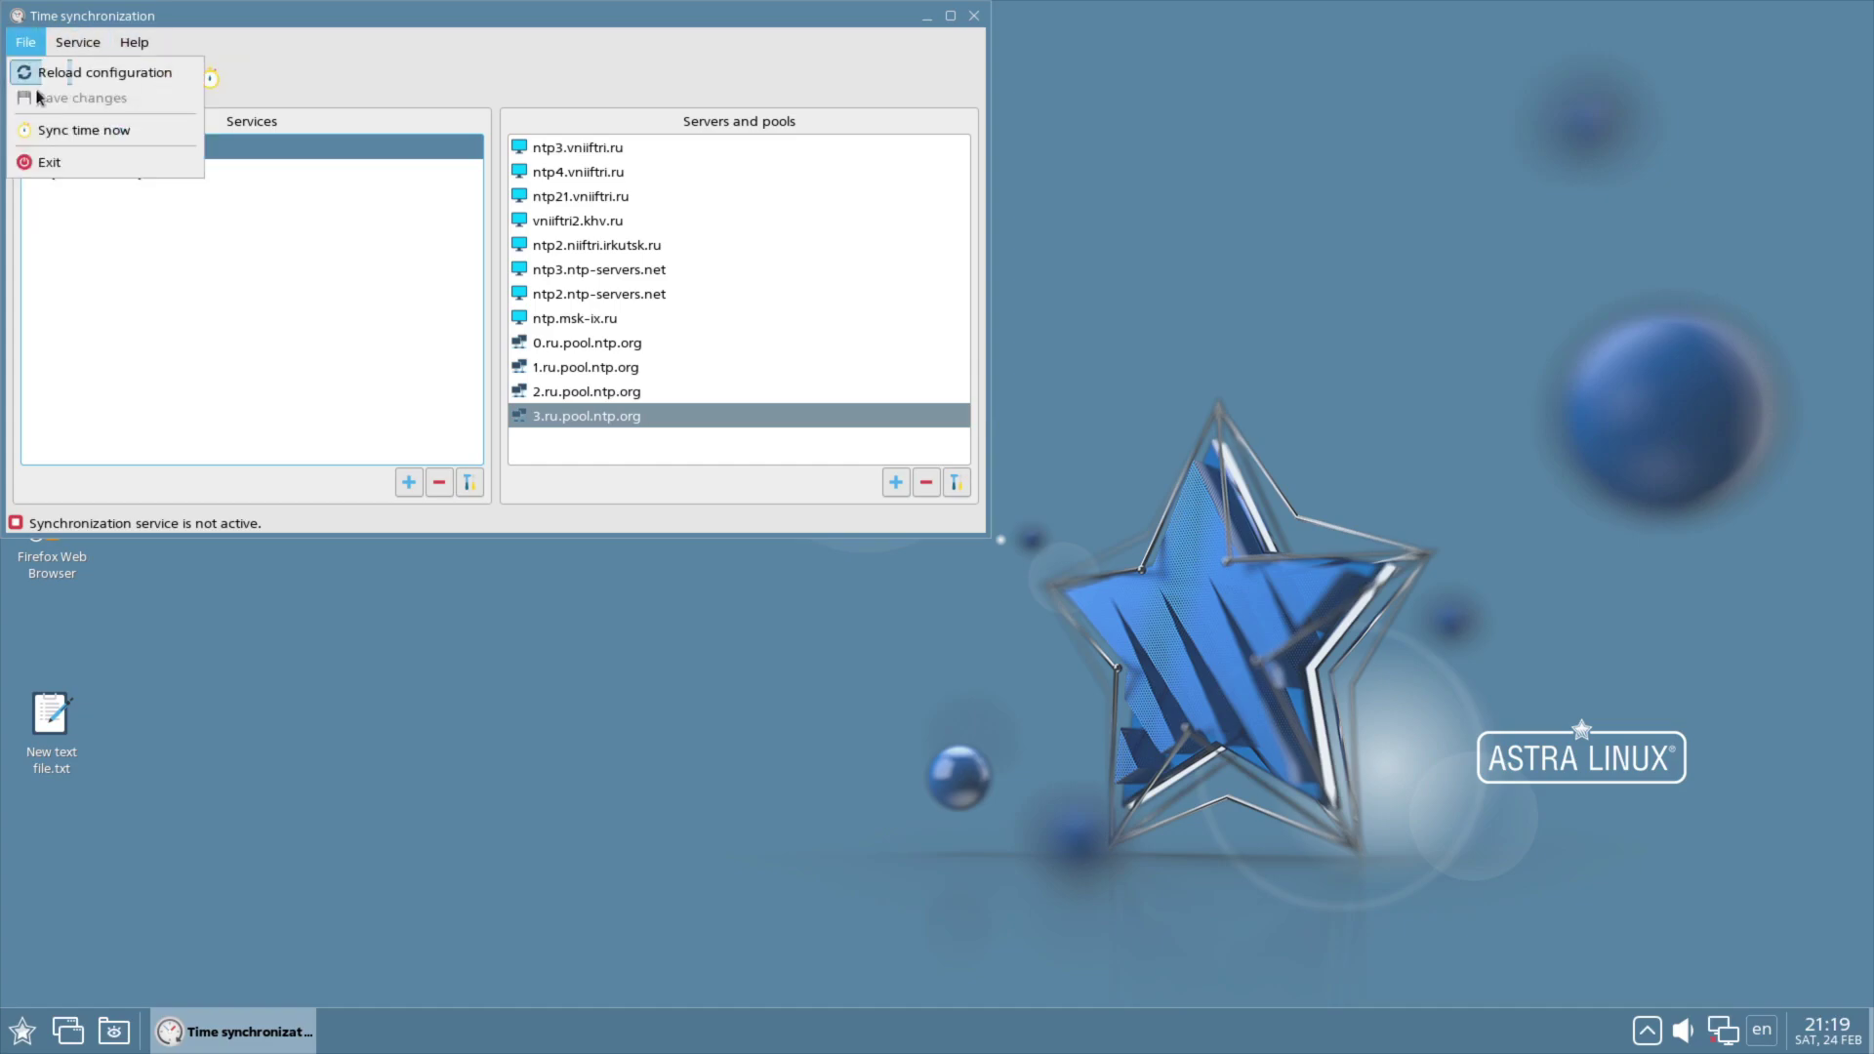
{"action": "left_click", "coordinate": [48, 162]}
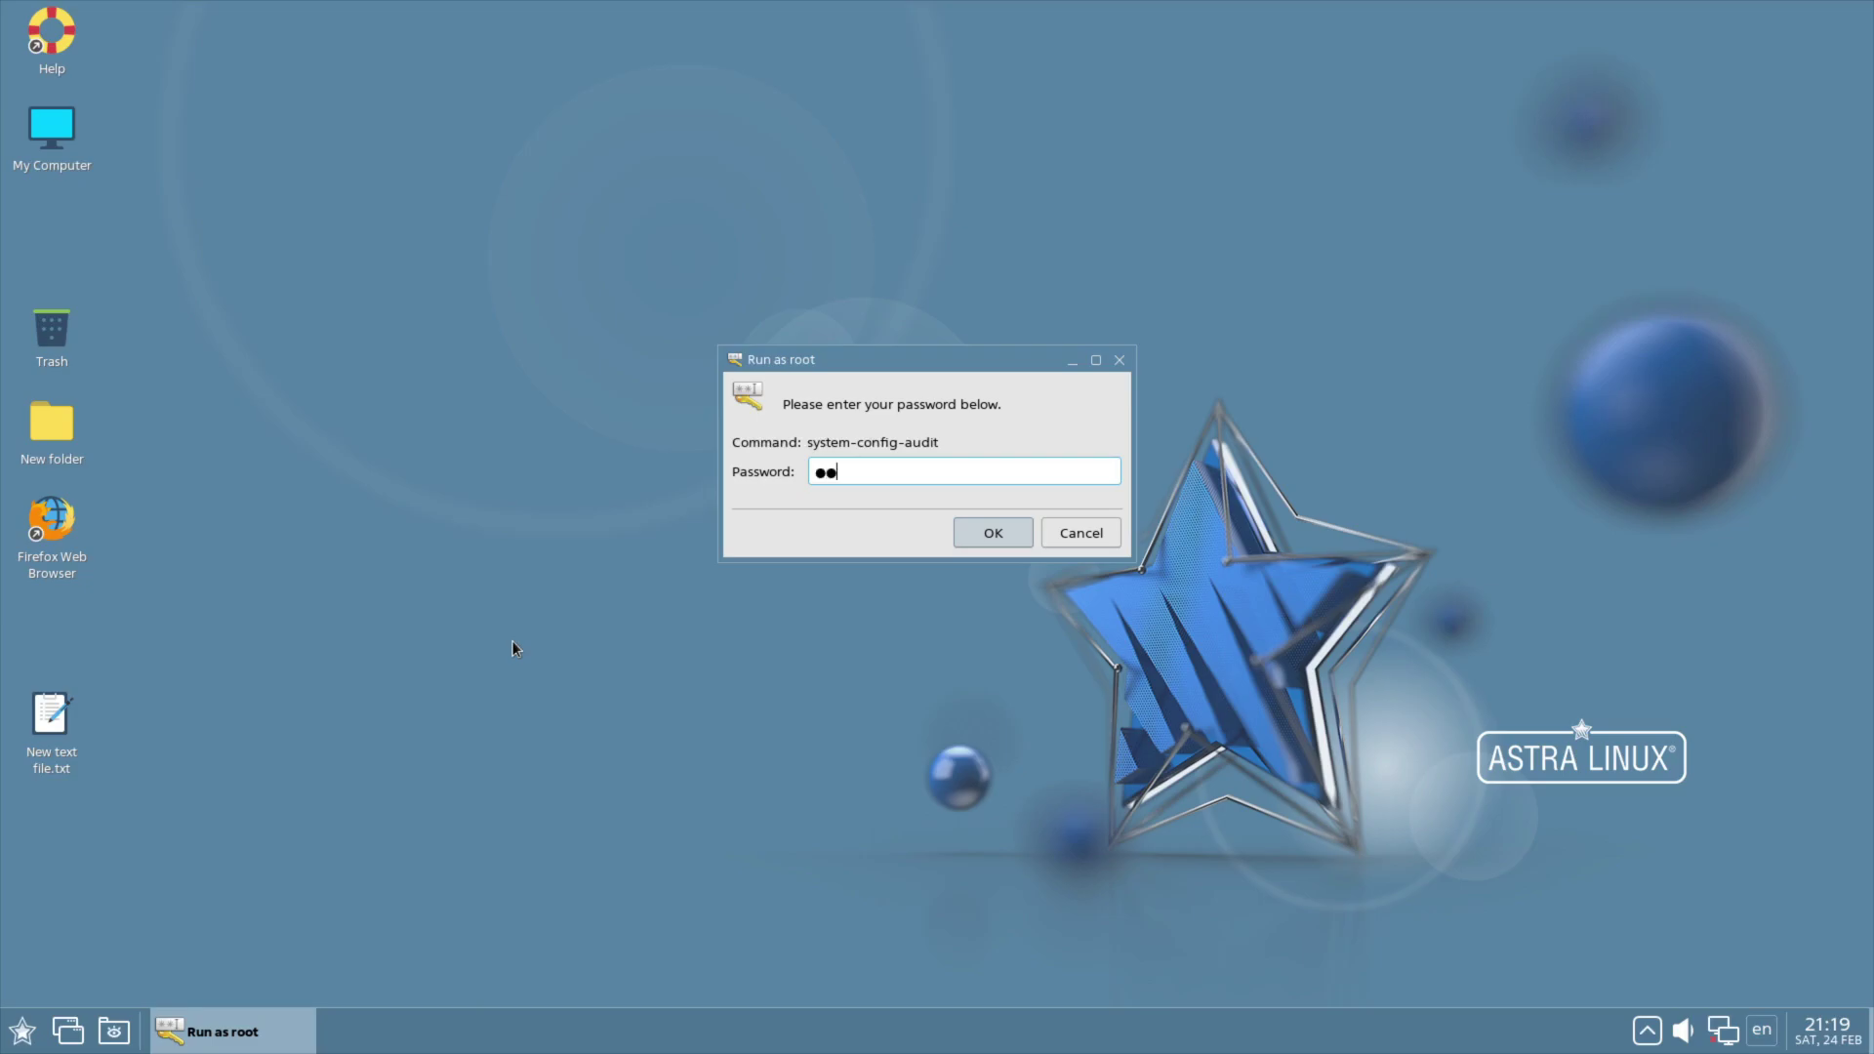
Step: Open Audit configuration as root and edit the File watches on the Configuration tab
{"action": "key", "text": "Return"}
{"action": "left_click", "coordinate": [156, 84]}
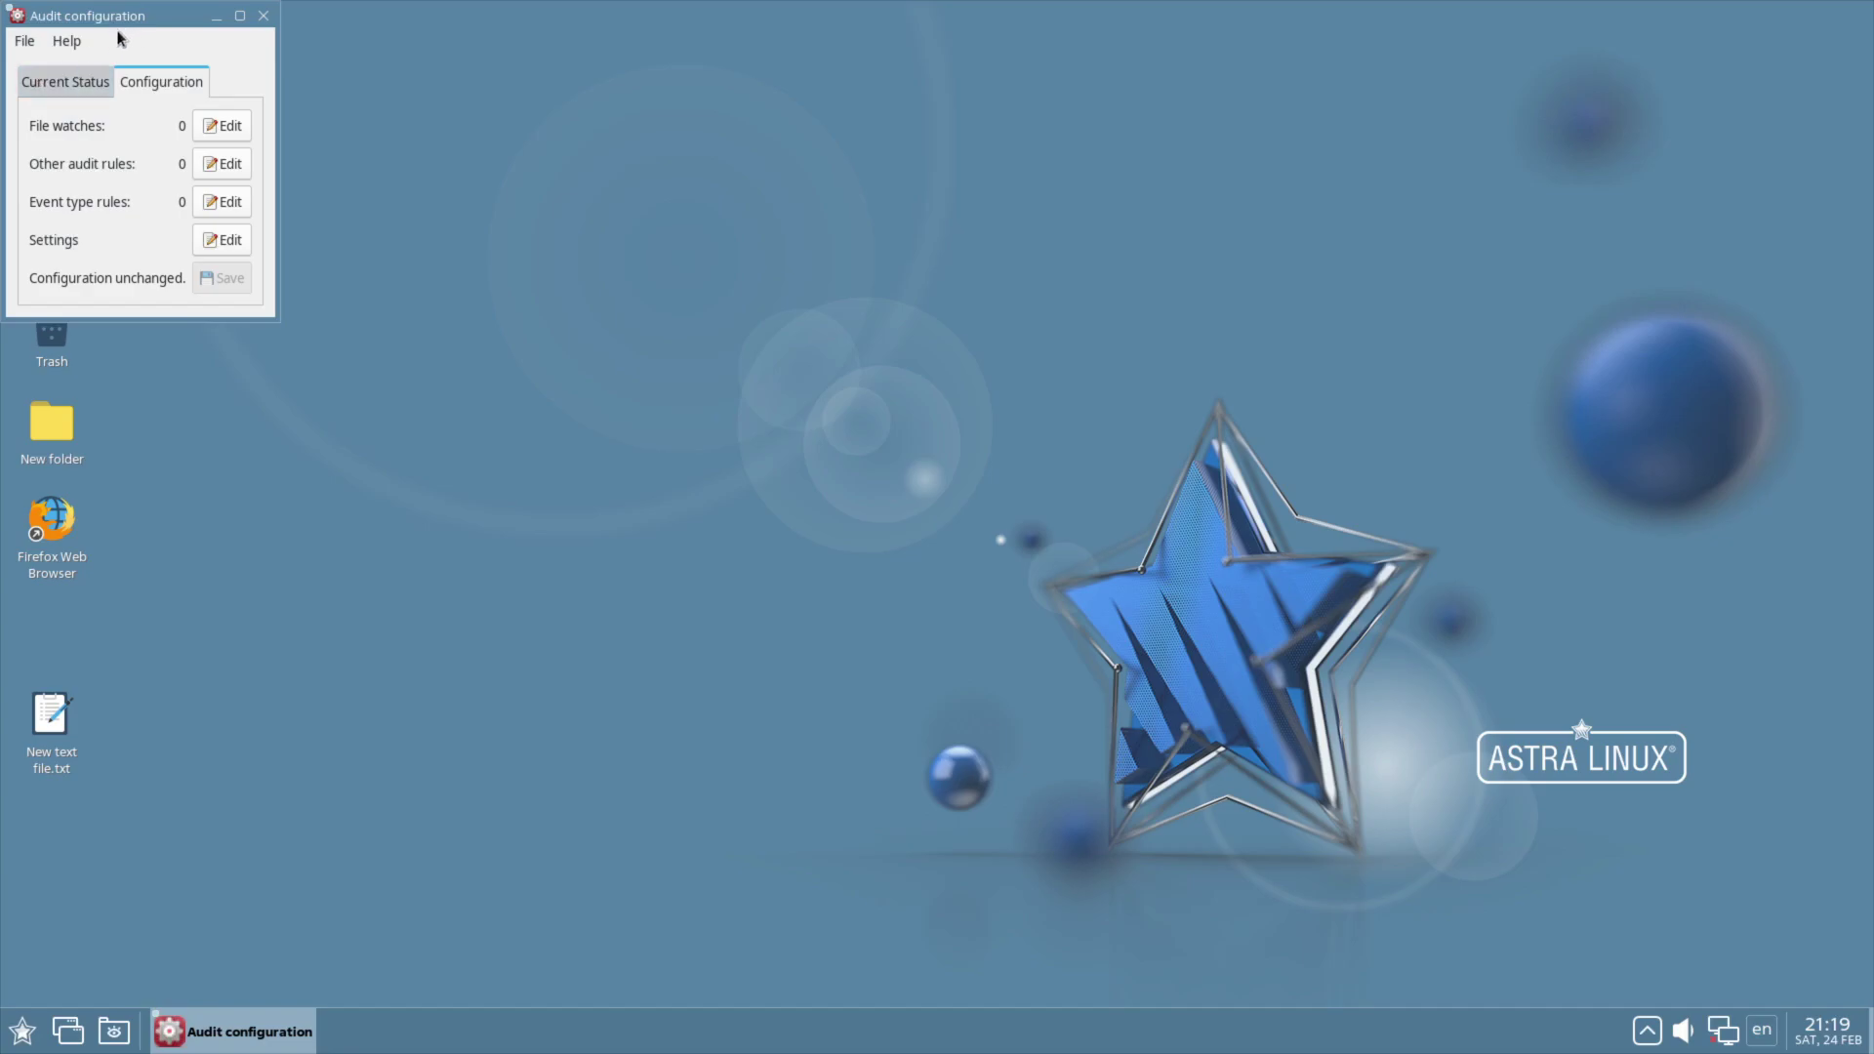
{"action": "left_click_drag", "start_coordinate": [120, 25], "coordinate": [563, 312]}
{"action": "left_click", "coordinate": [664, 410]}
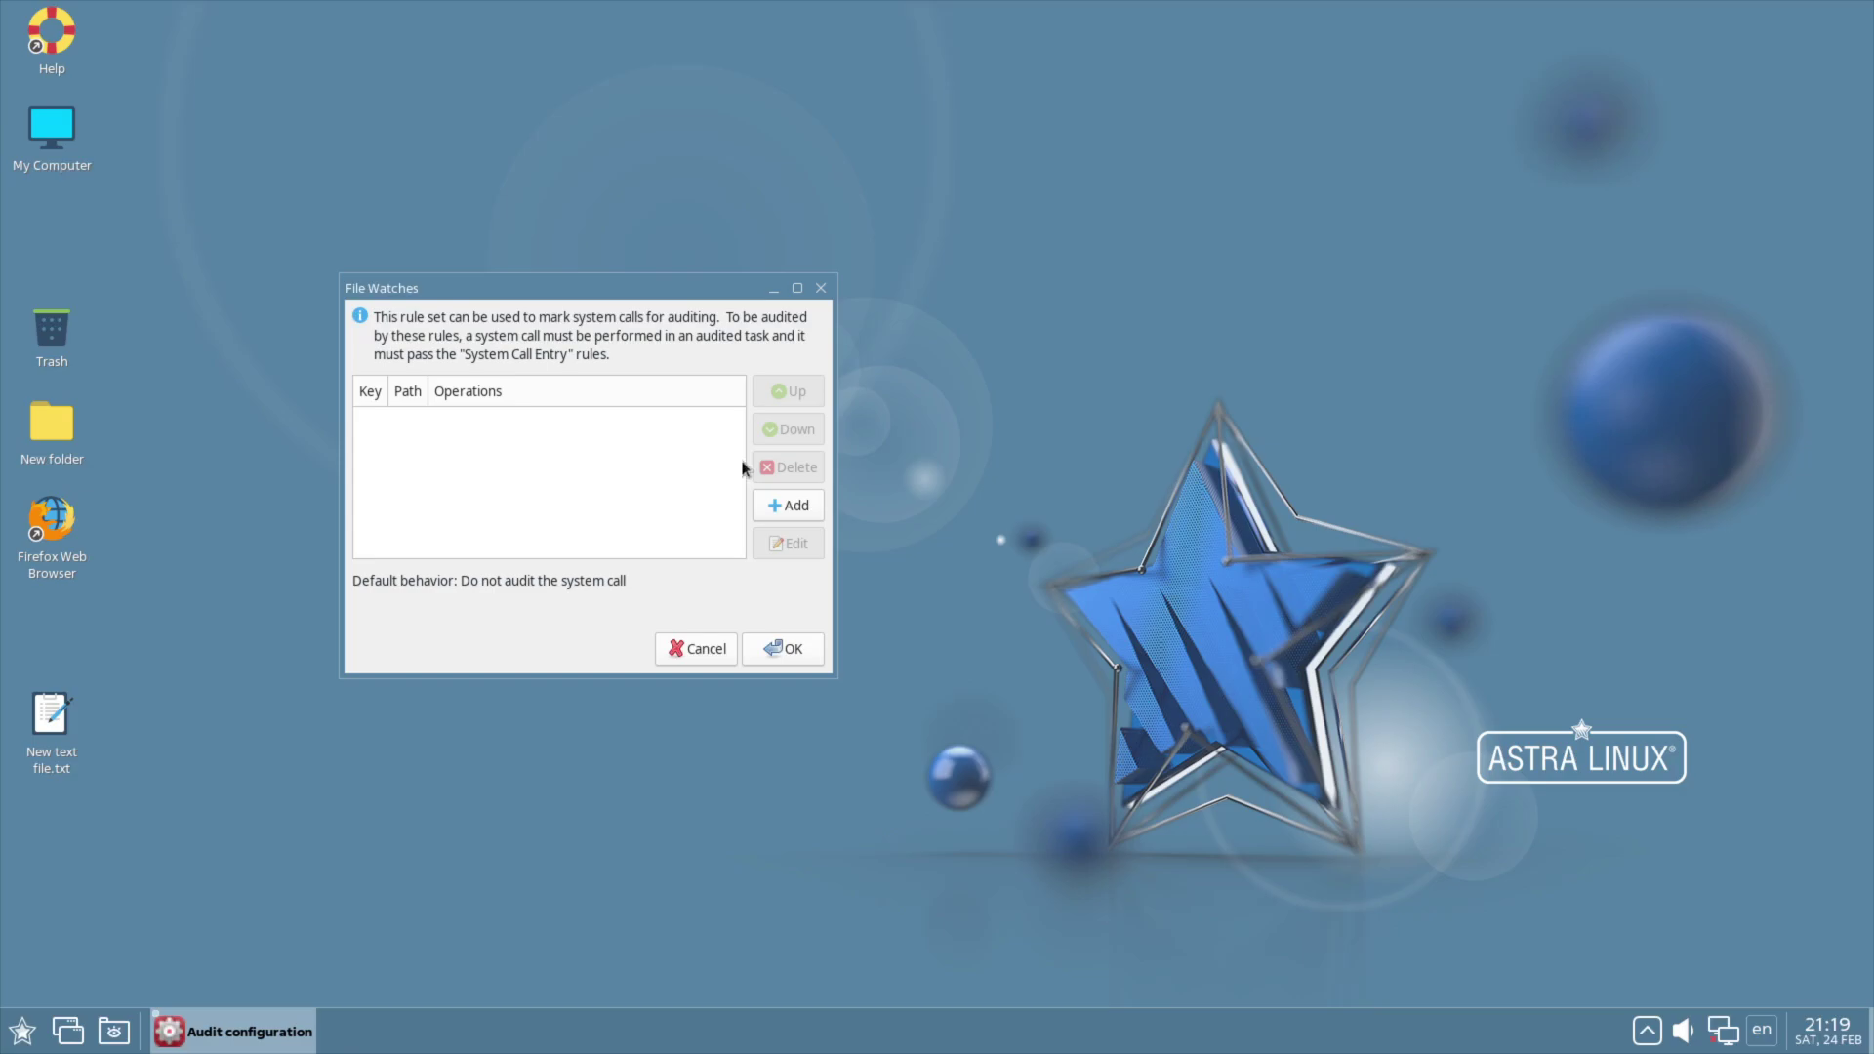
Step: Start a new file watch and browse the file chooser between Desktop and home folders
{"action": "left_click", "coordinate": [788, 508]}
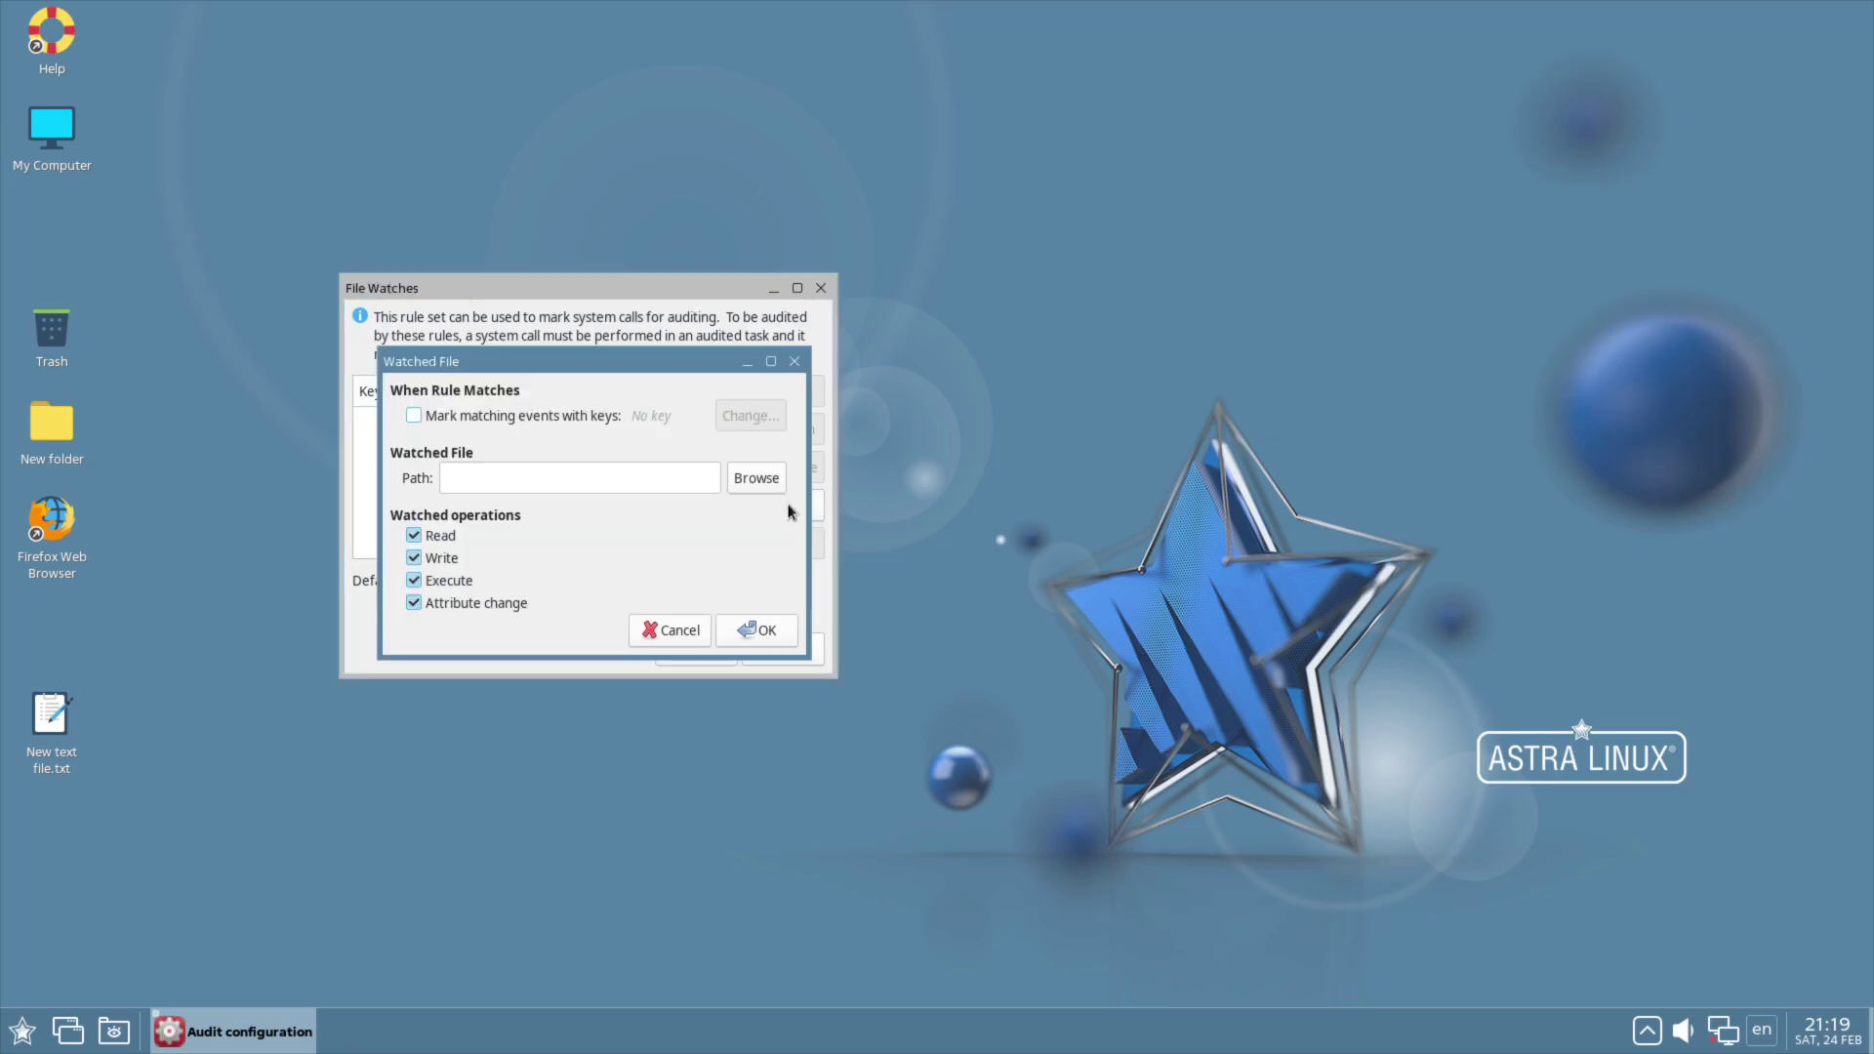
{"action": "left_click", "coordinate": [758, 478]}
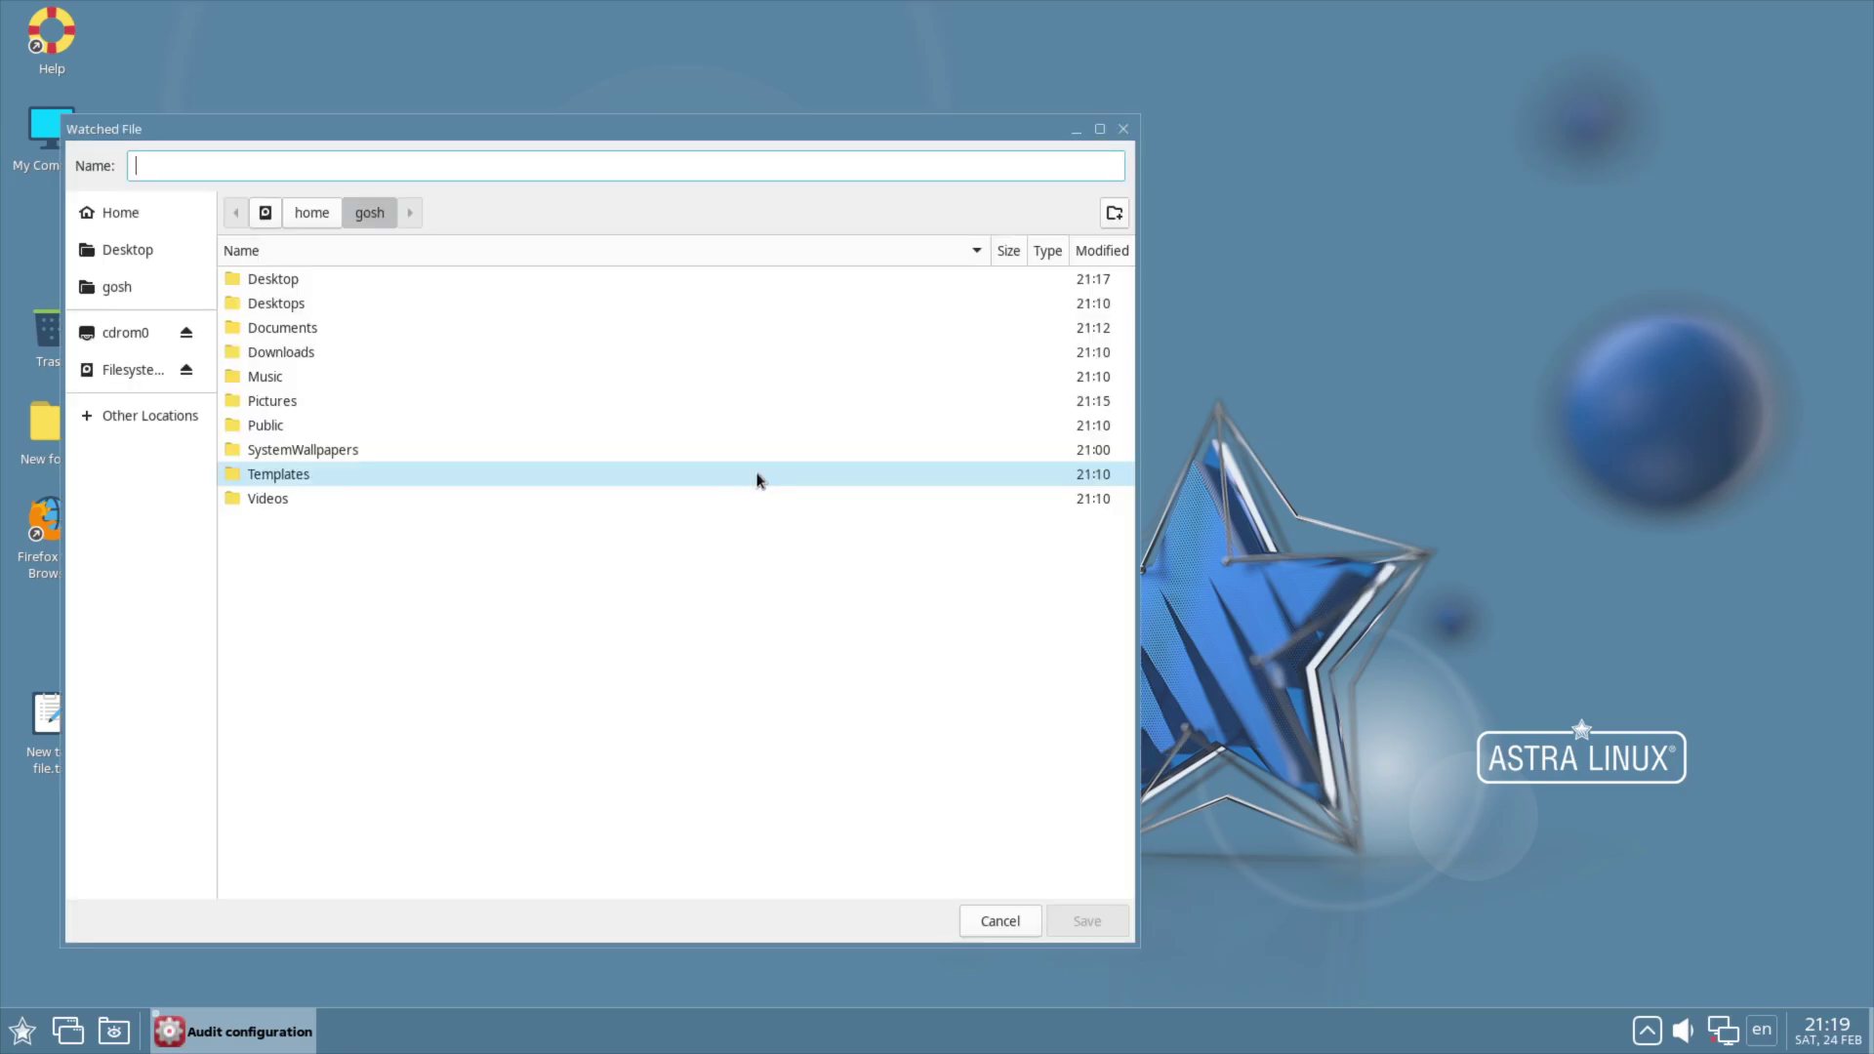
{"action": "left_click", "coordinate": [96, 251]}
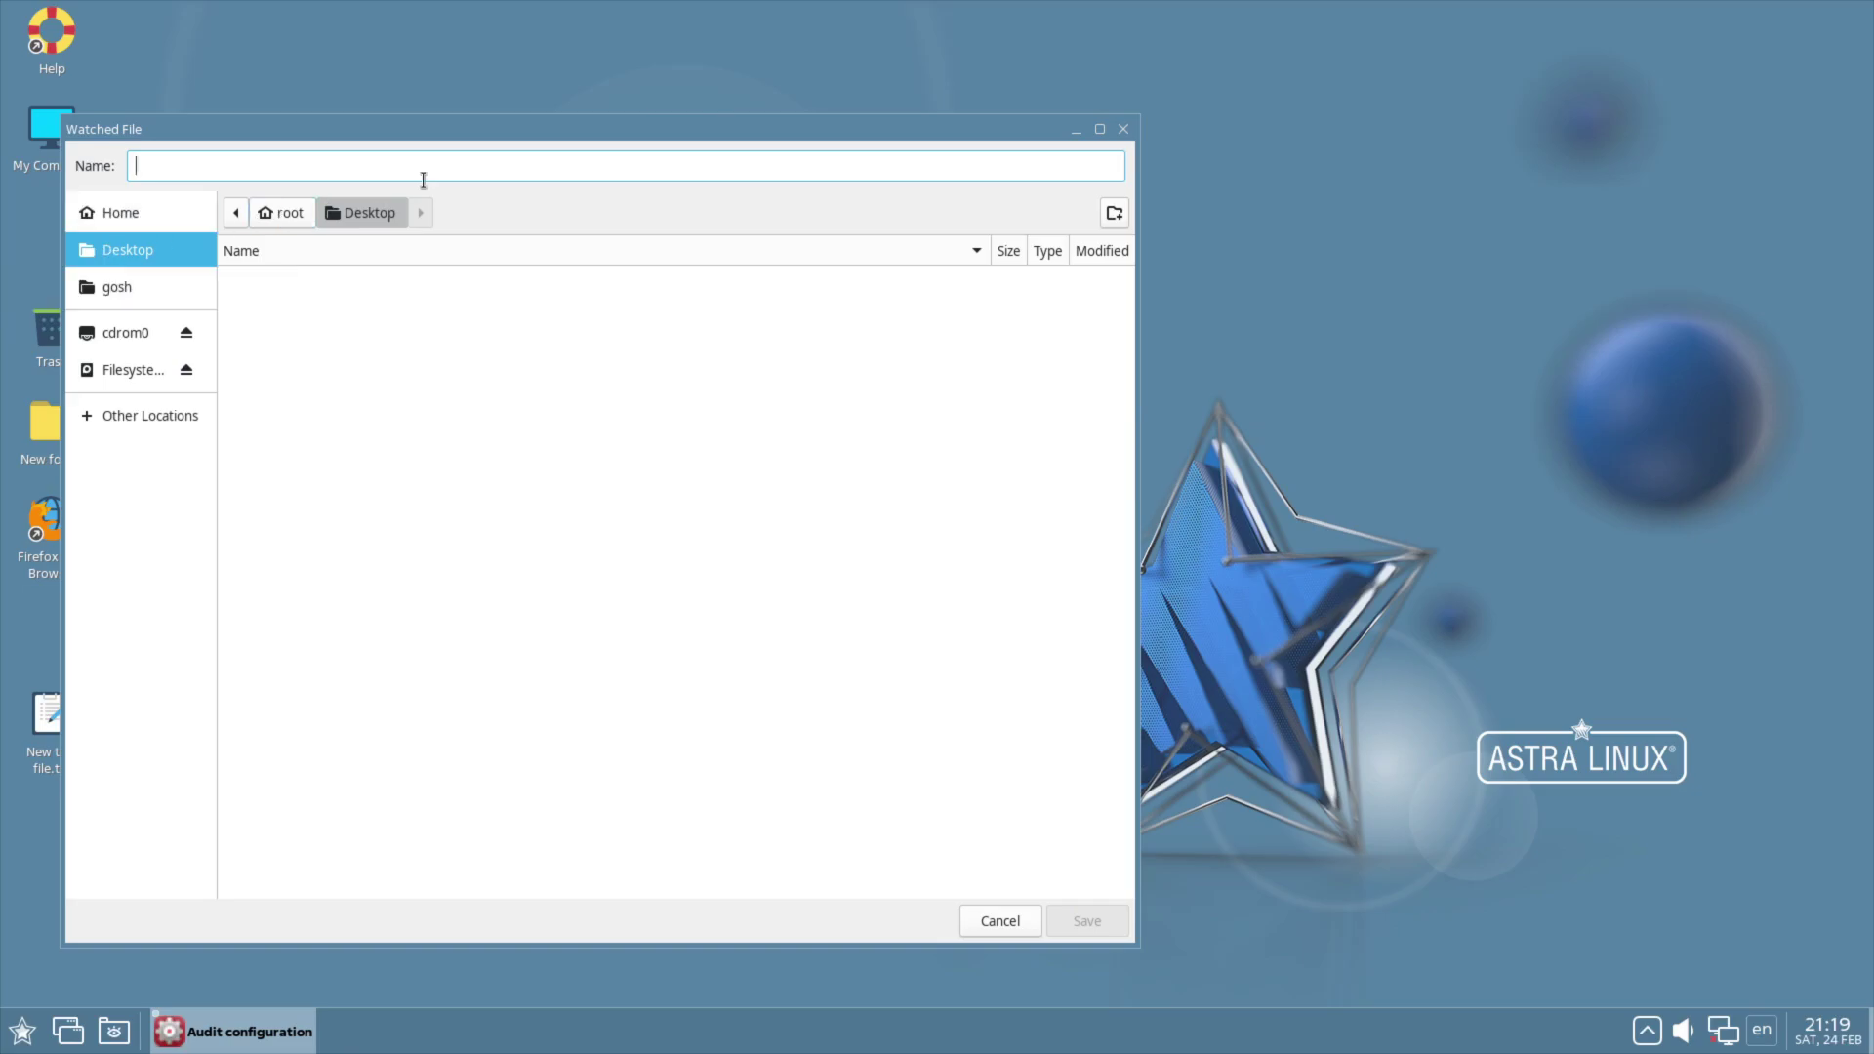
{"action": "left_click_drag", "start_coordinate": [379, 140], "coordinate": [725, 182]}
{"action": "left_click", "coordinate": [436, 324]}
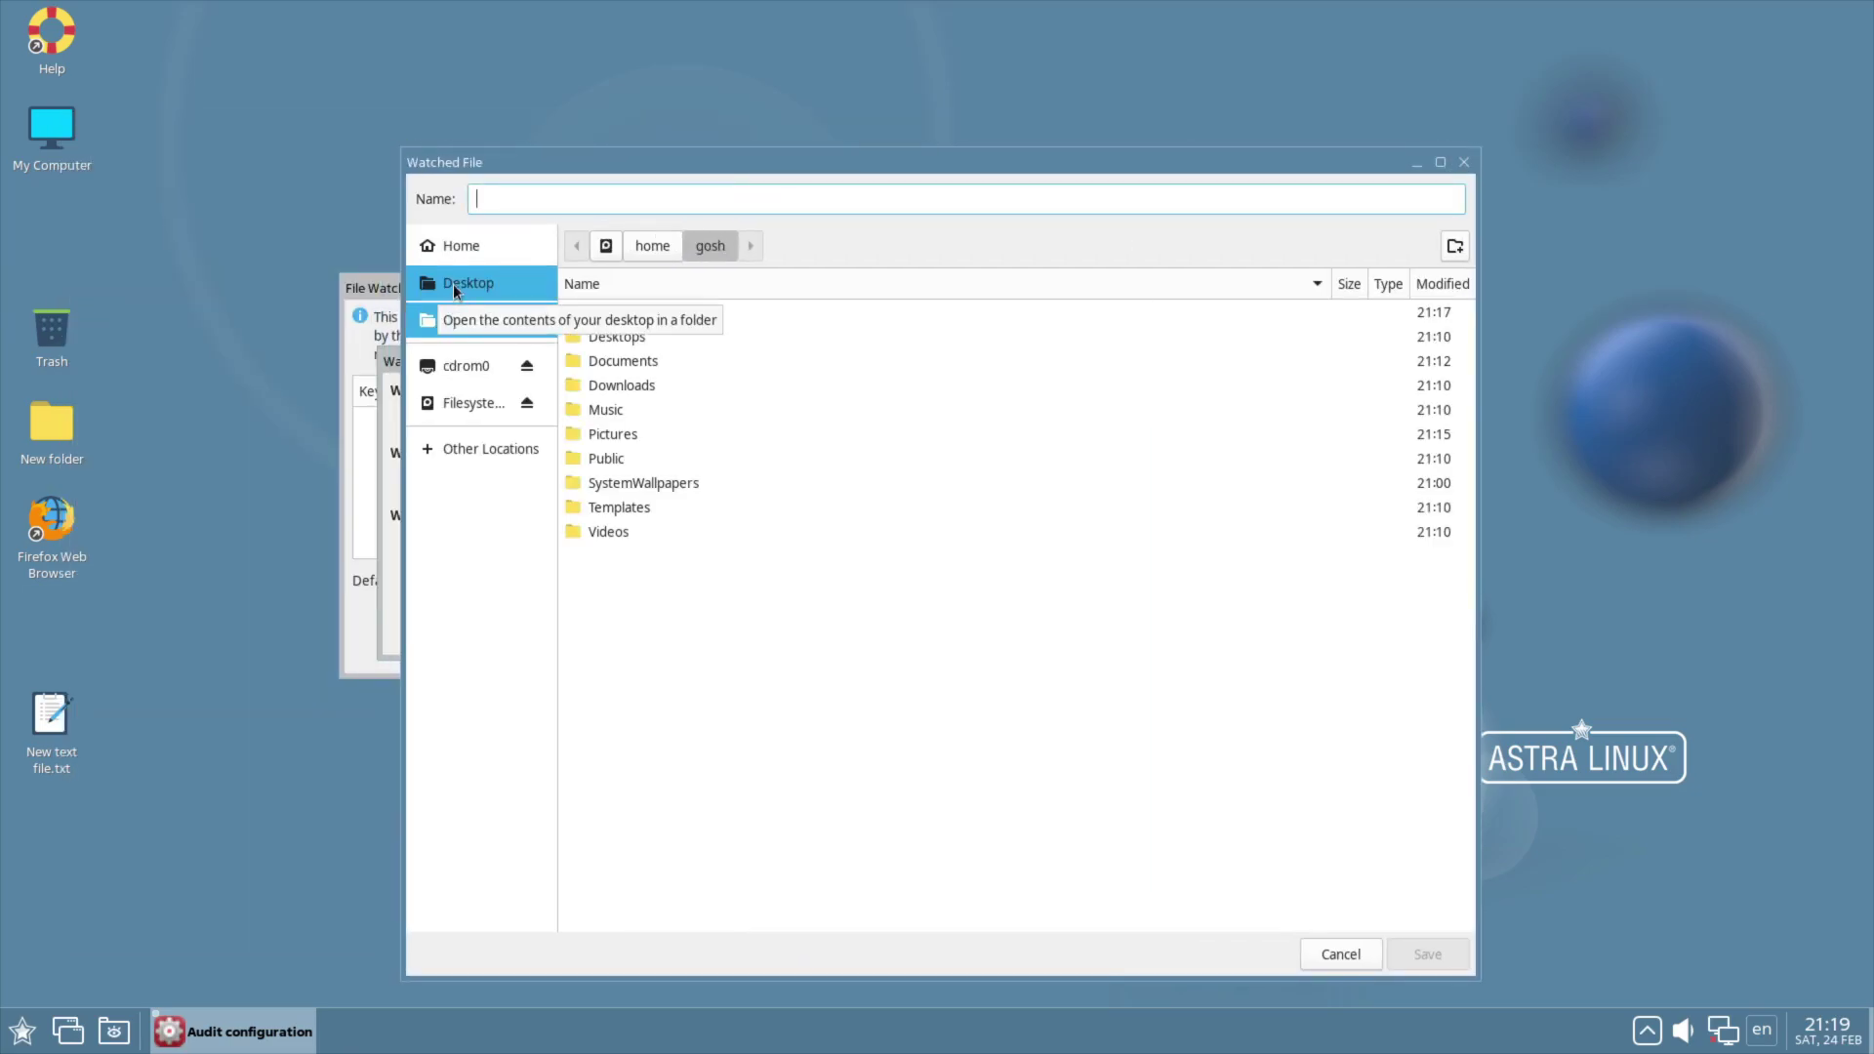
{"action": "left_click", "coordinate": [453, 284]}
{"action": "left_click", "coordinate": [453, 321]}
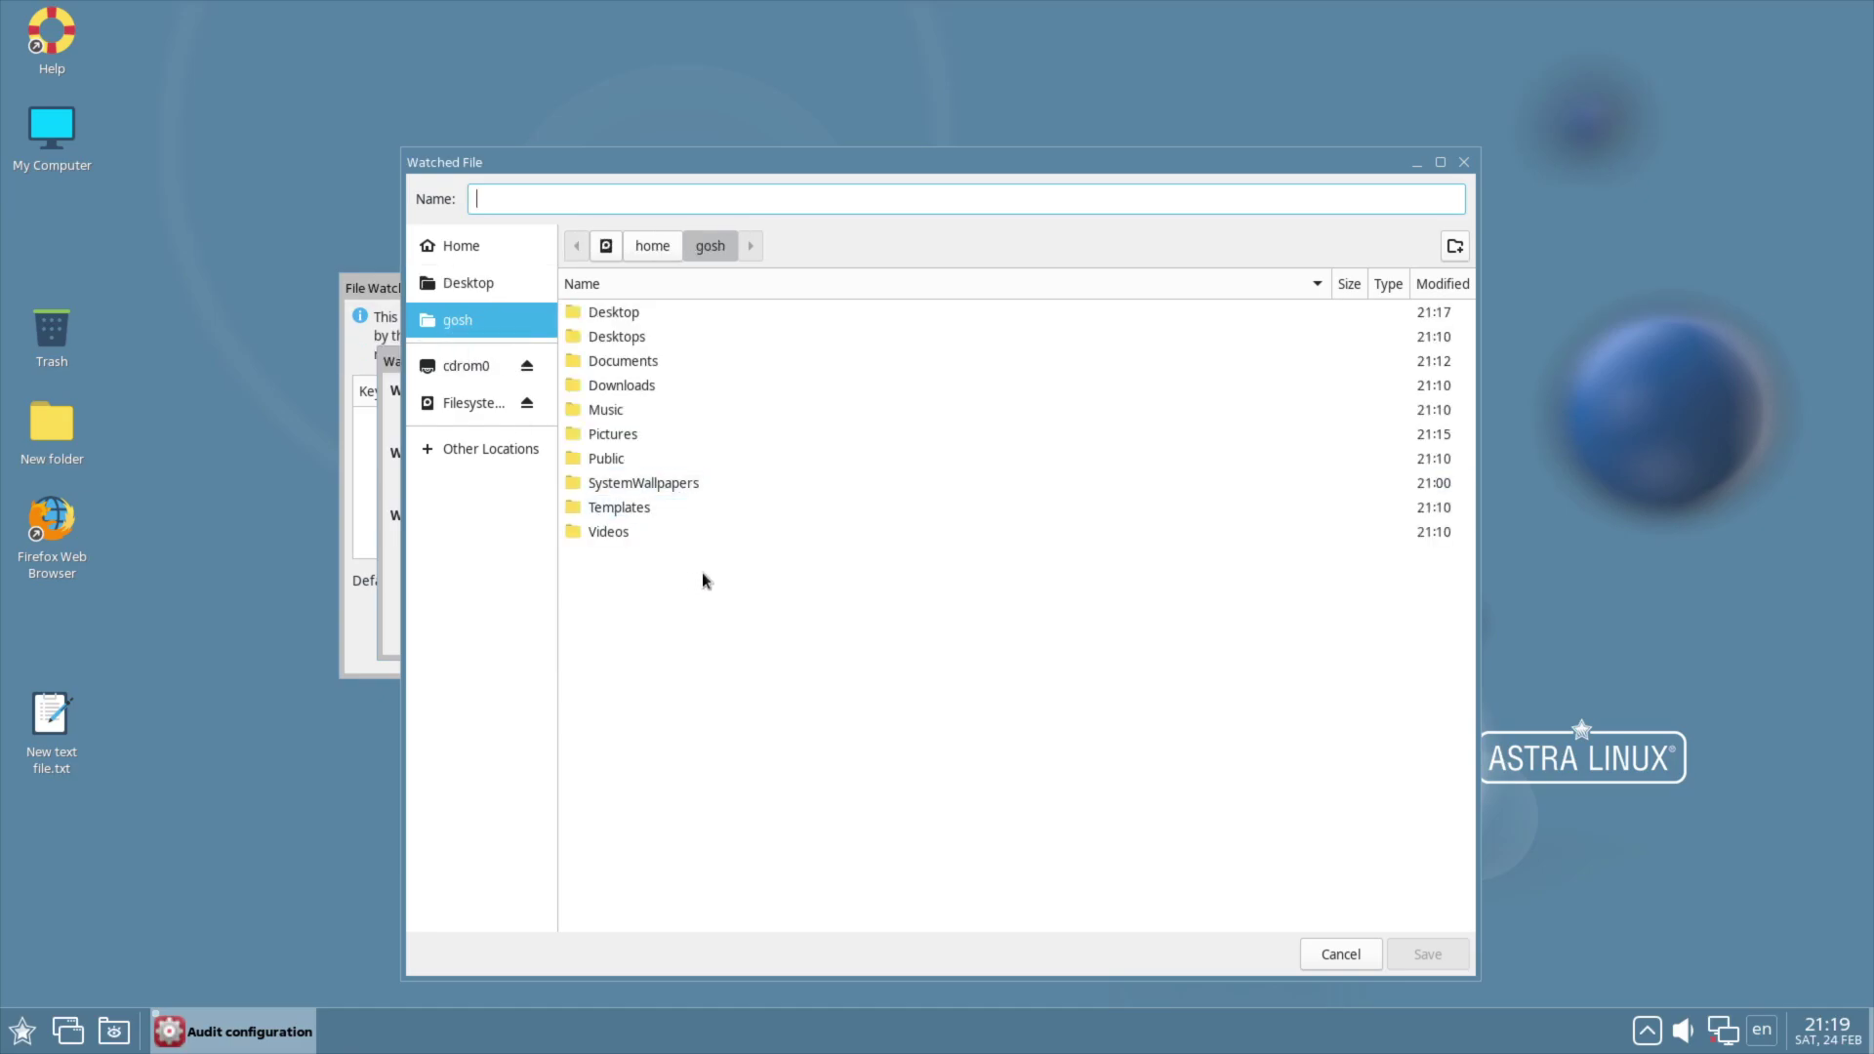
Step: Pick New text file.txt in the home Desktop folder and add it as an rwxa watch
{"action": "right_click", "coordinate": [701, 572]}
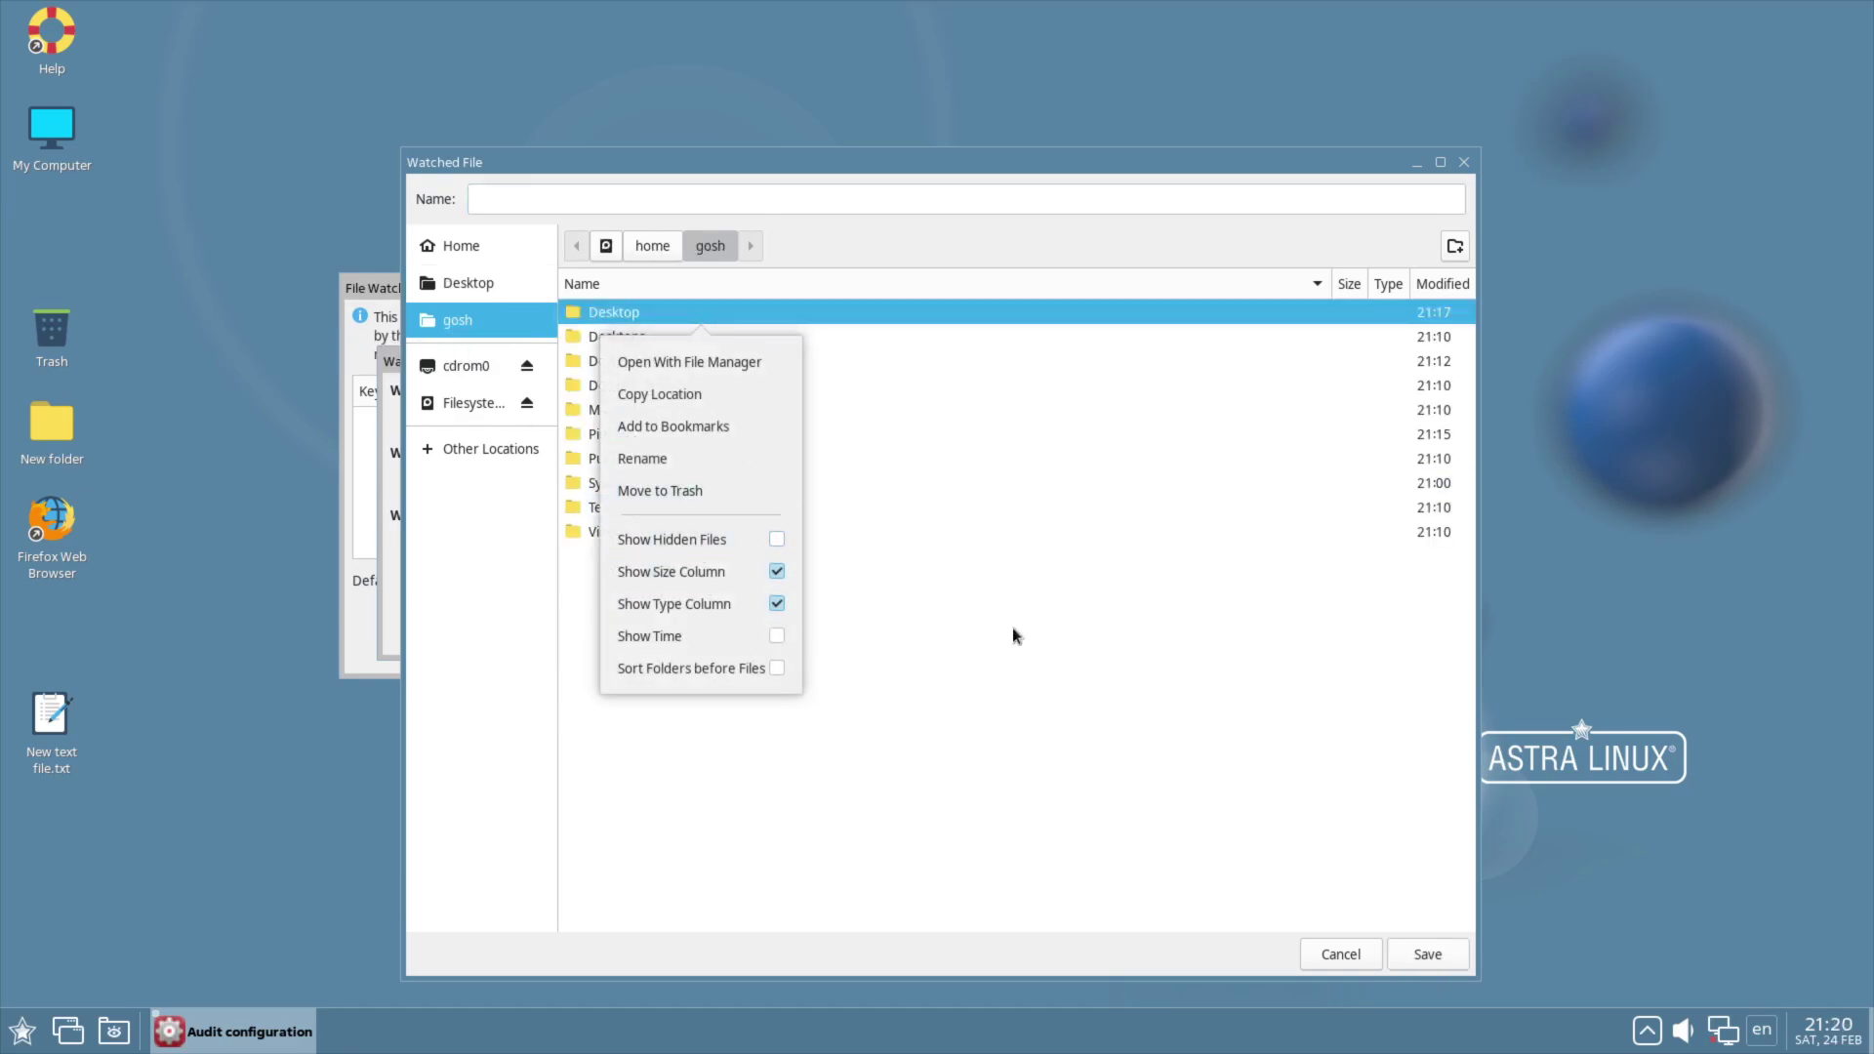
{"action": "left_click", "coordinate": [1027, 652]}
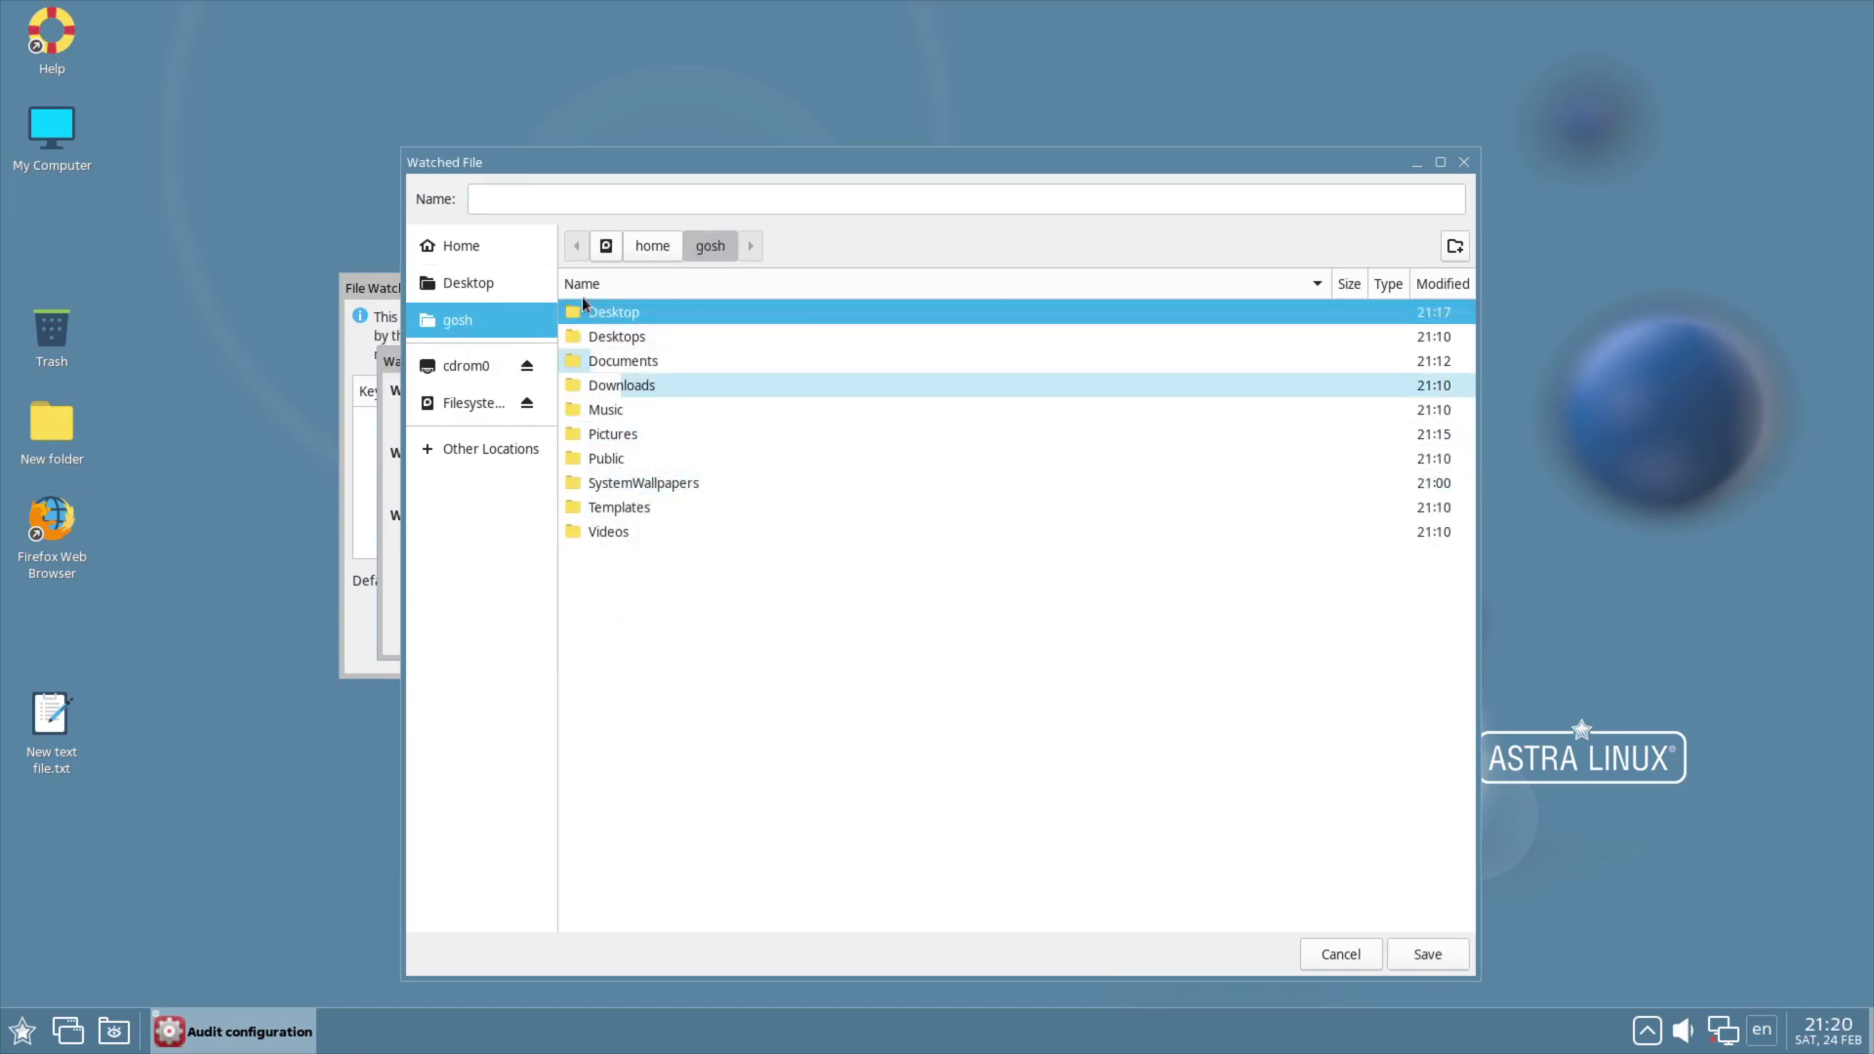
{"action": "double_click", "coordinate": [619, 317]}
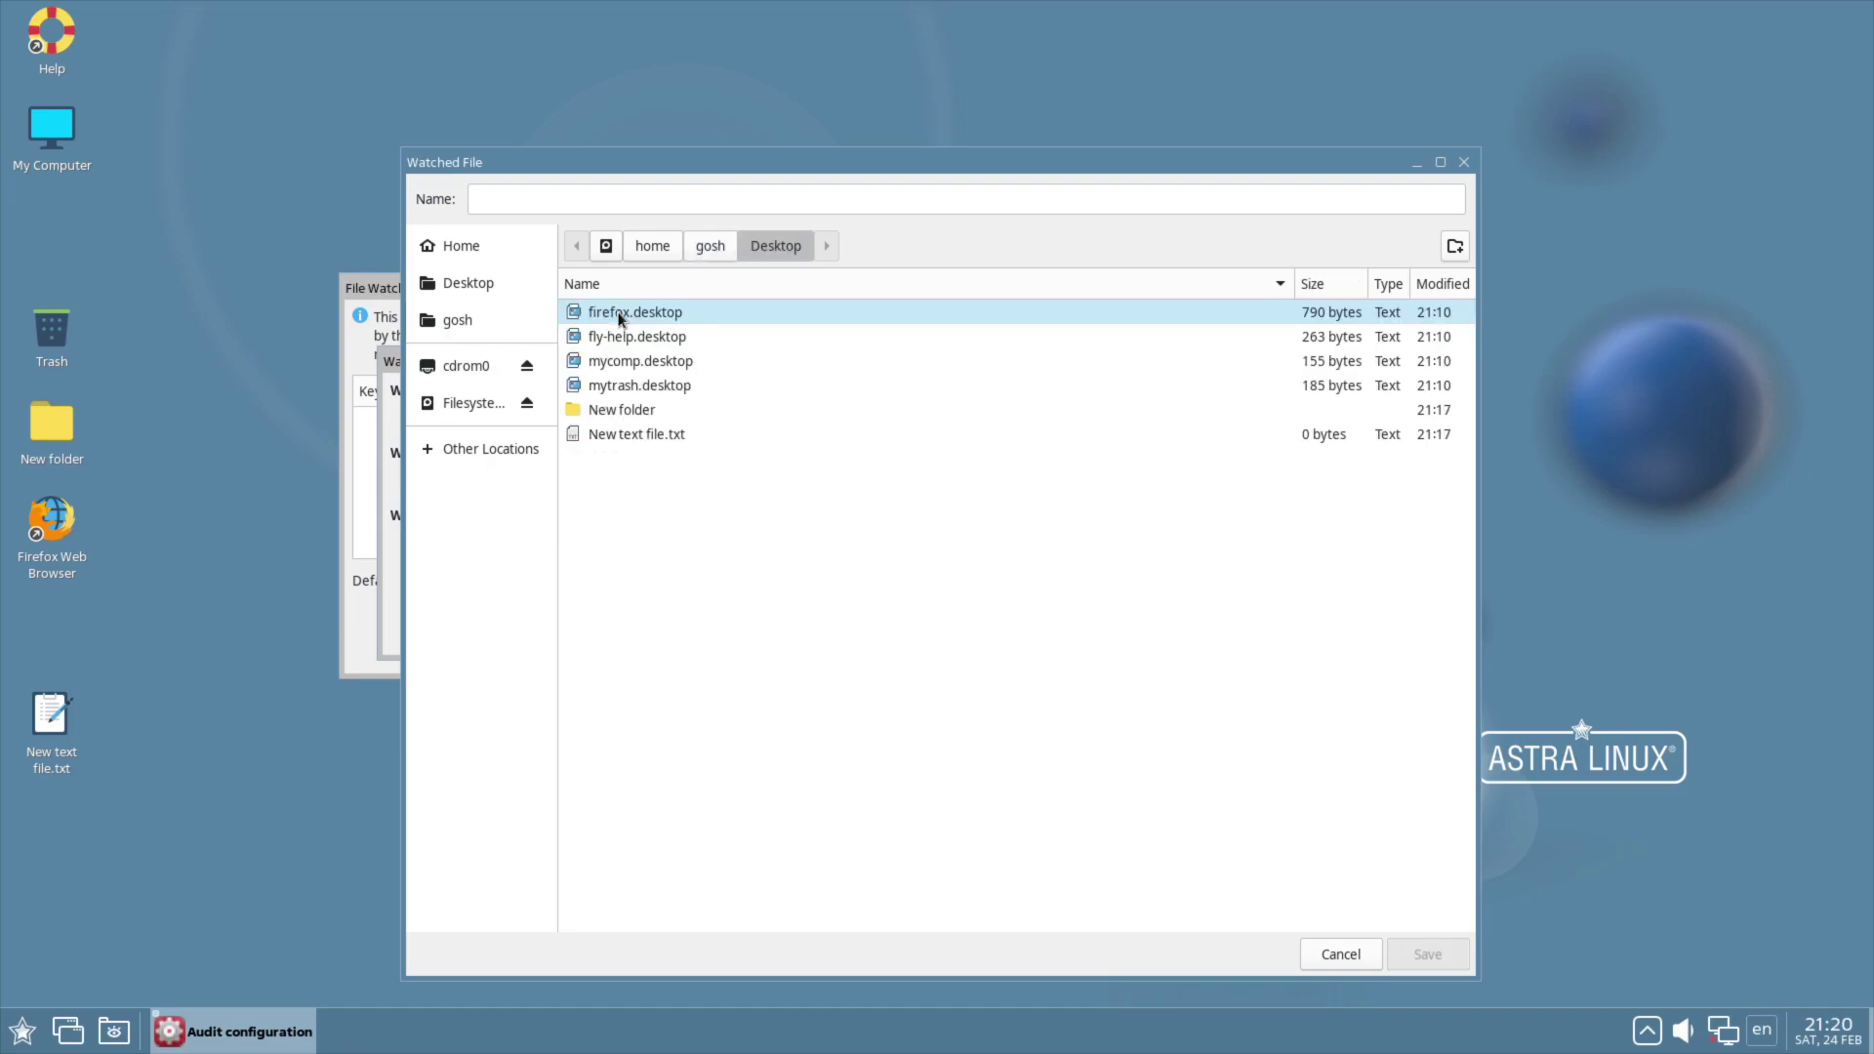
{"action": "left_click", "coordinate": [629, 431]}
{"action": "key", "text": "Return"}
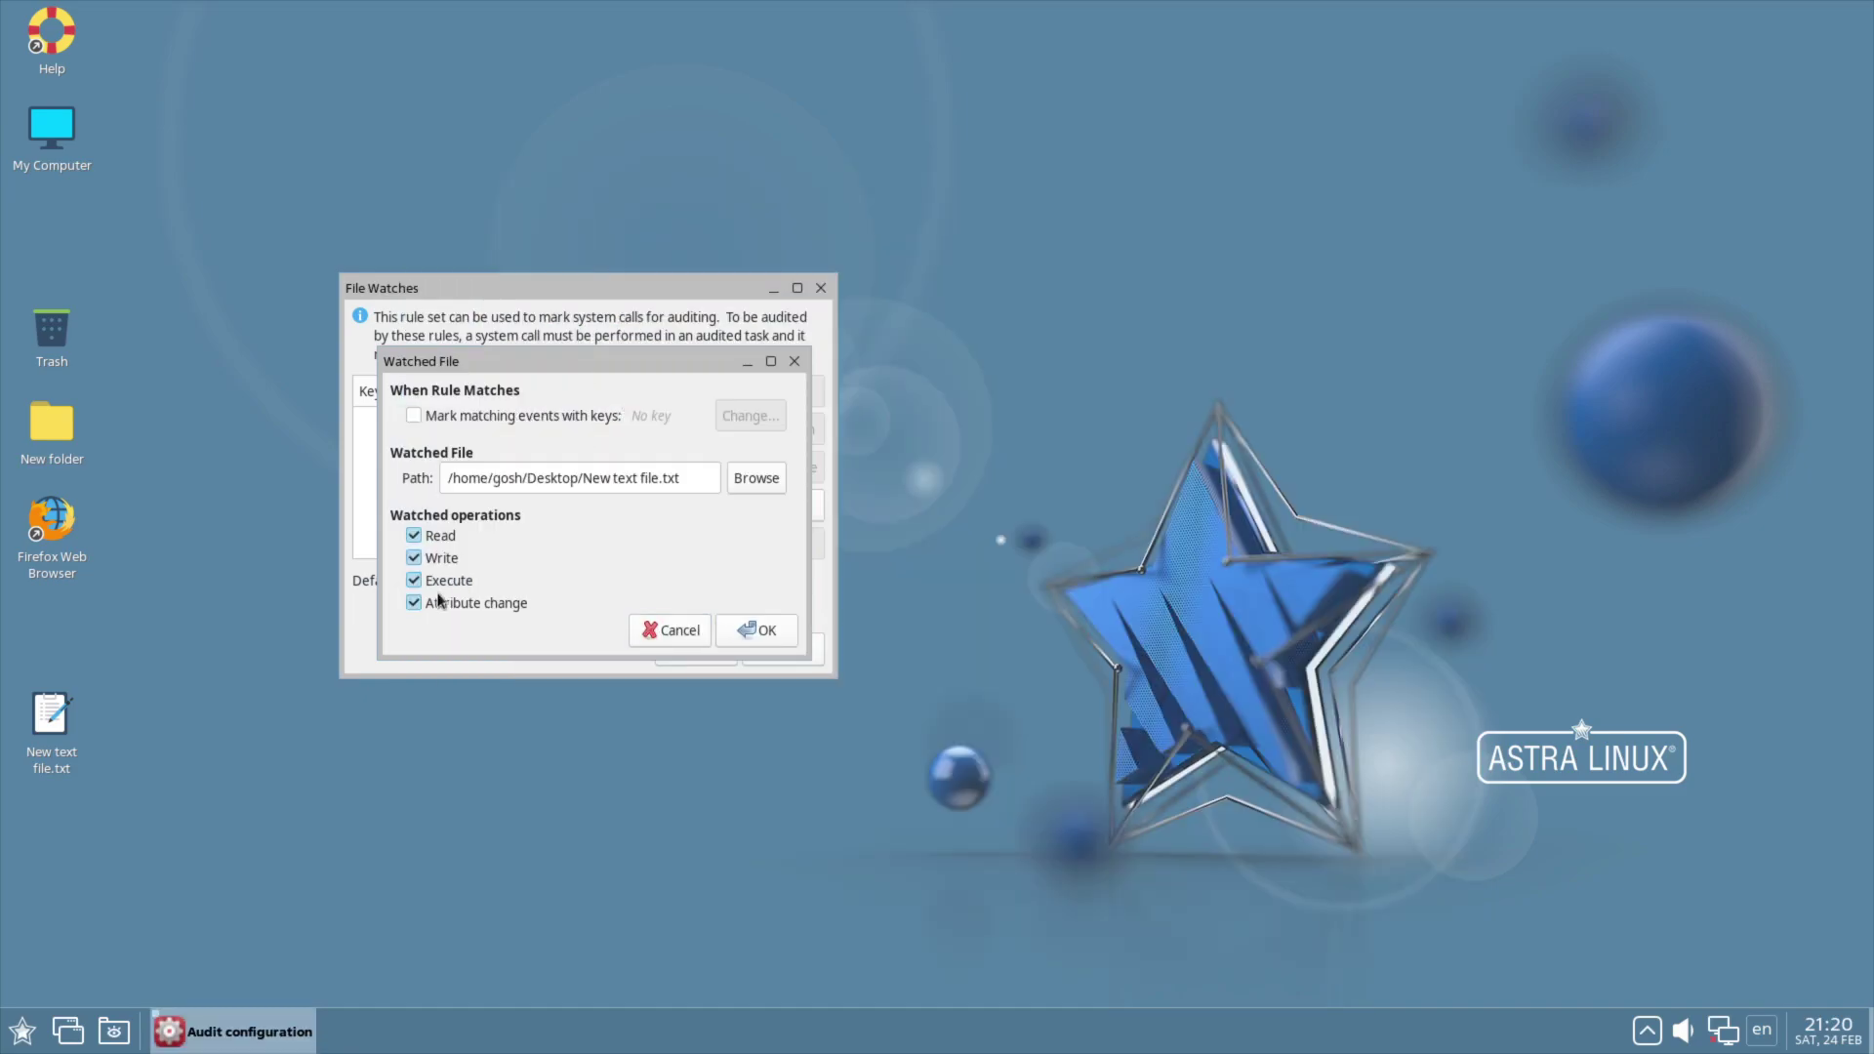
{"action": "left_click", "coordinate": [759, 629]}
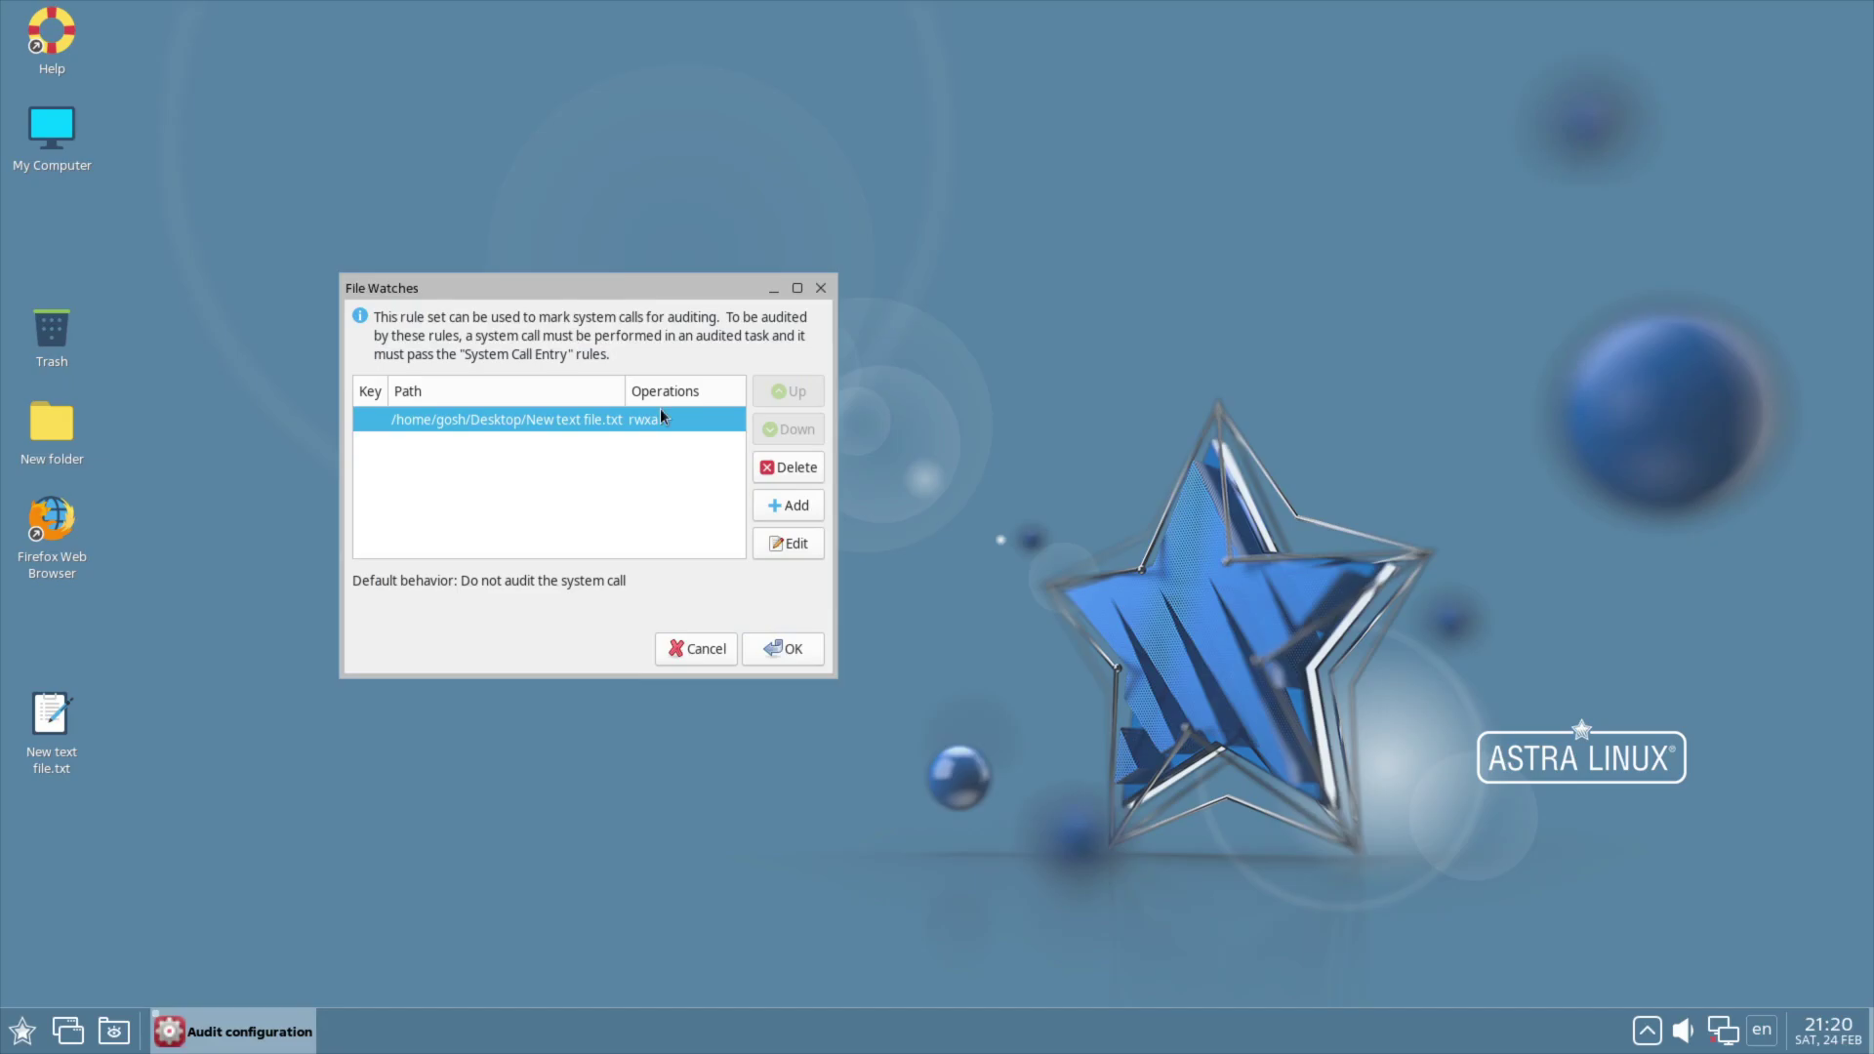
{"action": "left_click_drag", "start_coordinate": [555, 293], "coordinate": [1052, 289]}
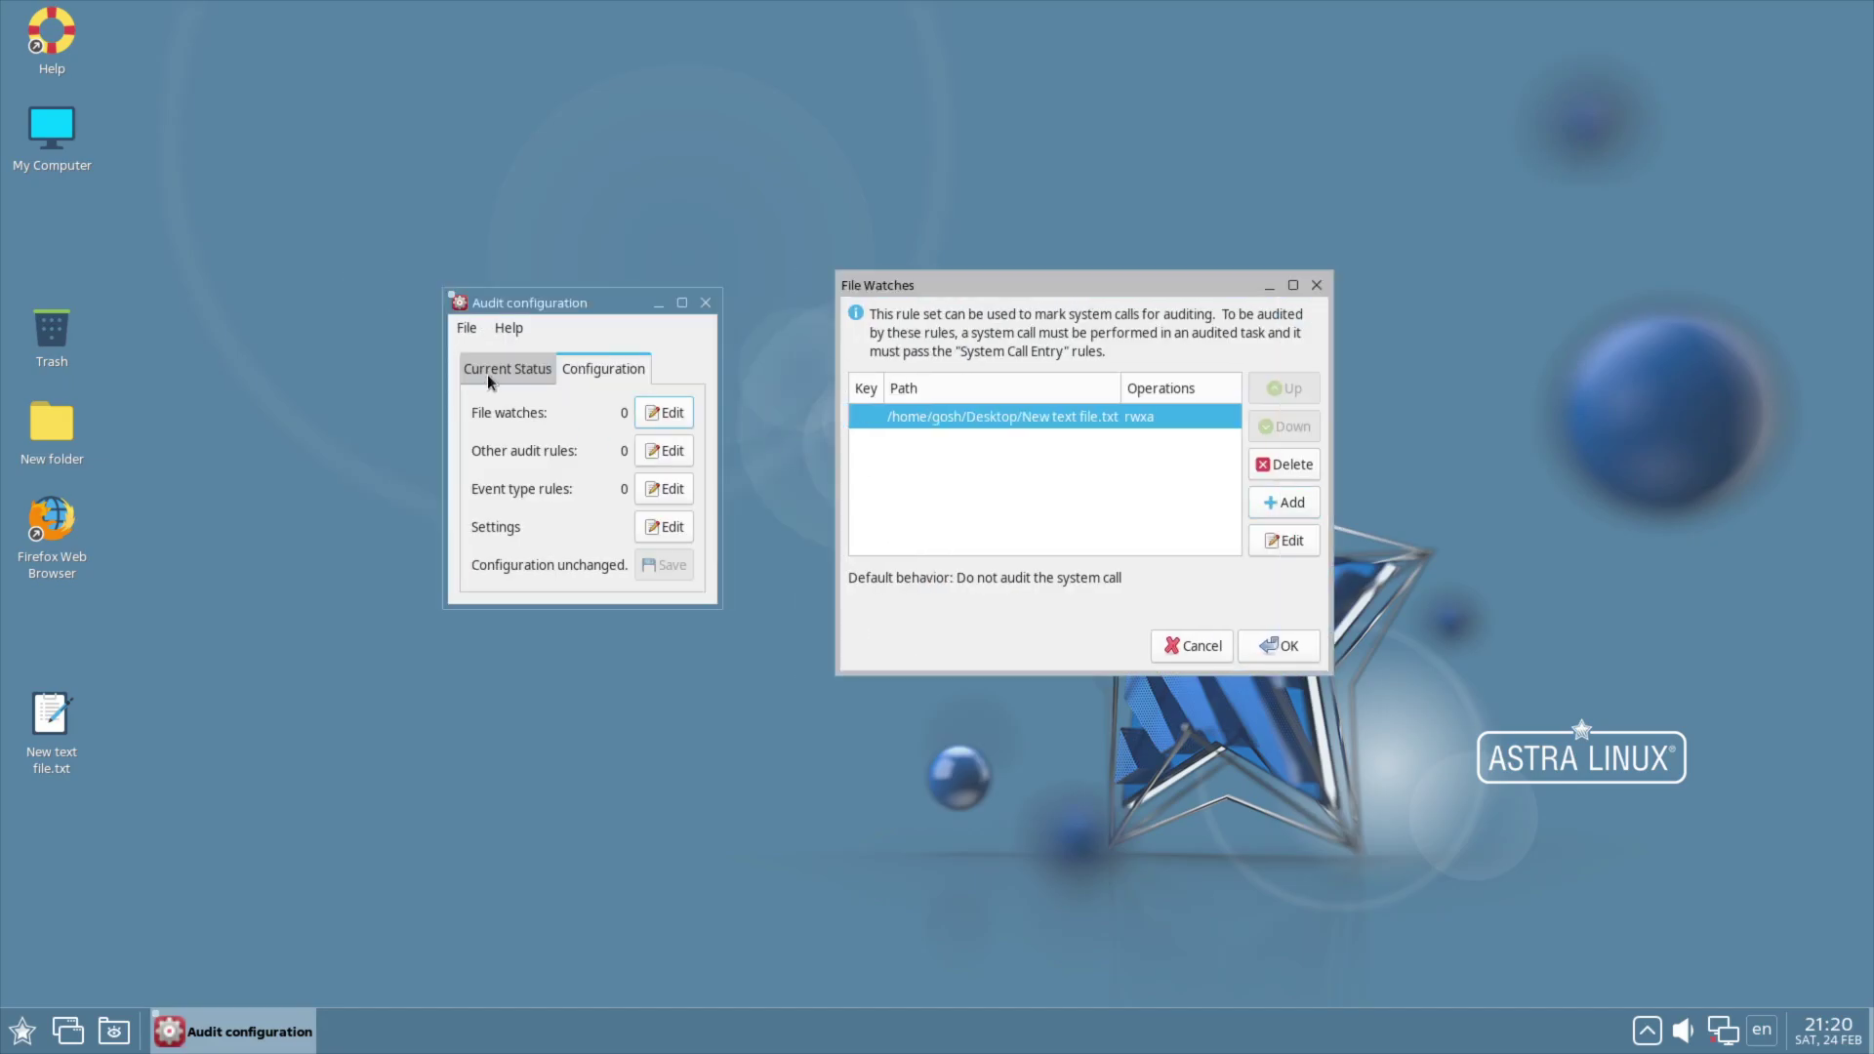
Step: Confirm the file watch with OK and glance at the current auditing status
{"action": "left_click", "coordinate": [1285, 646]}
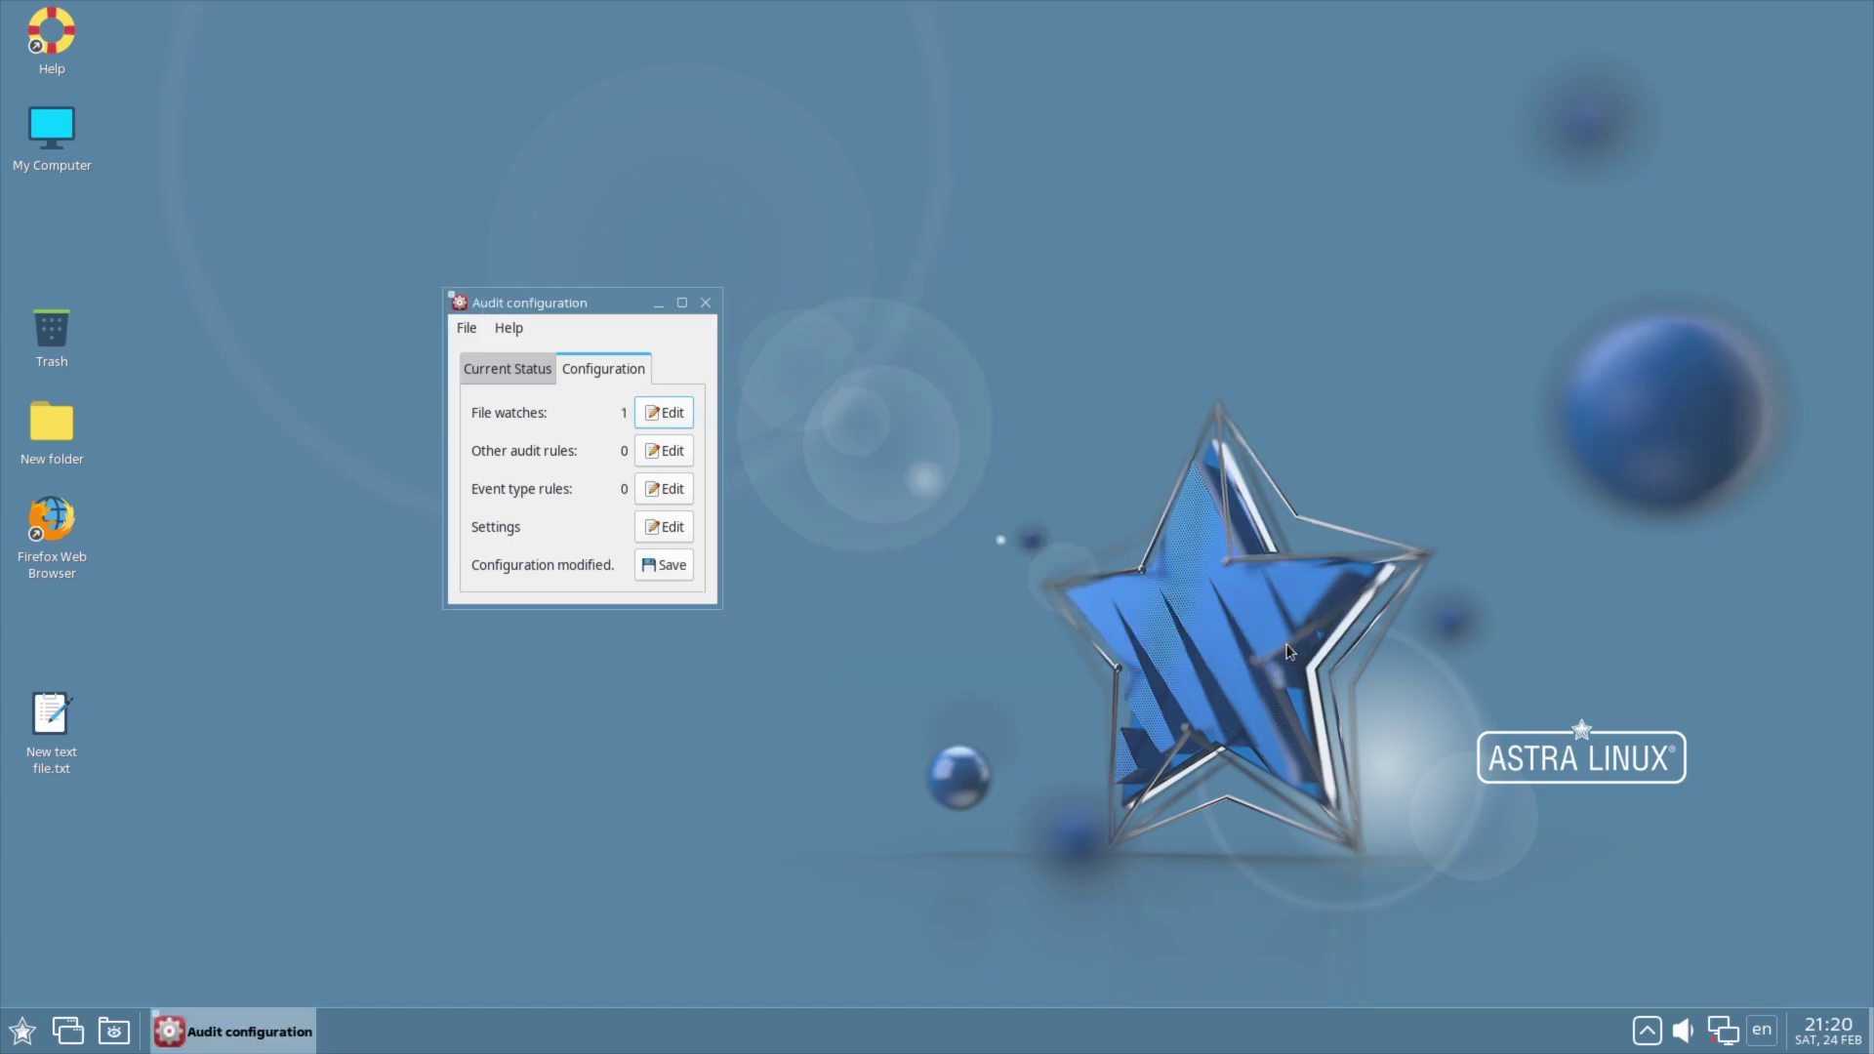
{"action": "left_click", "coordinate": [507, 368]}
{"action": "left_click", "coordinate": [603, 368]}
{"action": "left_click_drag", "start_coordinate": [594, 309], "coordinate": [1054, 272]}
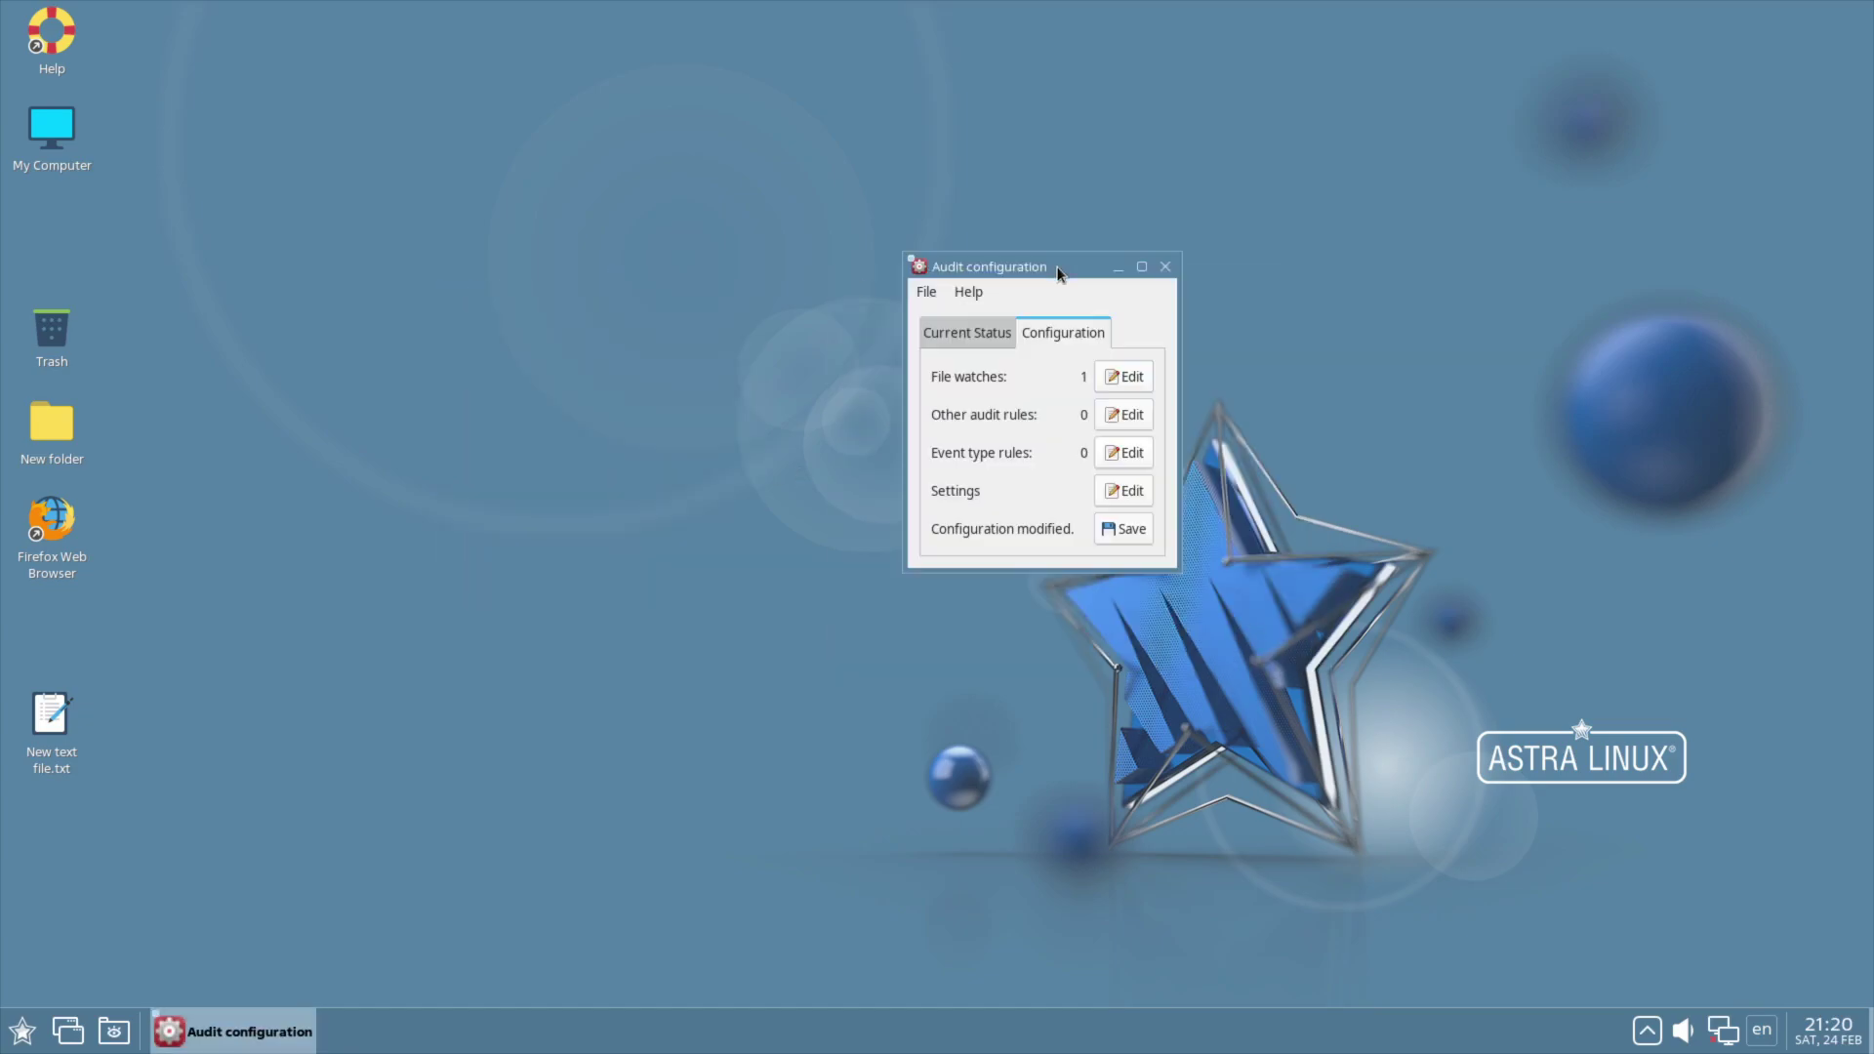
Step: Open New text file.txt in Kate, type 'Test', save and close it
{"action": "double_click", "coordinate": [69, 769]}
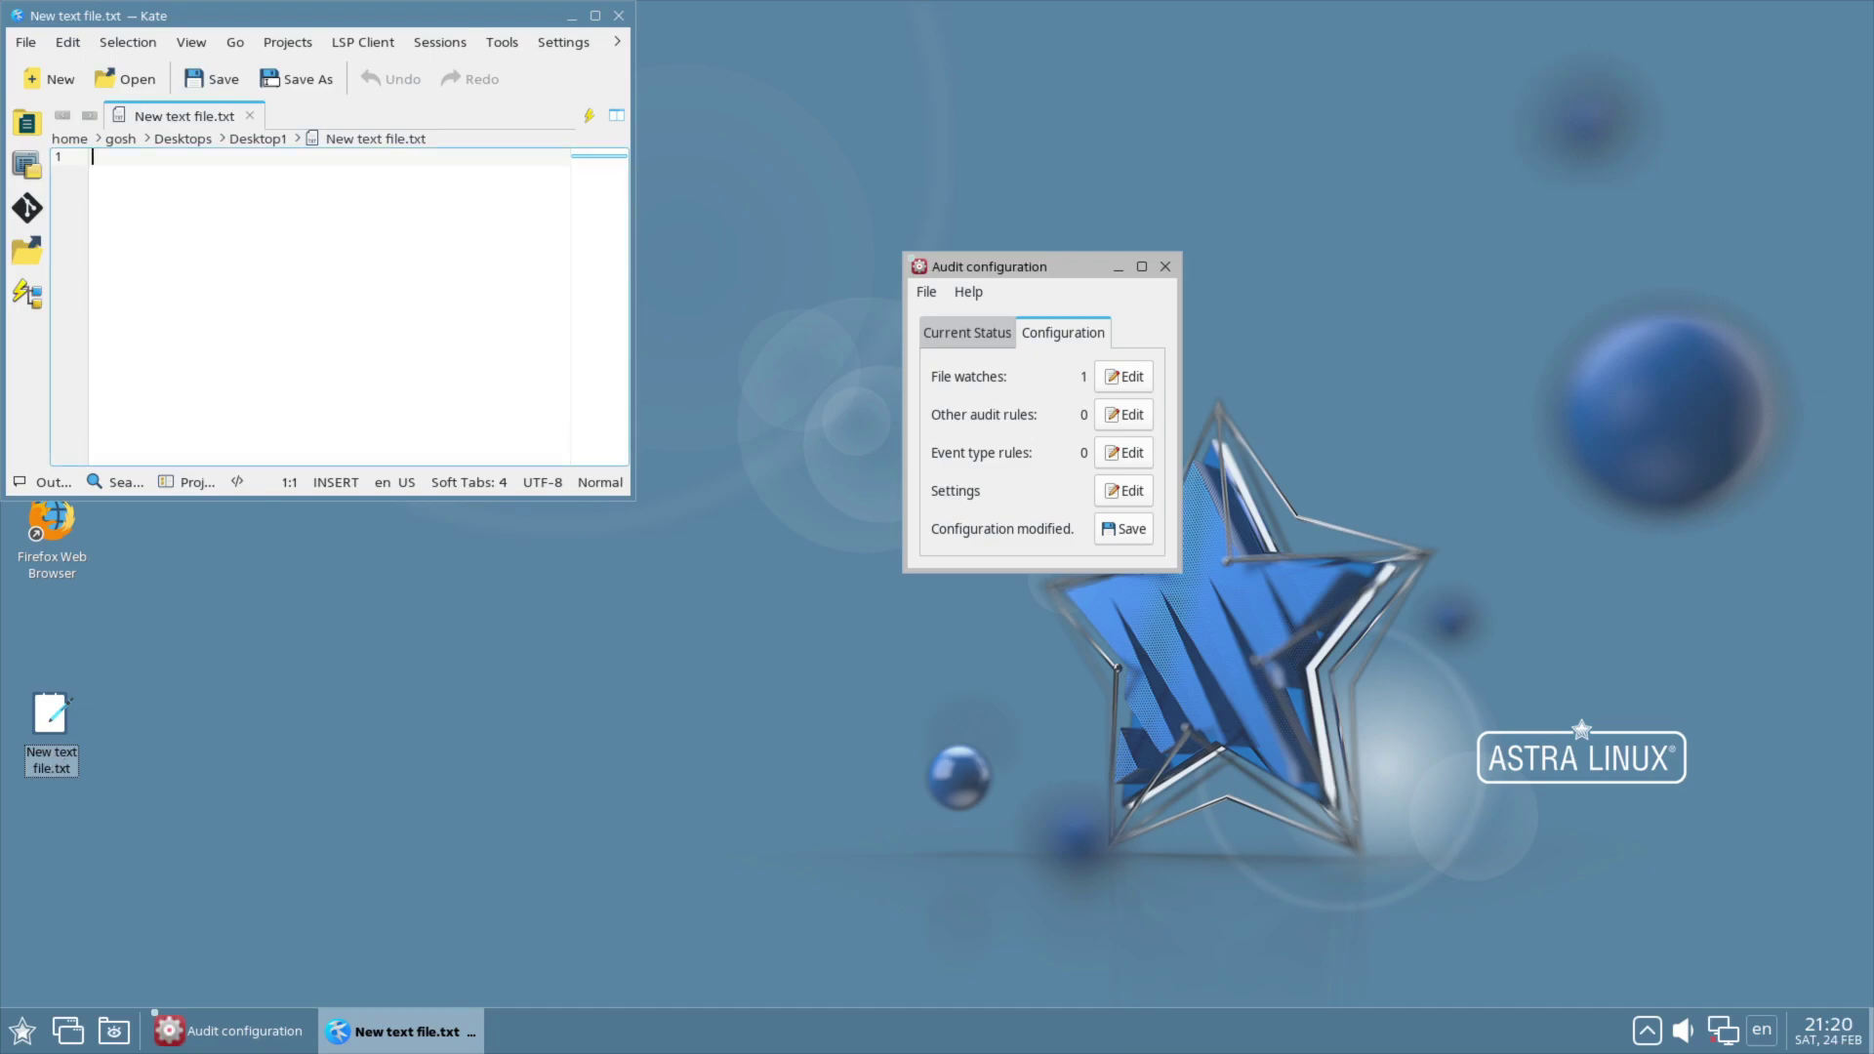
{"action": "type", "text": "Test"}
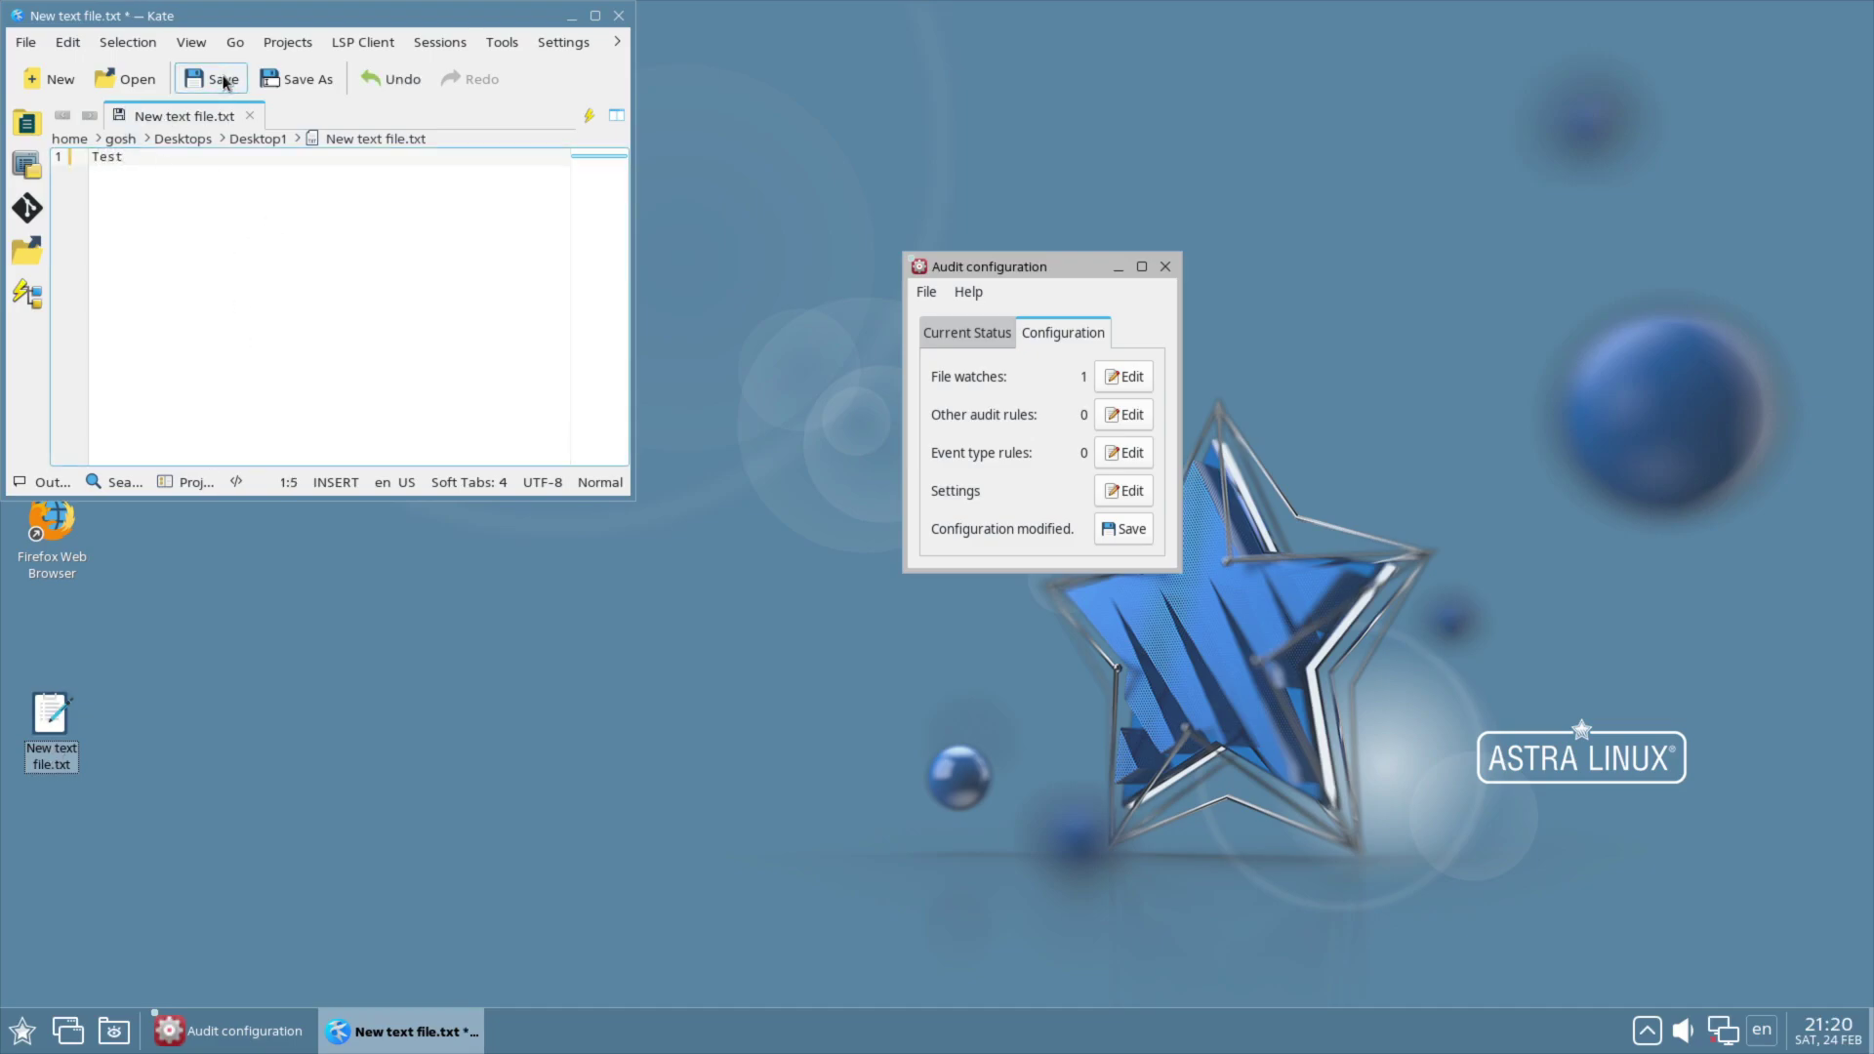
{"action": "left_click", "coordinate": [223, 81]}
{"action": "left_click", "coordinate": [619, 15]}
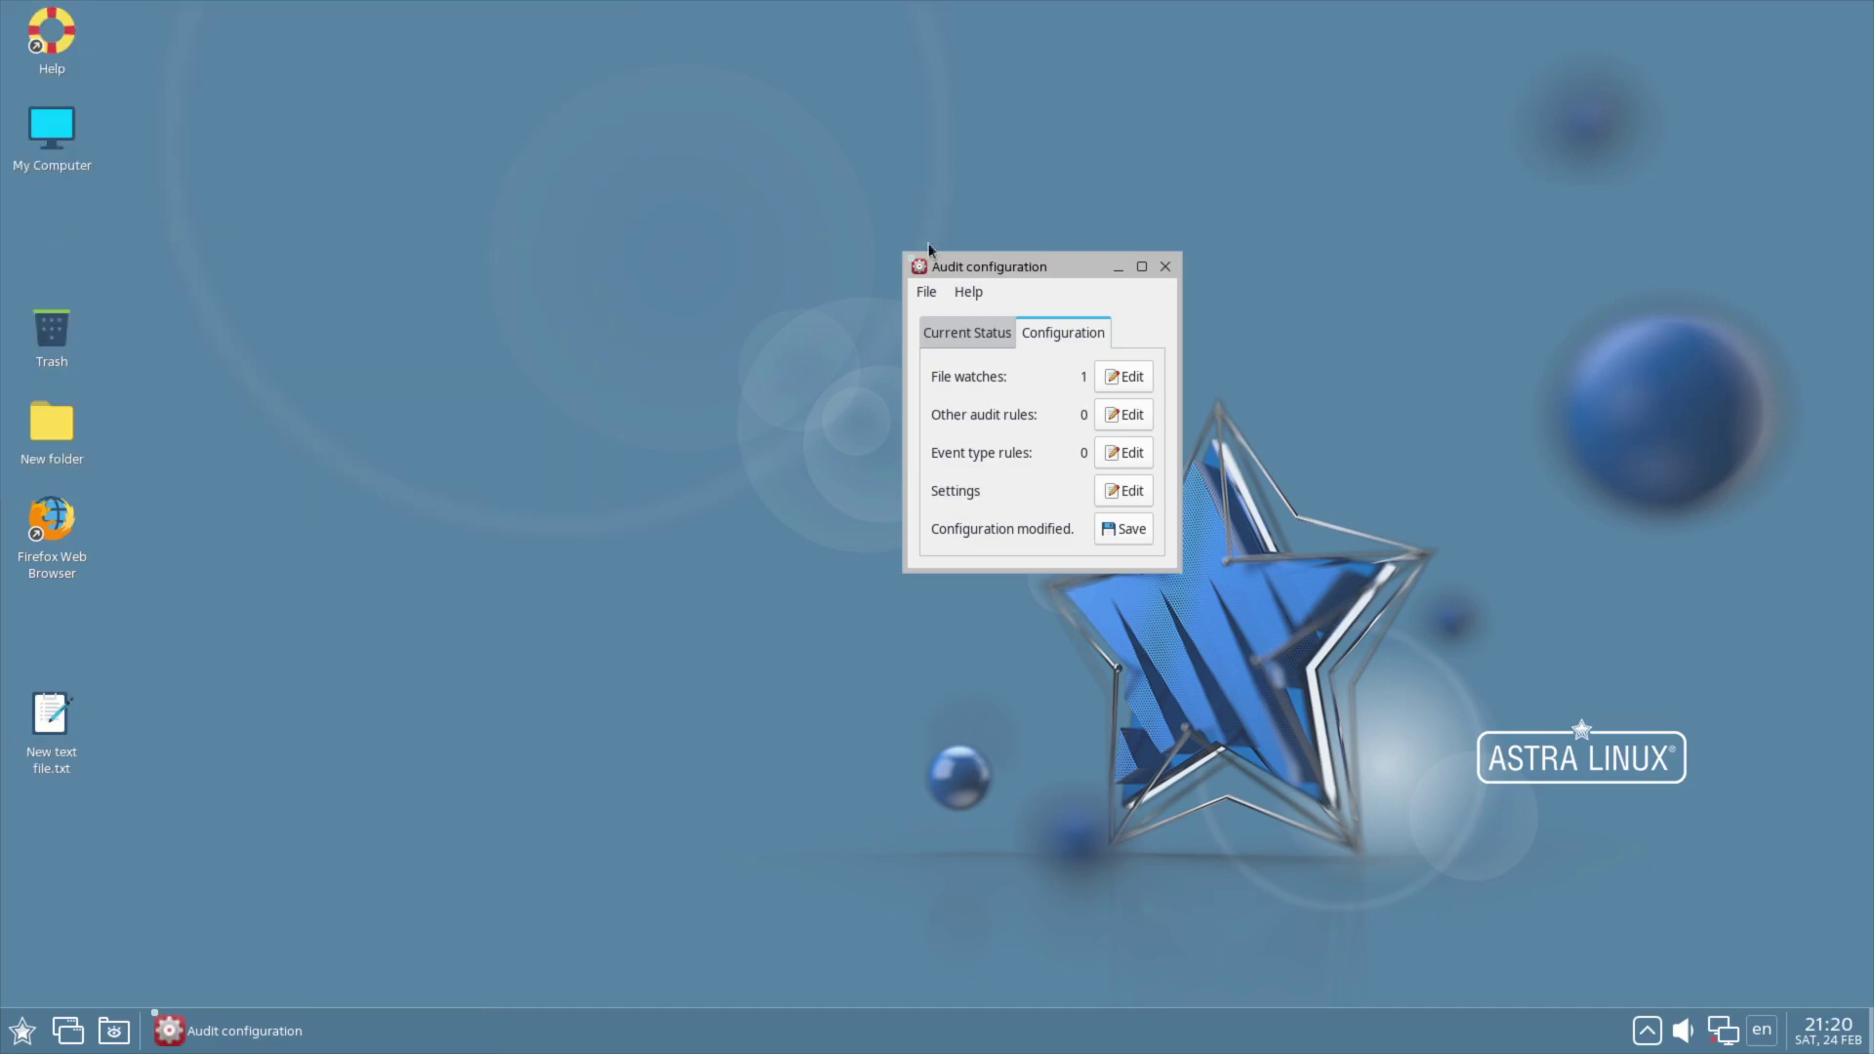
Step: Check the auditing status again, then quit Audit configuration without saving
{"action": "left_click", "coordinate": [972, 346]}
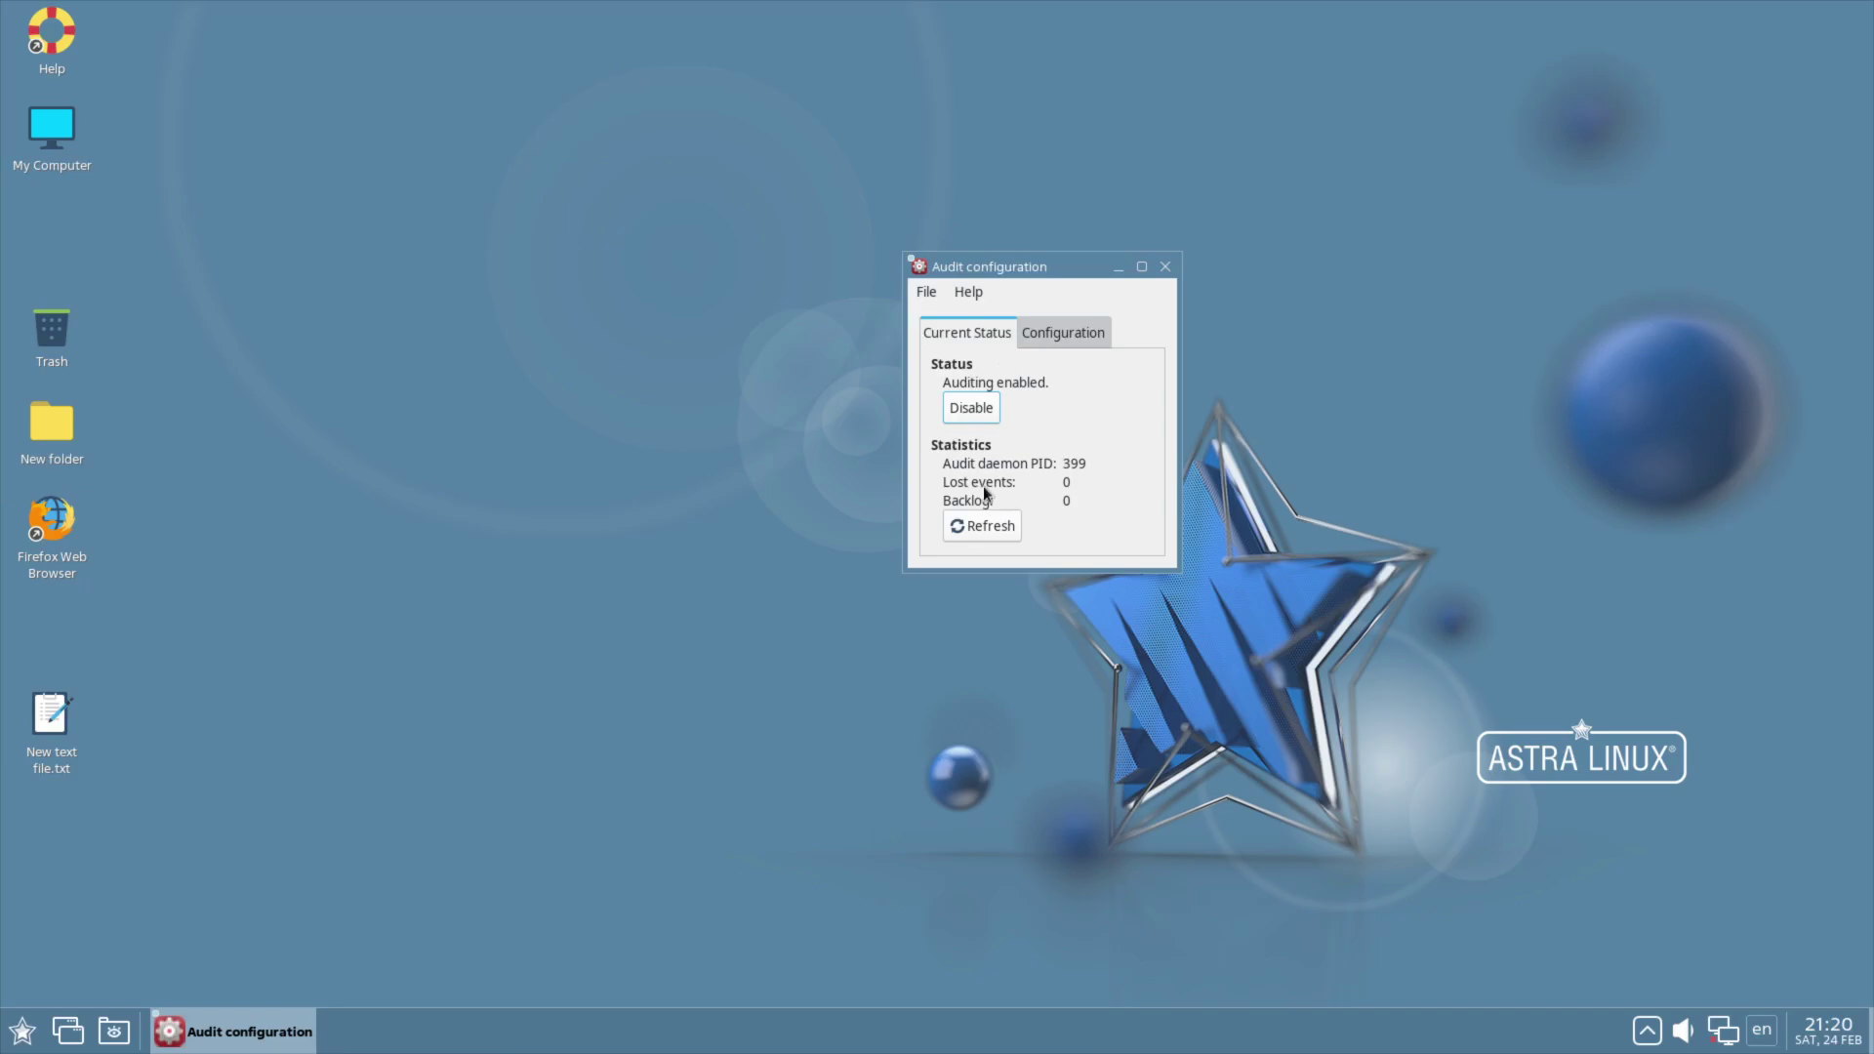
{"action": "left_click", "coordinate": [1062, 333]}
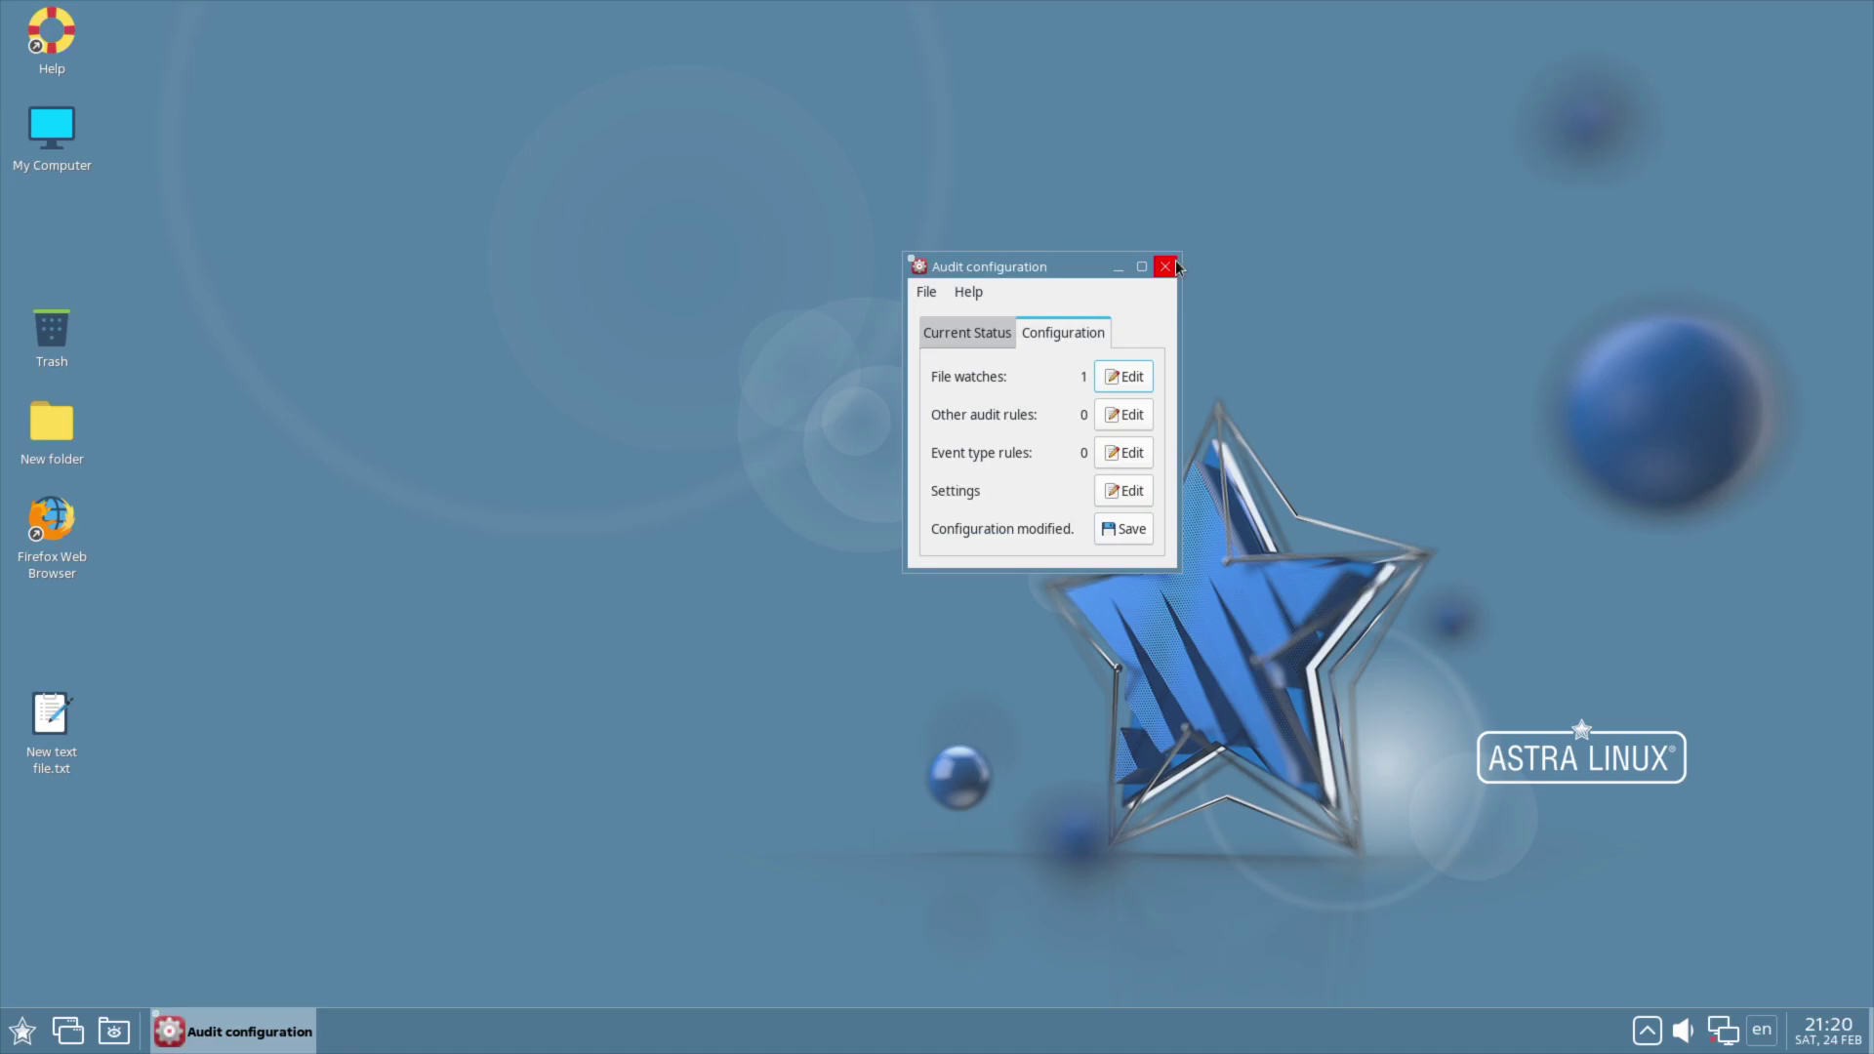
{"action": "left_click", "coordinate": [970, 295]}
{"action": "left_click", "coordinate": [927, 291]}
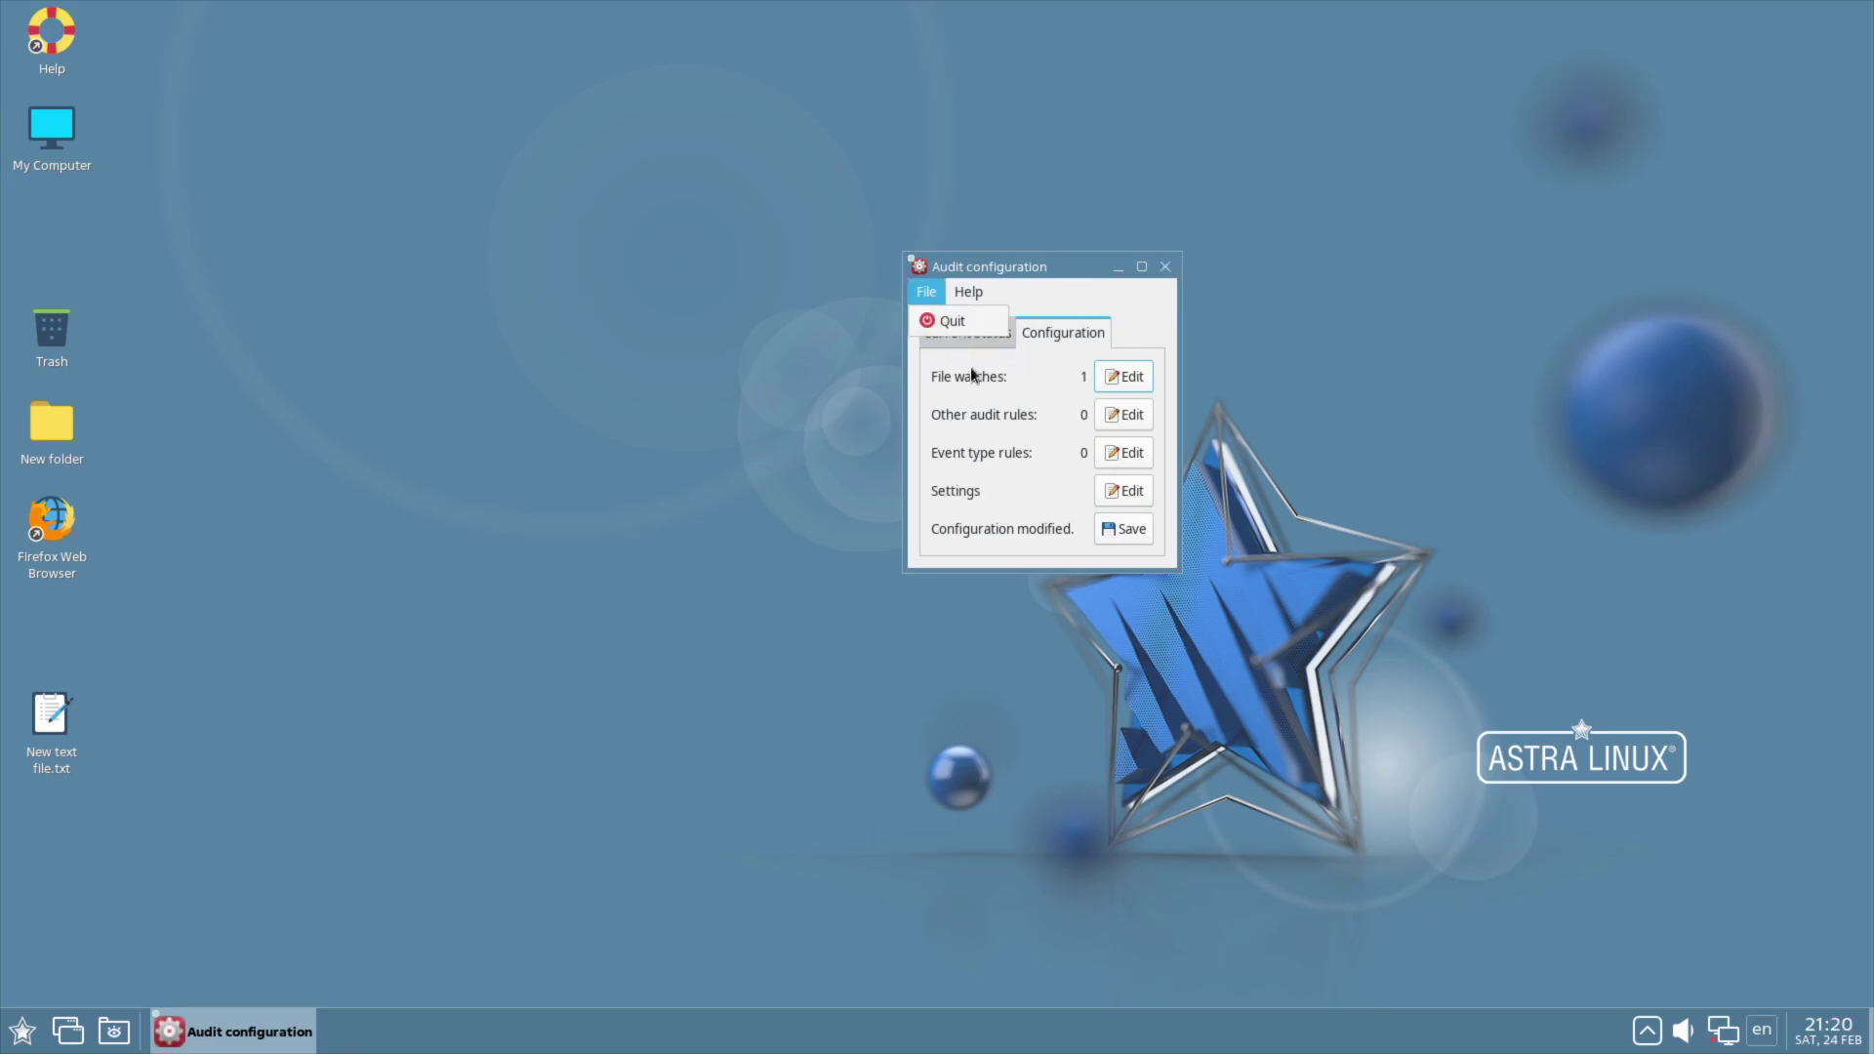
{"action": "left_click", "coordinate": [934, 320]}
Step: Relaunch Audit configuration as root, confirm it shows 0 file watches, and close it
{"action": "left_click", "coordinate": [22, 1031]}
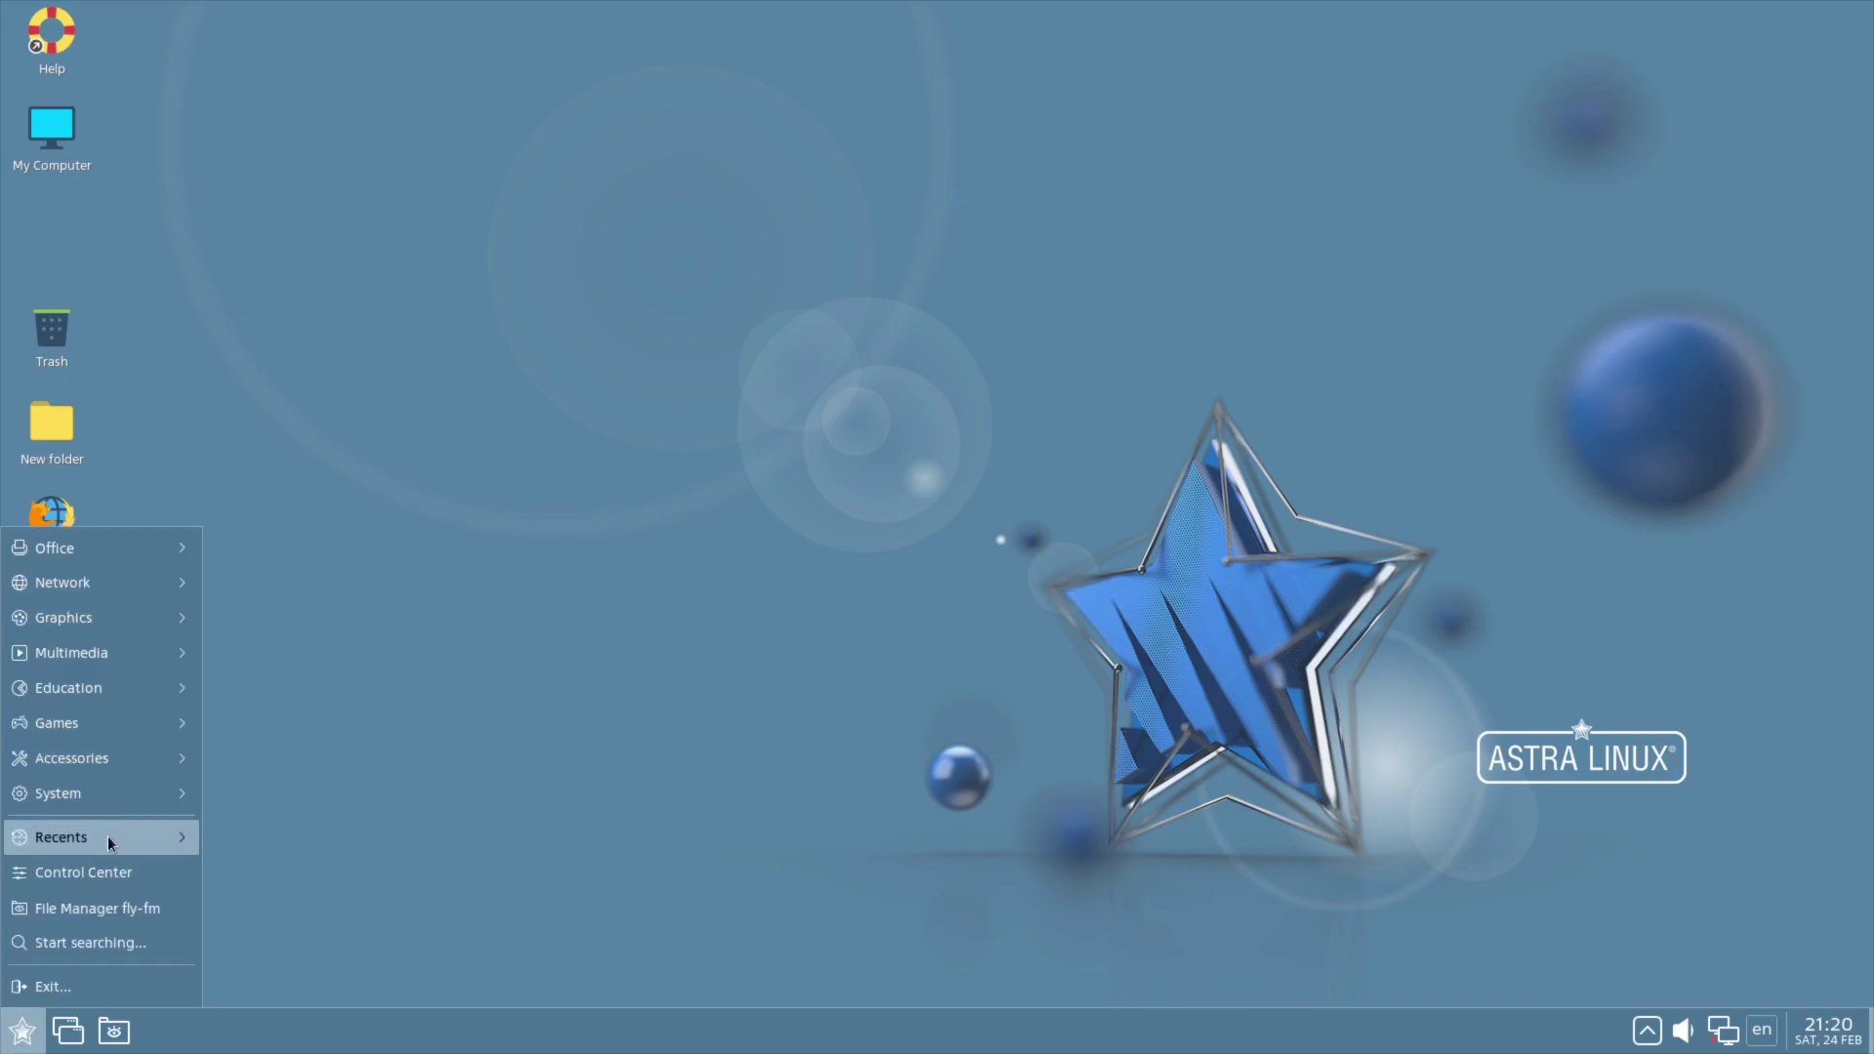
{"action": "mouse_move", "coordinate": [119, 791]}
{"action": "left_click", "coordinate": [309, 431]}
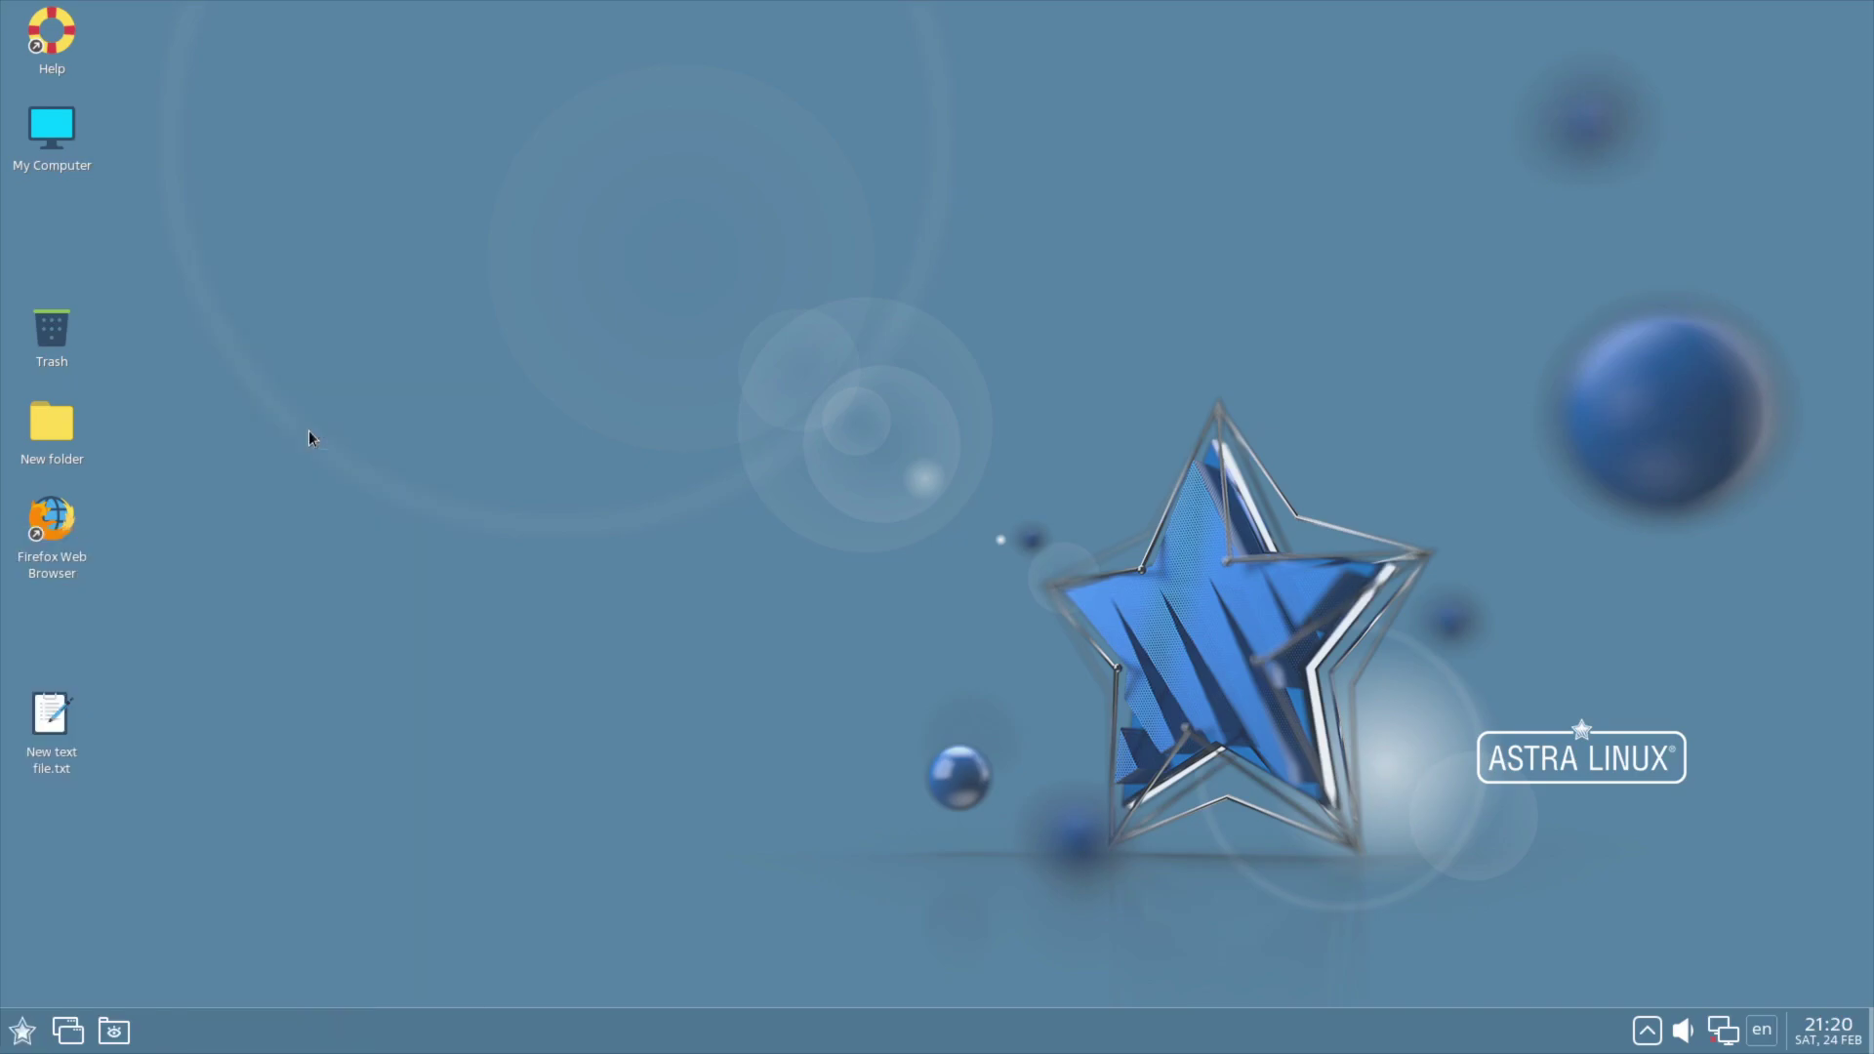
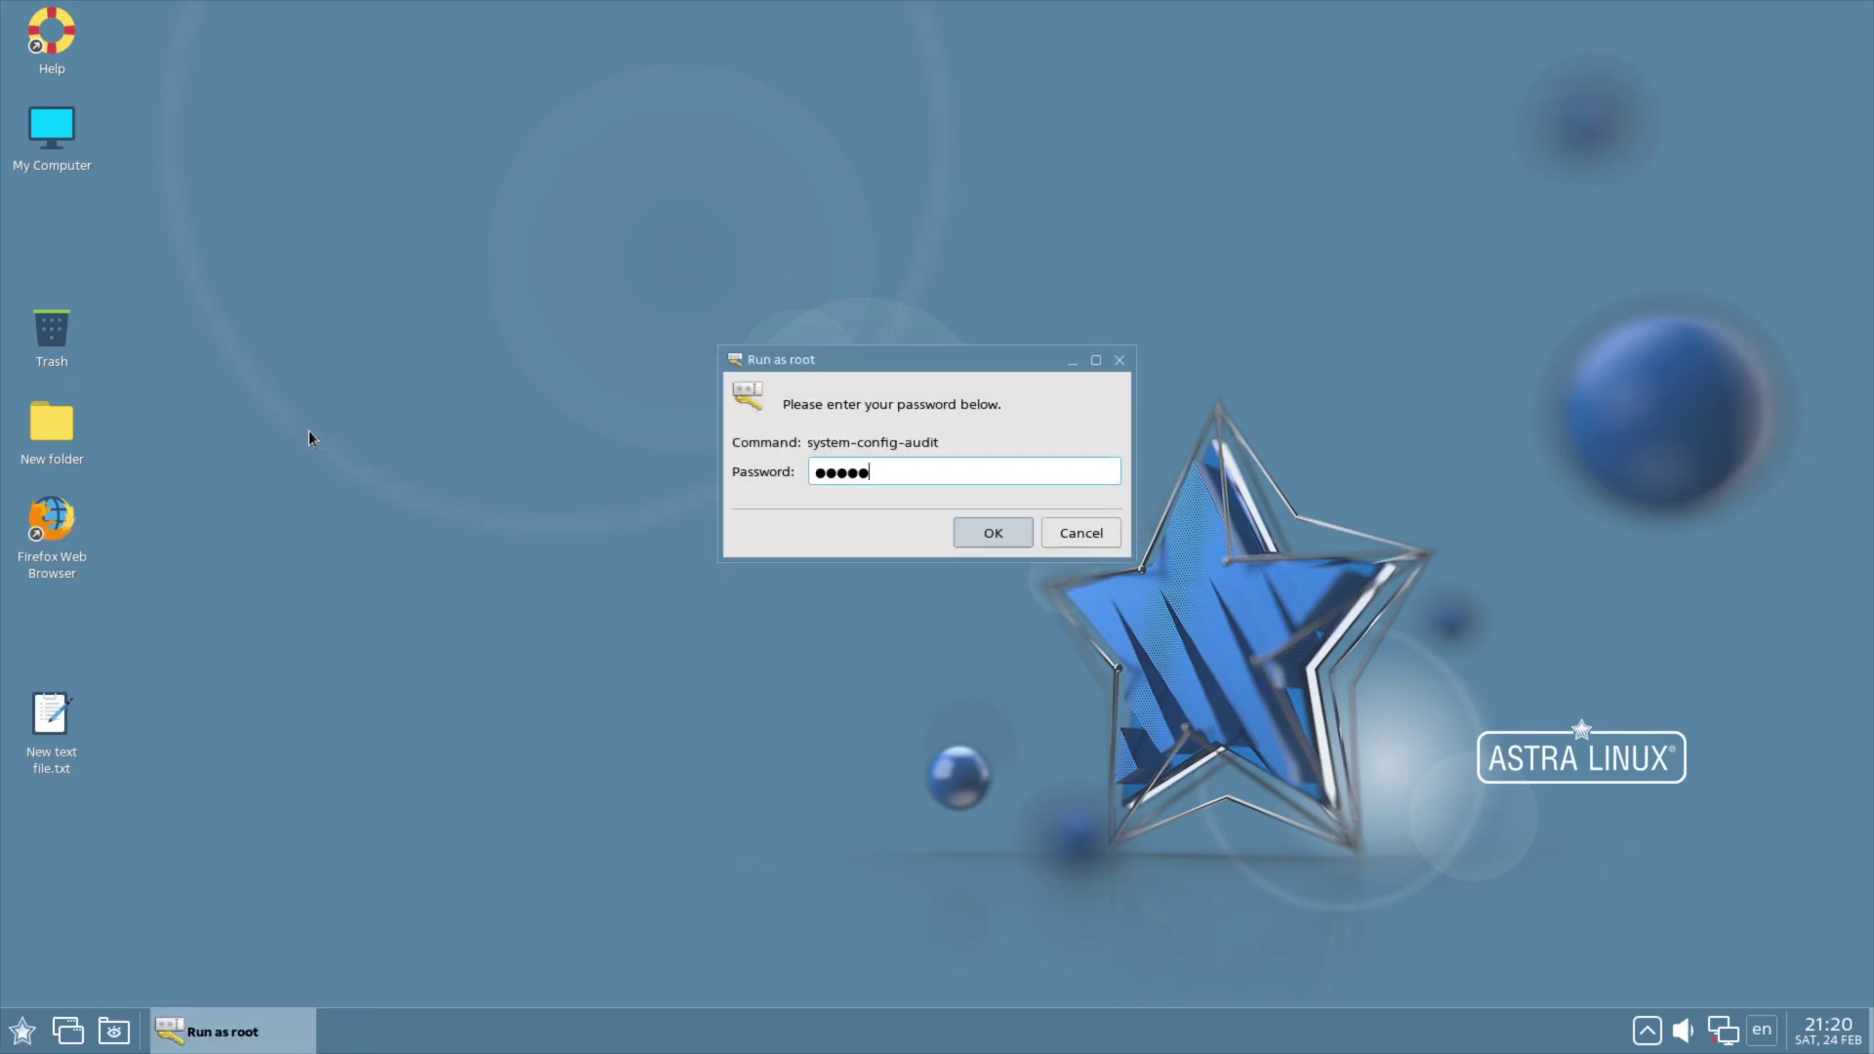
{"action": "left_click", "coordinate": [976, 537]}
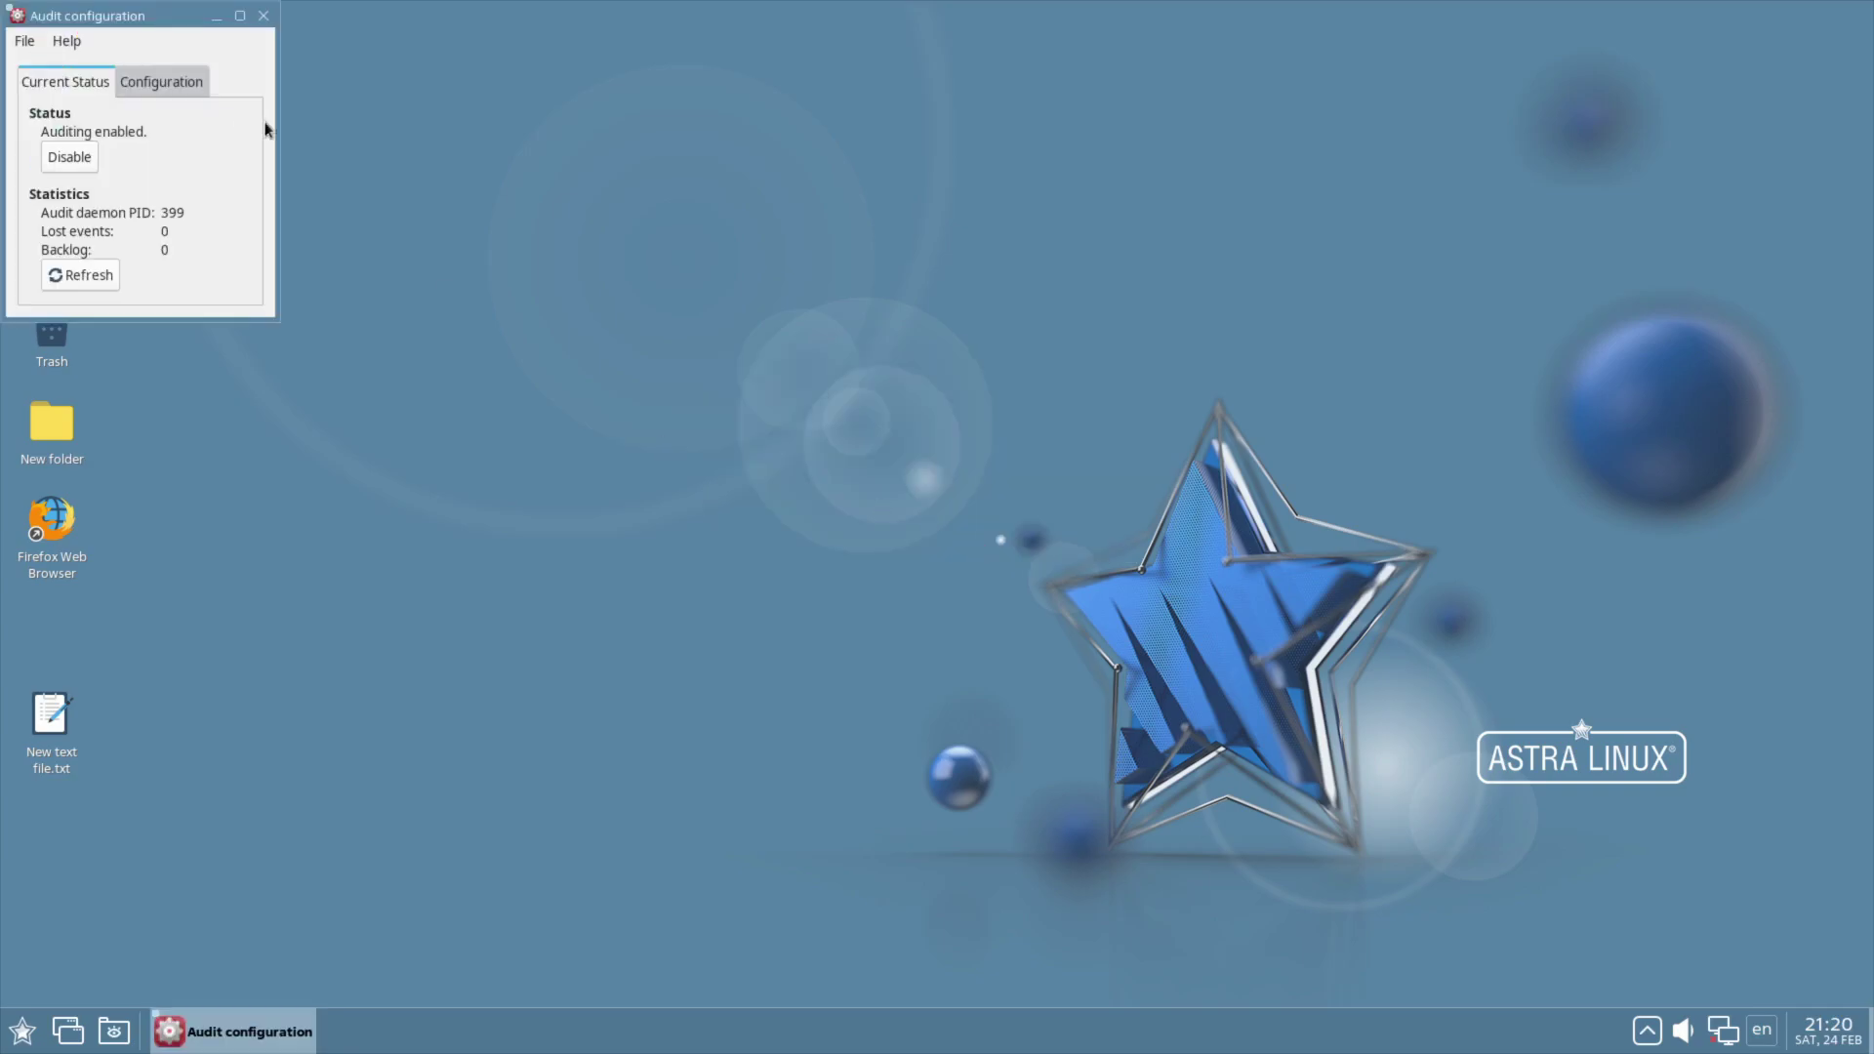
{"action": "left_click", "coordinate": [162, 82]}
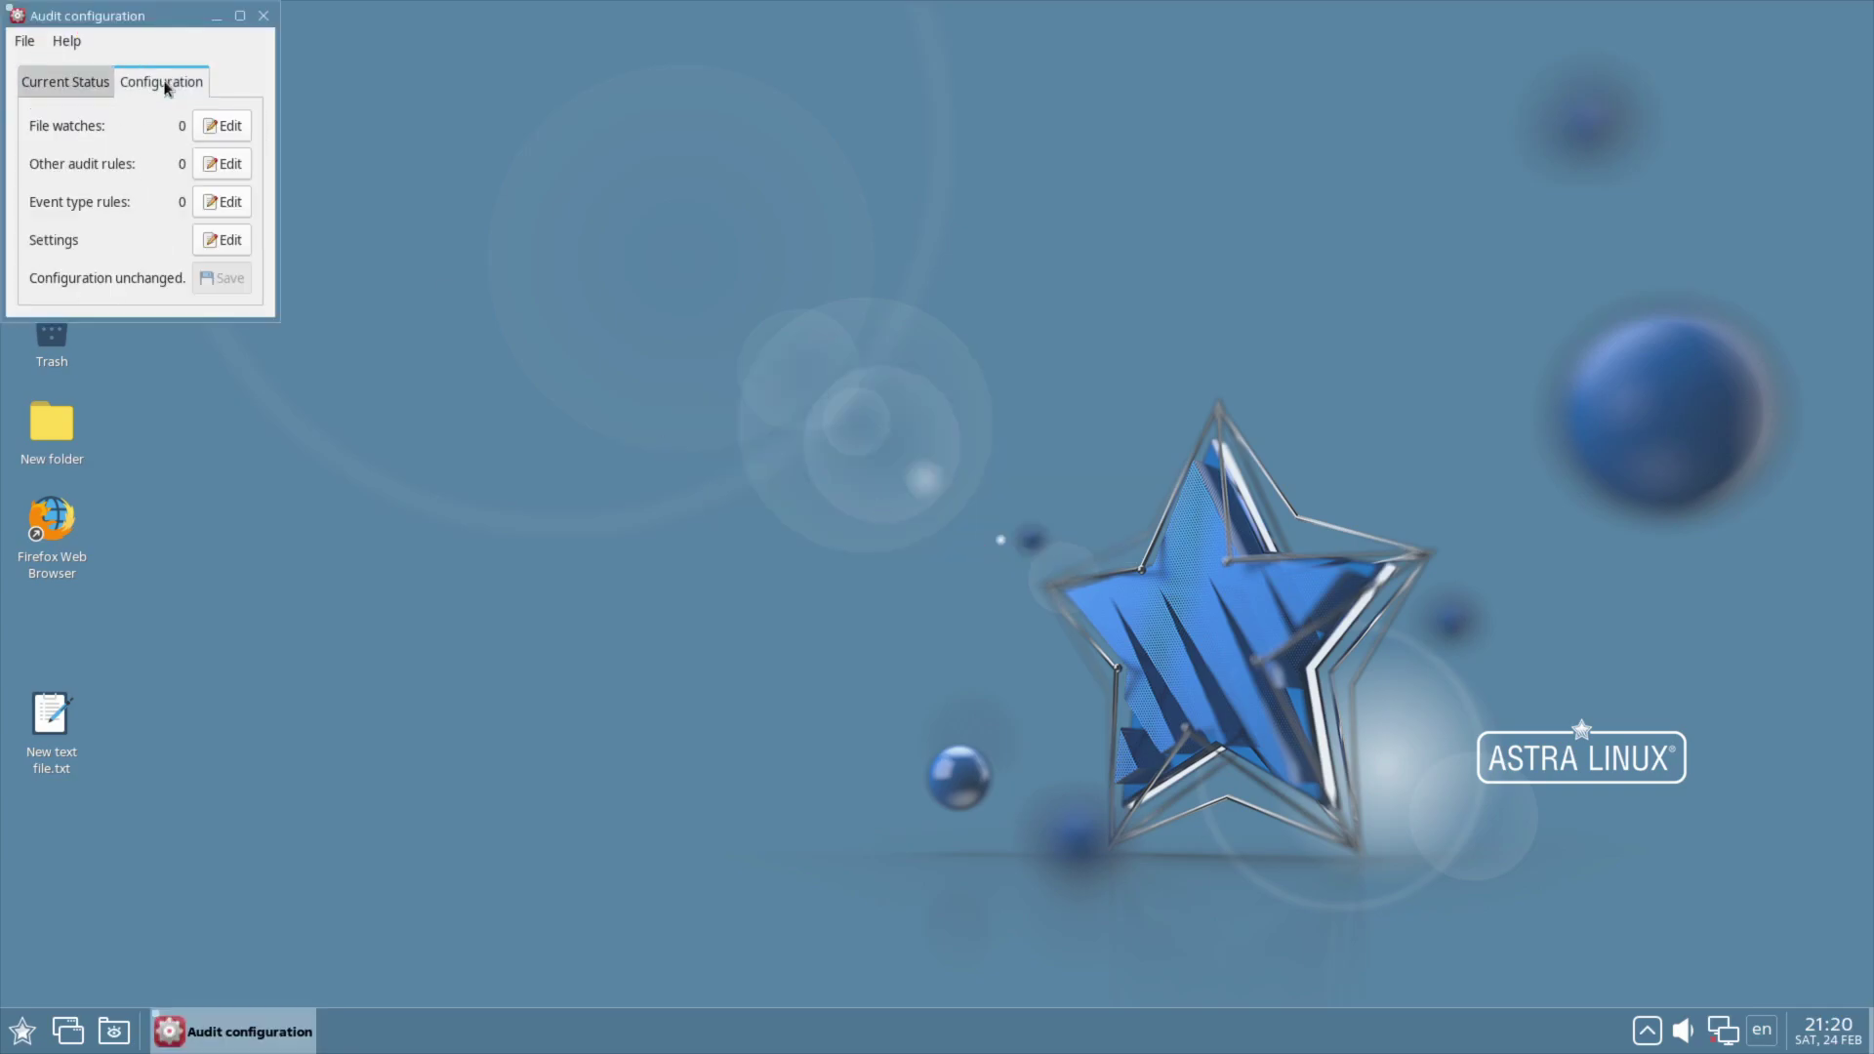
{"action": "left_click", "coordinate": [262, 17]}
{"action": "left_click", "coordinate": [21, 1031]}
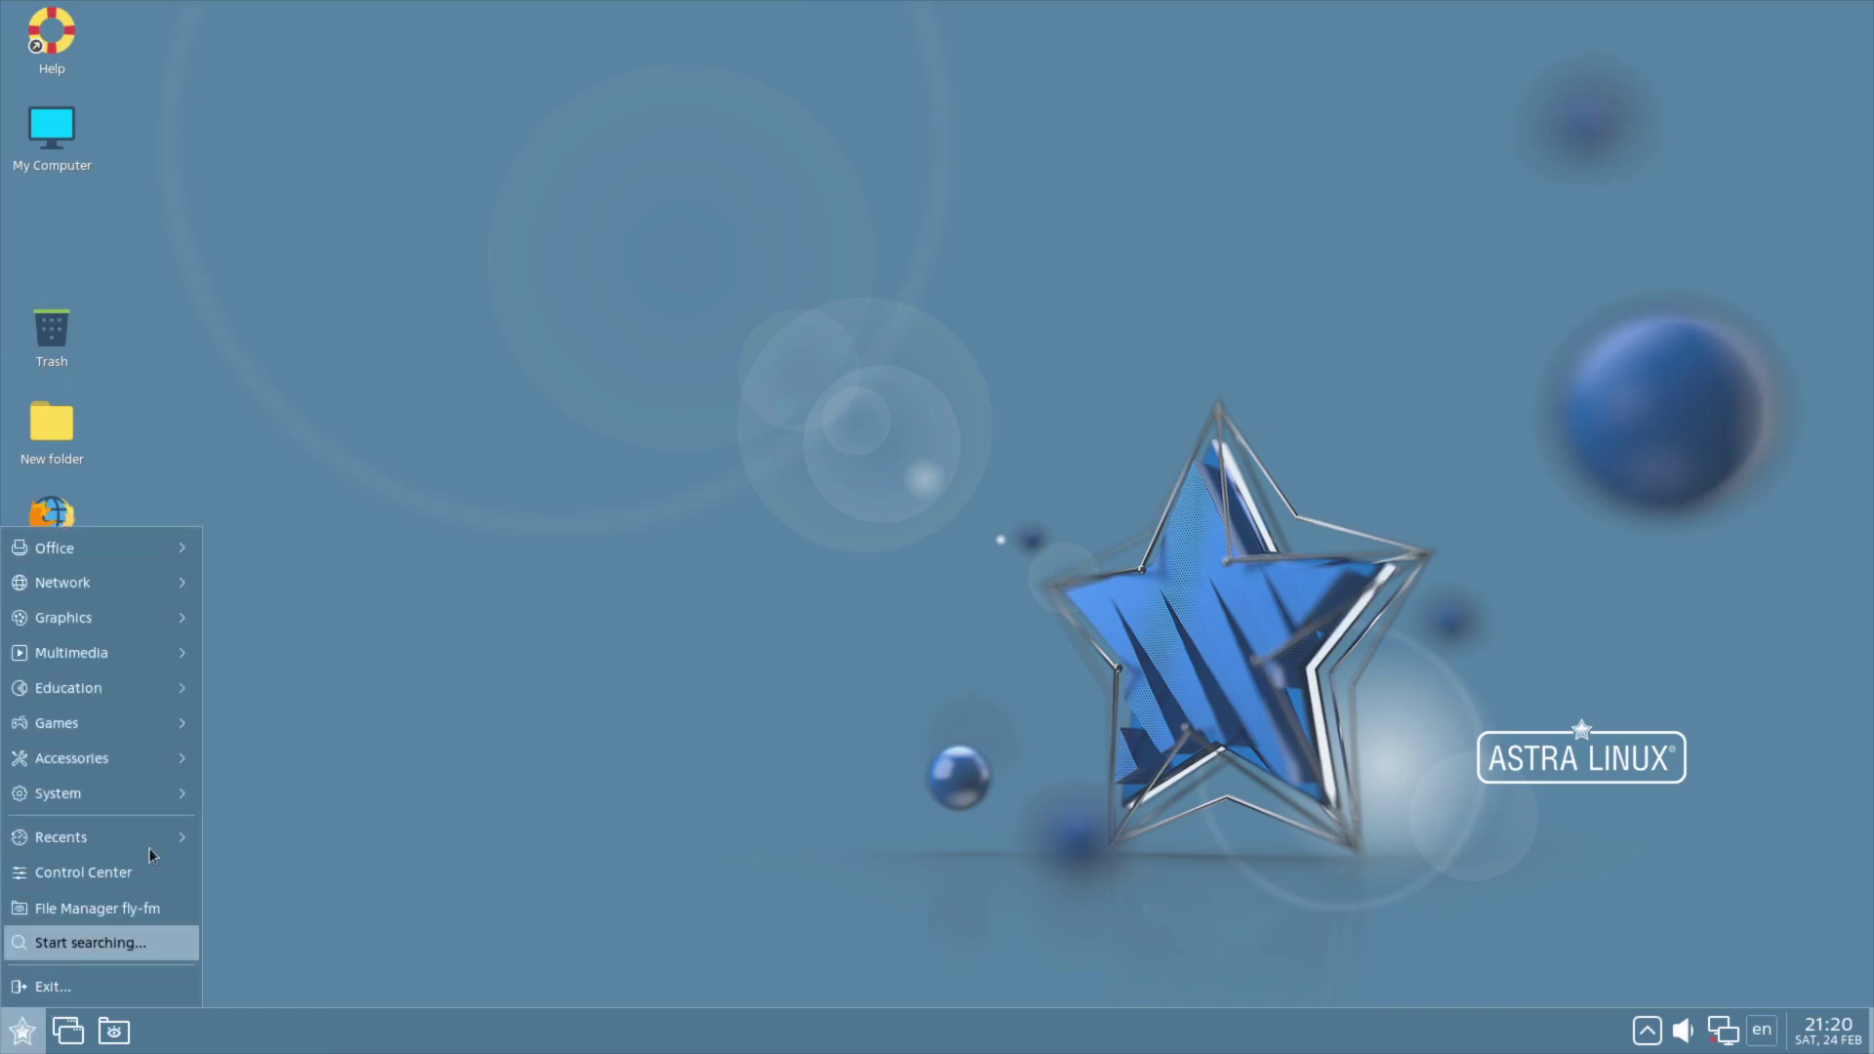
{"action": "mouse_move", "coordinate": [187, 802]}
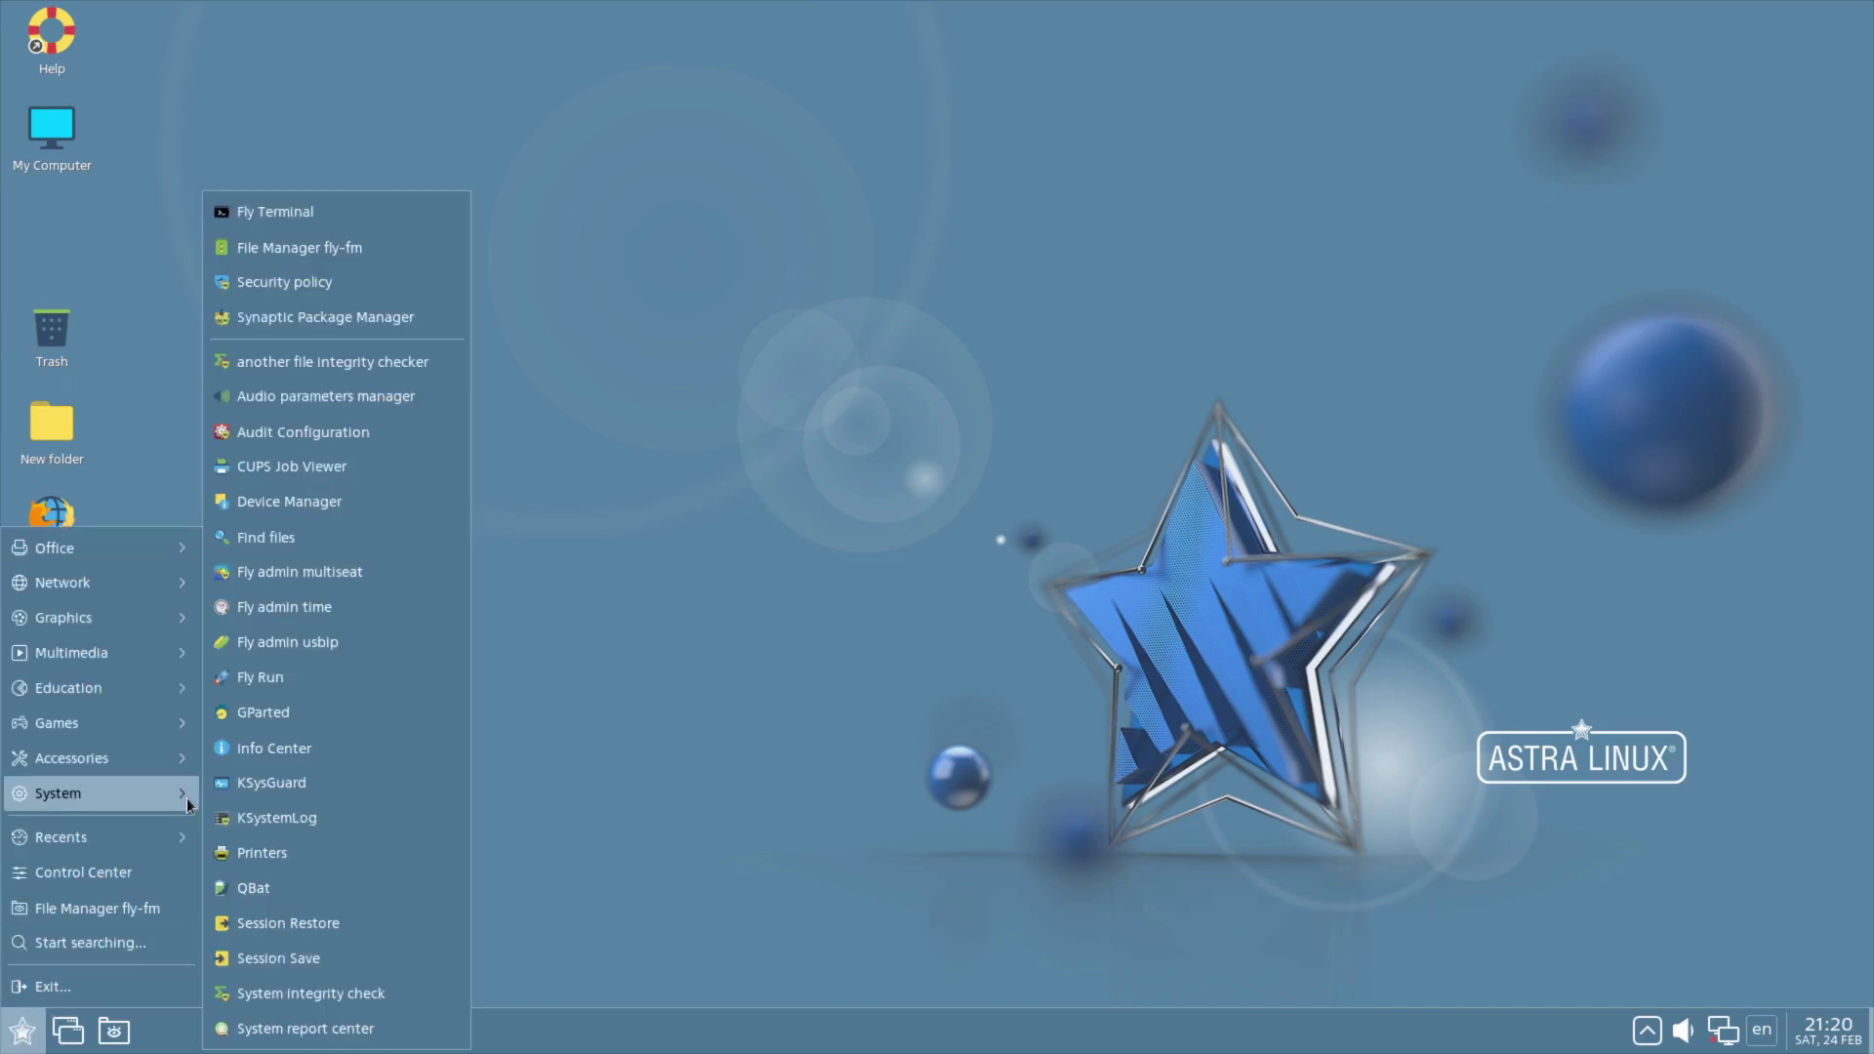
{"action": "left_click", "coordinate": [397, 782]}
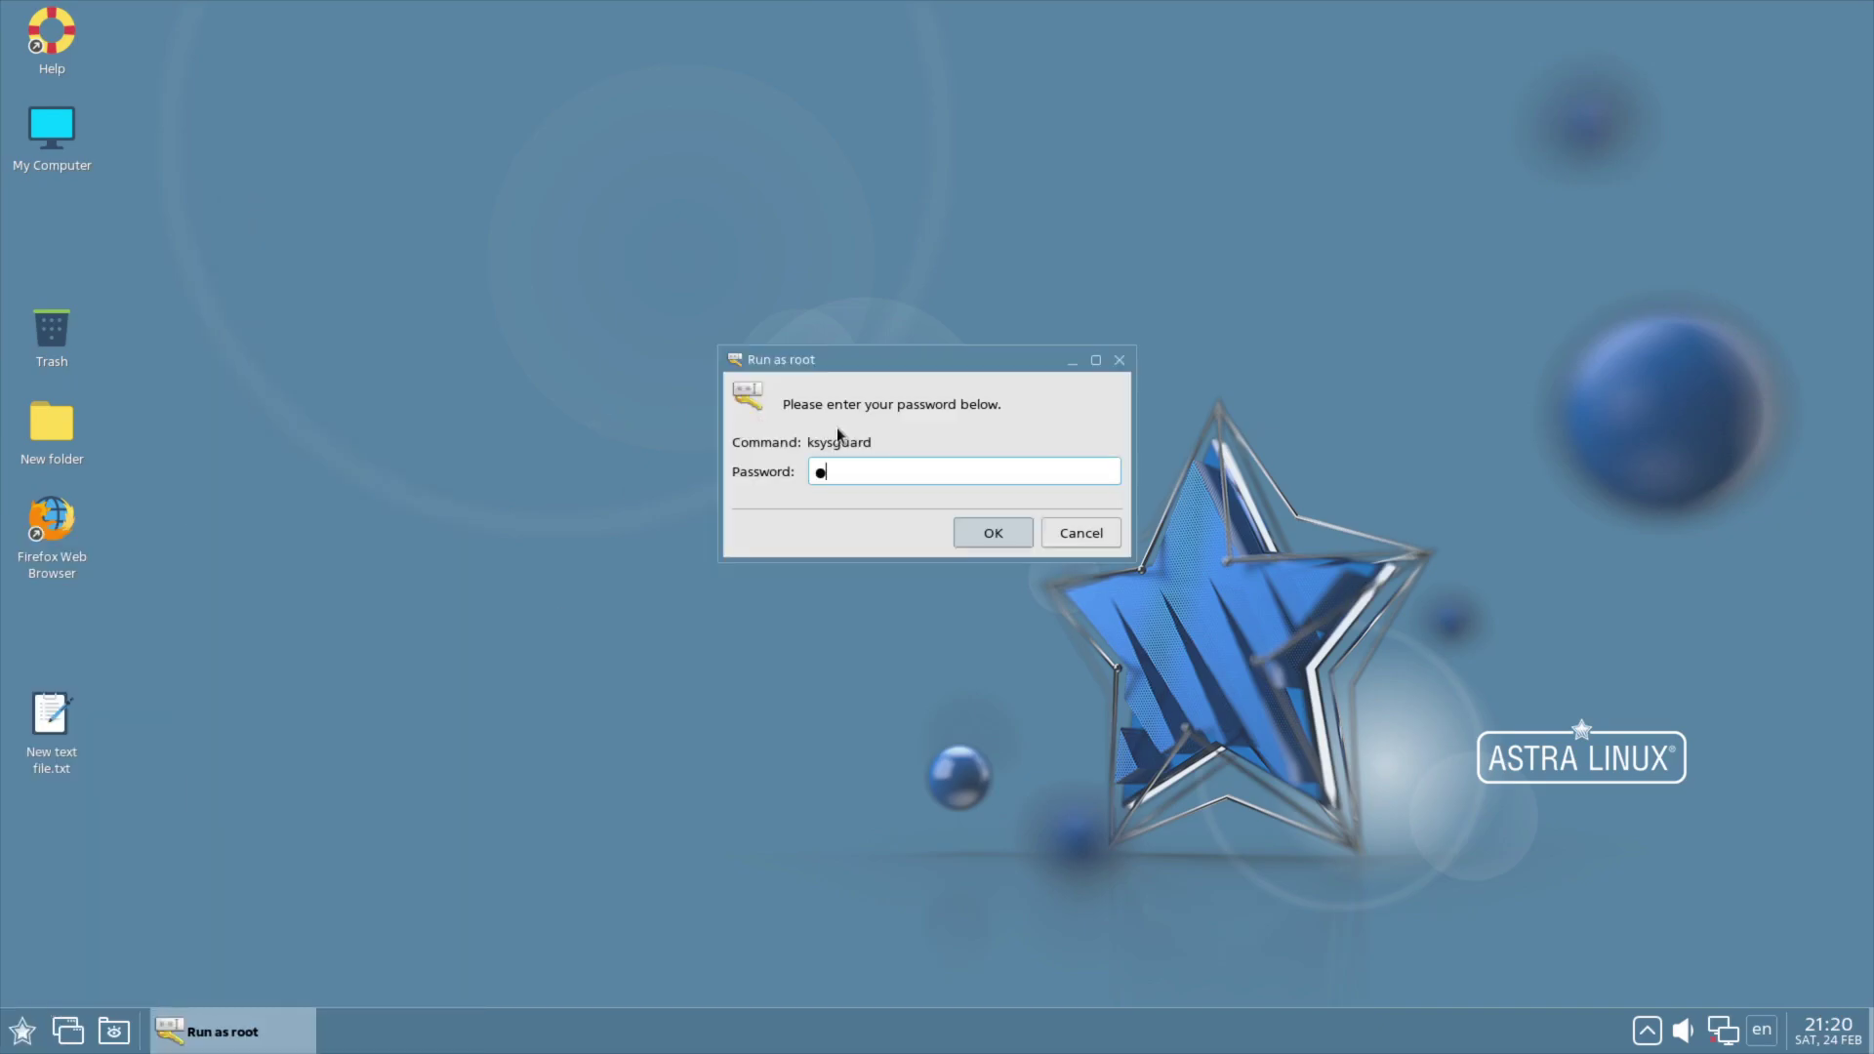
{"action": "type", "text": "••••••••"}
{"action": "key", "text": "Return"}
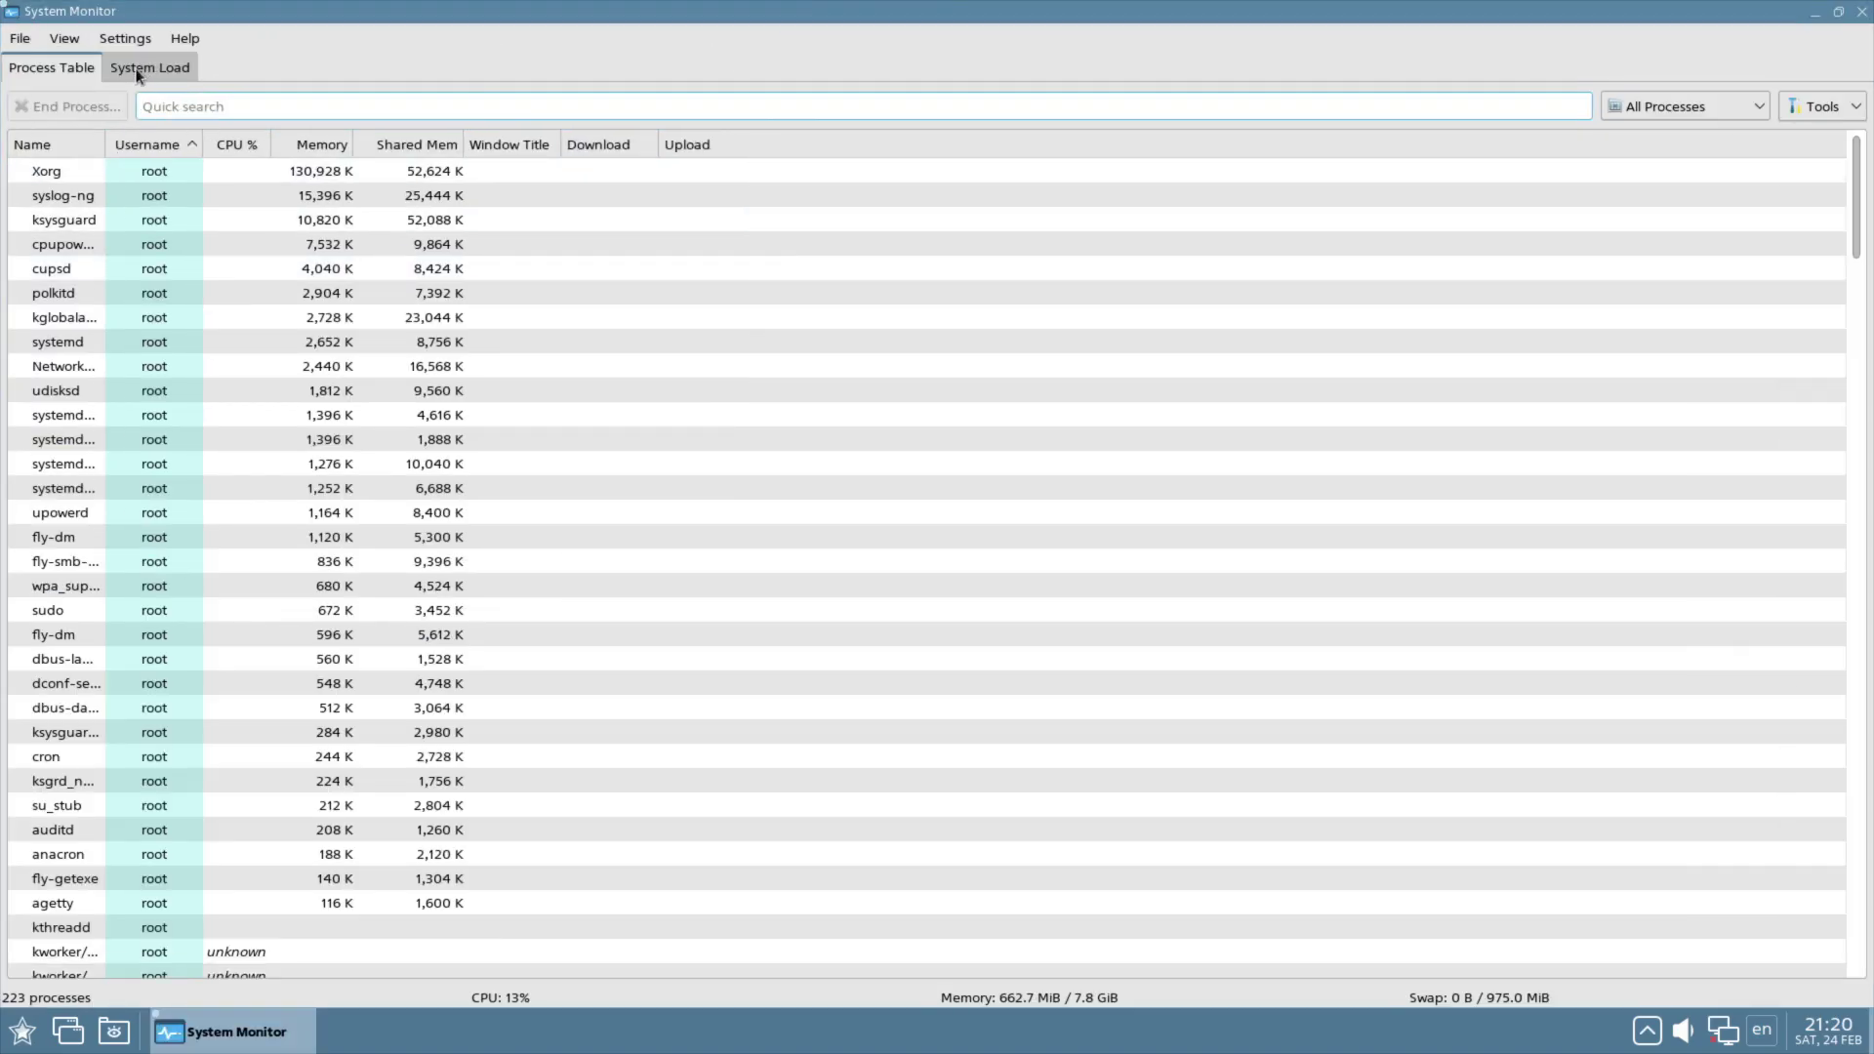
{"action": "left_click", "coordinate": [140, 71]}
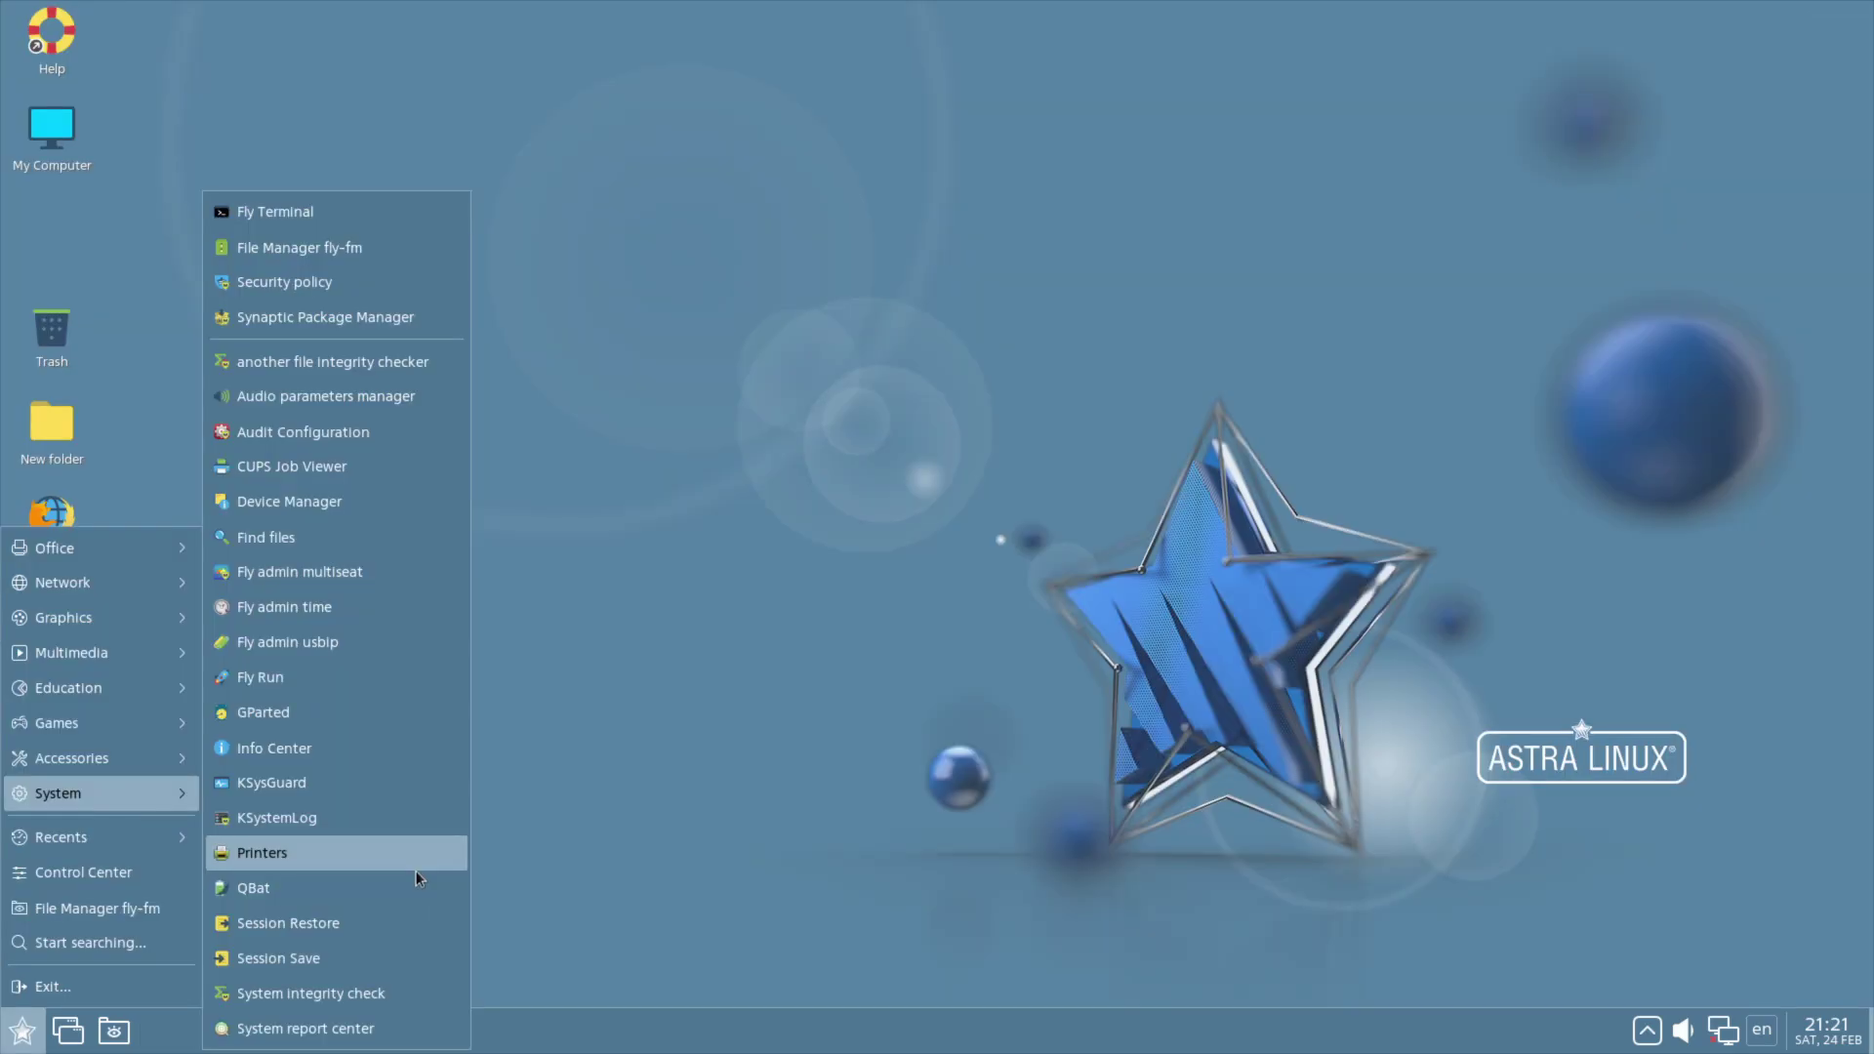
Step: Open System report center and start a new report, authenticating with the password
{"action": "left_click", "coordinate": [299, 1031]}
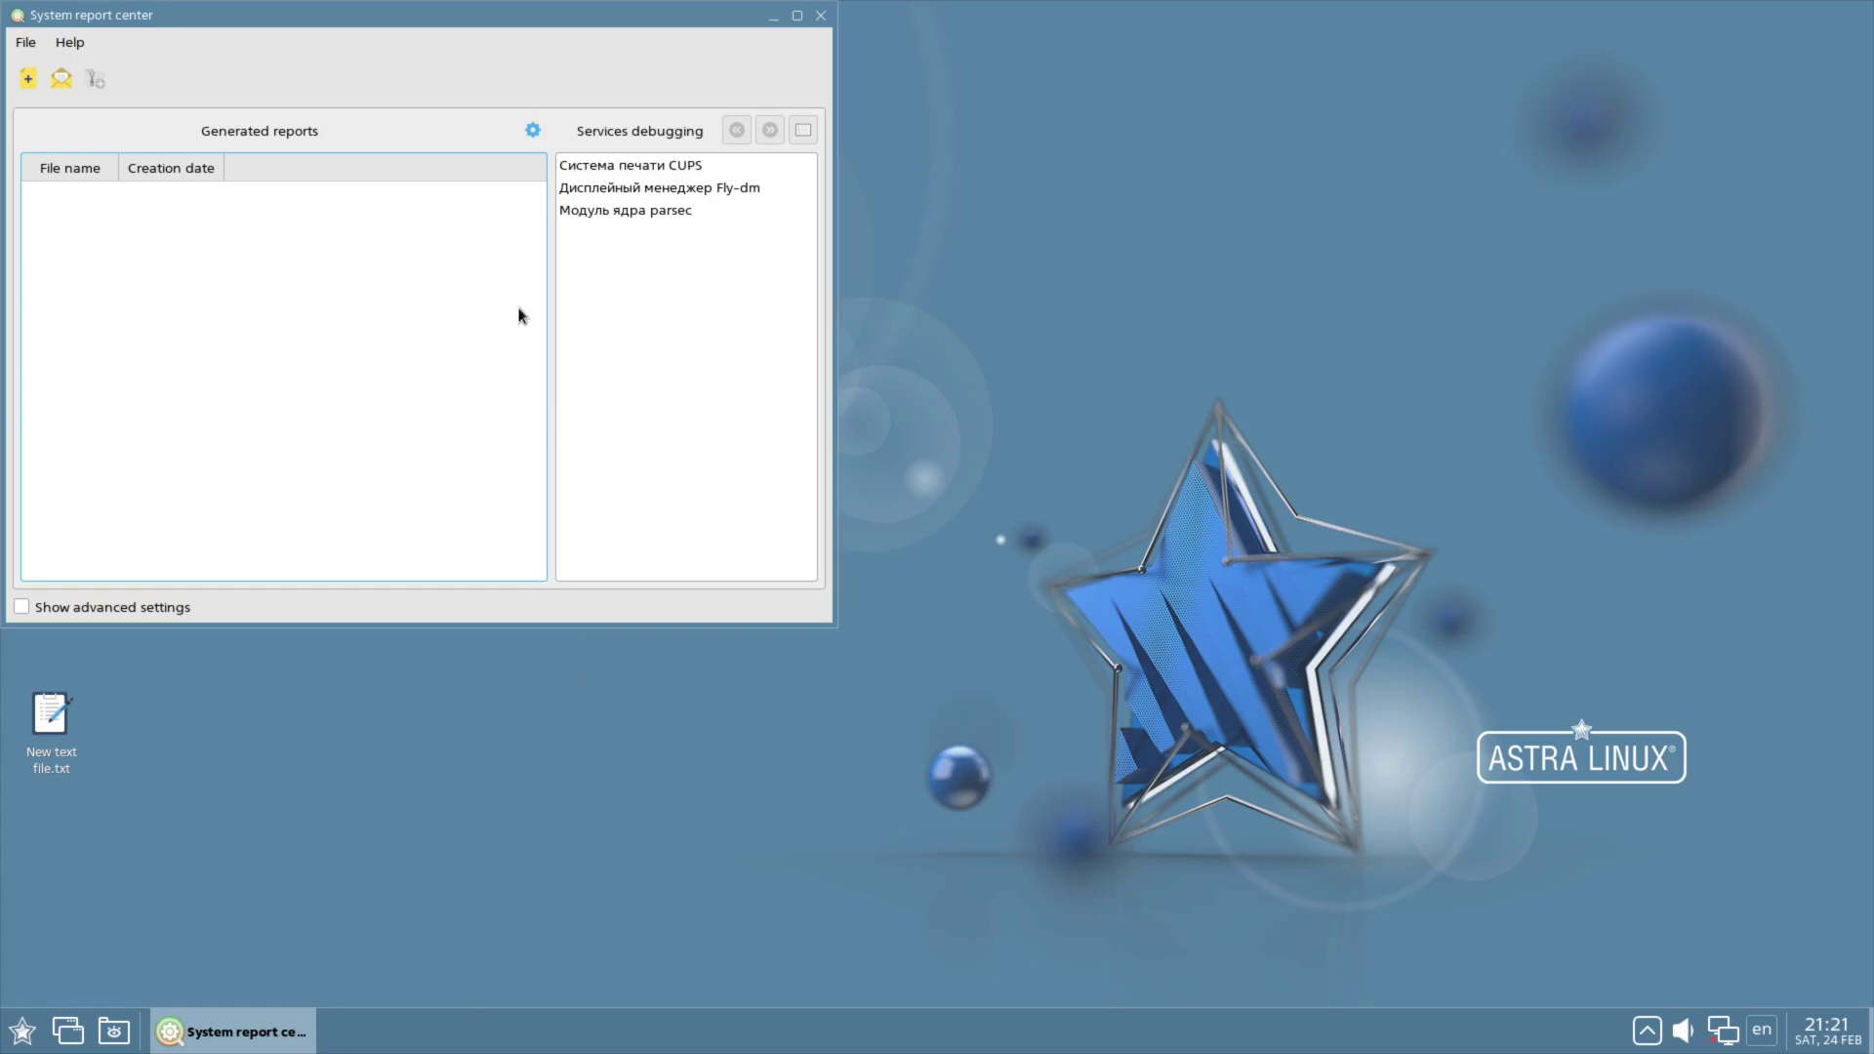
{"action": "left_click", "coordinate": [28, 79]}
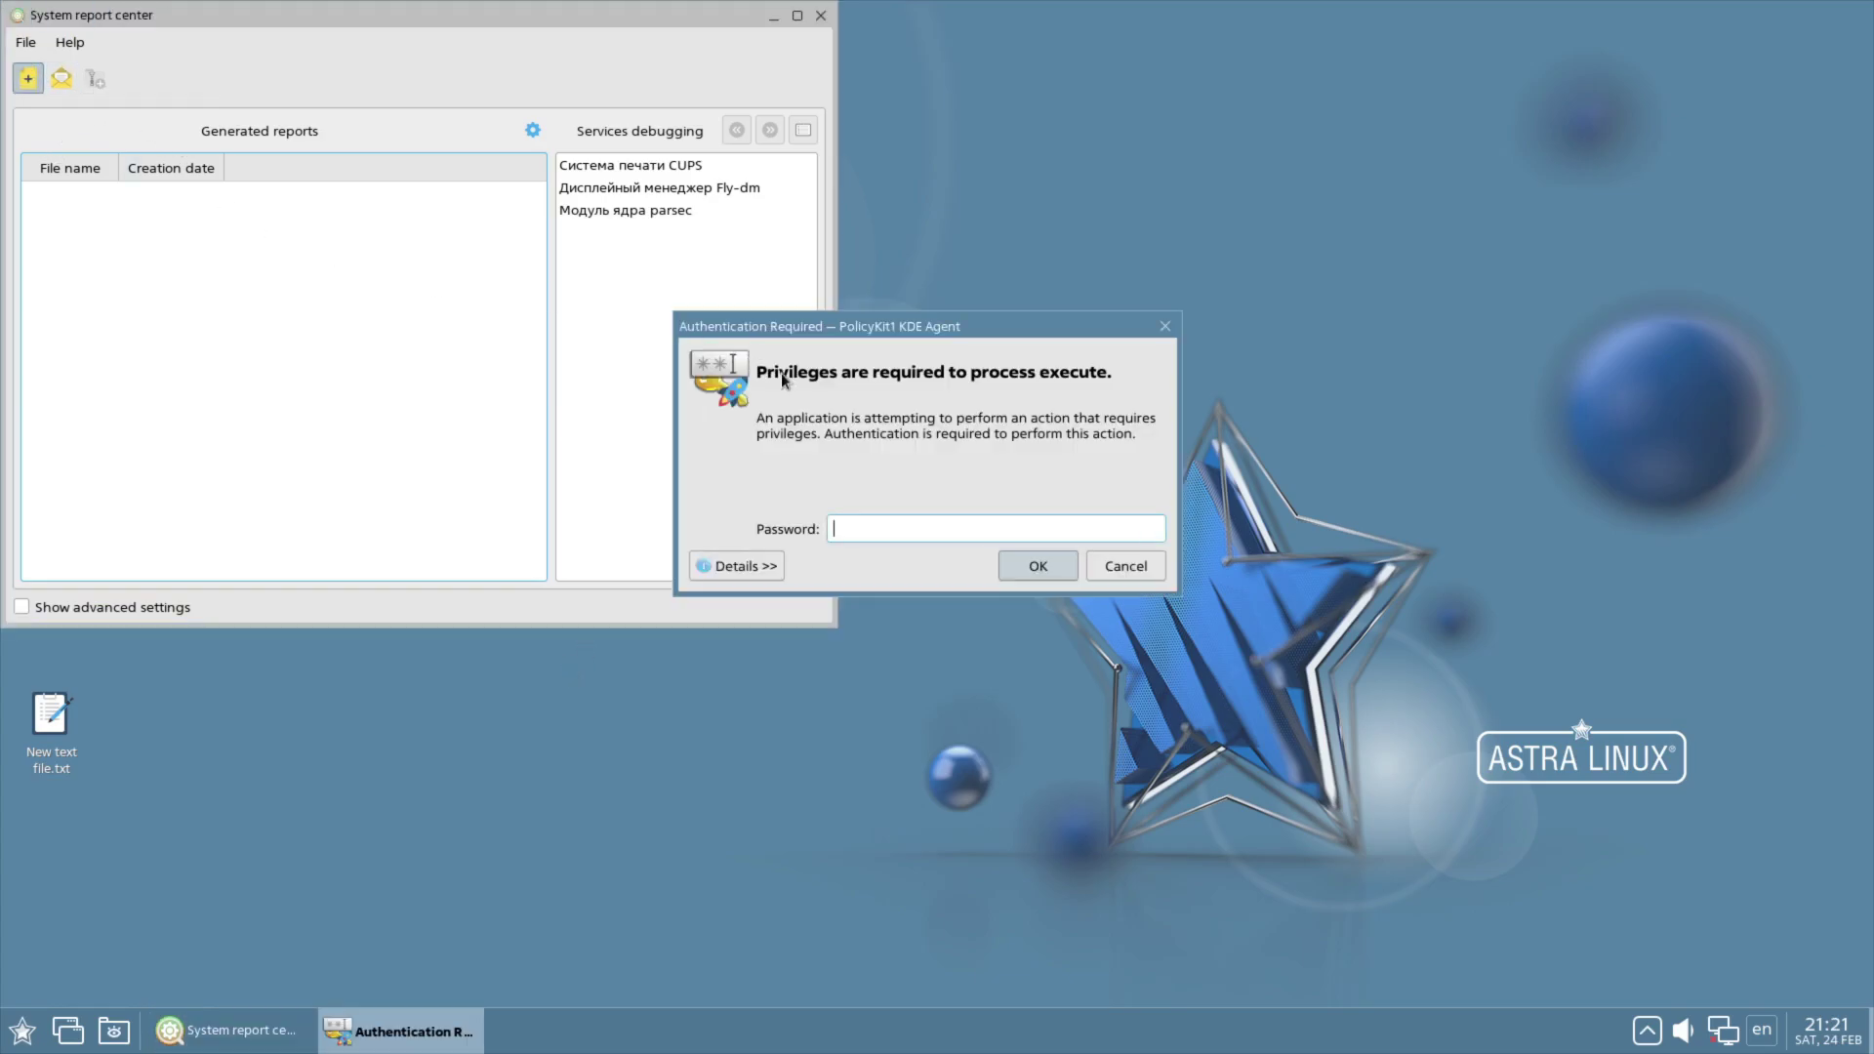
{"action": "key", "text": "Return"}
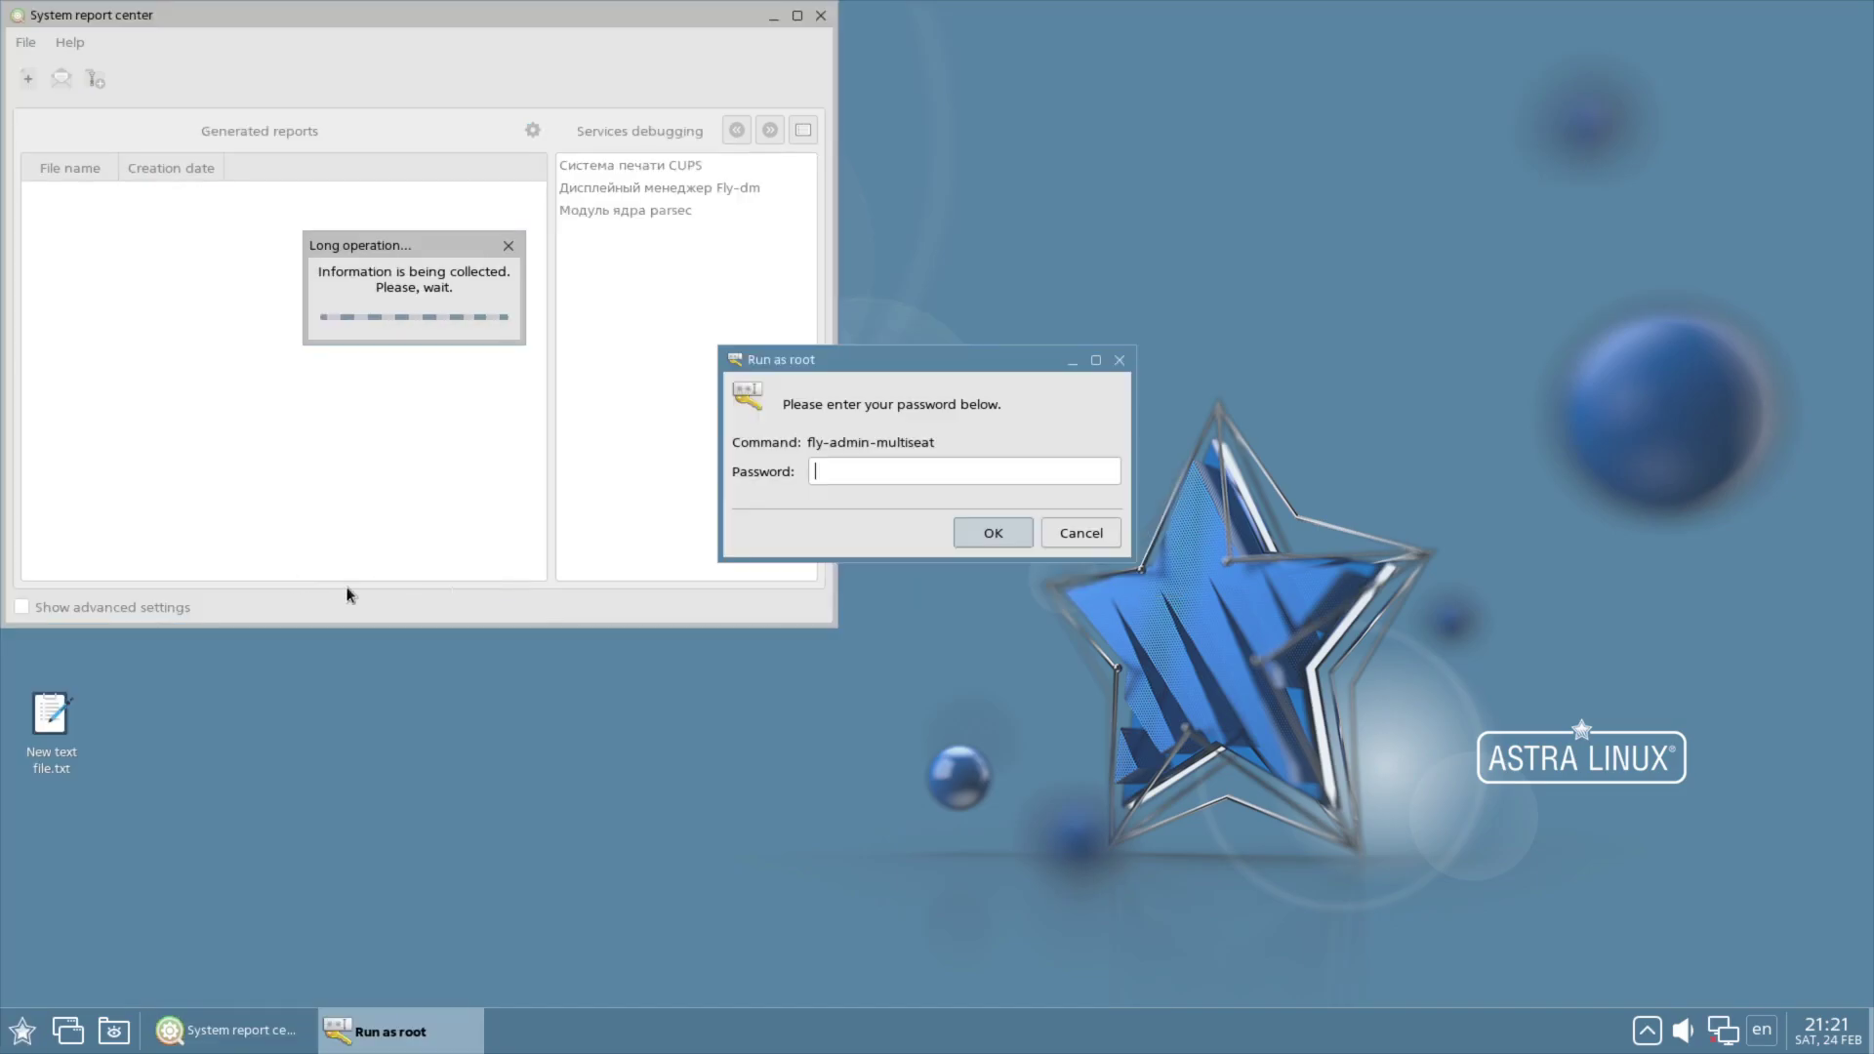
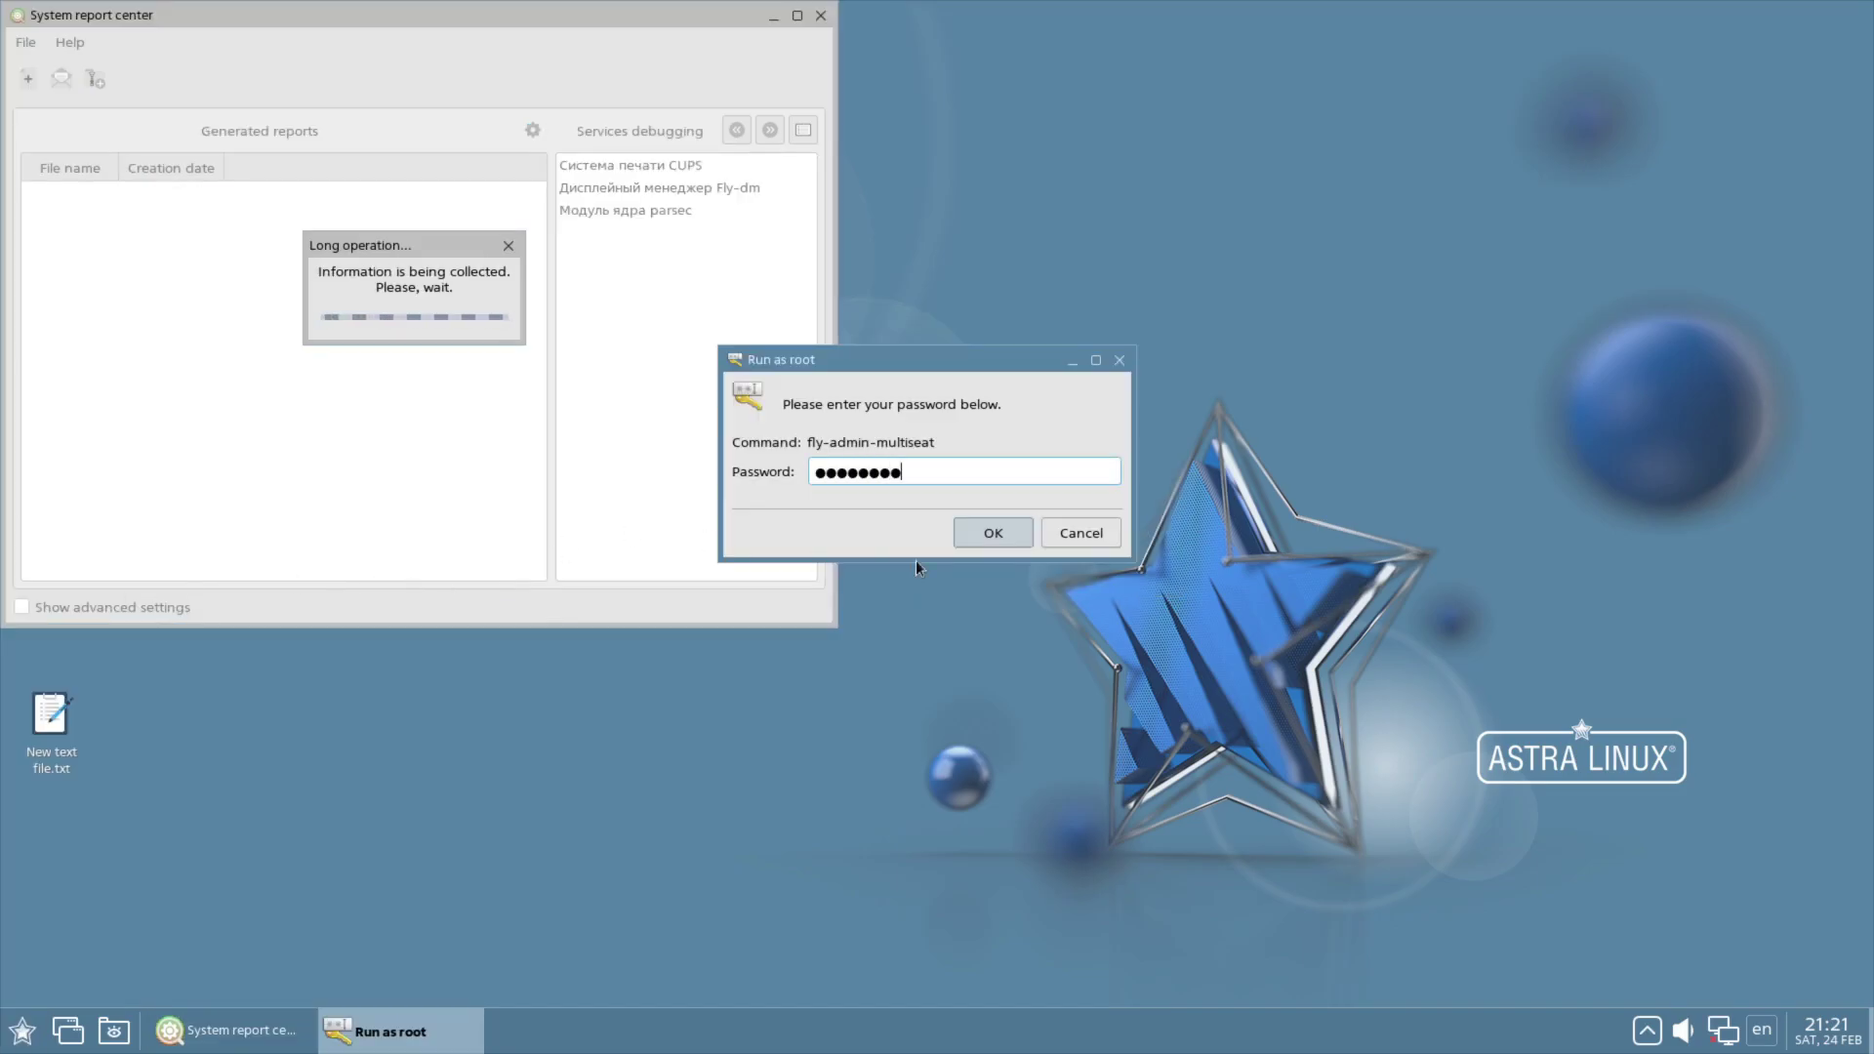
Step: Dismiss Fly admin multiseat's single video card warning, then quit the report center, interrupting the report
{"action": "left_click", "coordinate": [996, 534]}
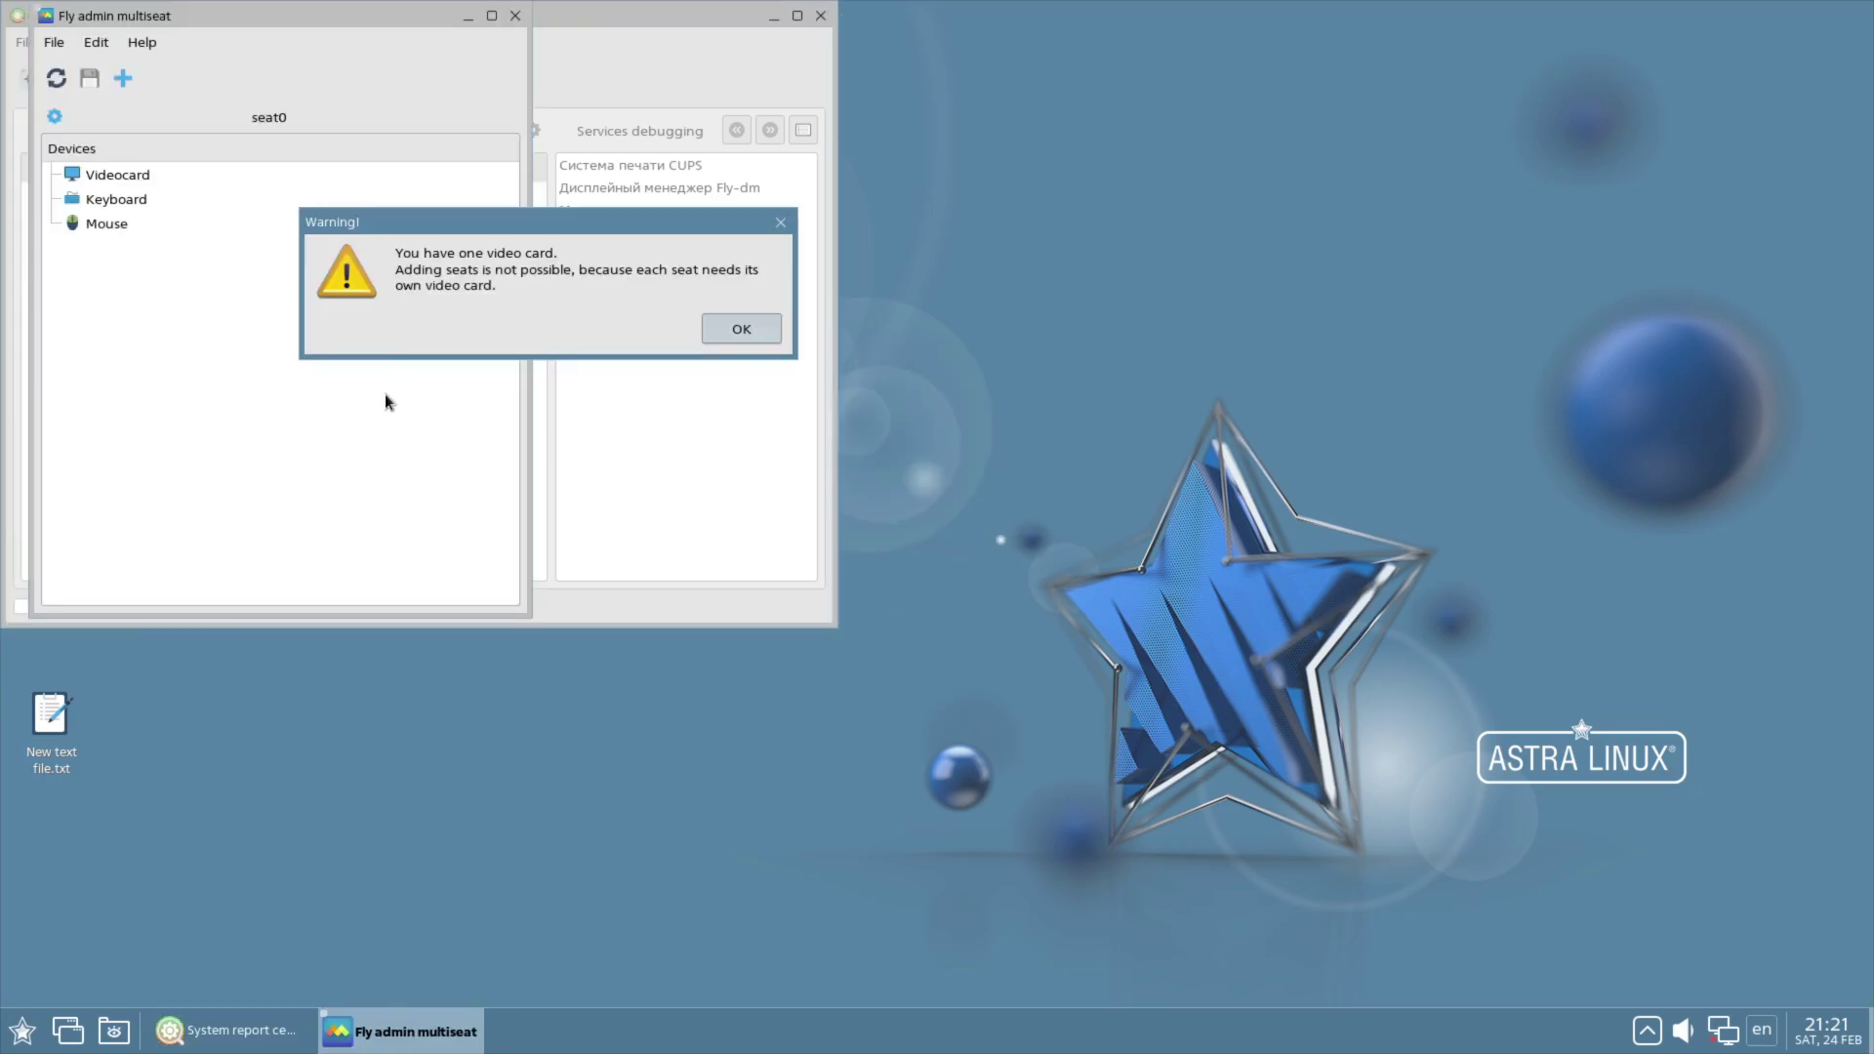
{"action": "left_click", "coordinate": [742, 328]}
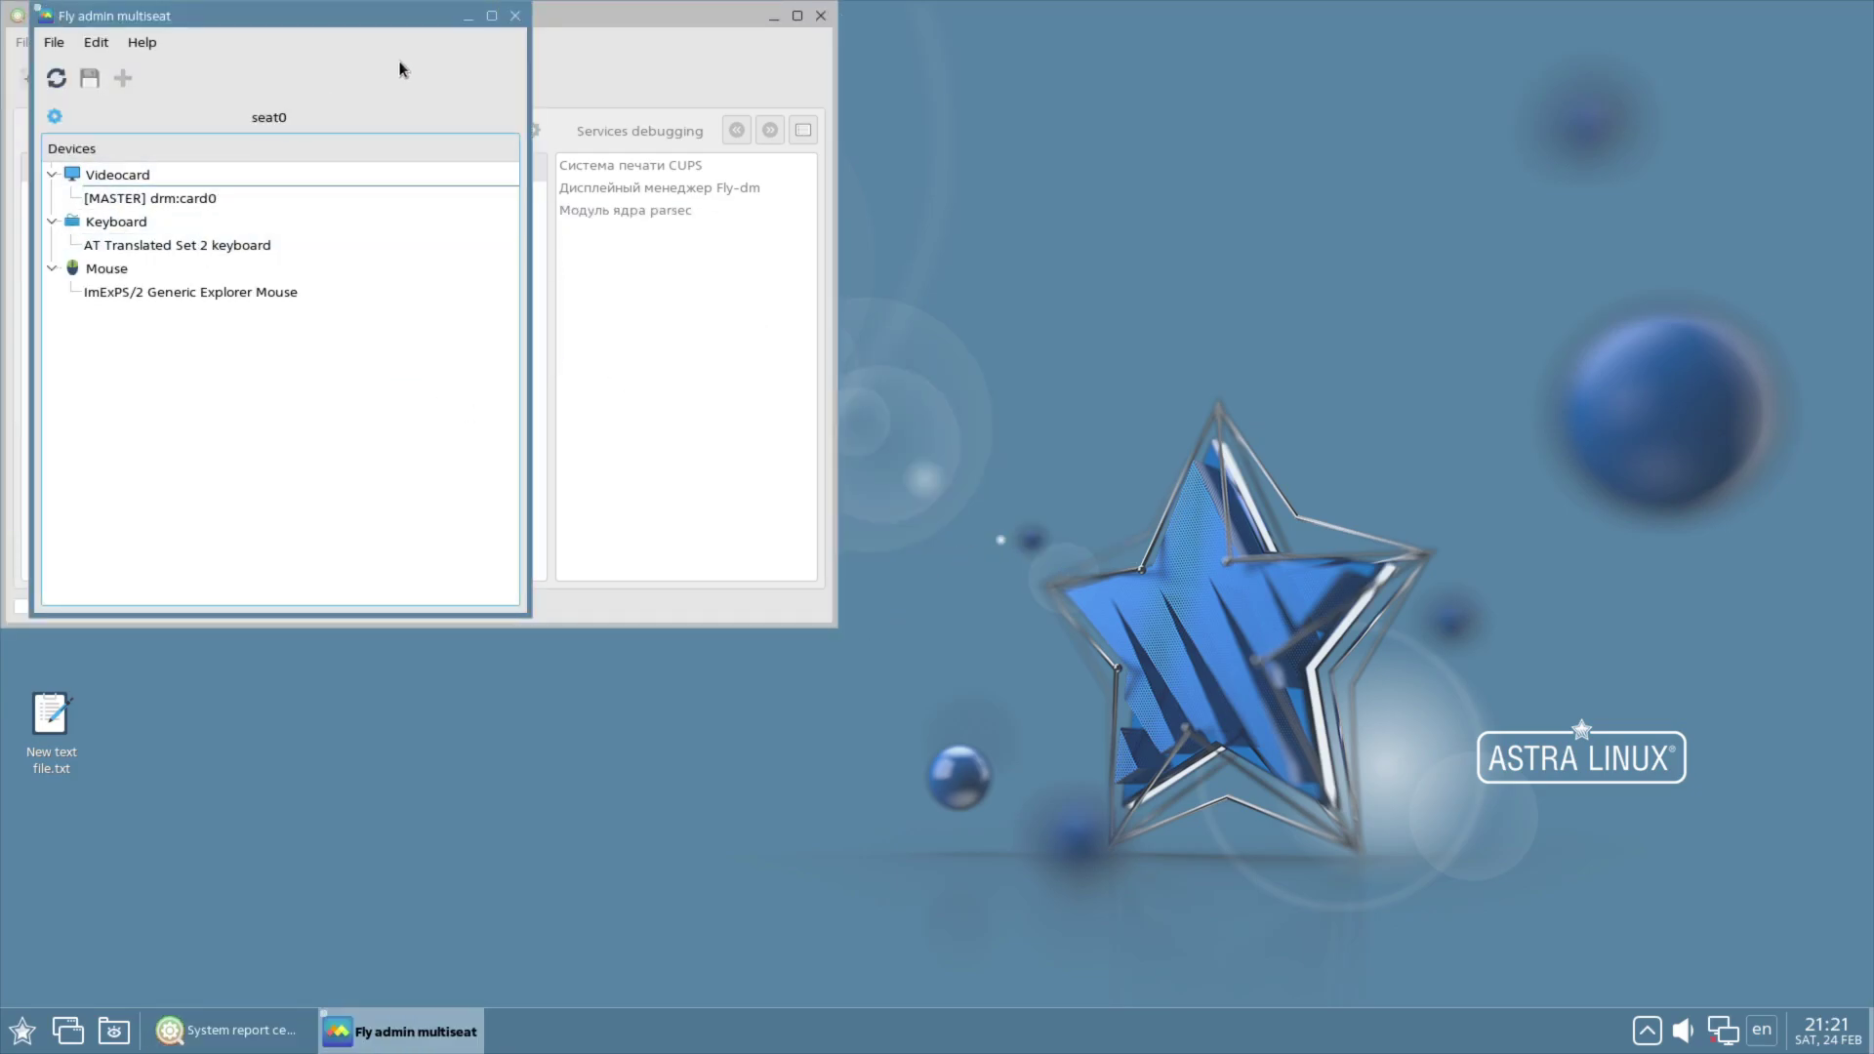
{"action": "left_click", "coordinate": [516, 17]}
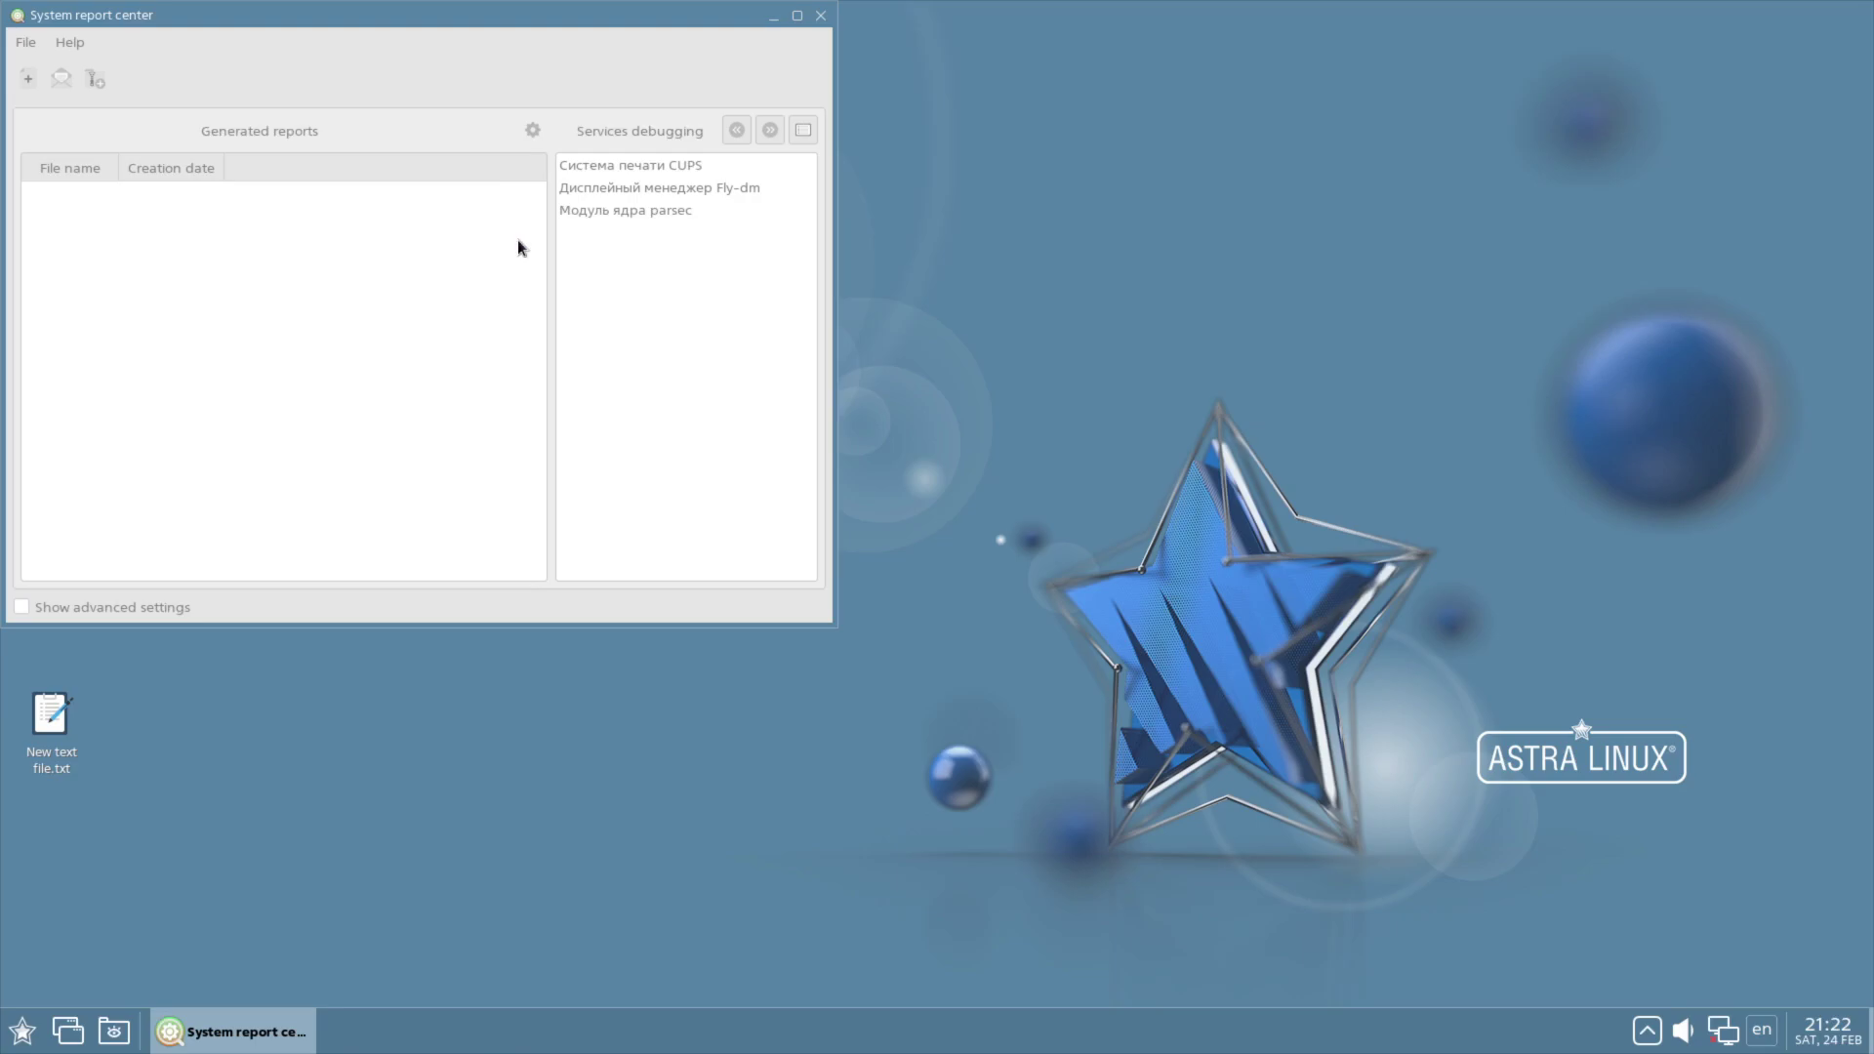
{"action": "left_click", "coordinate": [821, 16]}
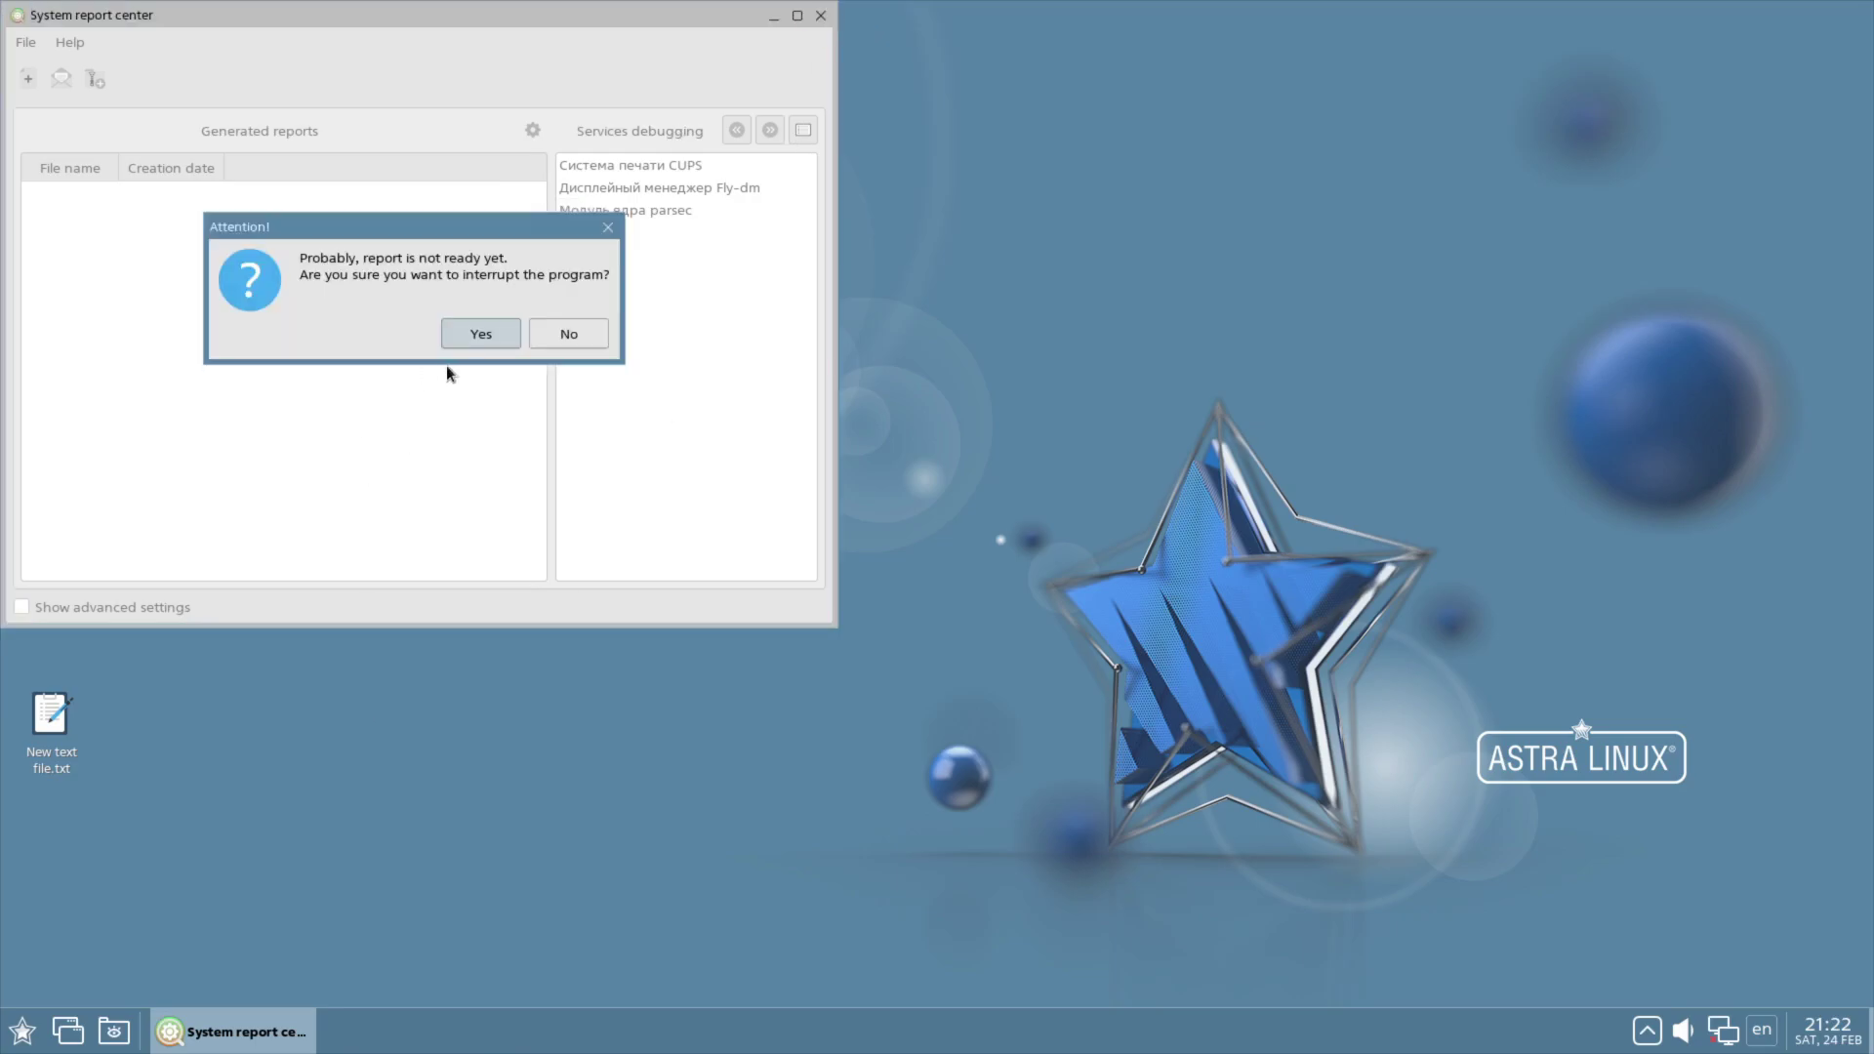
{"action": "left_click", "coordinate": [482, 330]}
Step: Search the start menu applications for 'fire' to find Firefox Web Browser
{"action": "left_click", "coordinate": [21, 1031]}
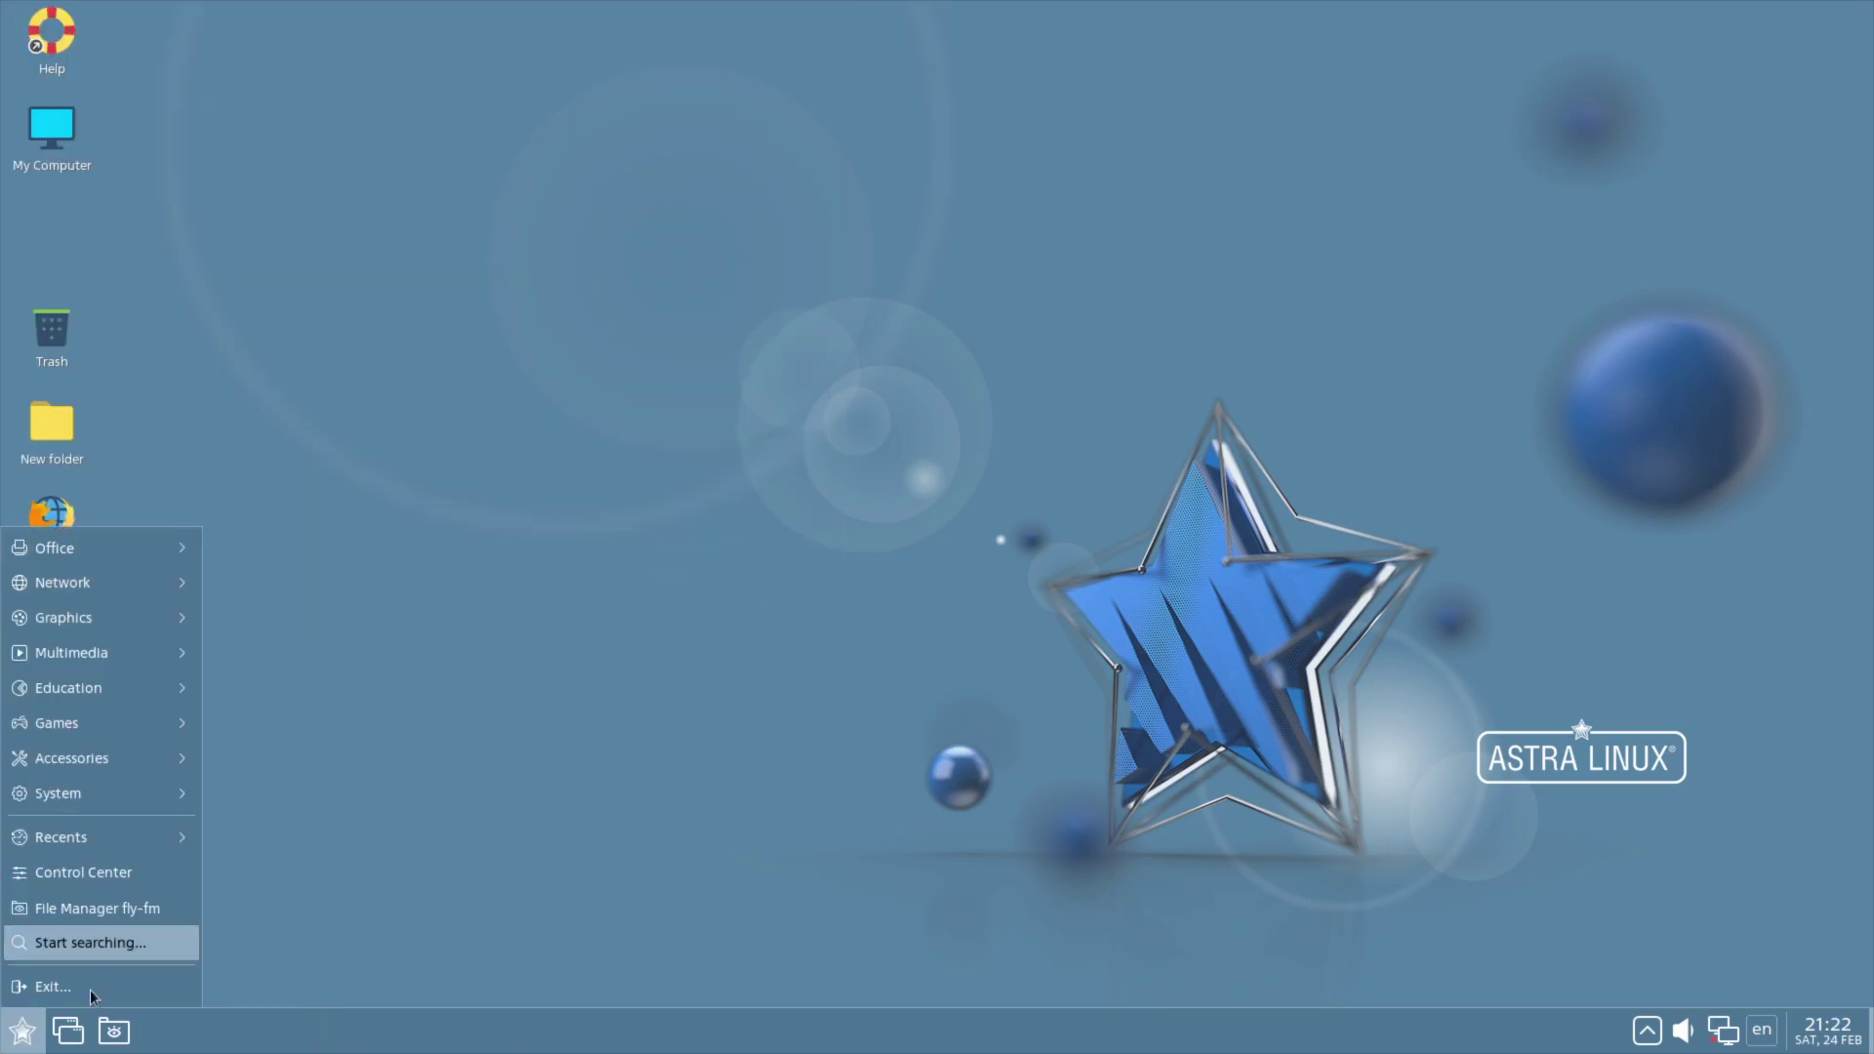
{"action": "left_click", "coordinate": [96, 954]}
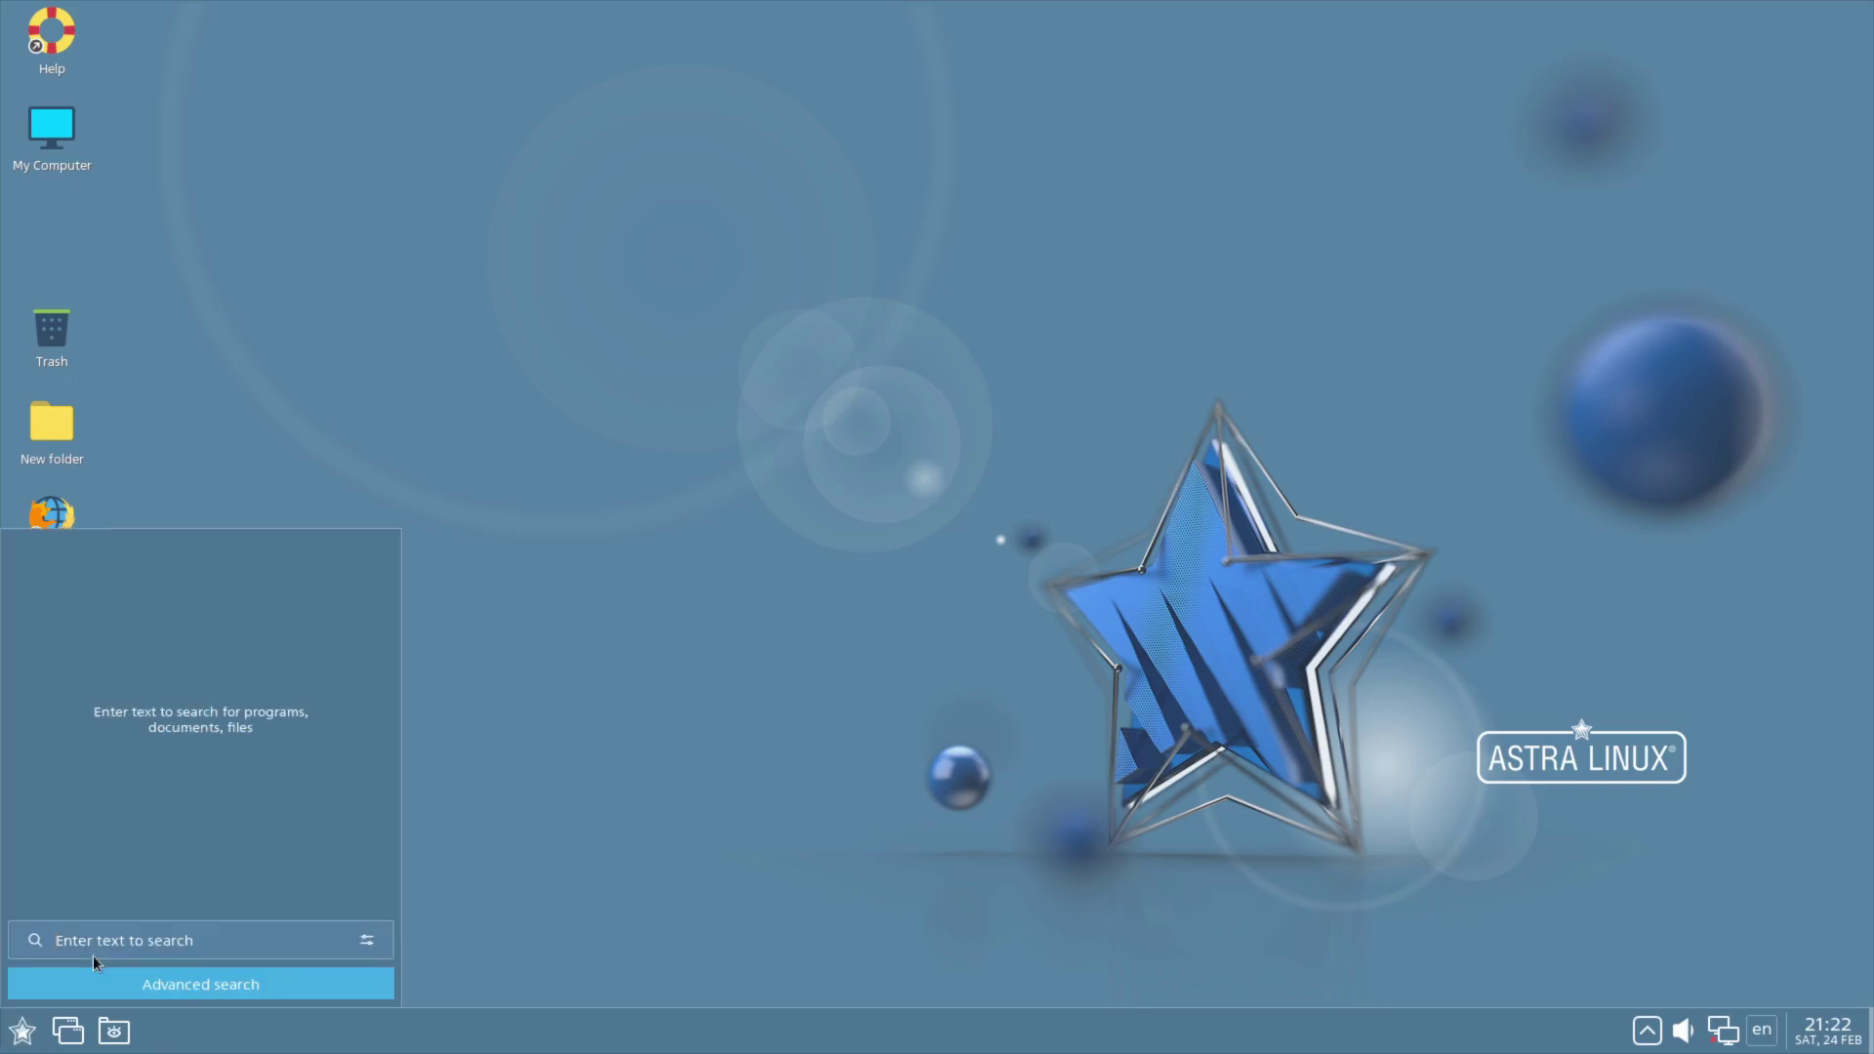
{"action": "type", "text": "fit"}
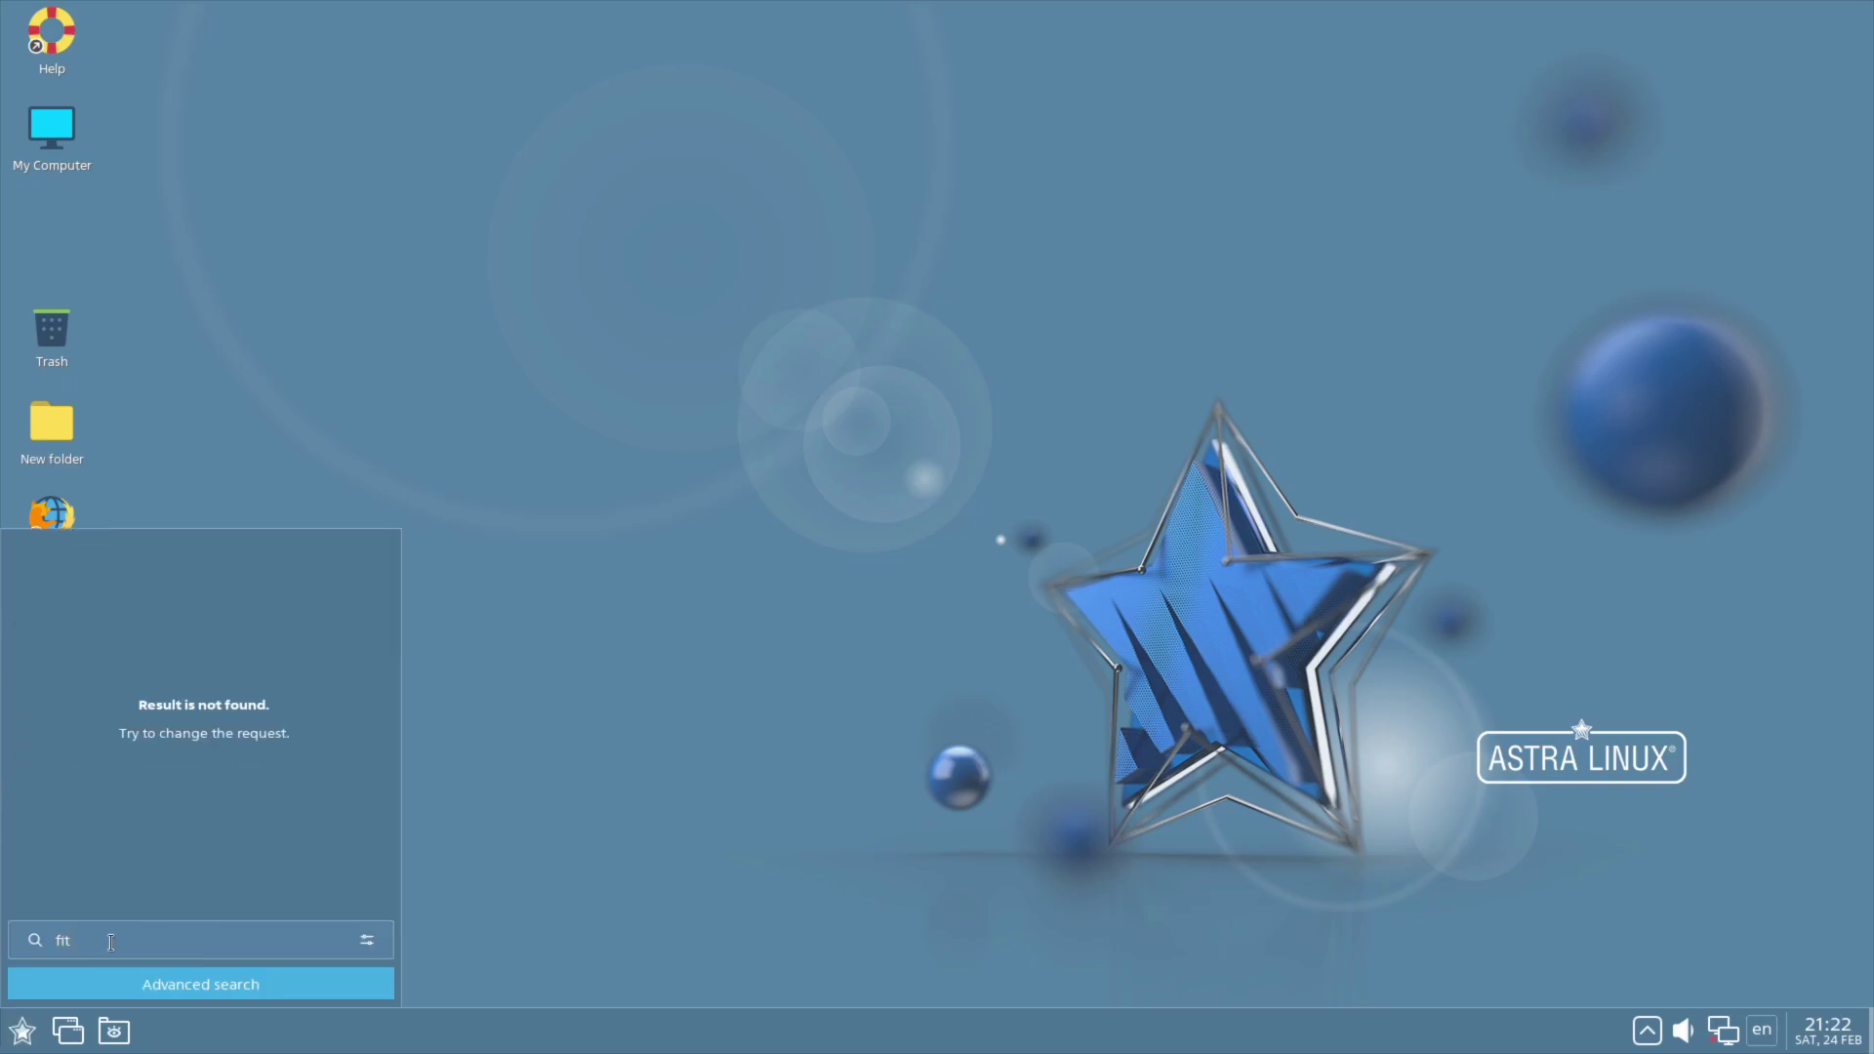
{"action": "key", "text": "BackSpace"}
{"action": "key", "text": "BackSpace"}
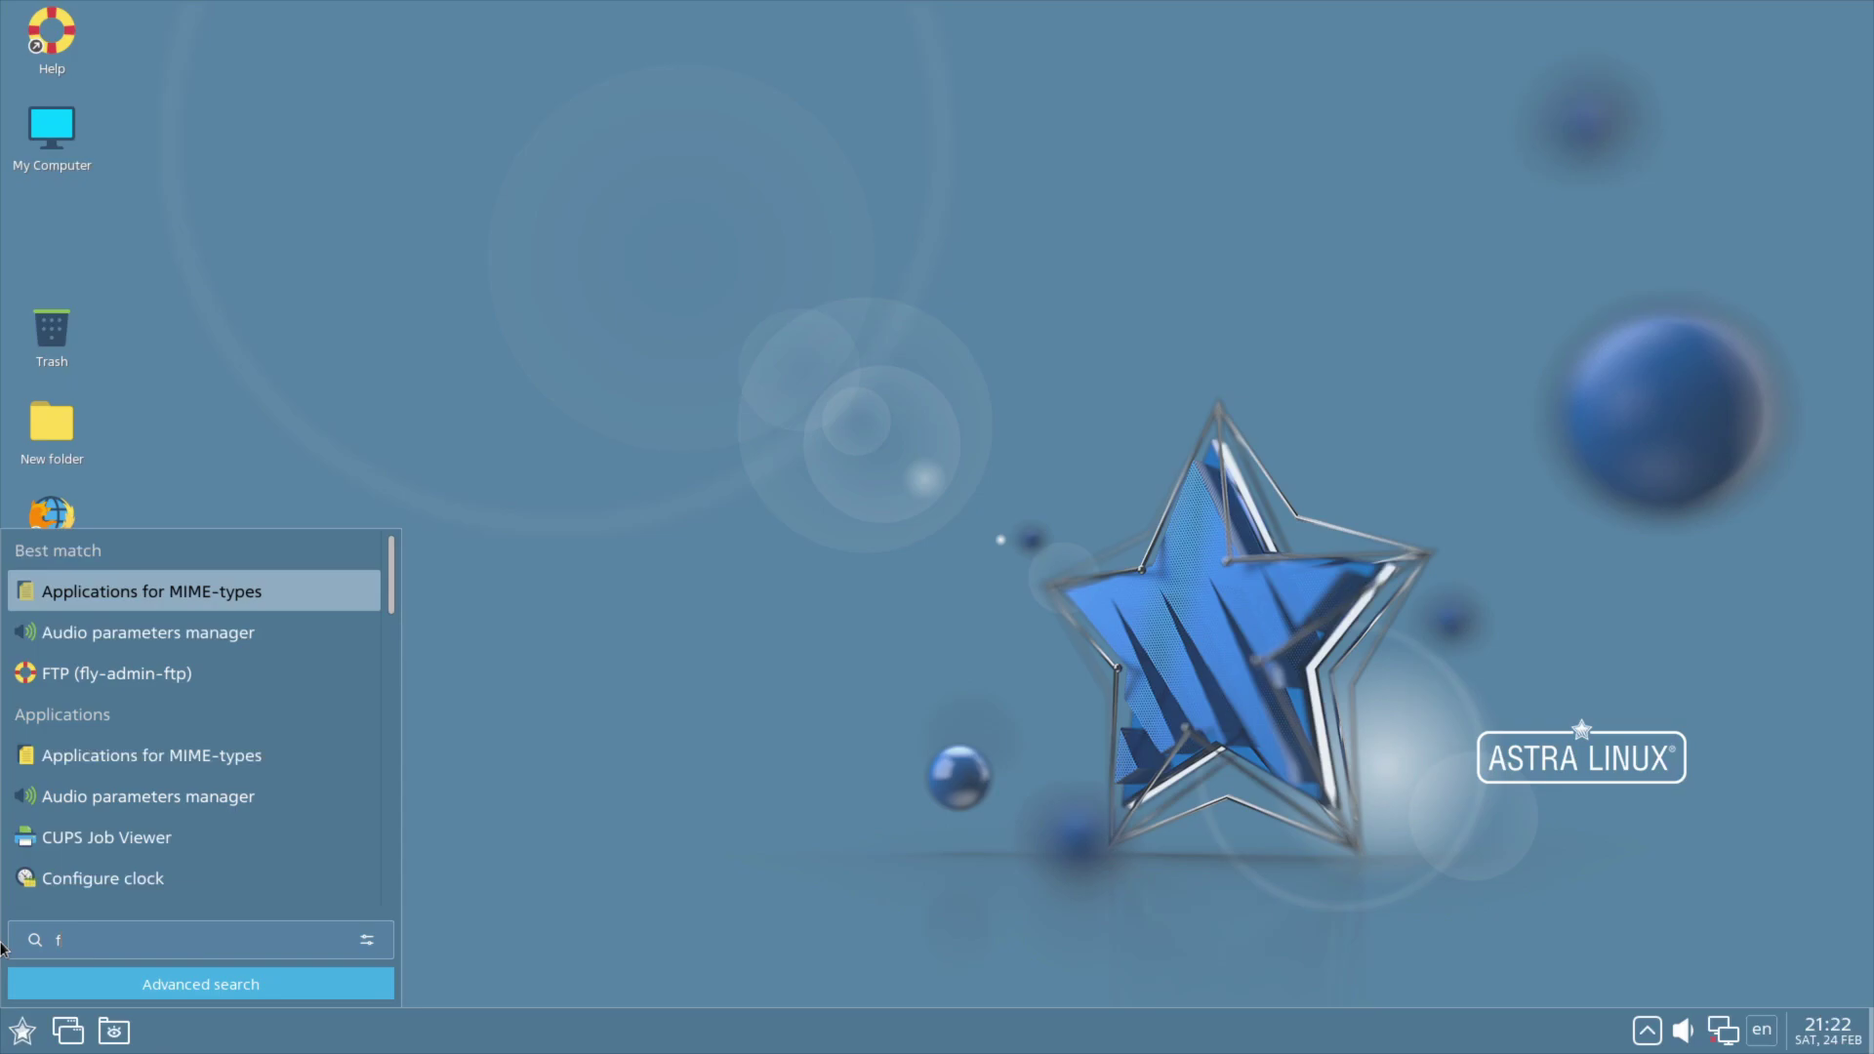
{"action": "type", "text": "it"}
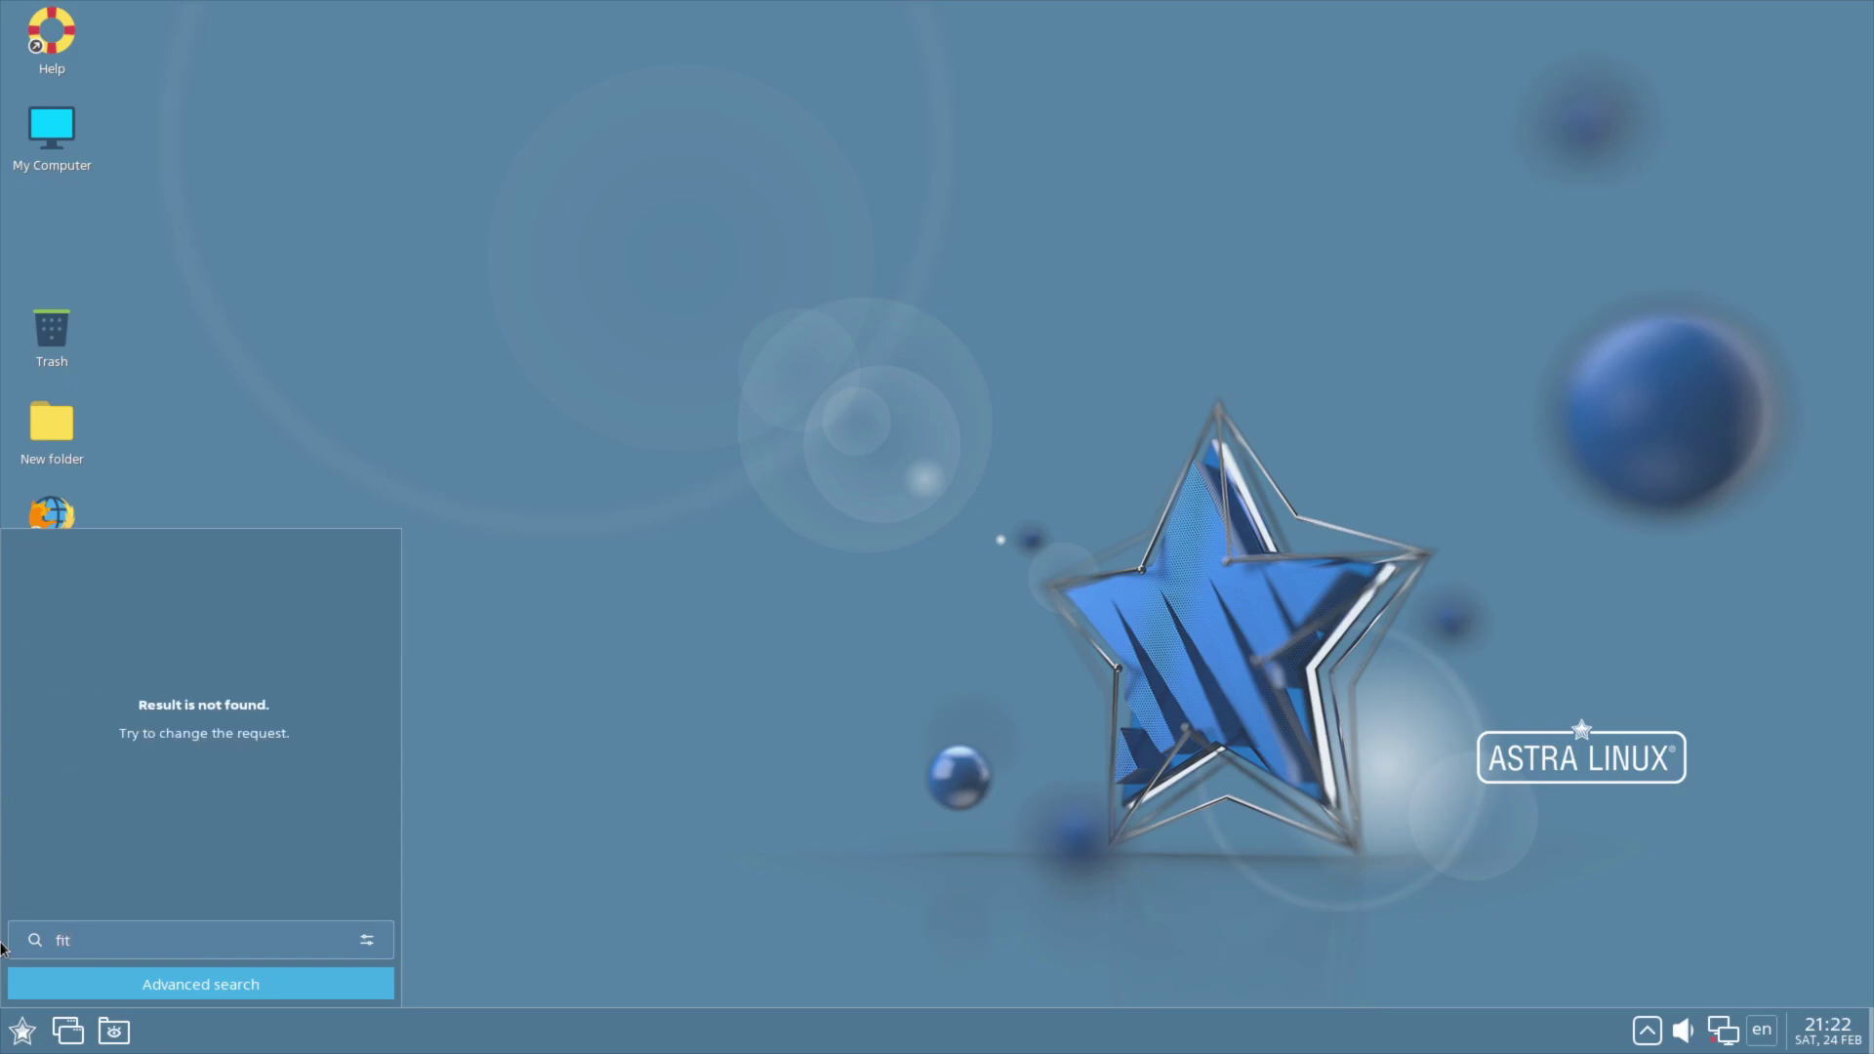
{"action": "key", "text": "BackSpace"}
Step: Open Shut Down Fly, view the 0 hrs 0 min timed-shutdown interval, and cancel both dialogs
{"action": "type", "text": "re"}
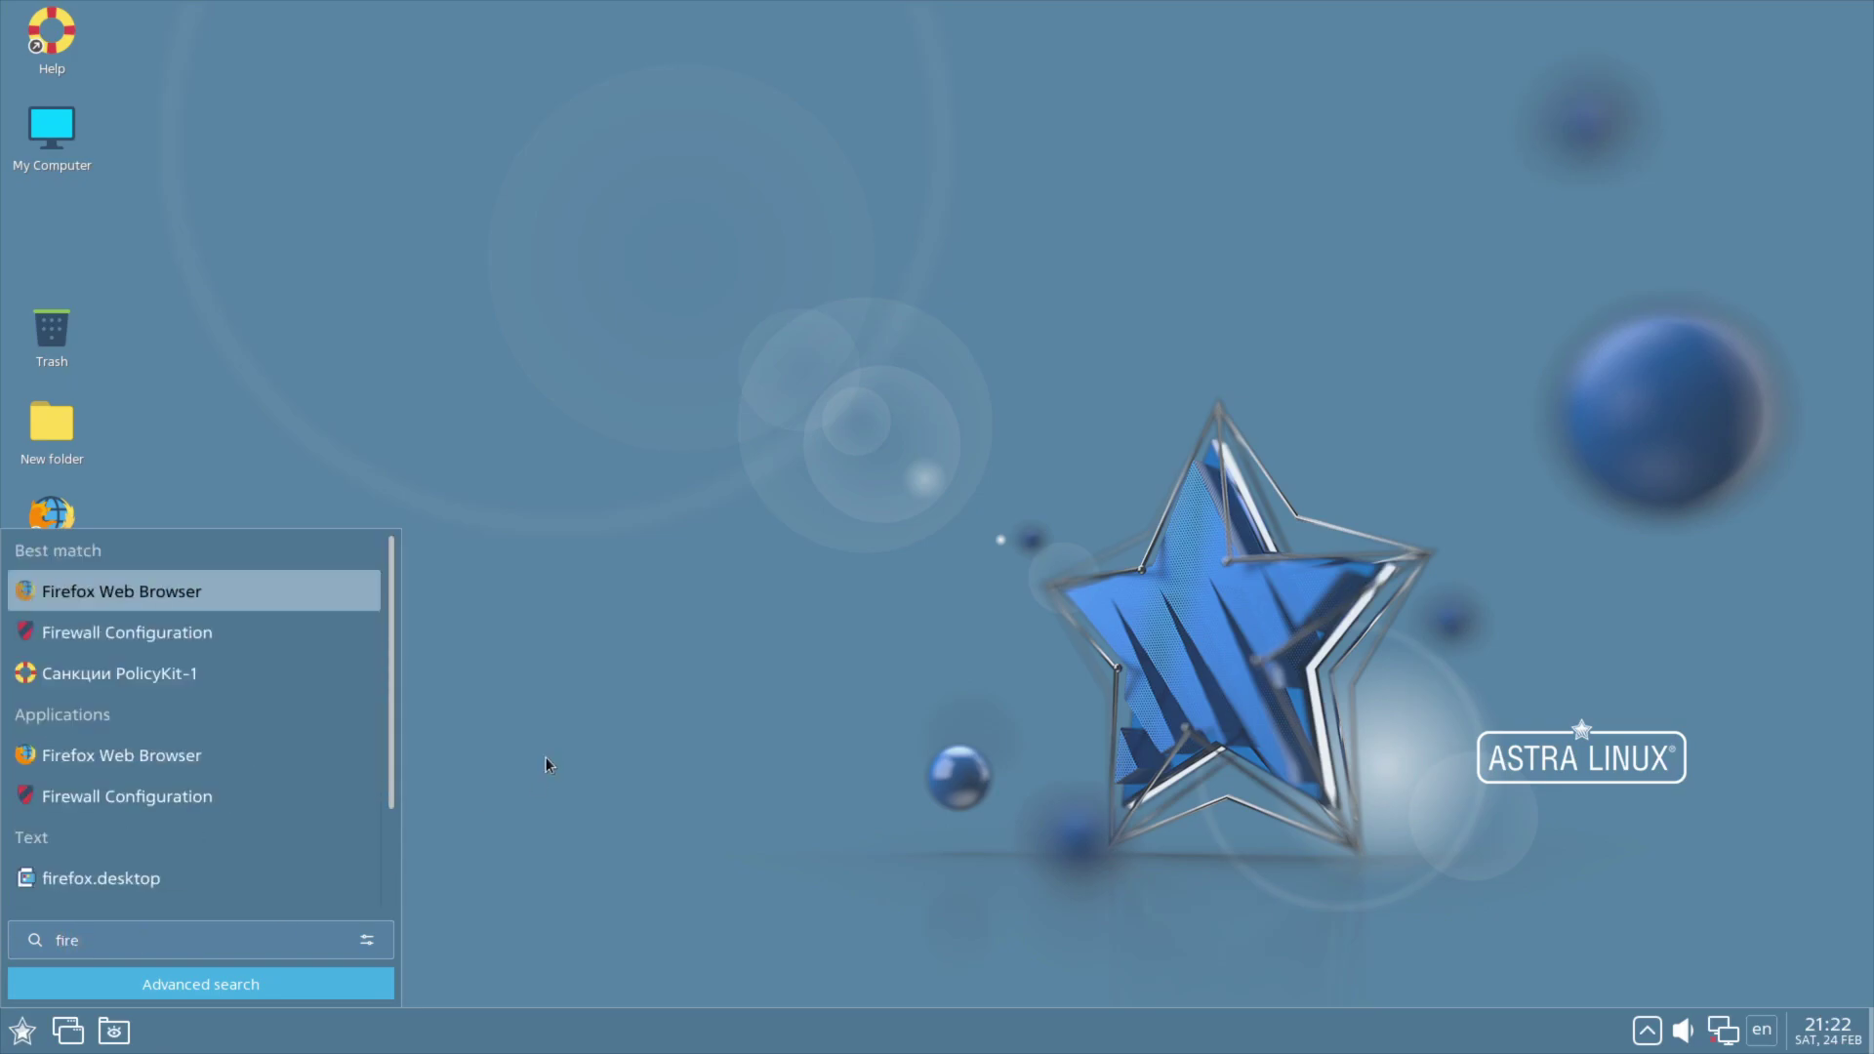
{"action": "left_click", "coordinate": [547, 758]}
{"action": "left_click", "coordinate": [21, 1031]}
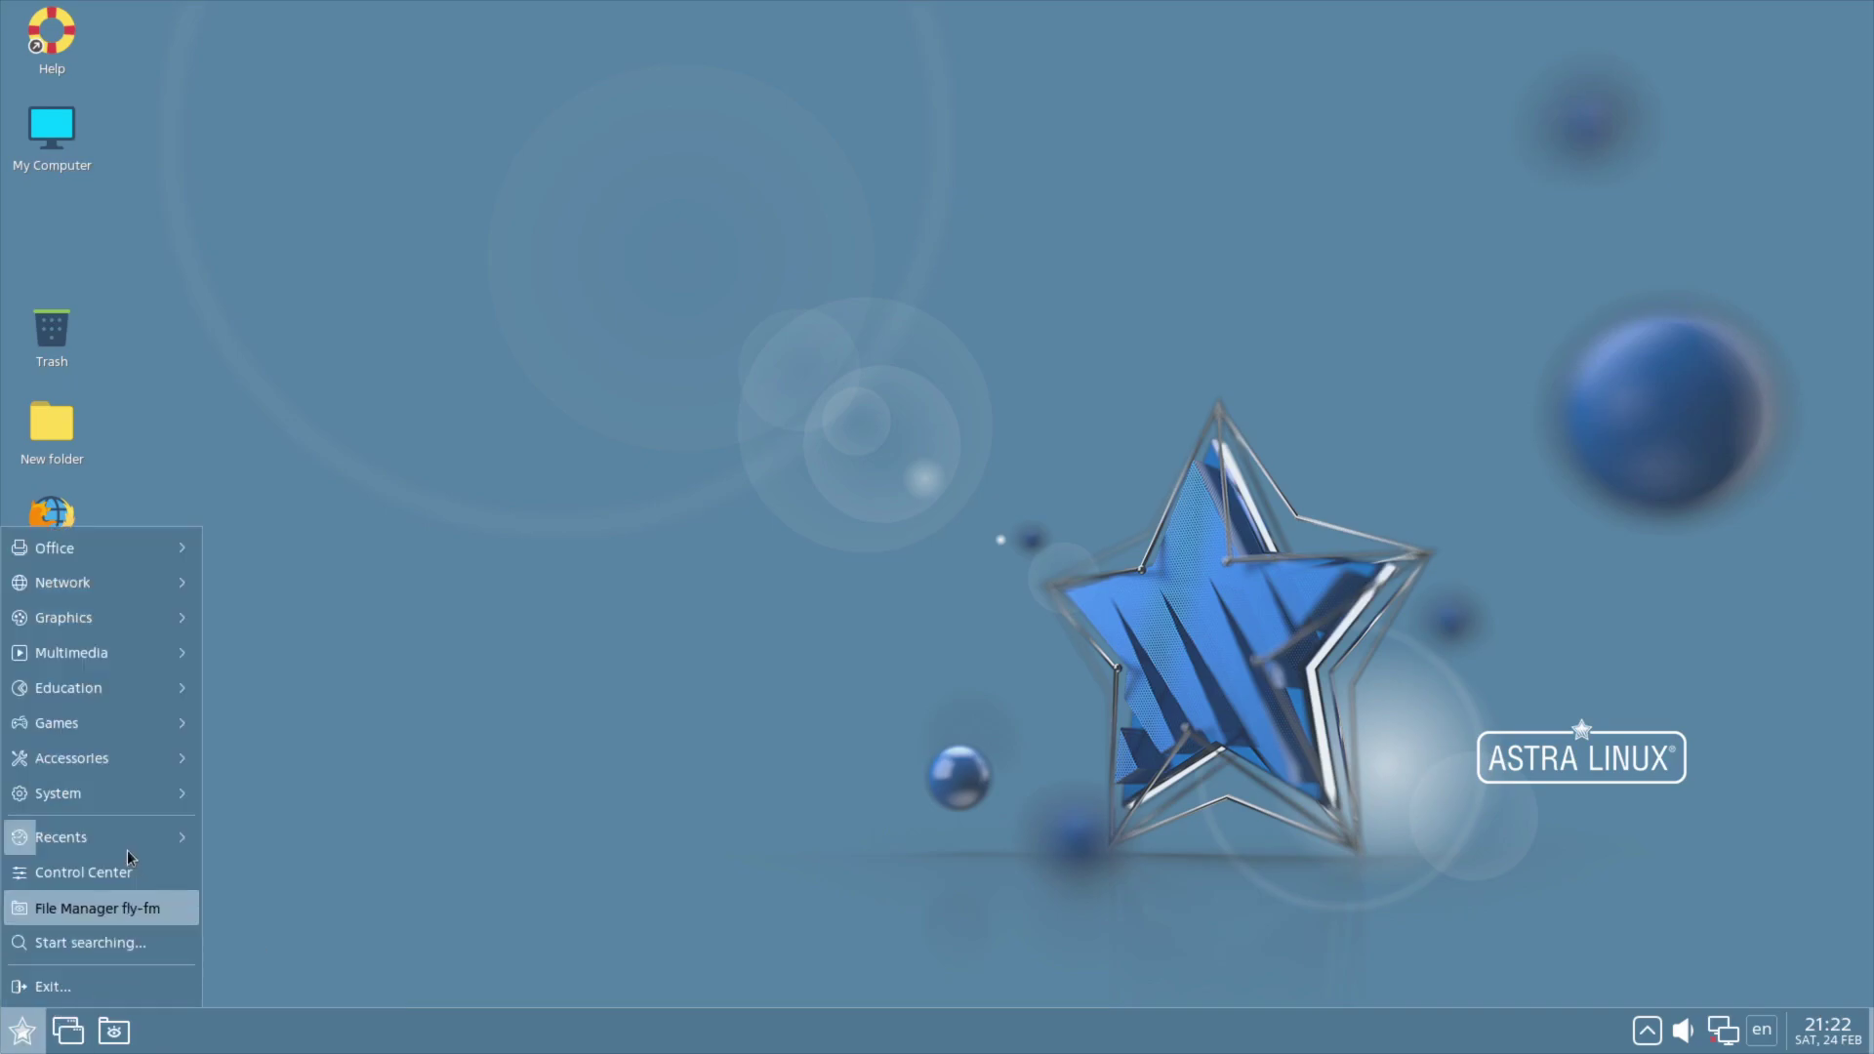
{"action": "left_click", "coordinate": [43, 994]}
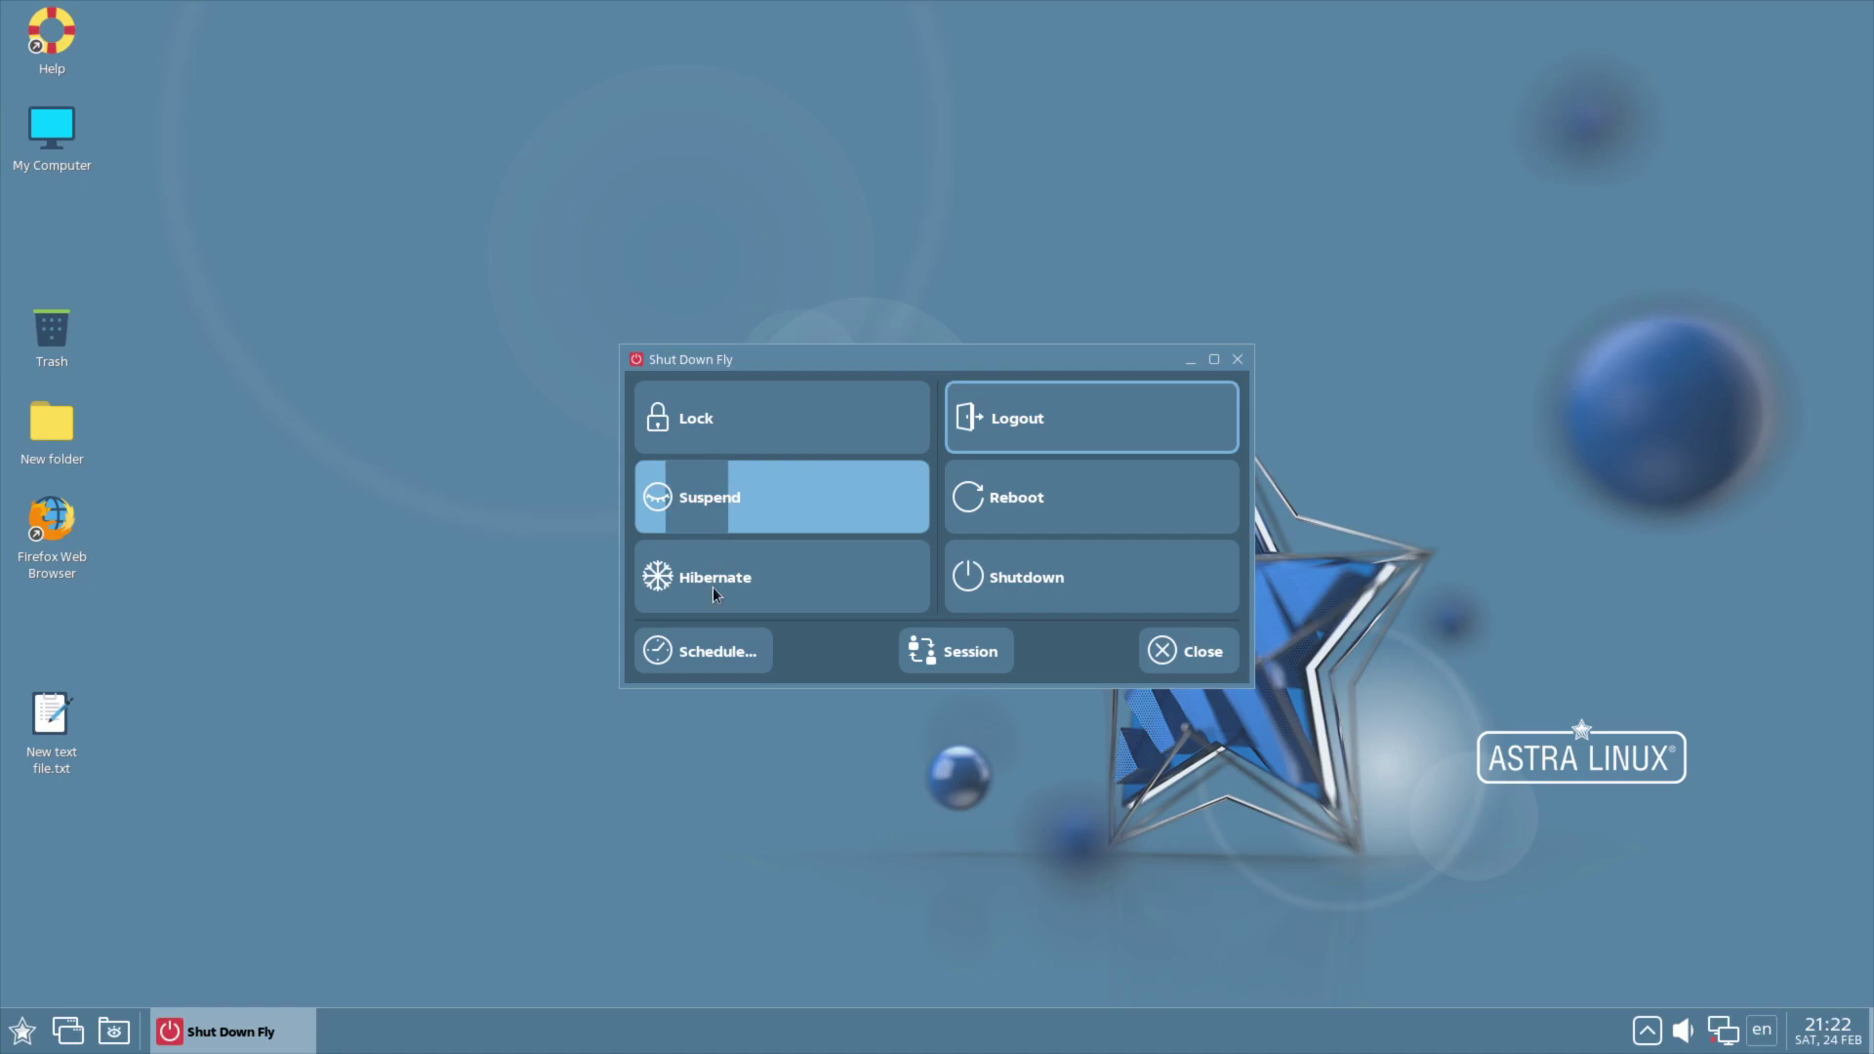
{"action": "left_click", "coordinate": [711, 641]}
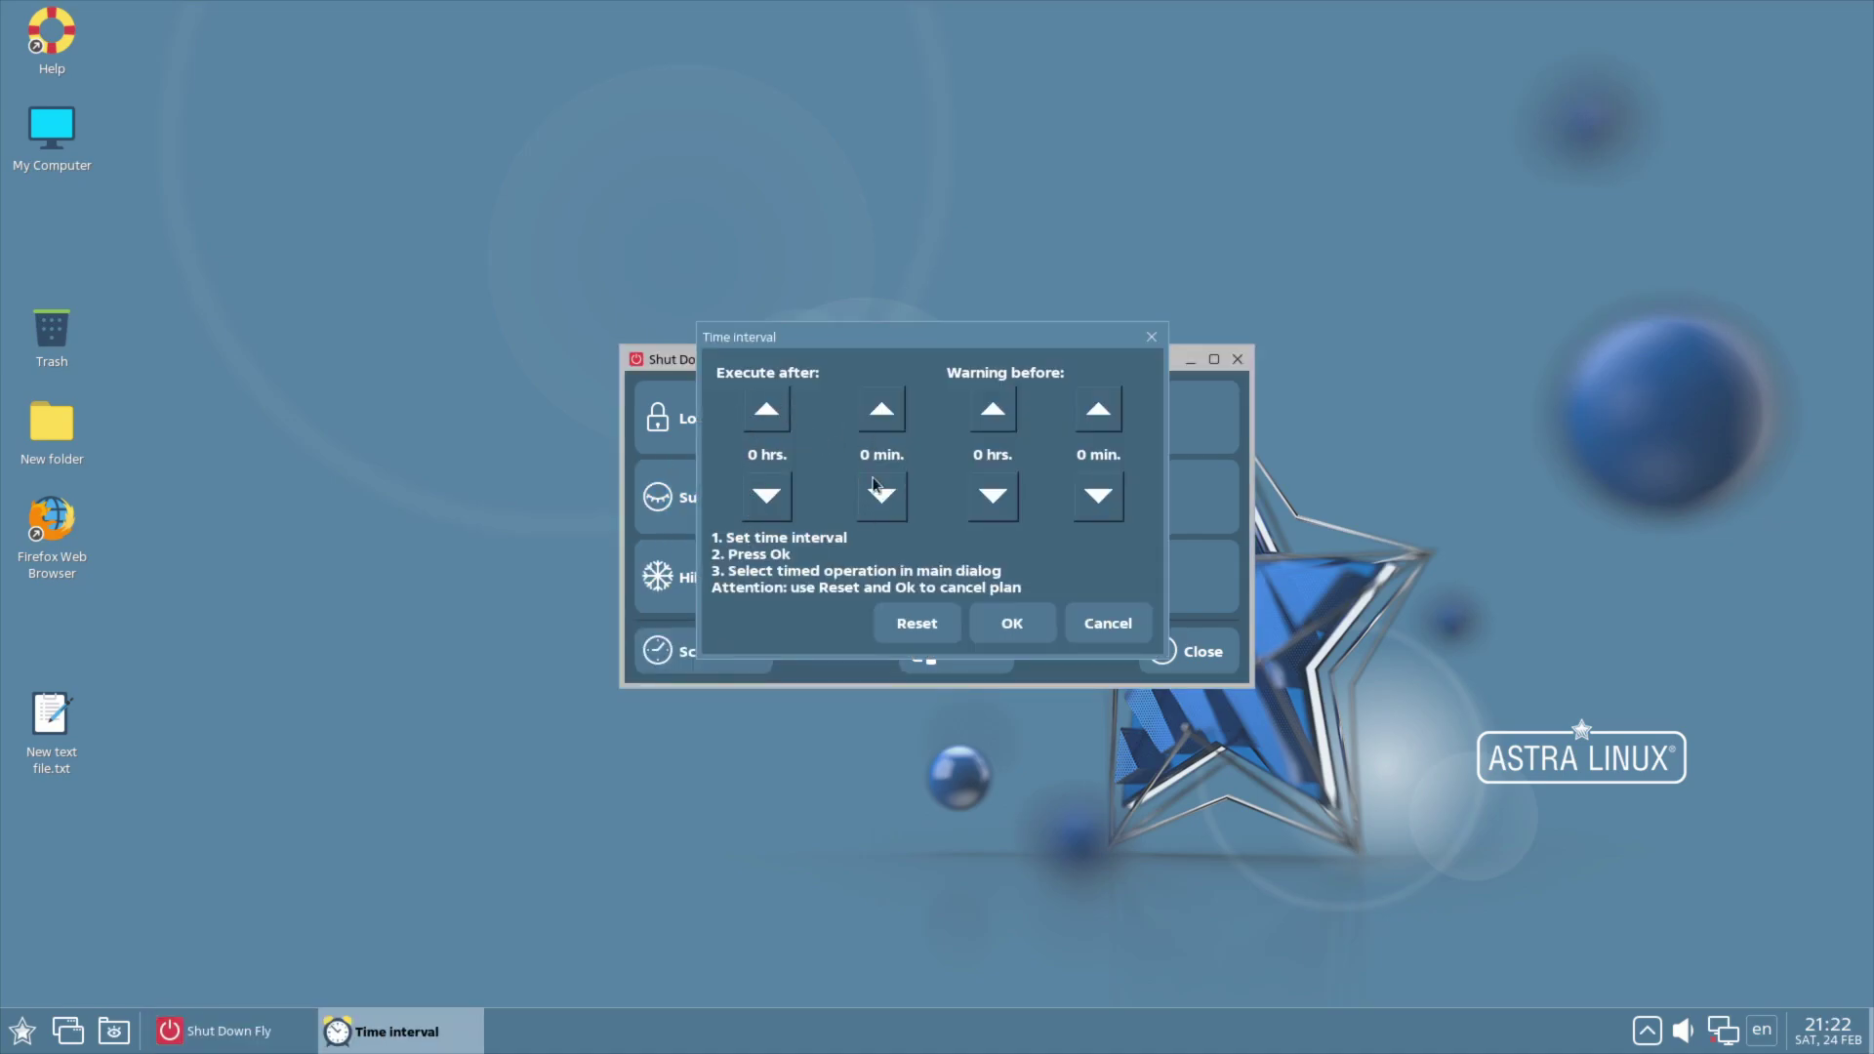
{"action": "left_click", "coordinate": [1108, 624]}
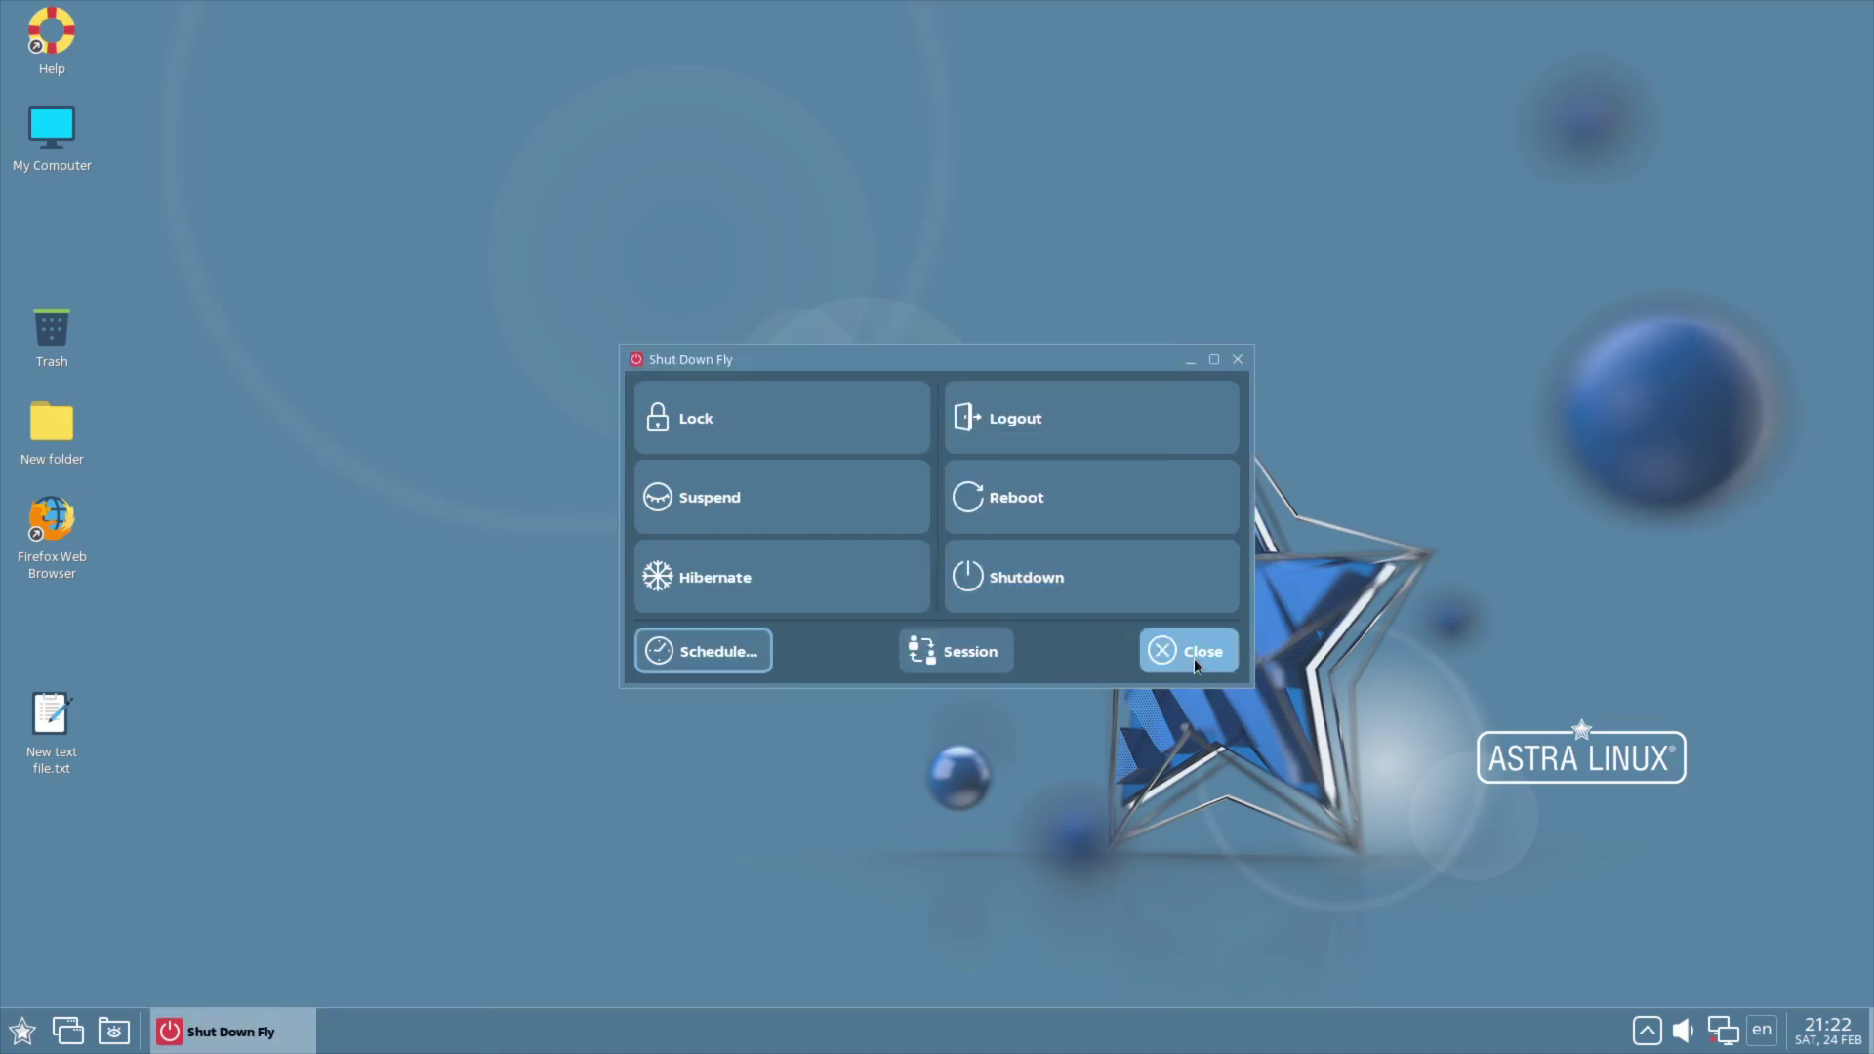
{"action": "left_click", "coordinate": [1193, 655]}
{"action": "right_click", "coordinate": [829, 689]}
{"action": "left_click", "coordinate": [712, 717]}
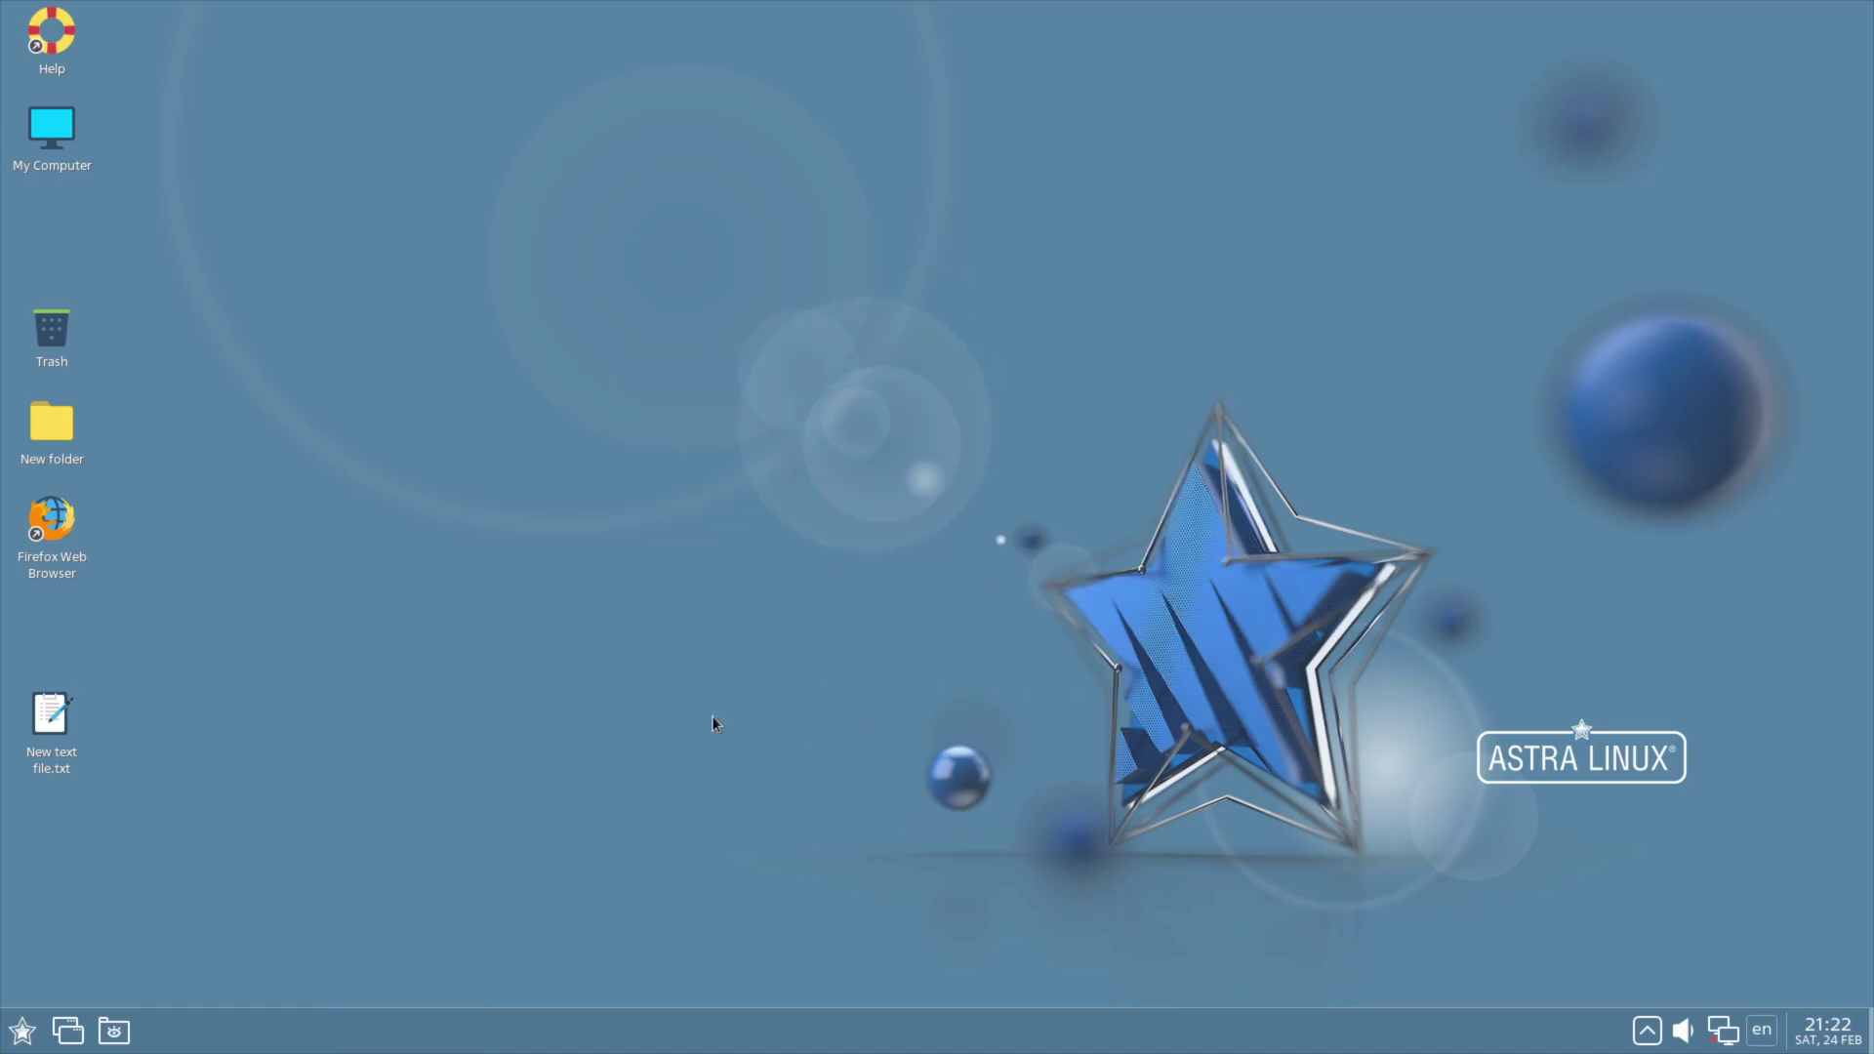
{"action": "right_click", "coordinate": [693, 494]}
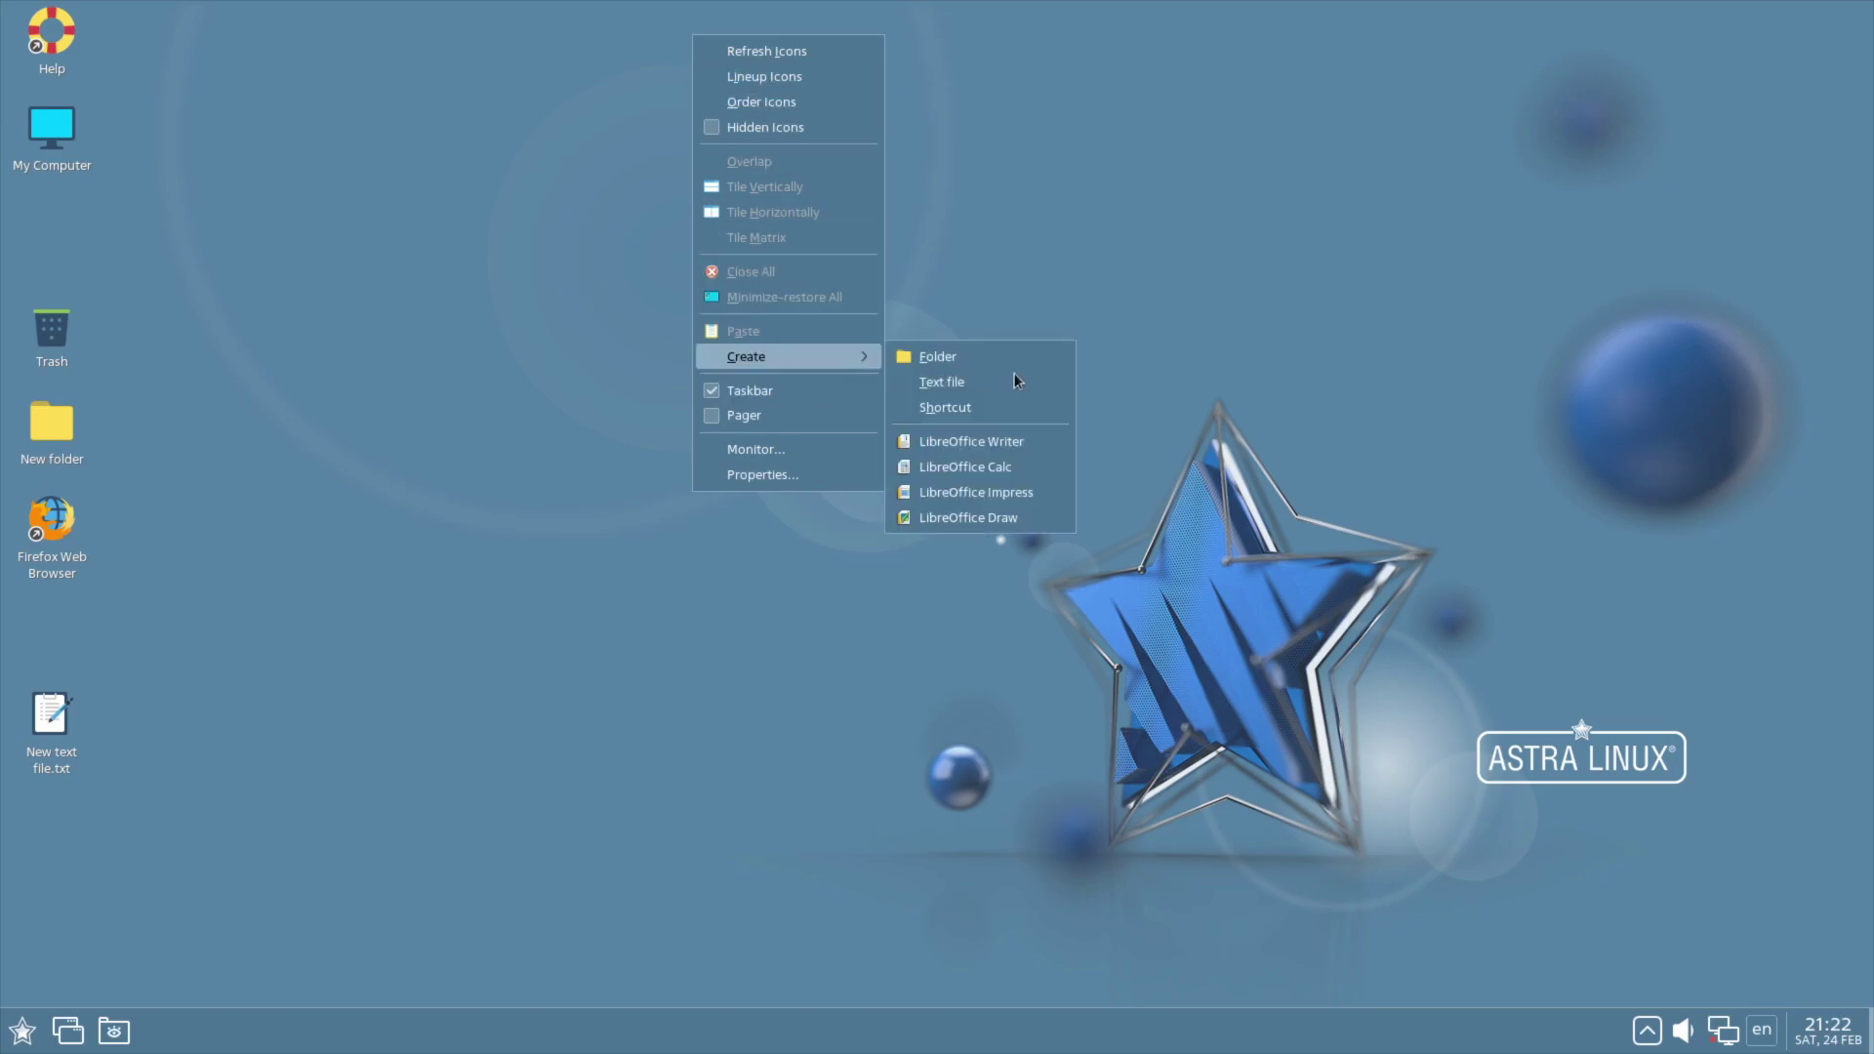
{"action": "left_click", "coordinate": [742, 447]}
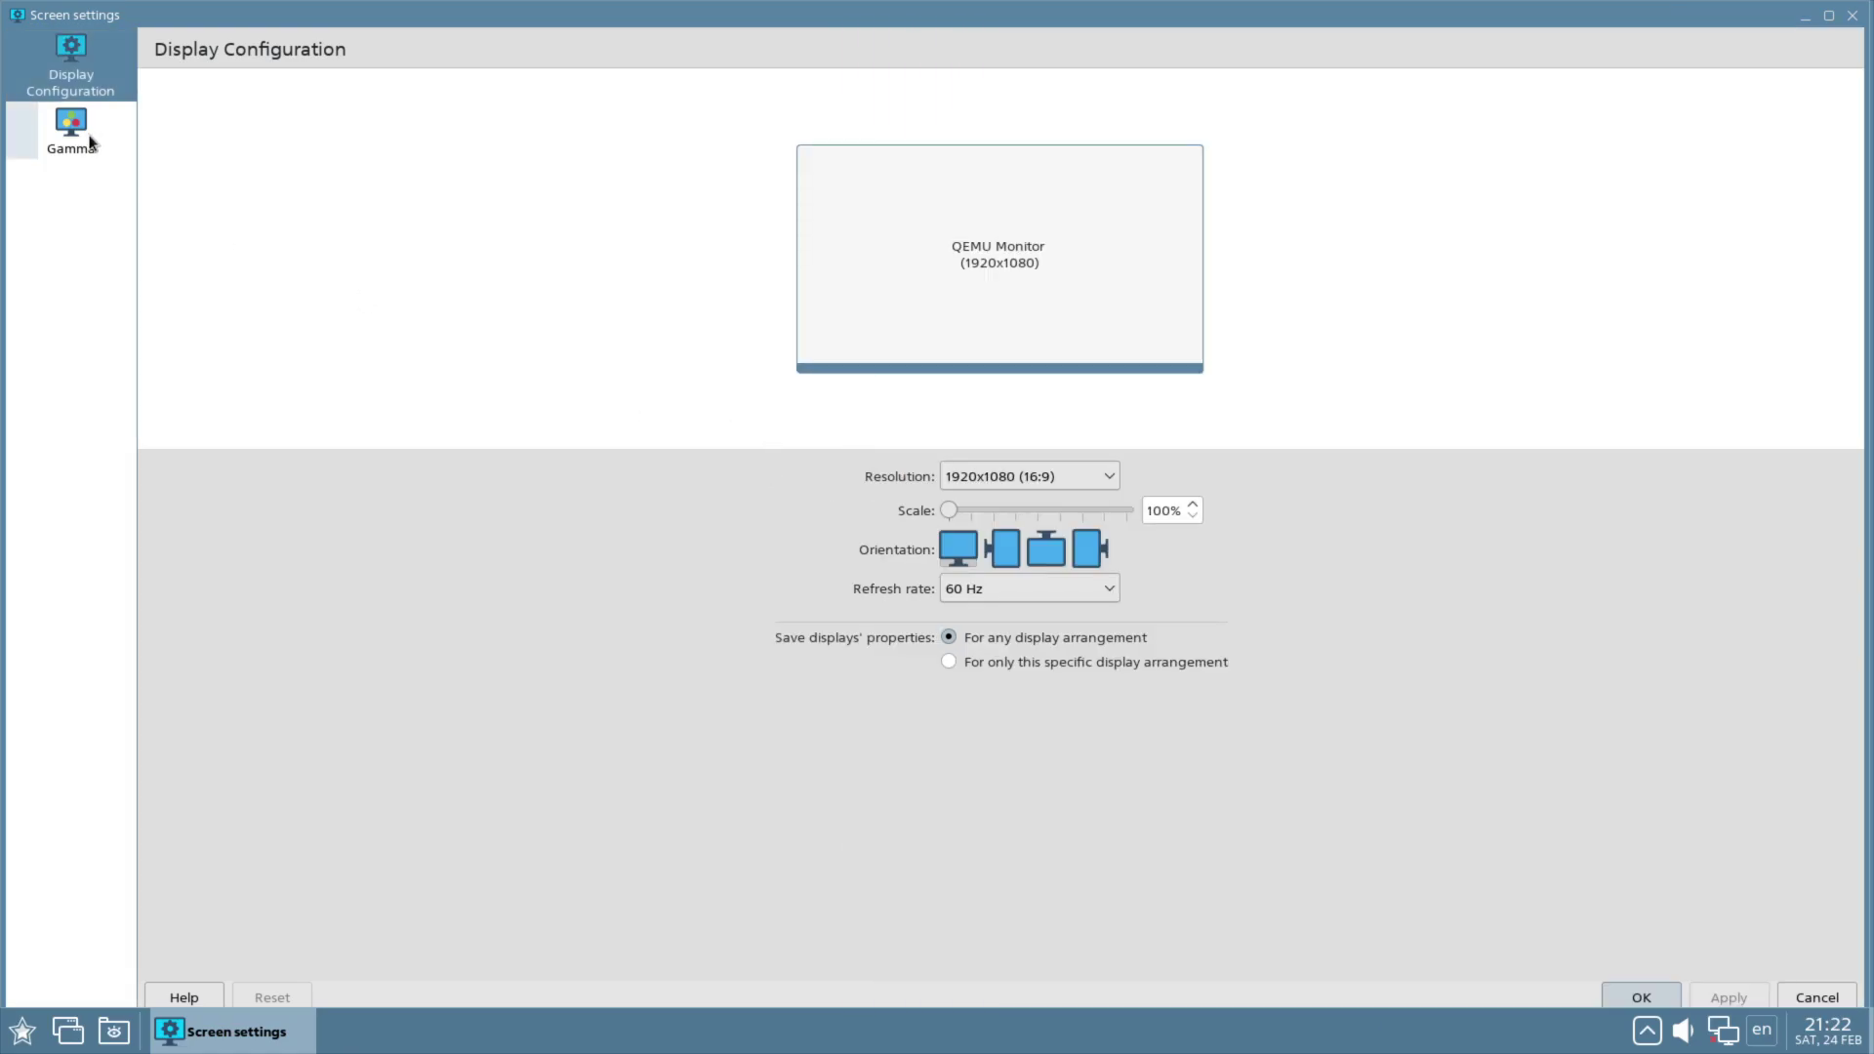
{"action": "left_click", "coordinate": [88, 135]}
{"action": "left_click", "coordinate": [1852, 15]}
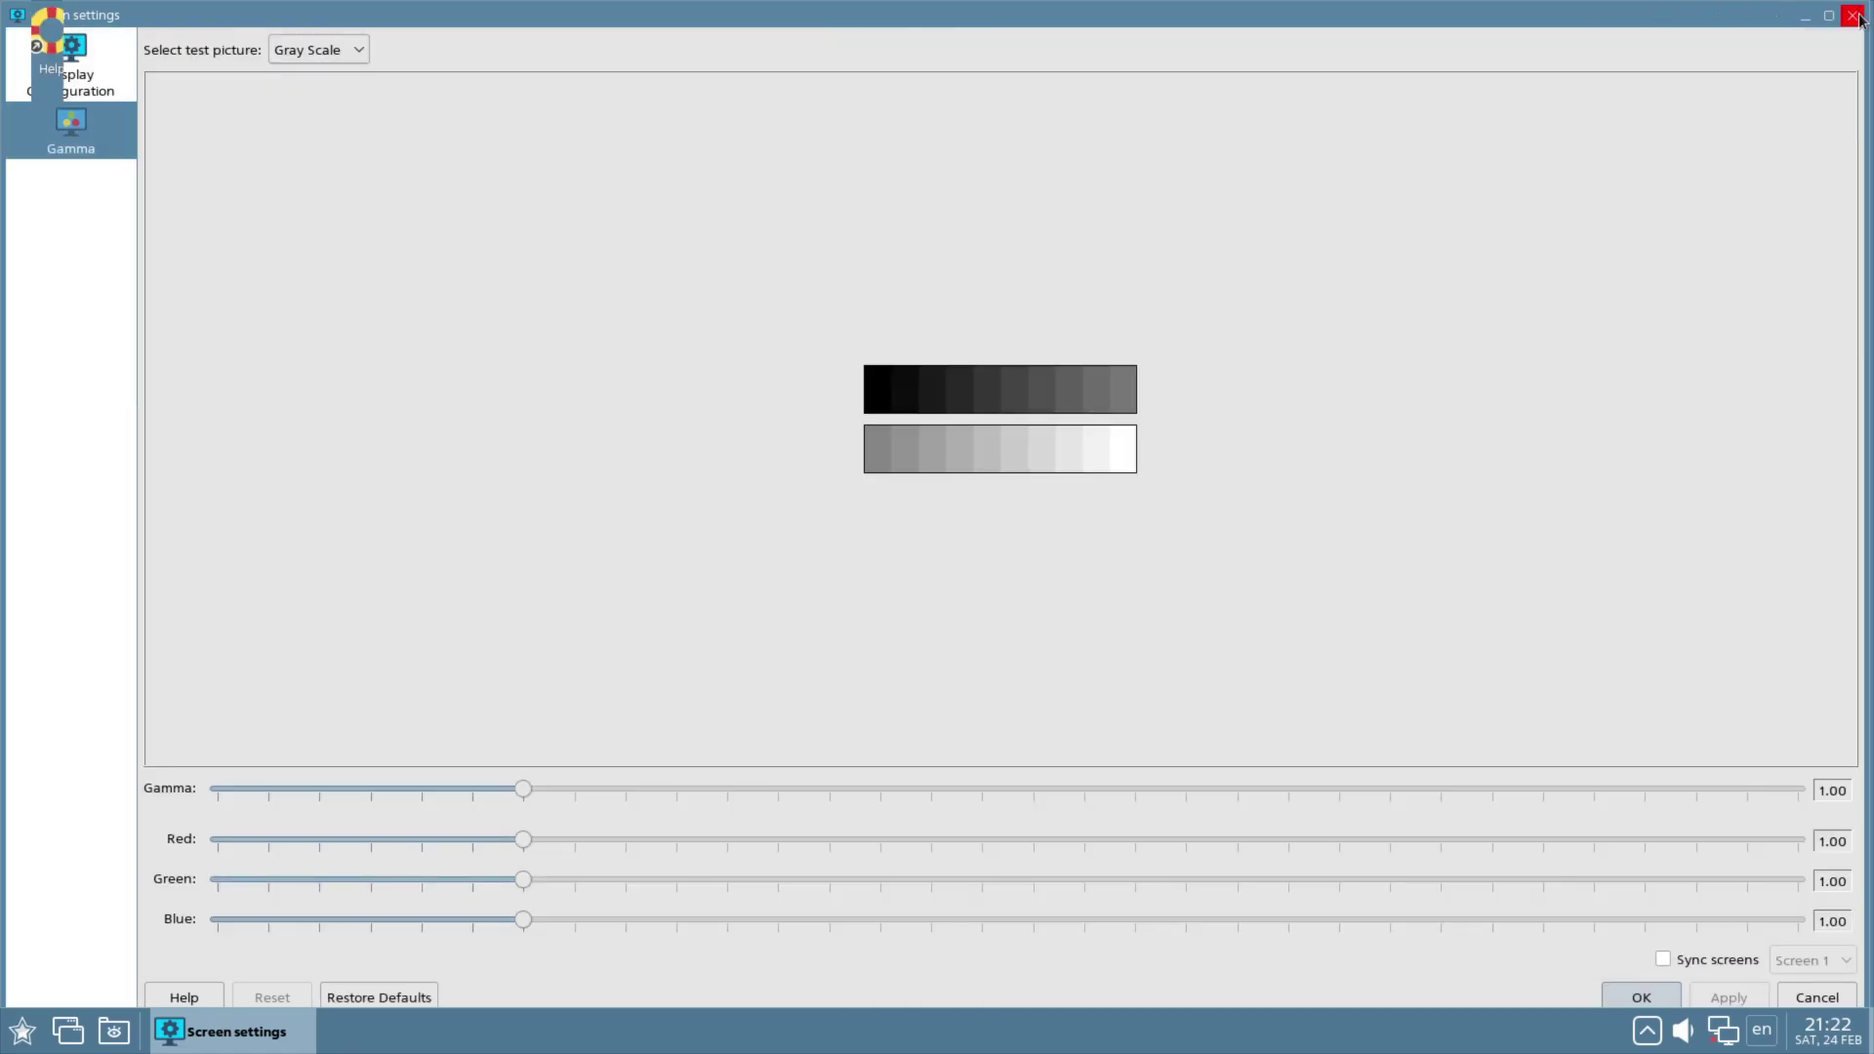
Step: Open desktop Properties, check the Theme page, and browse wallpapers in Wallpapers/1920x1080
{"action": "right_click", "coordinate": [988, 156]}
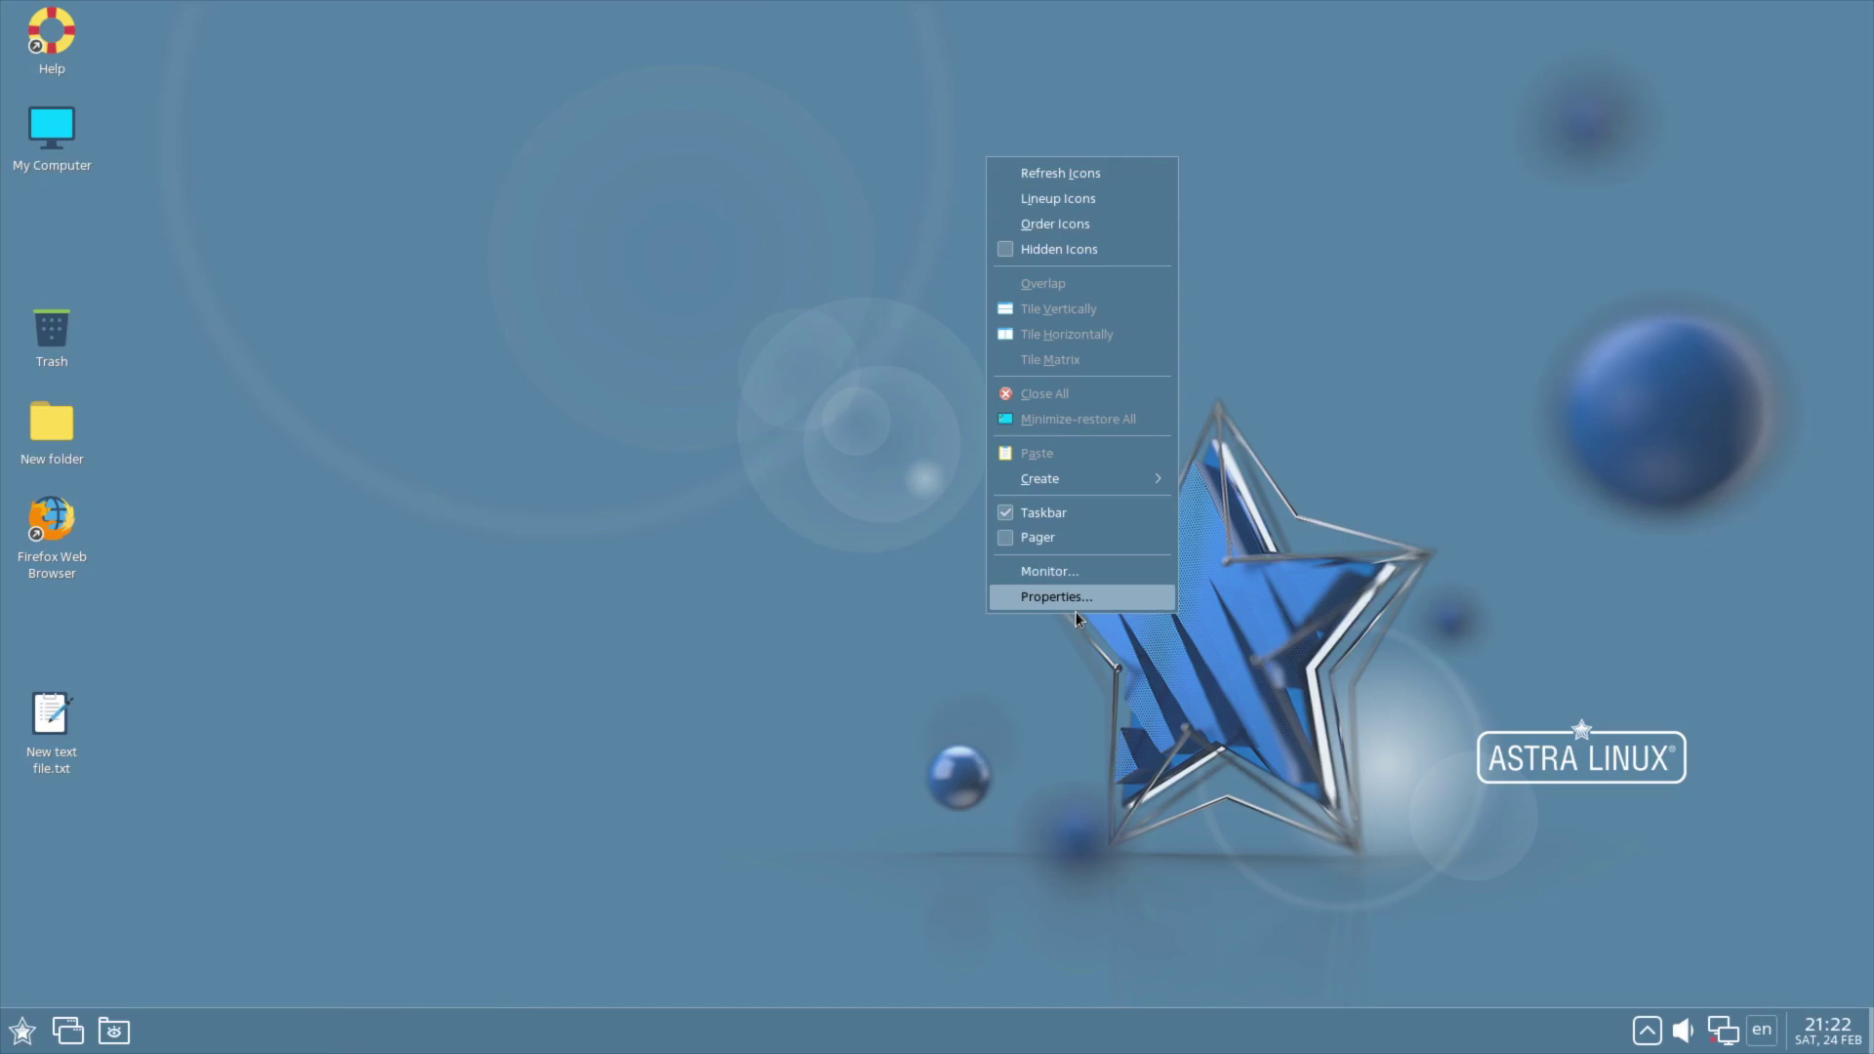
{"action": "left_click", "coordinate": [1077, 605]}
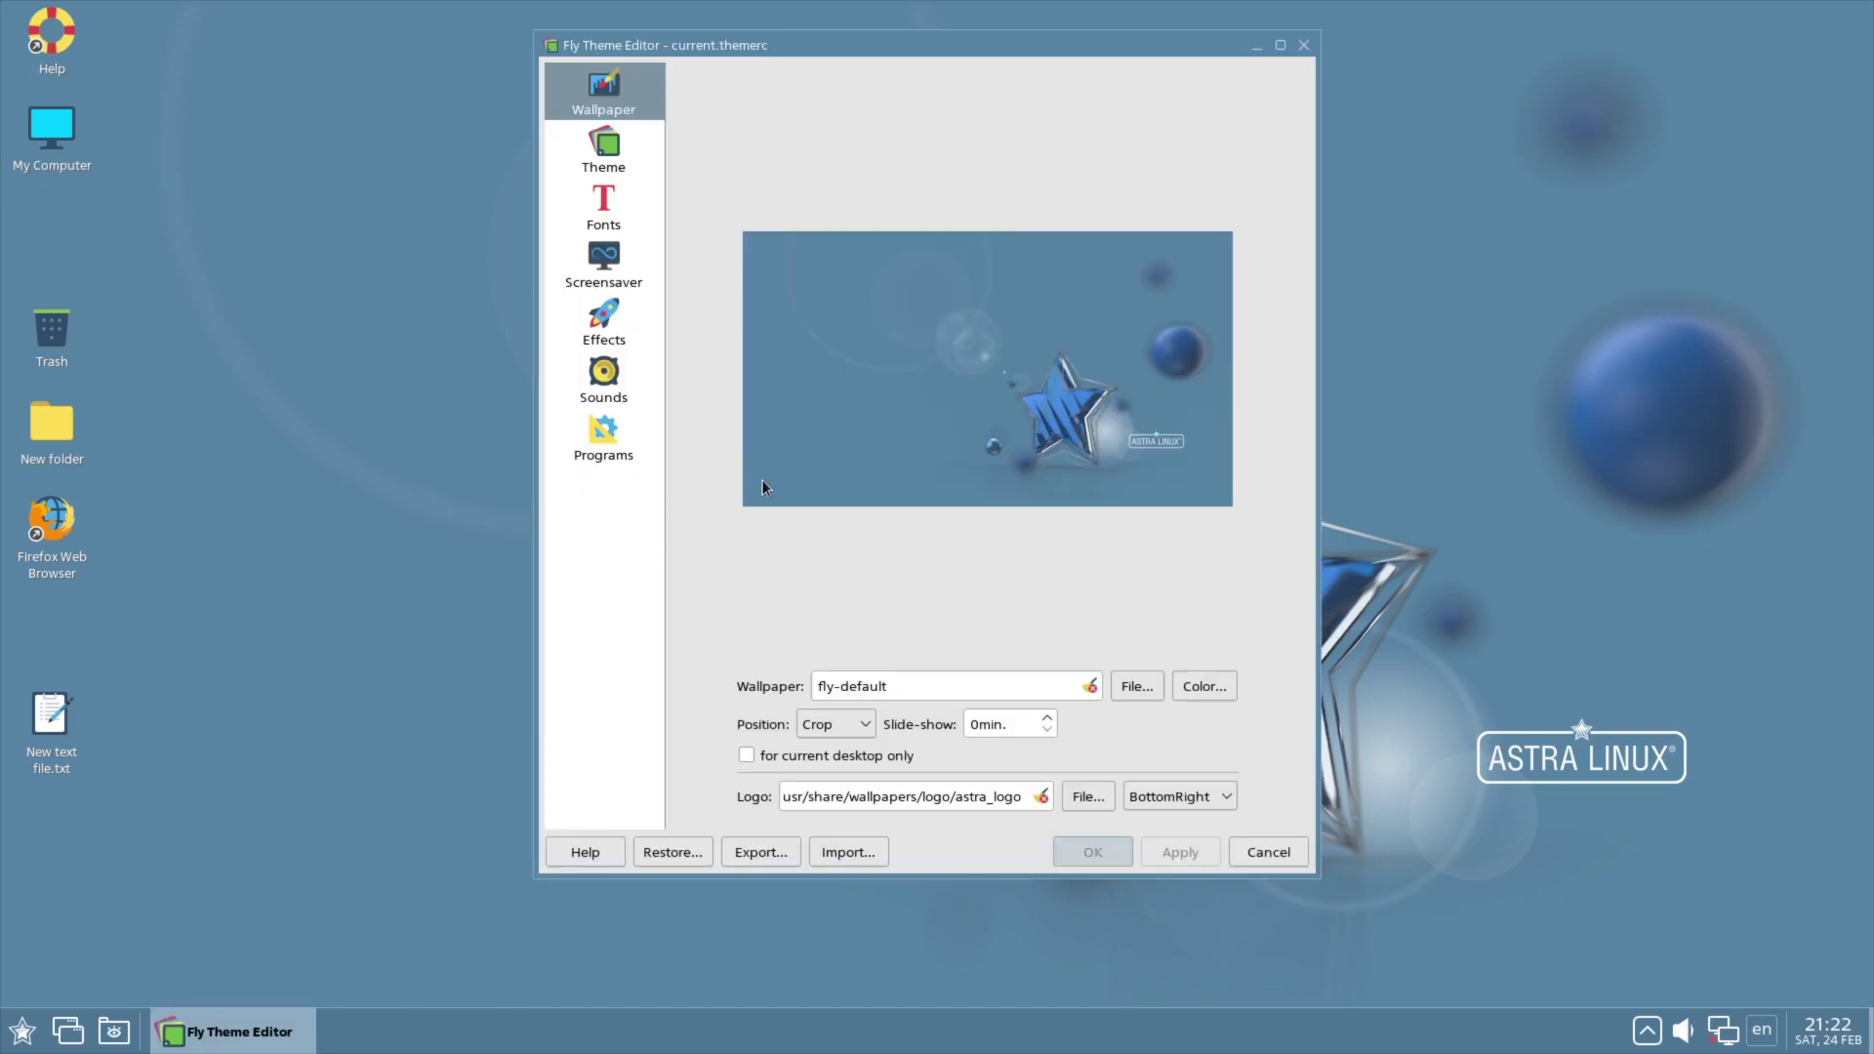
{"action": "left_click", "coordinate": [582, 172]}
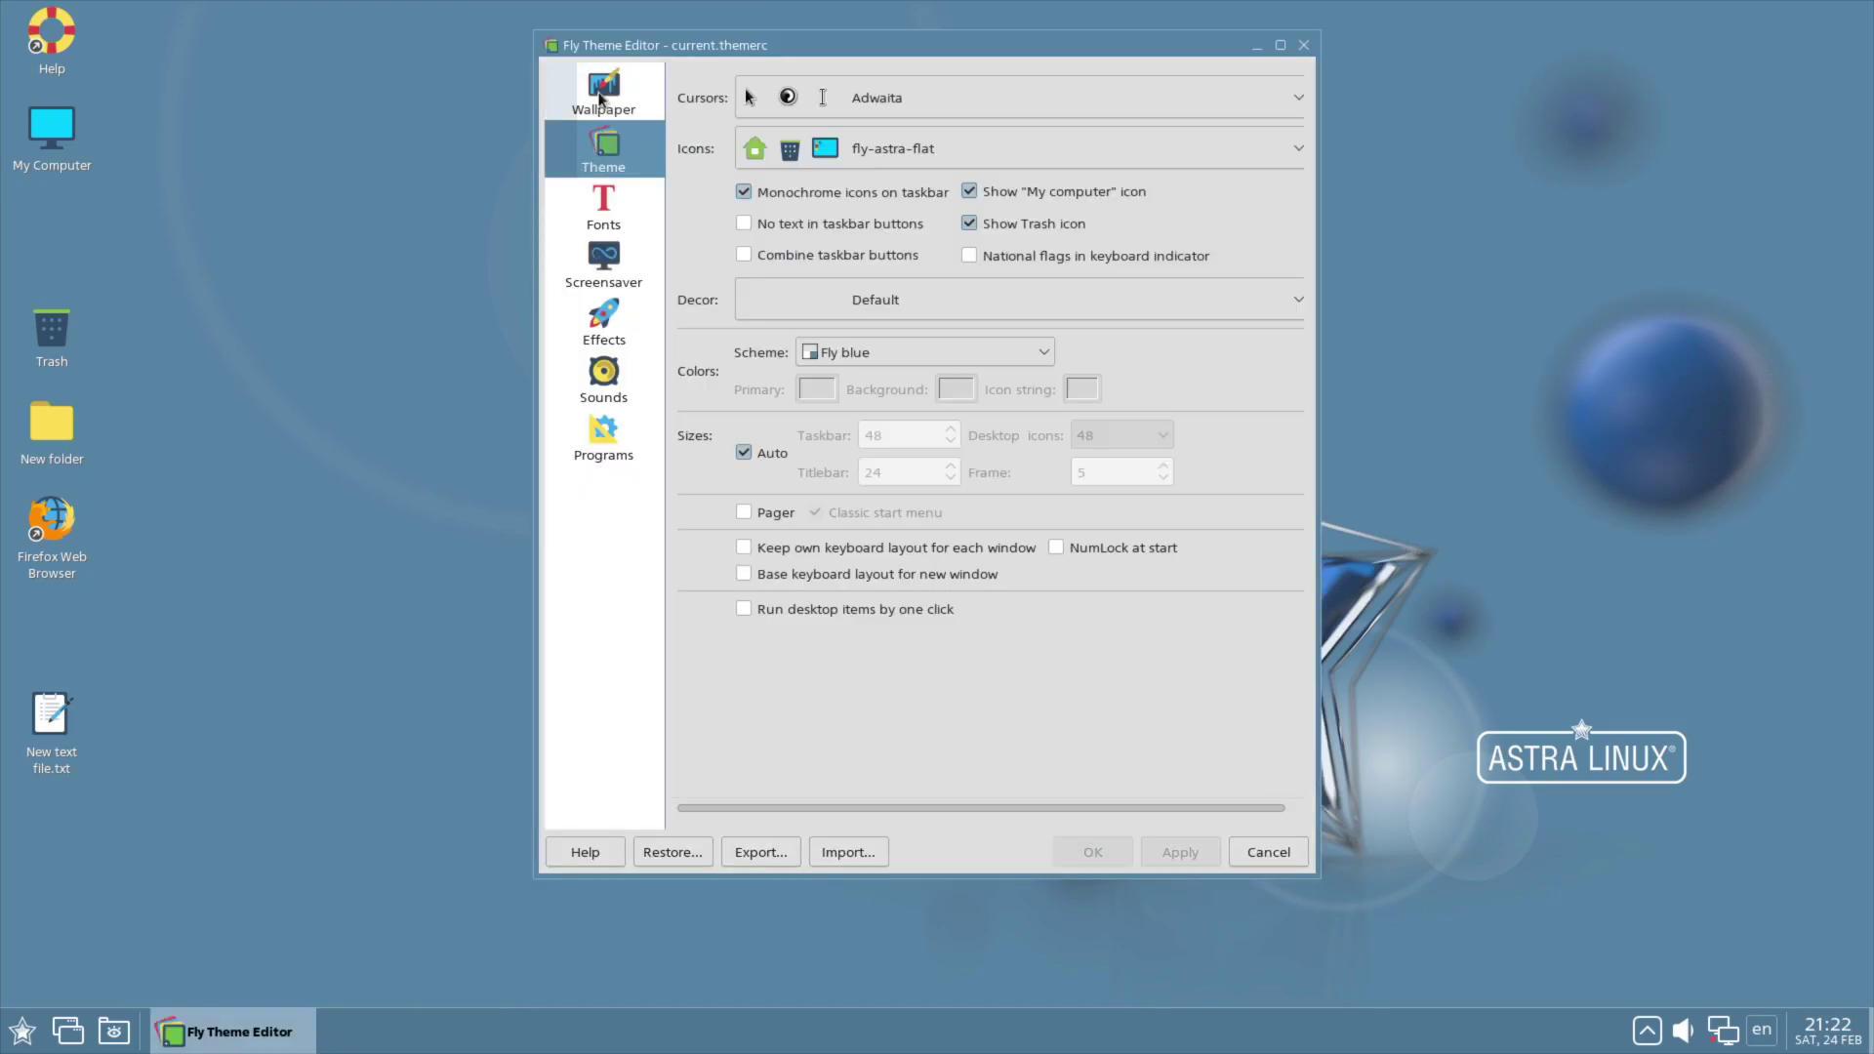
{"action": "left_click", "coordinate": [603, 90]}
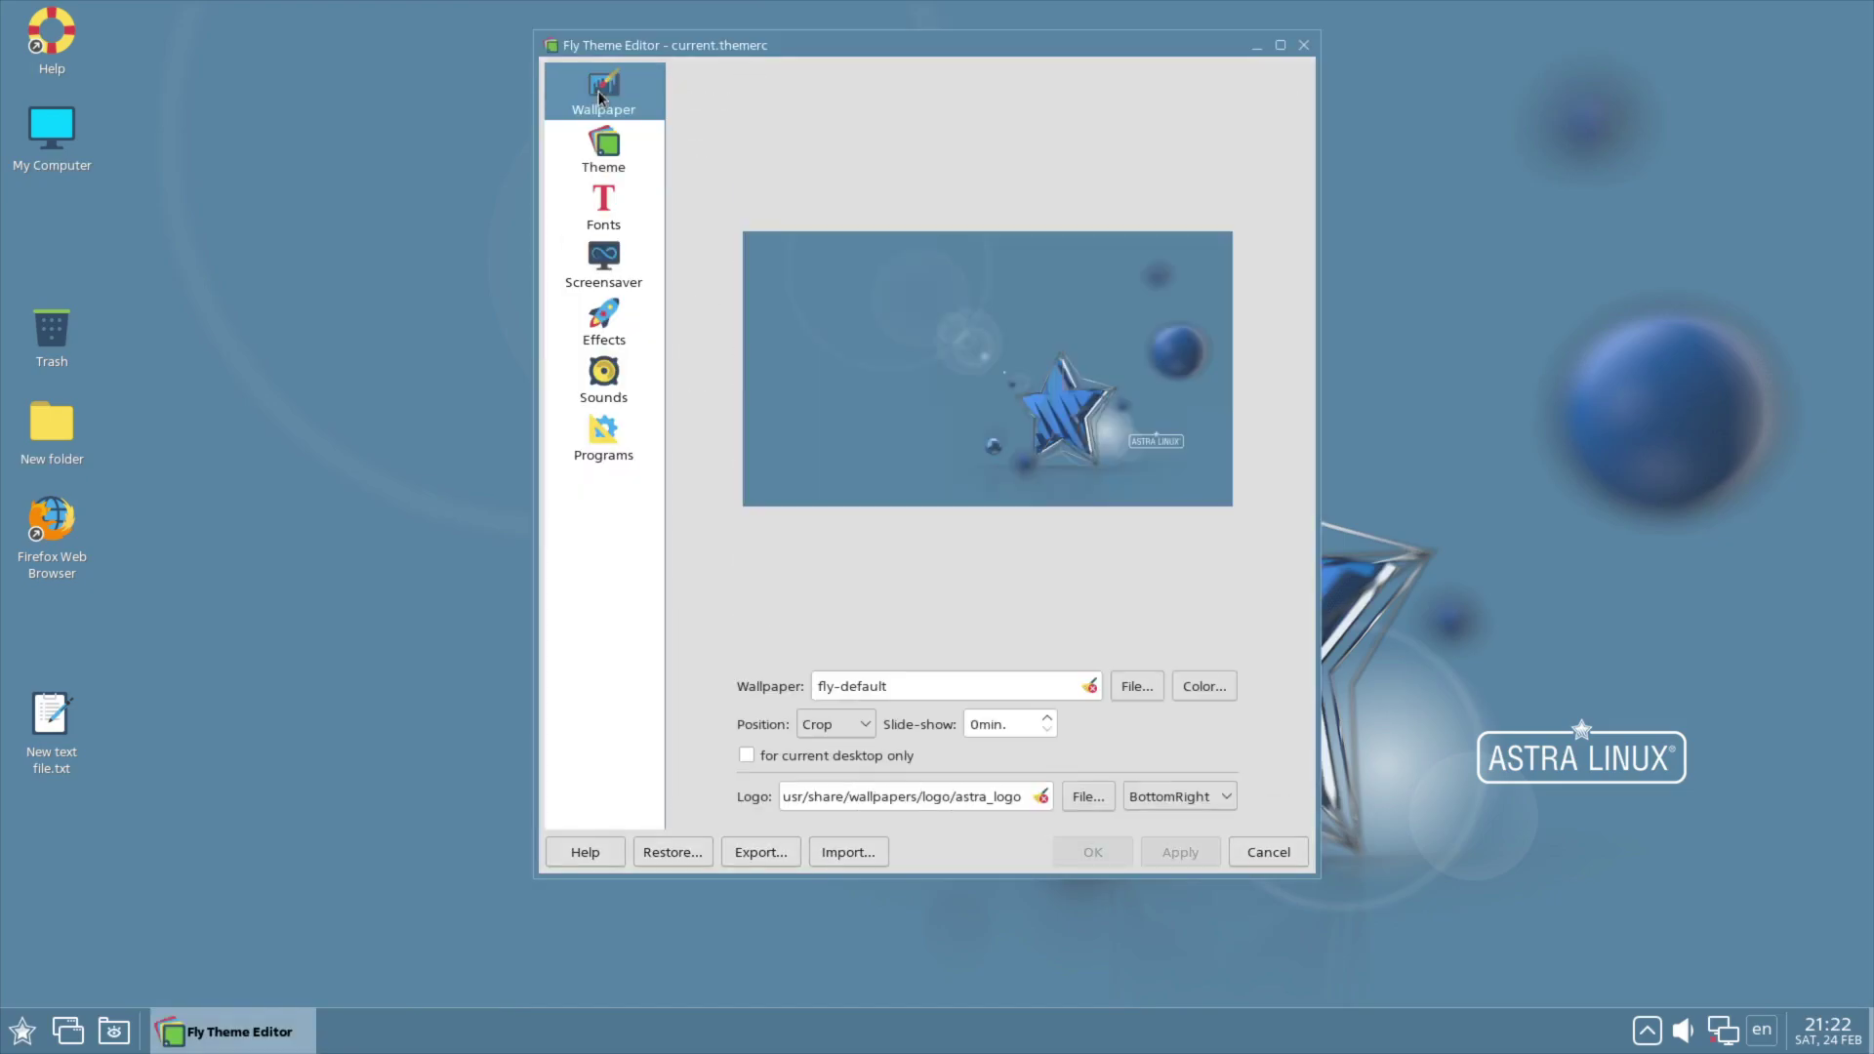
{"action": "left_click", "coordinate": [1132, 686]}
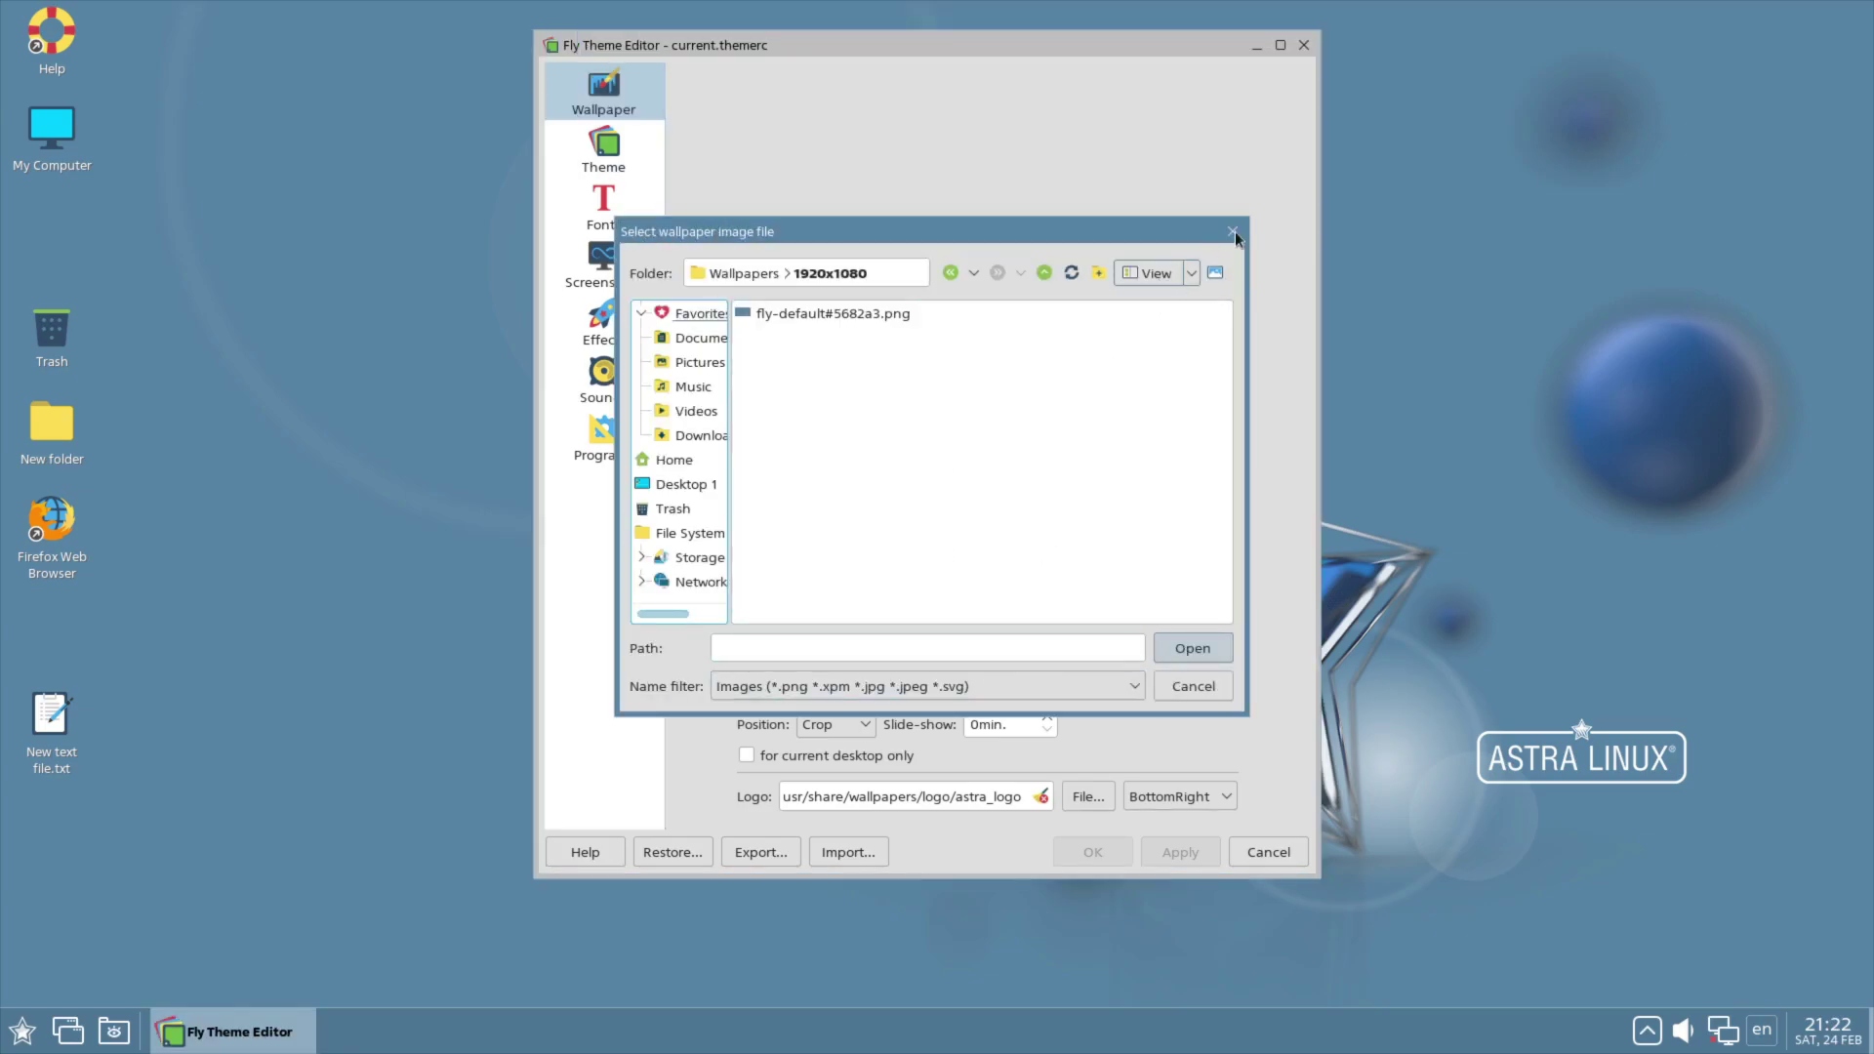
Step: Dismiss the wallpaper chooser, try Darkblue-deb, then apply the Breeze Dark colour scheme
{"action": "left_click", "coordinate": [1234, 232]}
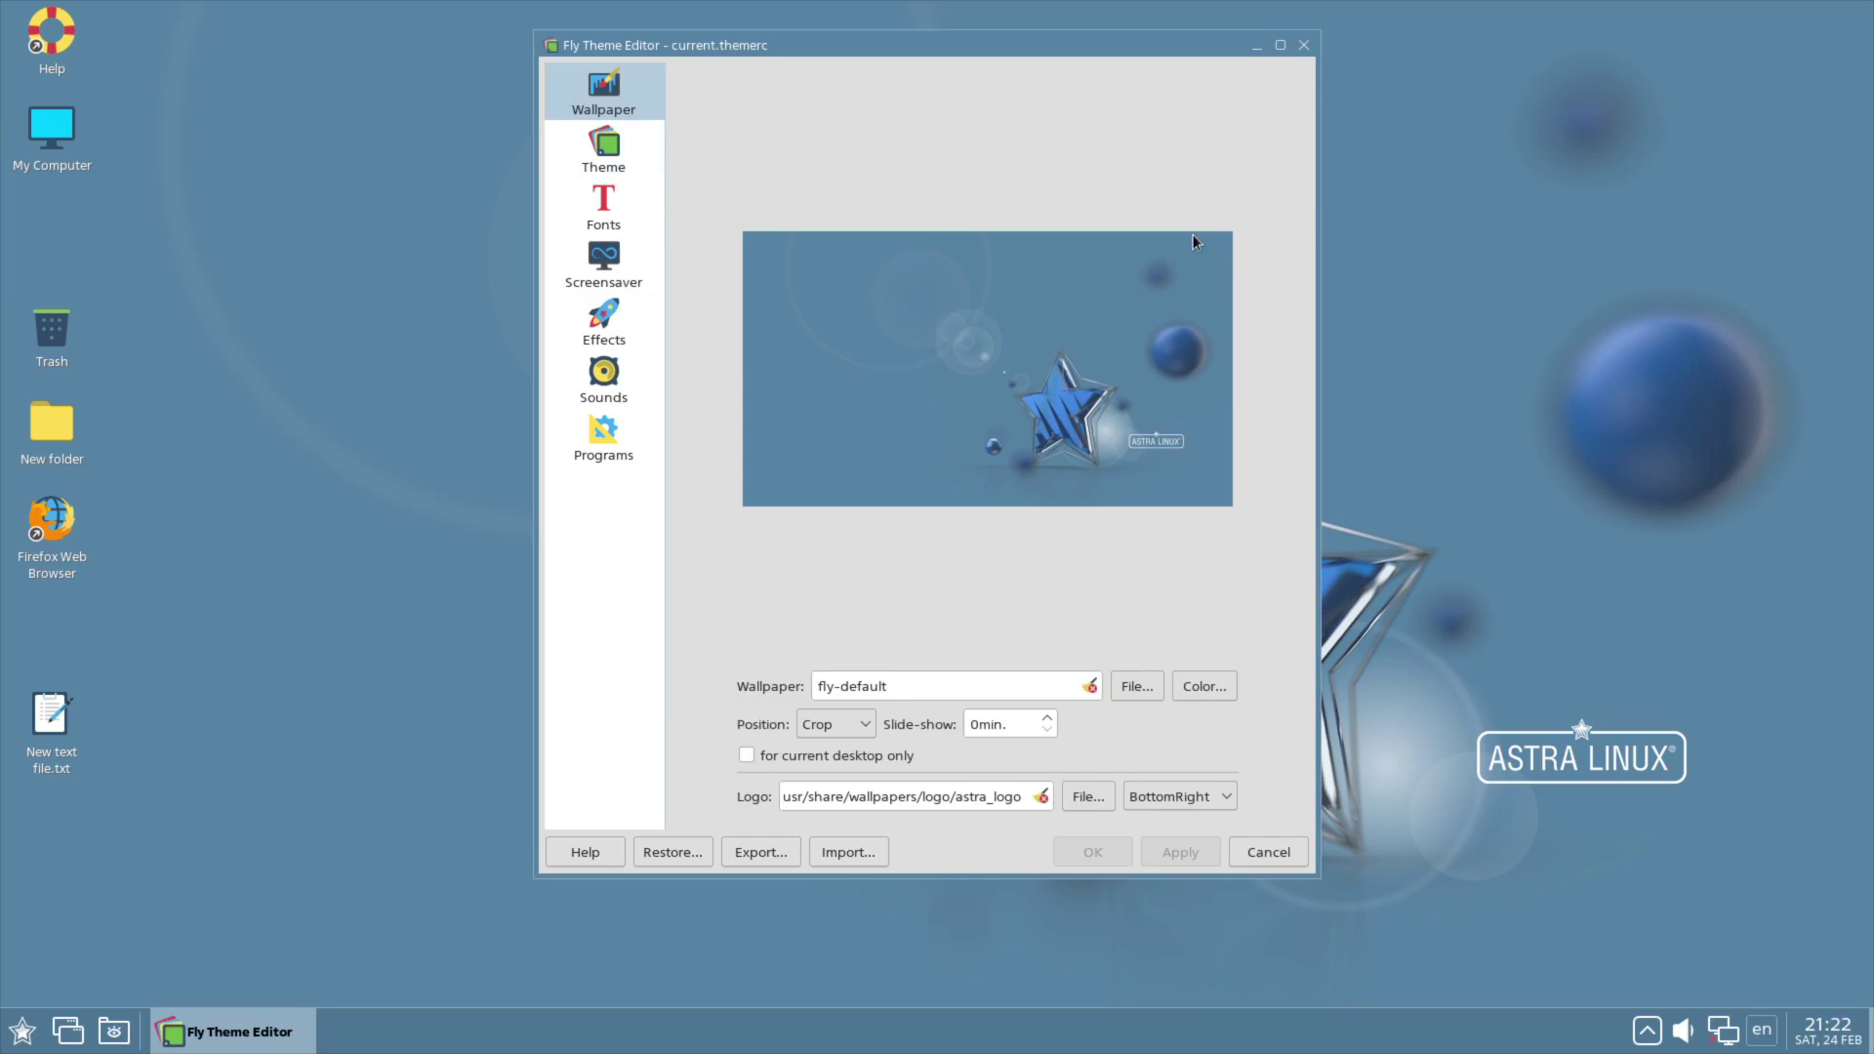
{"action": "left_click", "coordinate": [606, 145]}
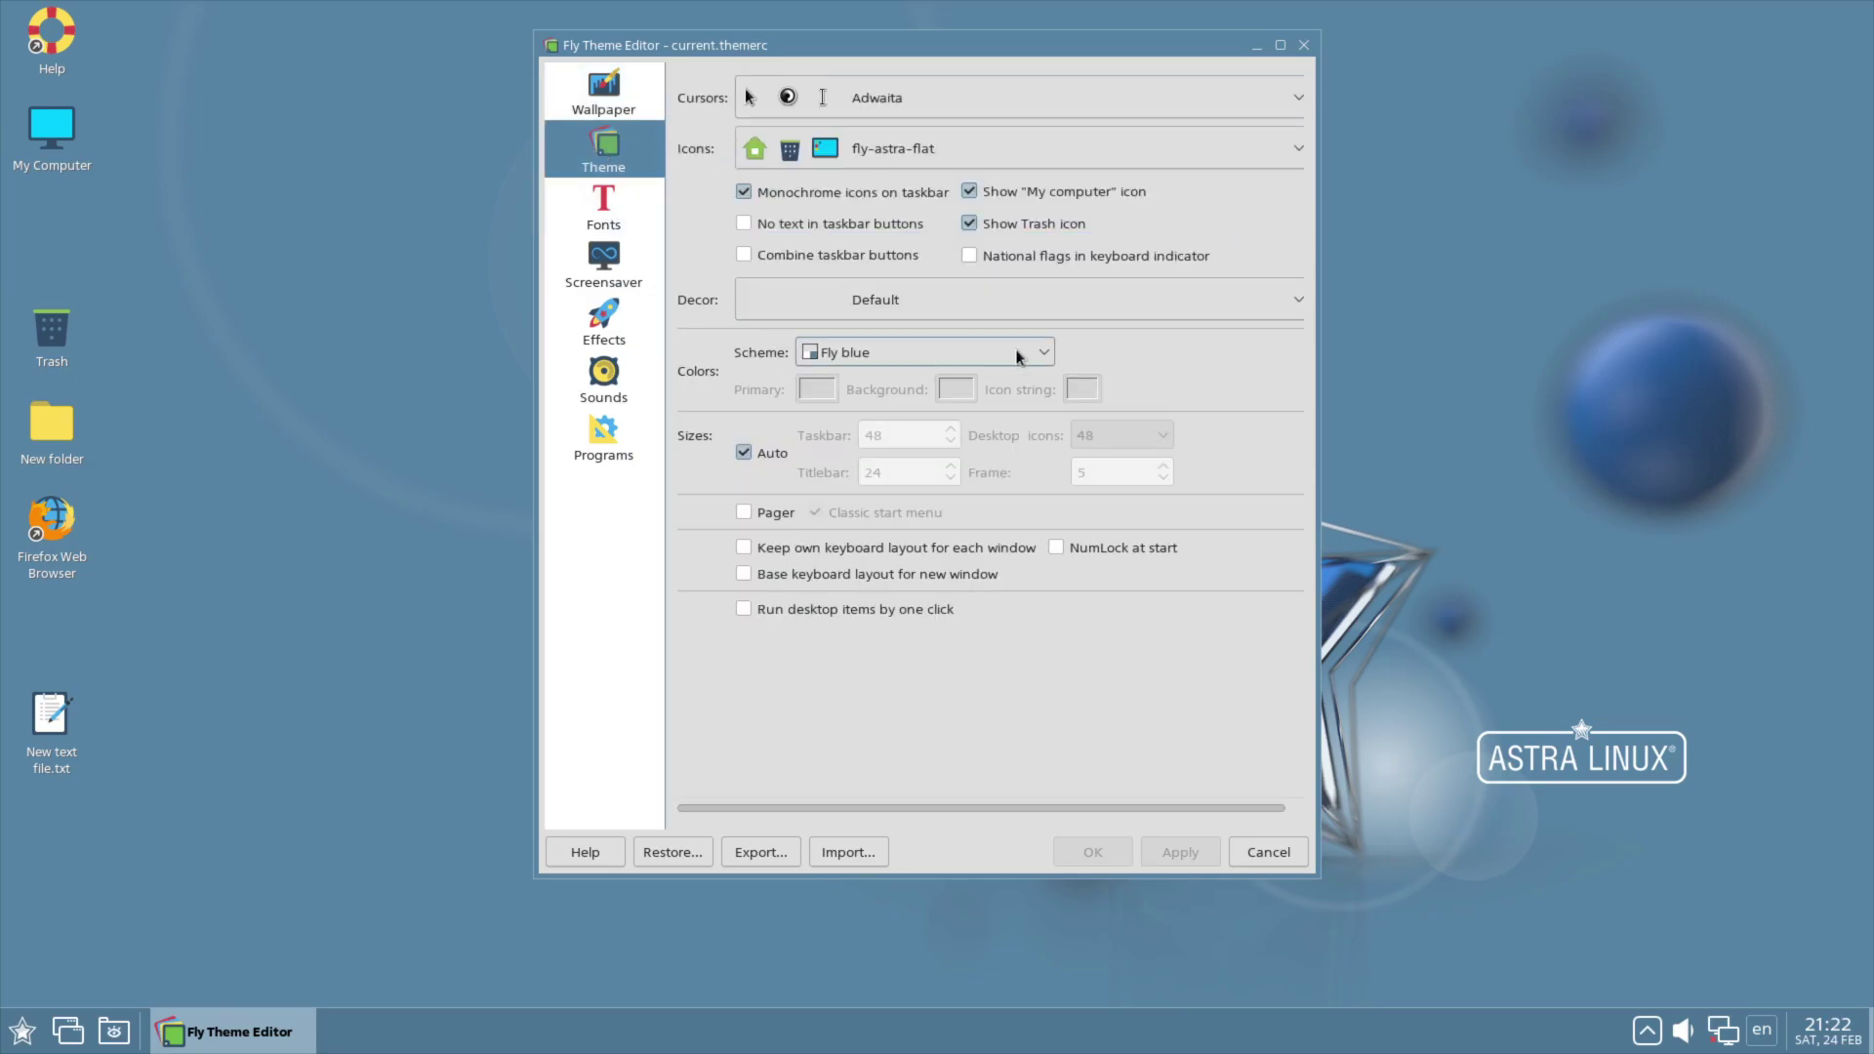
{"action": "left_click", "coordinate": [872, 353]}
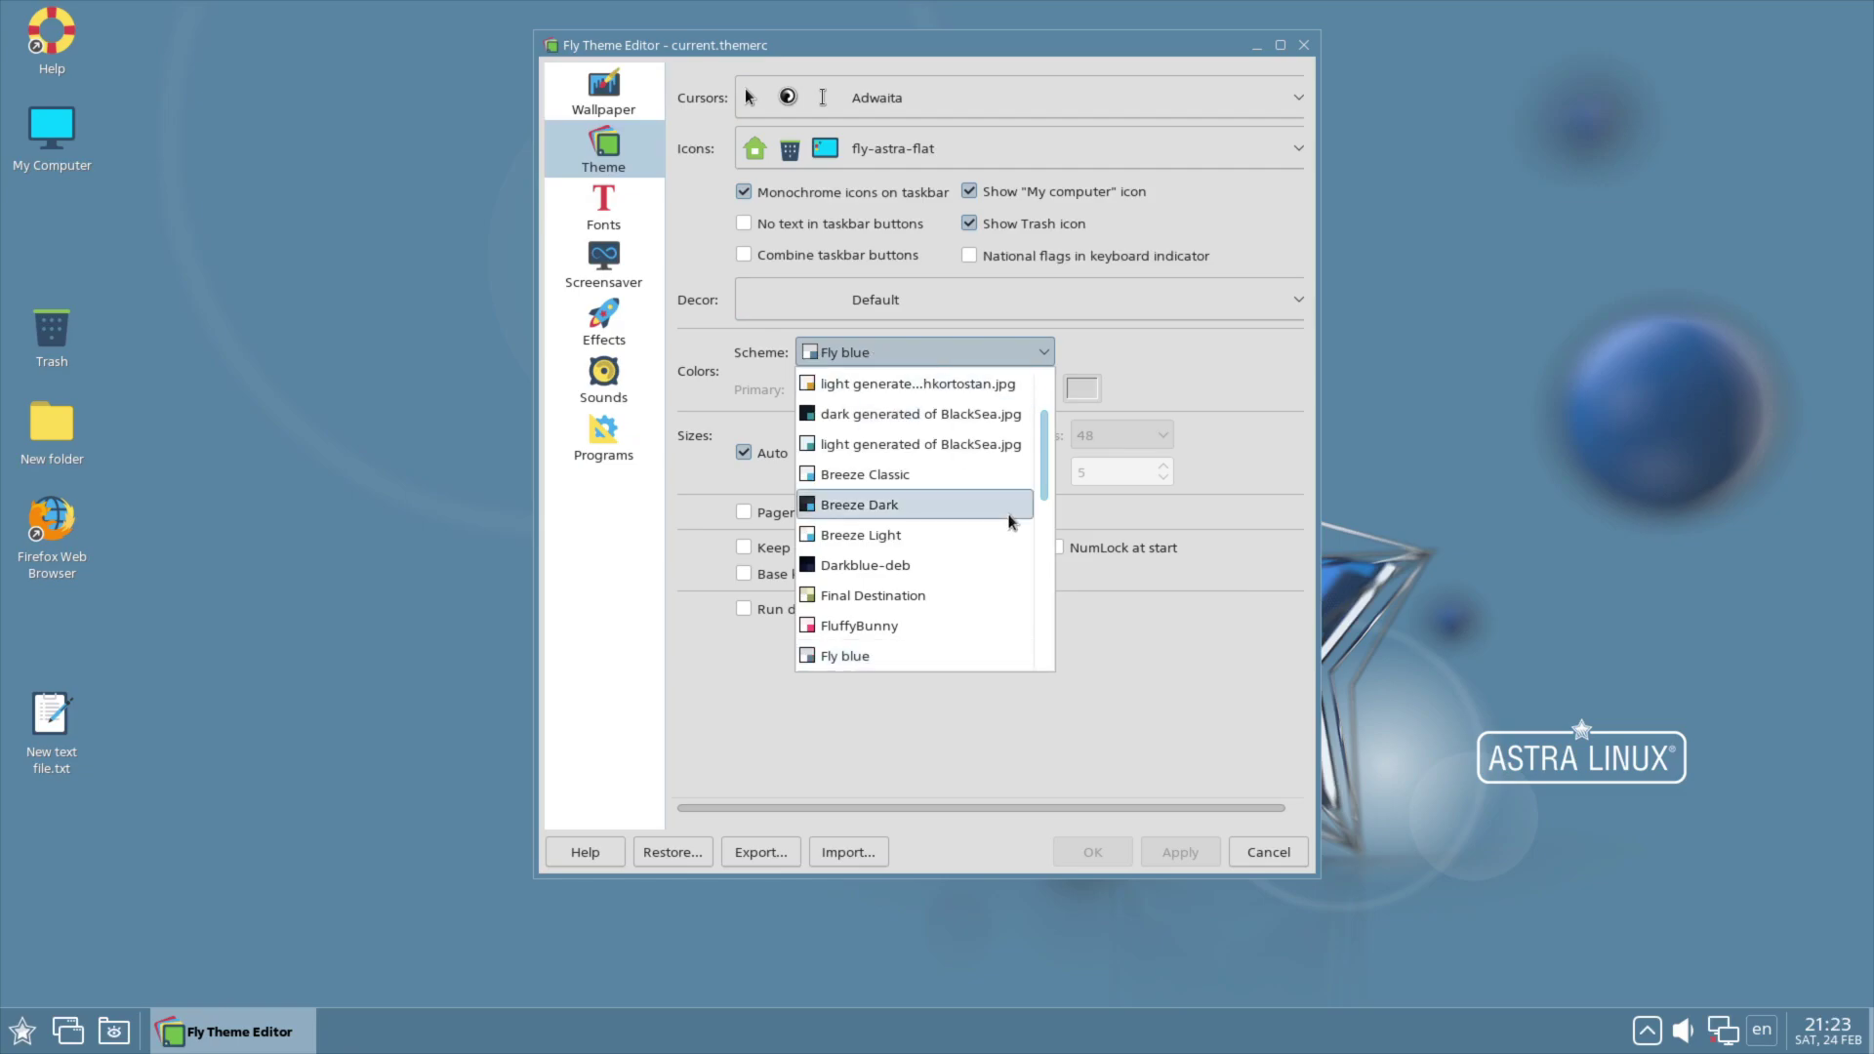
{"action": "scroll", "coordinate": [952, 537], "scroll_direction": "down", "scroll_amount": 1}
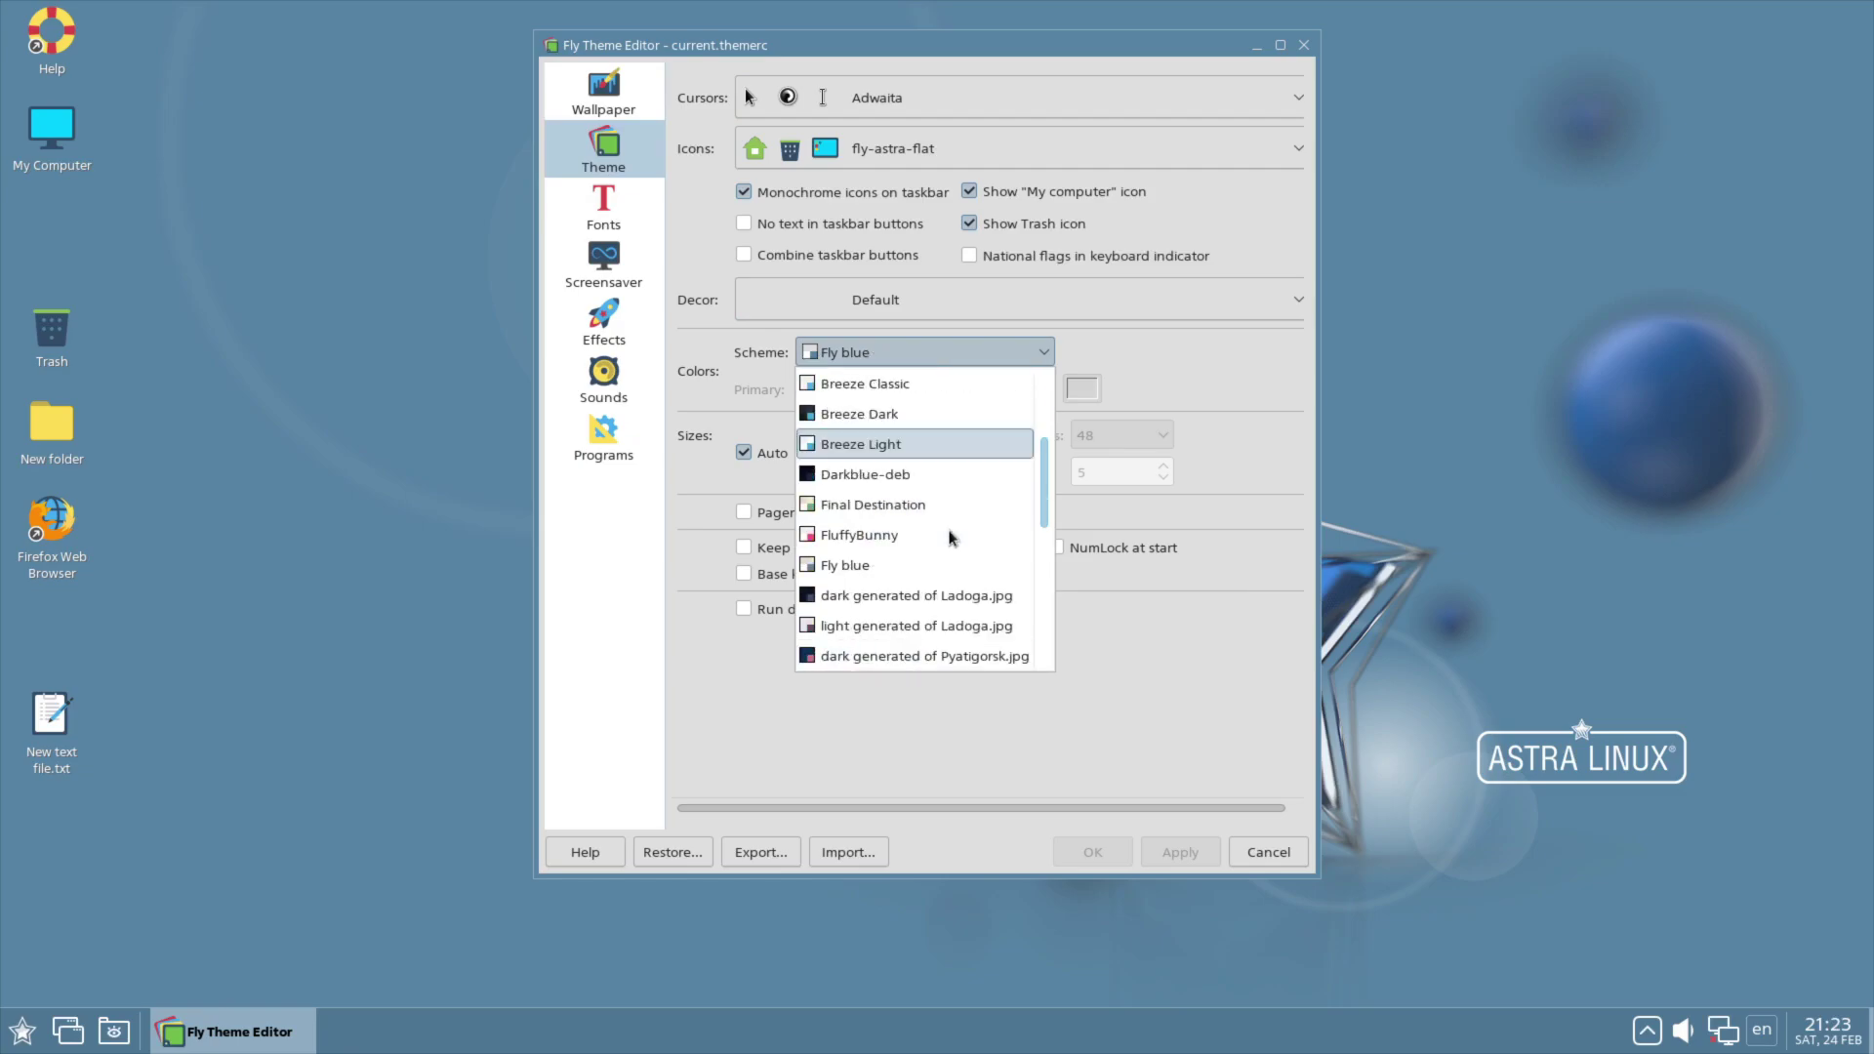
{"action": "left_click", "coordinate": [884, 476]}
{"action": "left_click", "coordinate": [923, 357]}
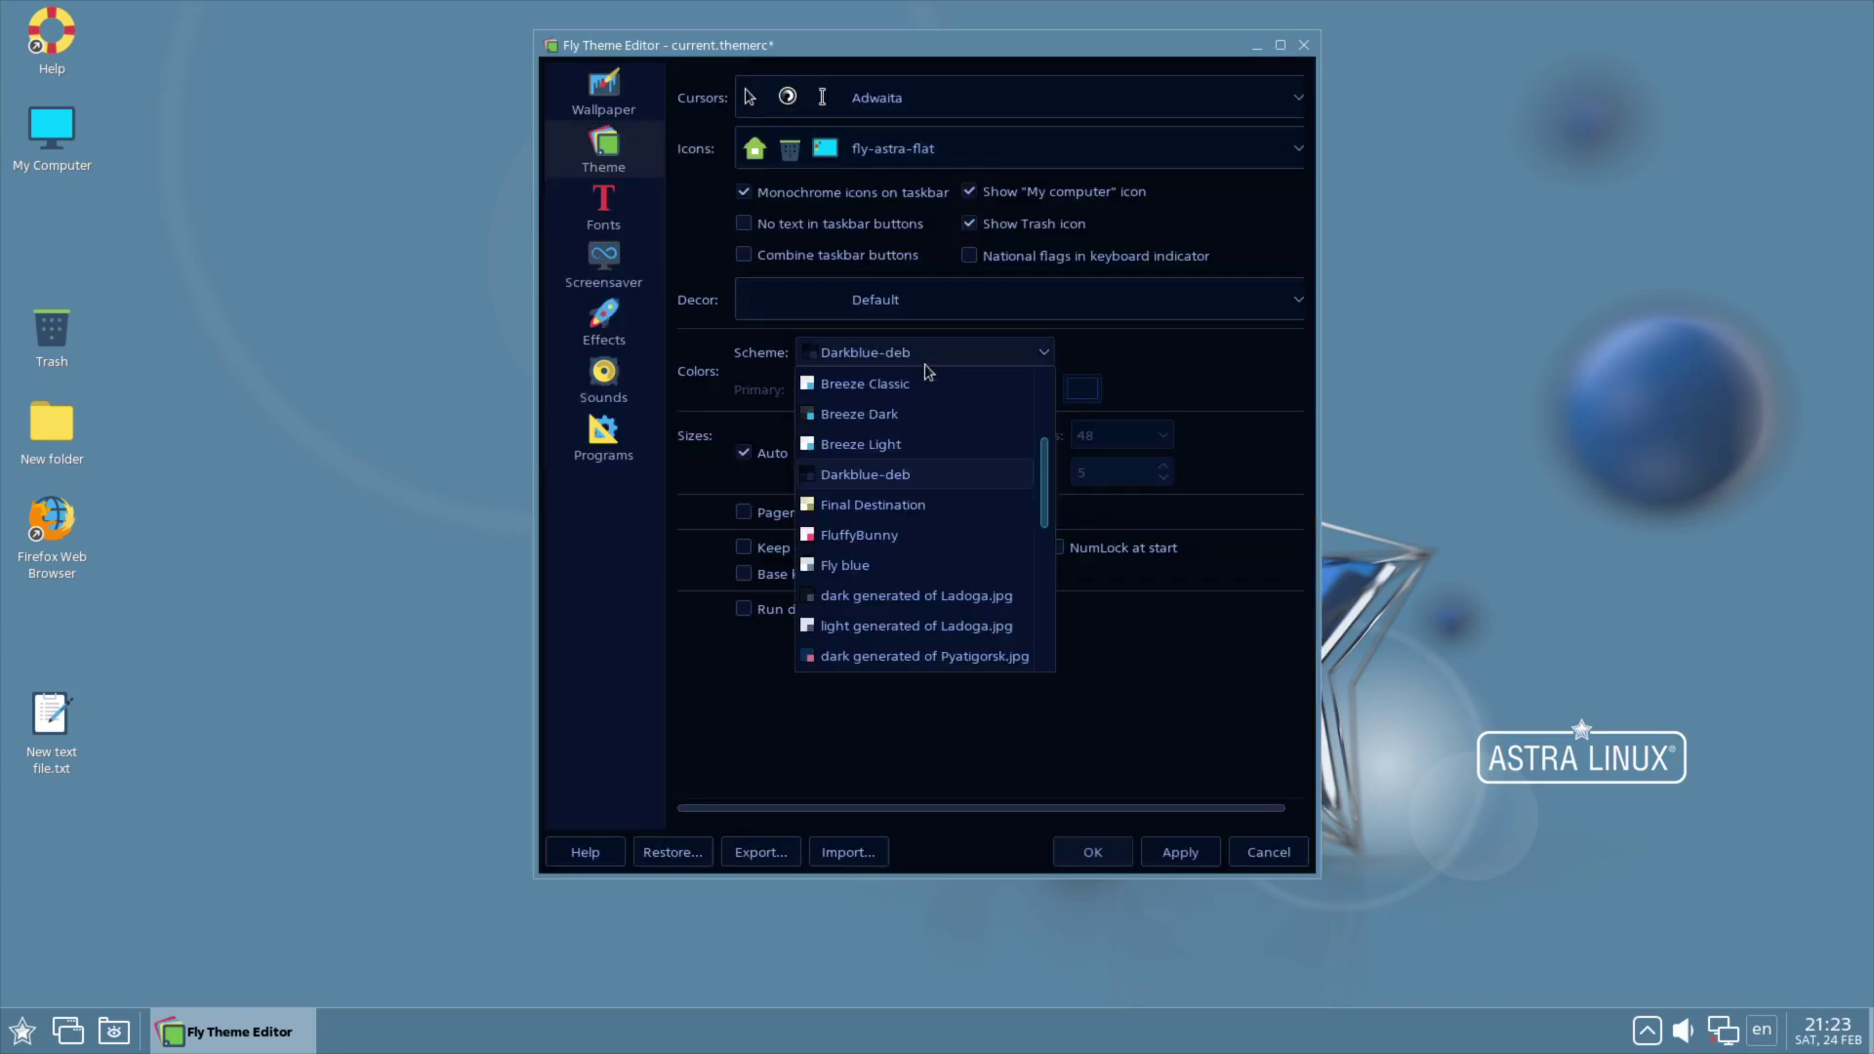
{"action": "left_click", "coordinate": [923, 411]}
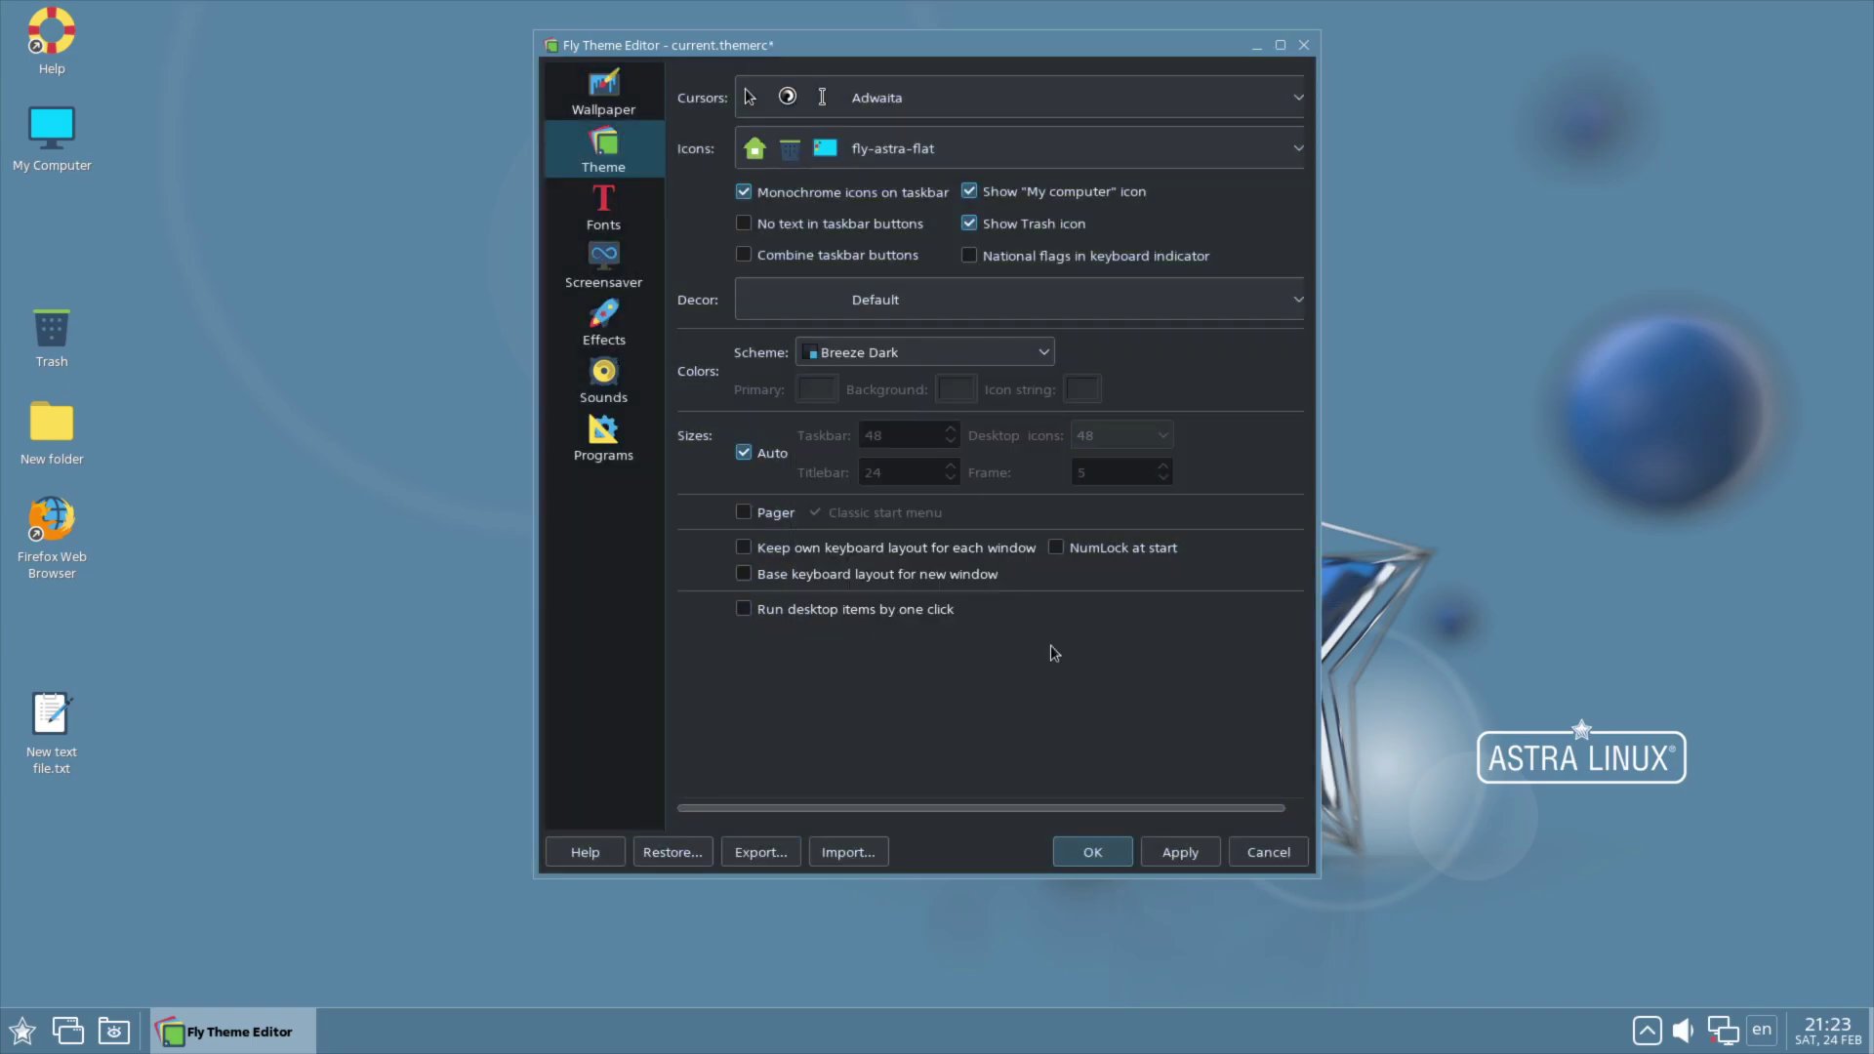
{"action": "left_click", "coordinate": [1177, 839]}
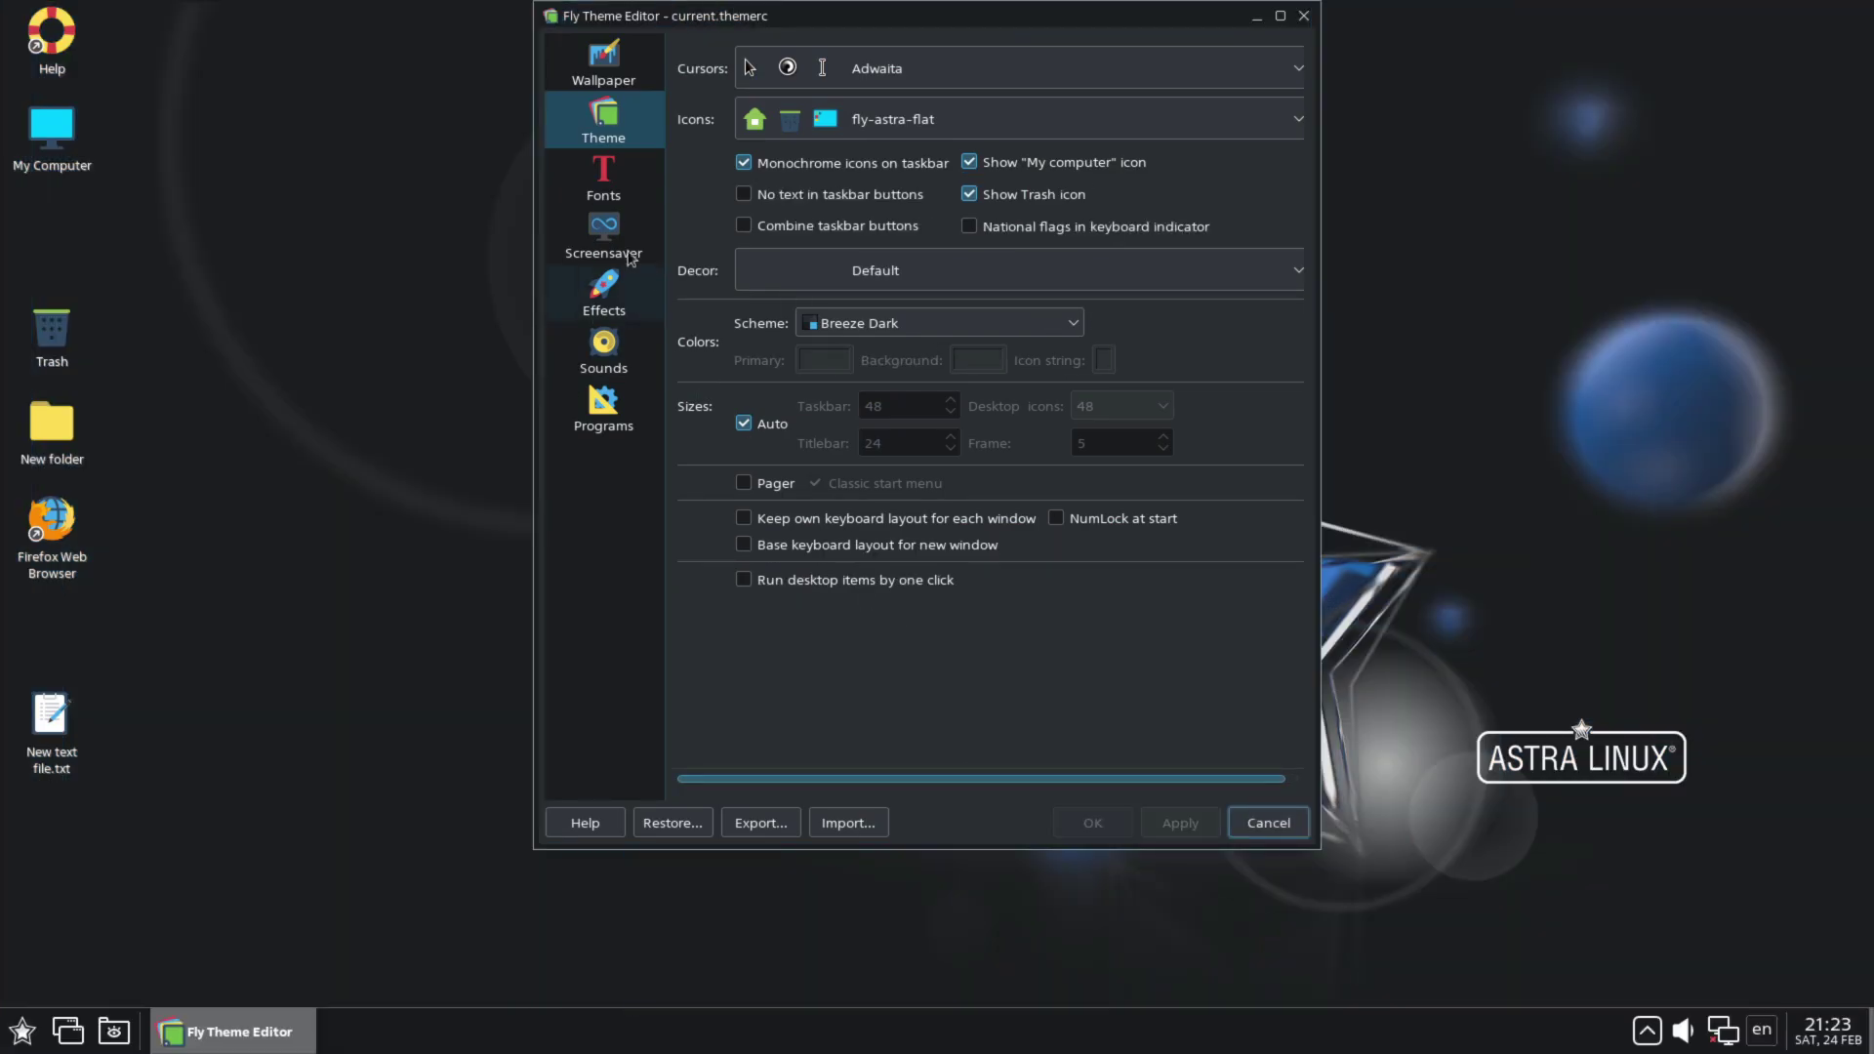
Step: Browse the Fonts, Screensaver, Effects, Sound, Programs appearance, Wallpaper and Theme pages, then close the editor
{"action": "left_click", "coordinate": [604, 177]}
{"action": "left_click", "coordinate": [605, 239]}
{"action": "left_click", "coordinate": [604, 293]}
{"action": "left_click", "coordinate": [604, 352]}
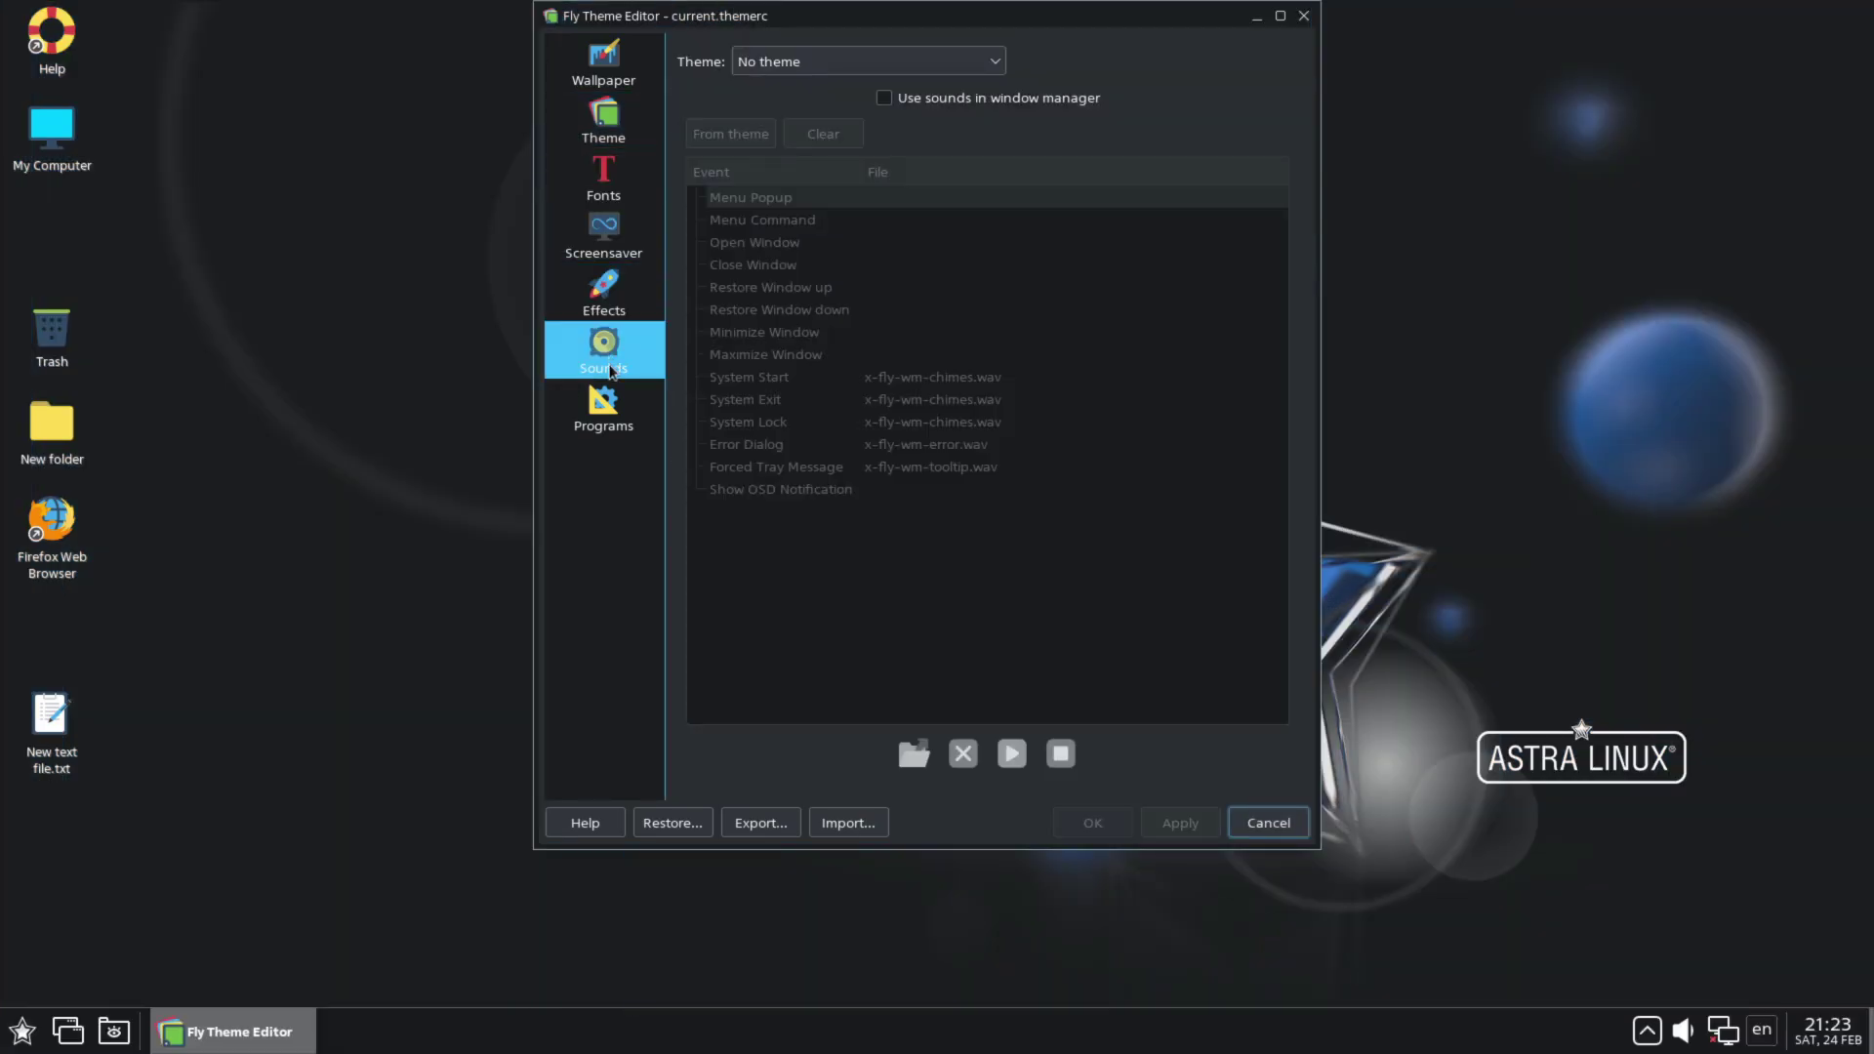
{"action": "left_click", "coordinate": [605, 408]}
{"action": "left_click", "coordinate": [624, 82]}
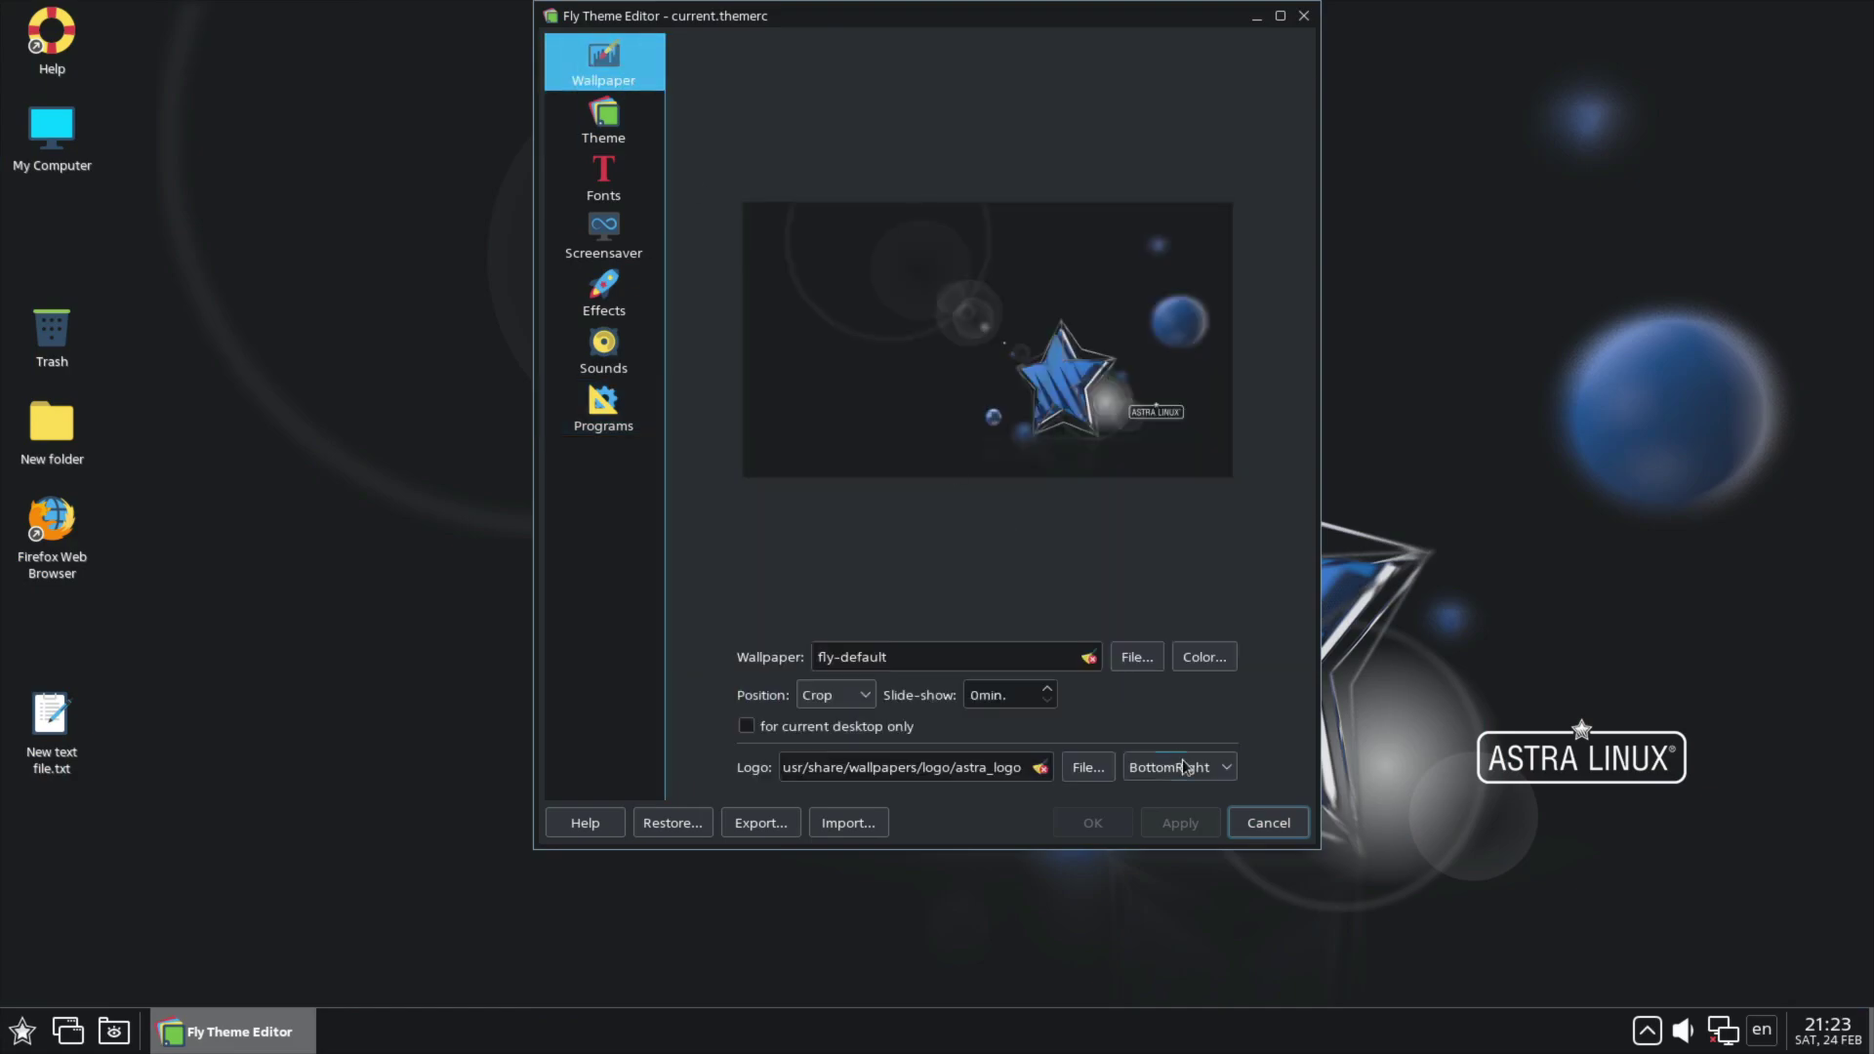
{"action": "left_click", "coordinate": [605, 119]}
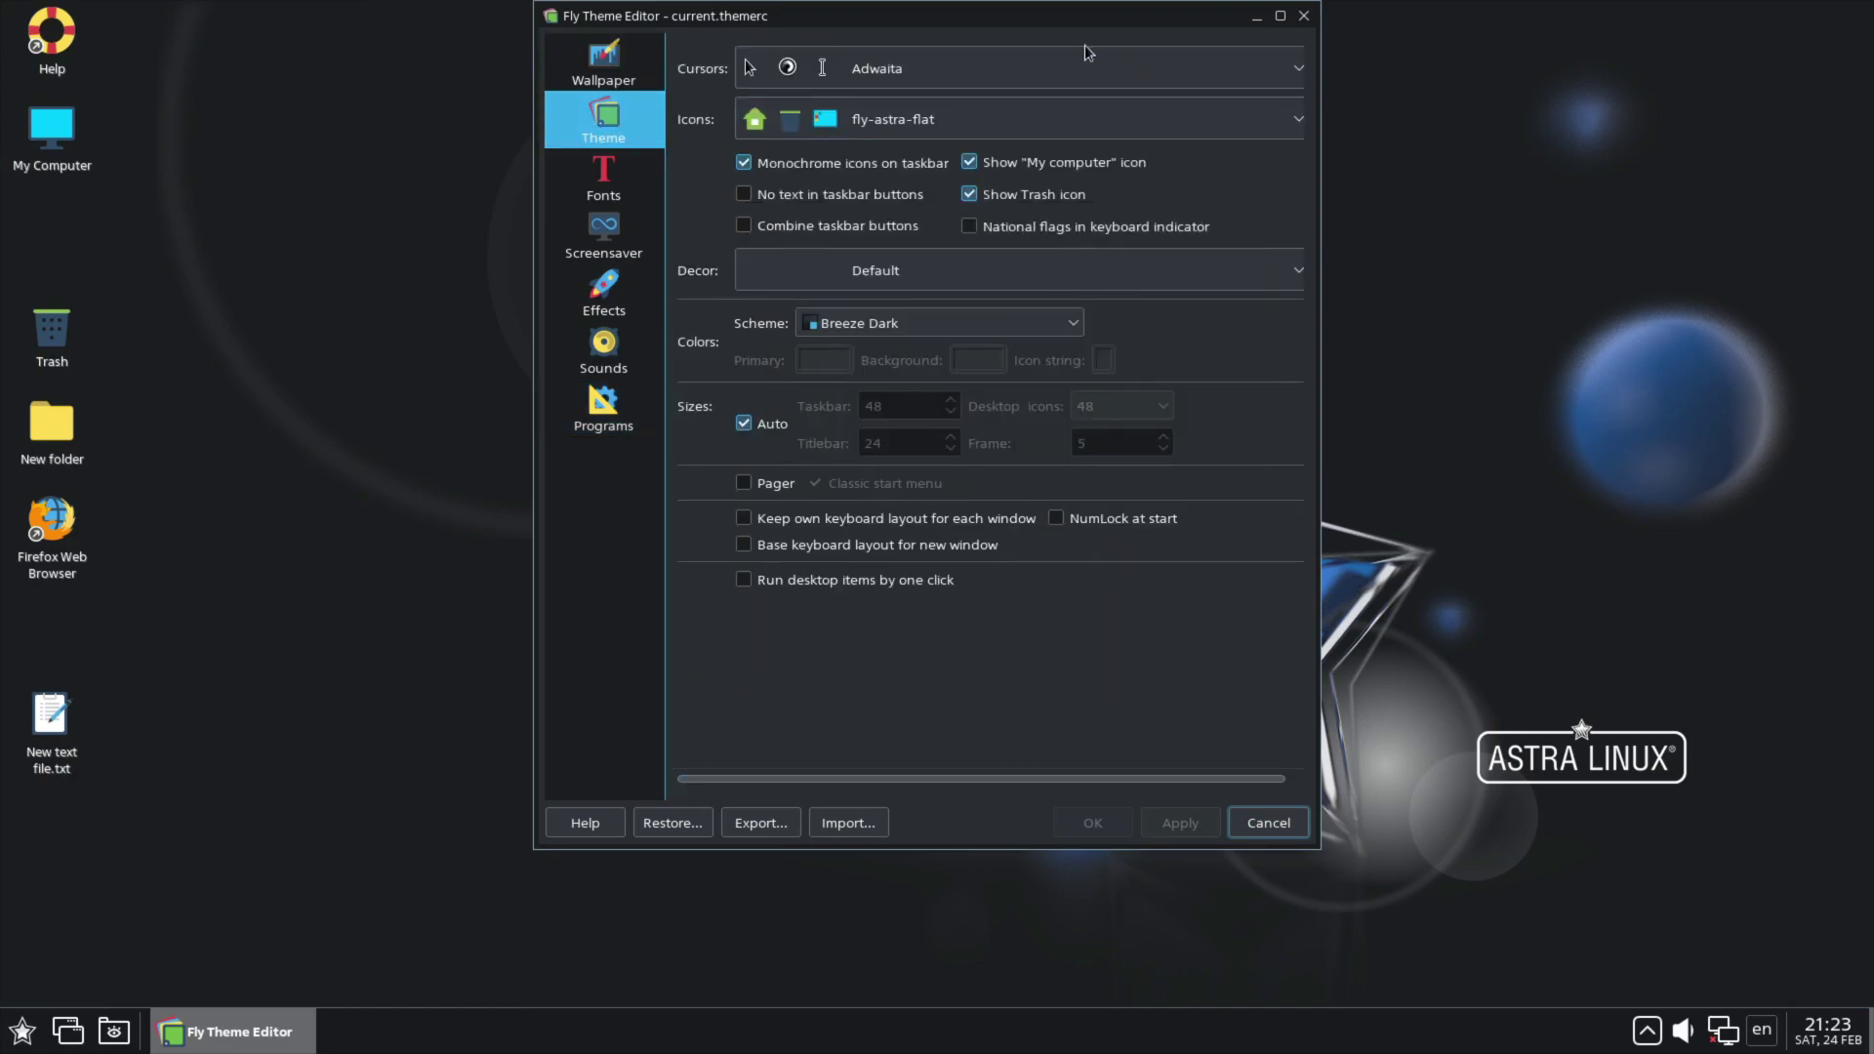
{"action": "left_click", "coordinate": [1306, 18]}
Step: Dismiss the desktop context menu and launch Control Center from the Start menu
{"action": "right_click", "coordinate": [1159, 322]}
{"action": "left_click", "coordinate": [754, 529]}
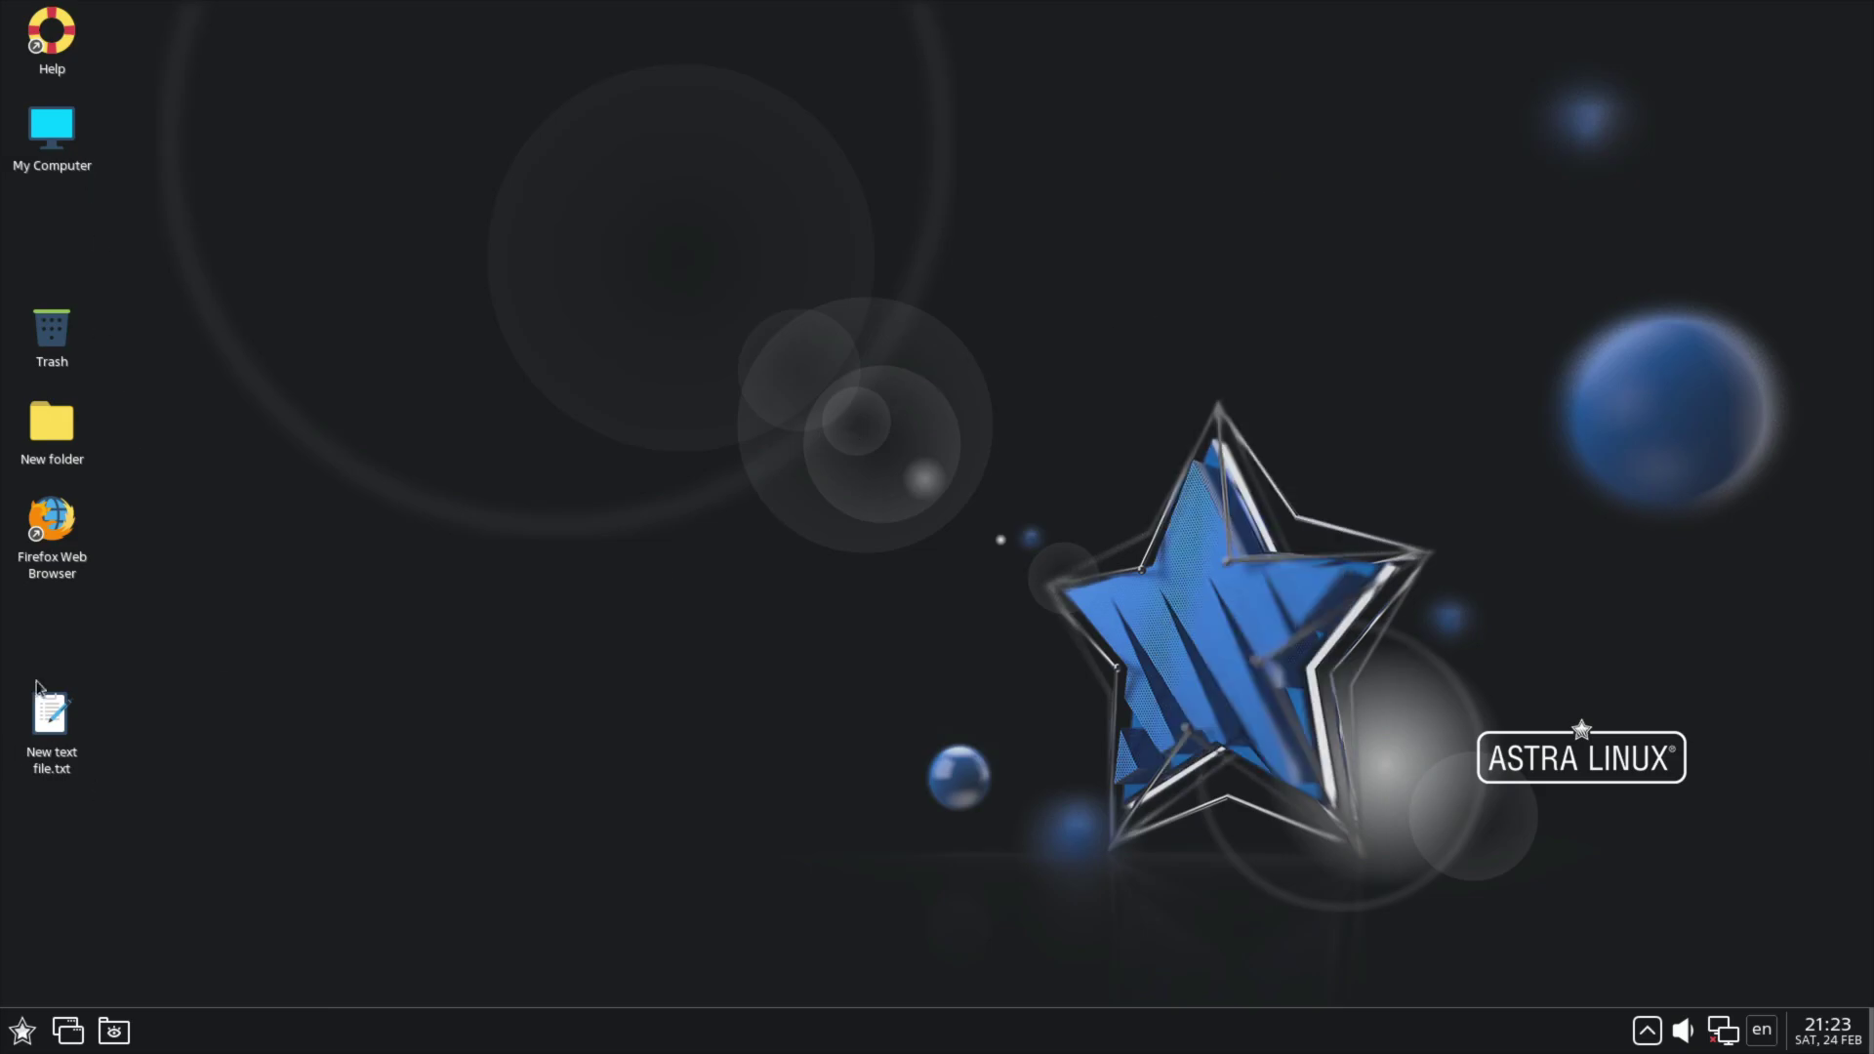
{"action": "mouse_move", "coordinate": [101, 806]}
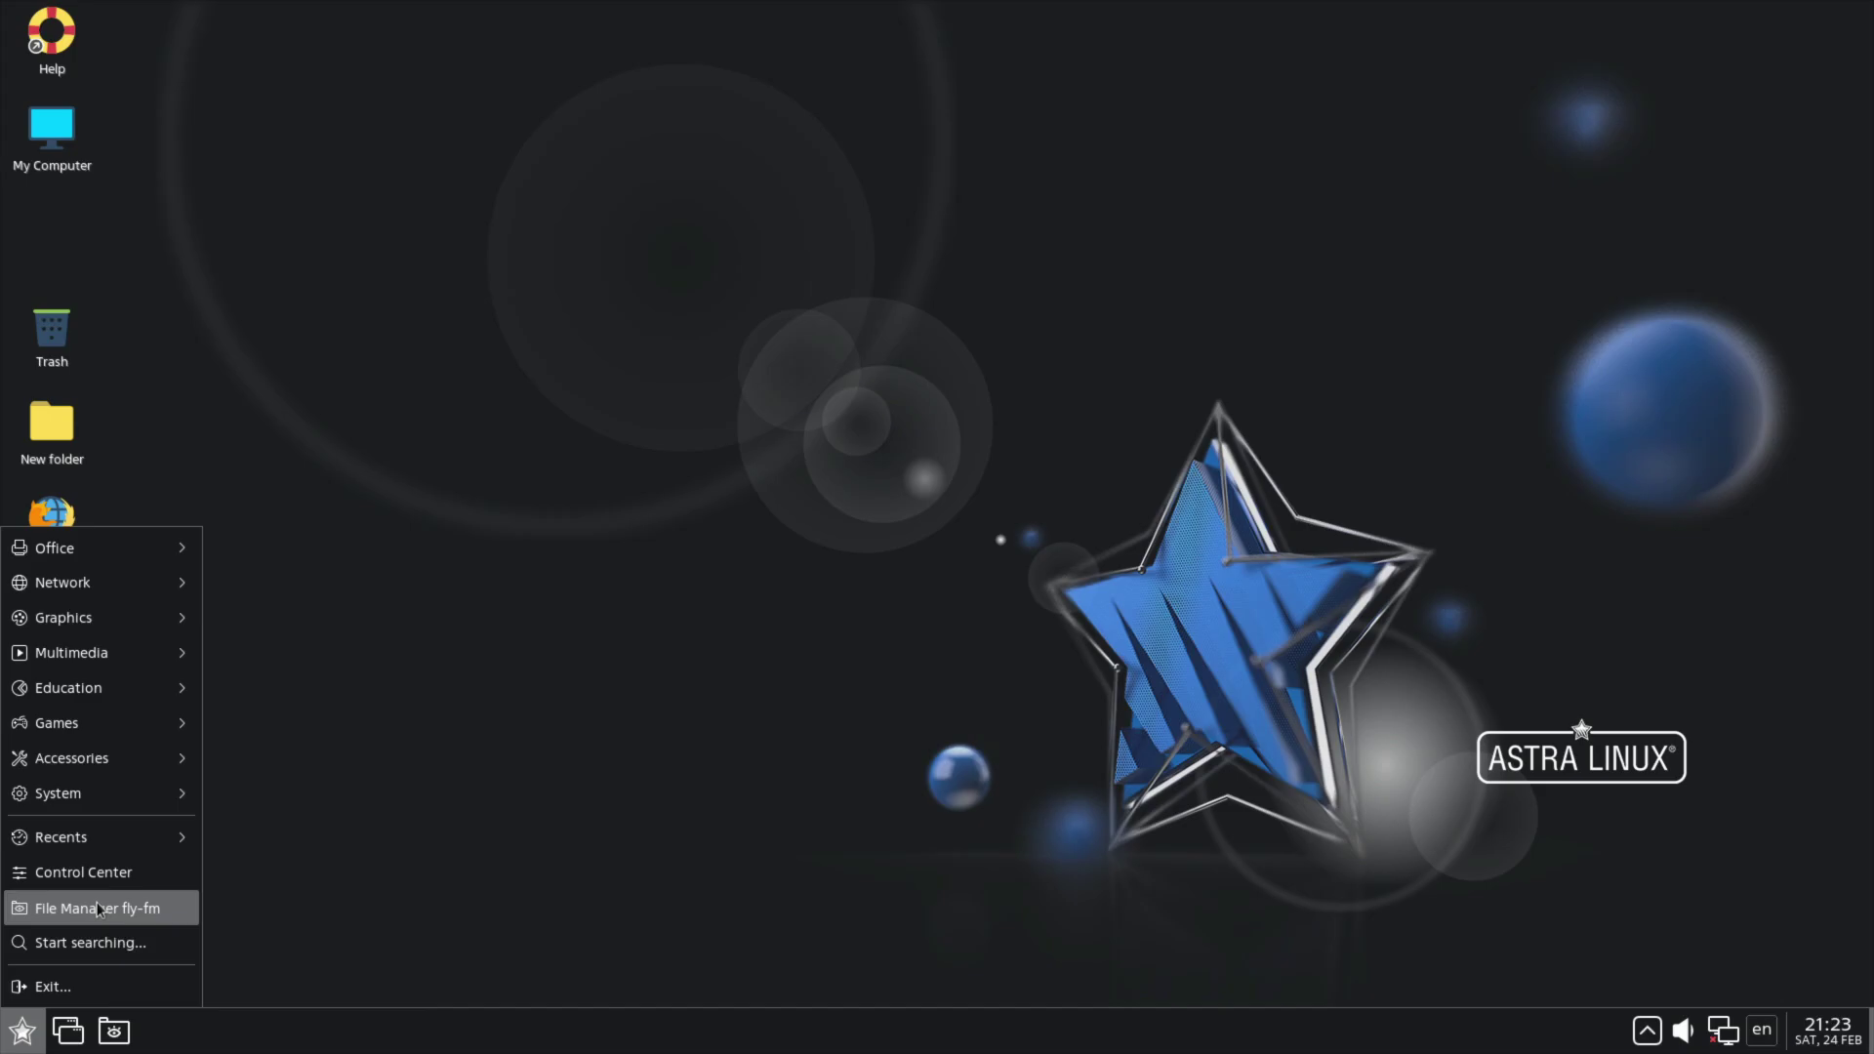
{"action": "left_click", "coordinate": [97, 875]}
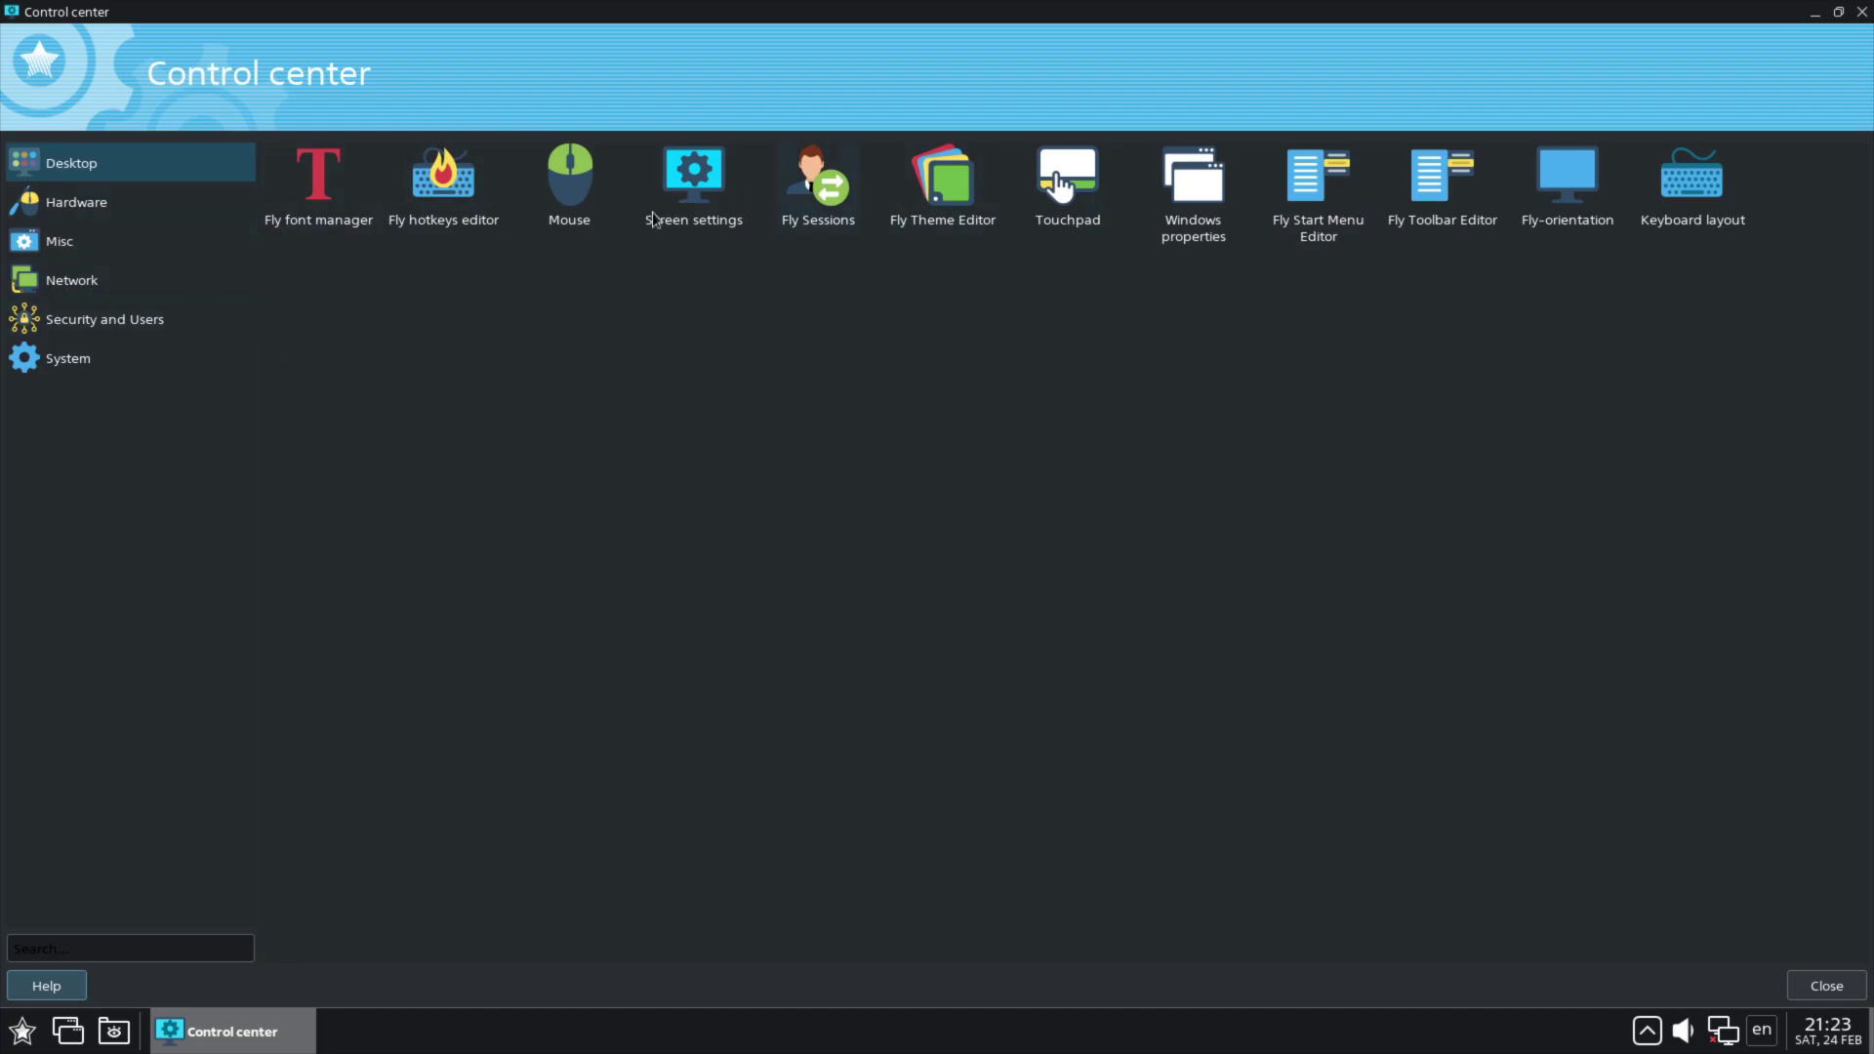
Step: Toggle No minimize button for fly-snotes windows on and off with Apply, then show Hardware
{"action": "double_click", "coordinate": [1196, 240]}
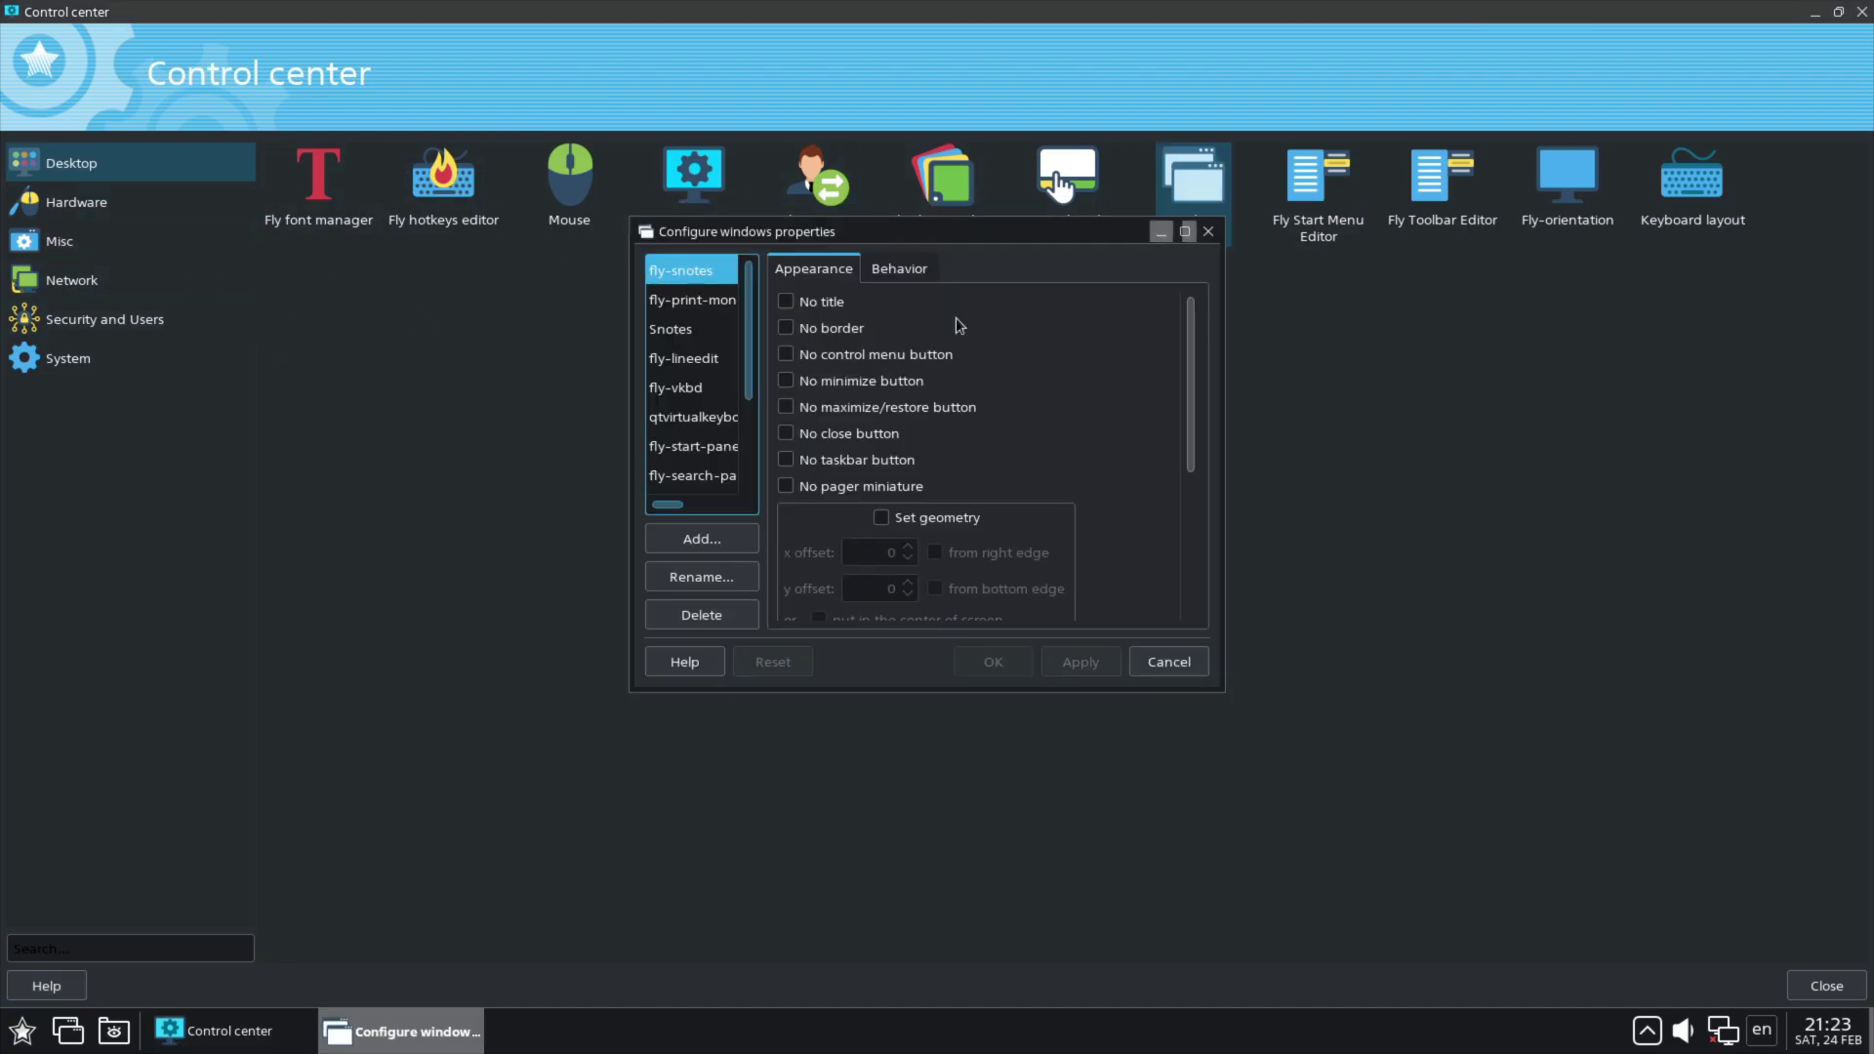
{"action": "left_click", "coordinate": [816, 380]}
{"action": "left_click", "coordinate": [1078, 670]}
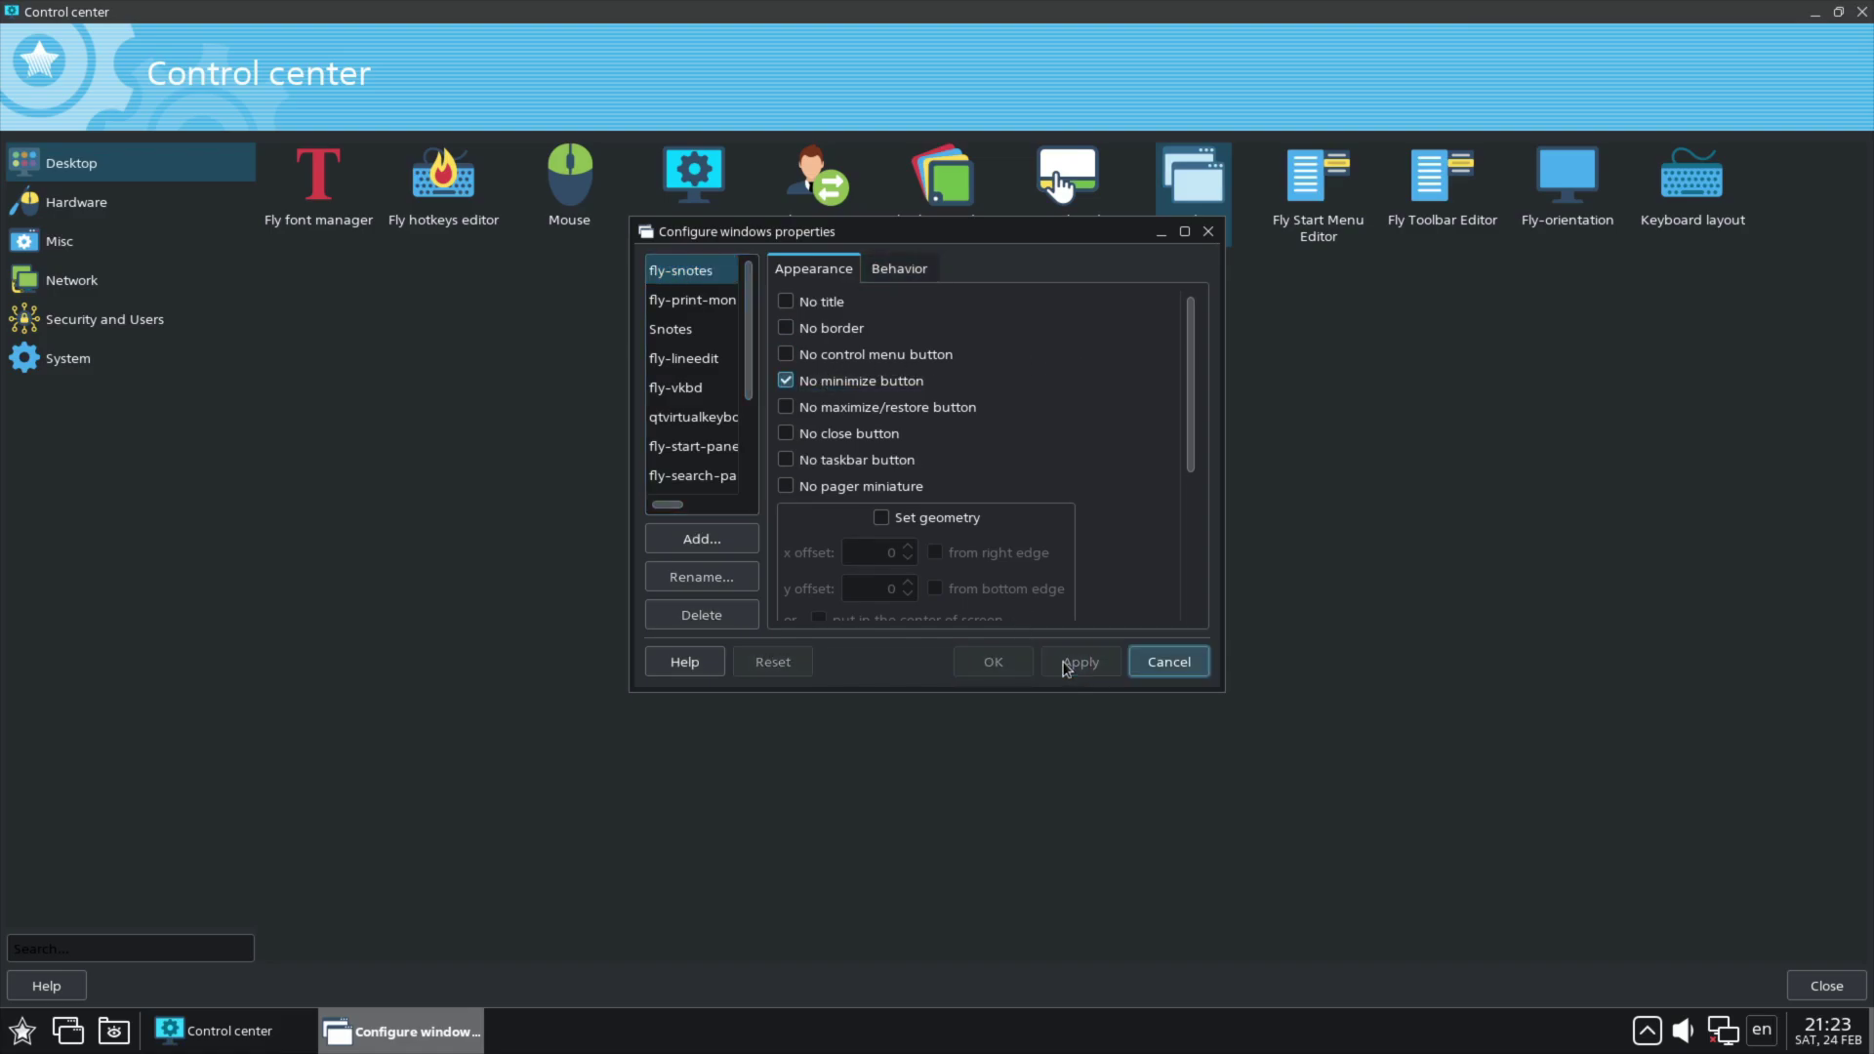
{"action": "left_click", "coordinate": [818, 384]}
{"action": "left_click", "coordinate": [1084, 661]}
{"action": "left_click", "coordinate": [1208, 232]}
{"action": "left_click", "coordinate": [137, 202]}
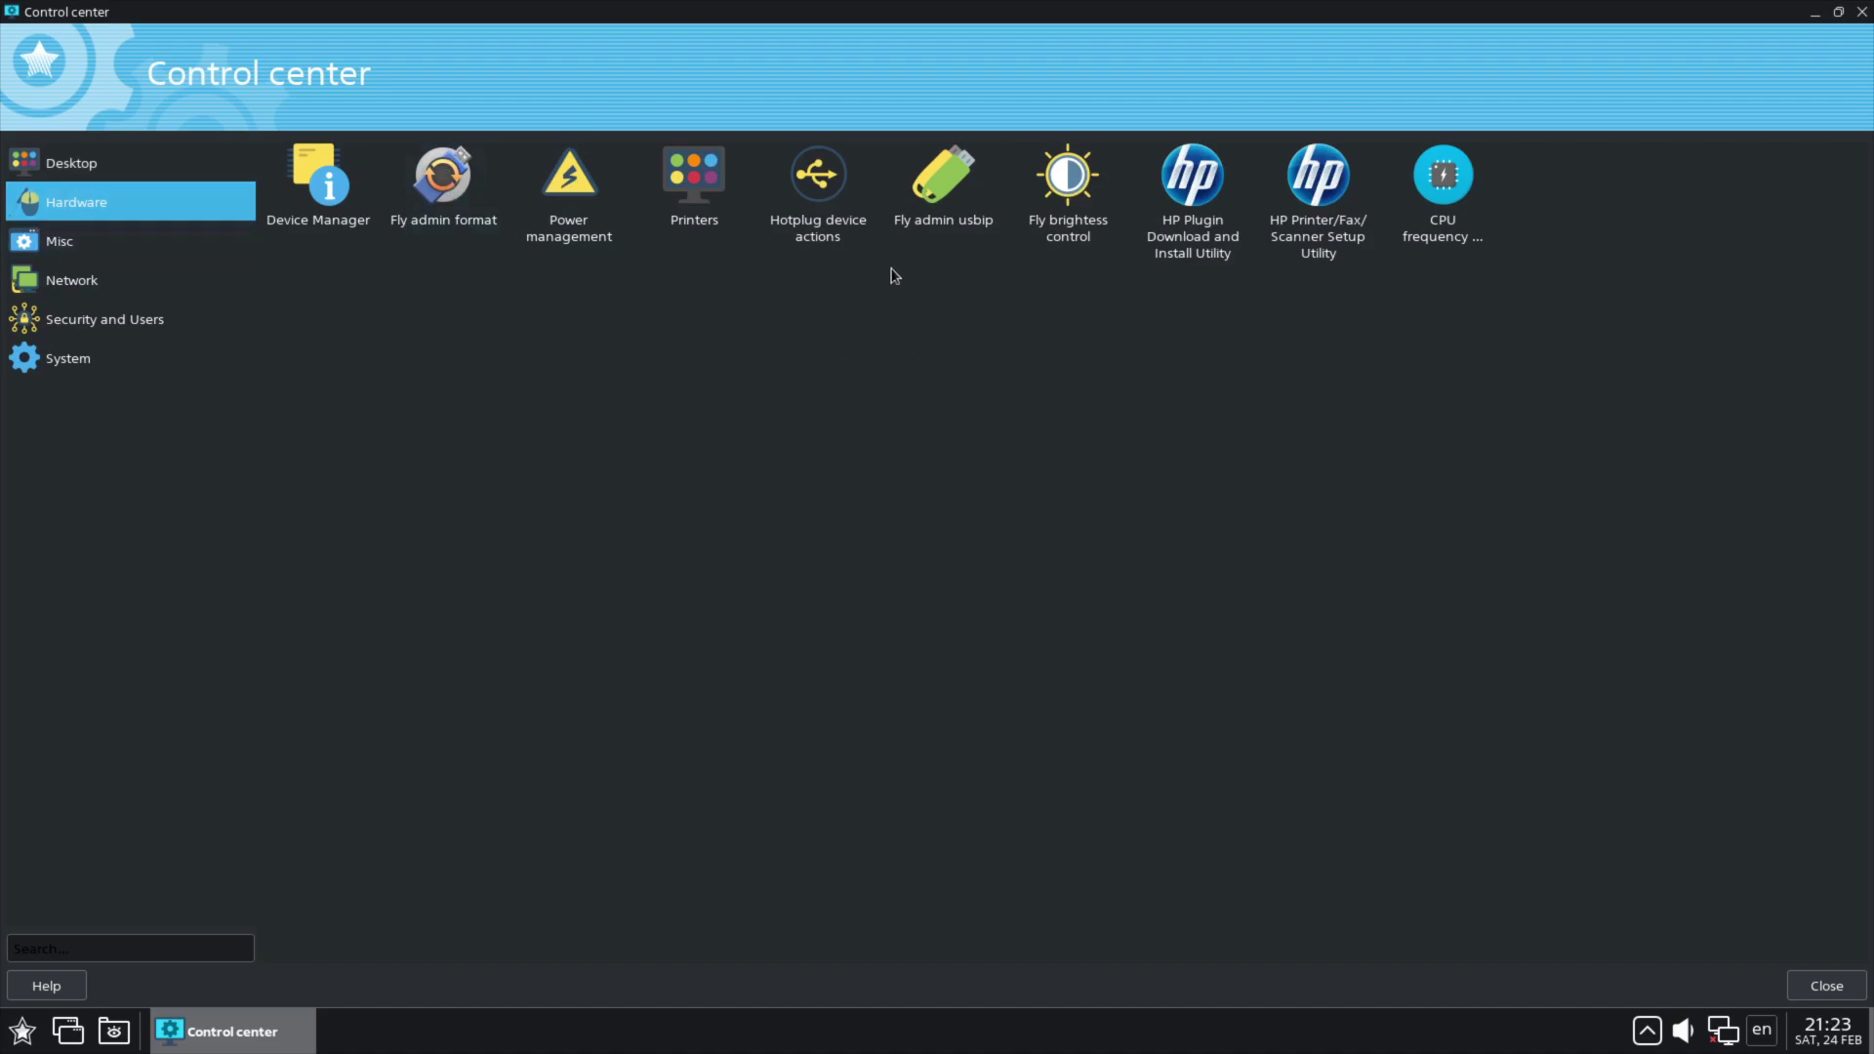
Step: Dismiss the CPU frequency unsupported-processor error and browse the Misc, Network, Security and Users, and System categories
{"action": "double_click", "coordinate": [1468, 182]}
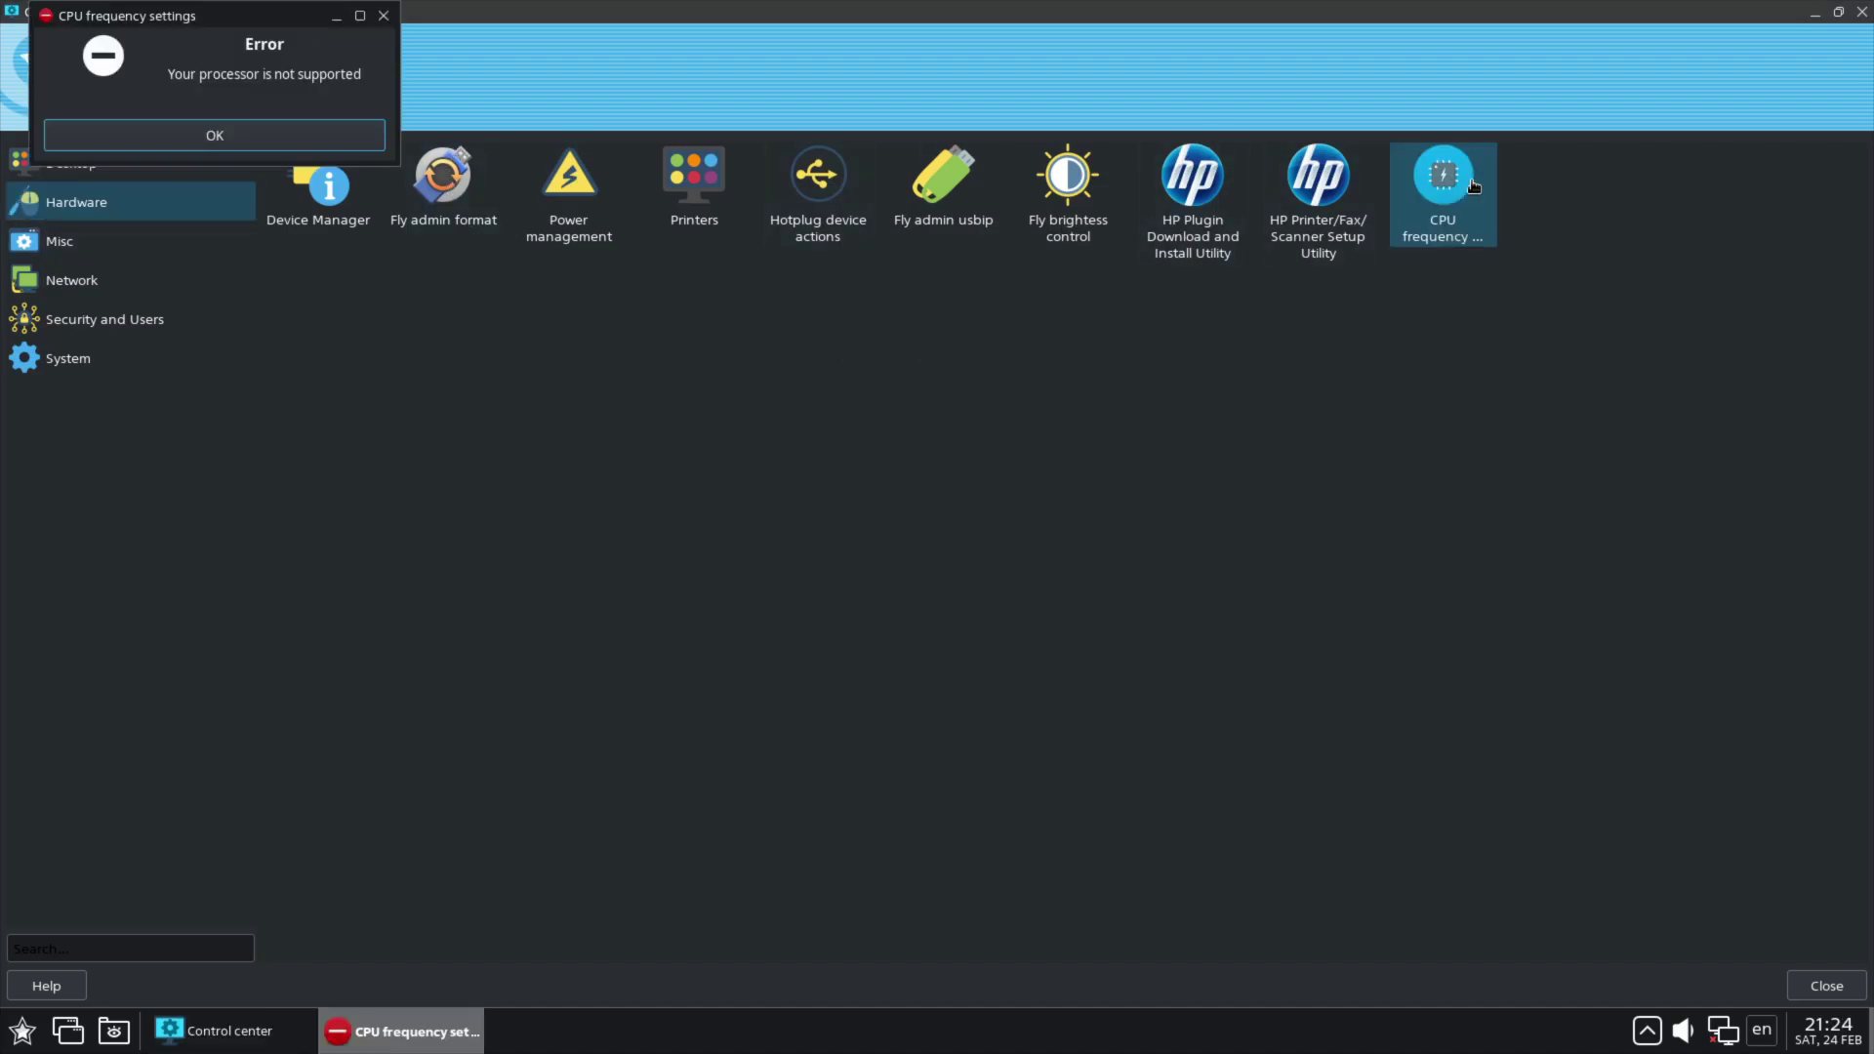
{"action": "left_click", "coordinate": [384, 16]}
{"action": "left_click", "coordinate": [102, 244]}
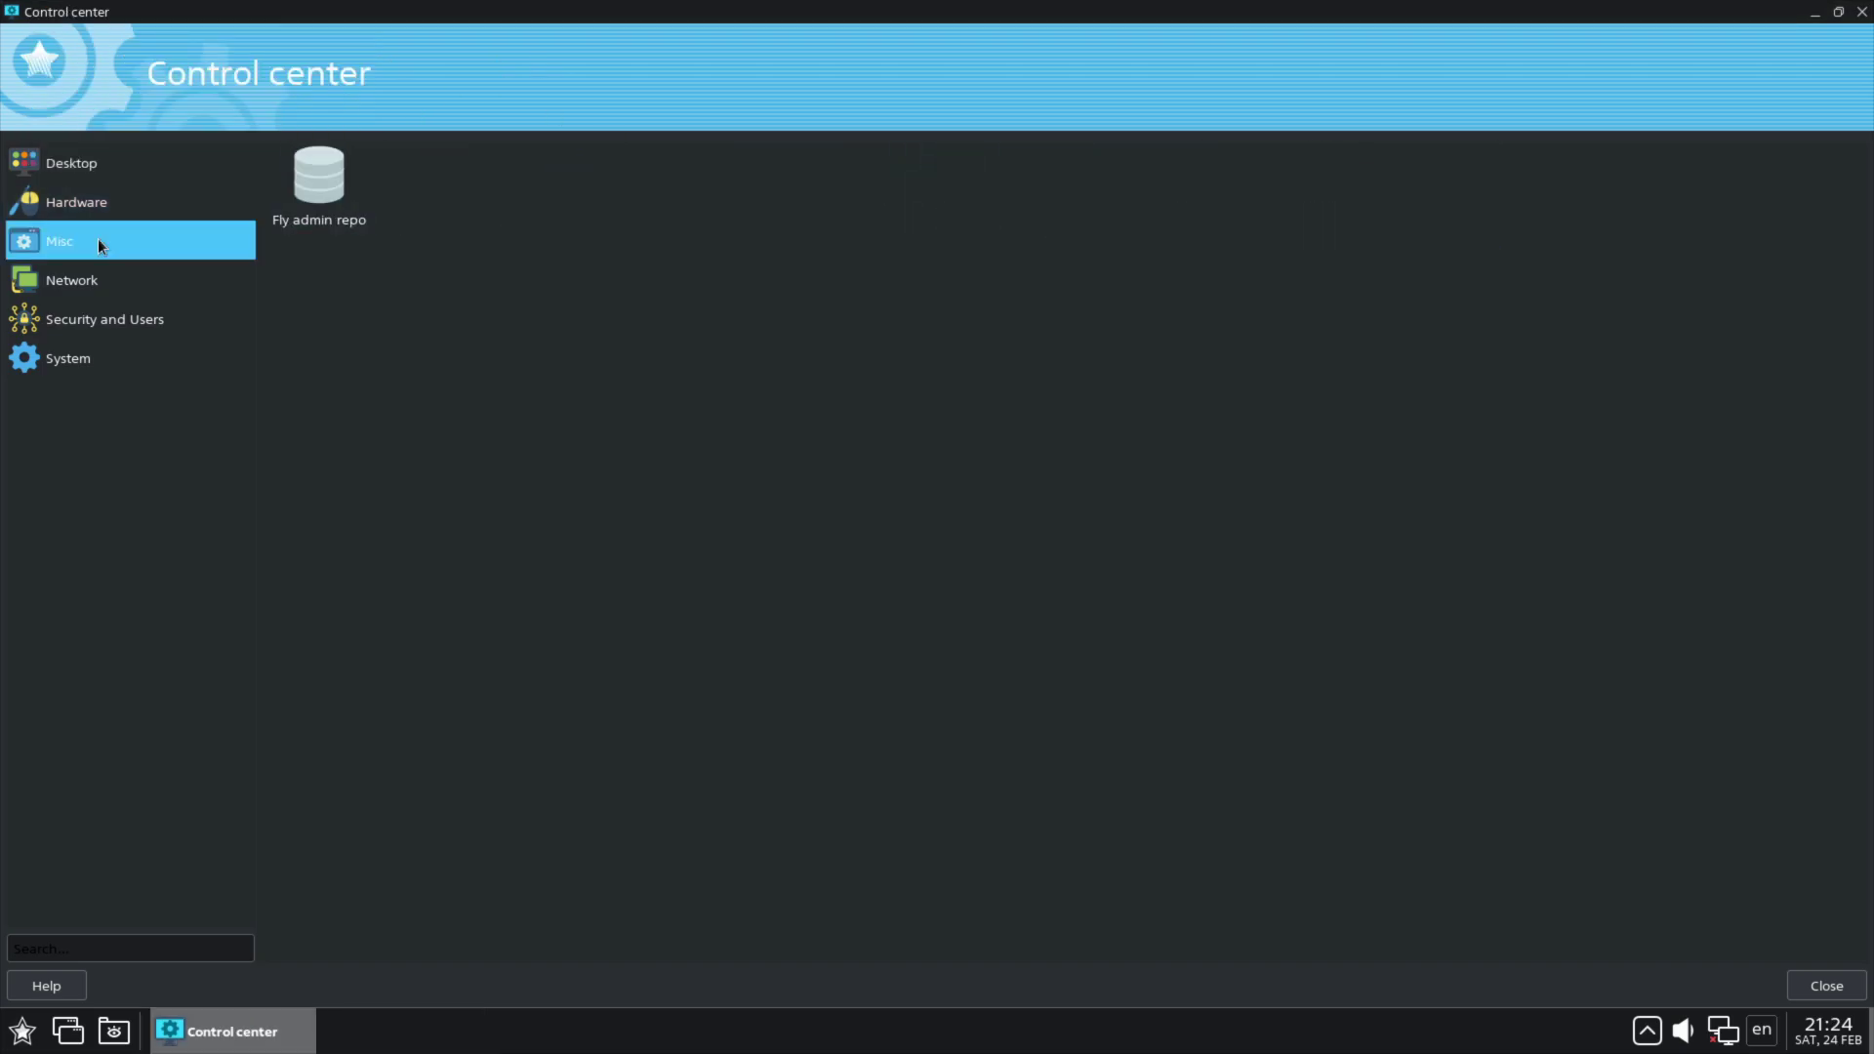
{"action": "left_click", "coordinate": [37, 289]}
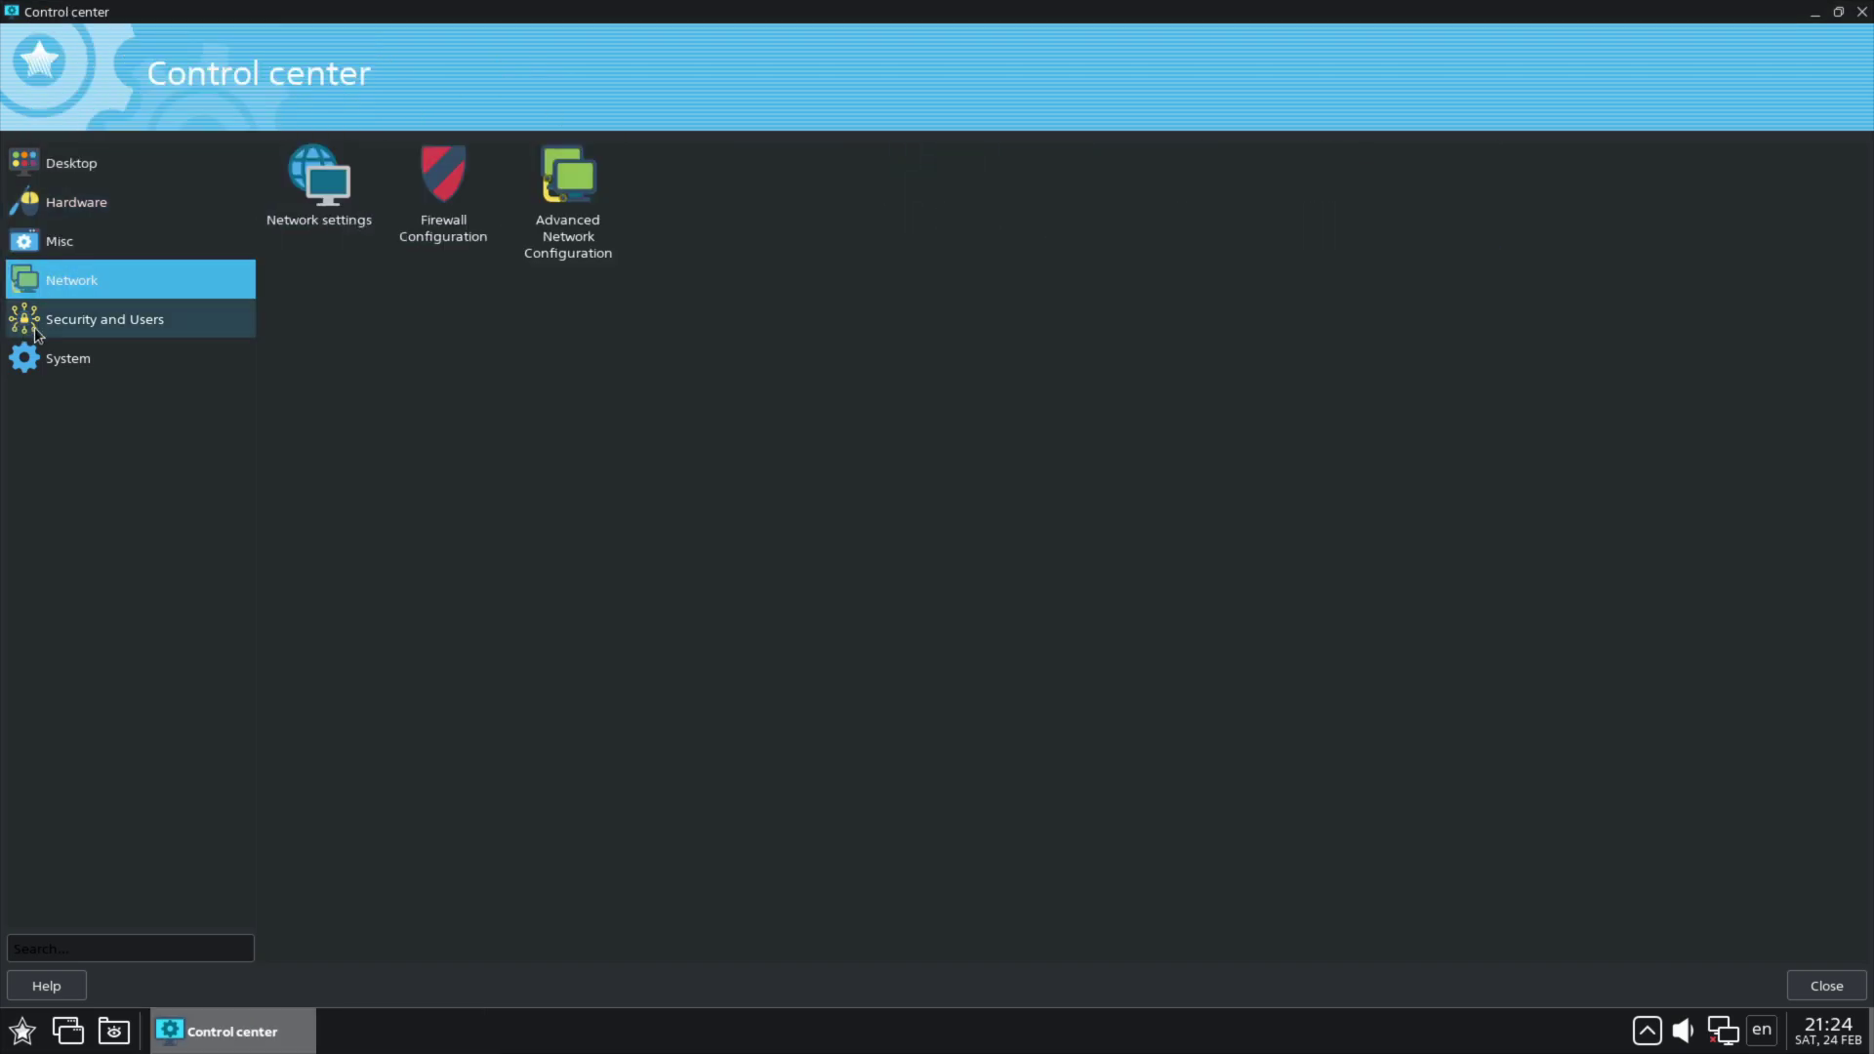
{"action": "left_click", "coordinate": [41, 328]}
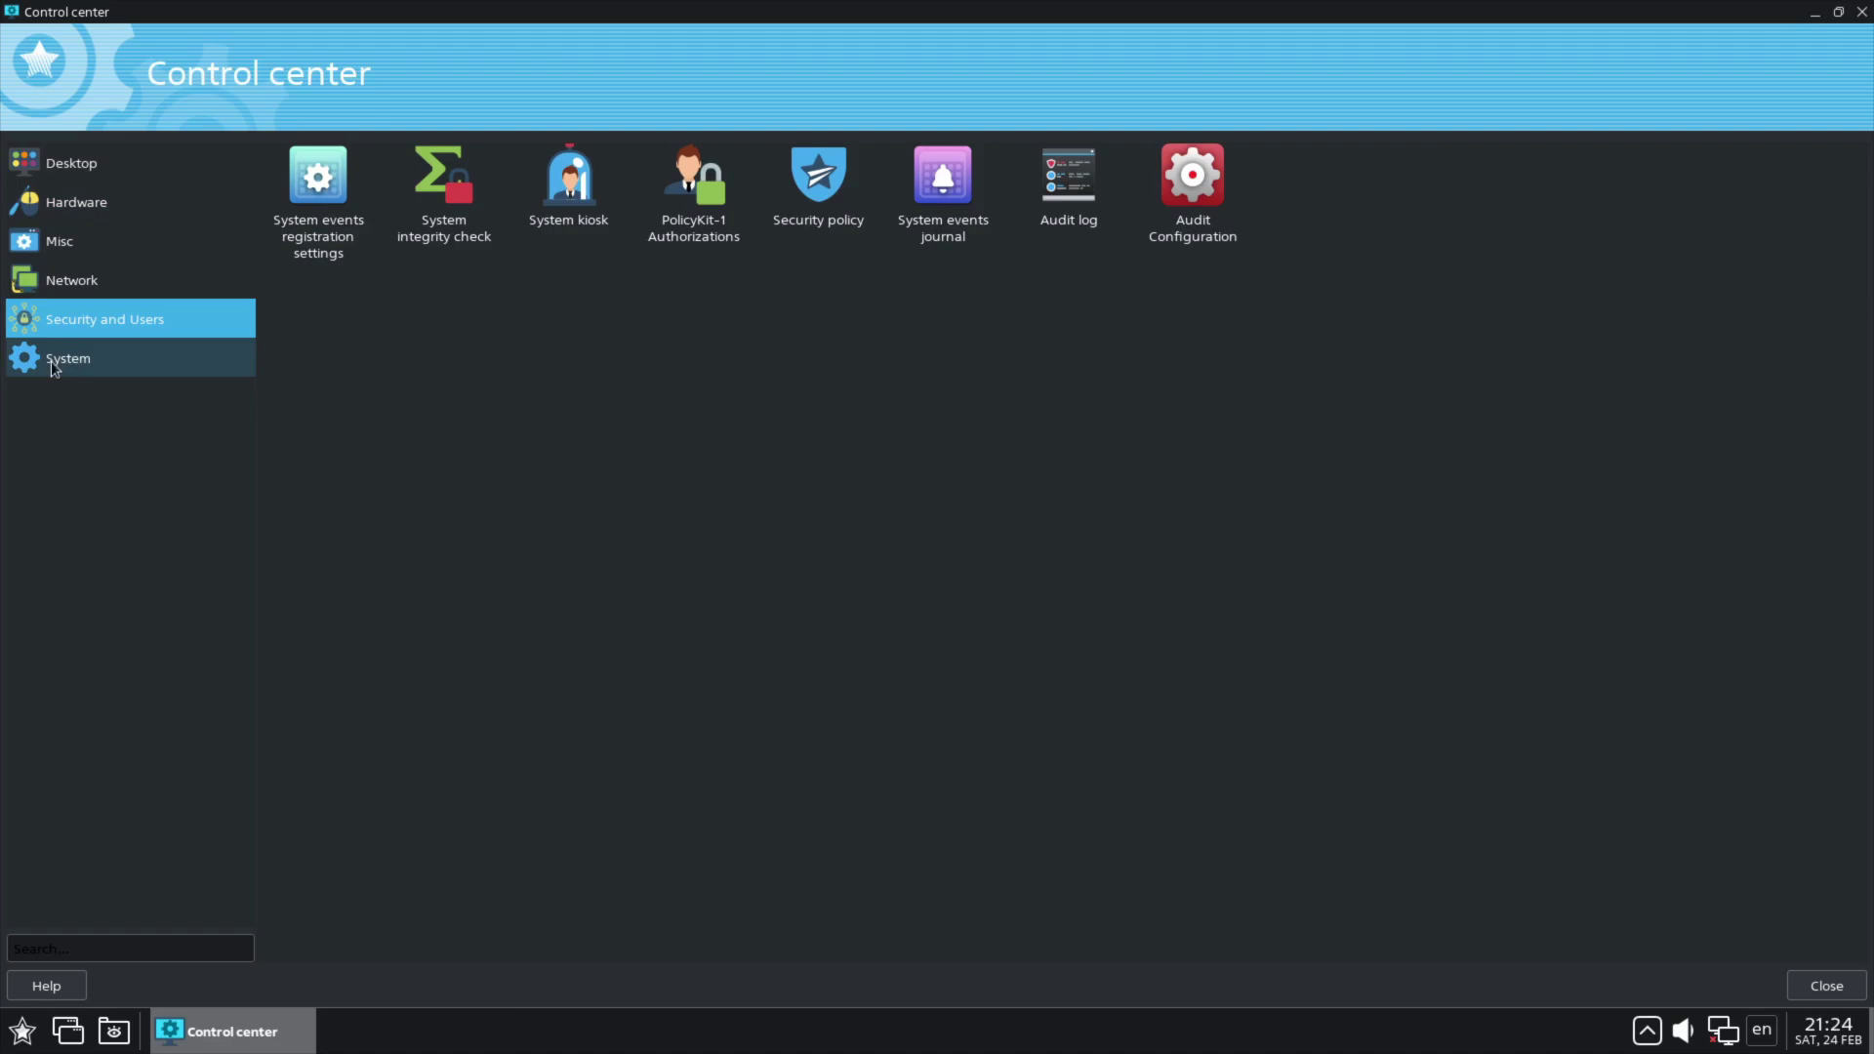
{"action": "left_click", "coordinate": [53, 368]}
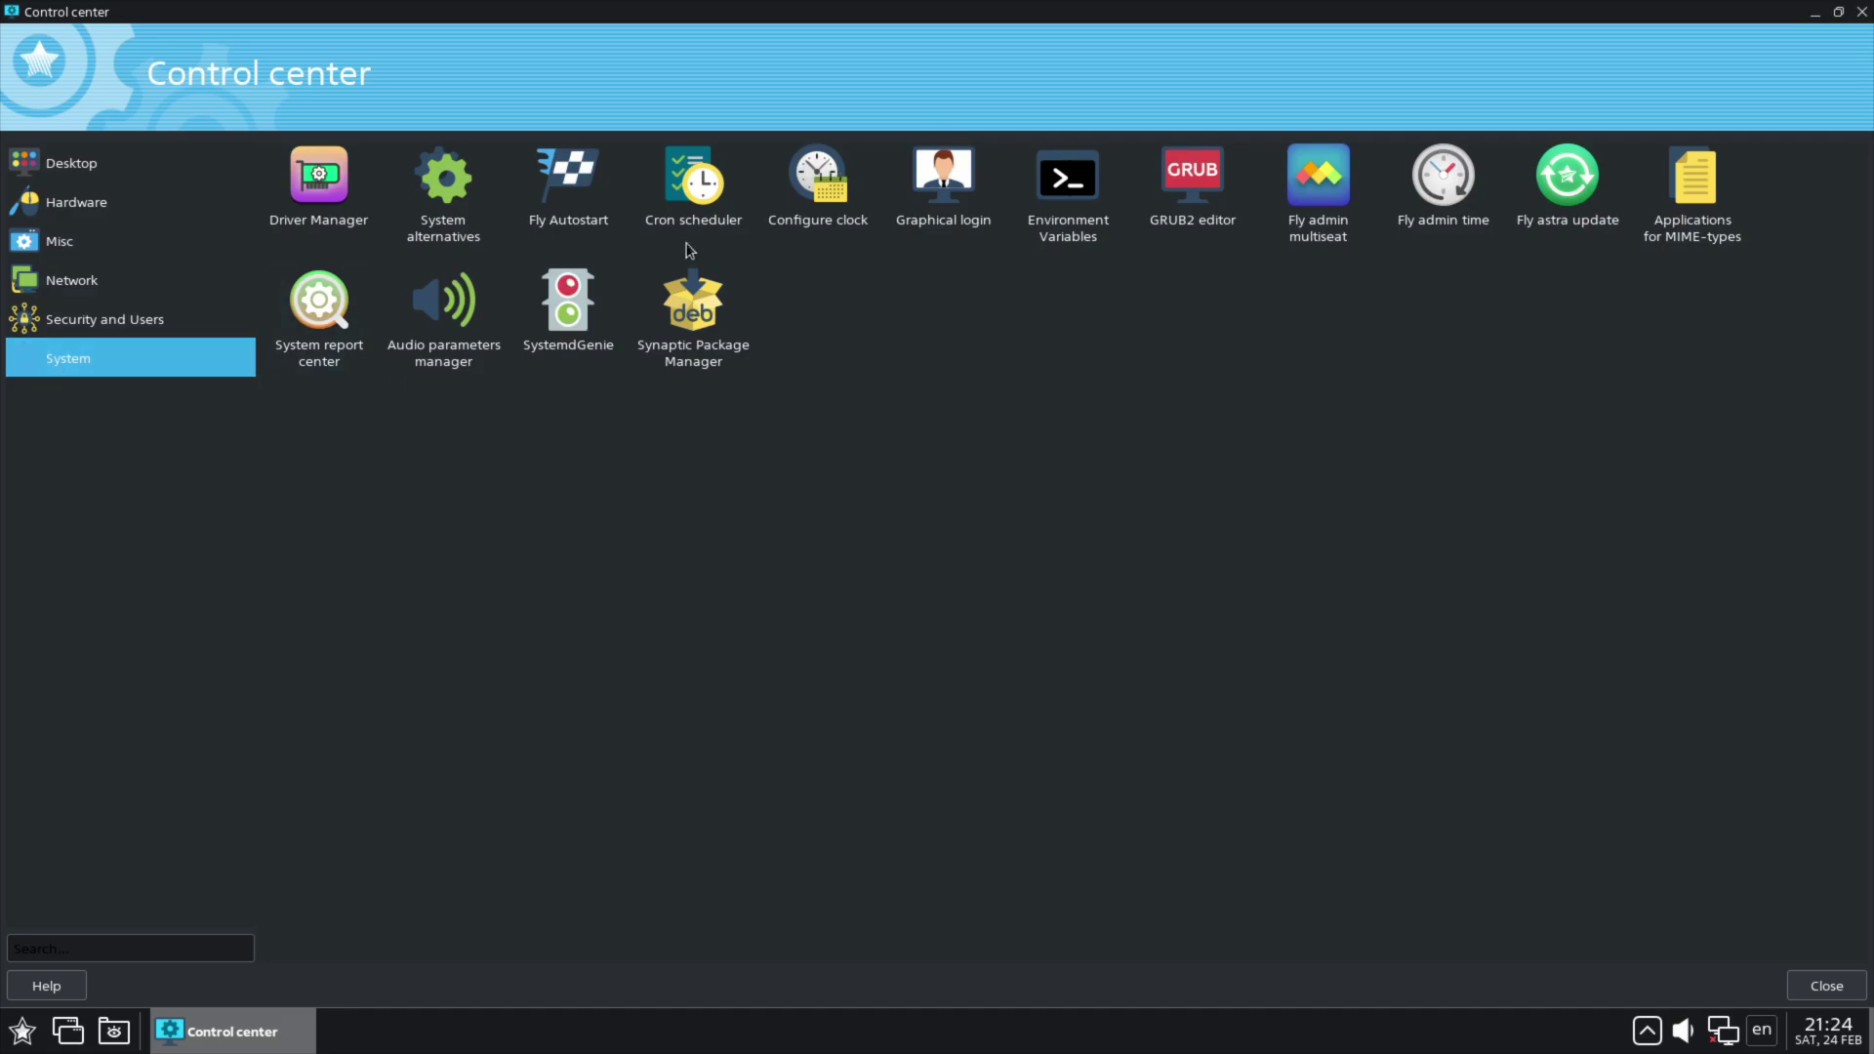
Step: Open Graphical login with root rights and view its Dialog, Theme and Shutdown tabs
{"action": "double_click", "coordinate": [957, 186]}
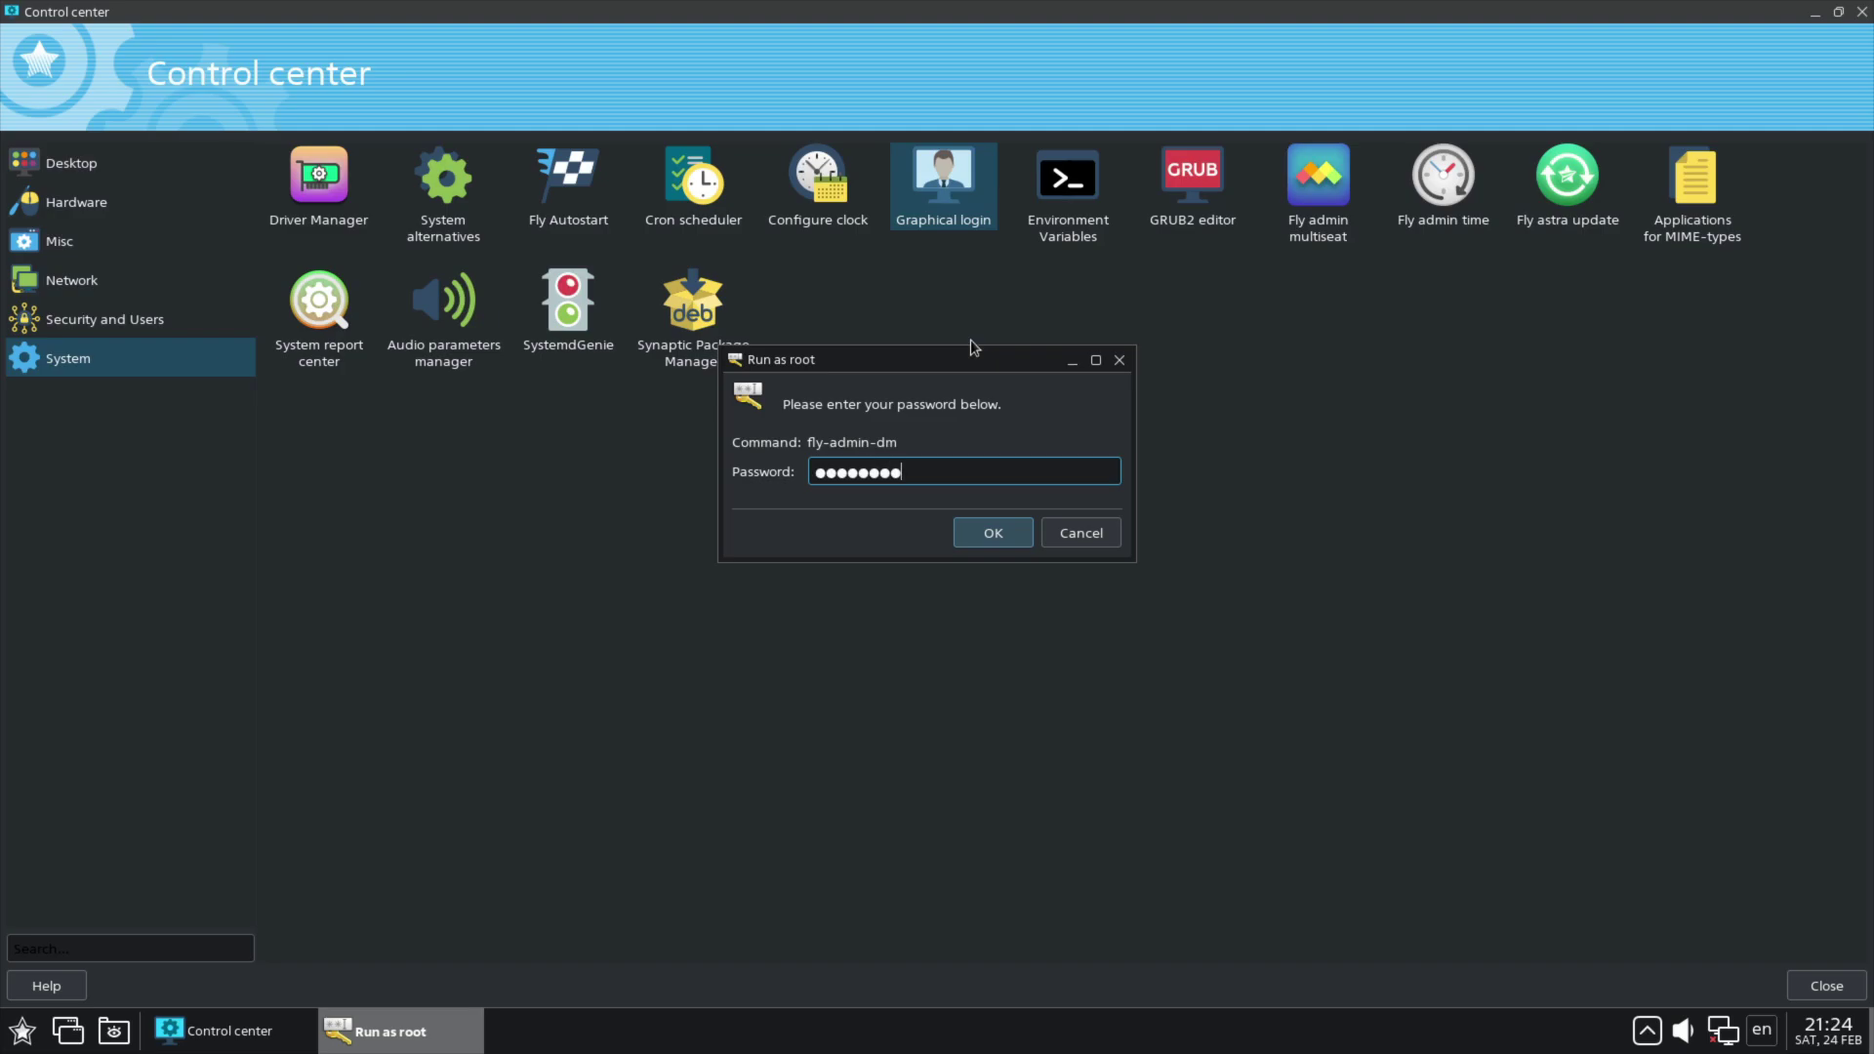
{"action": "key", "text": "Return"}
{"action": "left_click", "coordinate": [770, 232]}
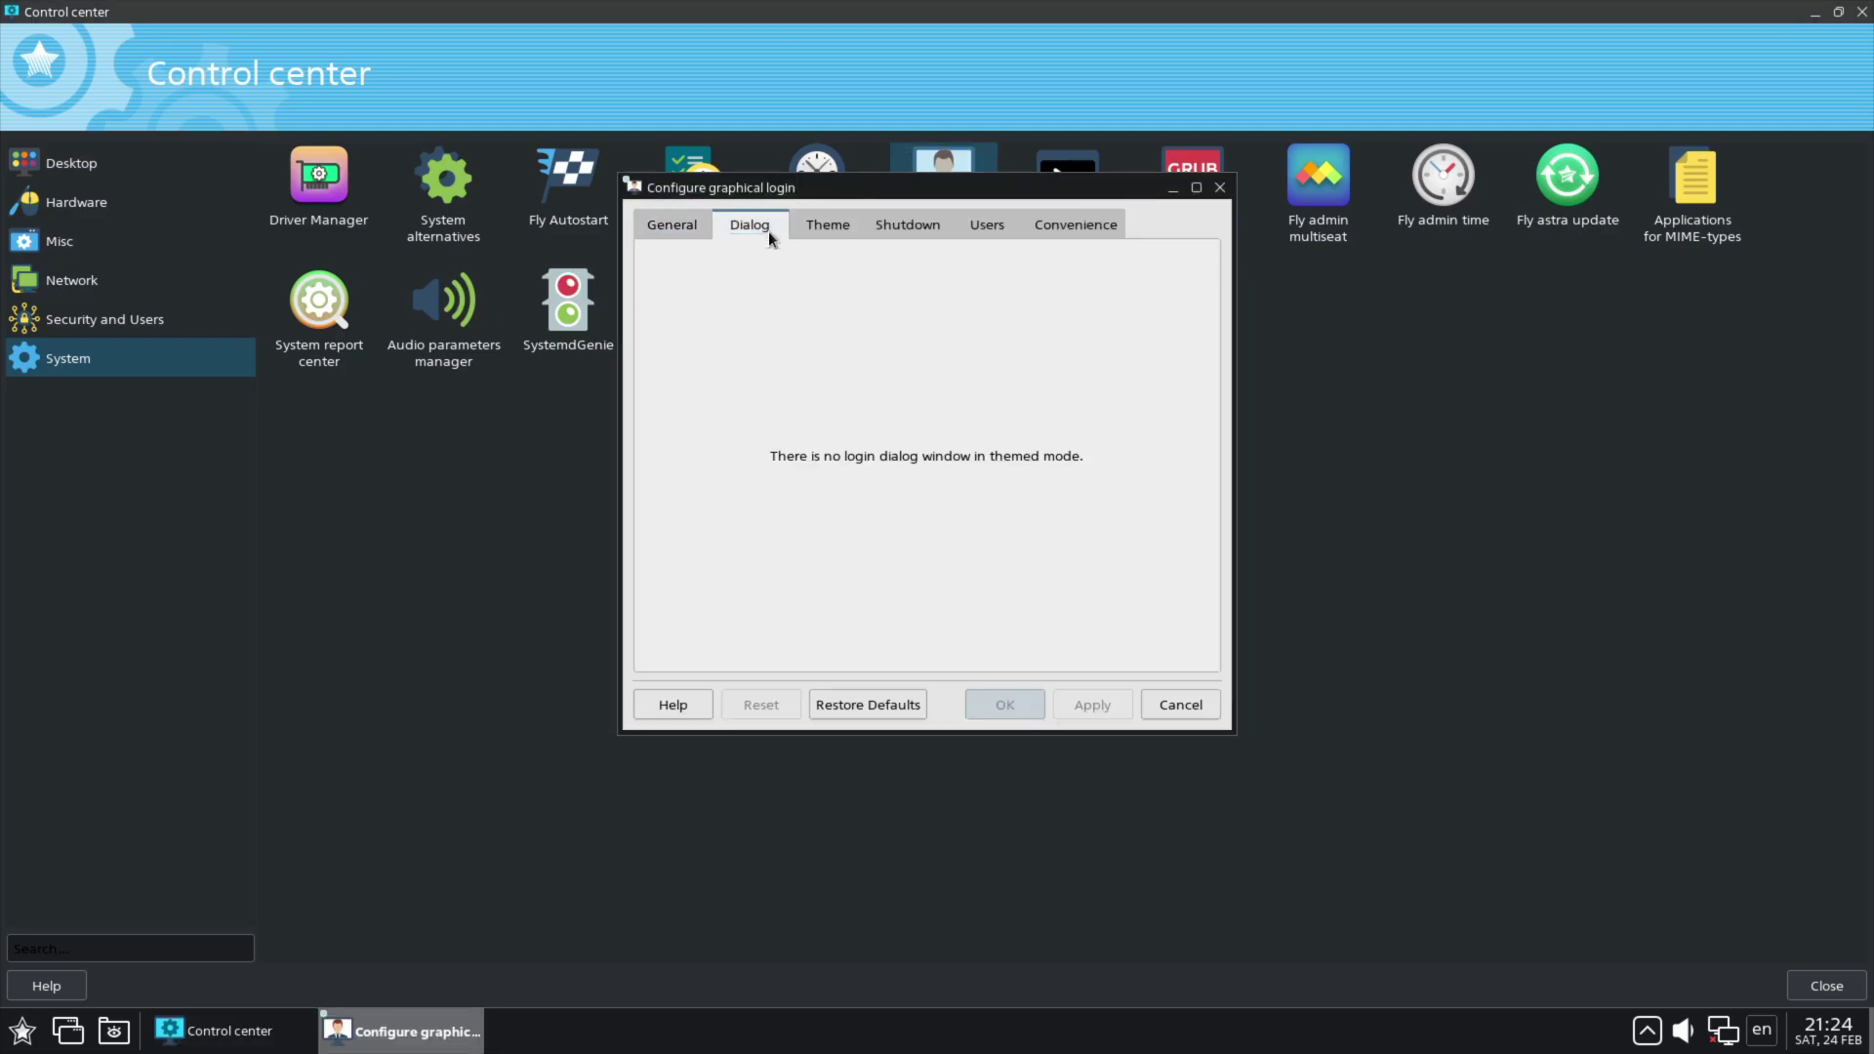
{"action": "left_click", "coordinate": [845, 228]}
{"action": "left_click", "coordinate": [908, 227]}
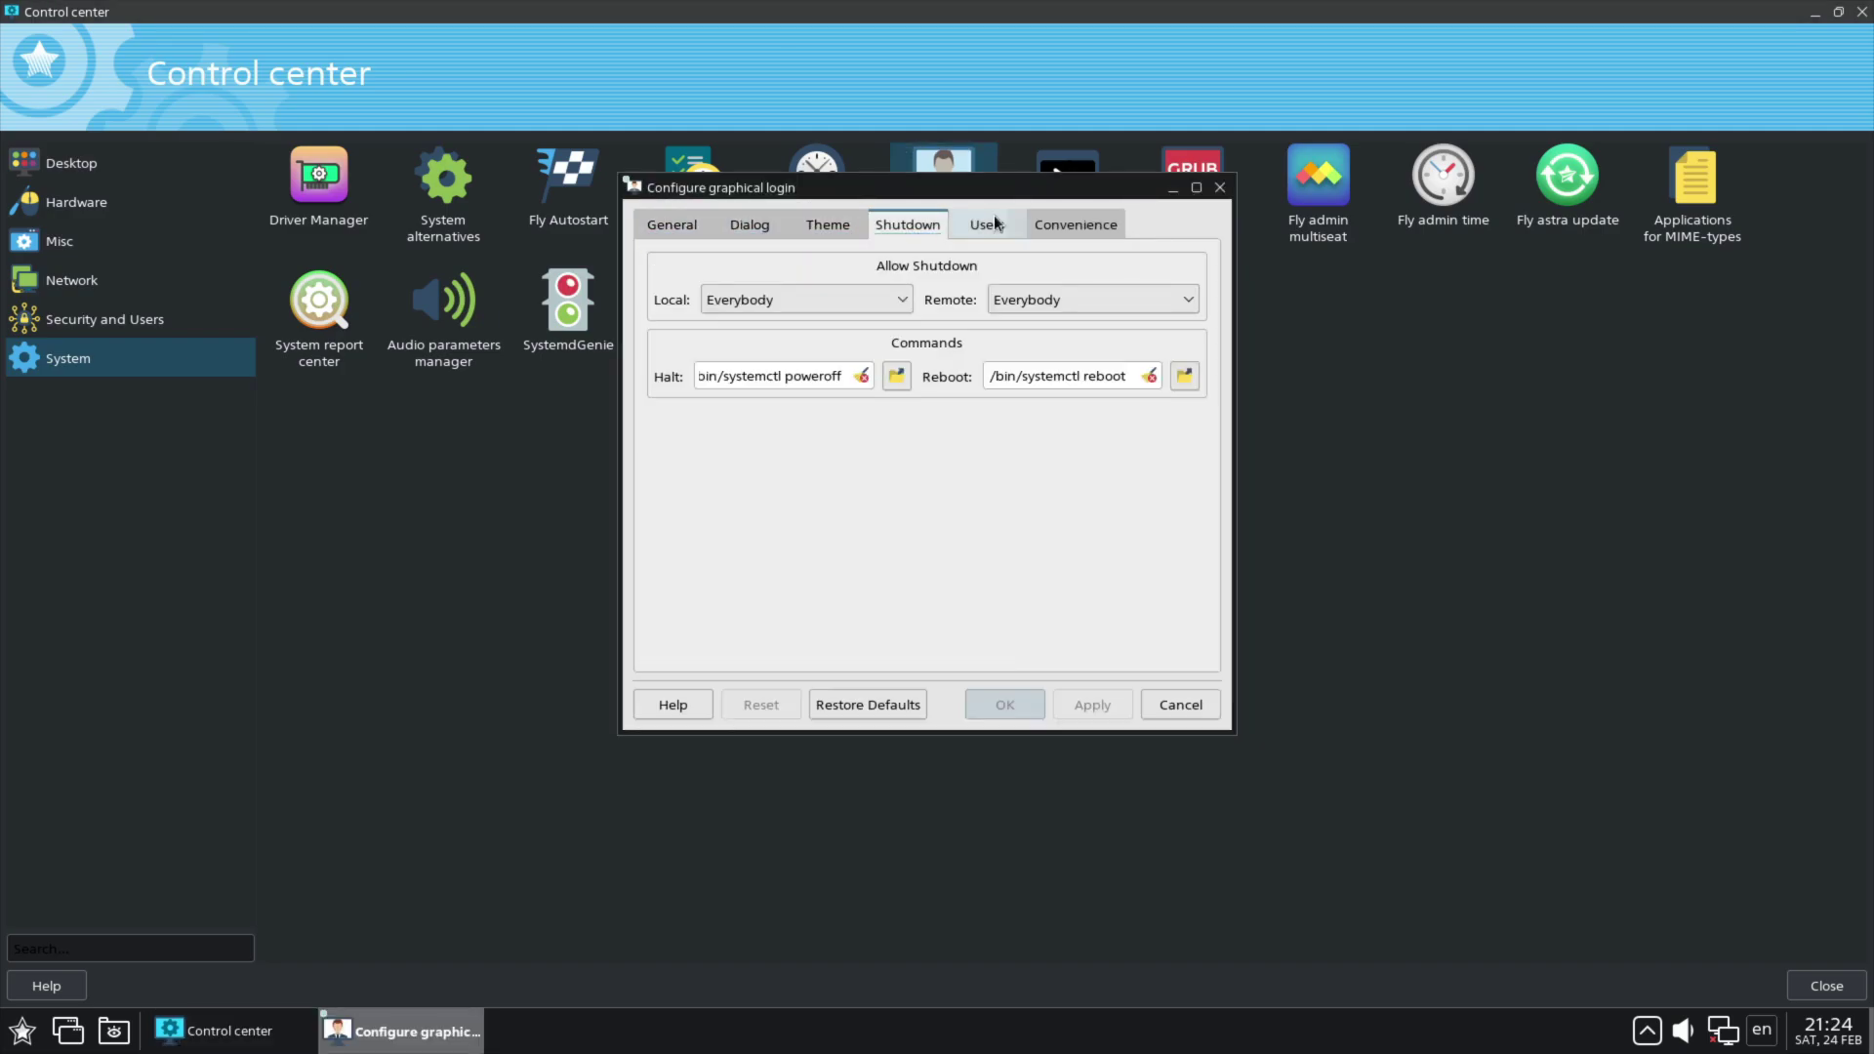
Step: Preview the Fly flat, Fly and Fly modern login themes, view Users and Convenience, then cancel
{"action": "left_click", "coordinate": [828, 226]}
{"action": "left_click", "coordinate": [753, 303]}
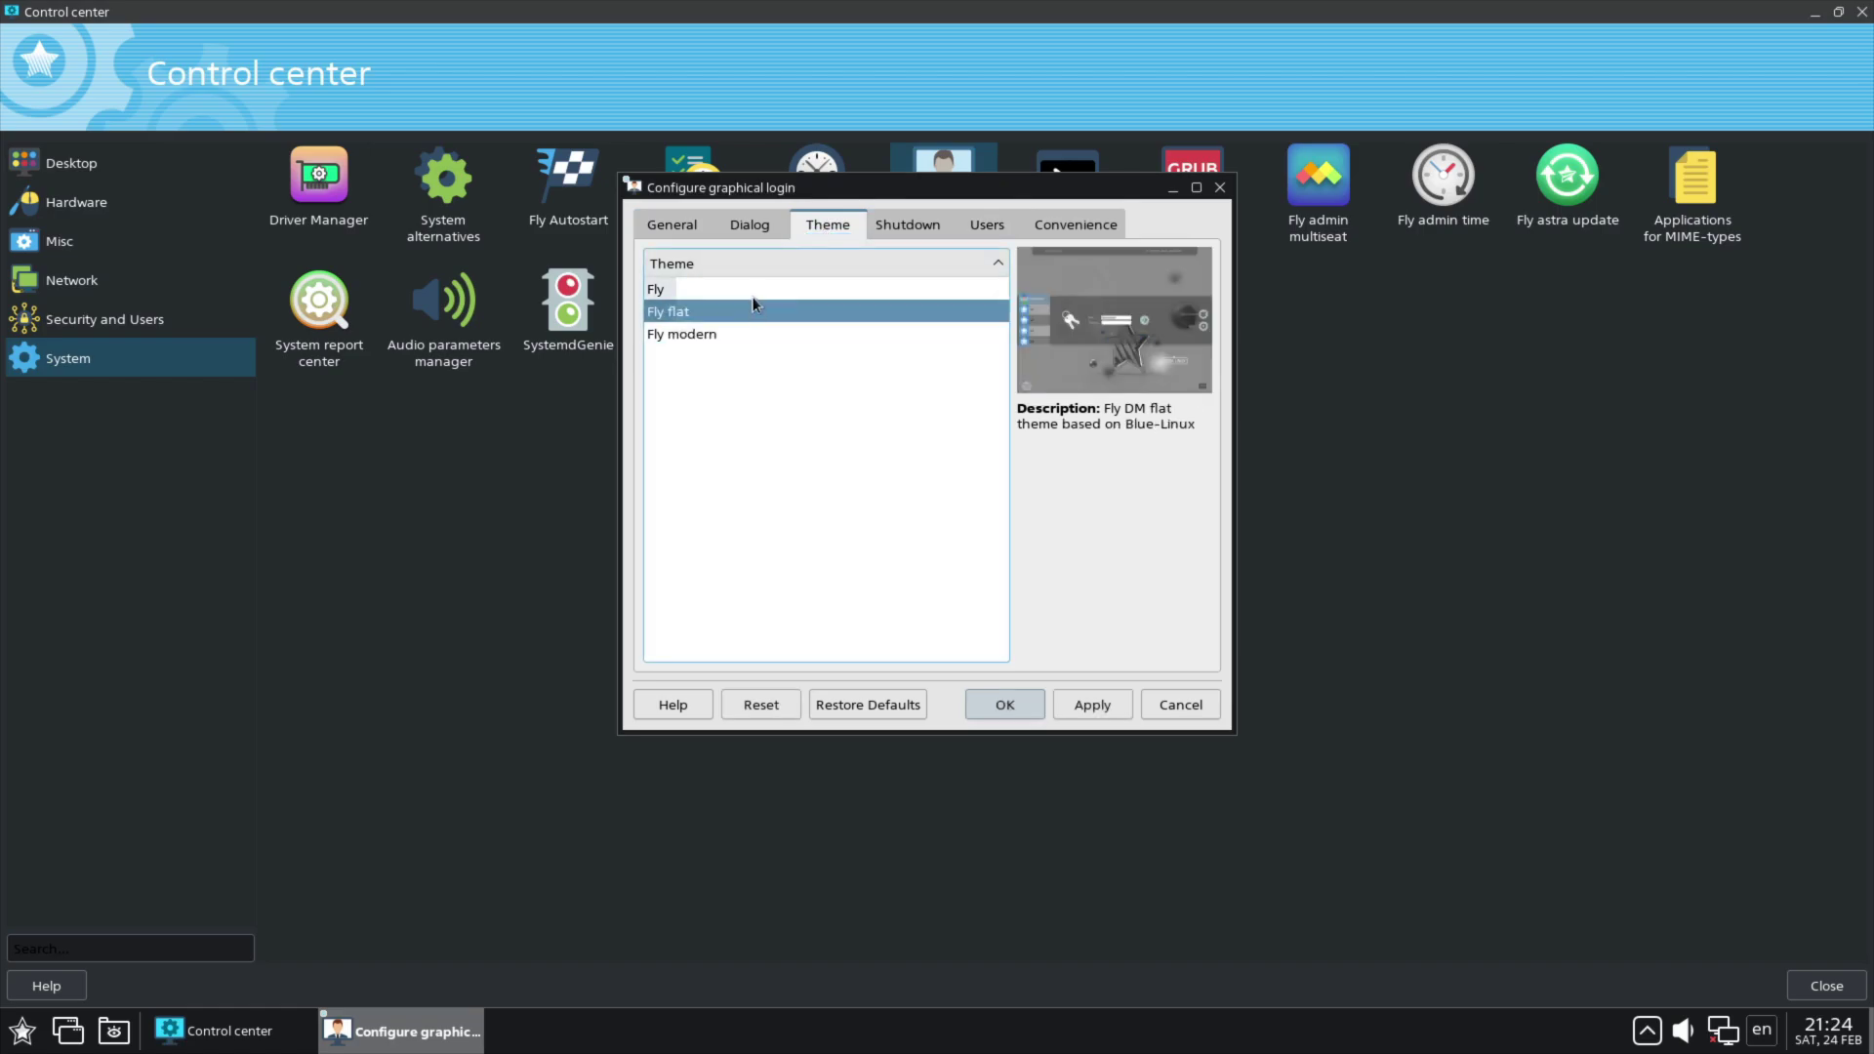
{"action": "left_click", "coordinate": [752, 289]}
{"action": "left_click", "coordinate": [759, 335]}
{"action": "left_click", "coordinate": [908, 225]}
{"action": "left_click", "coordinate": [987, 225]}
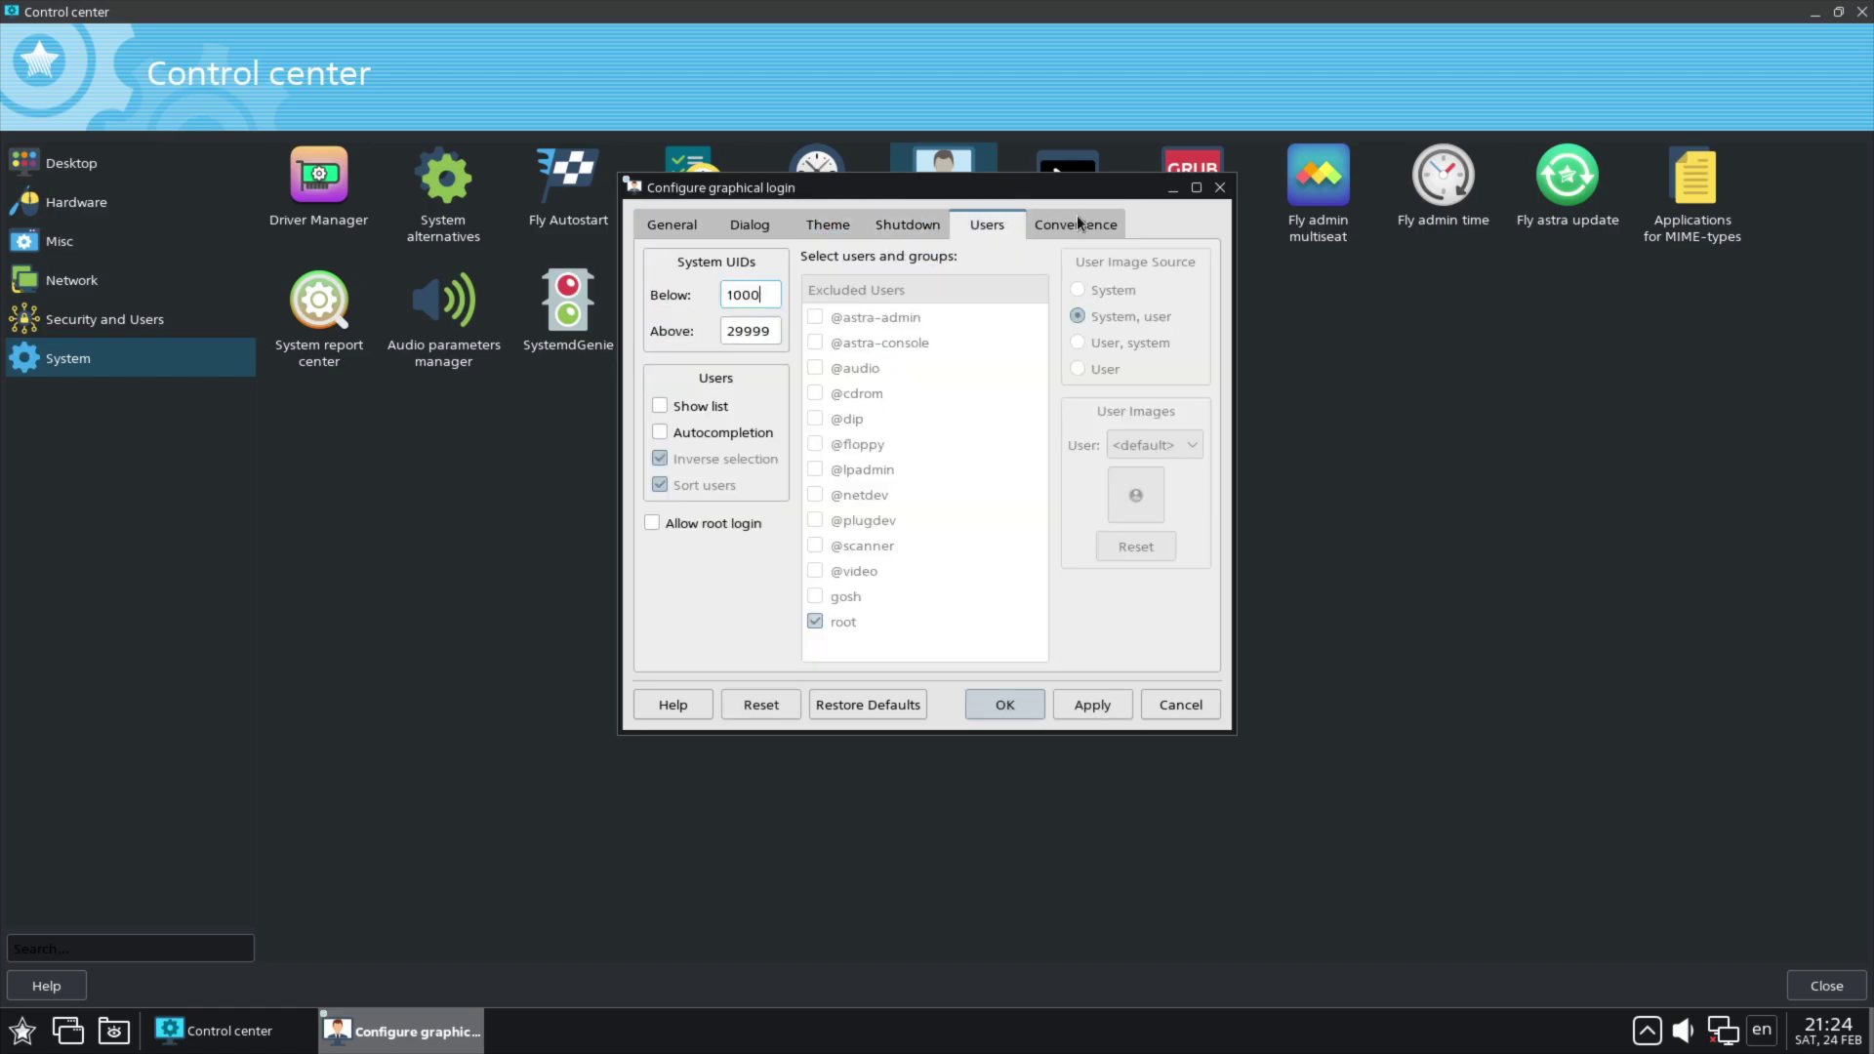
{"action": "left_click", "coordinate": [1078, 224]}
{"action": "left_click", "coordinate": [1205, 706]}
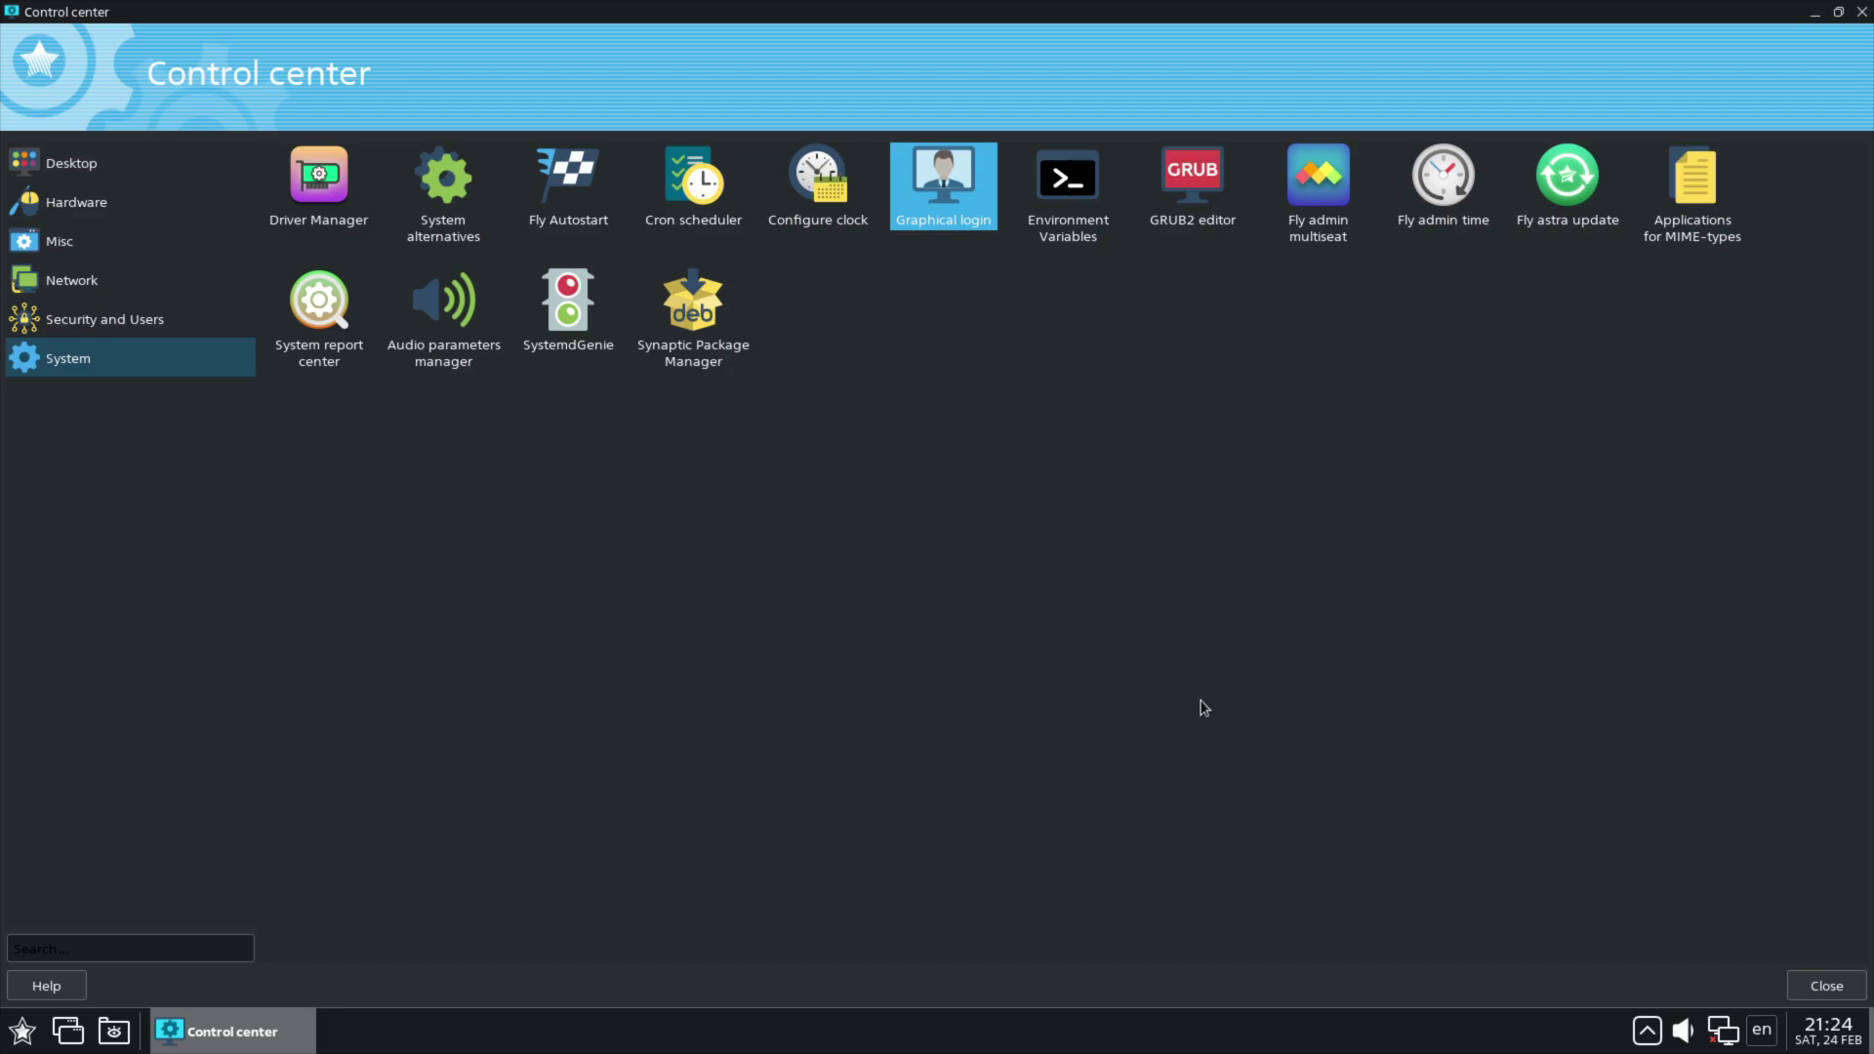
Step: Close the Control center, then open and close My Computer
{"action": "left_click", "coordinate": [1863, 11]}
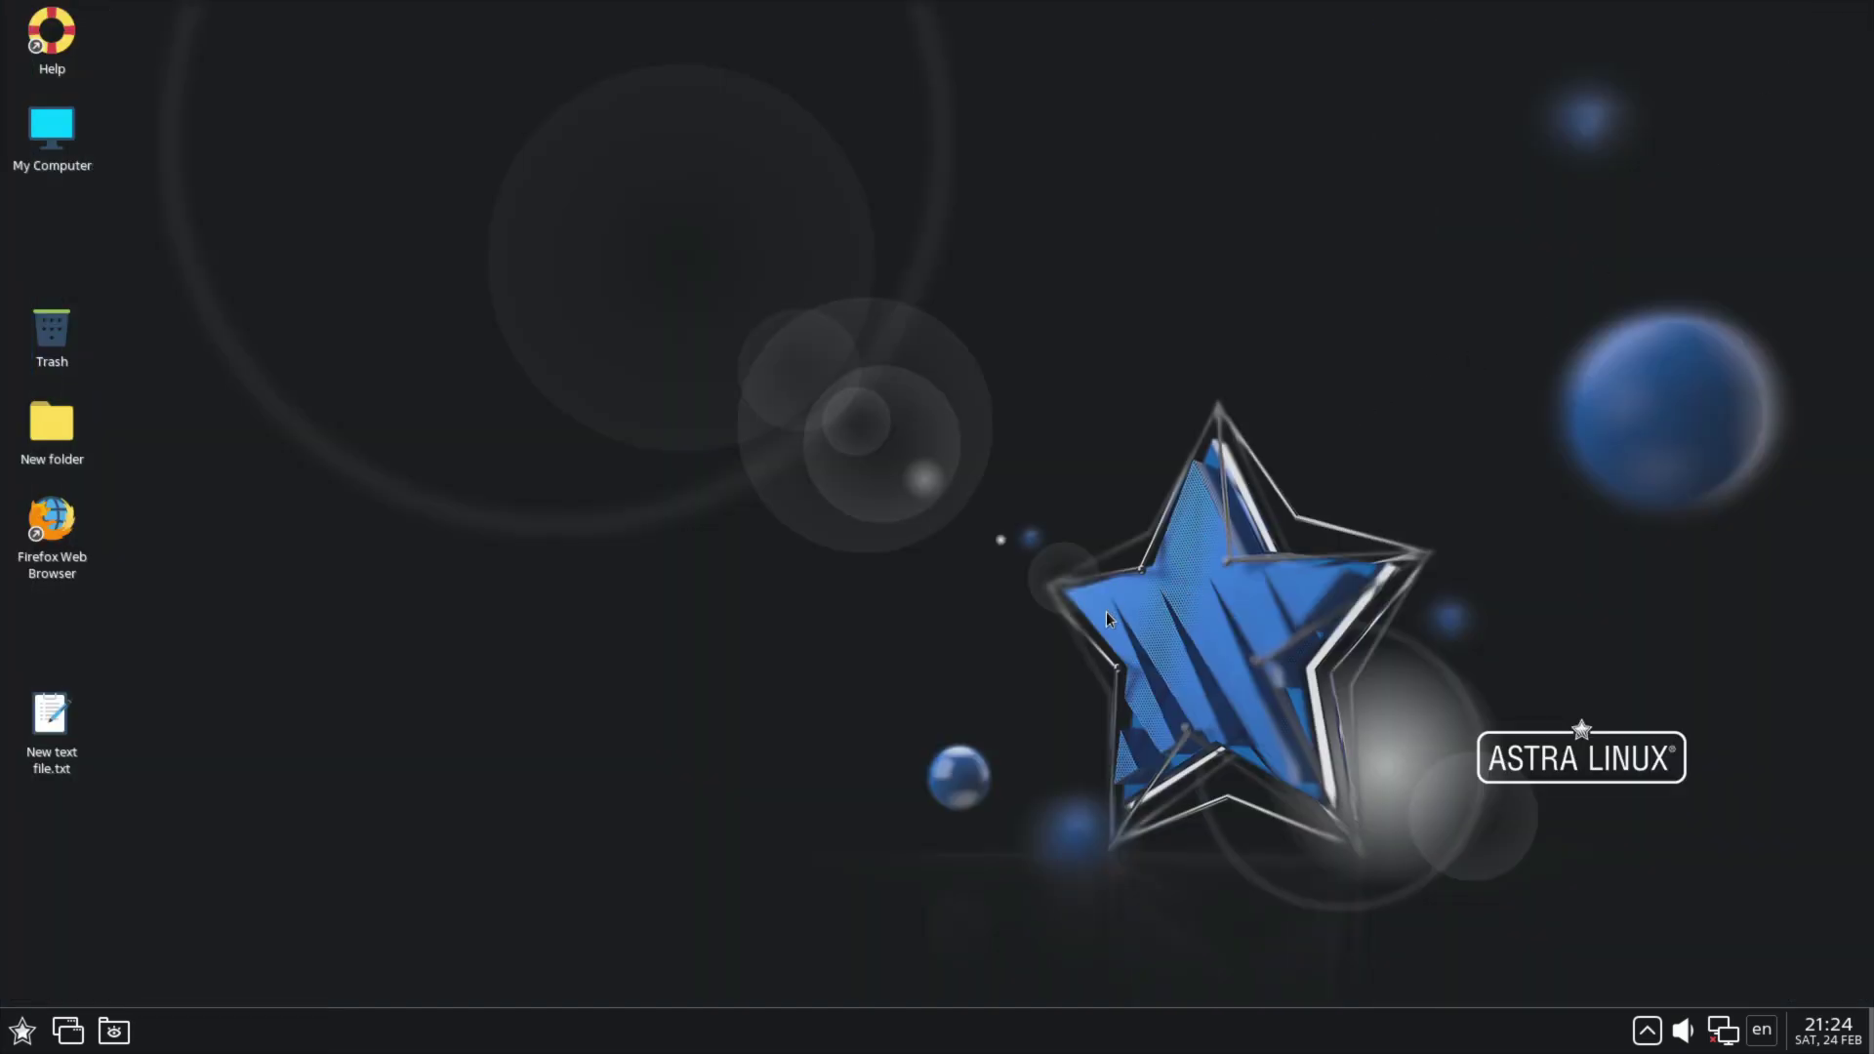
{"action": "right_click", "coordinate": [1125, 540]}
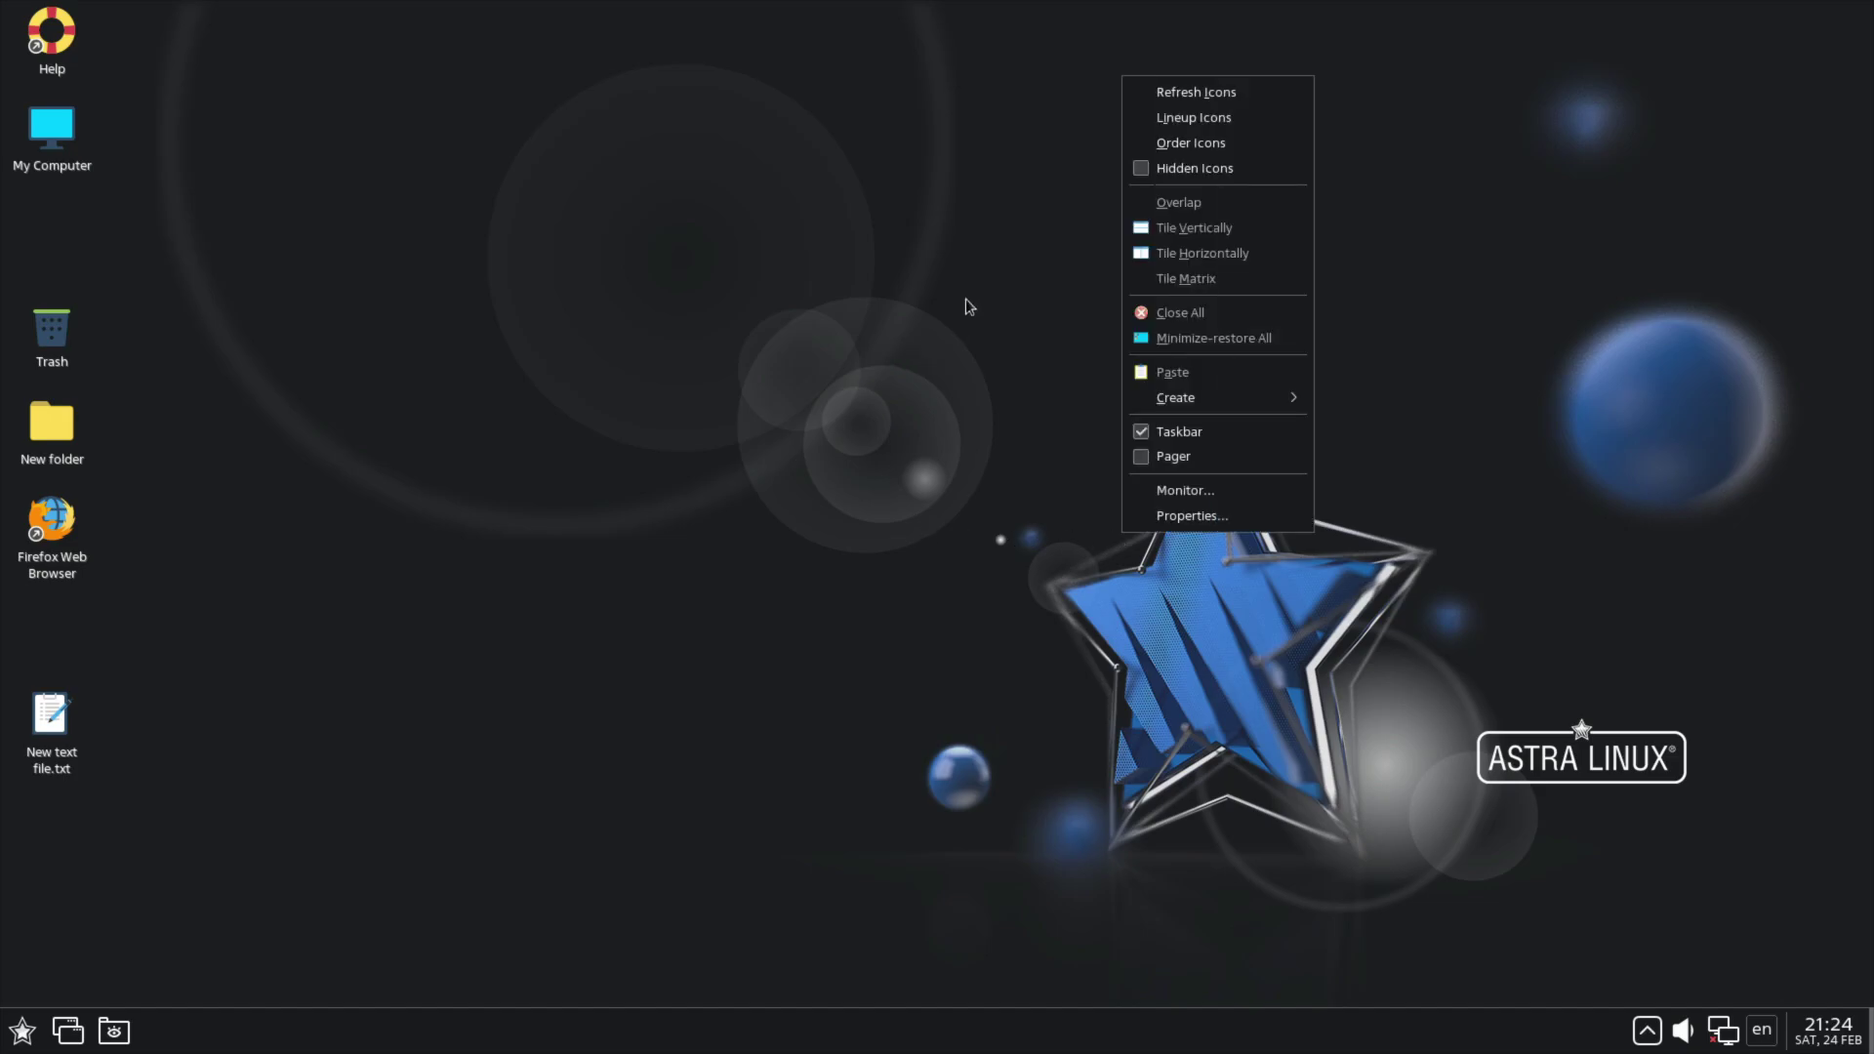
{"action": "left_click", "coordinate": [968, 306]}
{"action": "double_click", "coordinate": [49, 122]}
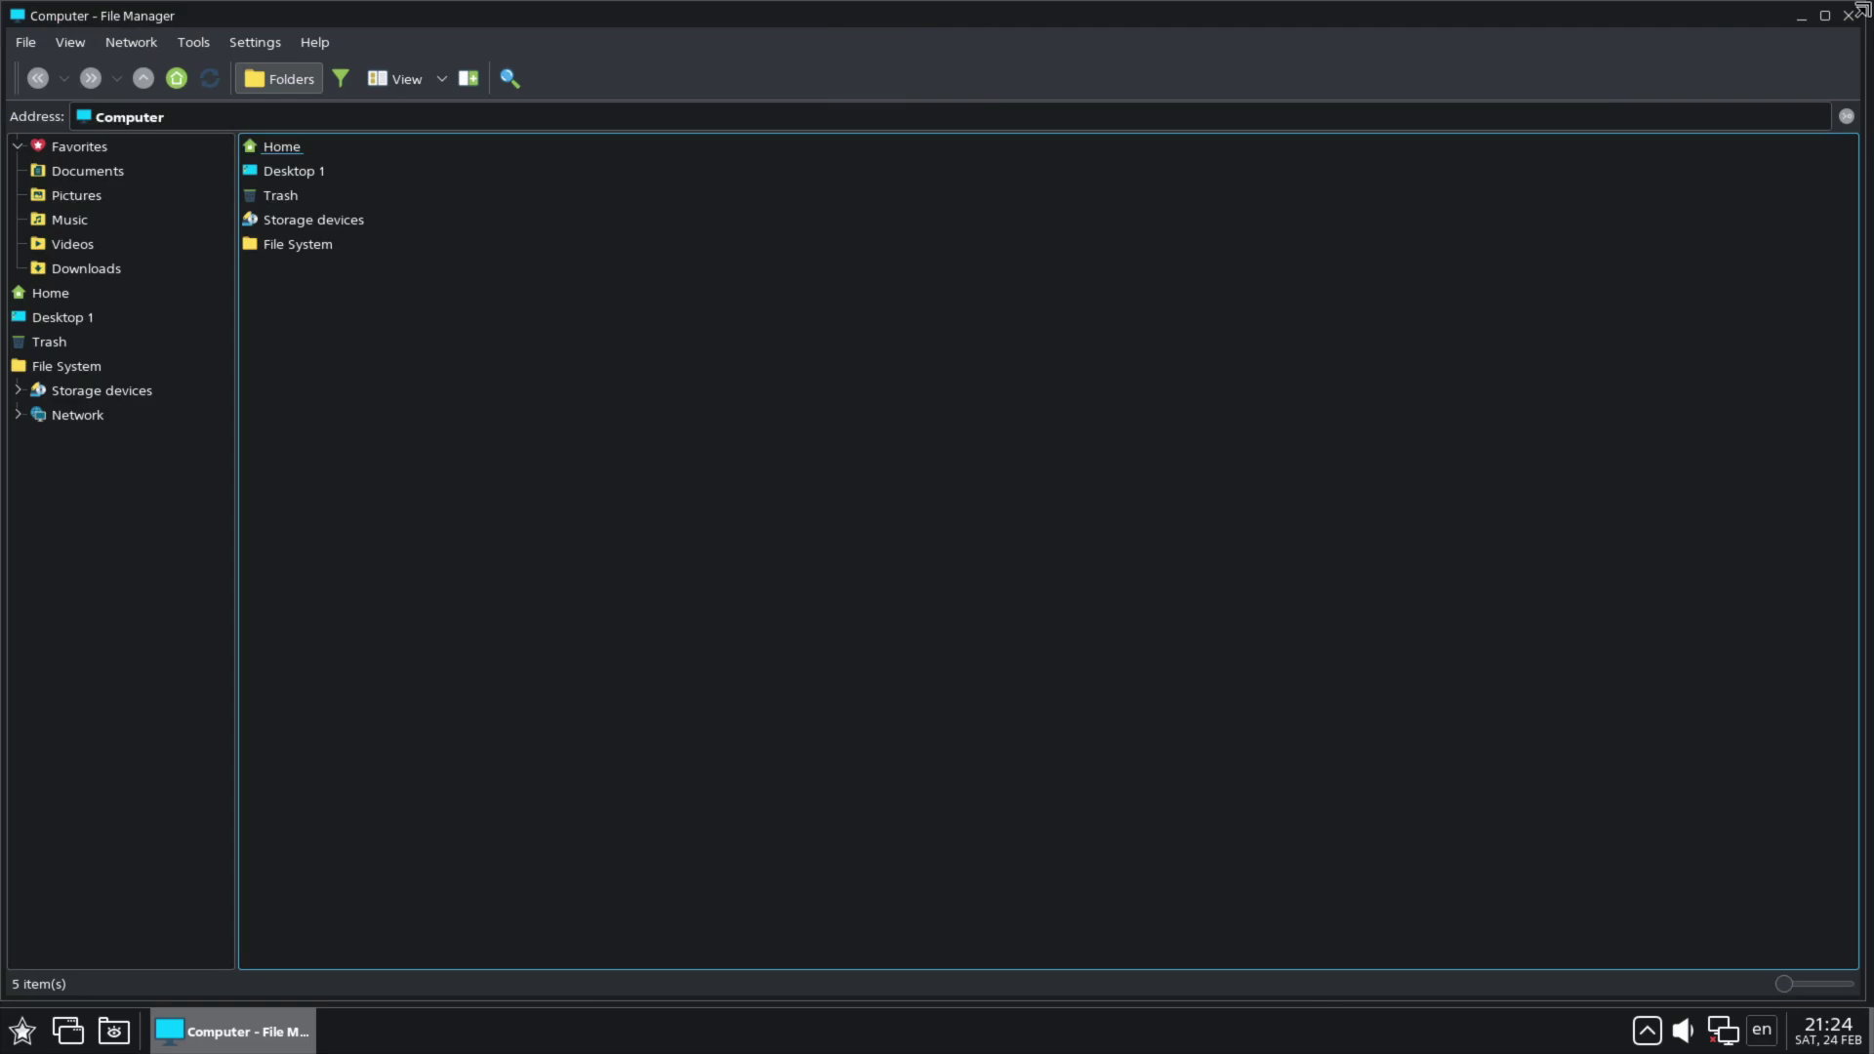
{"action": "left_click", "coordinate": [1848, 16]}
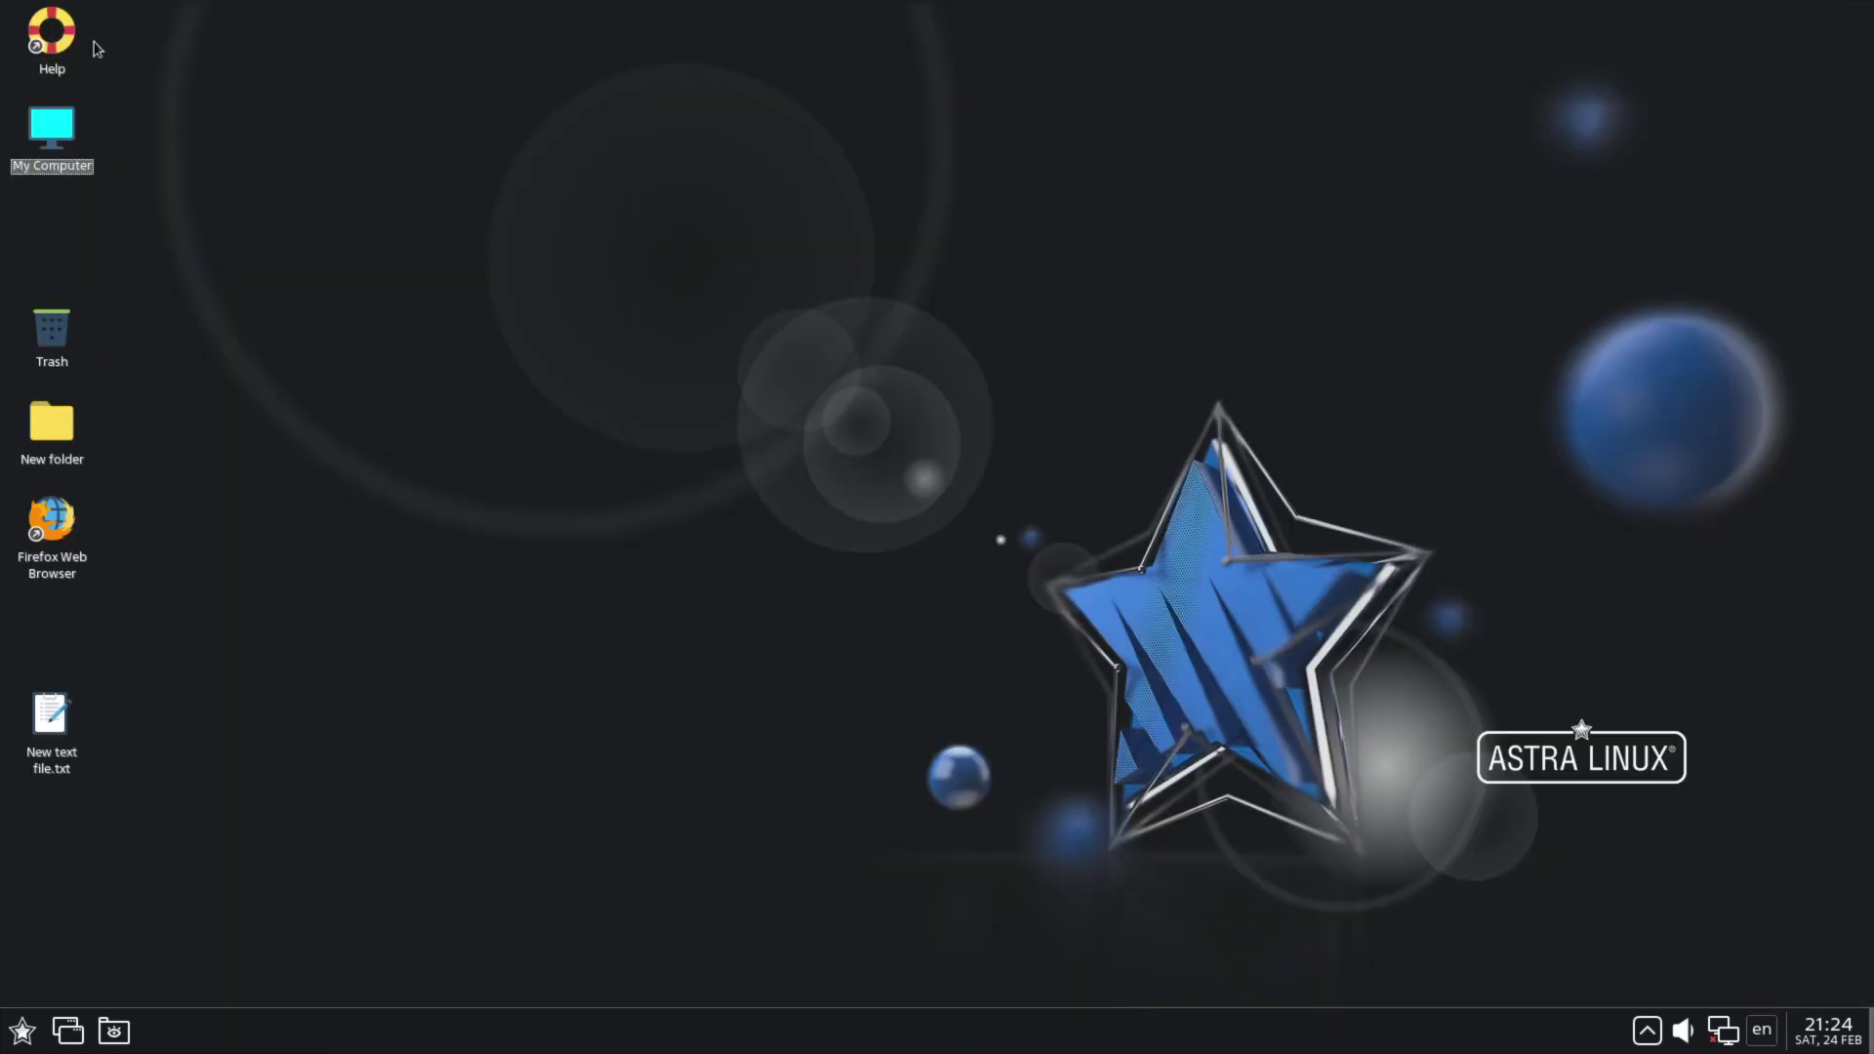
Step: Open and close the Help viewer and the Home folder file manager
{"action": "double_click", "coordinate": [61, 33]}
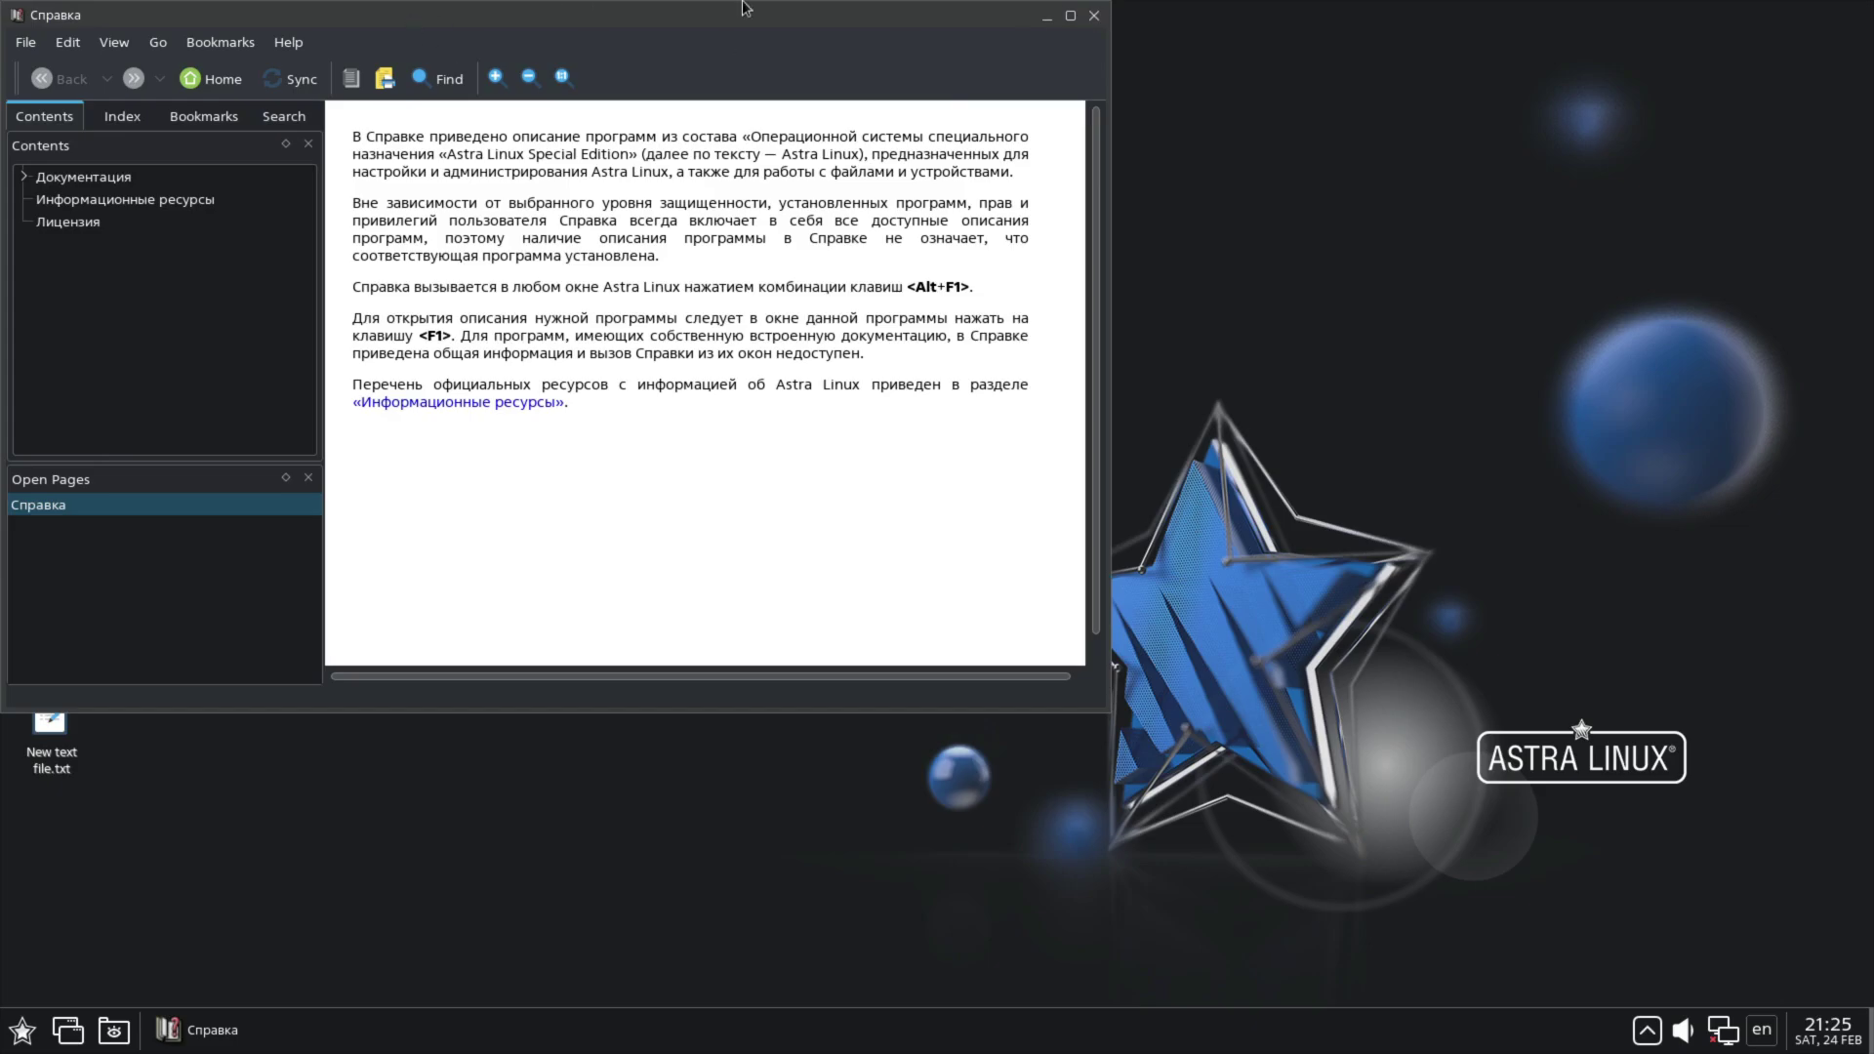
{"action": "left_click", "coordinate": [1094, 16]}
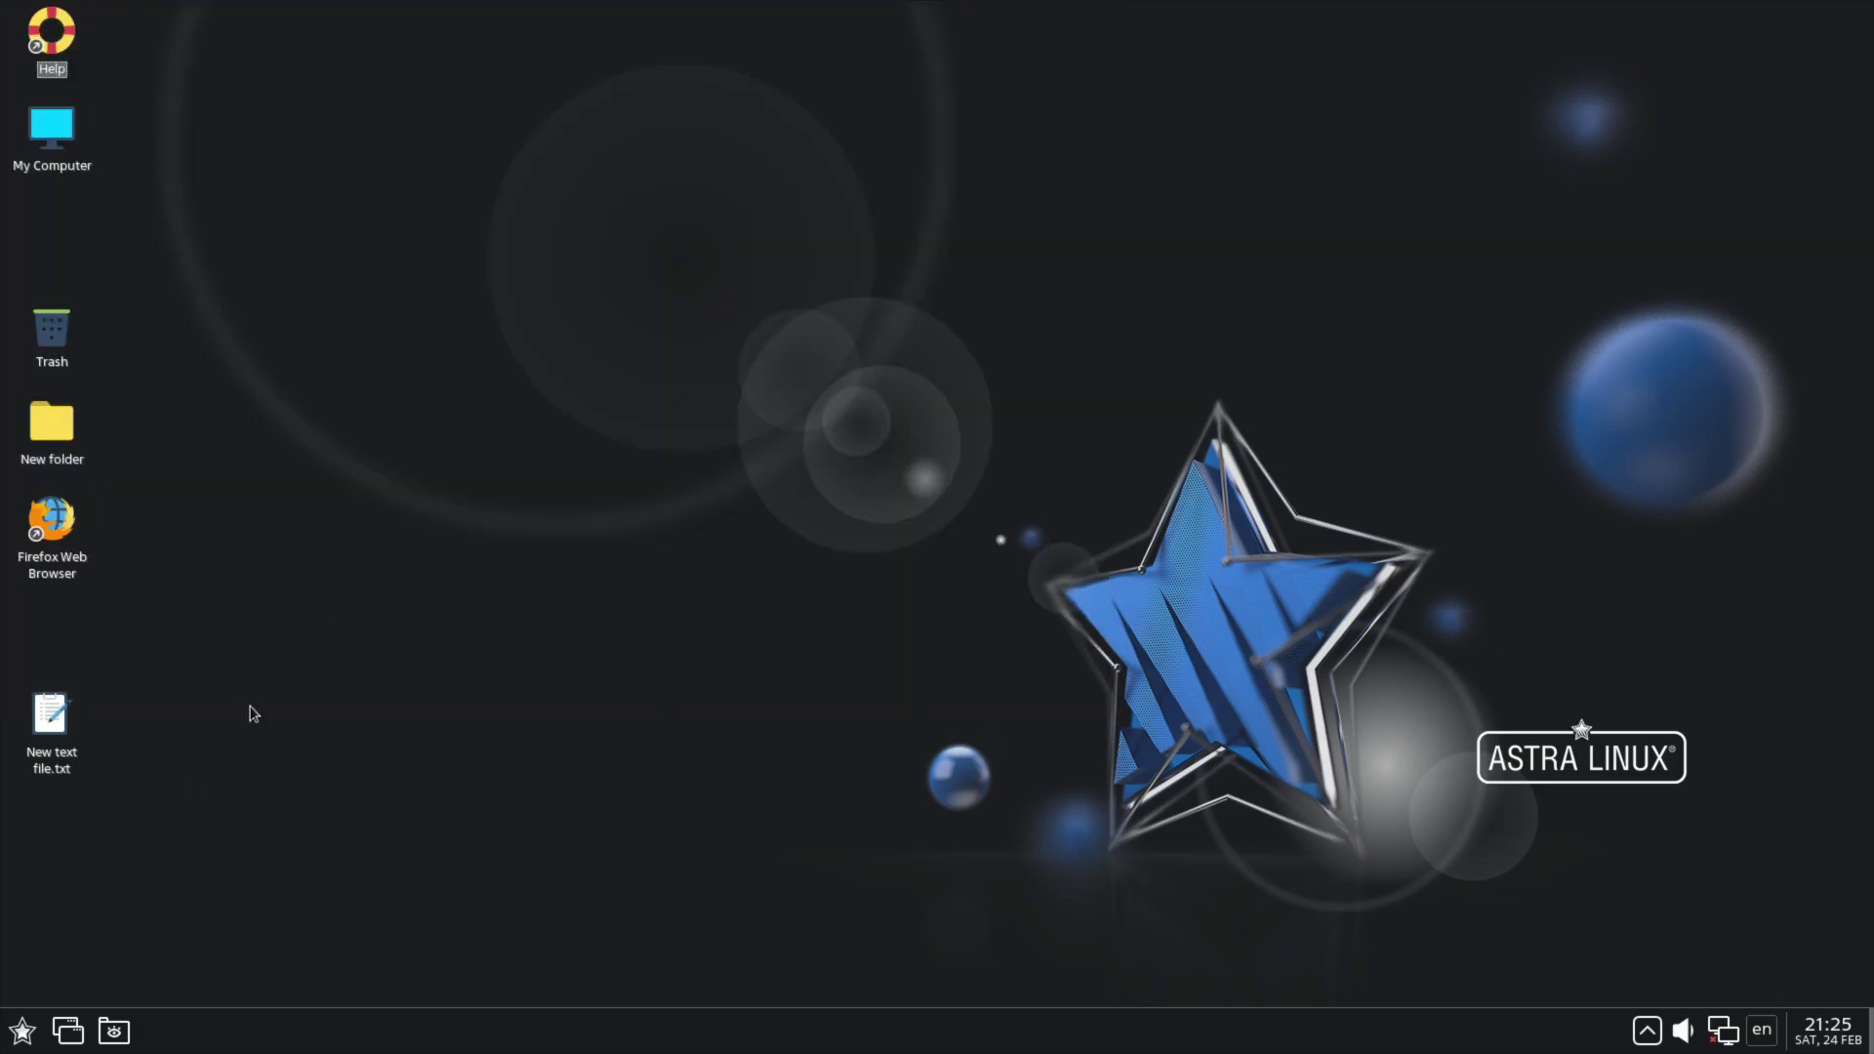
{"action": "left_click", "coordinate": [96, 1033]}
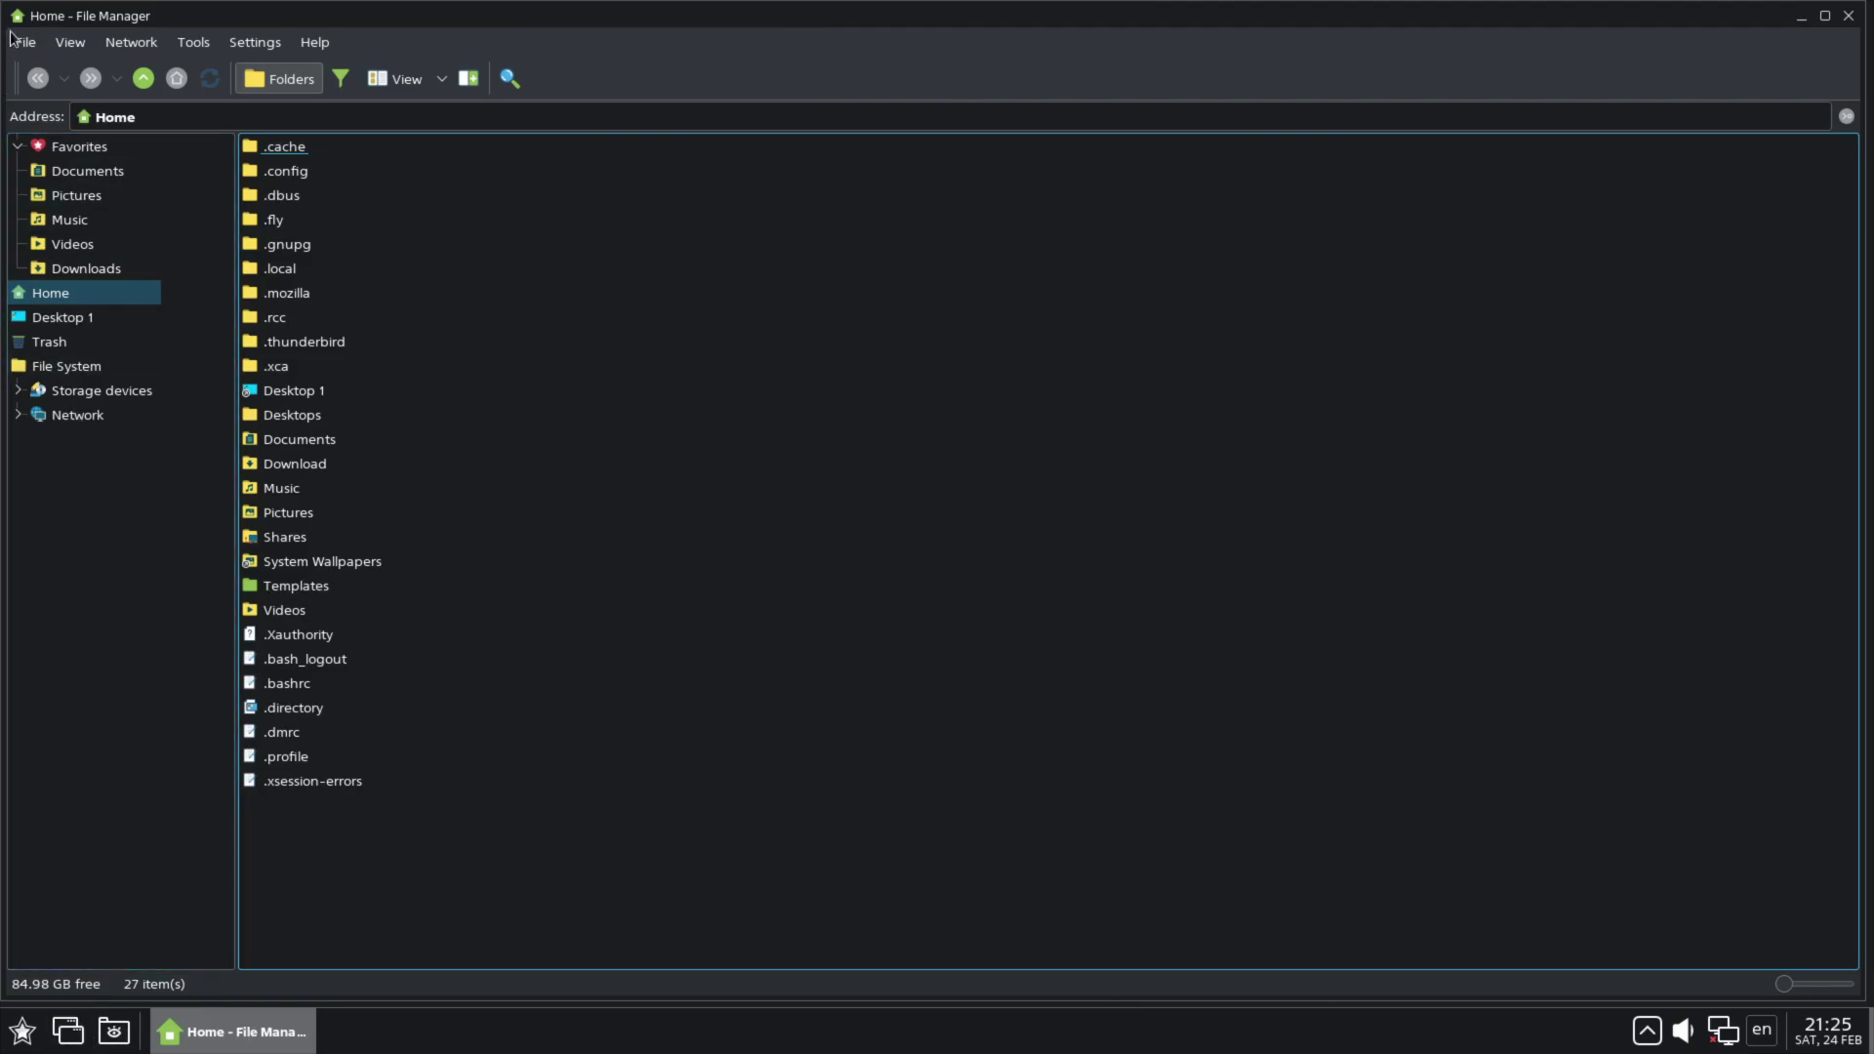
{"action": "left_click", "coordinate": [26, 42]}
{"action": "left_click", "coordinate": [39, 154]}
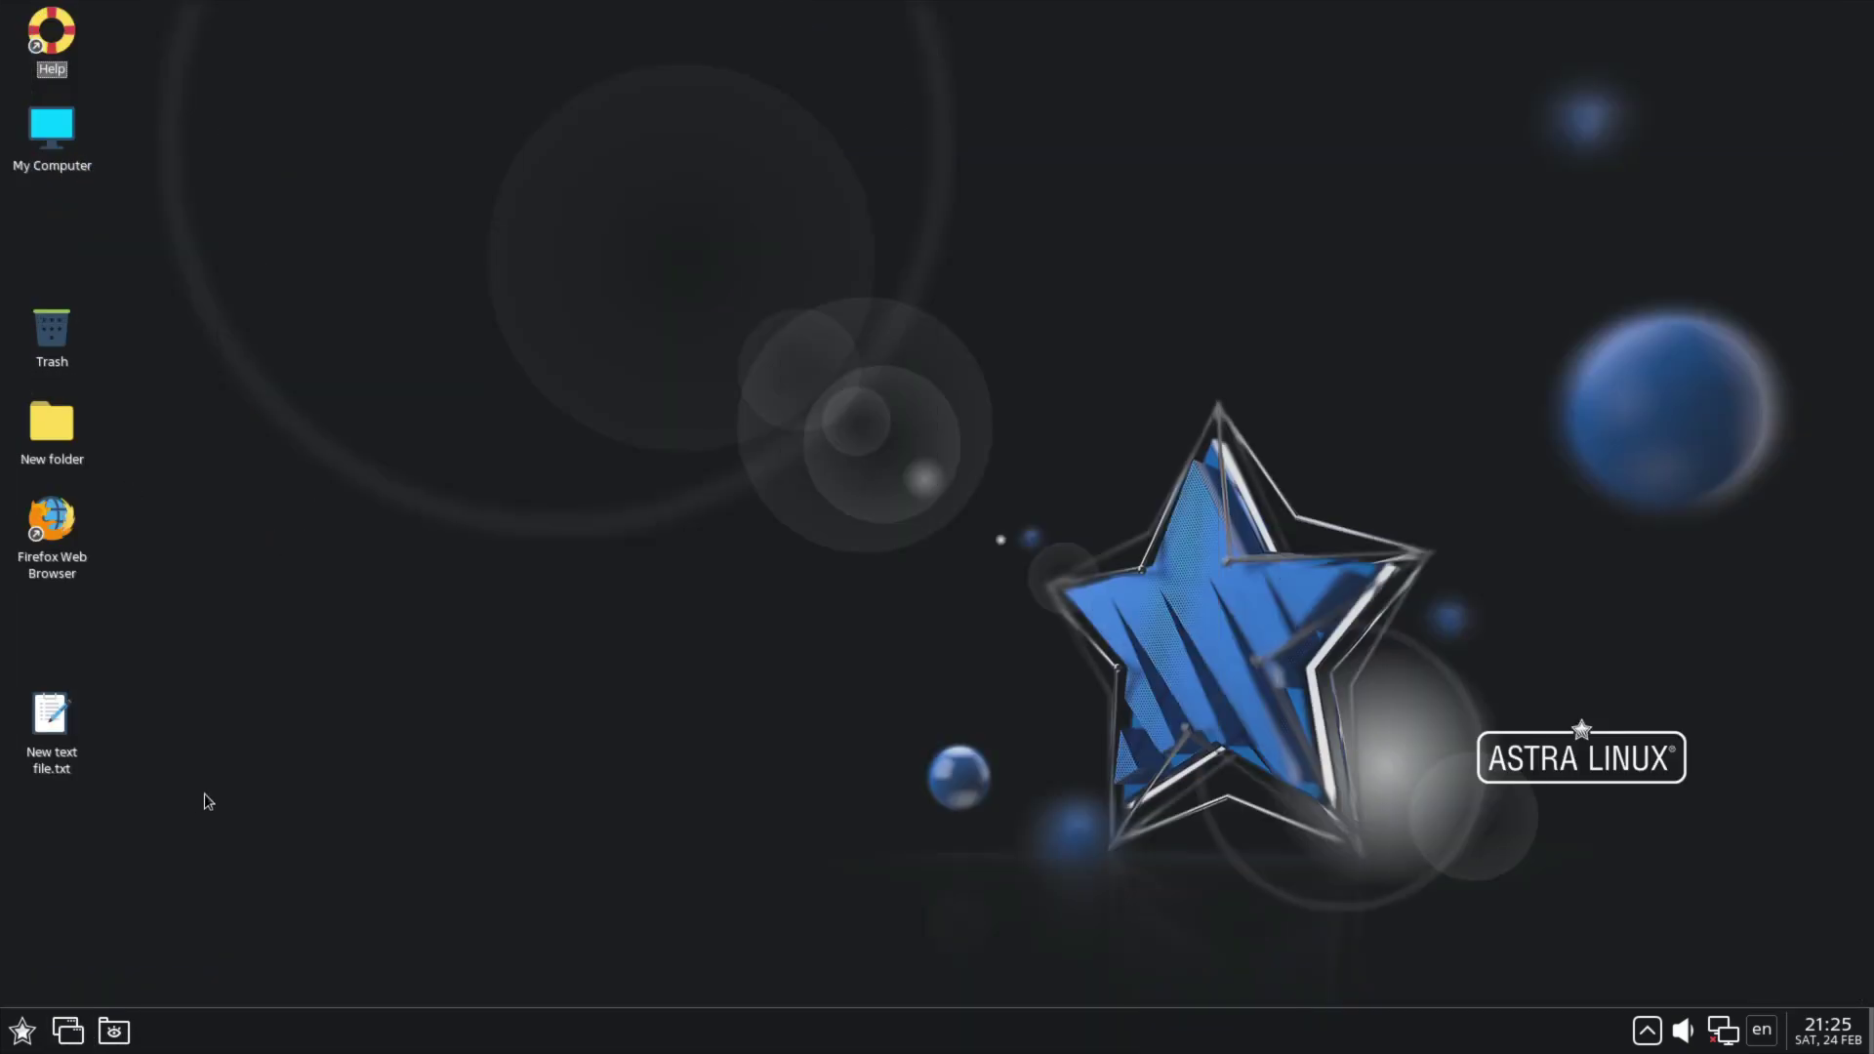
Step: Open the applications menu and expand its submenus down to the Office group
{"action": "left_click", "coordinate": [21, 1031]}
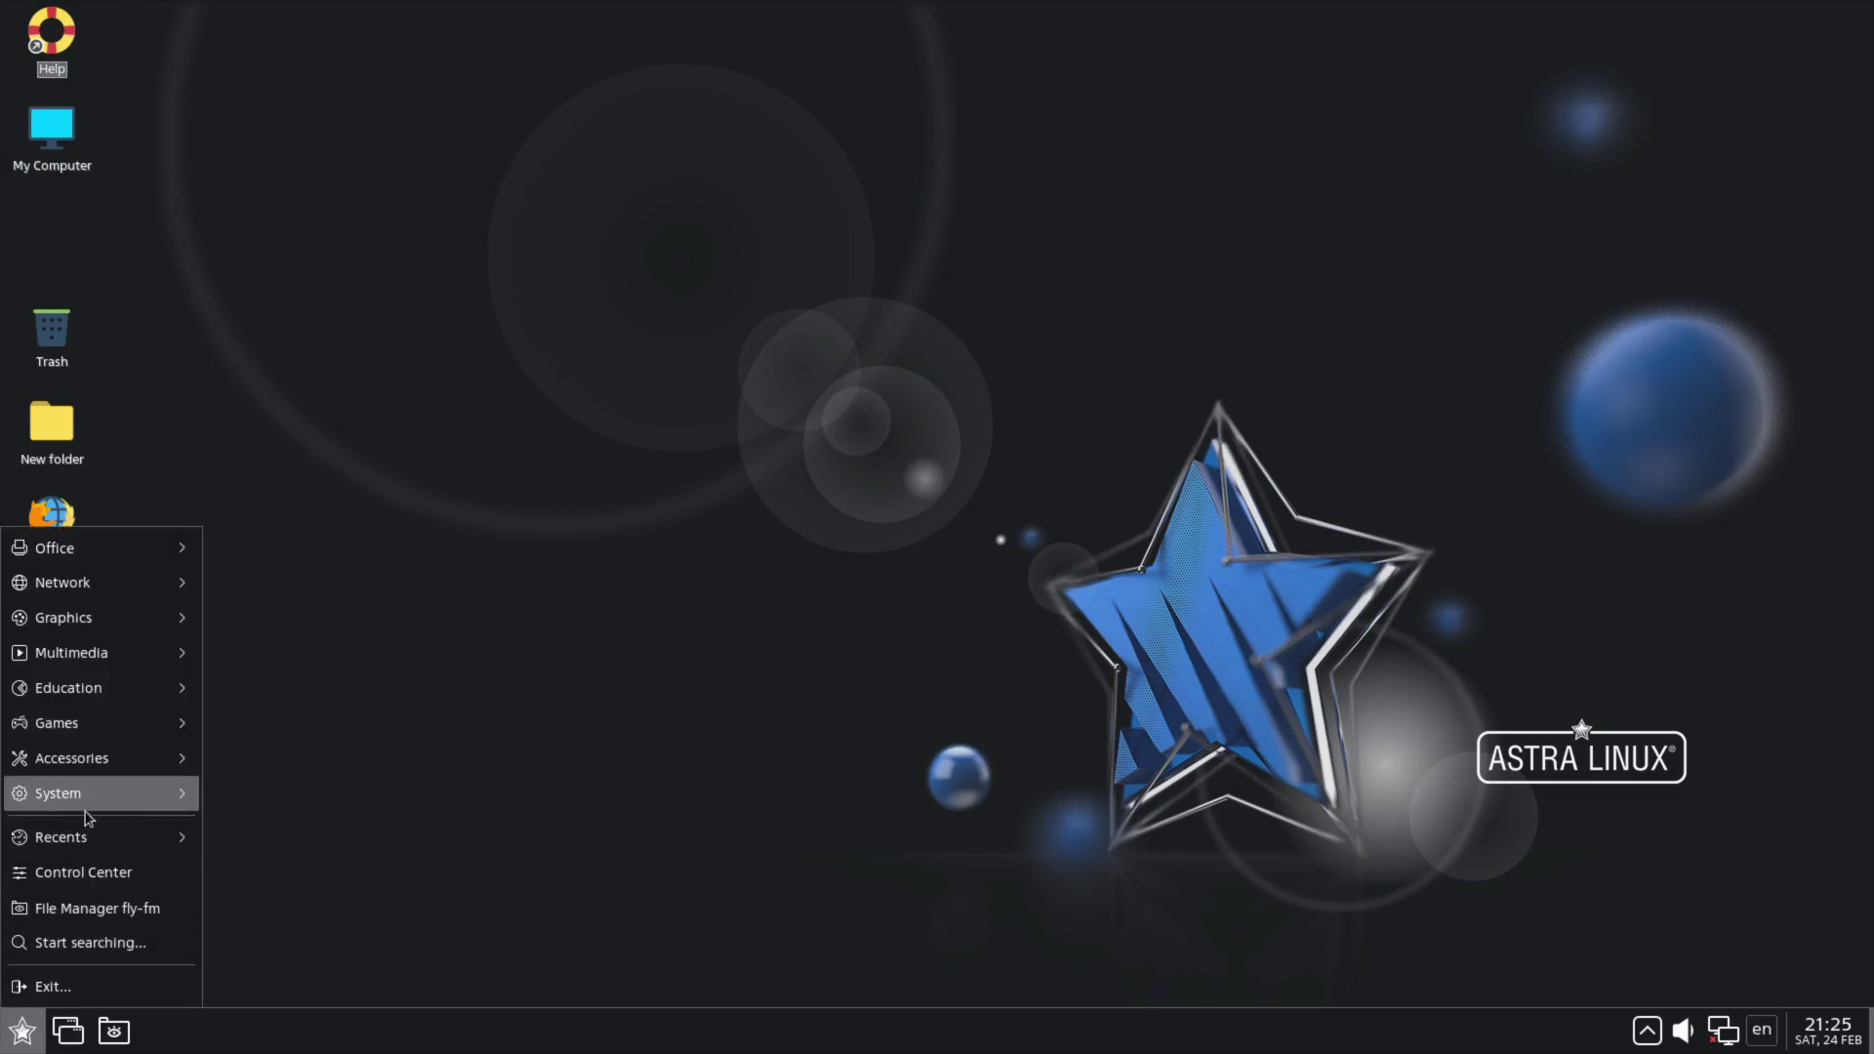
{"action": "mouse_move", "coordinate": [83, 754]}
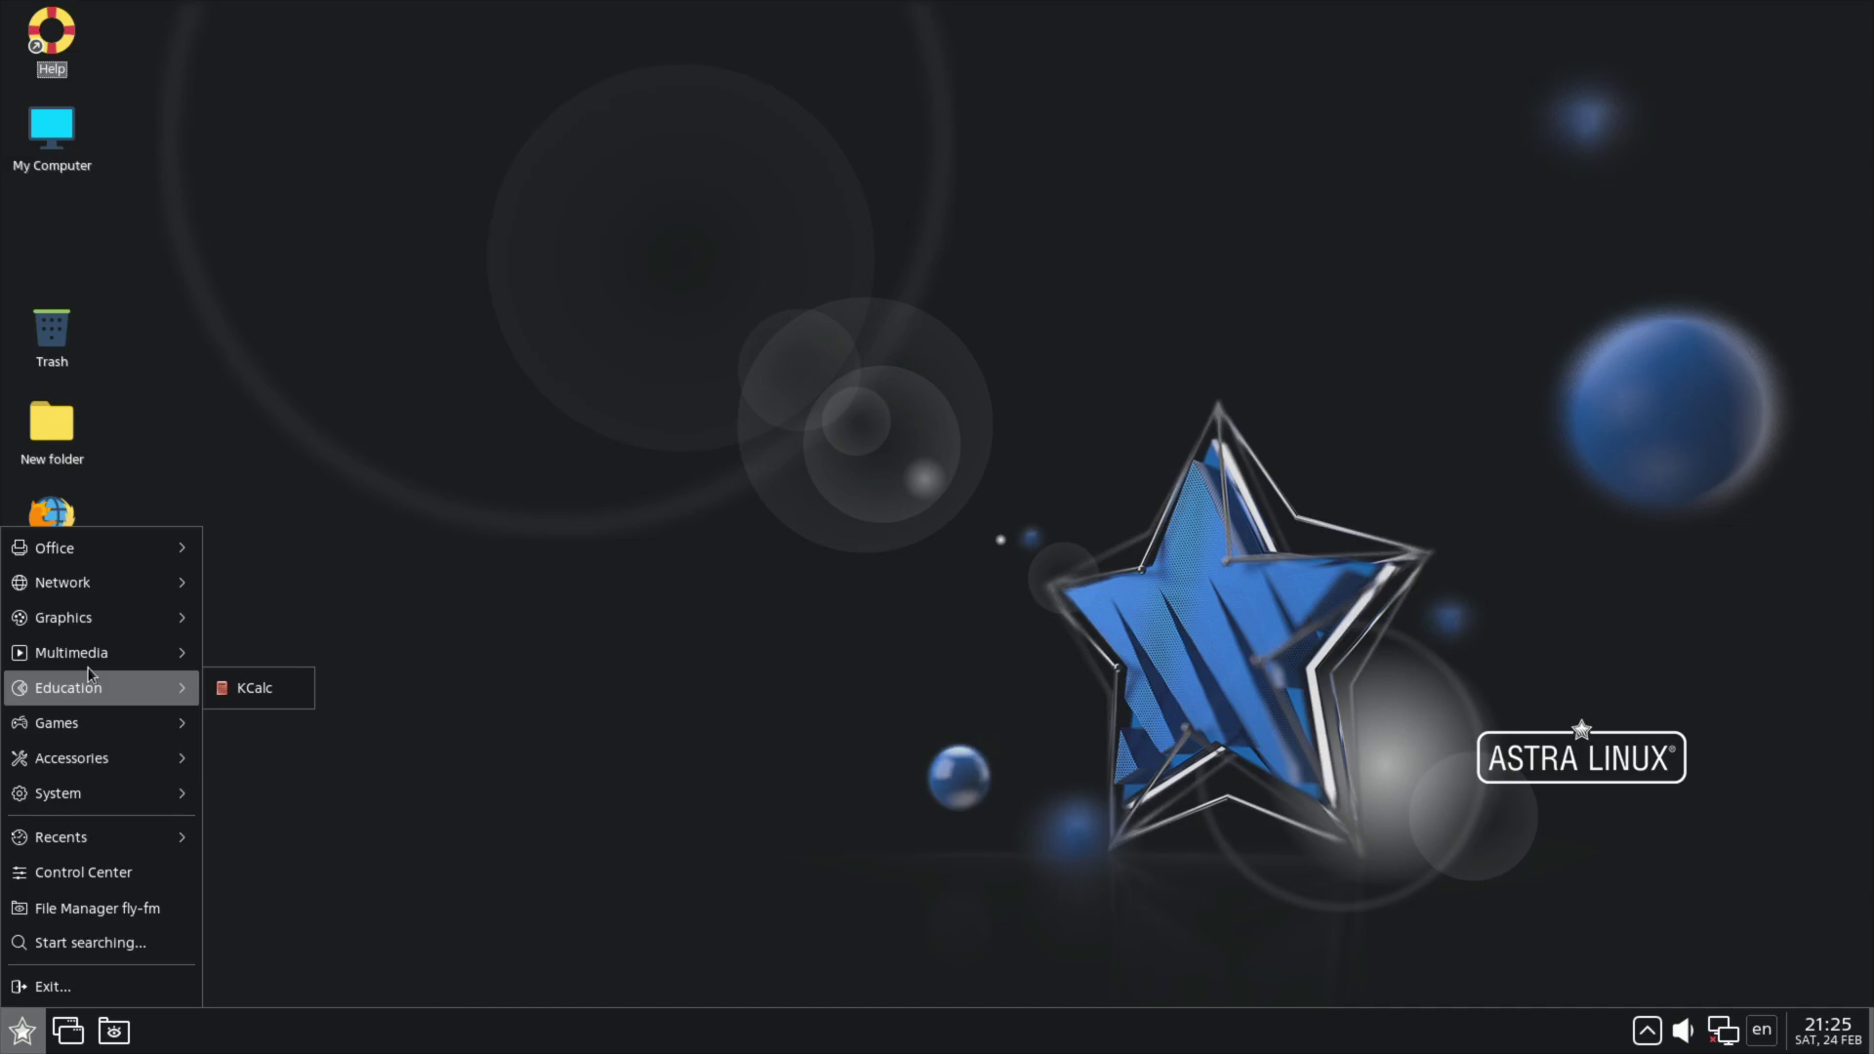
{"action": "mouse_move", "coordinate": [88, 670]}
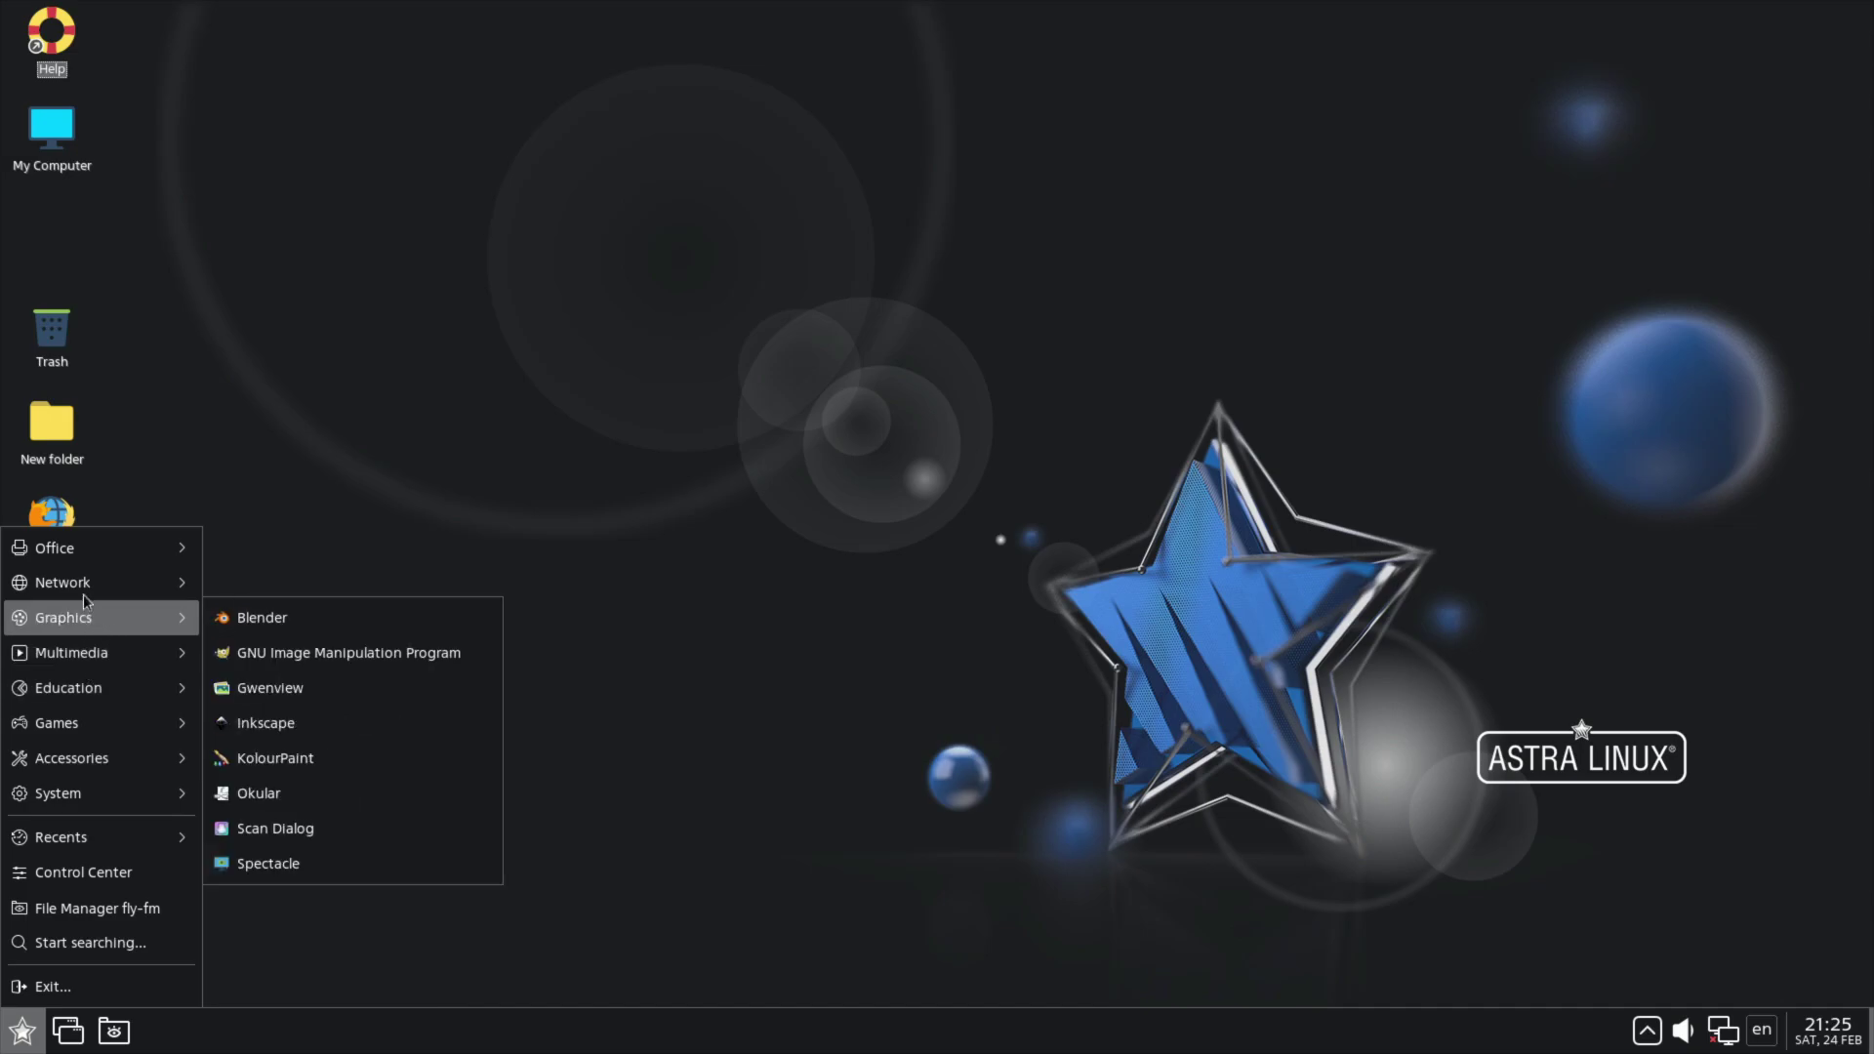
{"action": "mouse_move", "coordinate": [80, 586]}
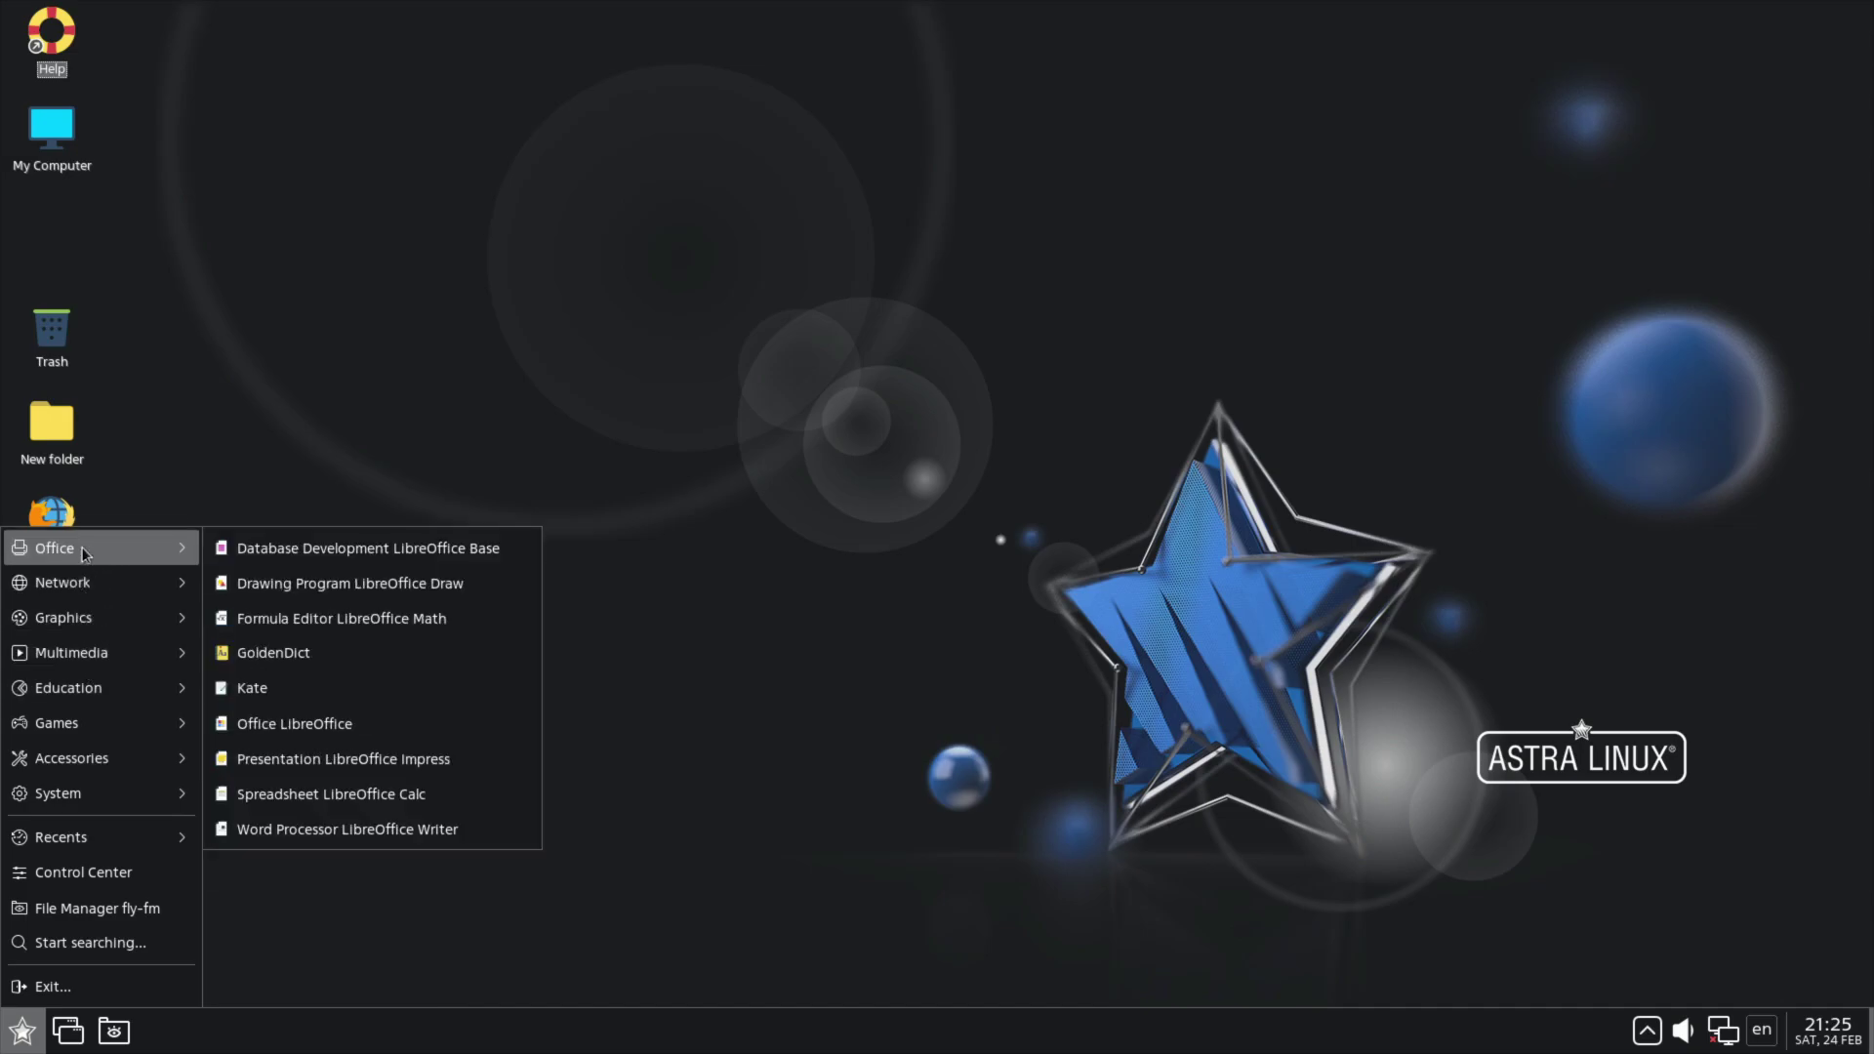
Step: Close the applications menu and drag three selection boxes on the desktop, one around the ASTRA LINUX logo
{"action": "left_click", "coordinate": [900, 541]}
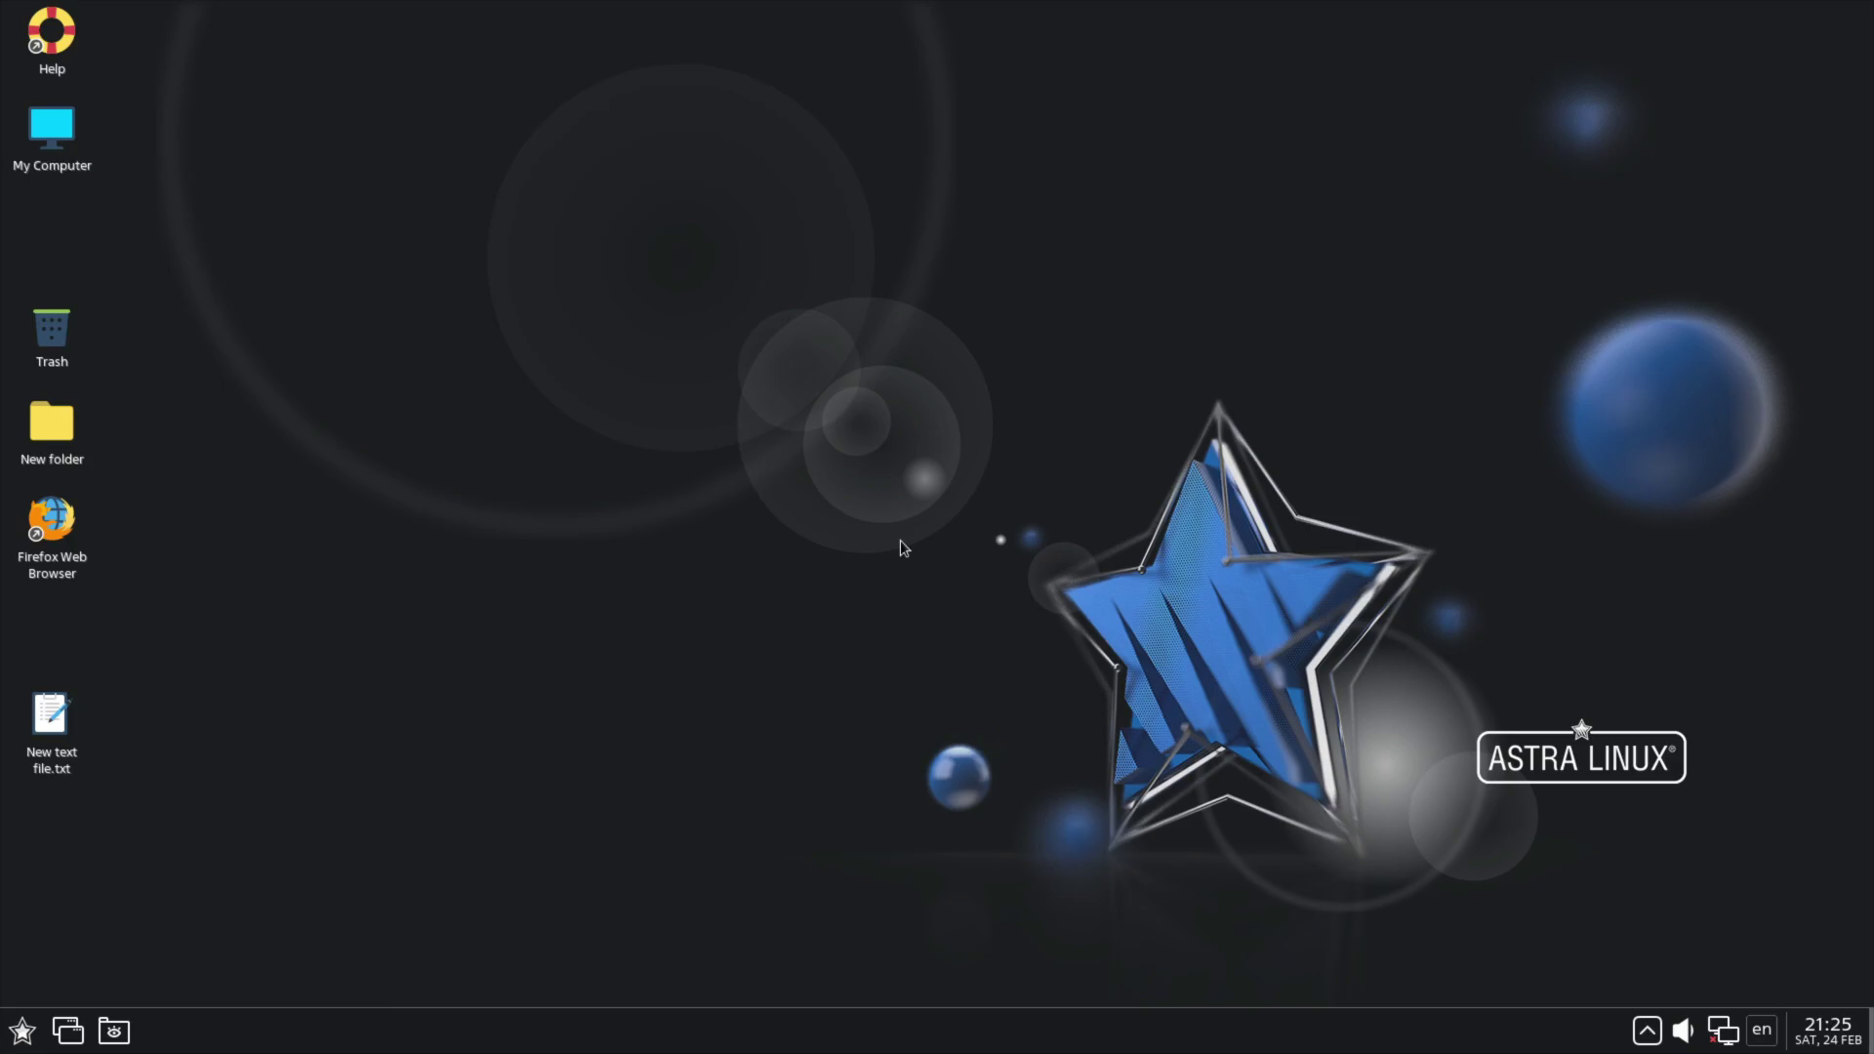
{"action": "left_click_drag", "start_coordinate": [833, 594], "coordinate": [1579, 727]}
{"action": "mouse_move", "coordinate": [1438, 694]}
{"action": "left_mouse_down"}
{"action": "mouse_move", "coordinate": [1728, 804]}
{"action": "mouse_move", "coordinate": [1451, 718]}
{"action": "left_mouse_up"}
{"action": "left_click_drag", "start_coordinate": [904, 380], "coordinate": [1440, 894]}
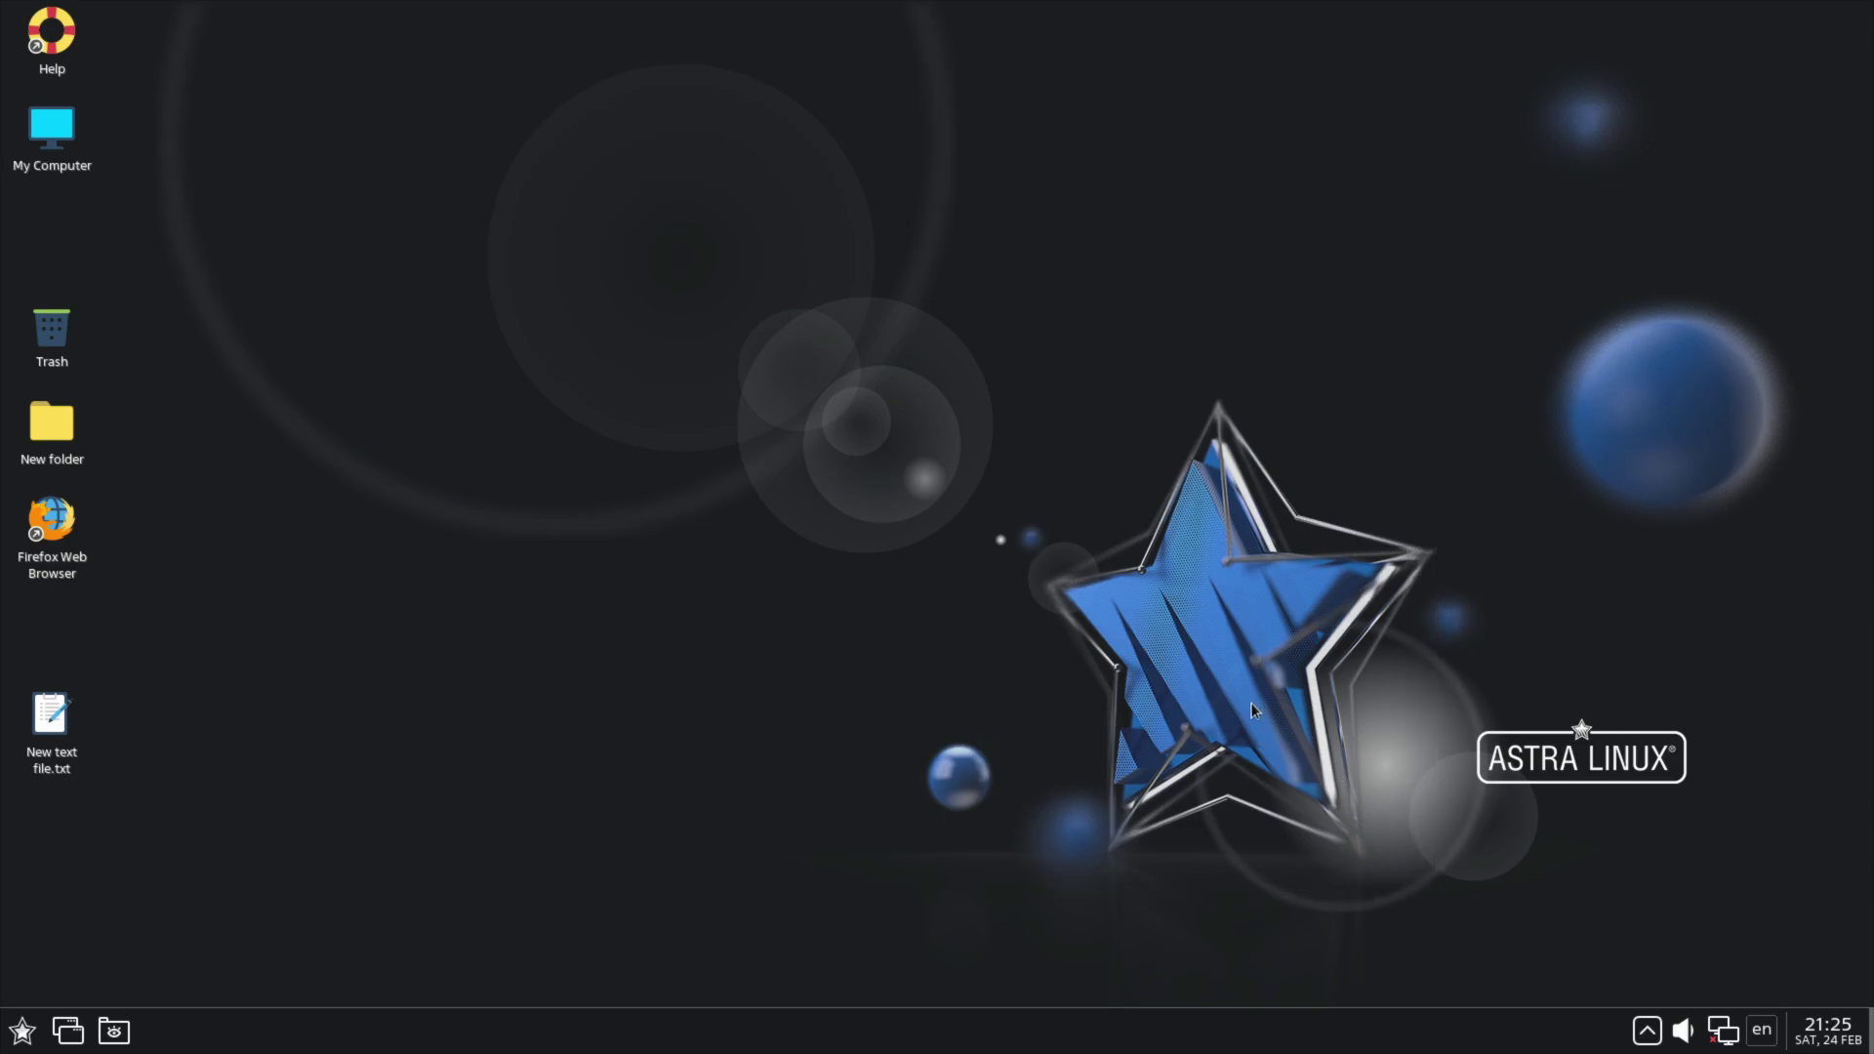